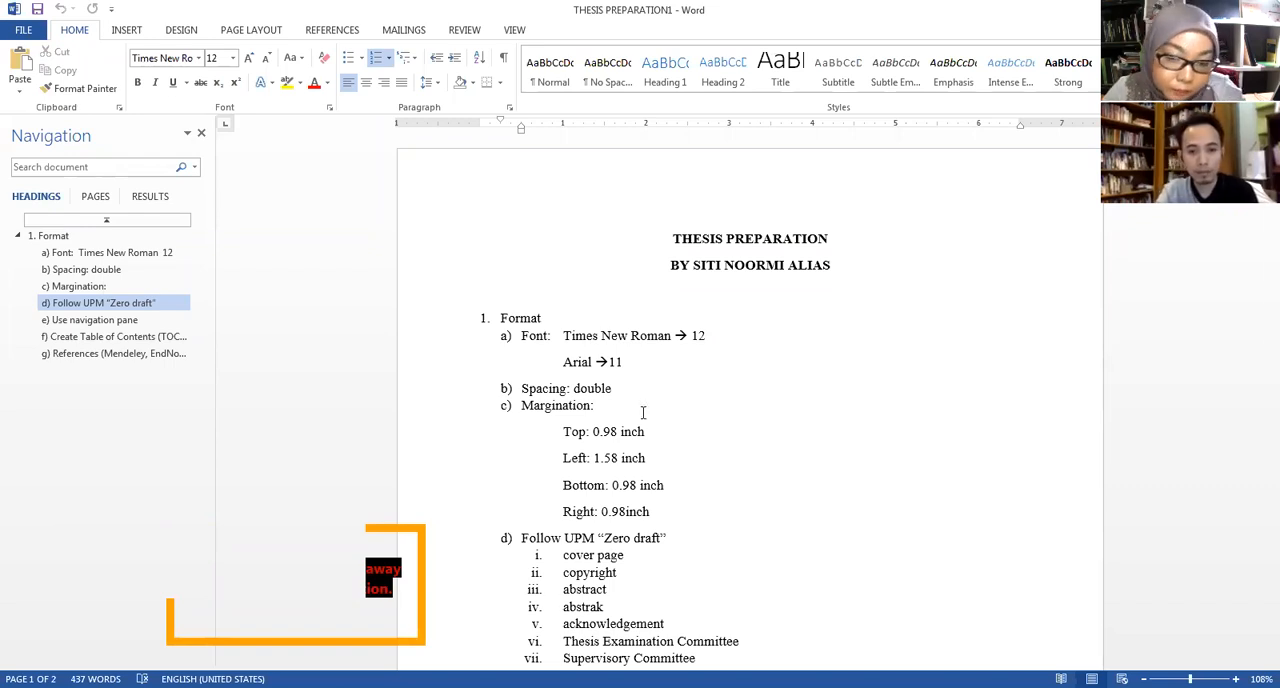
Look over the Format section, from the font, spacing and margin requirements to the UPM "Zero draft" list.
click(599, 424)
scroll(599, 424, down, 6)
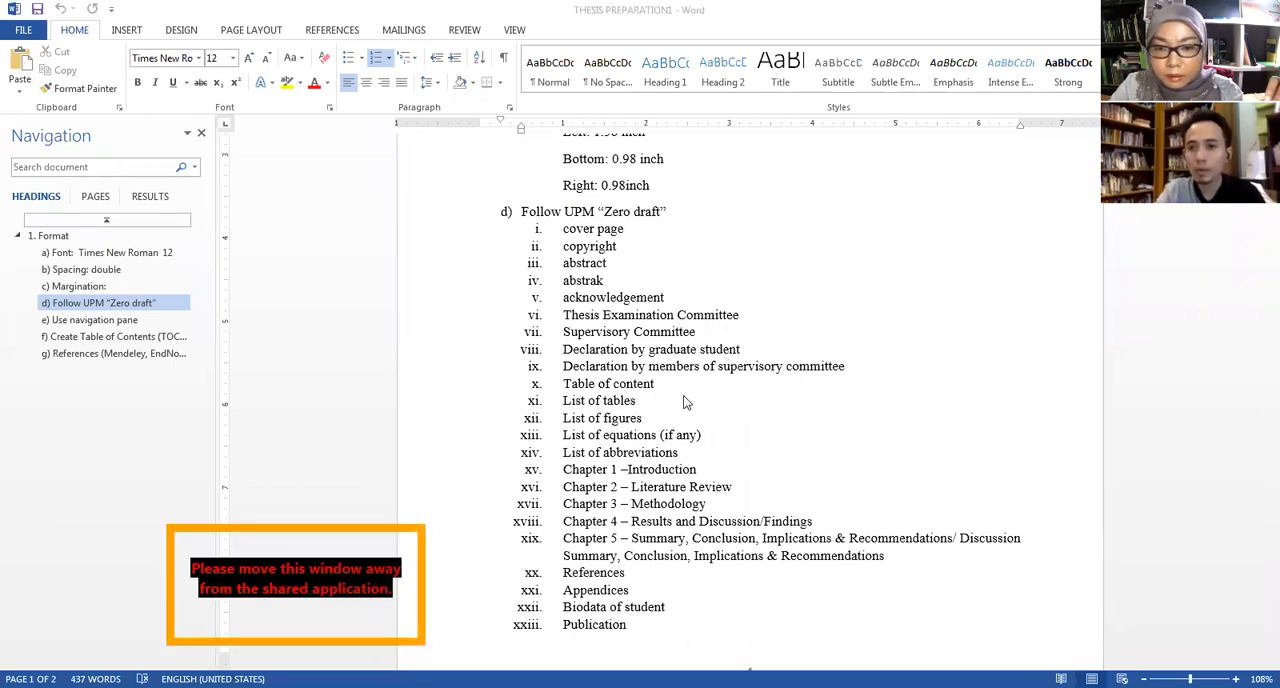
scroll(735, 380, up, 6)
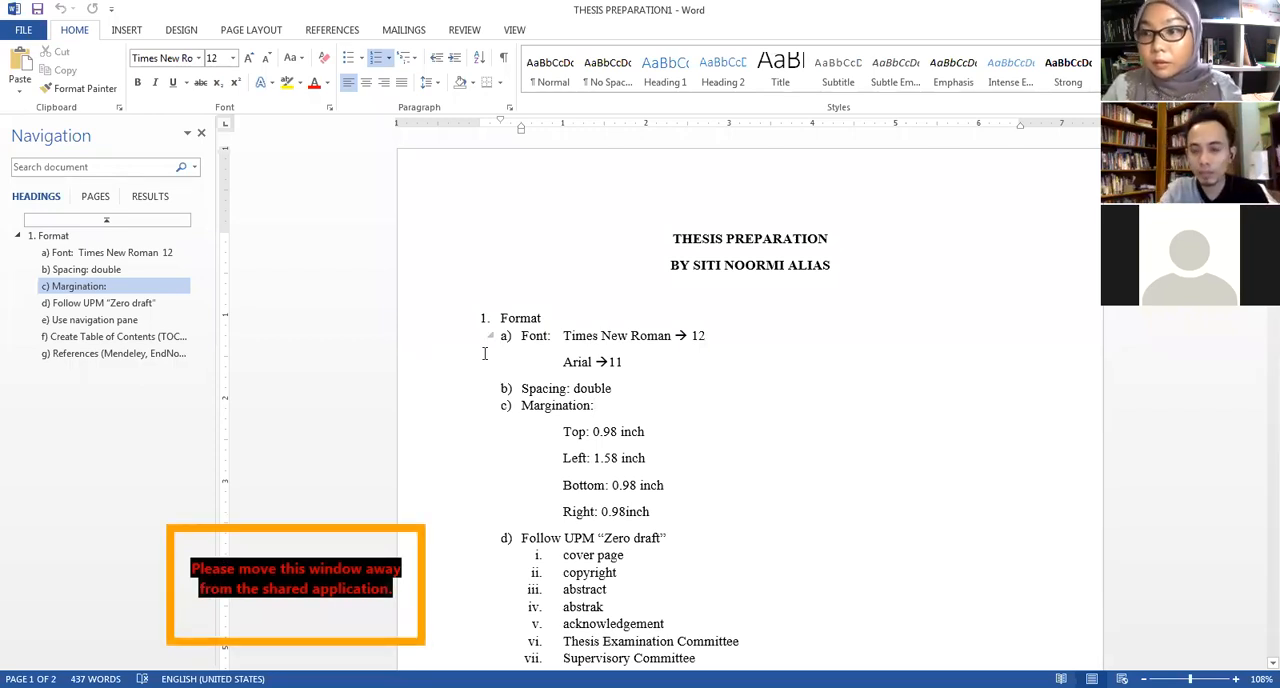
click(617, 446)
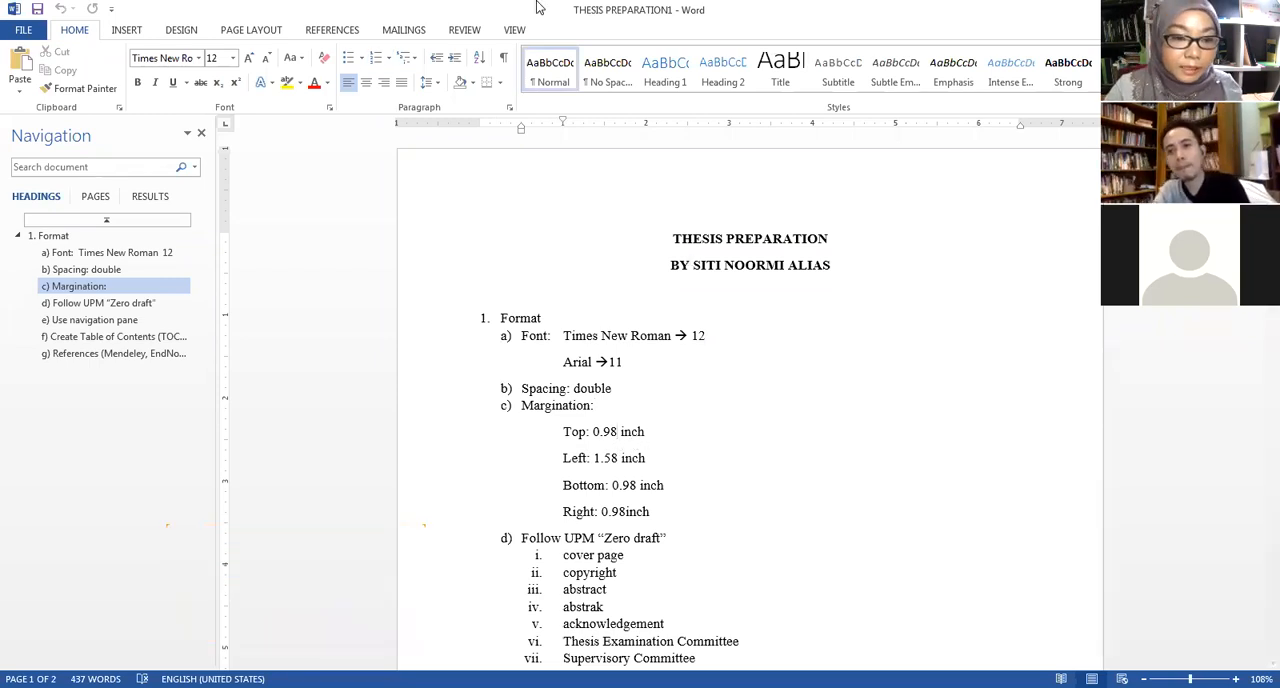
click(291, 592)
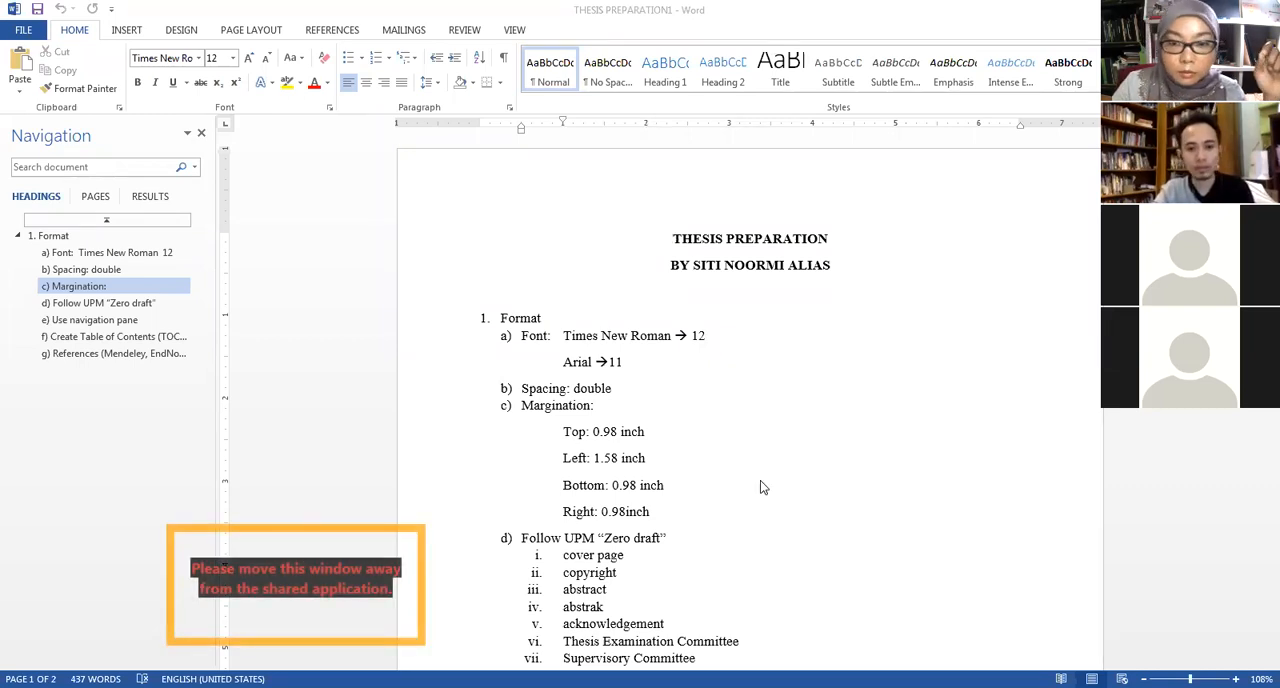
scroll(596, 400, down, 3)
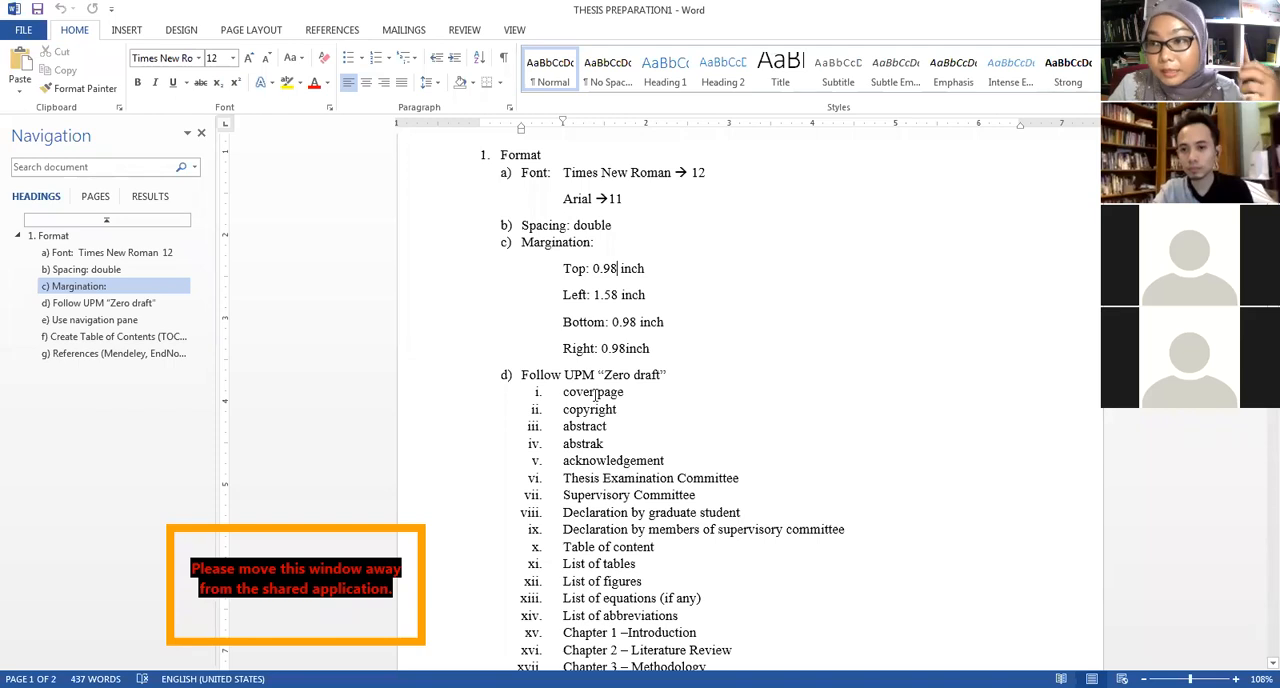
scroll(596, 395, up, 3)
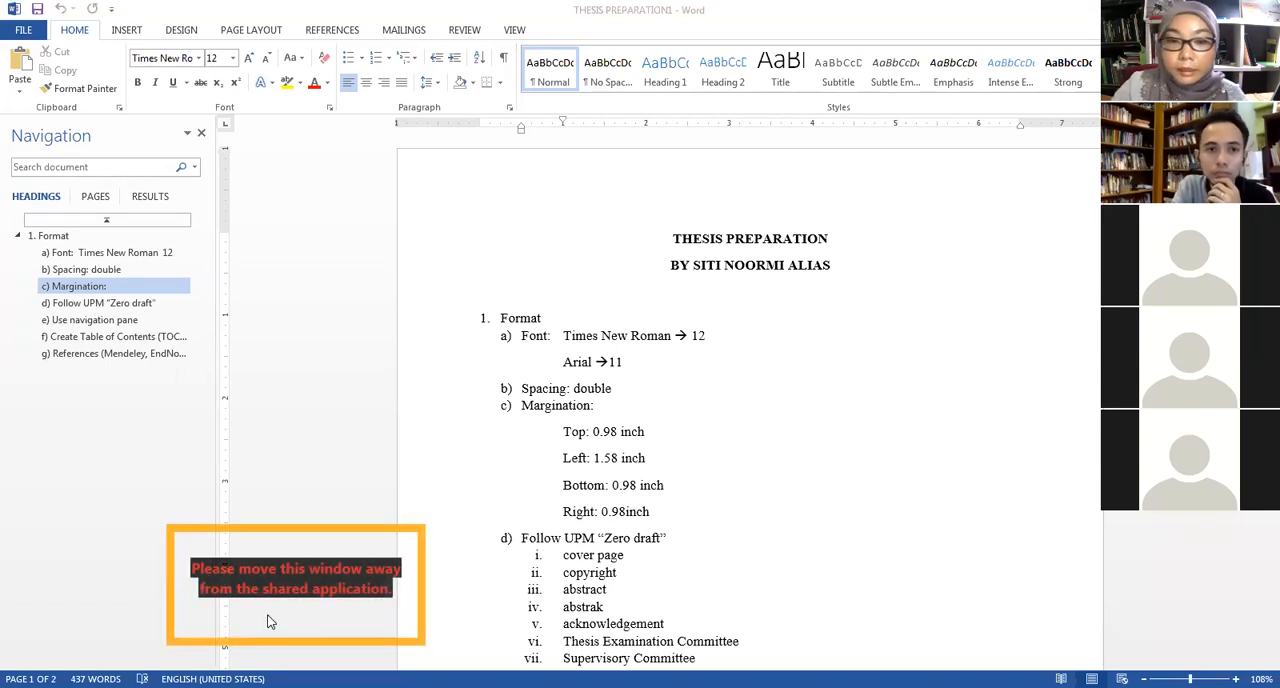
scroll(714, 412, down, 5)
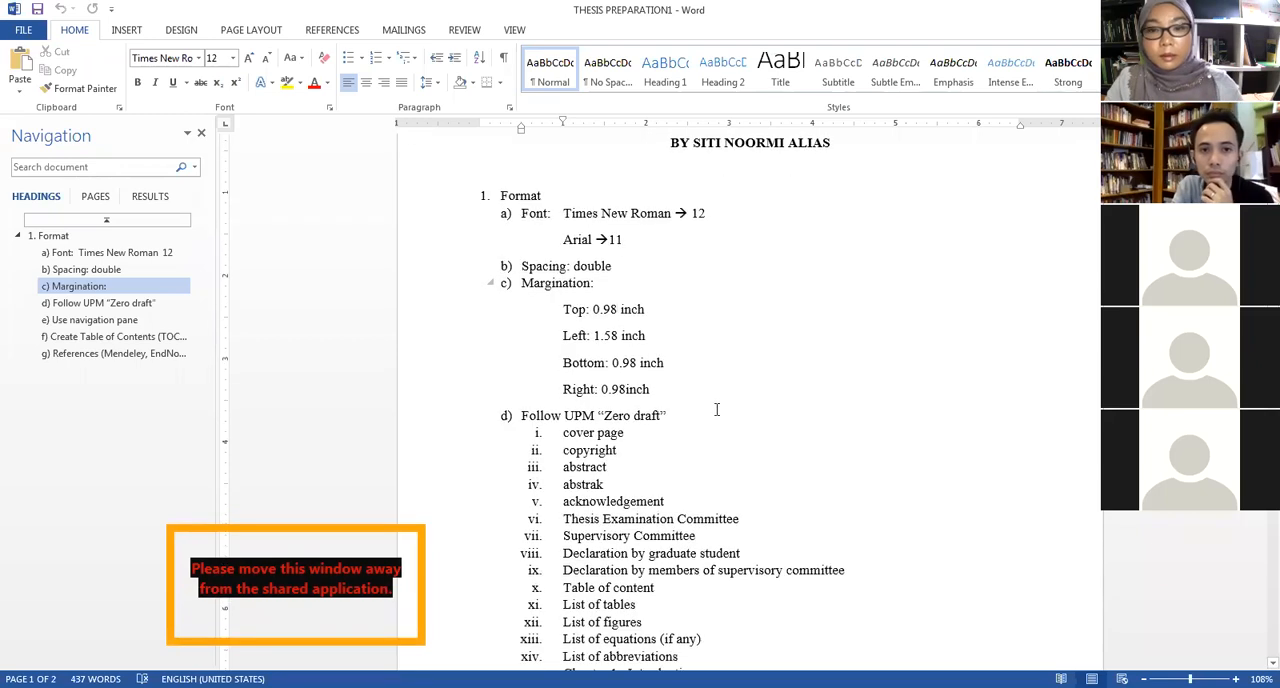
scroll(682, 410, down, 2)
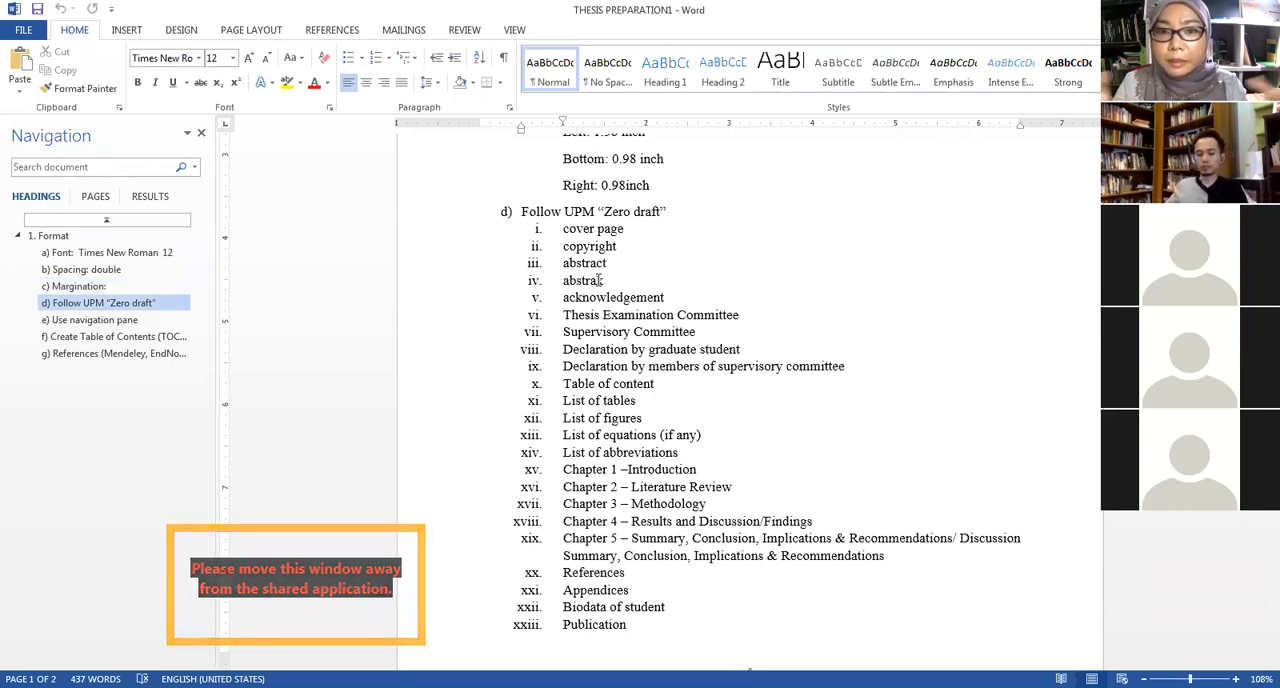
scroll(670, 455, up, 3)
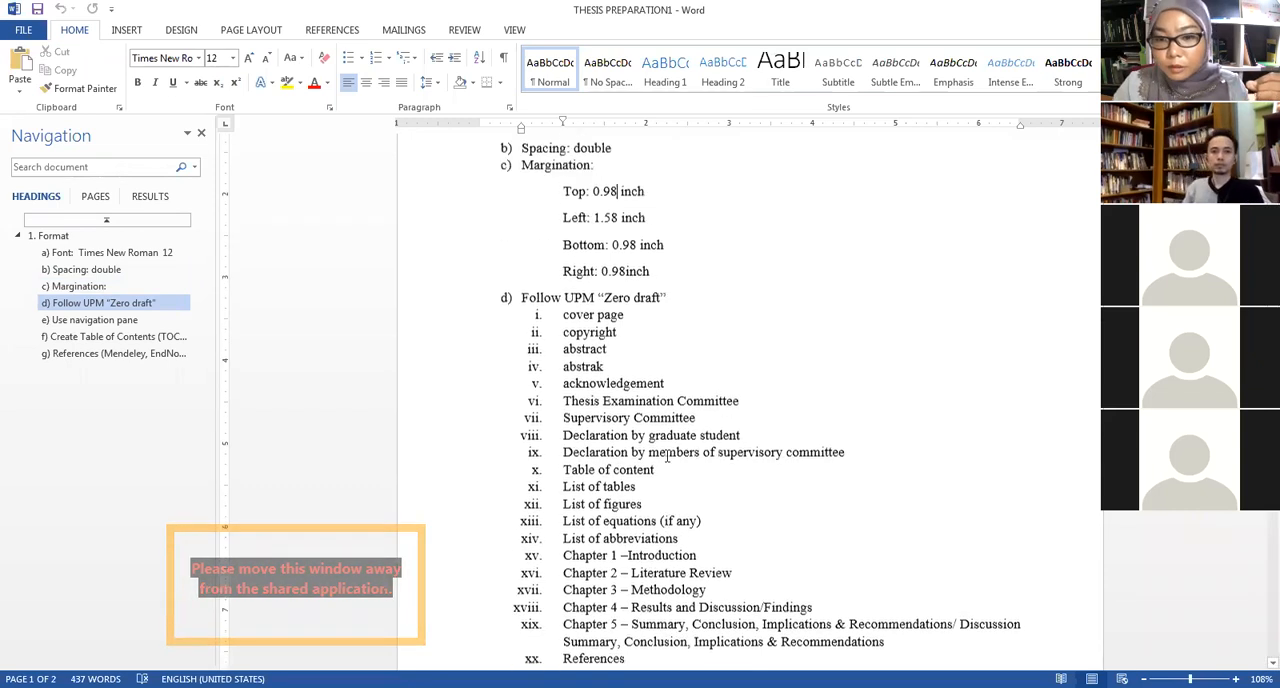
scroll(670, 455, up, 2)
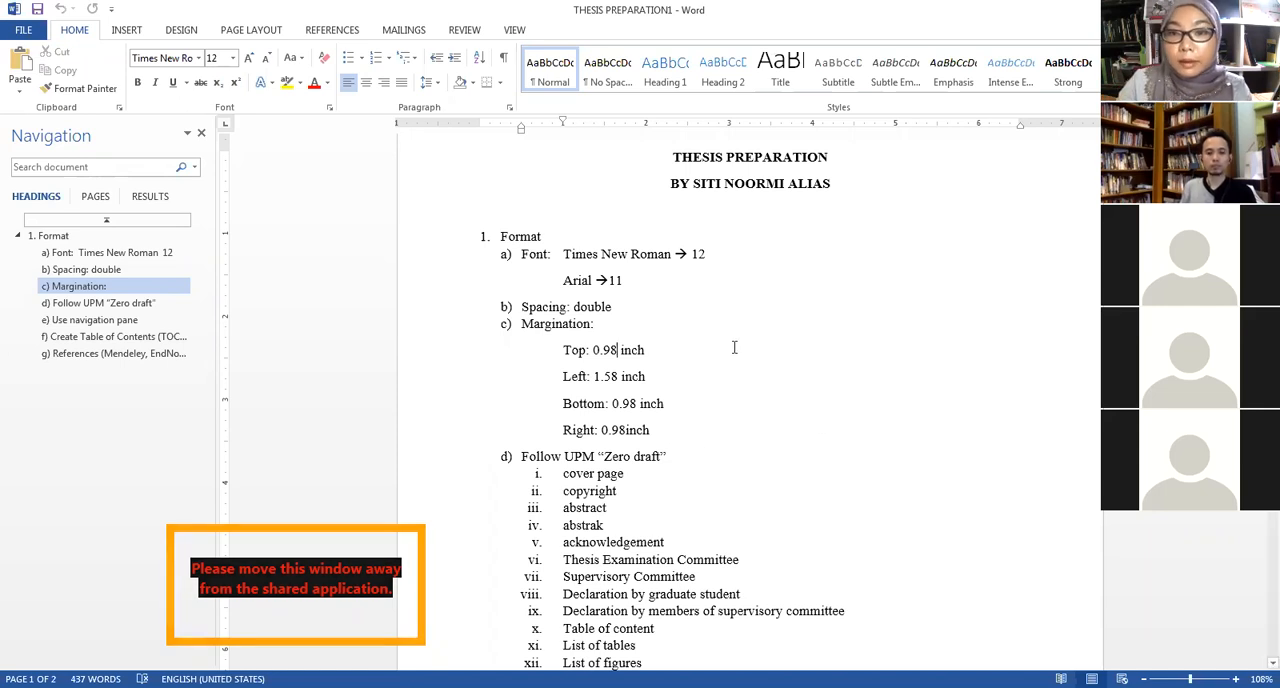
scroll(760, 335, down, 2)
scroll(764, 329, down, 2)
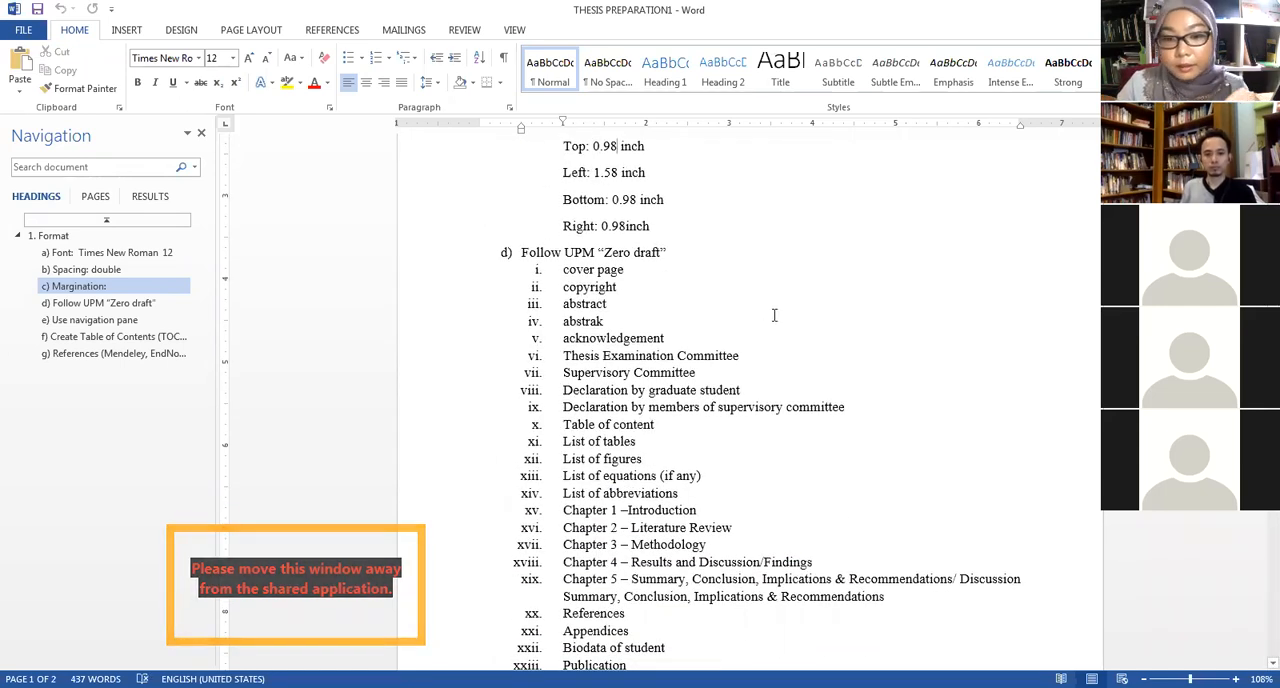
scroll(770, 320, up, 5)
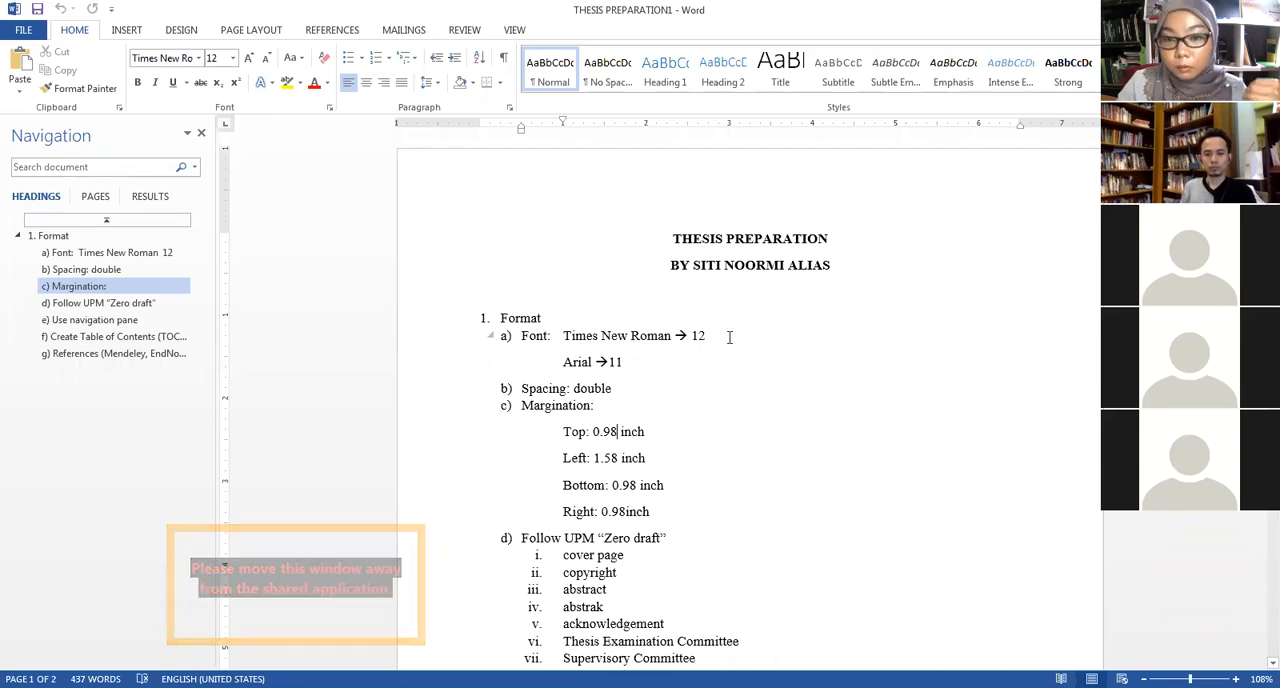
scroll(684, 336, down, 3)
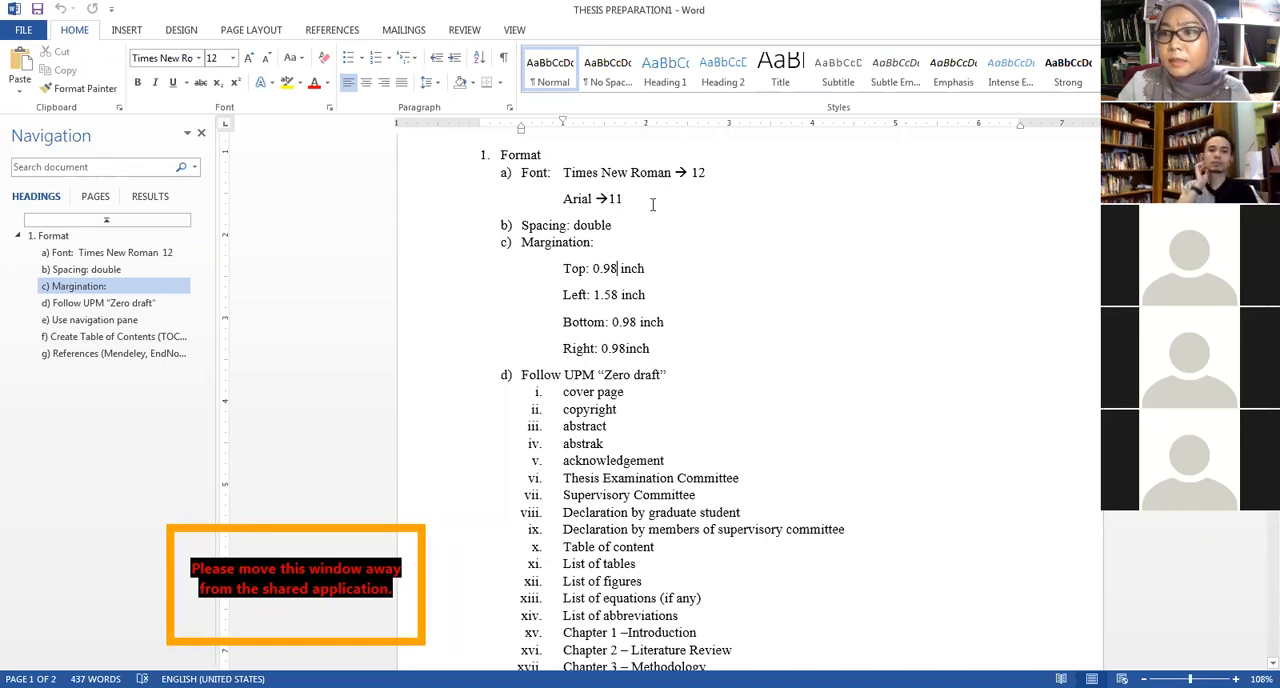
Highlight in turn the font lines, the double spacing item and the top margin line in the Format section.
drag(652, 204, 562, 172)
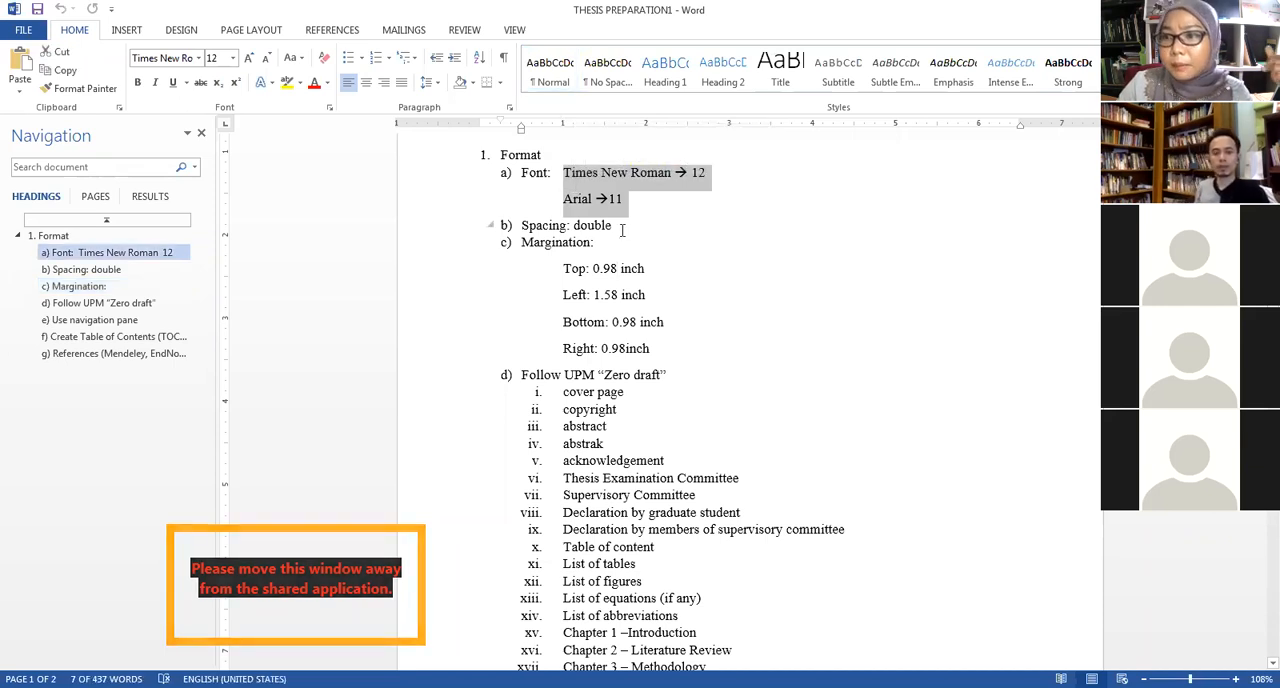
click(618, 226)
drag(612, 225, 558, 225)
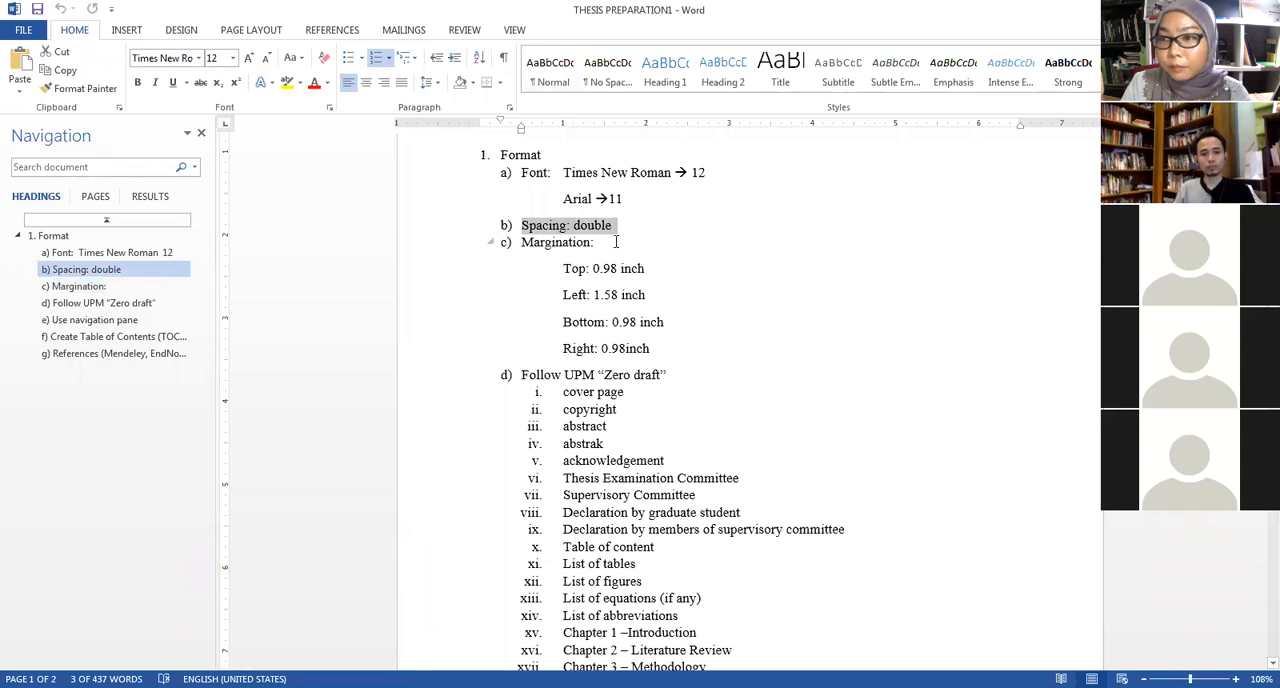
click(677, 268)
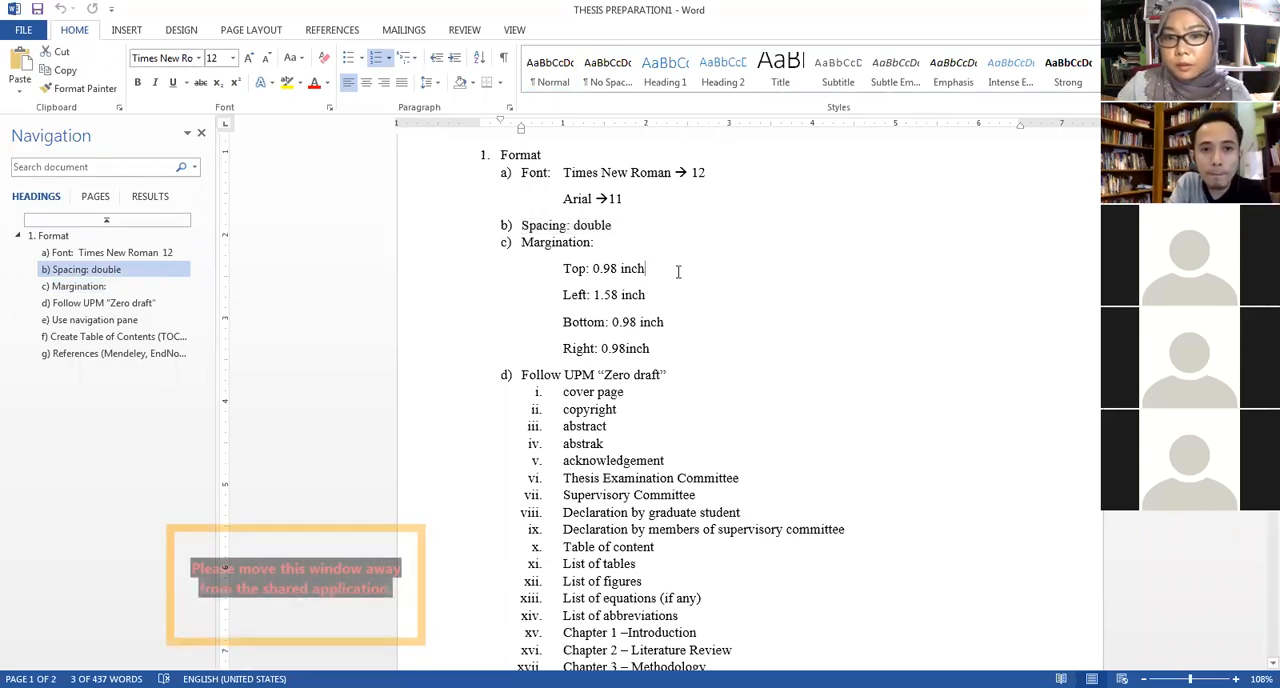
drag(562, 270, 650, 271)
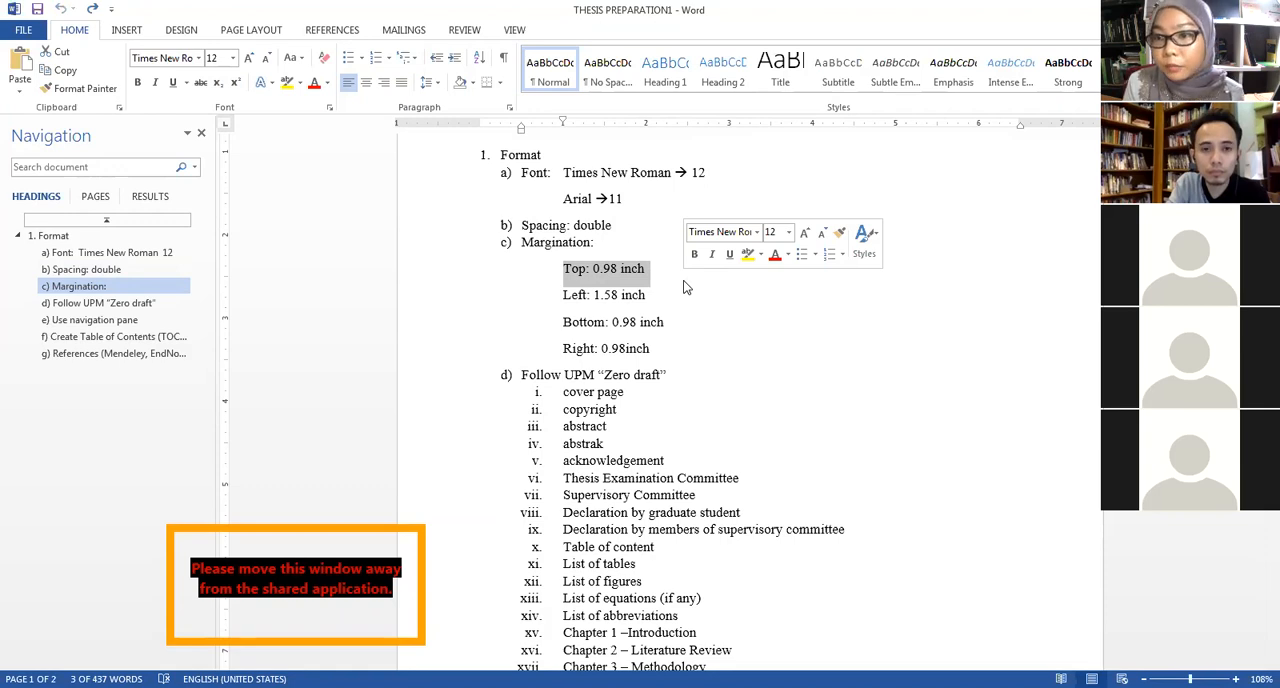
Go through the first "Zero draft" entries, highlighting cover page, abstract and abstrak.
scroll(688, 292, down, 2)
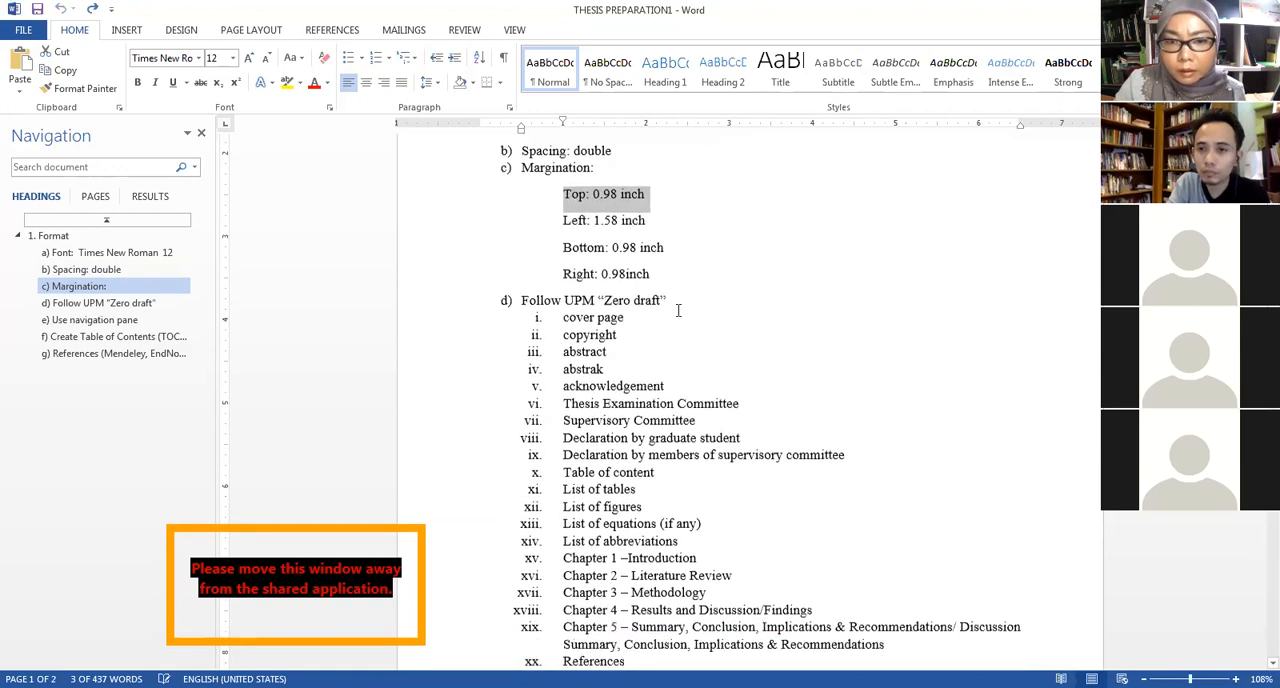
scroll(690, 296, down, 2)
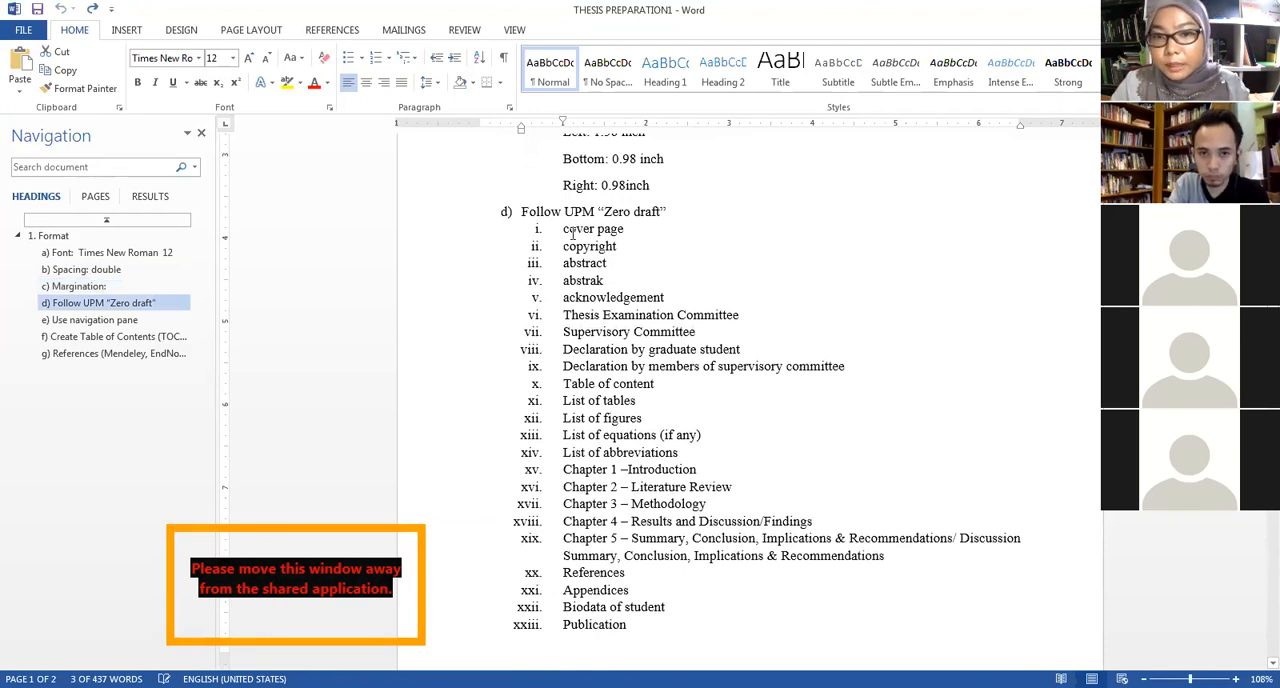
drag(566, 232, 689, 238)
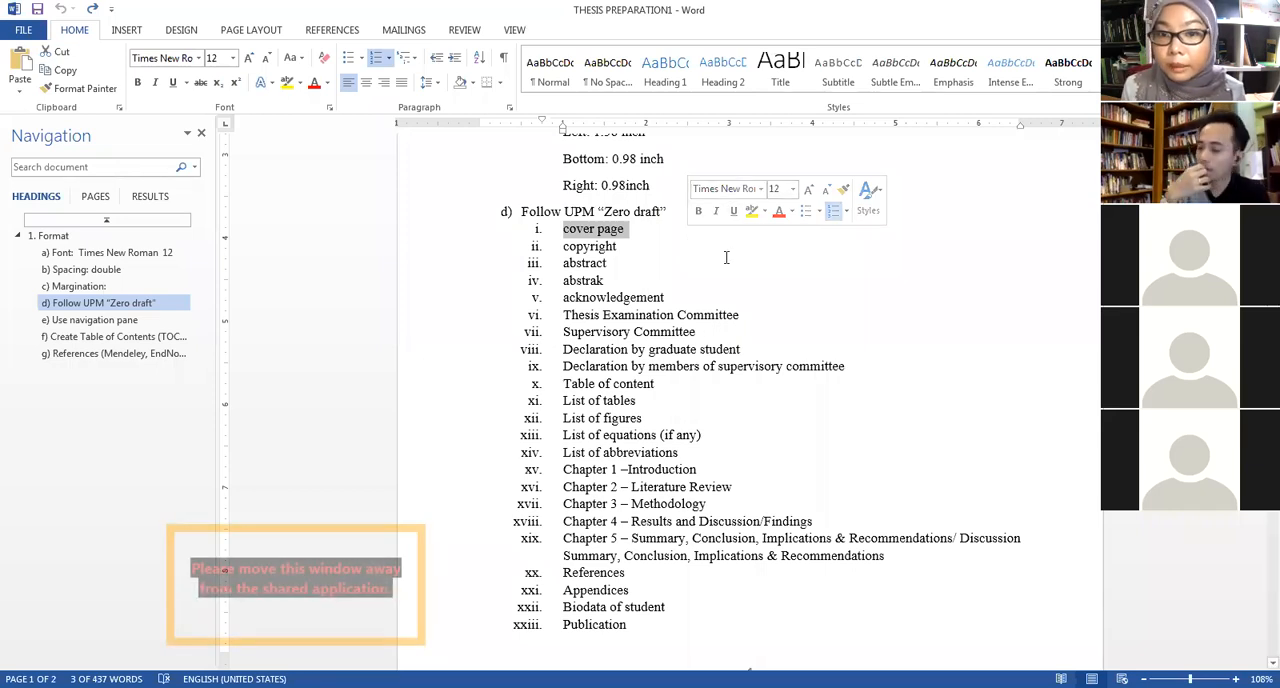
click(618, 248)
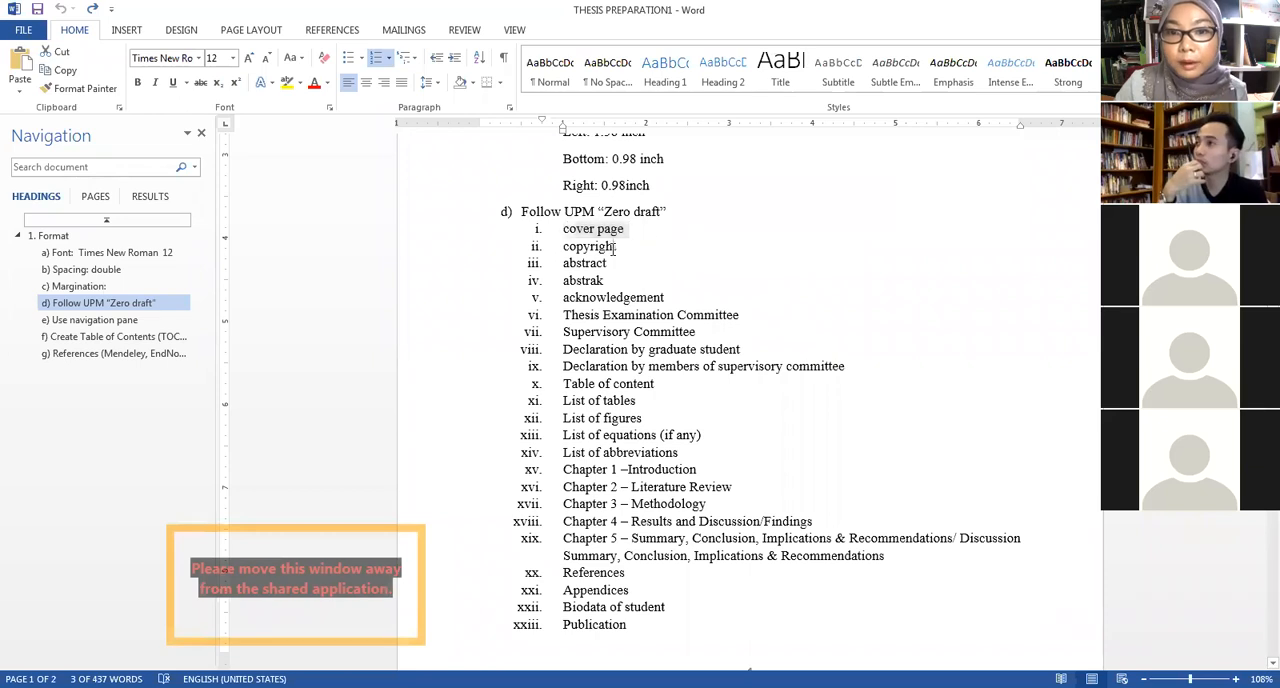
mouse_move(617, 263)
mouse_down()
mouse_move(565, 265)
mouse_move(612, 283)
mouse_up()
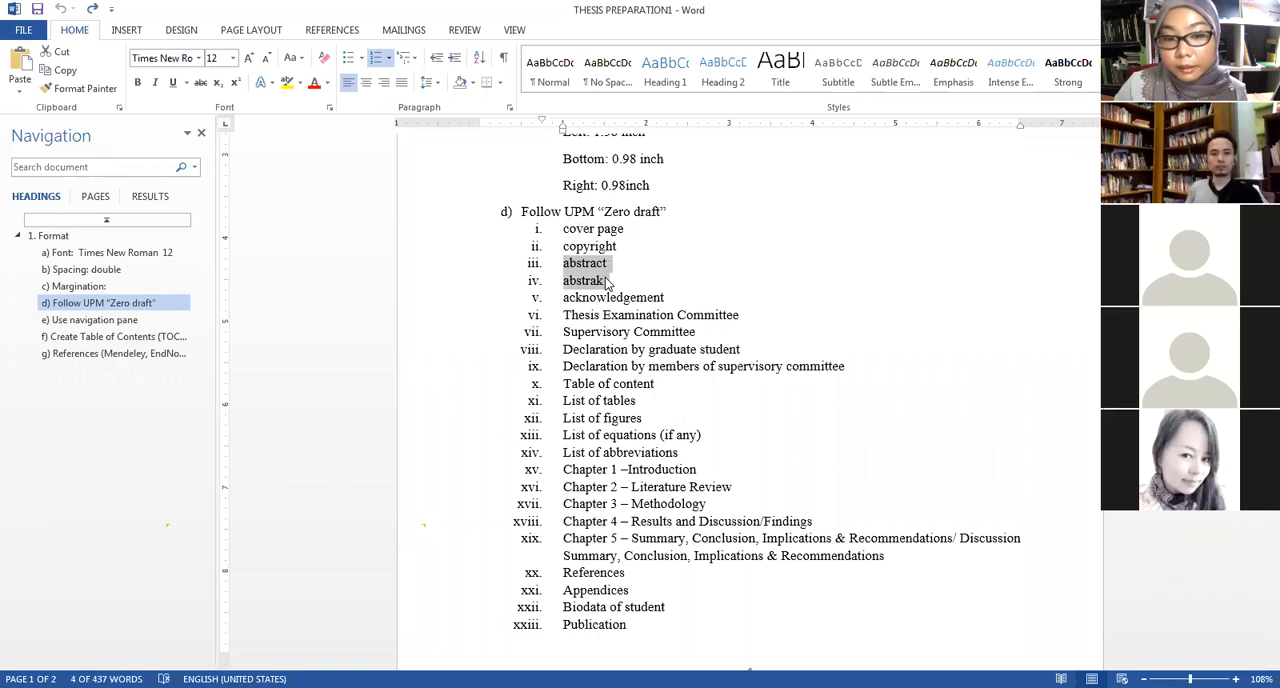
click(277, 613)
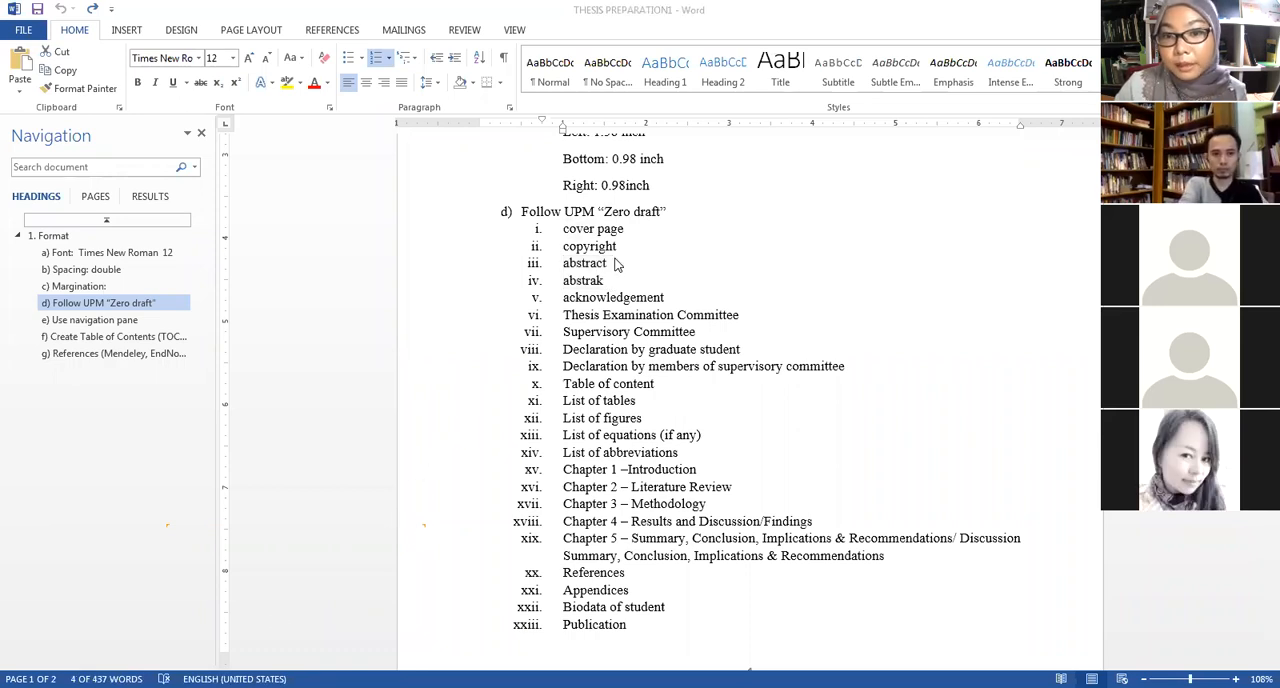
drag(615, 263, 628, 285)
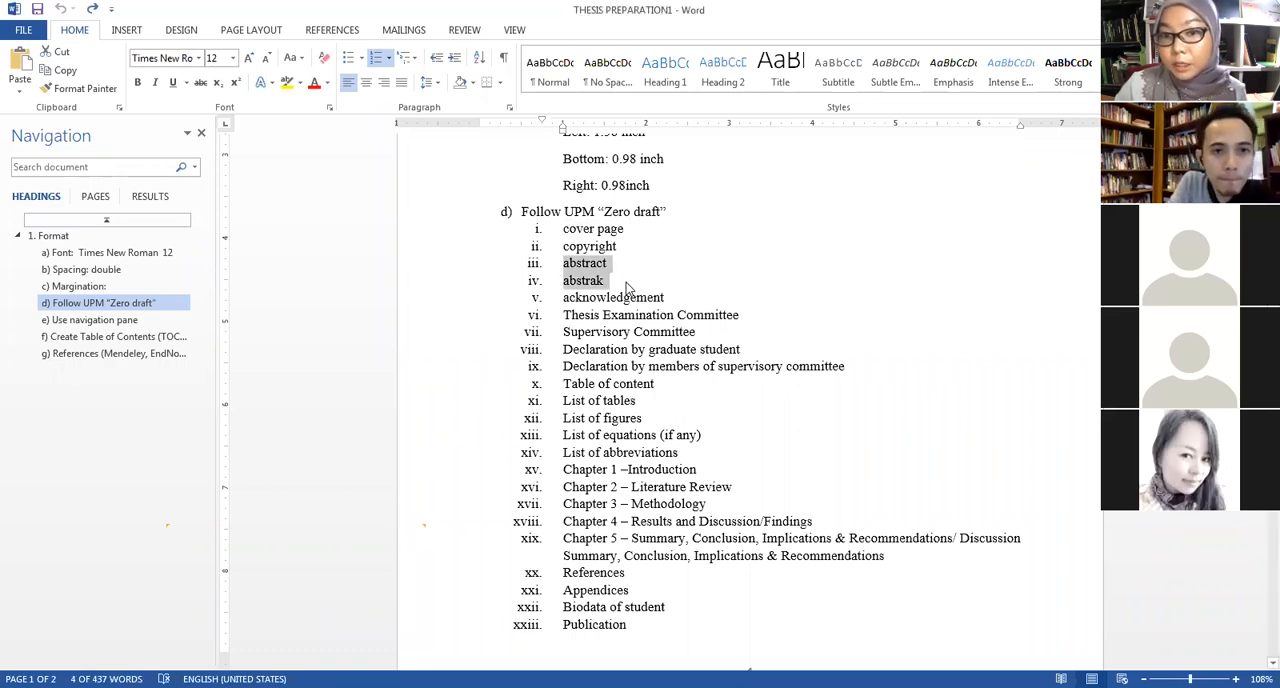
click(591, 281)
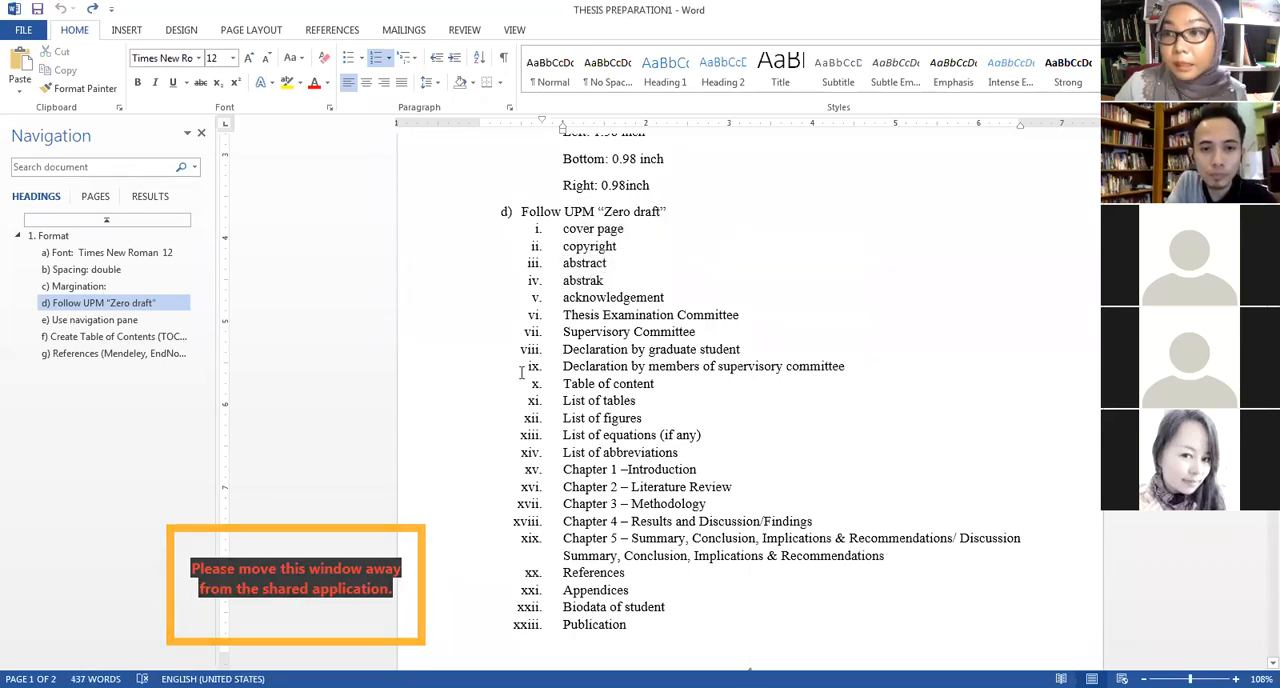
drag(608, 280, 563, 282)
click(582, 282)
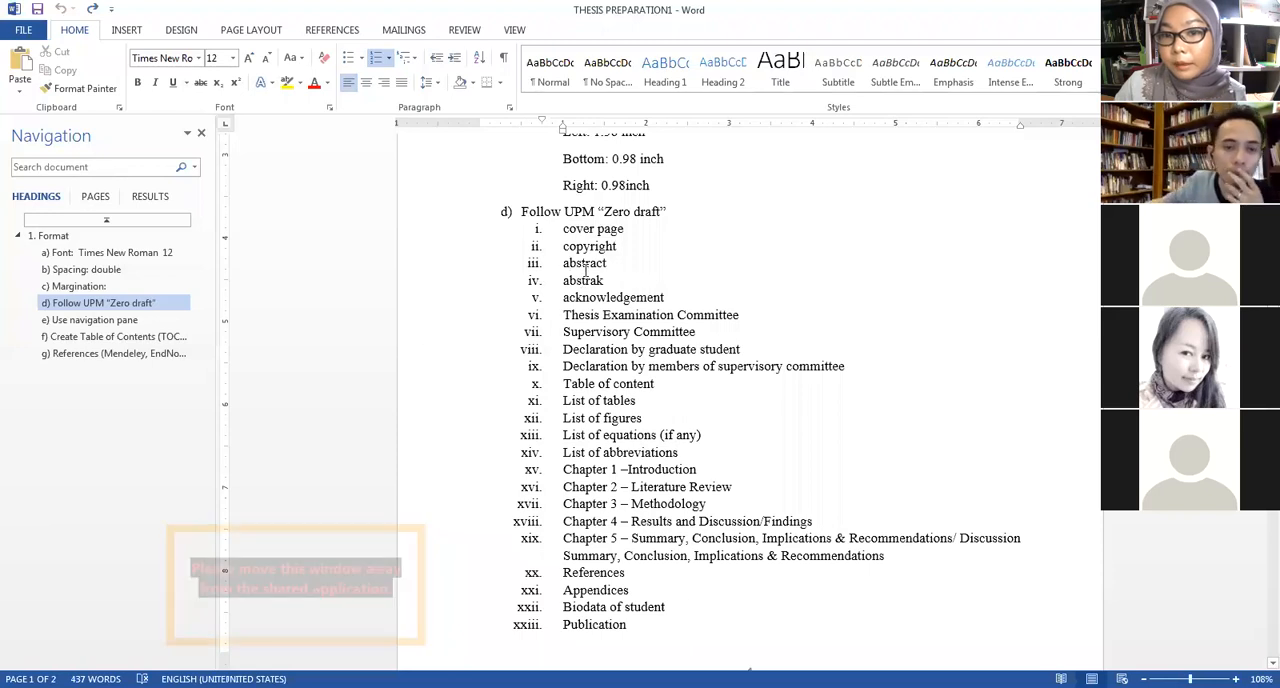
Highlight one by one the "Zero draft" entries from acknowledgement through the declaration by members of supervisory committee.
drag(577, 297, 700, 302)
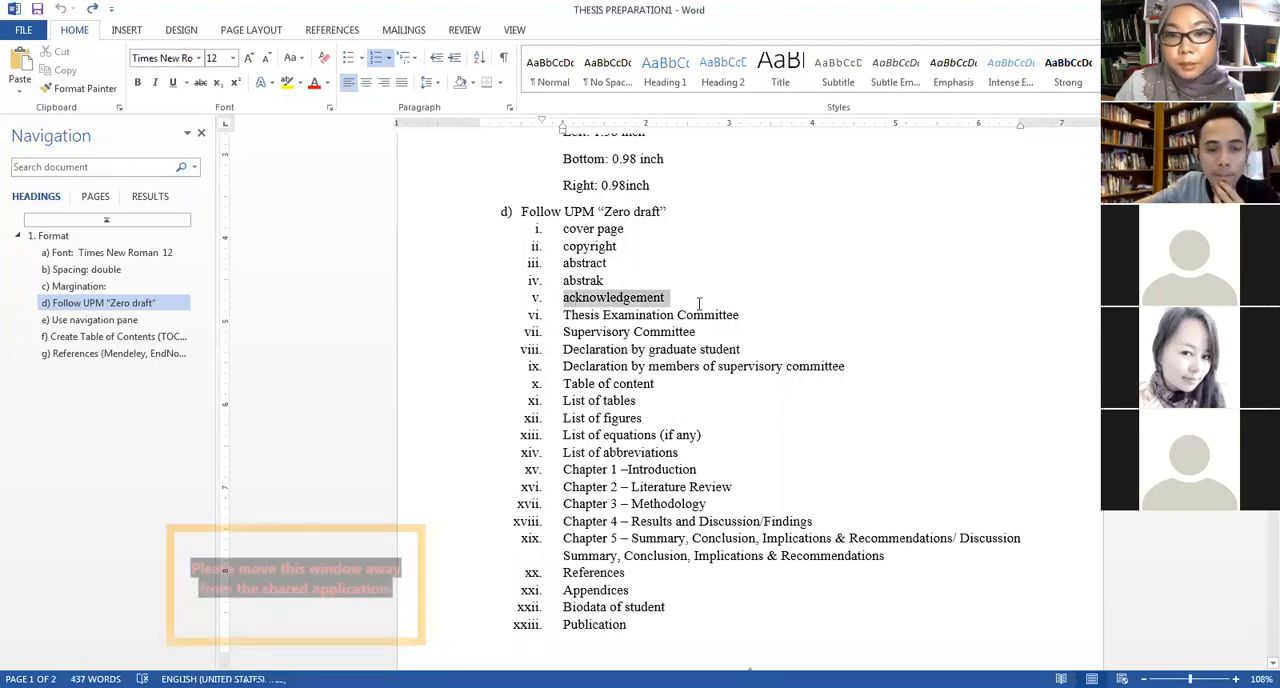
drag(590, 315, 710, 315)
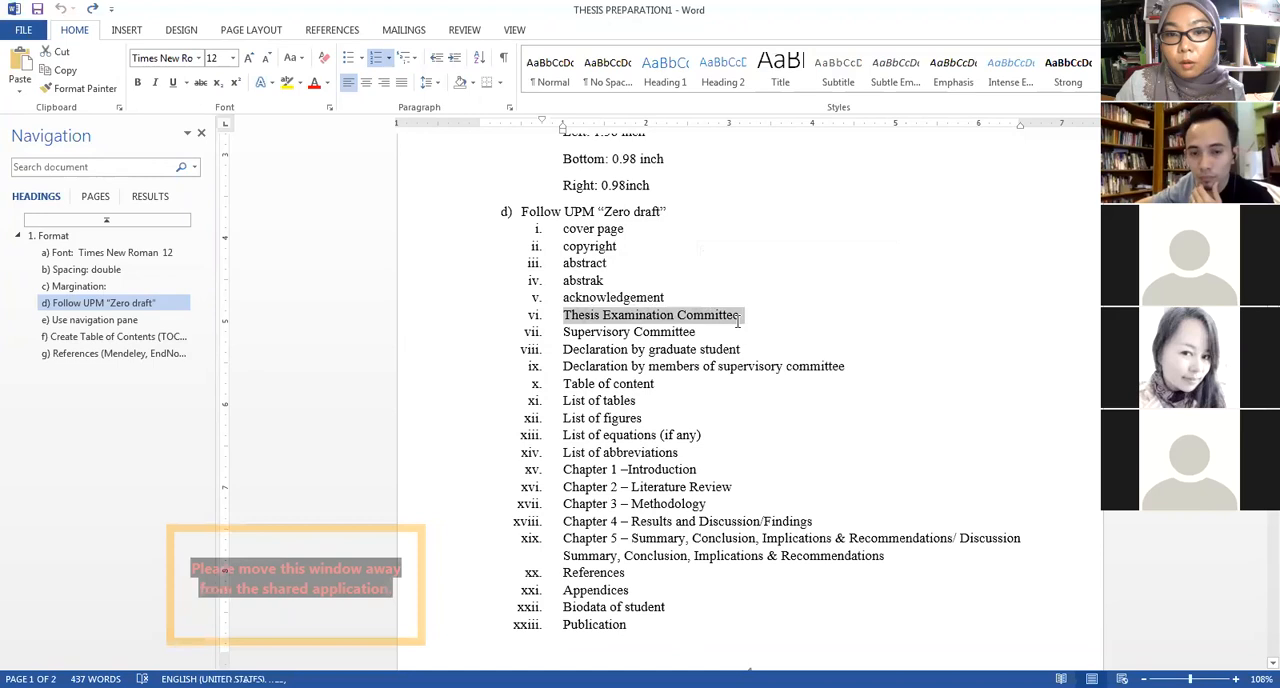
drag(565, 332, 673, 338)
drag(565, 349, 697, 350)
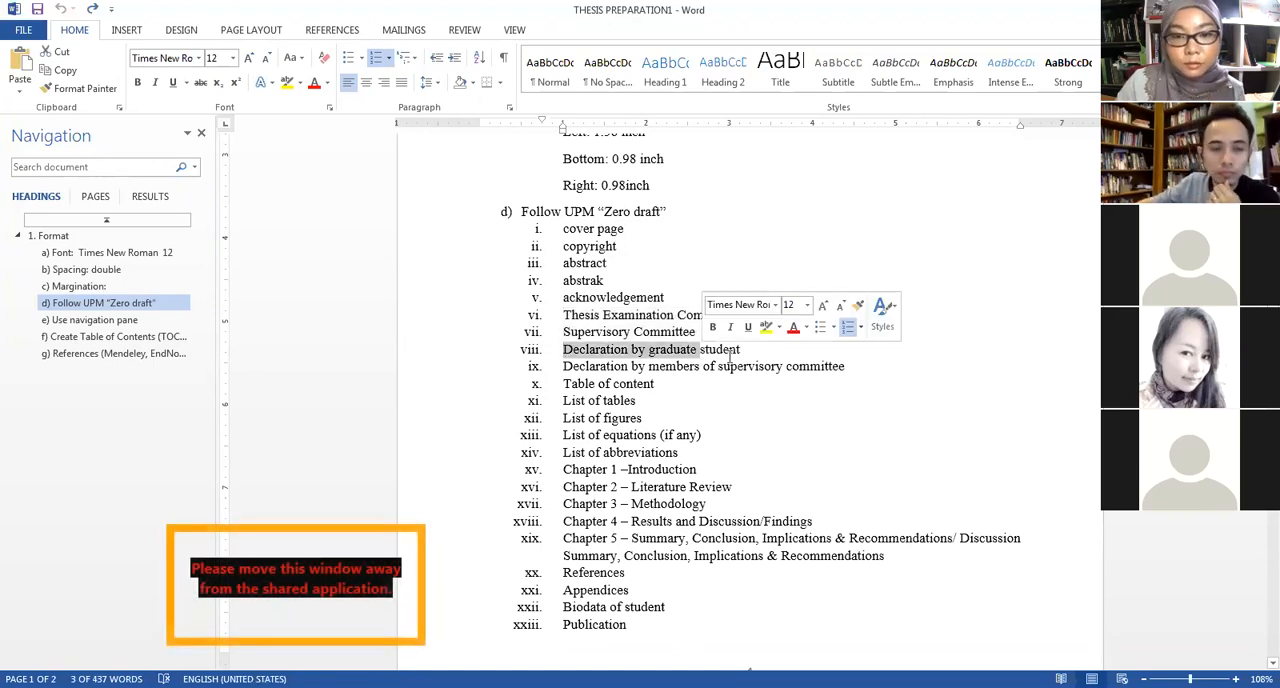
drag(649, 366, 777, 372)
Highlight the Table of content and List of equations entries, and point out List of abbreviations.
scroll(772, 368, down, 1)
drag(563, 343, 684, 347)
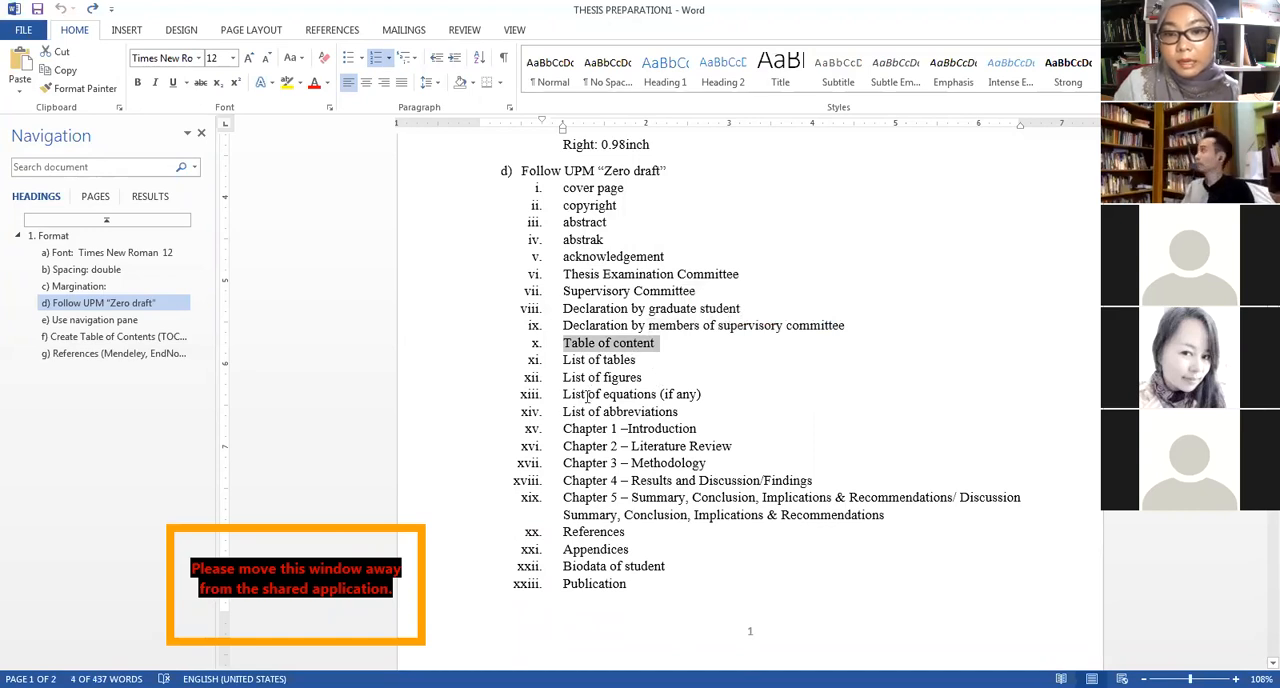
drag(586, 396, 680, 395)
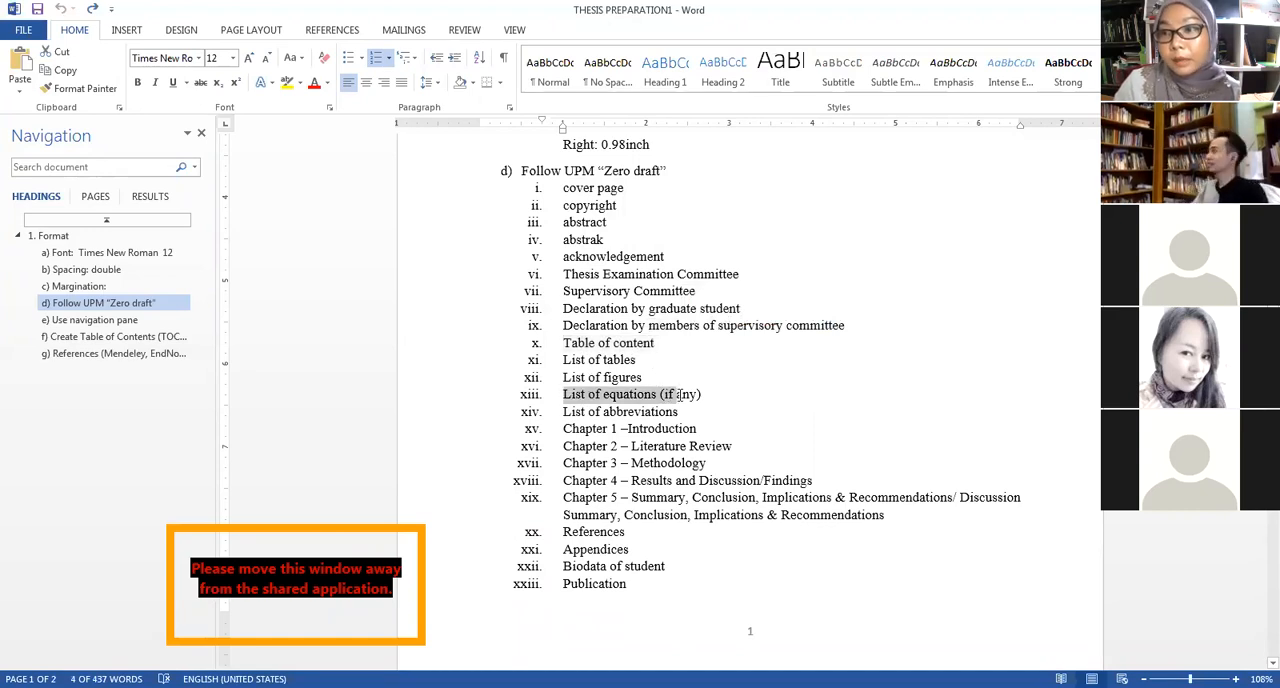
click(707, 393)
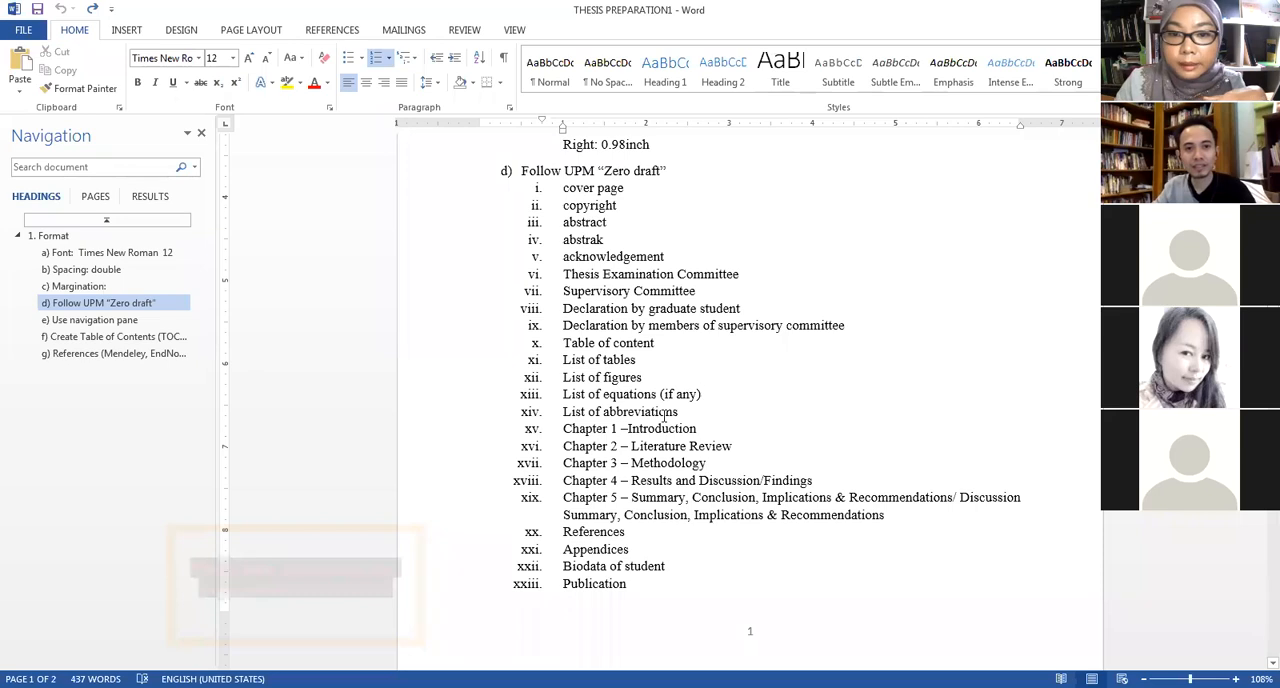
drag(585, 410, 589, 410)
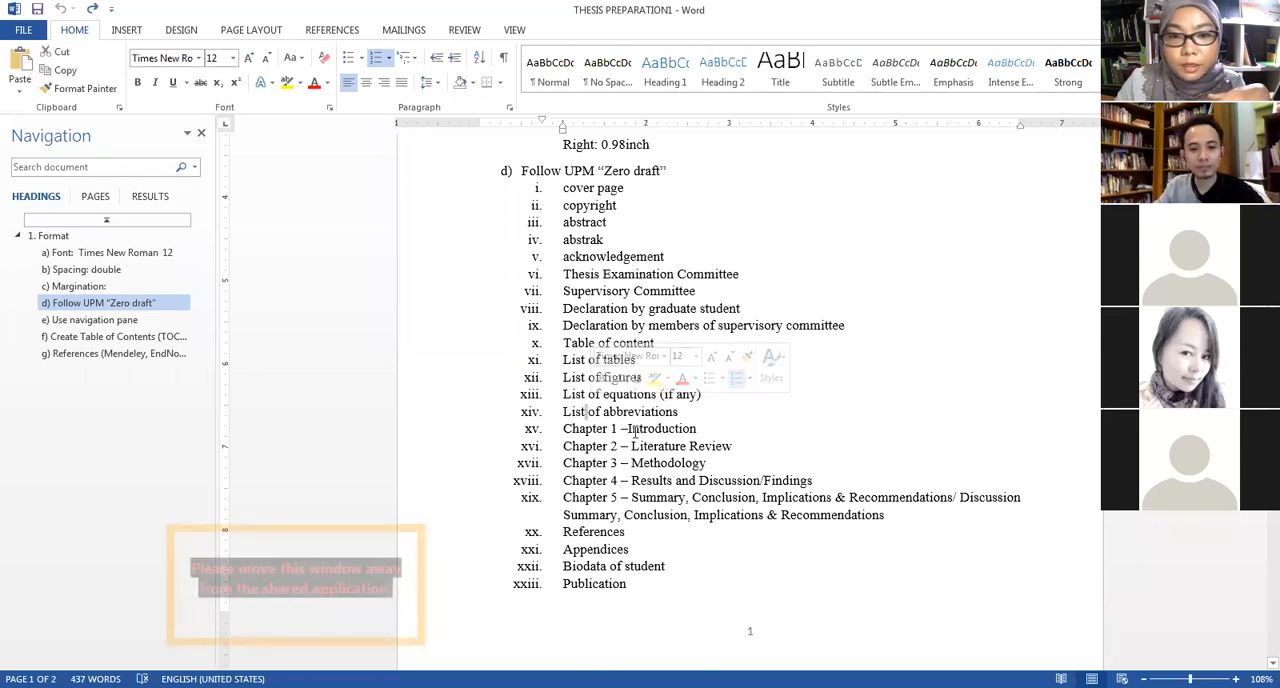
Highlight the Chapter 1 Introduction, Chapter 2 Literature Review and Chapter 3 Methodology entries together in the "Zero draft" list.
click(642, 412)
scroll(650, 400, down, 2)
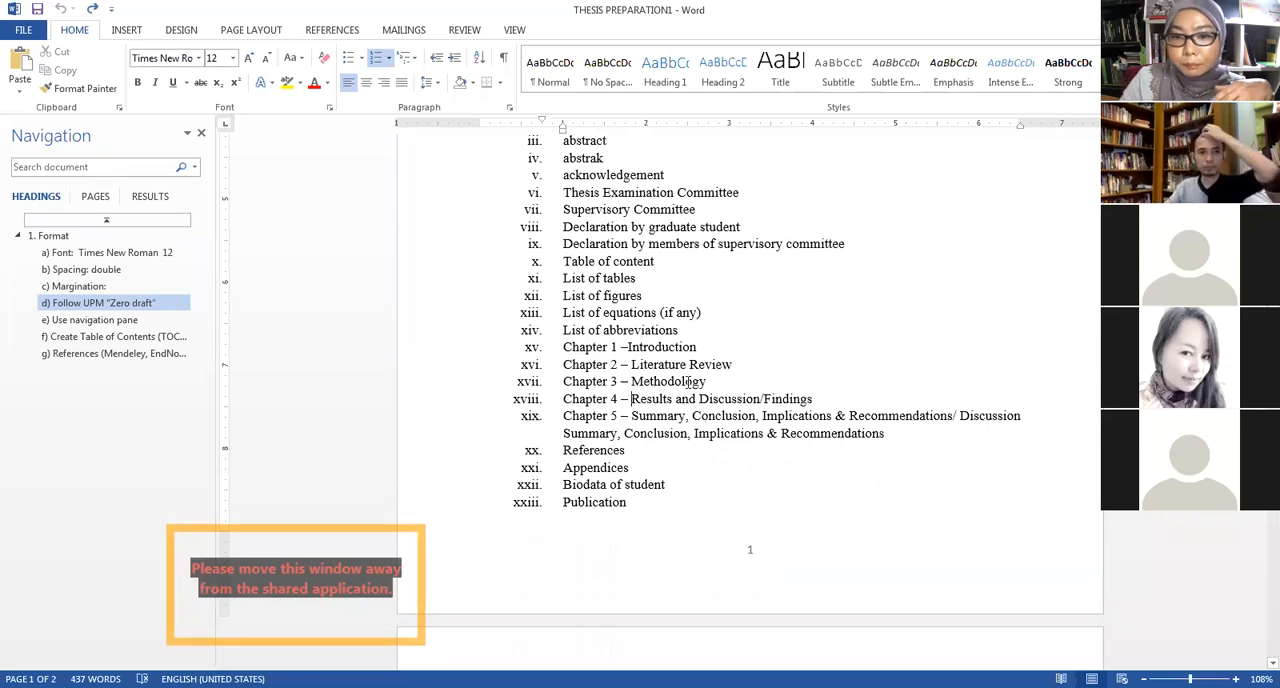
drag(720, 380, 563, 347)
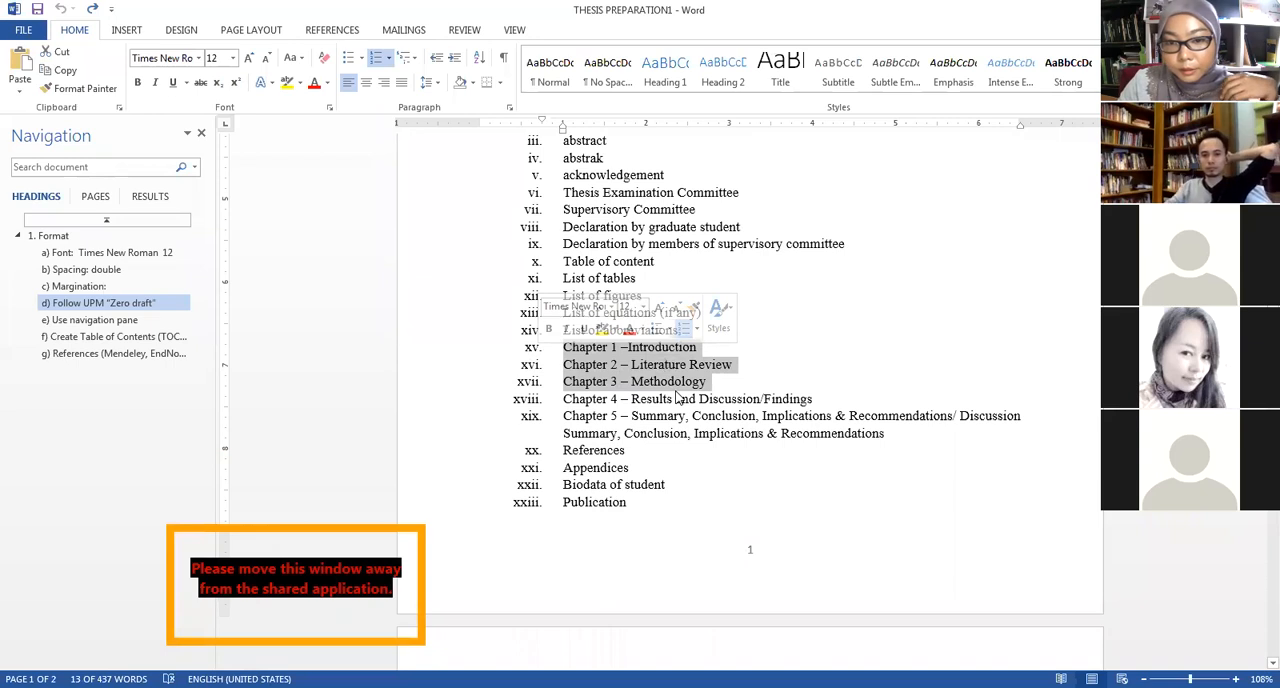
Go through the last "Zero draft" entries, highlighting References and Biodata of student one at a time and clearing the highlight.
scroll(680, 378, down, 1)
click(722, 344)
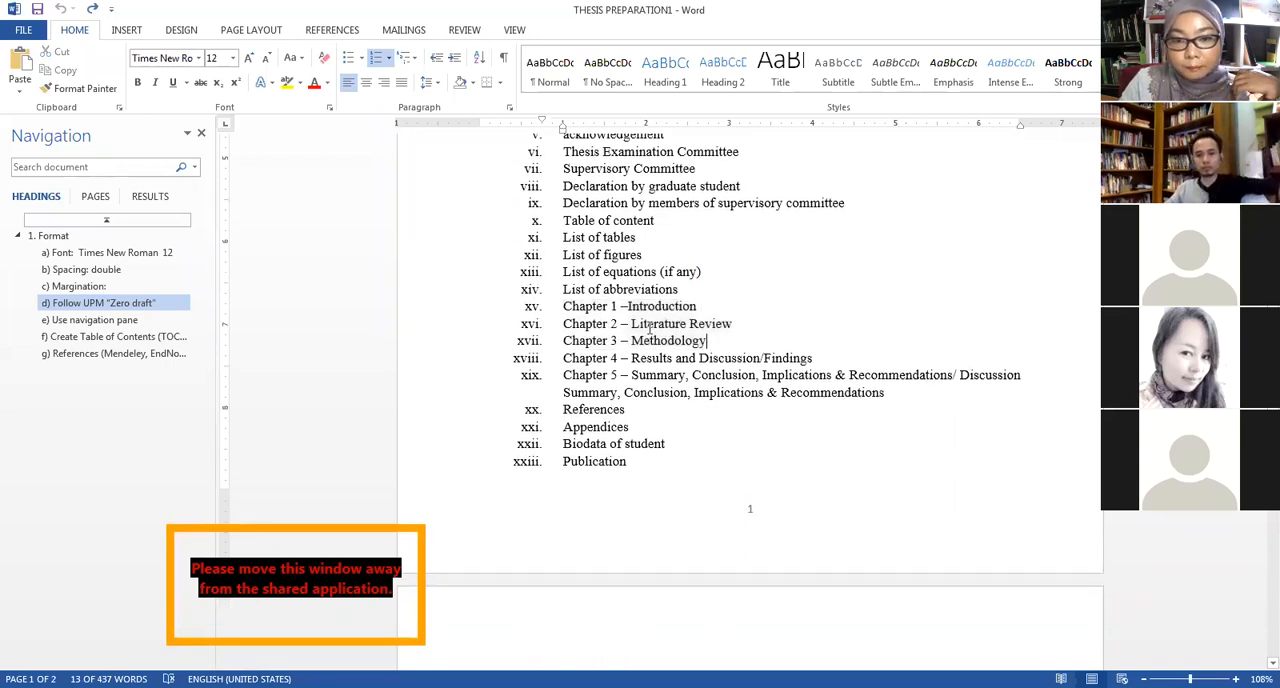
scroll(648, 352, down, 2)
drag(557, 326, 628, 328)
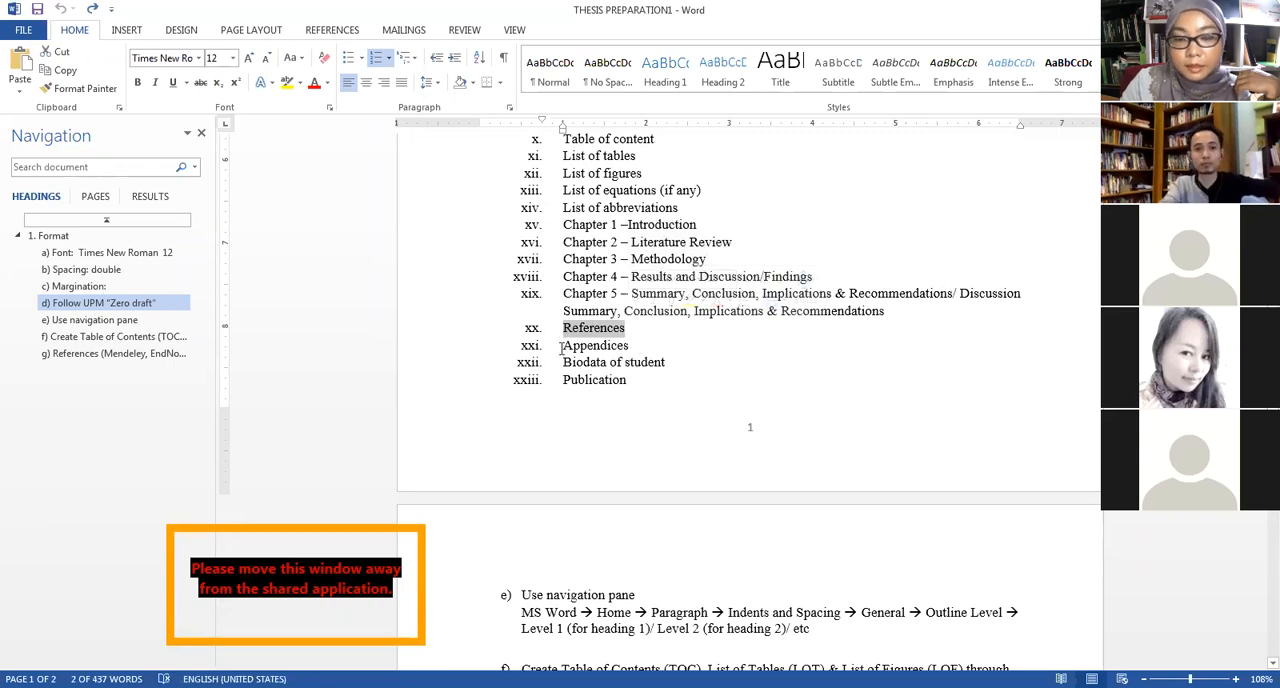
drag(675, 363, 569, 370)
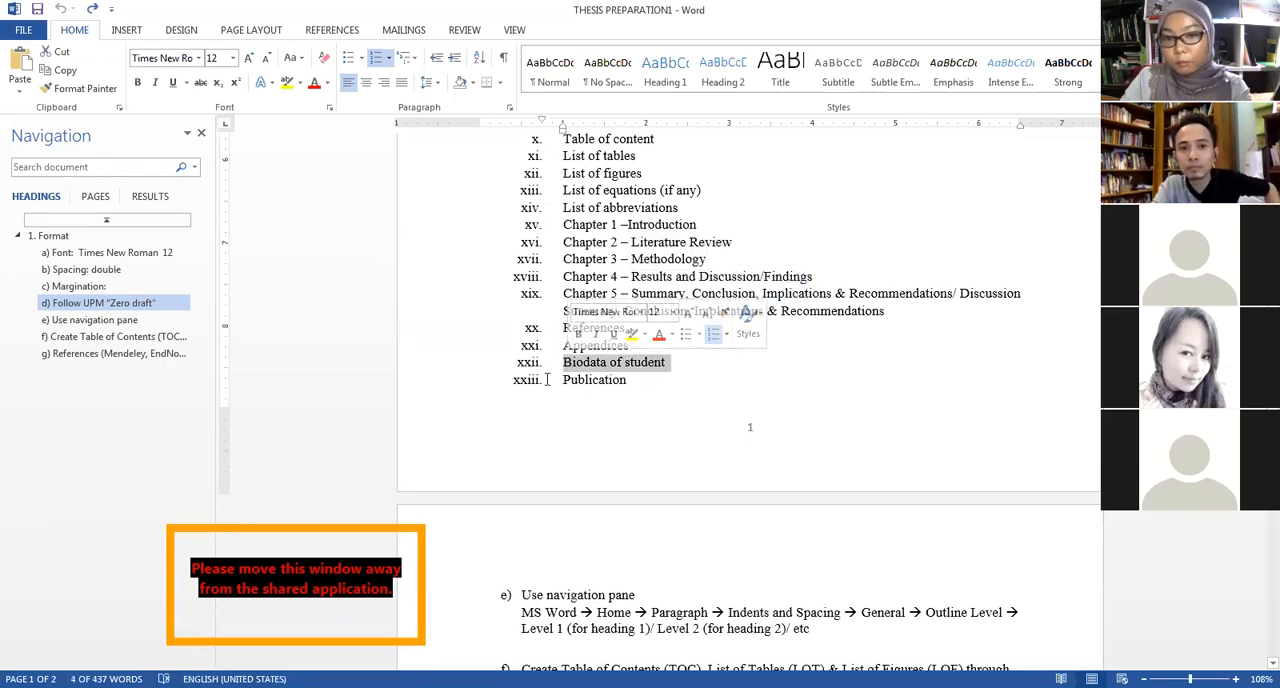
click(590, 397)
drag(633, 325, 583, 327)
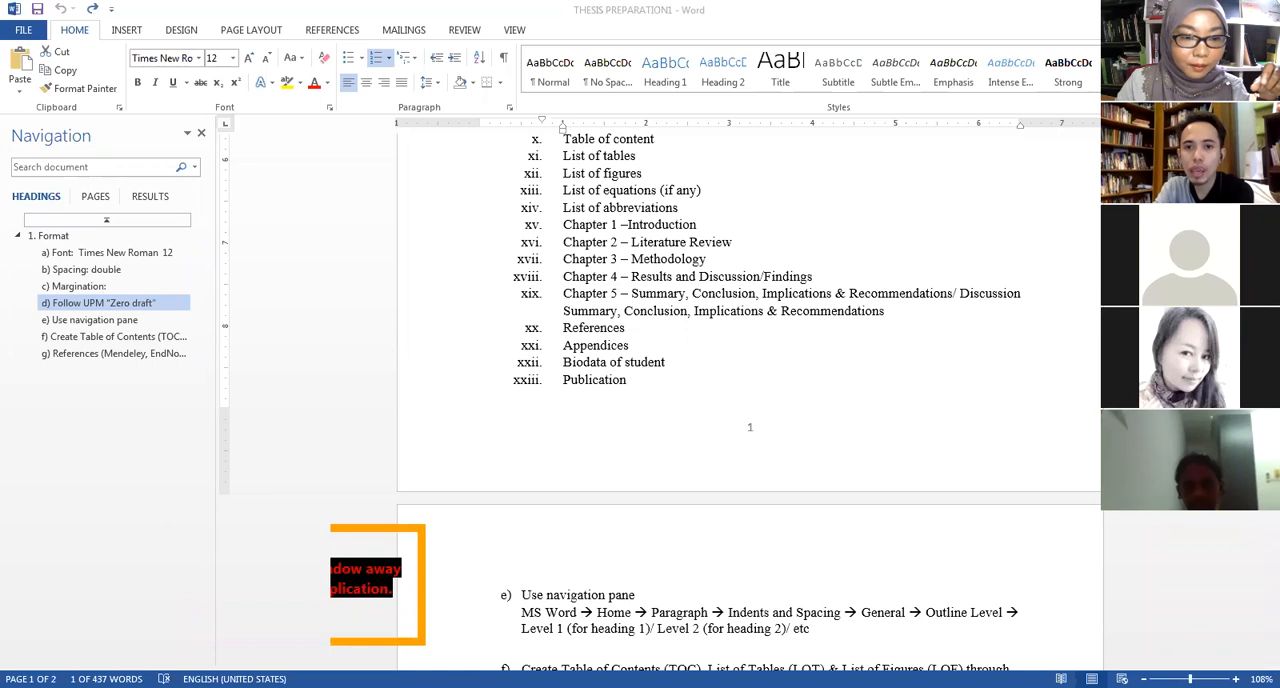
click(649, 336)
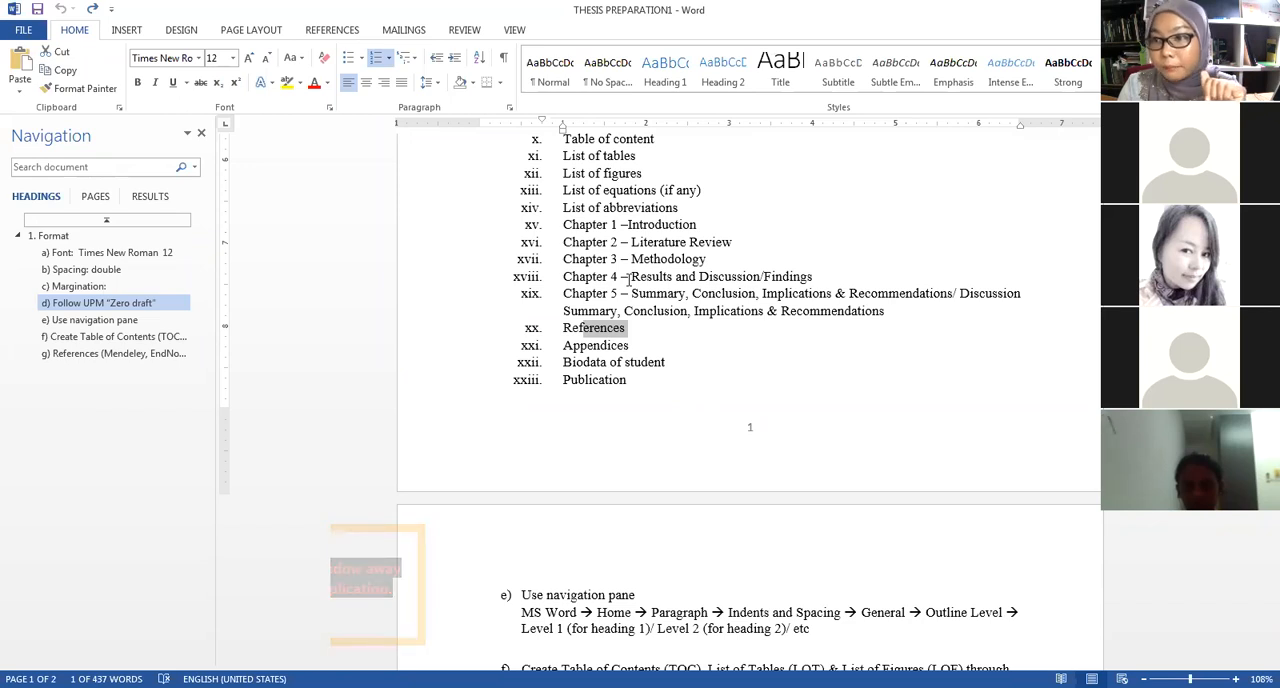
click(626, 312)
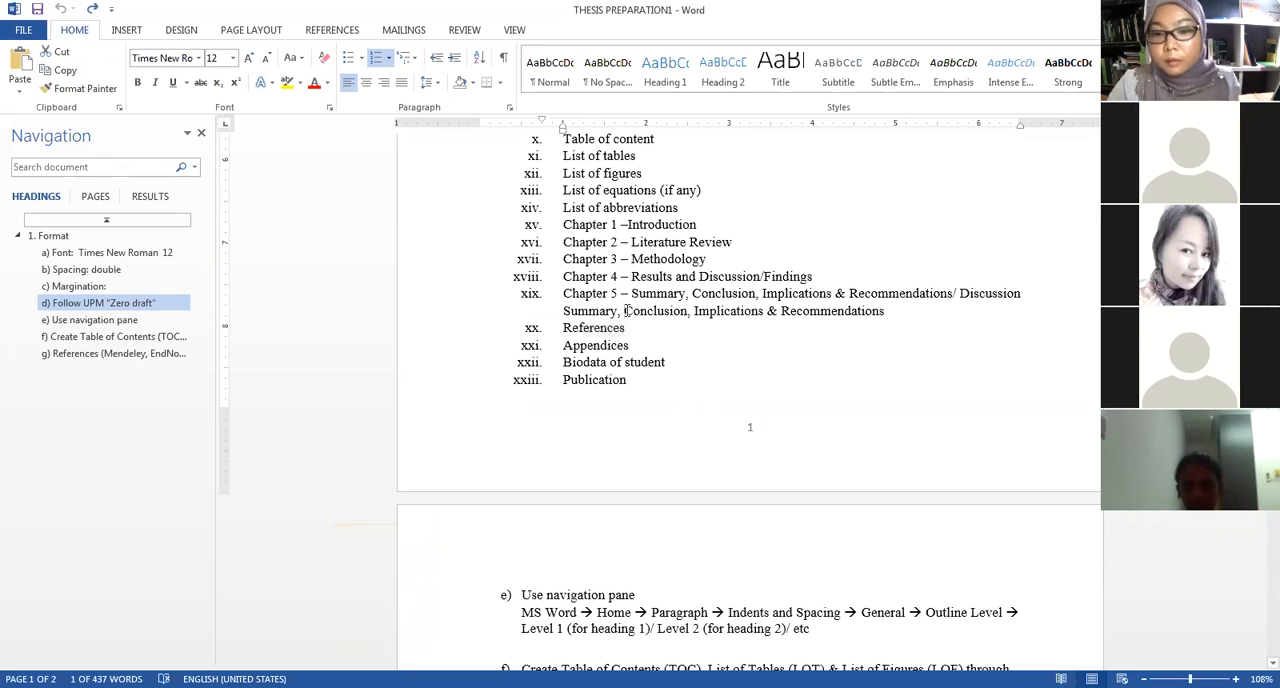
Move on to item e) and highlight its heading "Use navigation pane".
scroll(650, 306, down, 4)
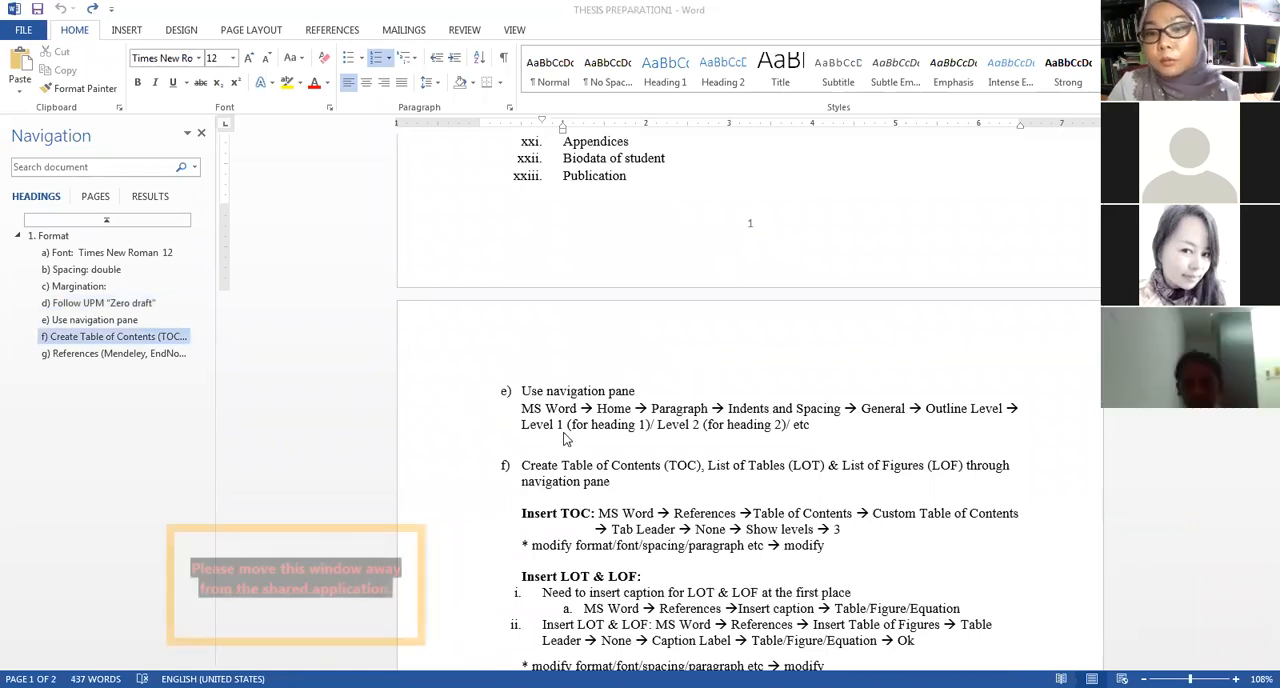
drag(657, 389, 521, 391)
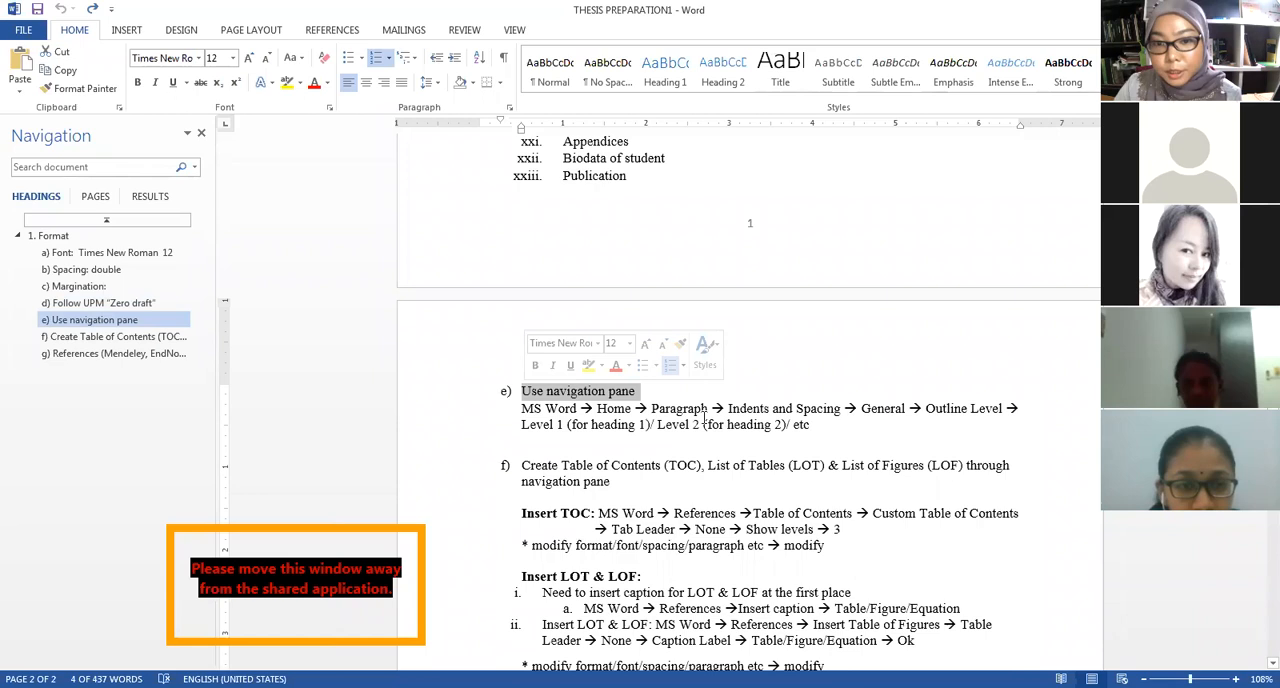
click(625, 400)
drag(678, 384, 534, 379)
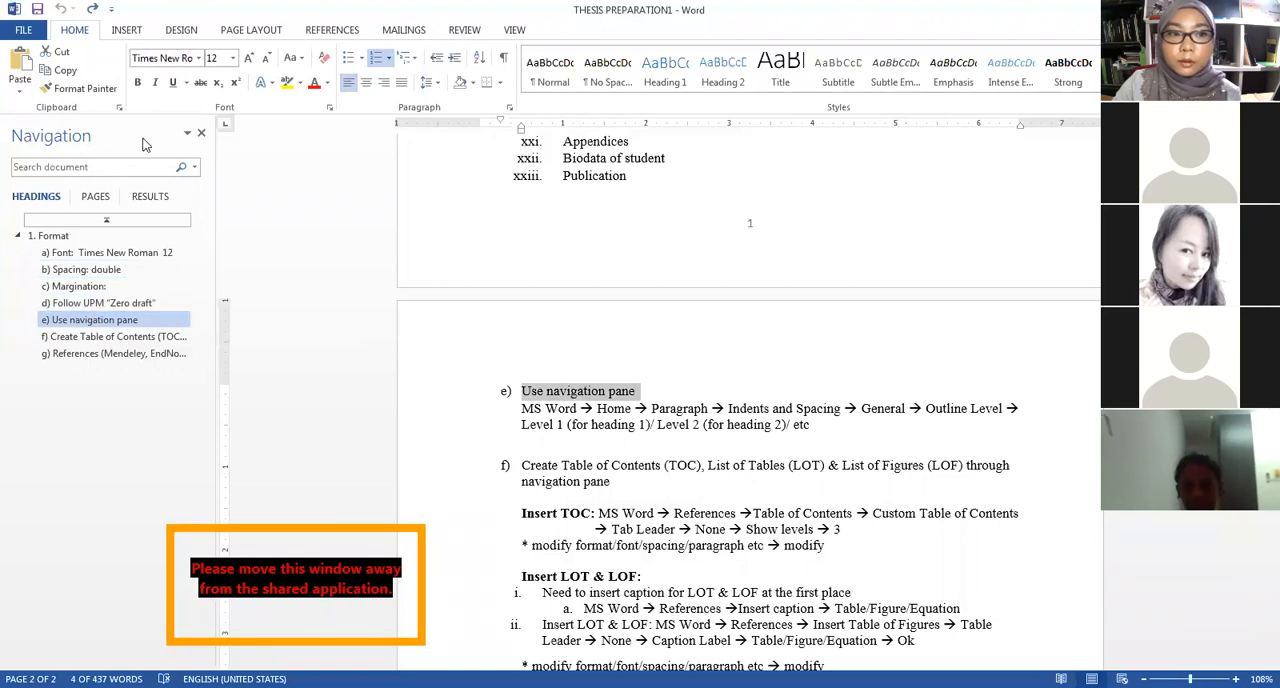
Demonstrate the navigation outline by jumping to the Format, Spacing and References headings.
click(50, 236)
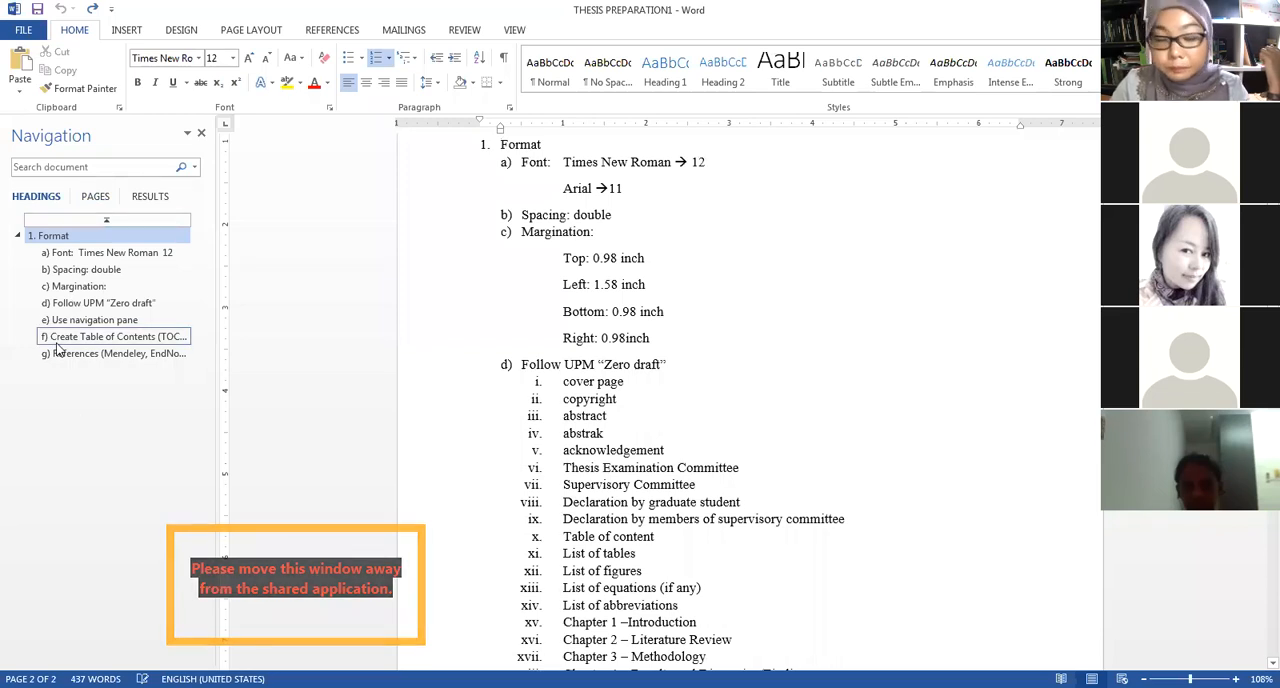
click(108, 272)
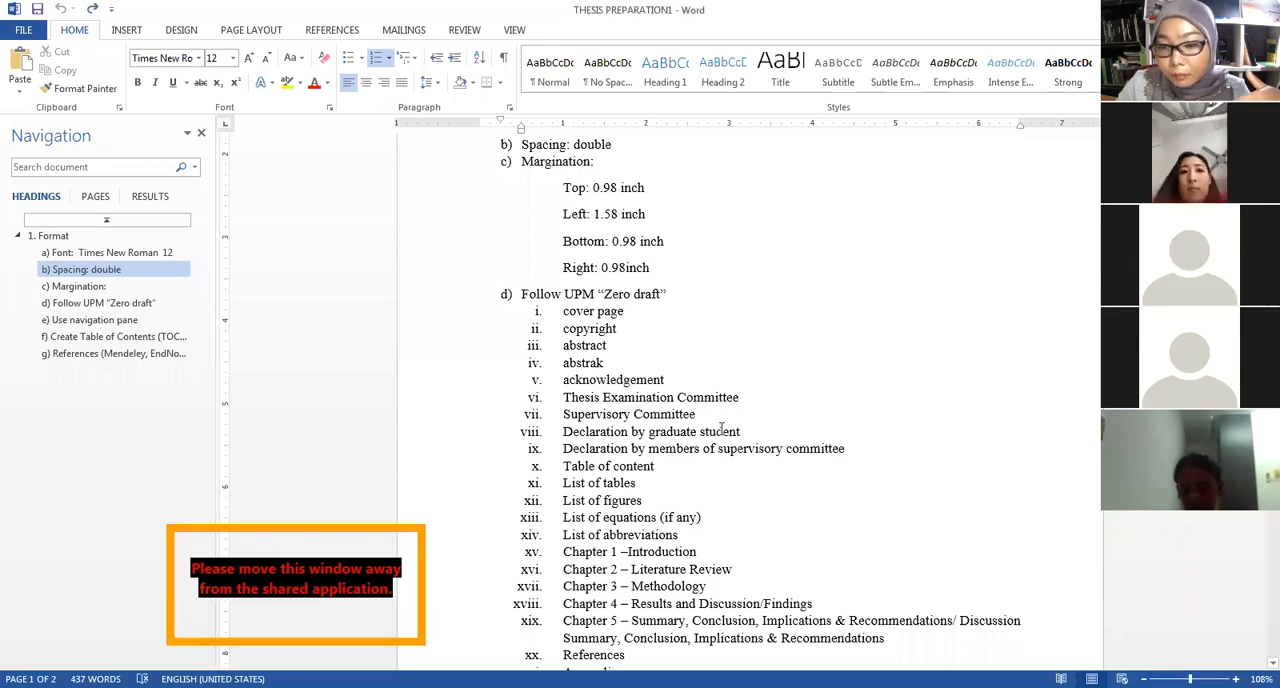
scroll(729, 403, down, 4)
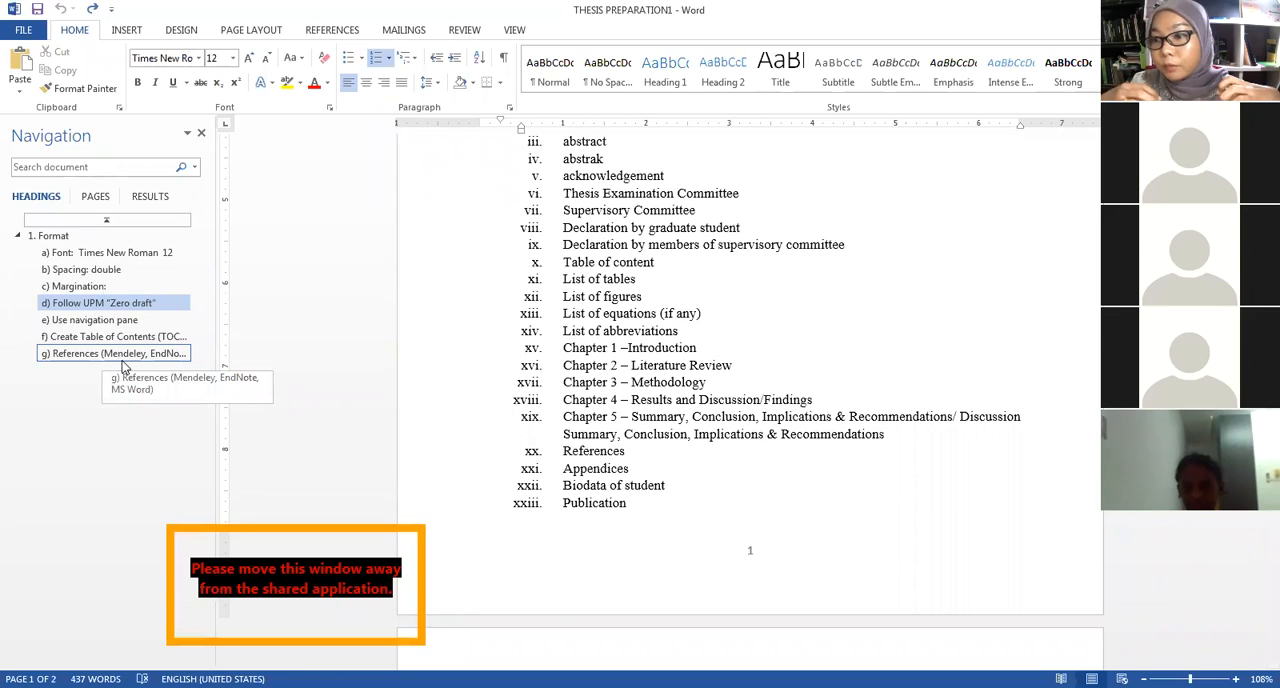
click(118, 354)
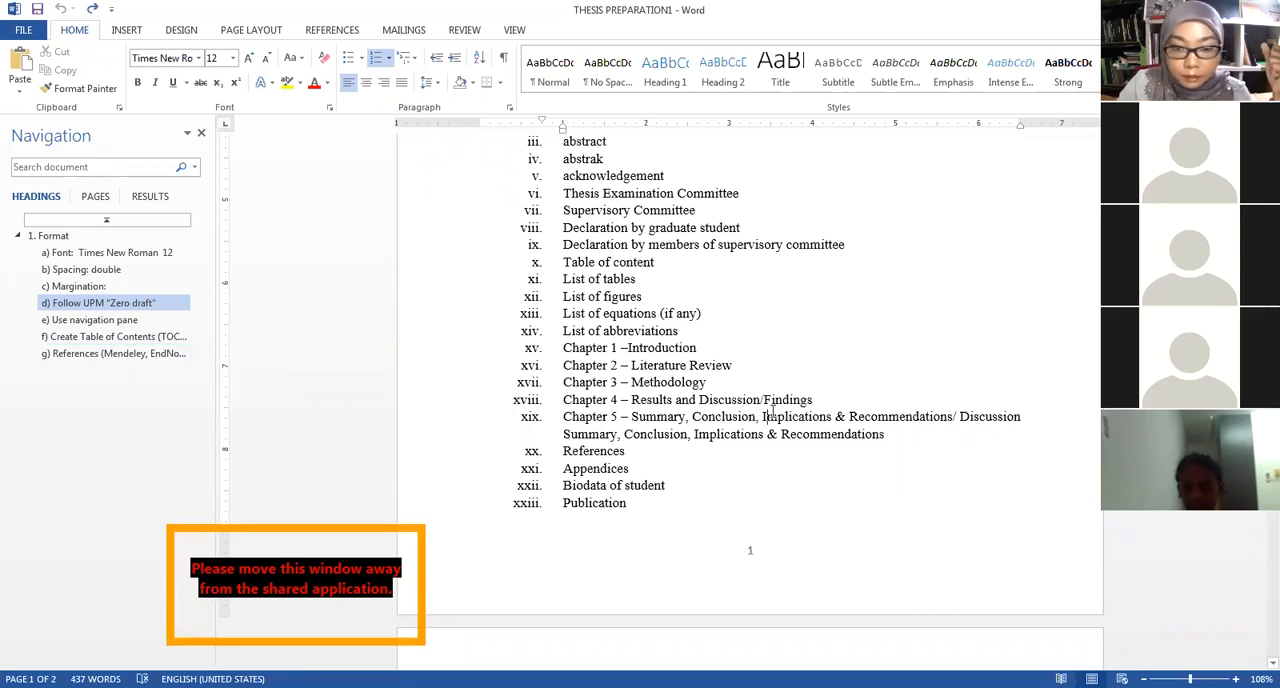
scroll(777, 429, down, 2)
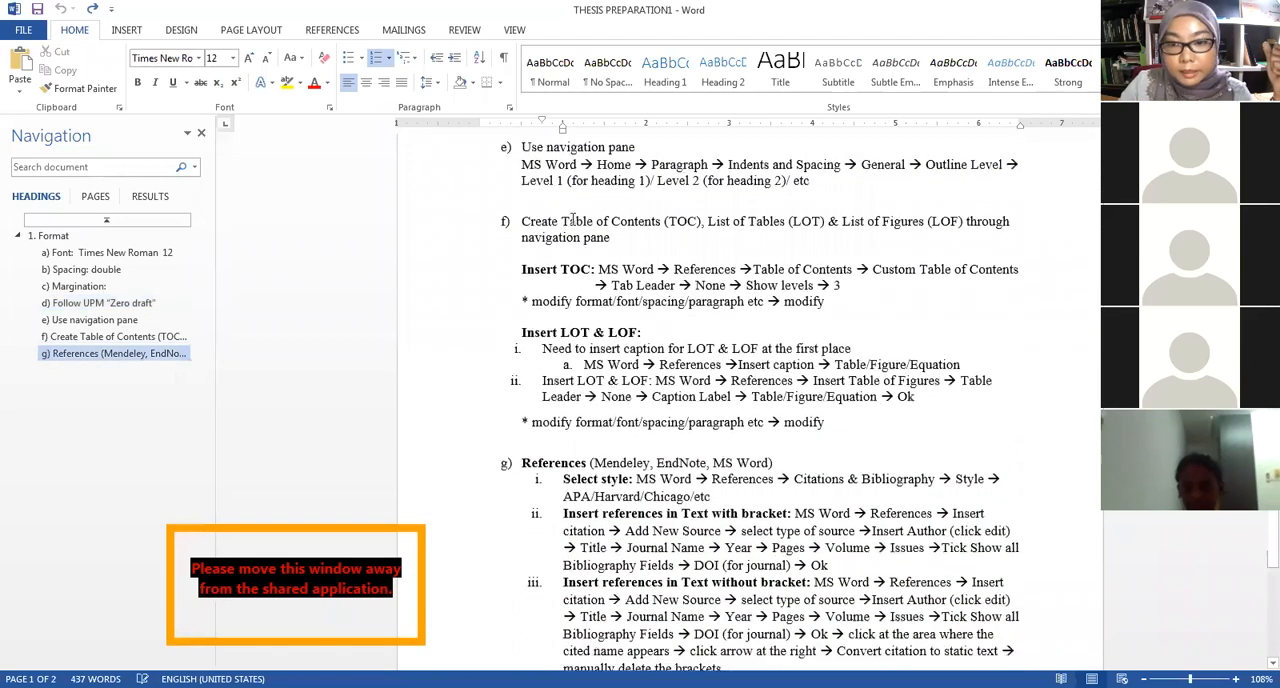
Highlight the table of contents instructions in item f), and "LOT" in the "Insert LOT & LOF" heading.
drag(912, 393, 844, 312)
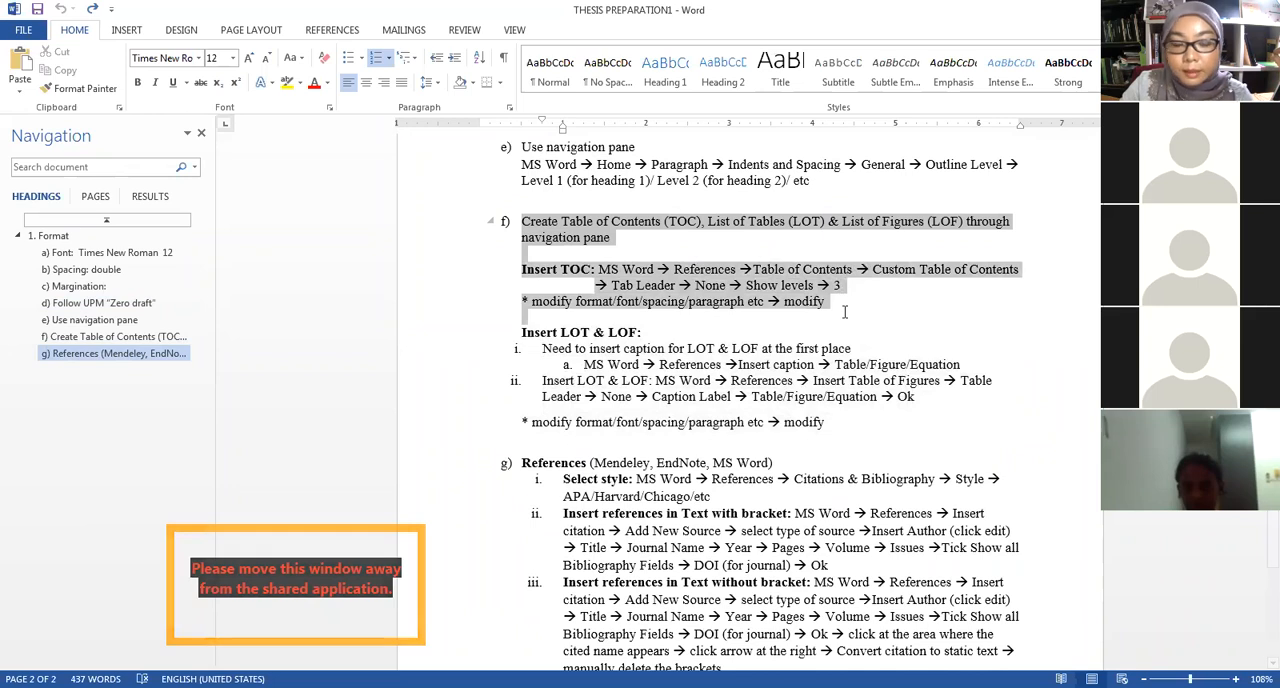
click(655, 333)
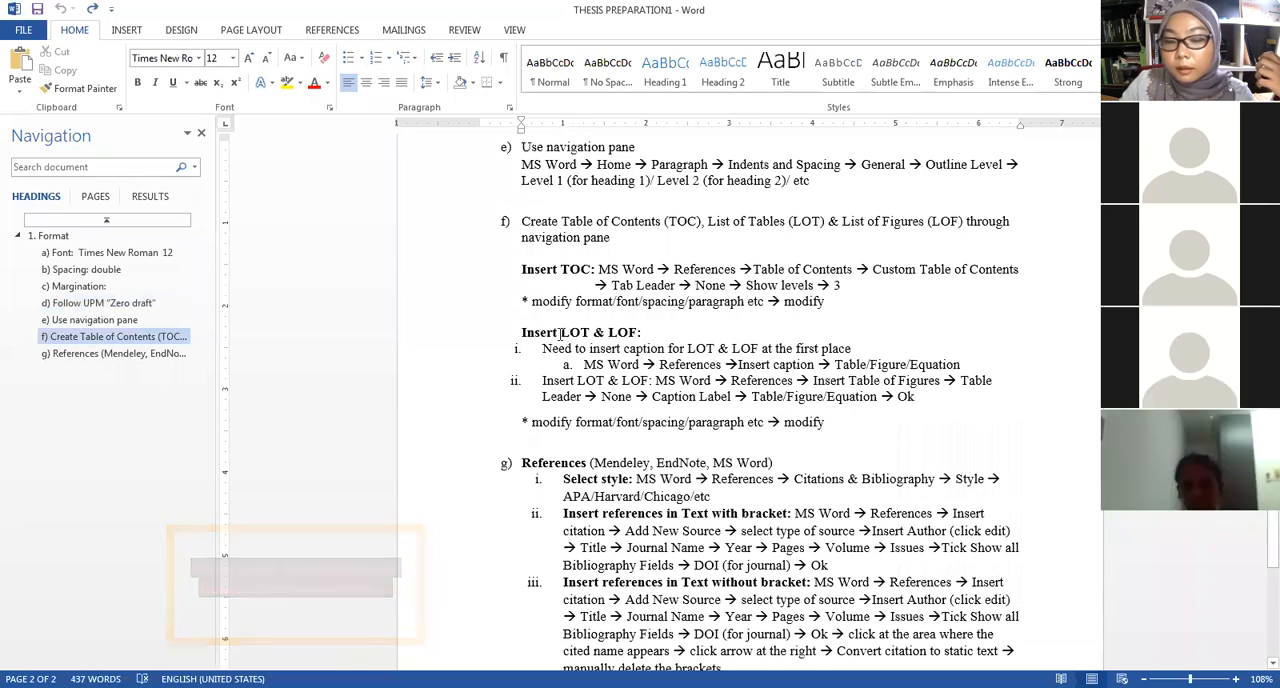
click(562, 336)
click(580, 335)
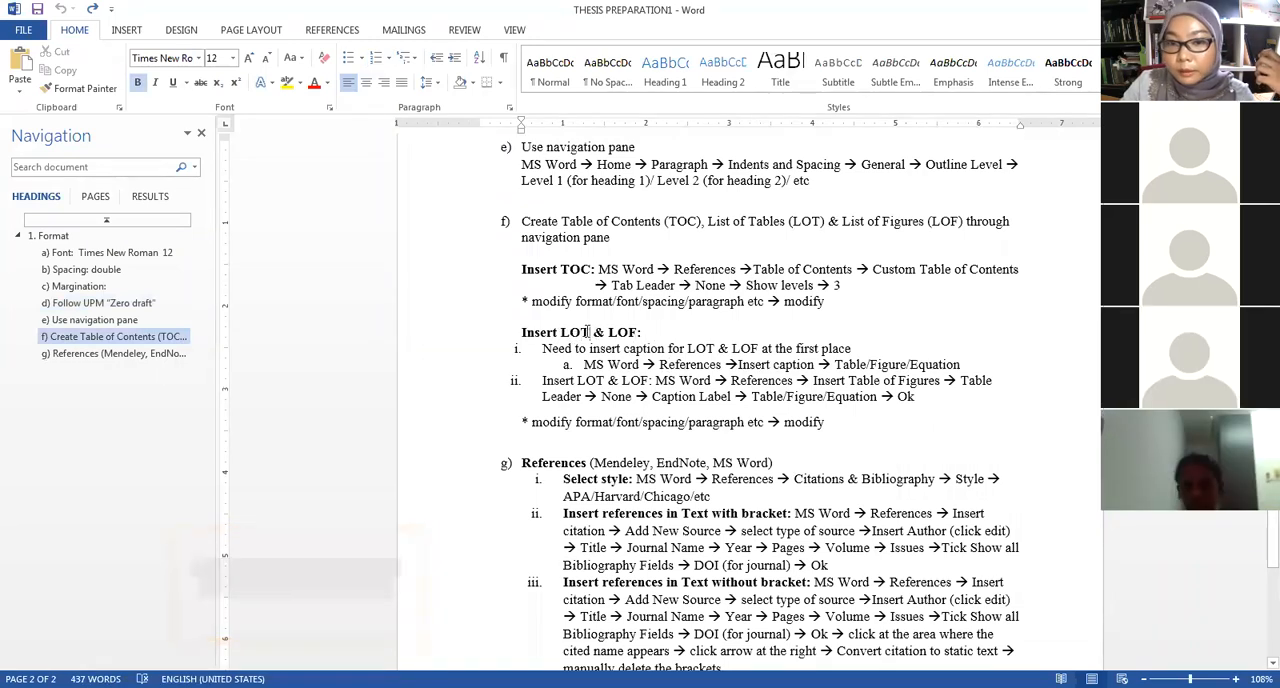
drag(588, 333, 562, 336)
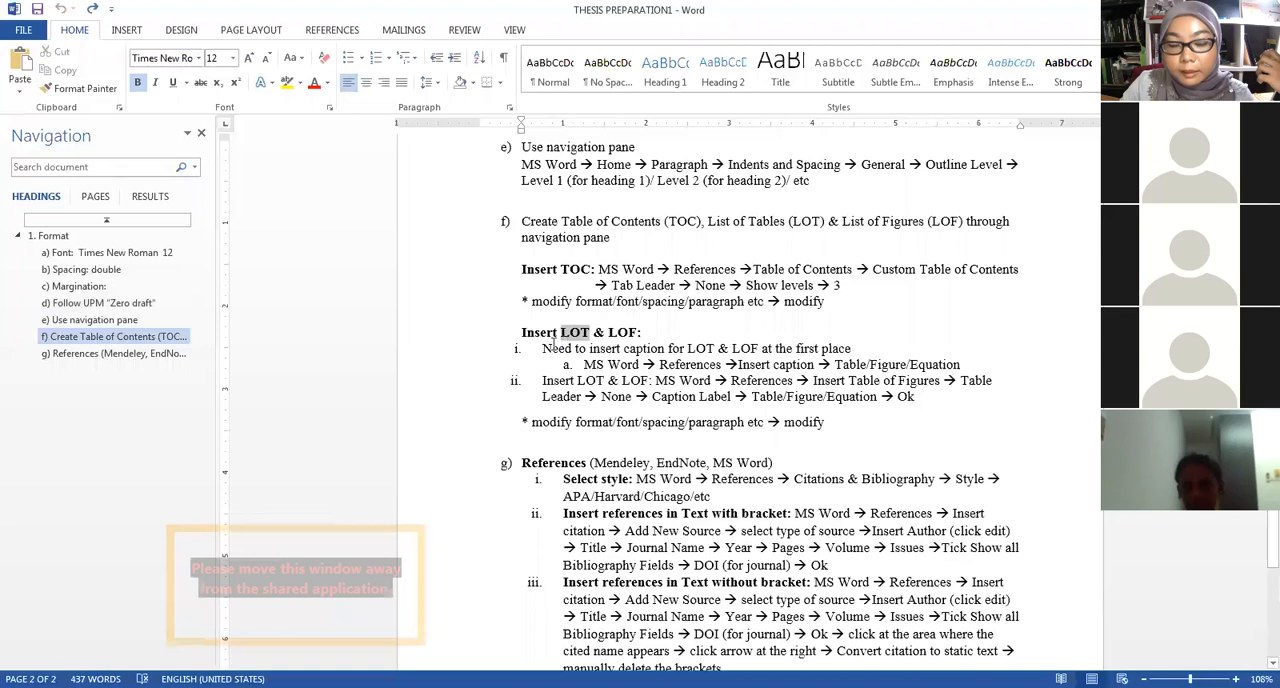
click(560, 335)
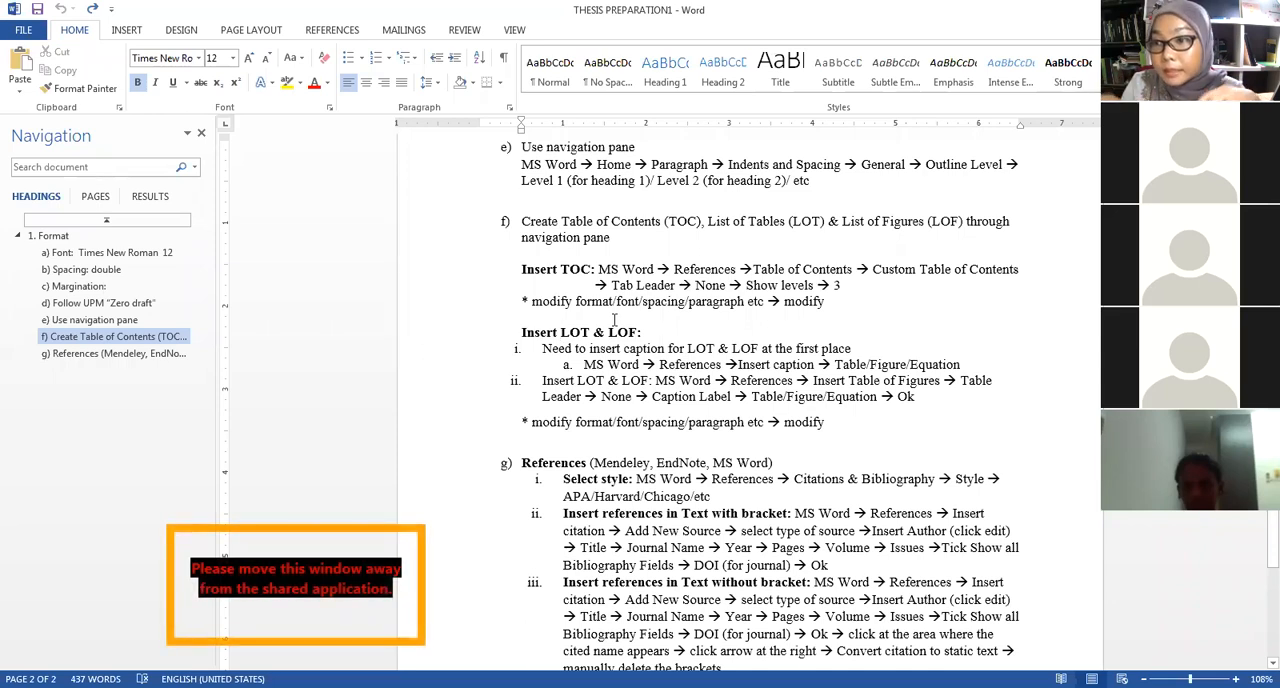
Review the References instructions in item g), highlighting the APA option under "Select style".
scroll(614, 320, down, 4)
click(564, 274)
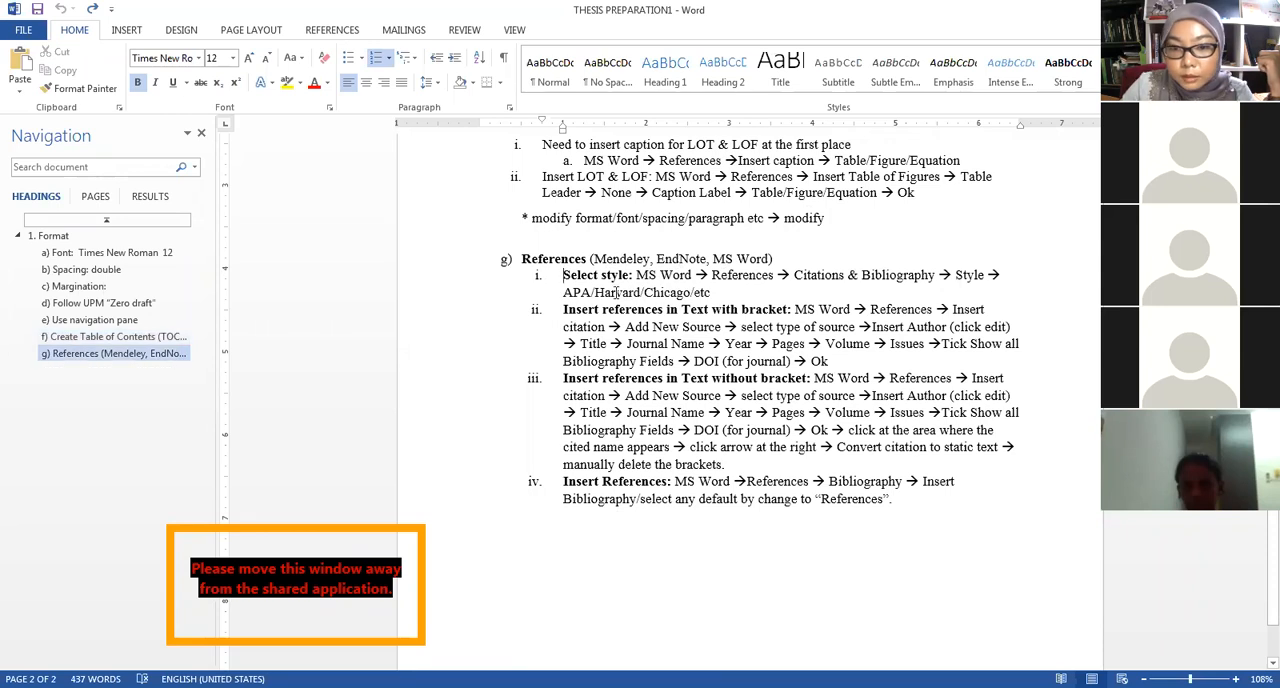
drag(565, 291, 592, 300)
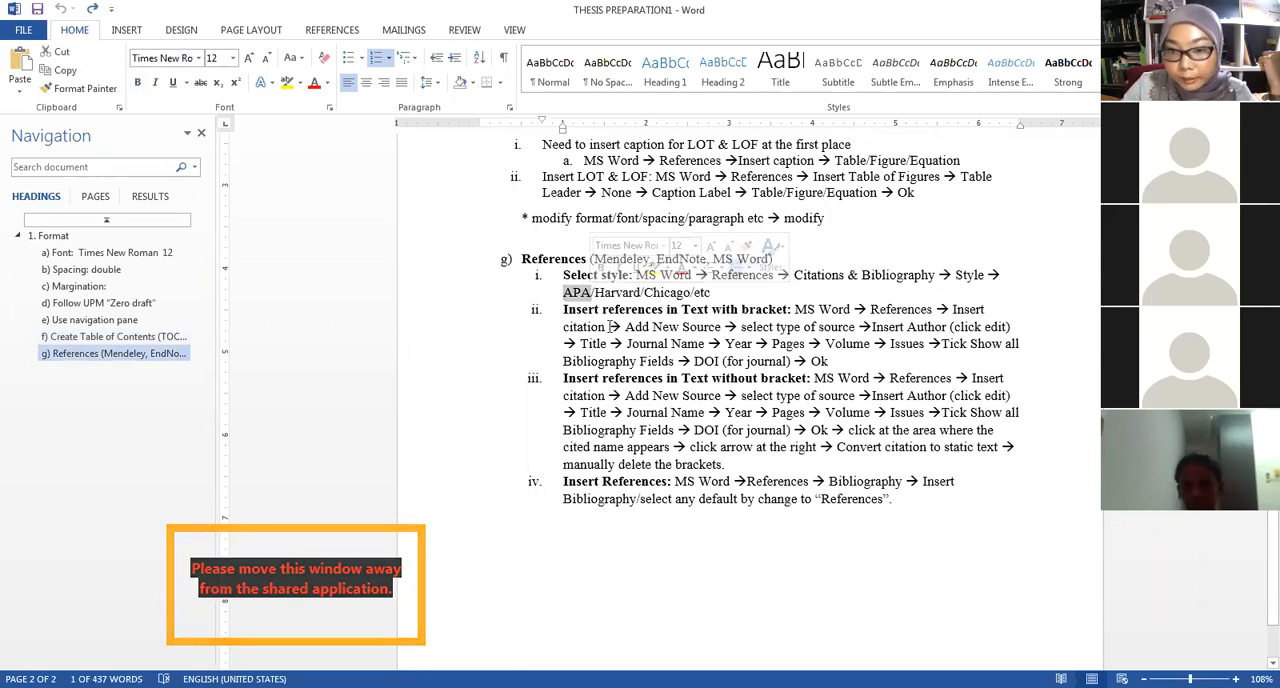
scroll(683, 292, down, 2)
scroll(683, 290, down, 1)
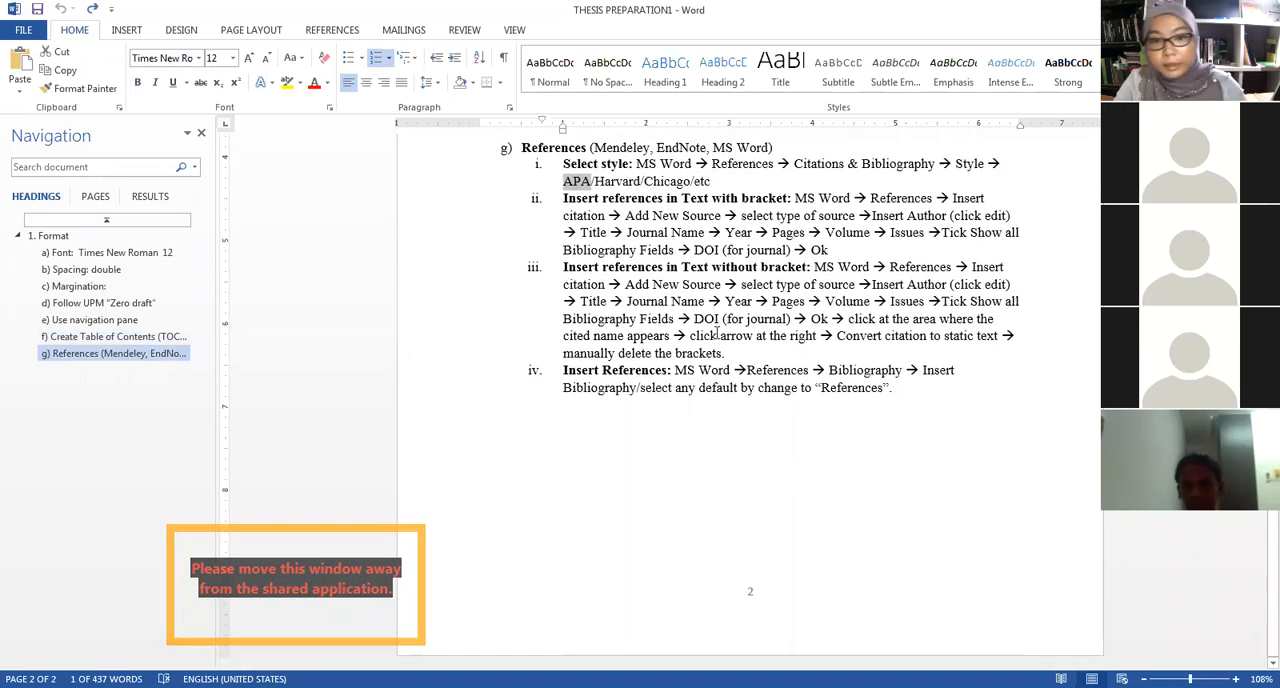
click(856, 525)
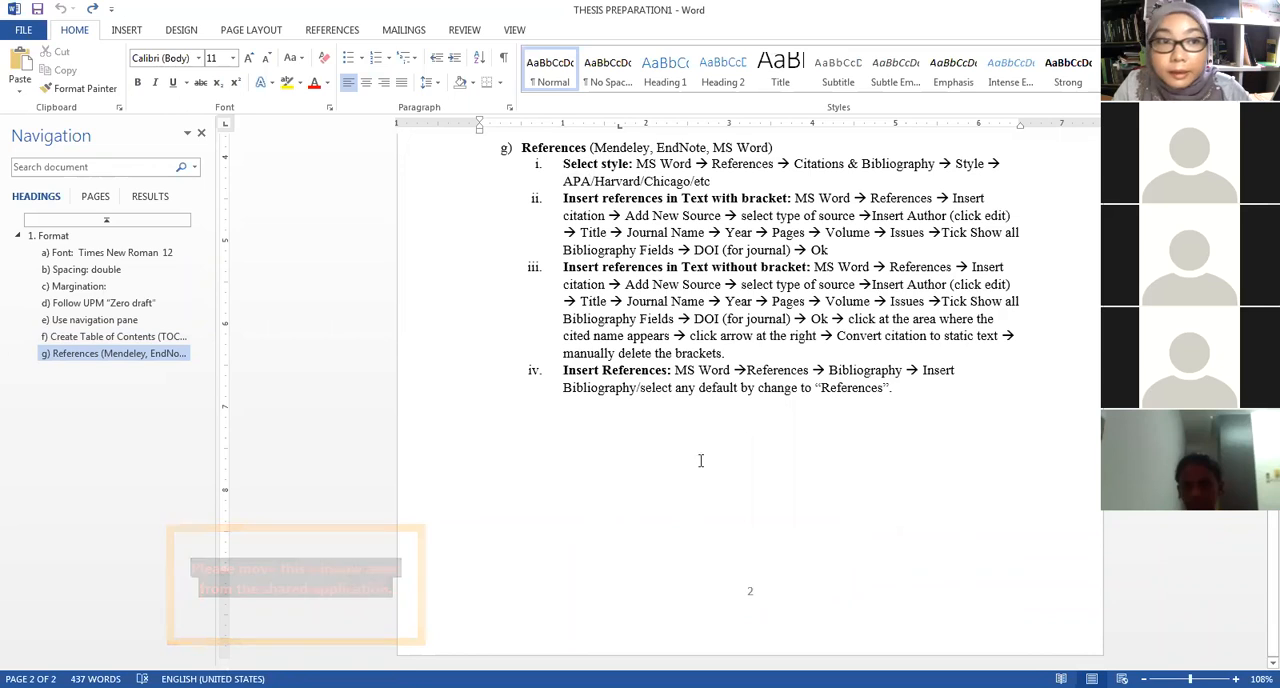
Create a new blank document and show its page layout options.
click(22, 30)
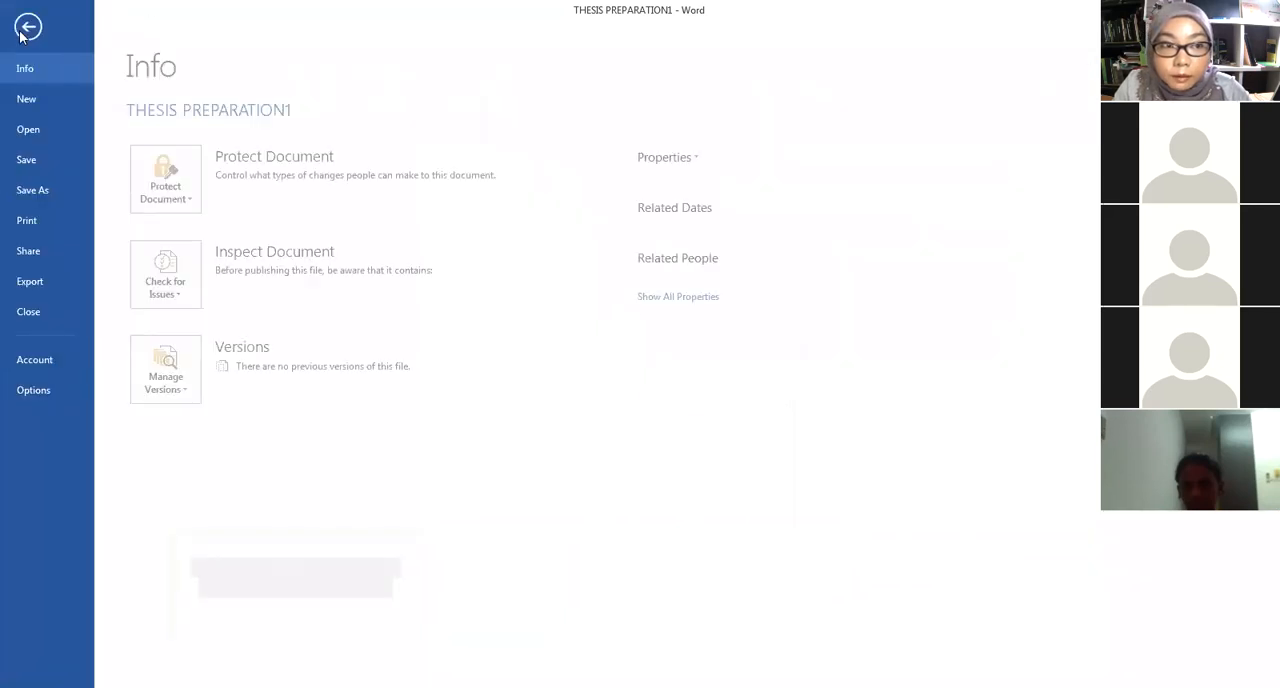
click(45, 102)
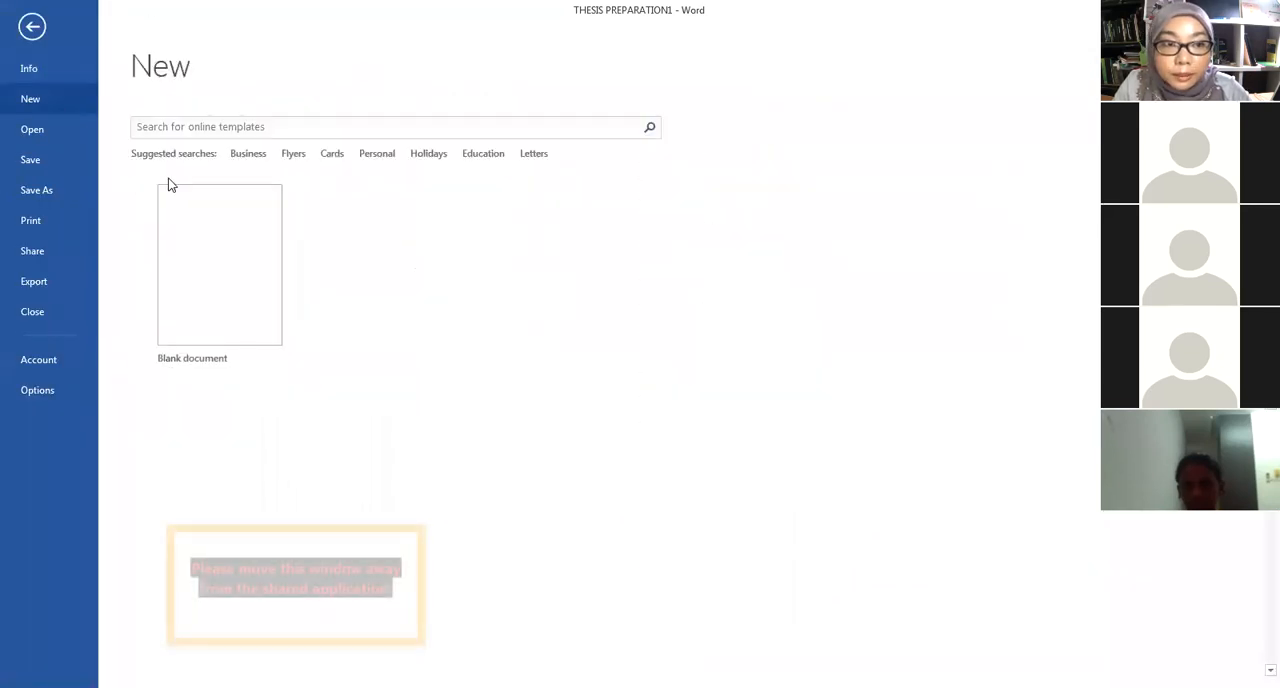
key(Escape)
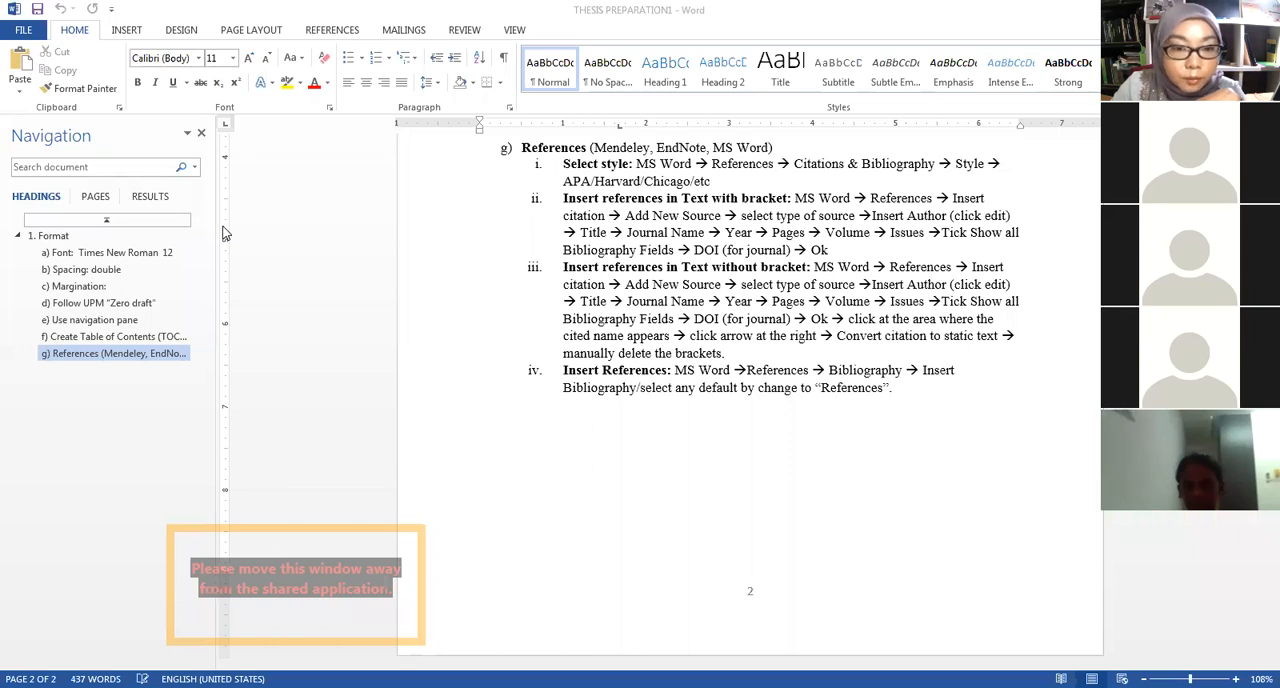
key(ctrl+n)
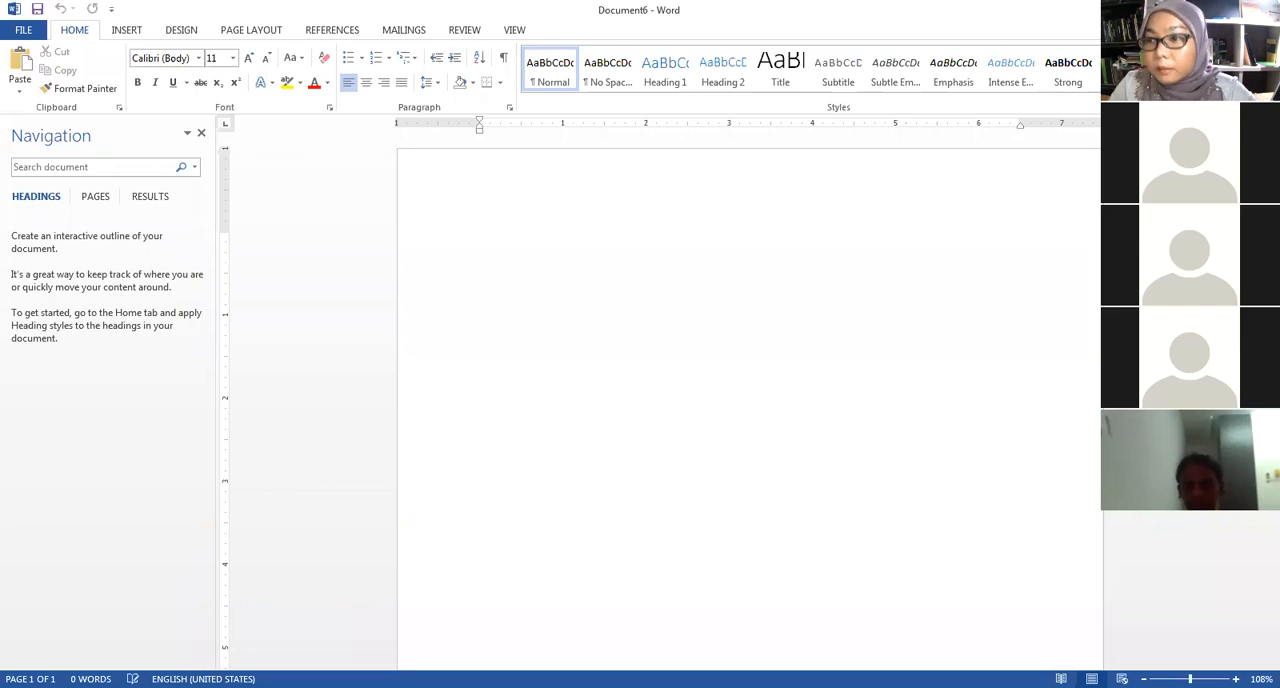
scroll(1048, 84, down, 1)
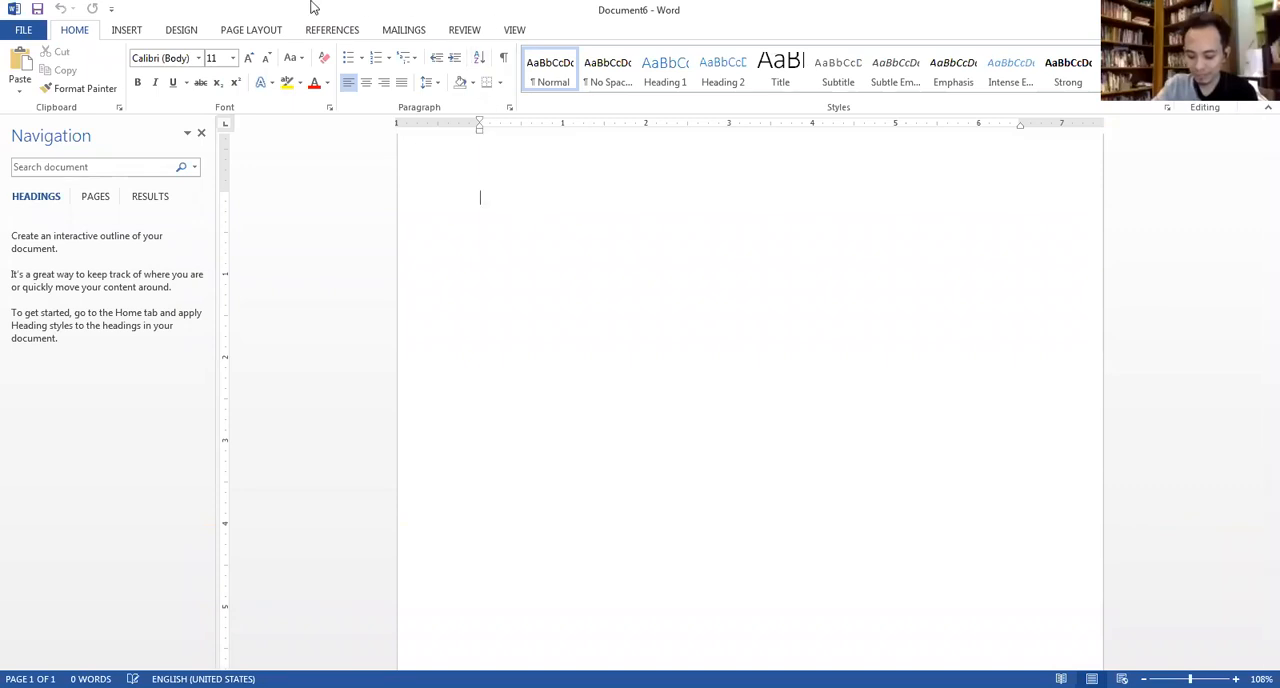
click(256, 32)
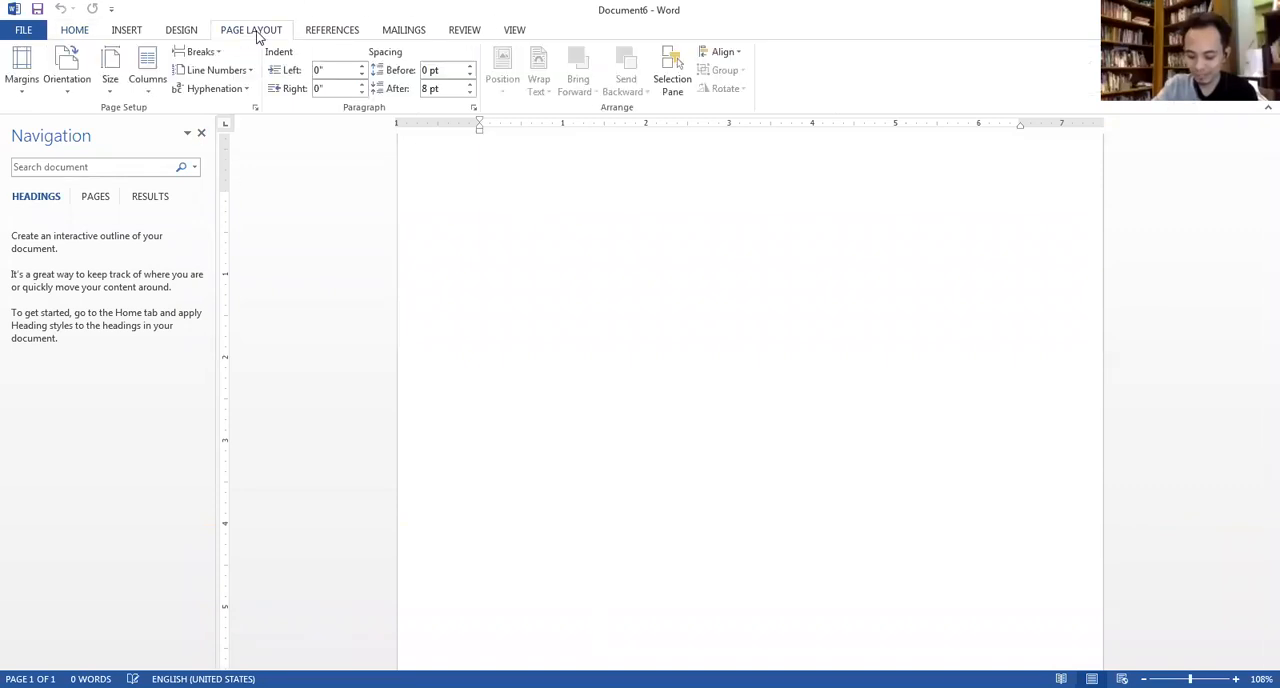
click(473, 107)
click(618, 59)
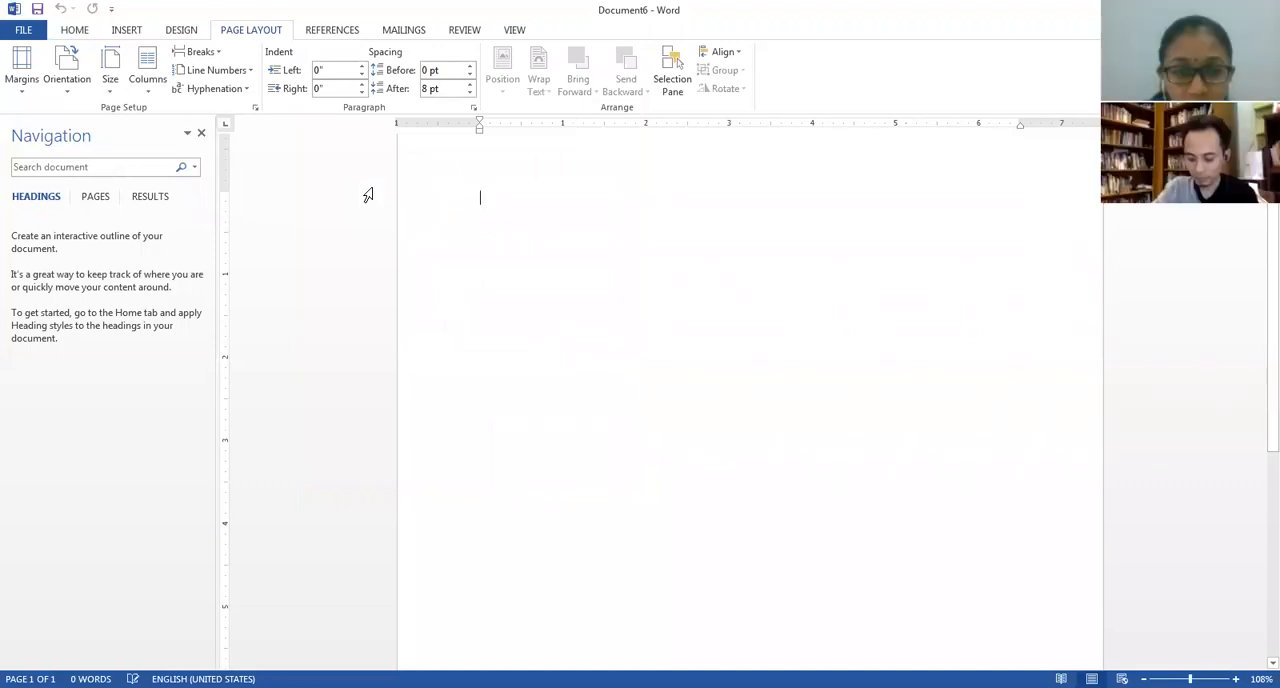
click(674, 292)
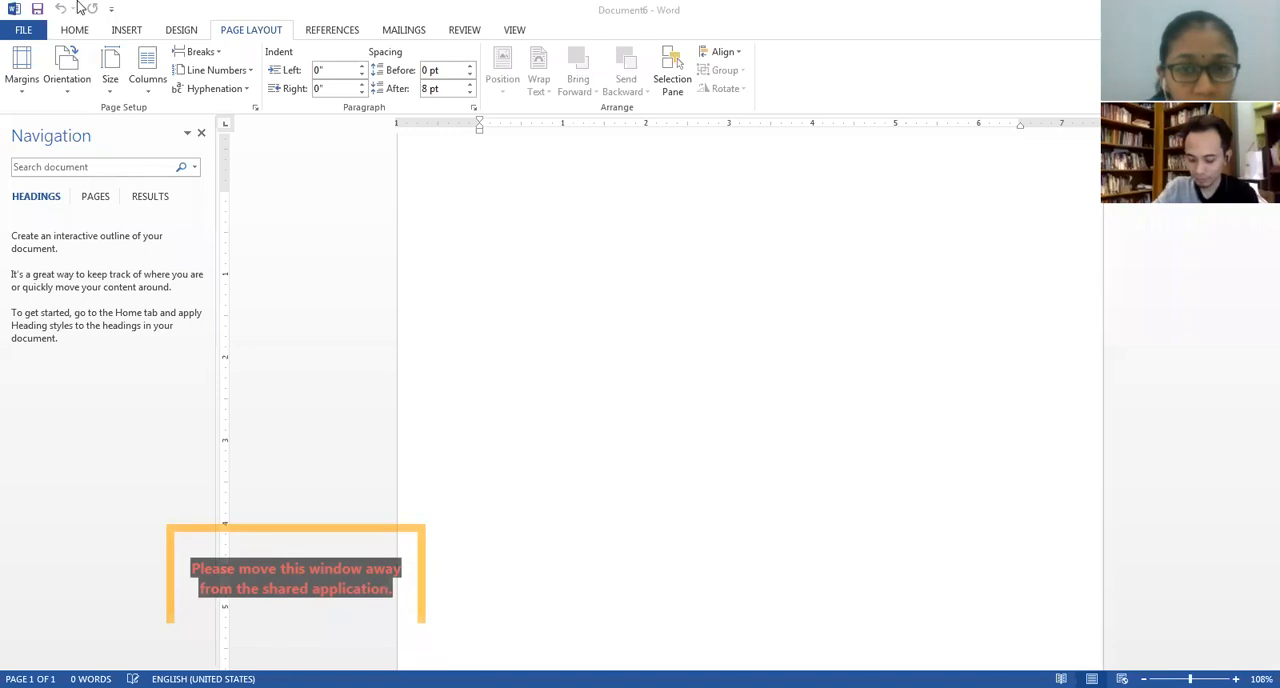
click(474, 107)
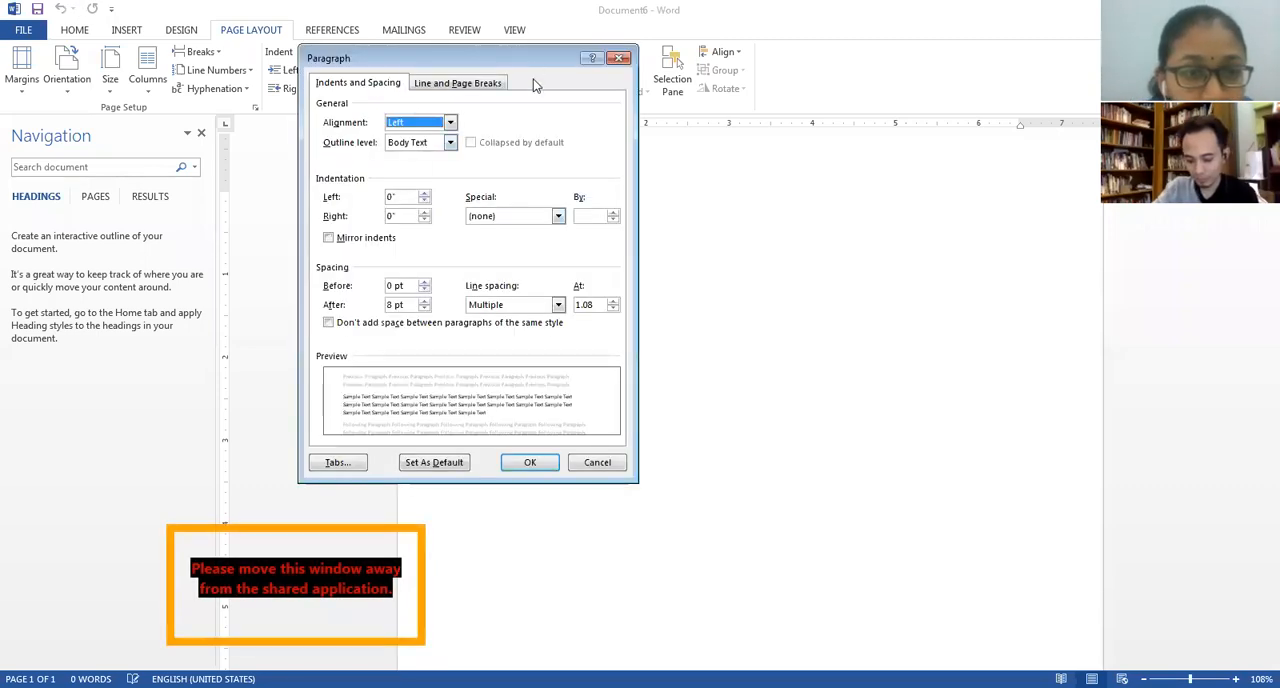
click(620, 57)
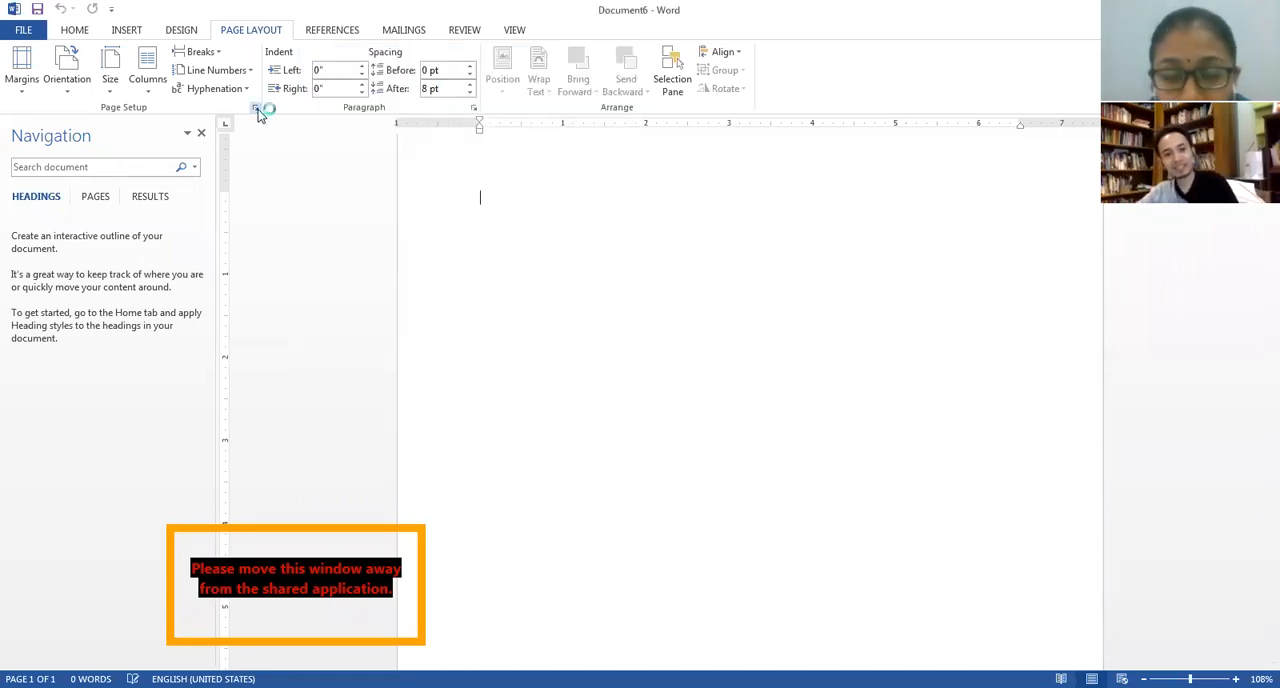
Set the whole document's page margins to 0.98" top, bottom and right, and 1.56" left.
drag(560, 146, 670, 88)
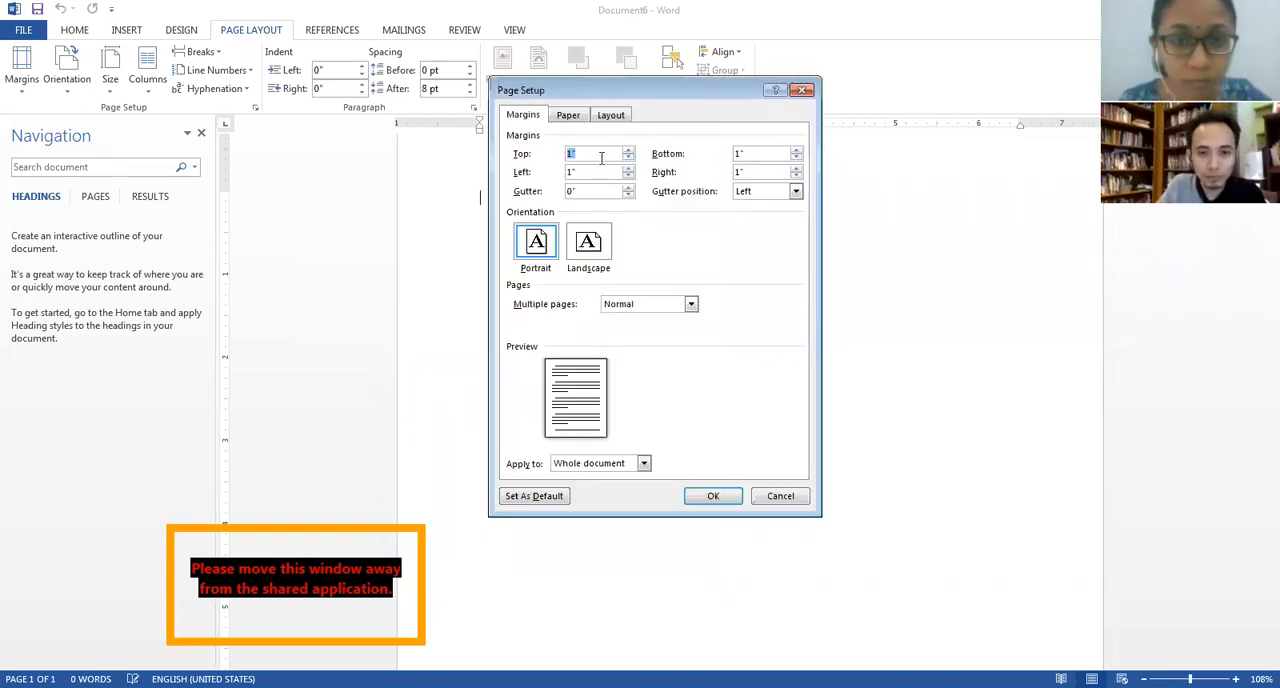
drag(573, 156, 554, 160)
key(BackSpace)
text(0.98)
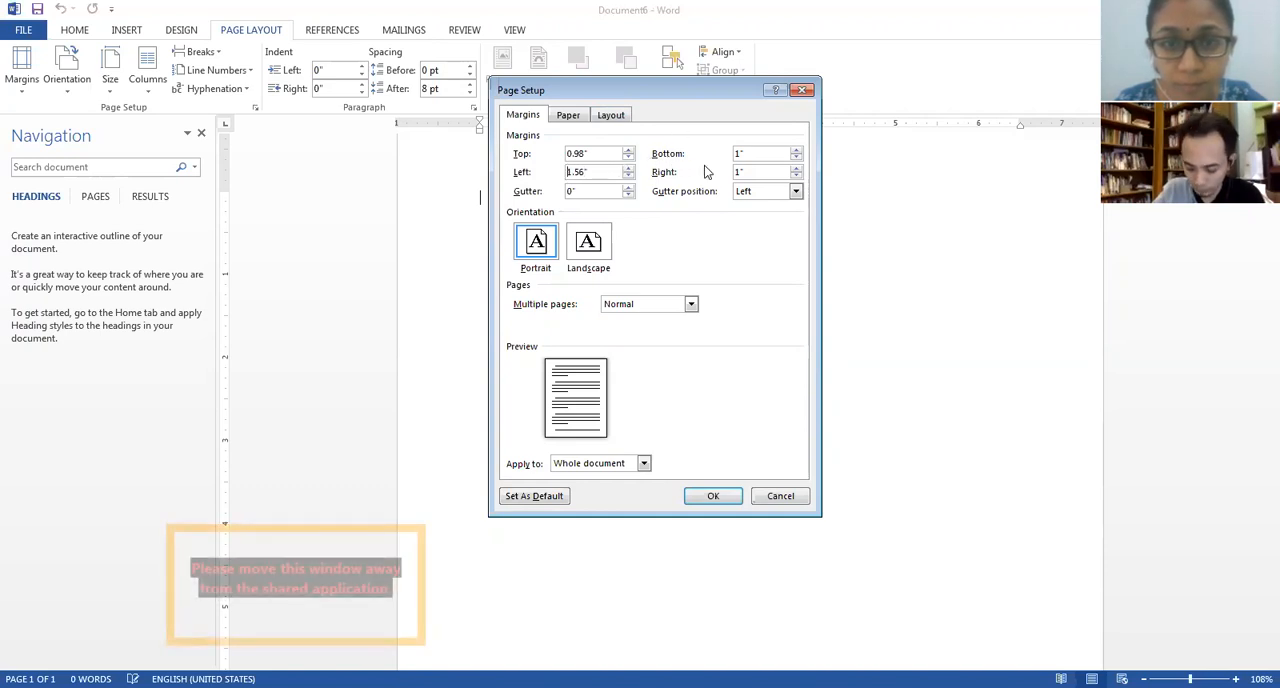
drag(739, 151, 566, 142)
text(0)
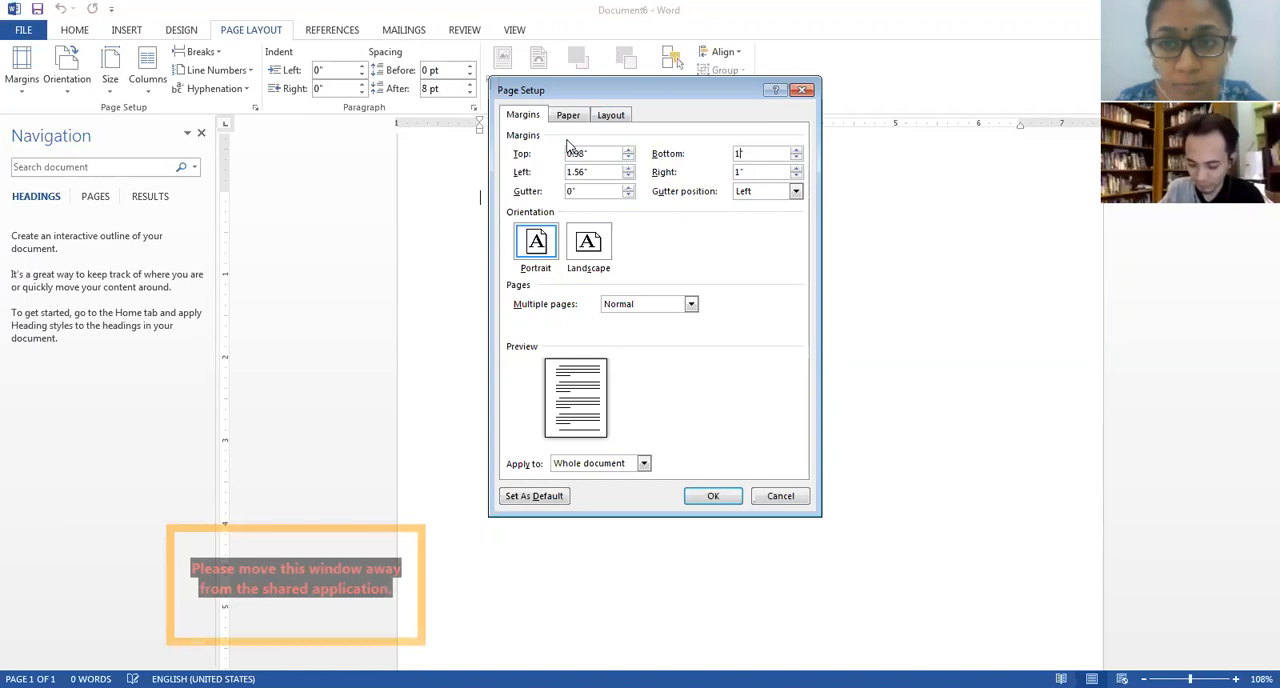
text(.98)
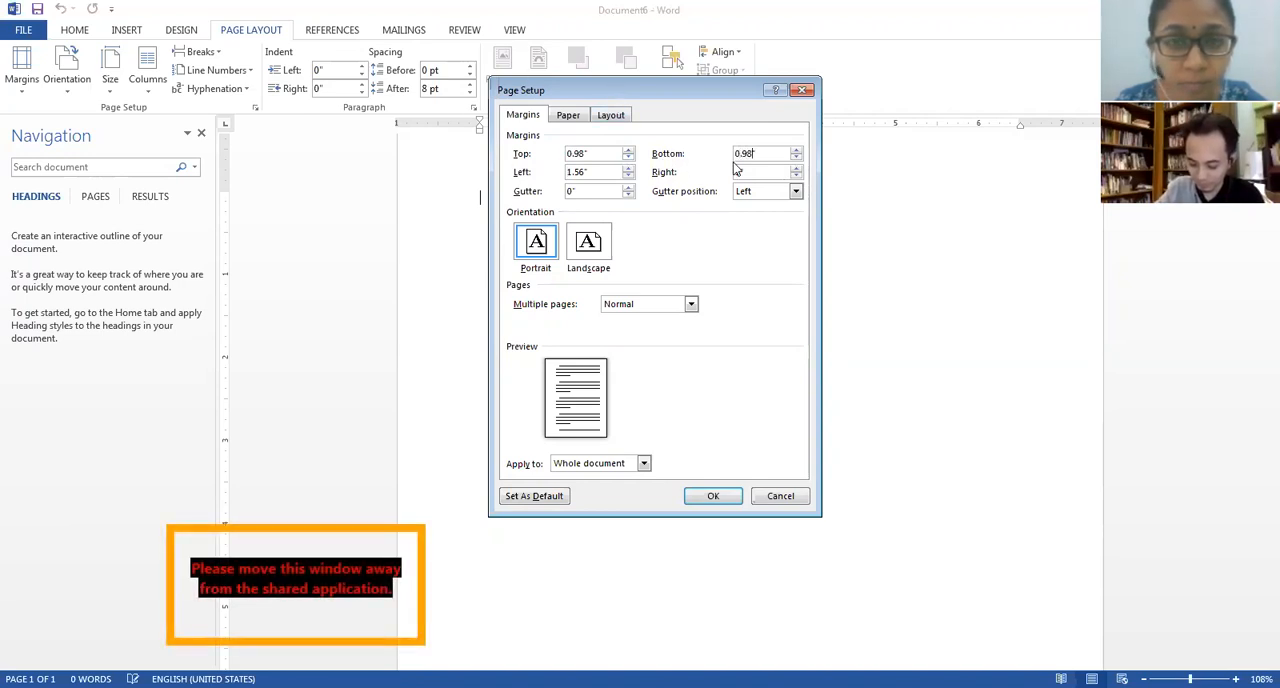
drag(741, 173, 493, 155)
key(BackSpace)
text(0.98")
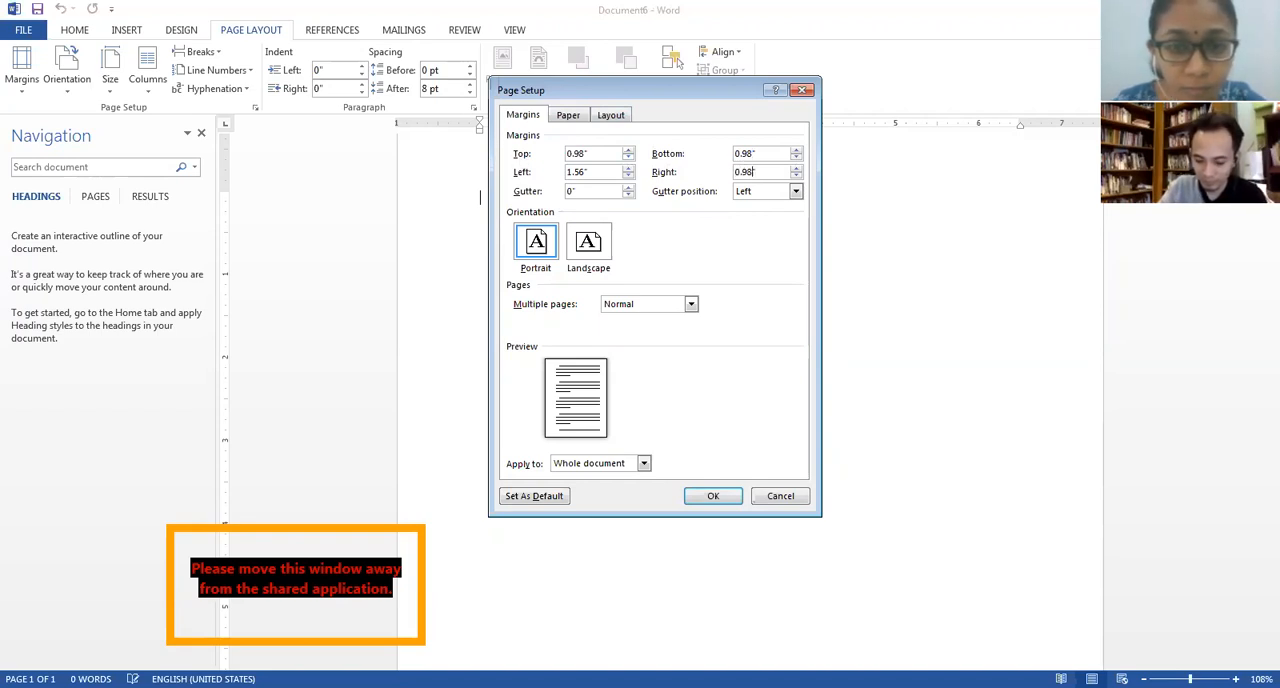
click(734, 499)
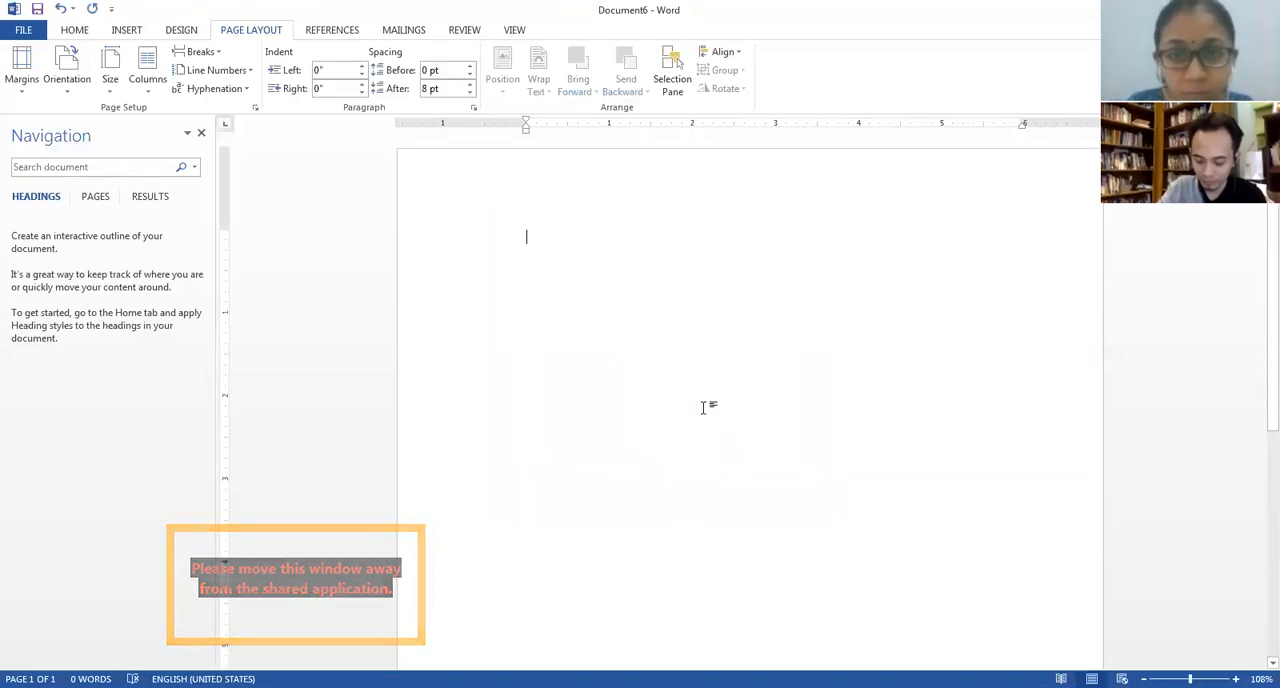
click(473, 107)
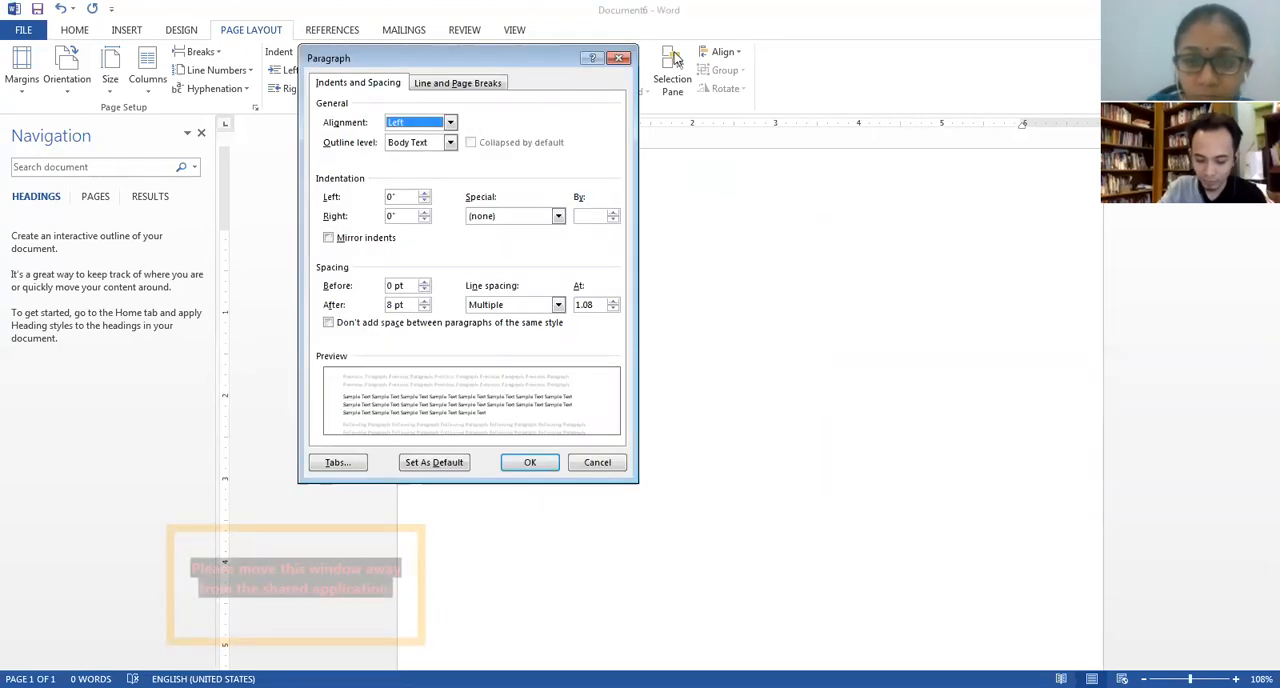
drag(541, 55, 675, 55)
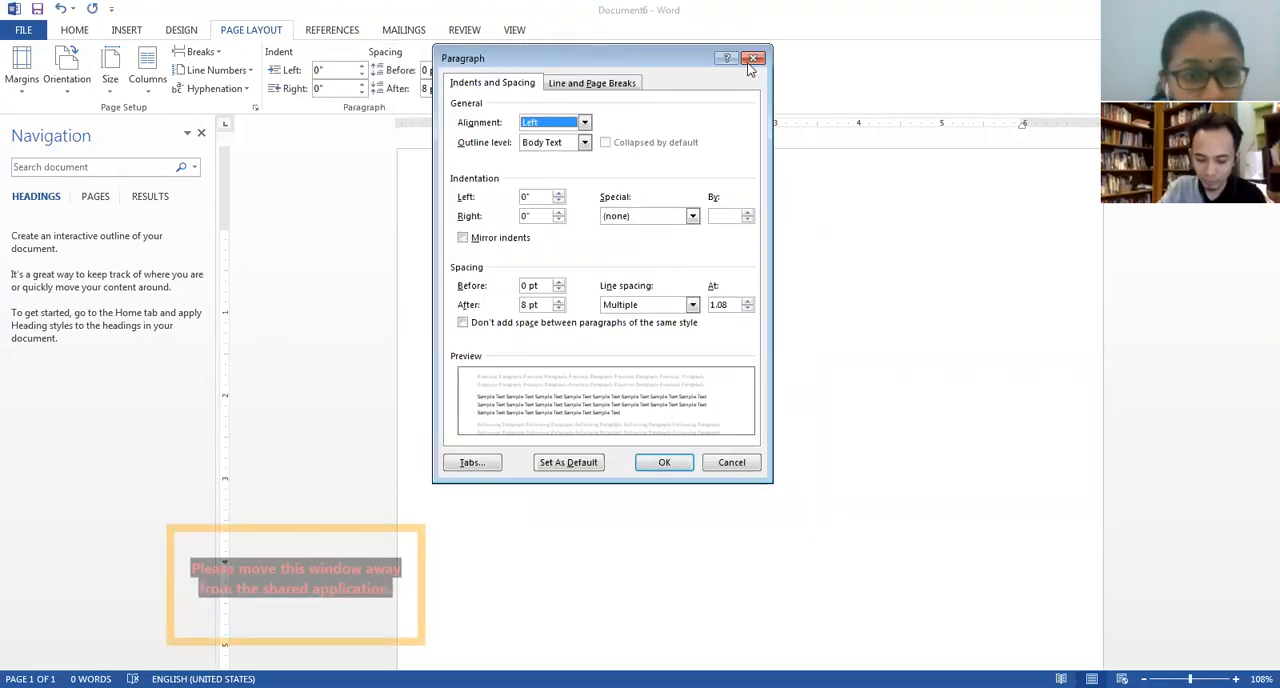
key(Escape)
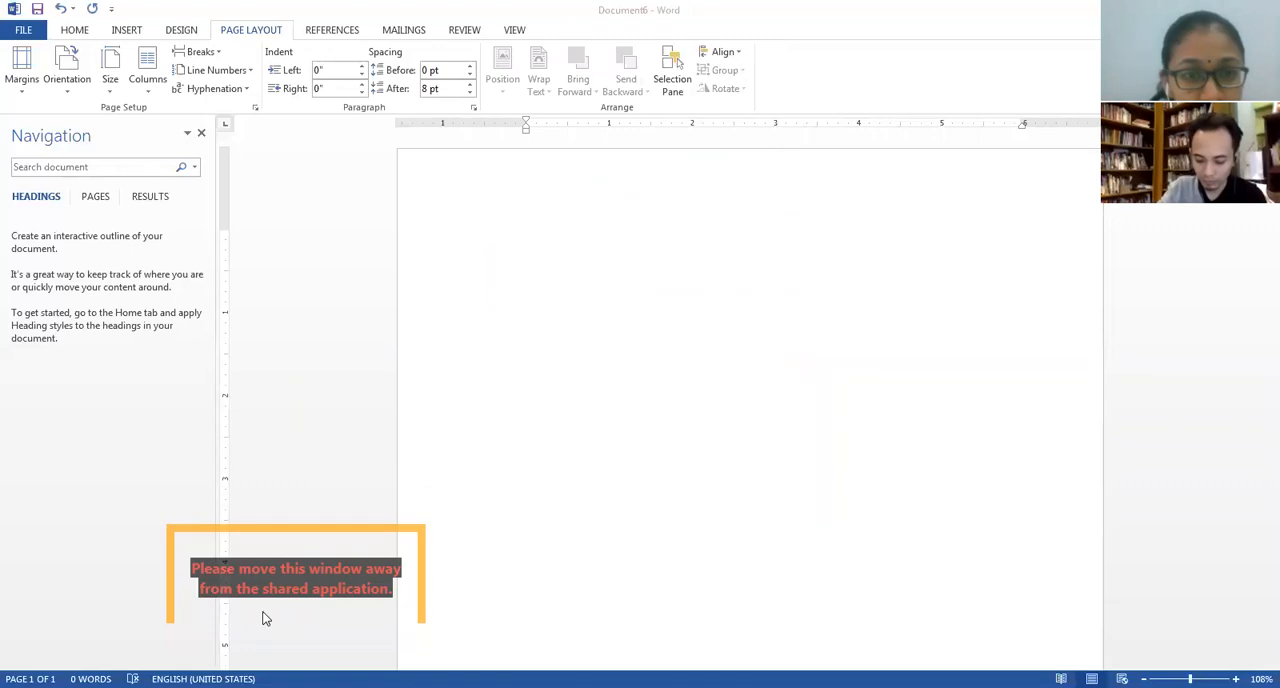
Set paragraph spacing to 0 pt after and double line spacing, with no added space between paragraphs of the same style.
click(471, 108)
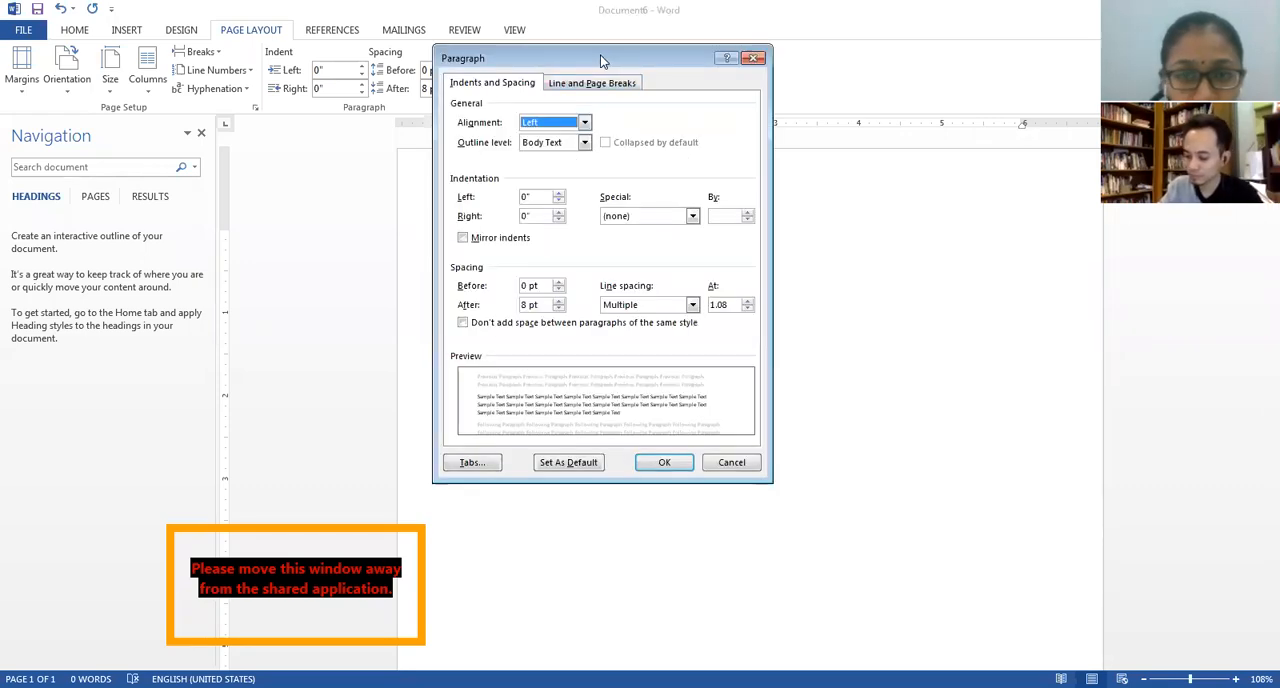
drag(600, 57, 624, 25)
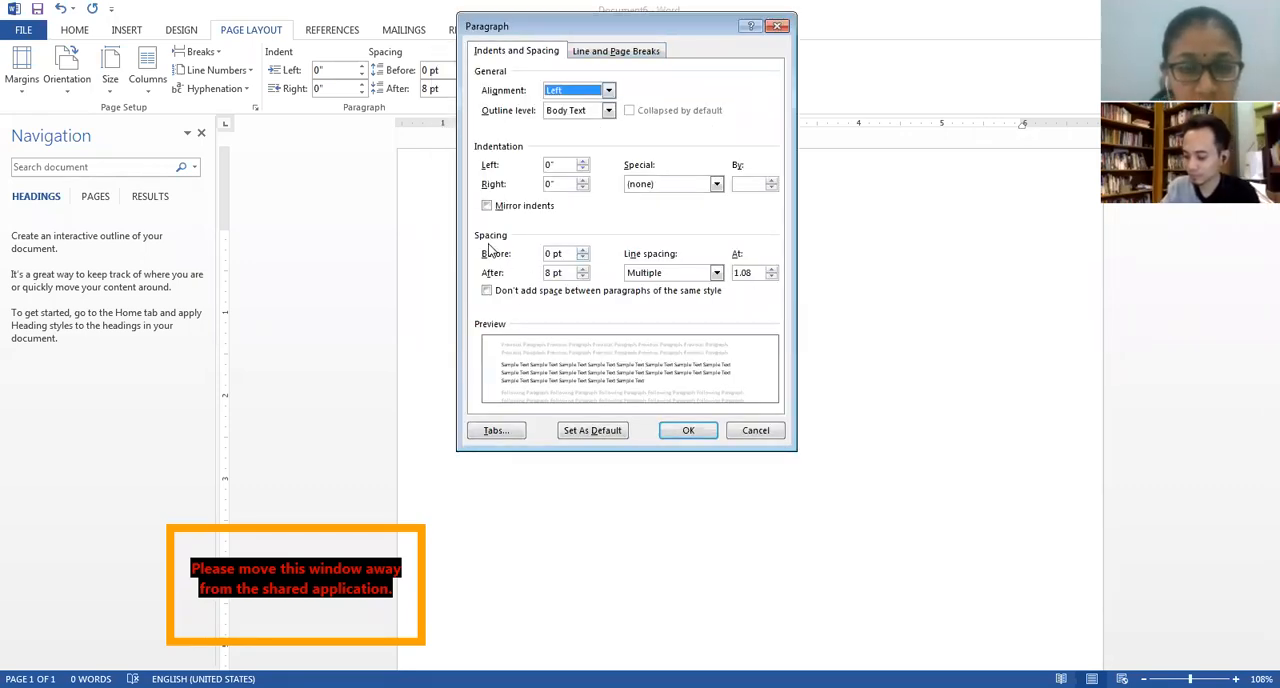
click(582, 277)
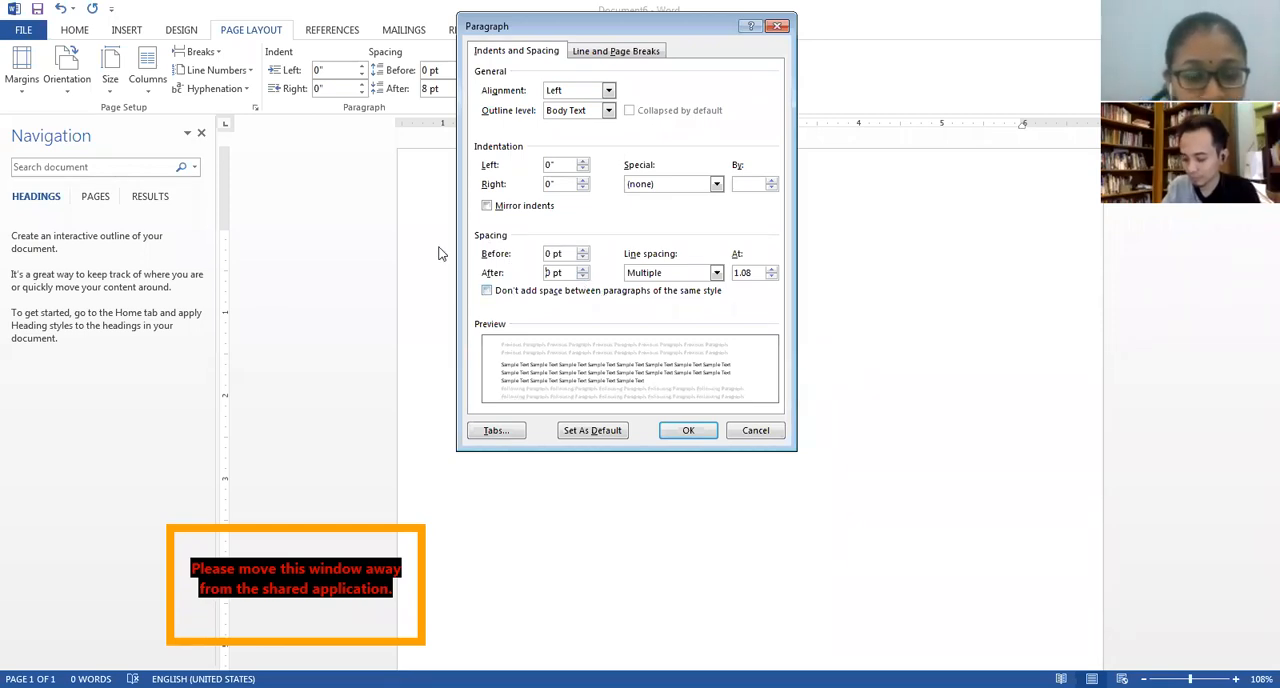
click(514, 291)
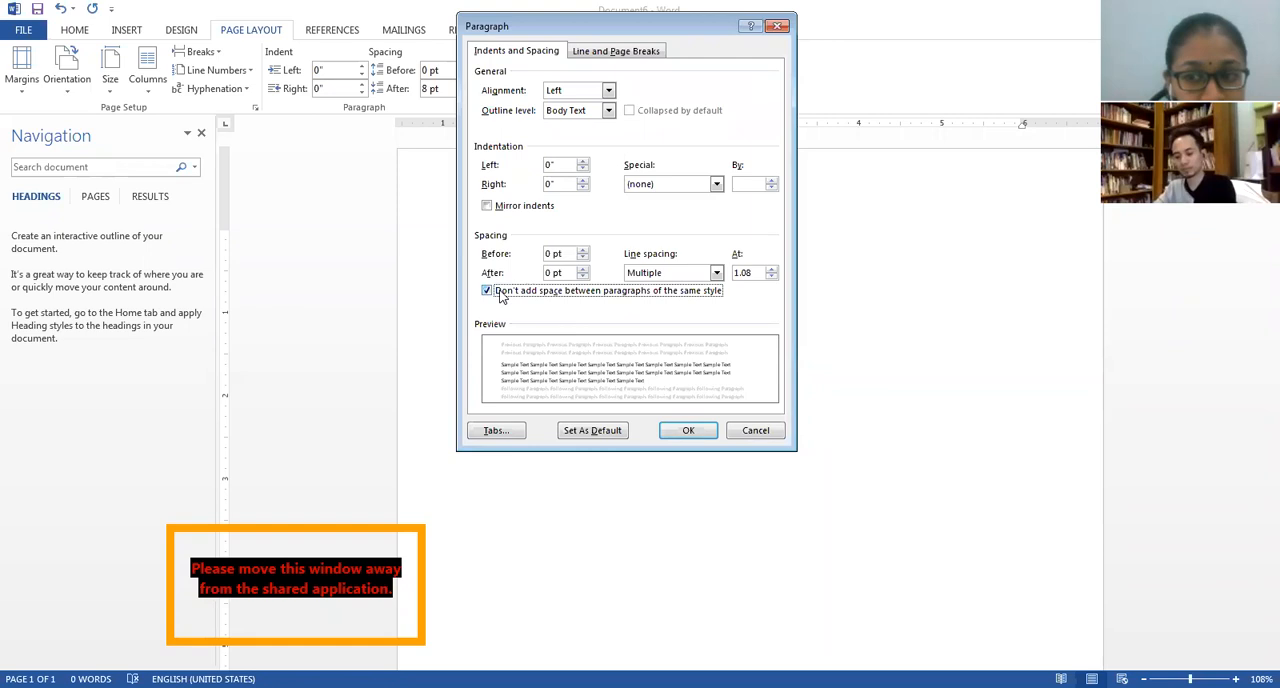
click(716, 272)
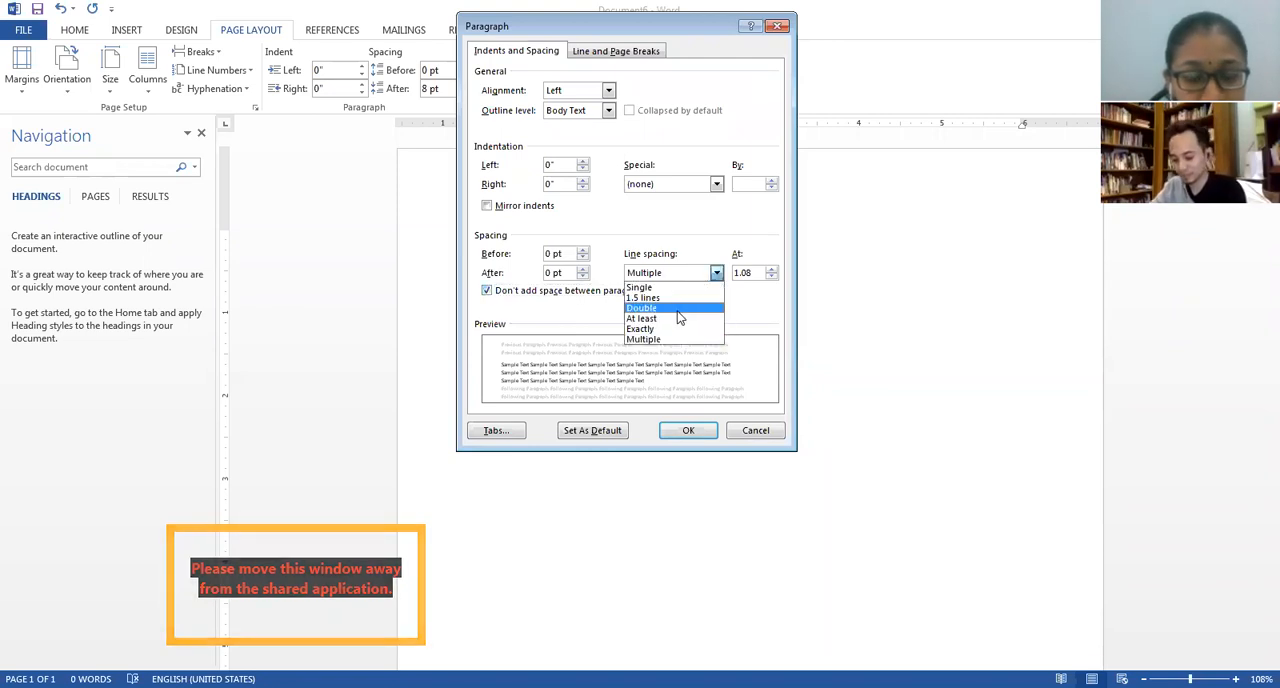
click(678, 316)
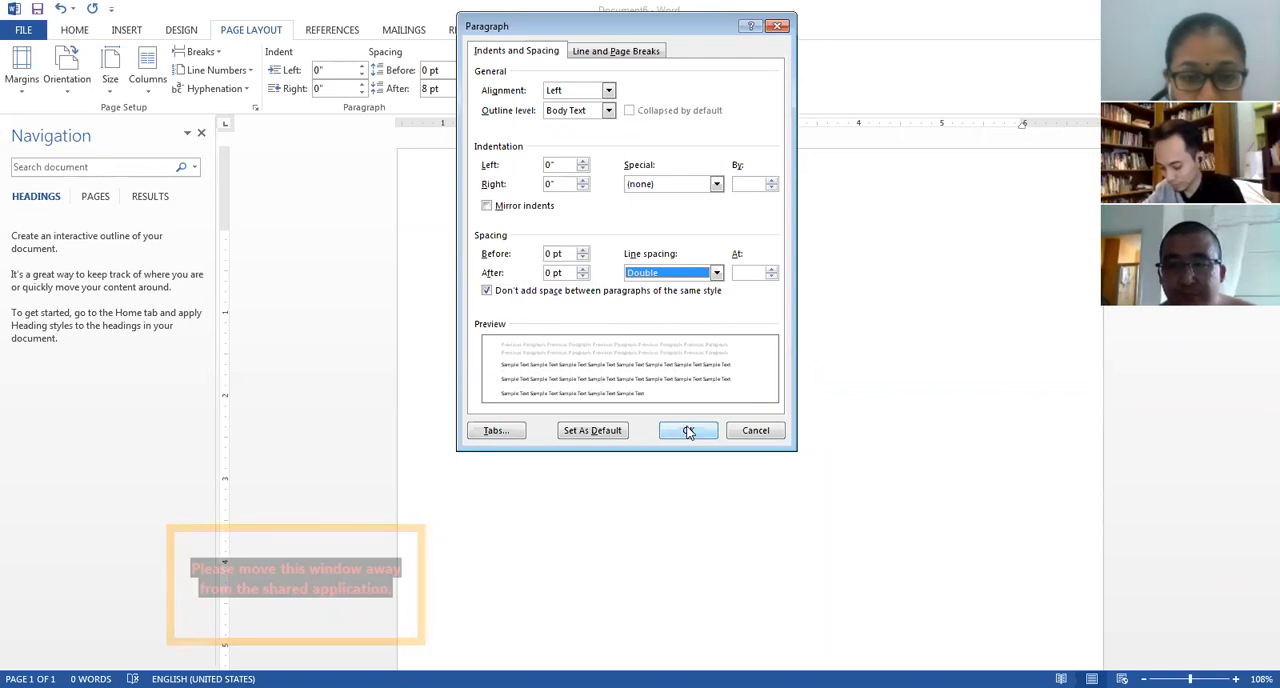
click(688, 431)
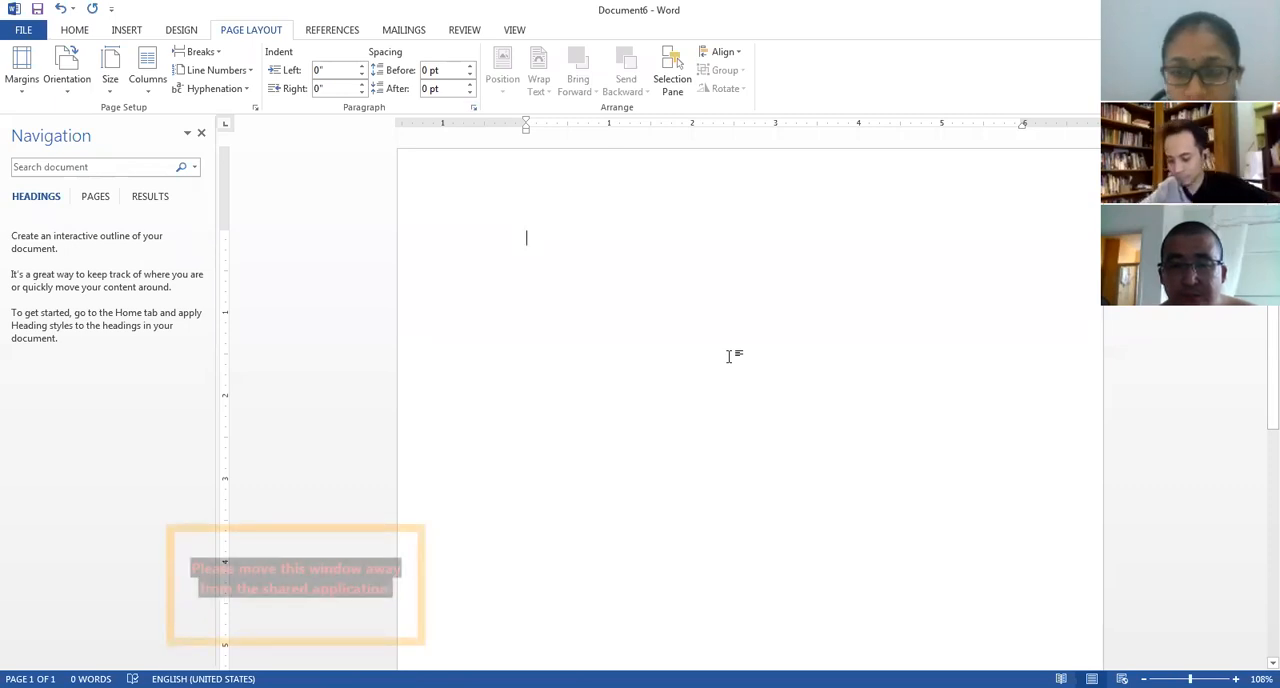
Write "Cover page" on the first page, add blank lines below it and insert a page break.
text(q)
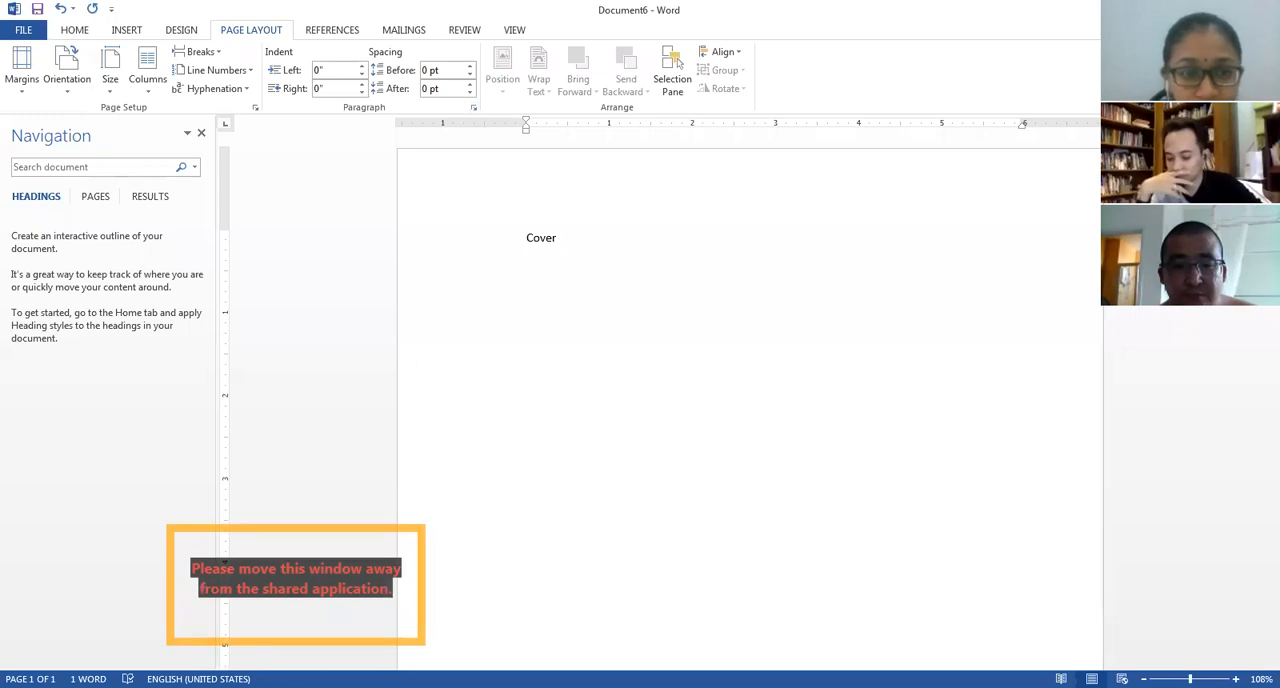
text( page)
key(Return)
key(Return)
key(Return)
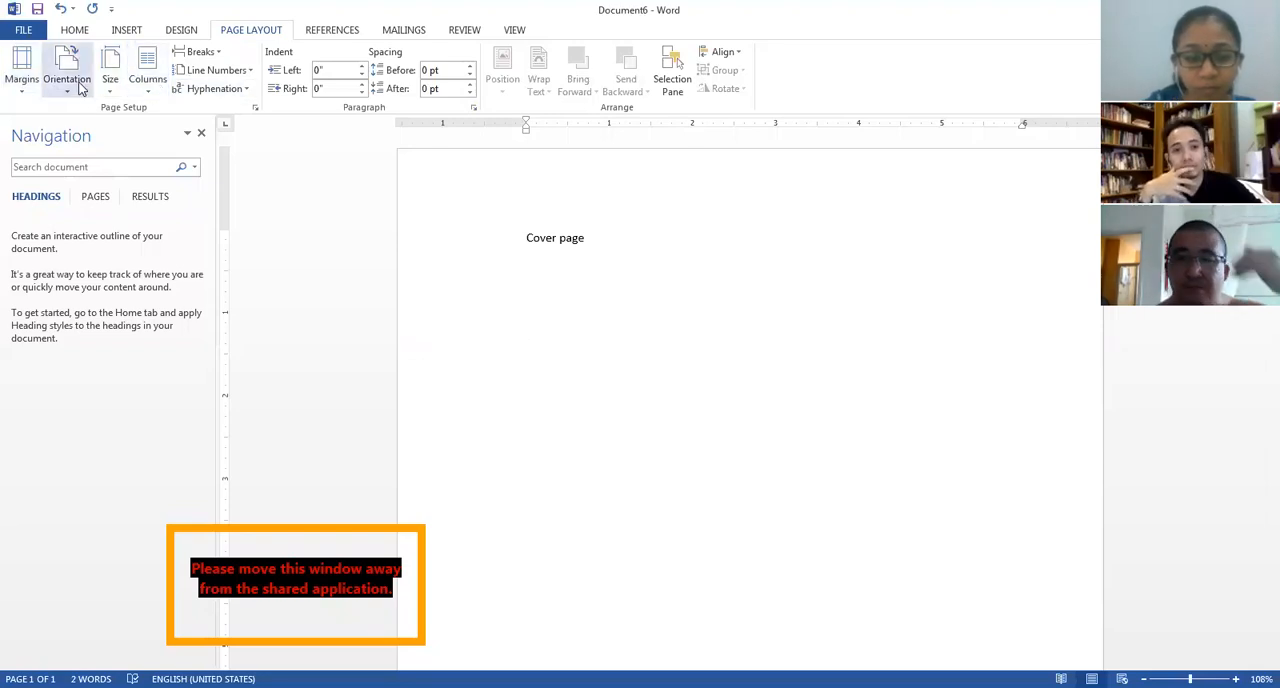
click(203, 54)
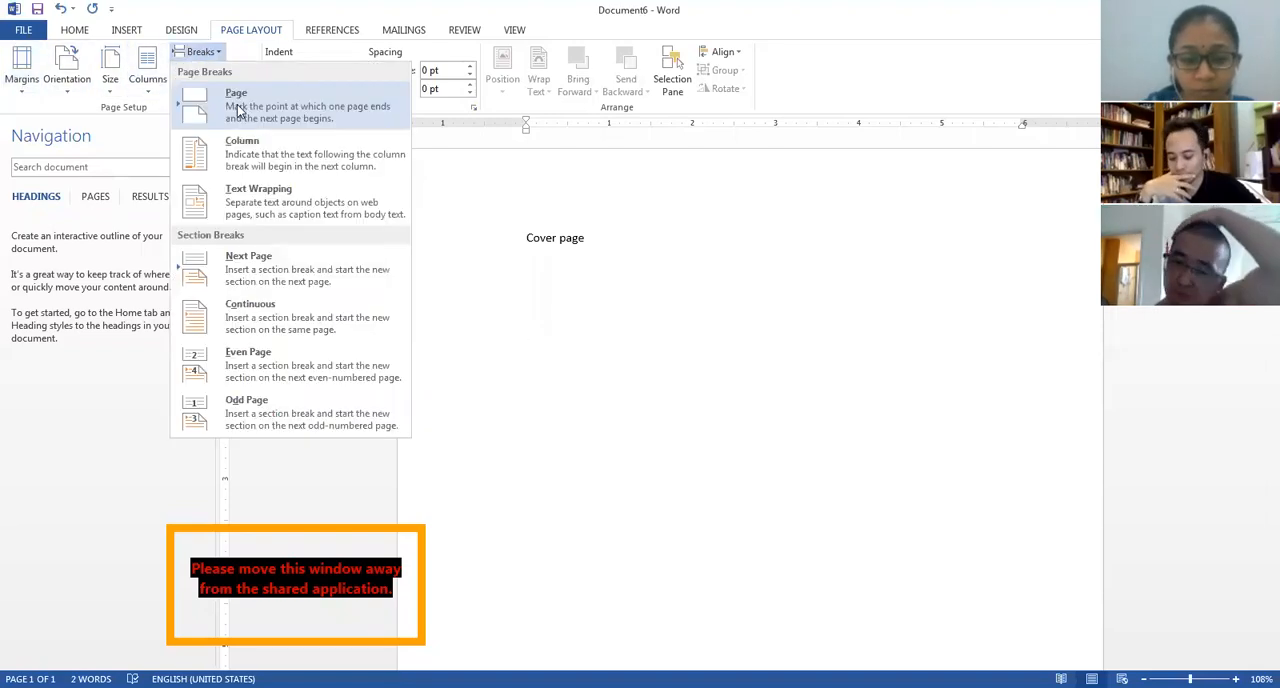
click(238, 112)
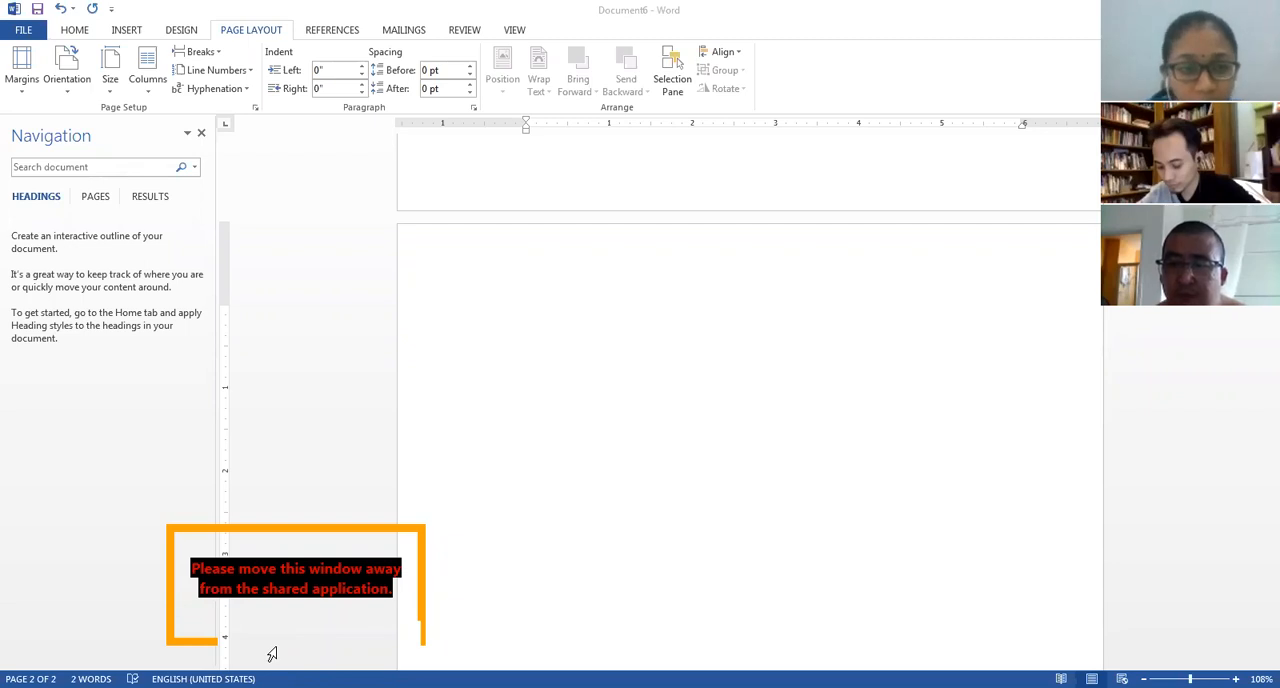
Paste the copied list of thesis sections on the second page and cut every entry below "copyright".
text(copyright abstract abstrak acknowledgement Thesis Examination Committee Supervisory Committee Declaration by graduate student Declaration by members of supervisory committee Table of content List of tables List of figures List of equations (if any) List of abbreviations Chapter 1 –Introduction Chapter 2 – Literature Review Chapter 3 – Methodology)
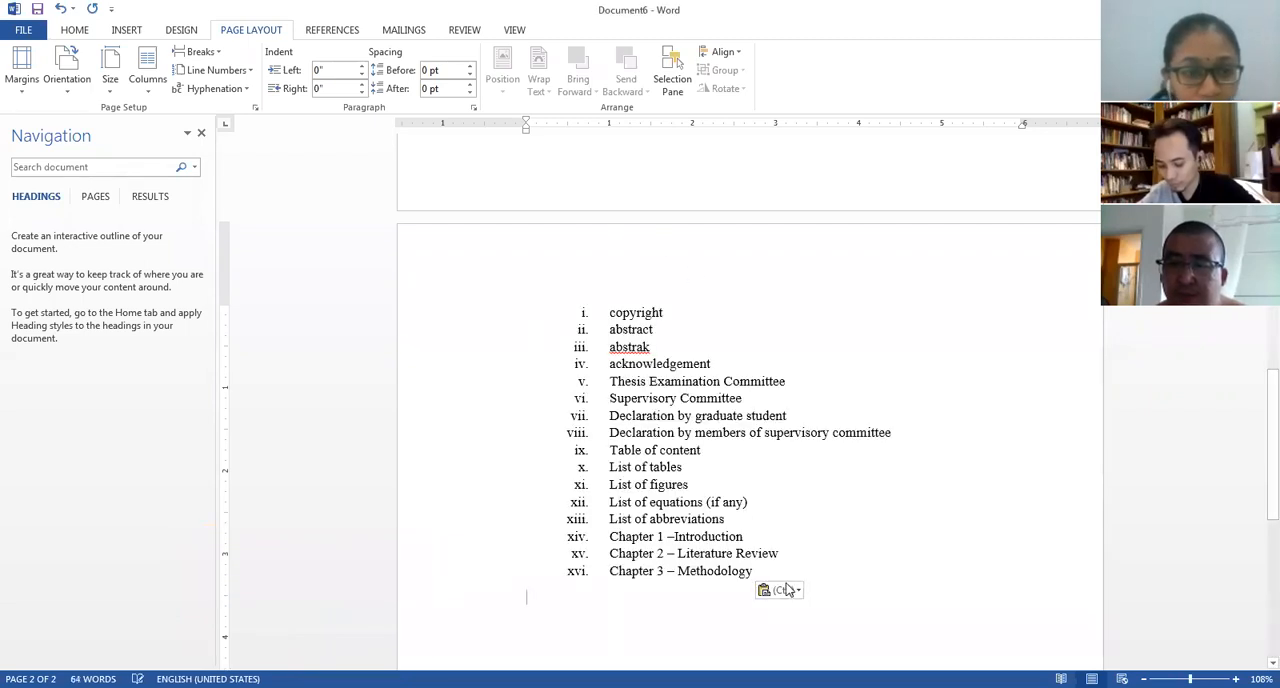
drag(771, 572, 620, 330)
key(ctrl+c)
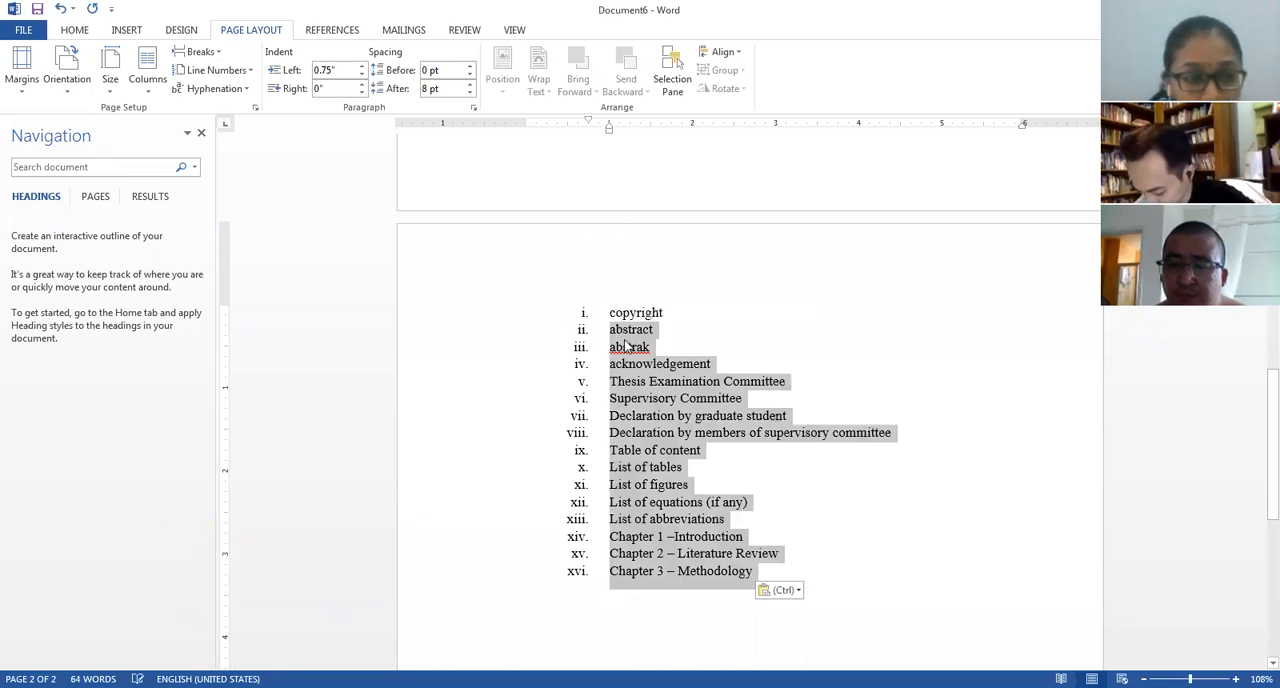
key(Delete)
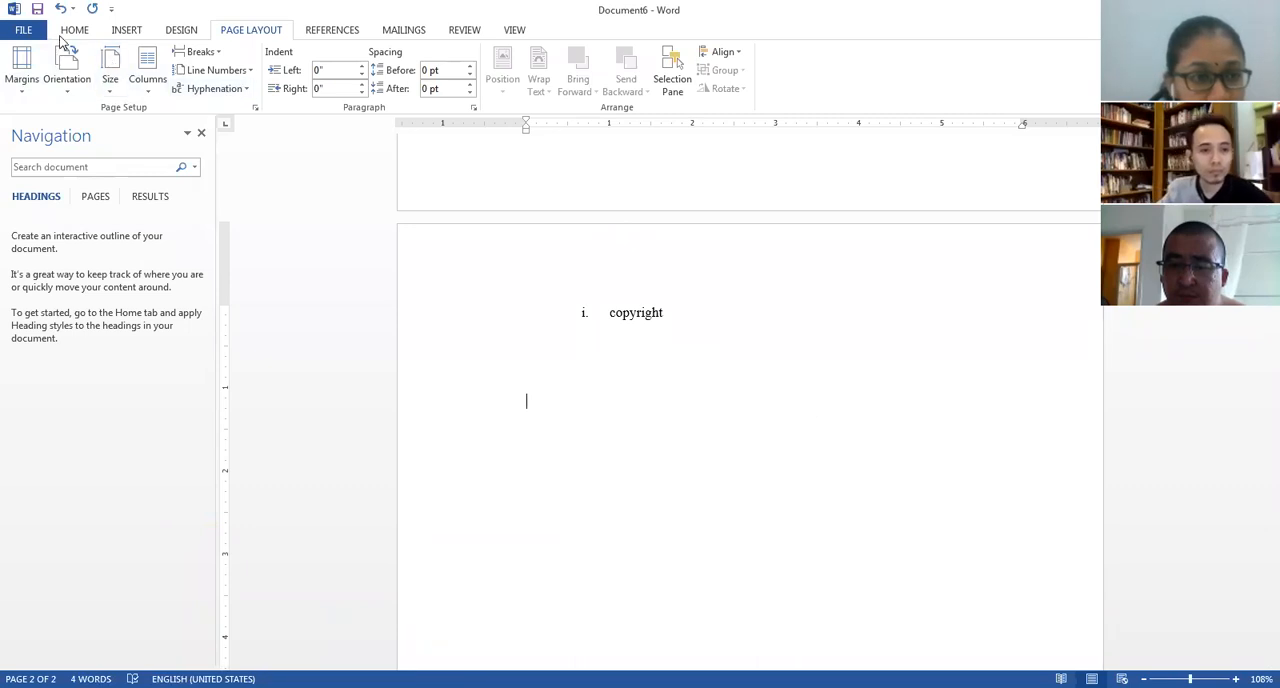
Insert a page break, paste the remaining sections on the new page and cut every entry below "abstract".
scroll(100, 65, up, 2)
click(86, 78)
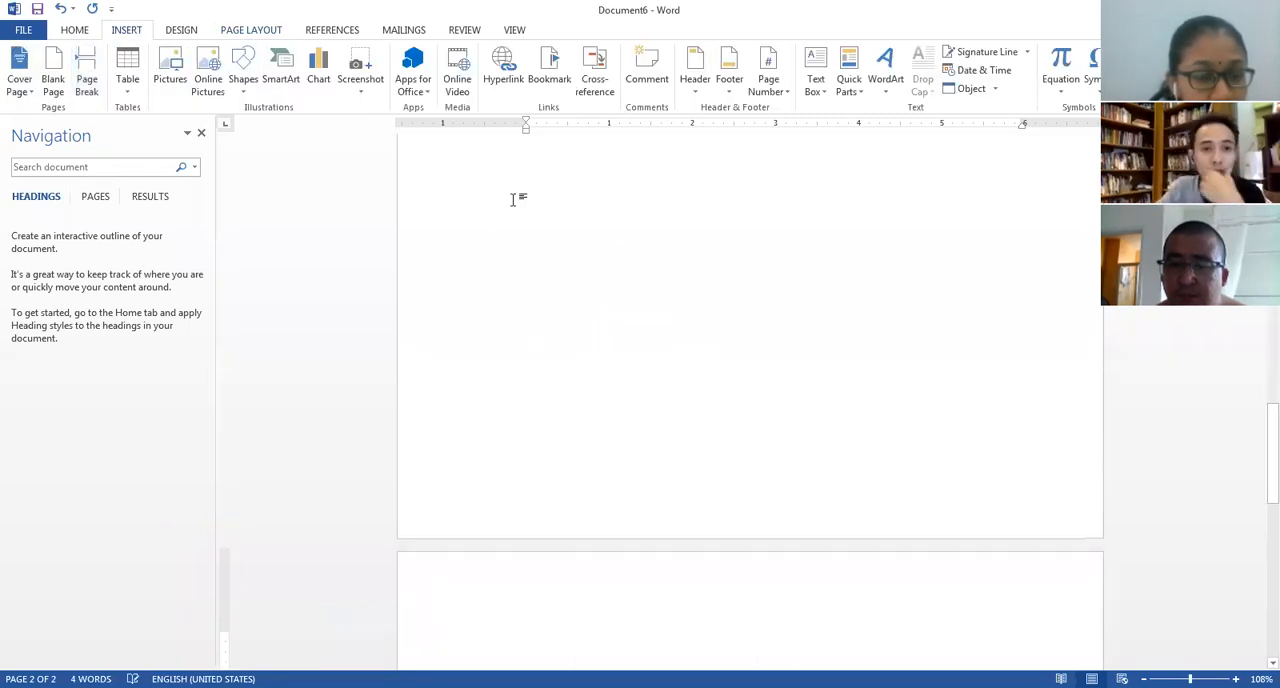
key(ctrl+v)
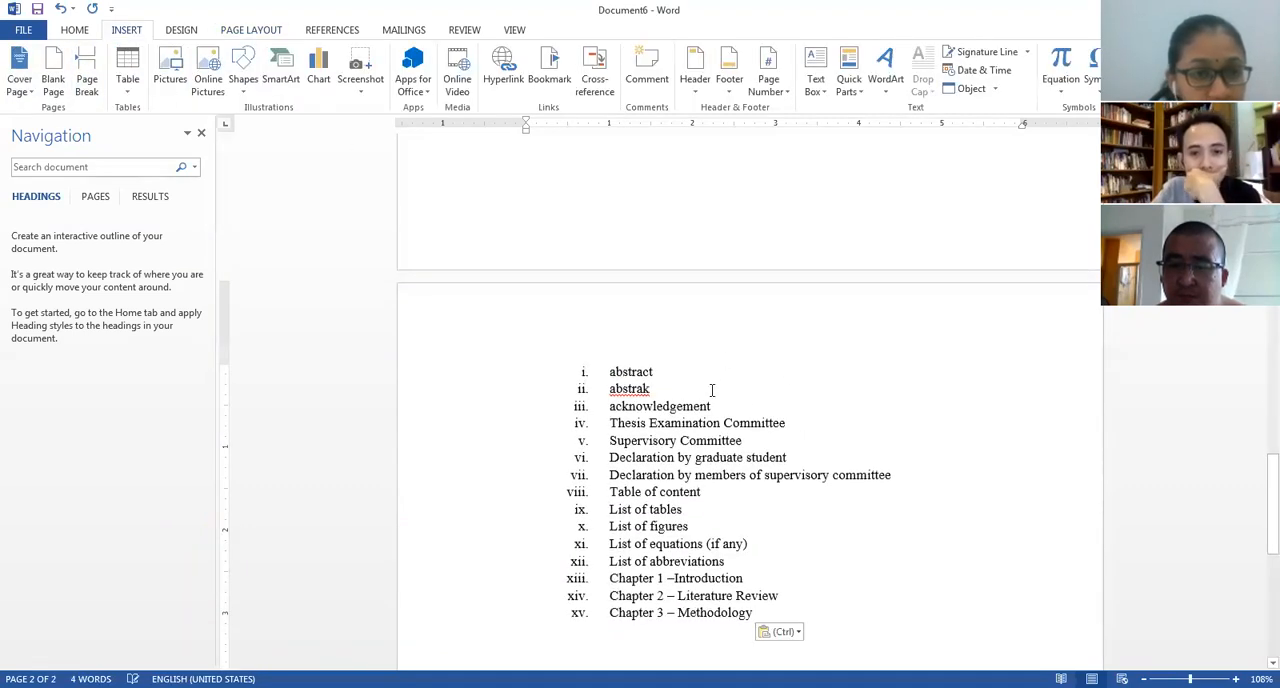
scroll(714, 402, up, 5)
scroll(717, 414, down, 8)
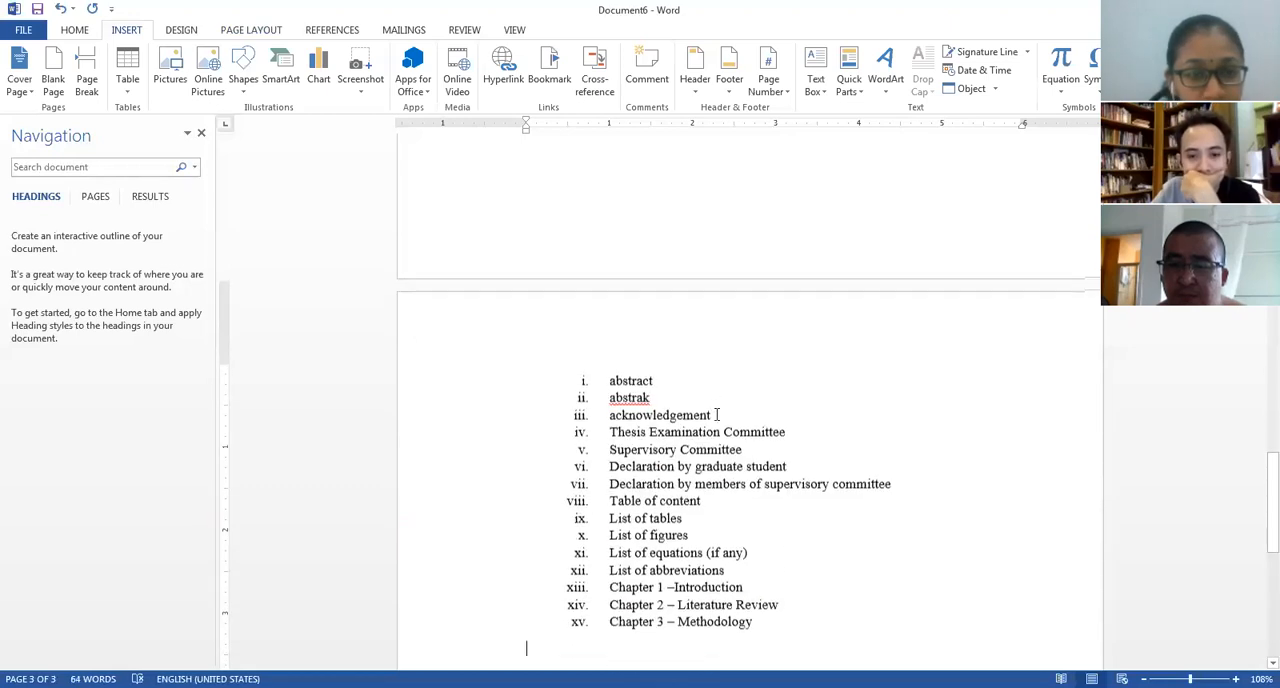
drag(758, 462, 612, 228)
key(ctrl+c)
key(BackSpace)
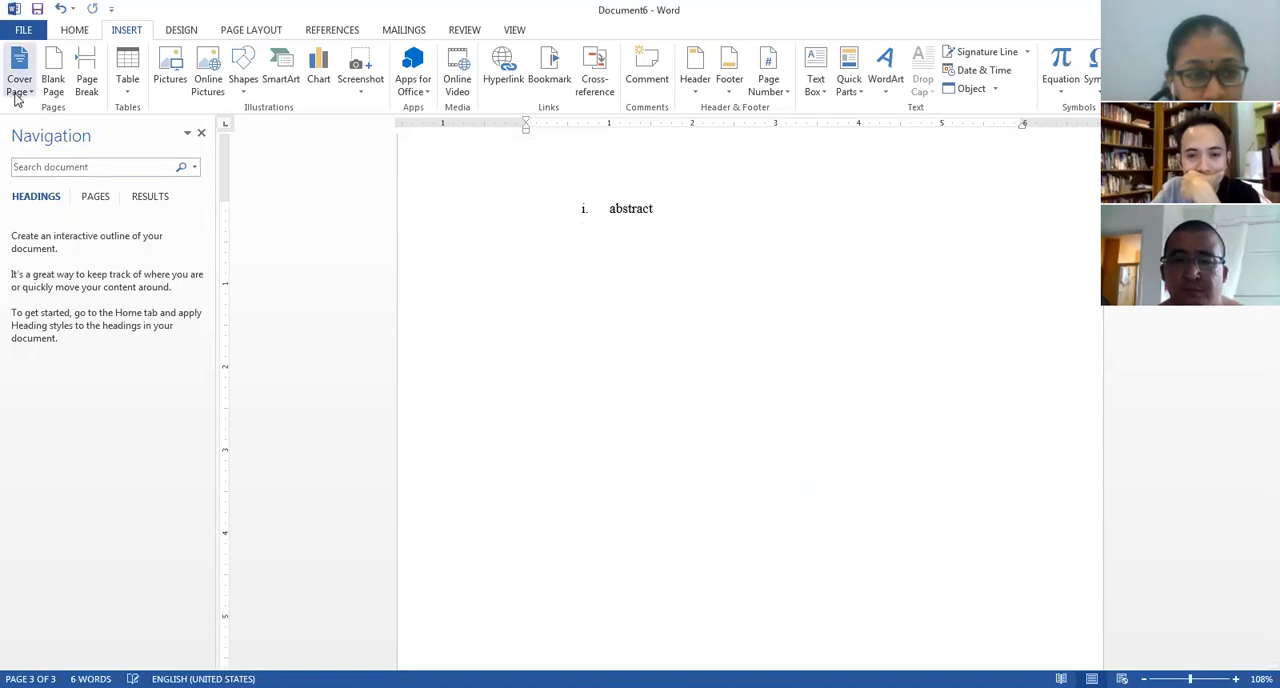
Paste the remaining sections after another page break and cut every entry below "abstrak".
click(87, 84)
key(ctrl+v)
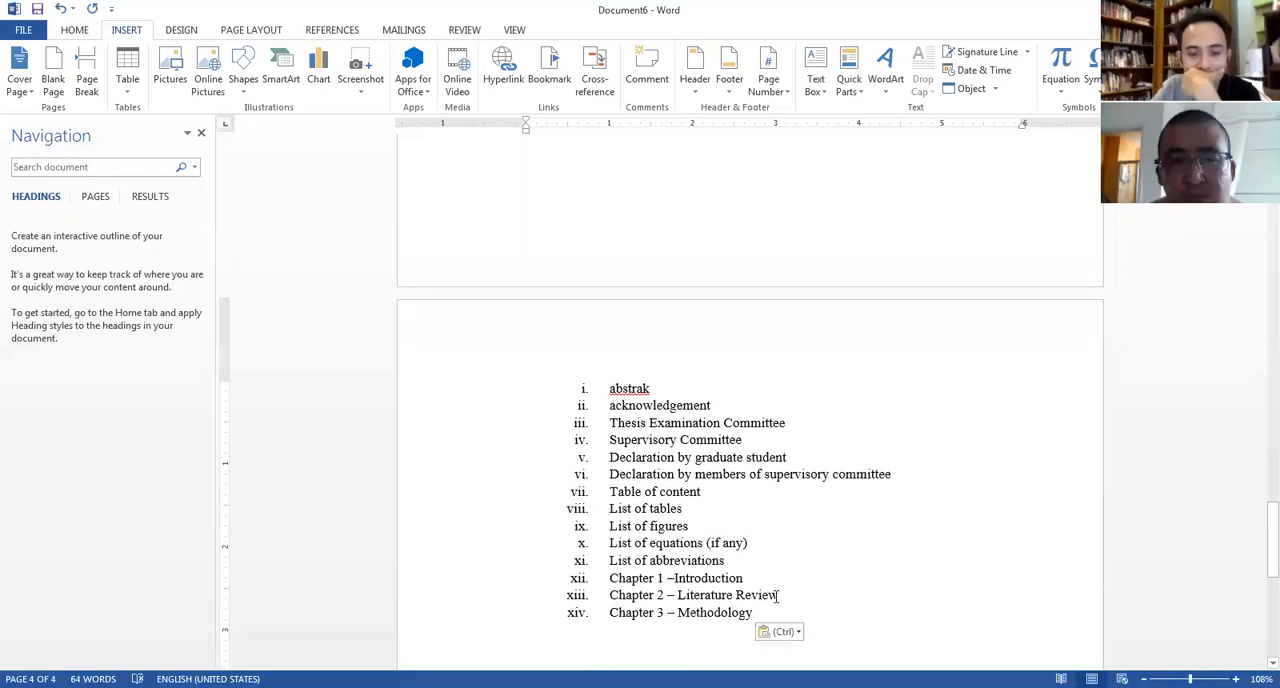
drag(720, 622, 617, 410)
key(ctrl+c)
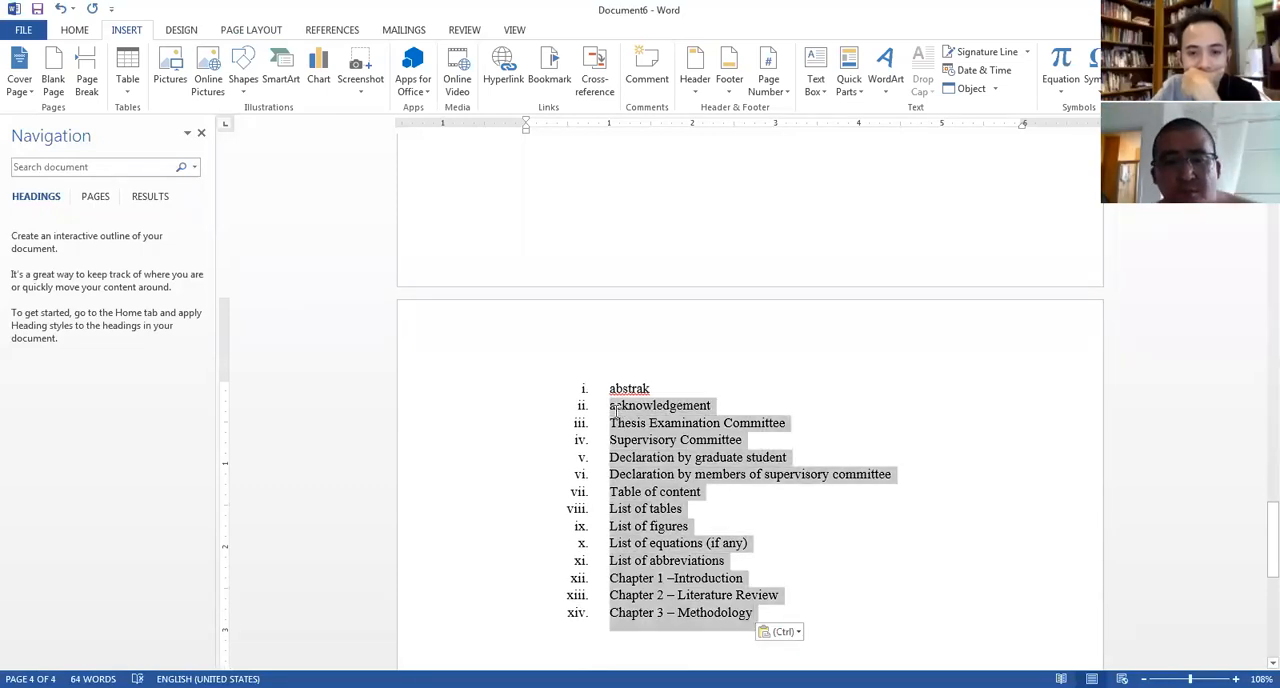
right_click(655, 455)
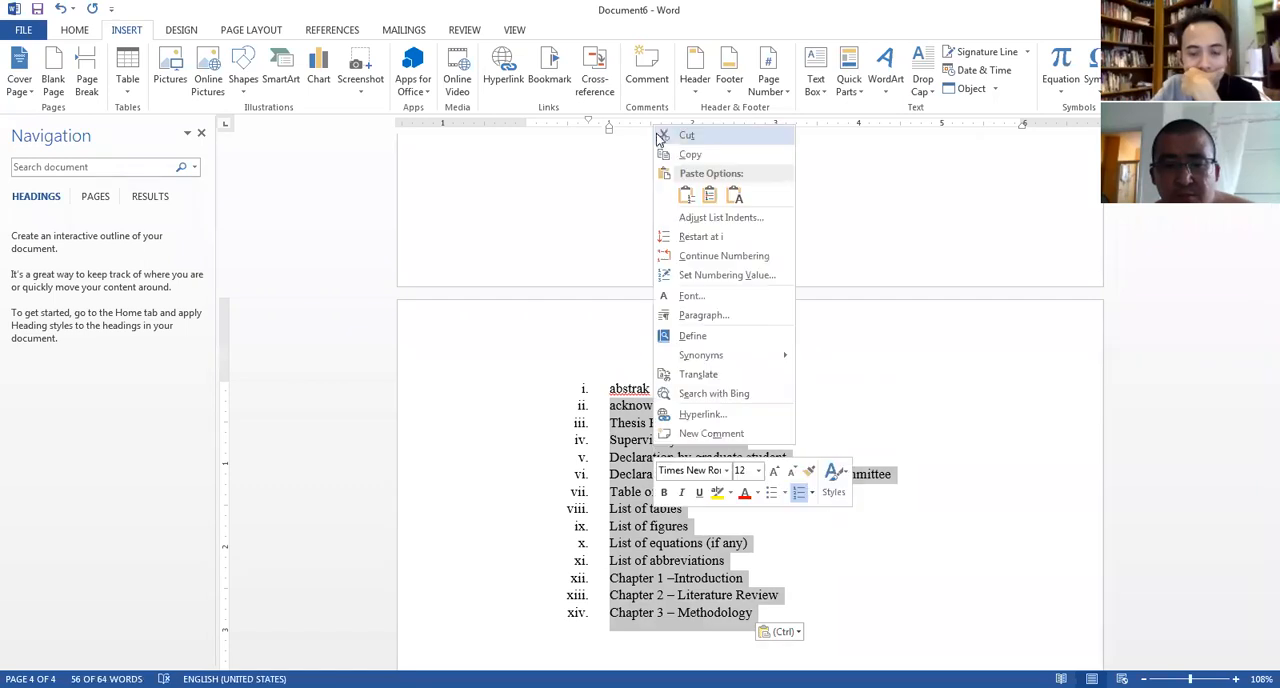
key(Return)
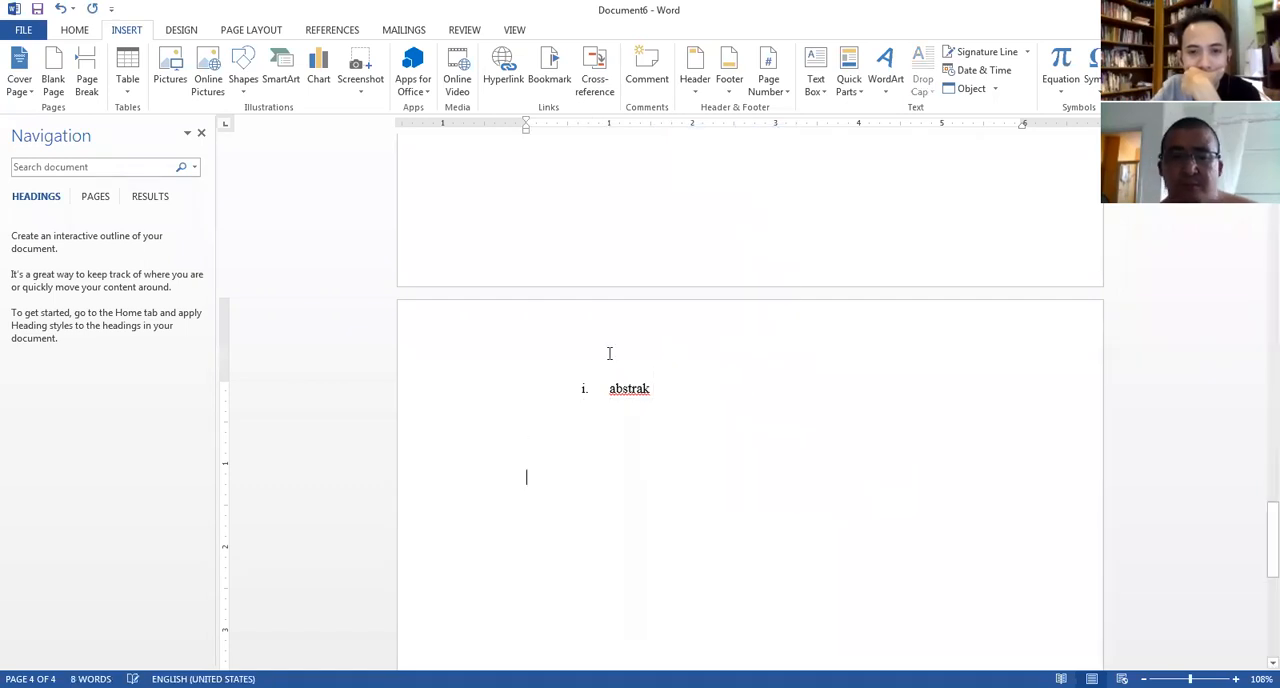
Add another page break, paste the remaining sections and cut every entry below "acknowledgement".
click(87, 80)
key(ctrl+v)
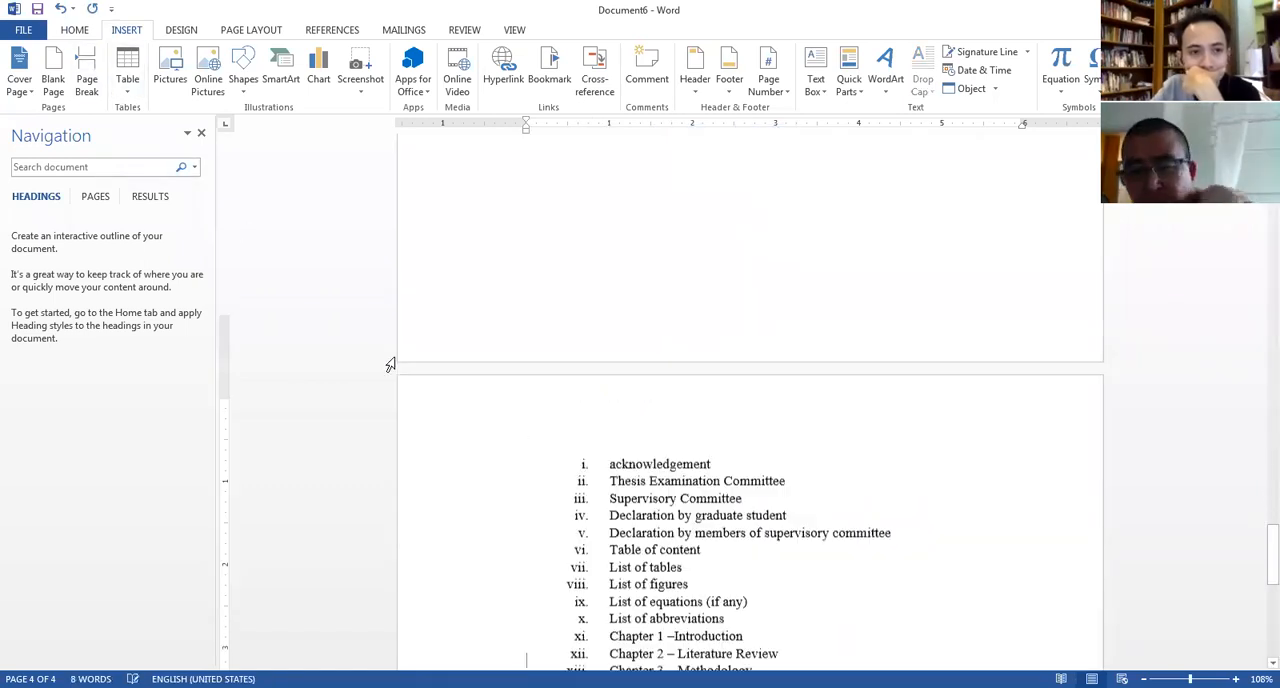
drag(700, 638, 621, 438)
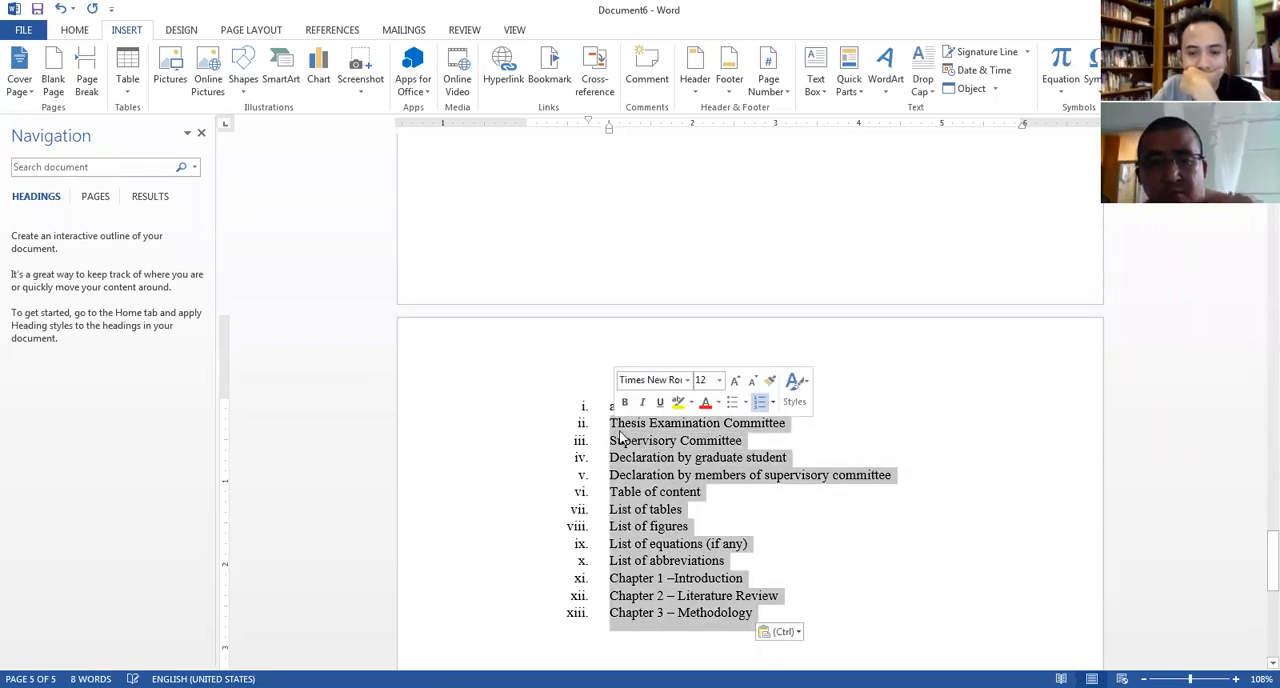
key(ctrl+x)
Paste the remaining sections on another new page and cut the entries from "Thesis Examination Committee" to "Declaration by members of supervisory committee".
click(87, 80)
key(ctrl+v)
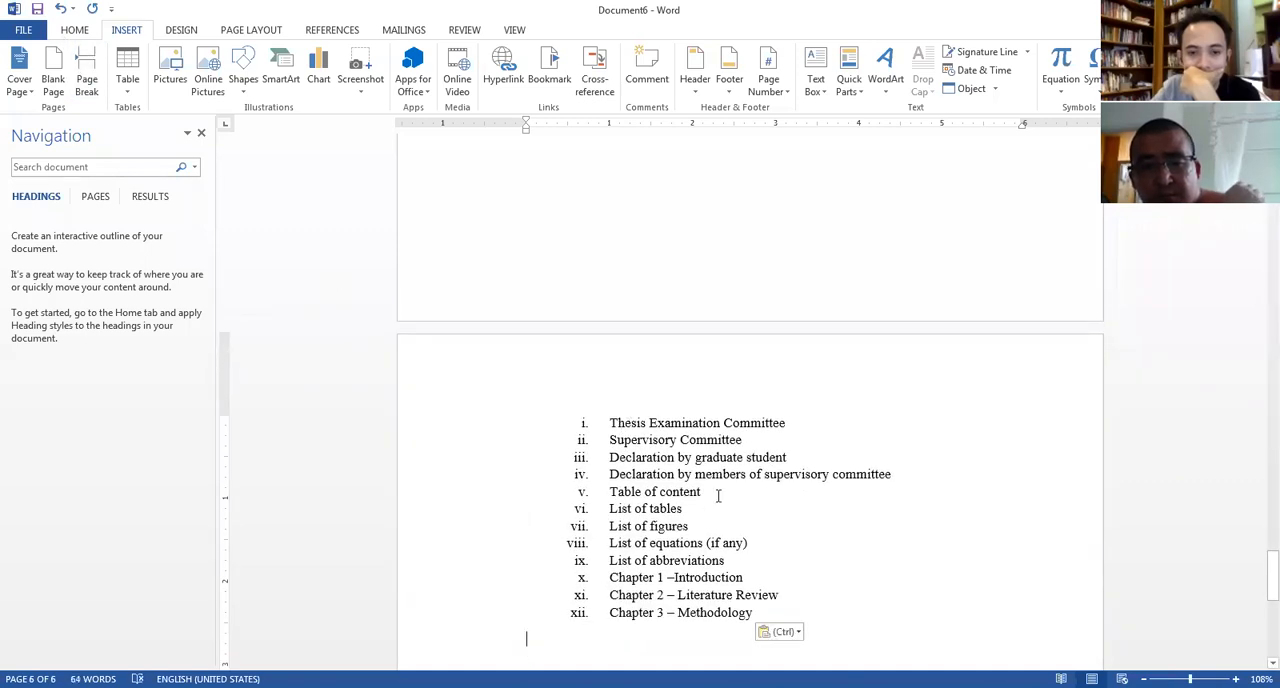
drag(904, 469, 606, 412)
key(ctrl+x)
Cut every entry below "Table of content" so that only this heading remains on its page.
drag(780, 583, 609, 440)
right_click(626, 456)
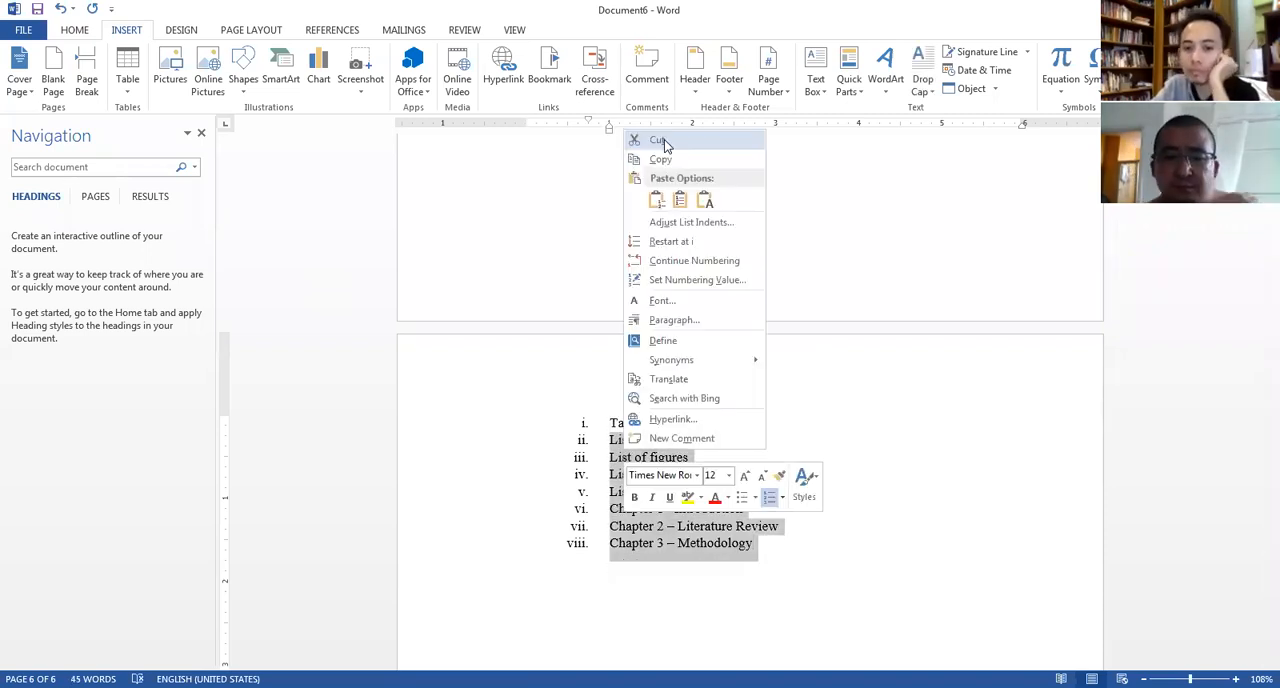
click(660, 141)
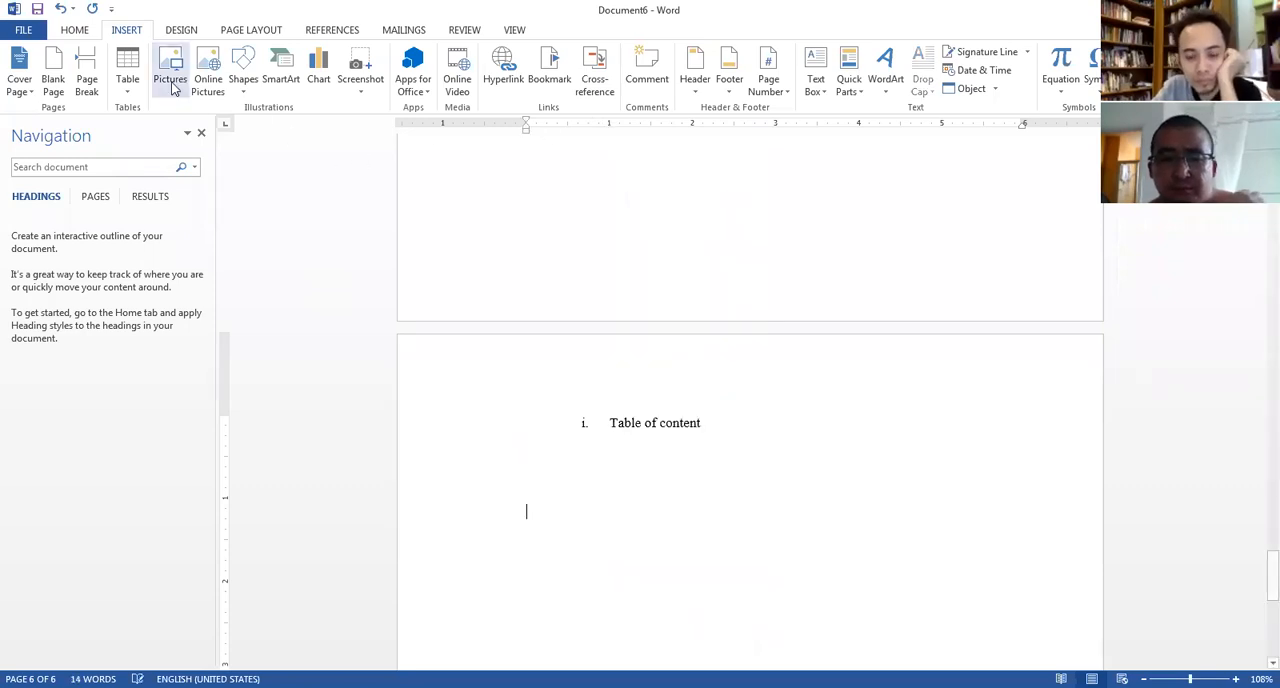
Insert a page break, paste the remaining sections and cut every entry below "List of tables".
click(87, 78)
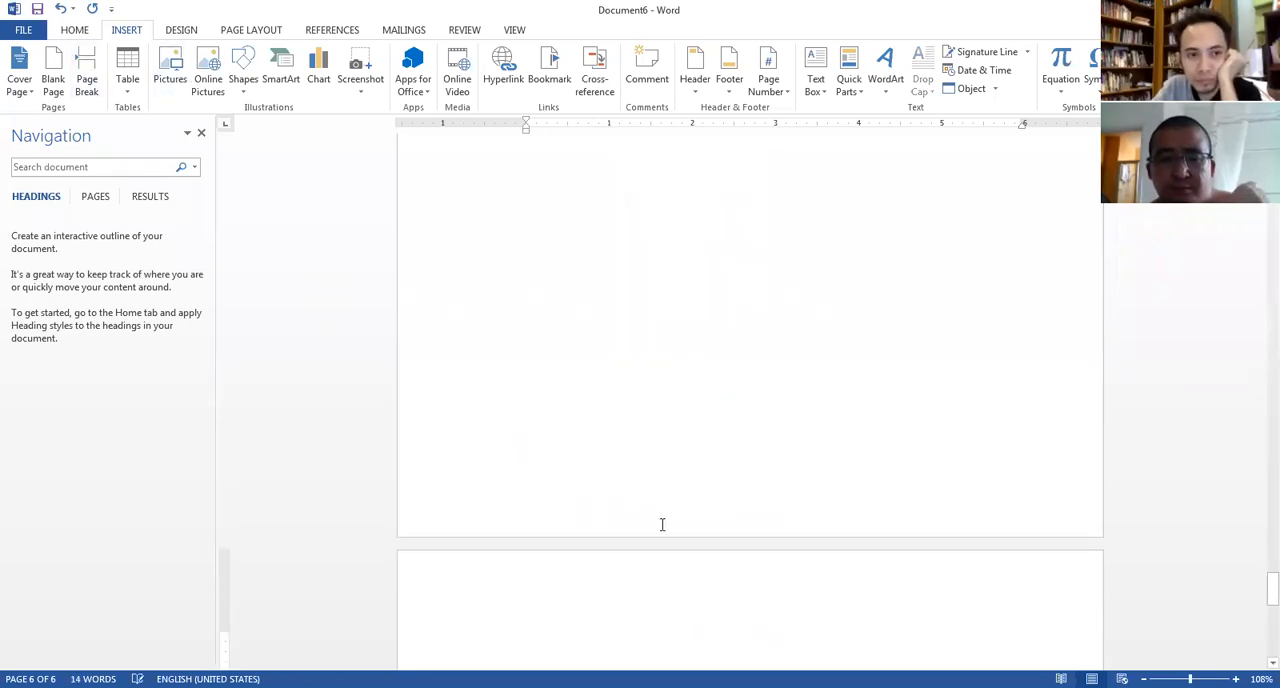
key(ctrl+v)
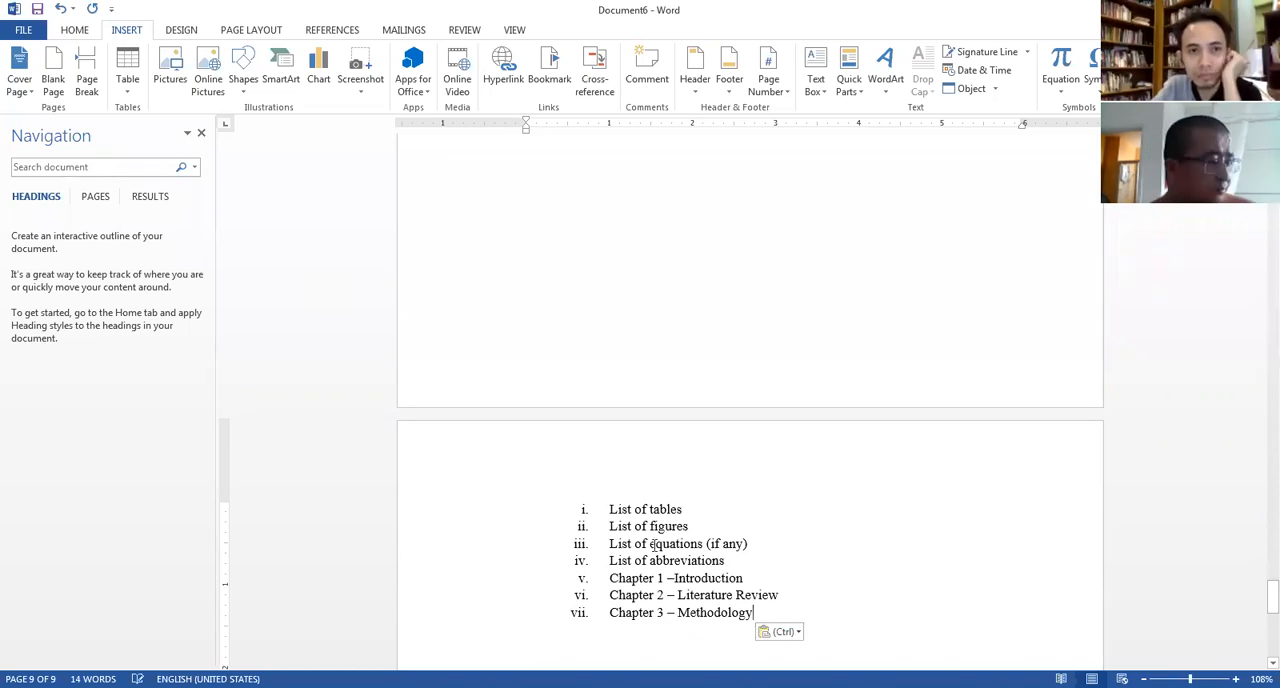
drag(765, 614, 611, 527)
right_click(628, 543)
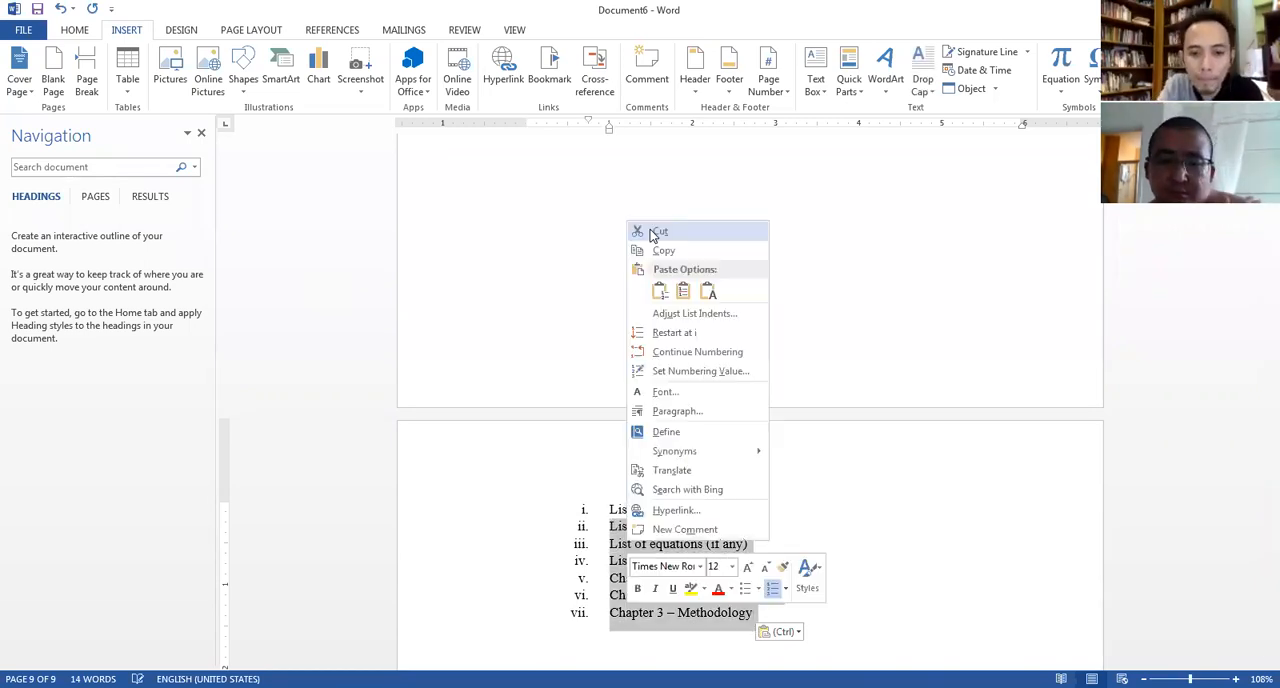
click(651, 233)
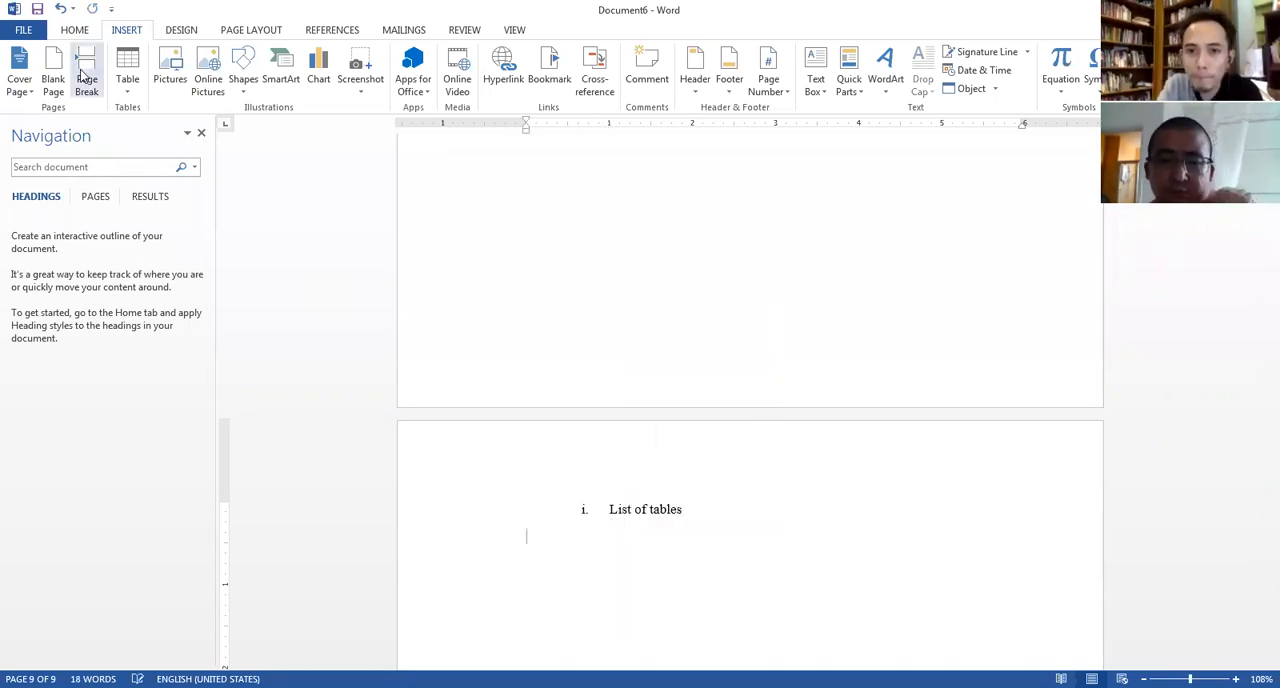
Paste the remaining sections after another page break and cut every entry below "List of figures".
click(78, 62)
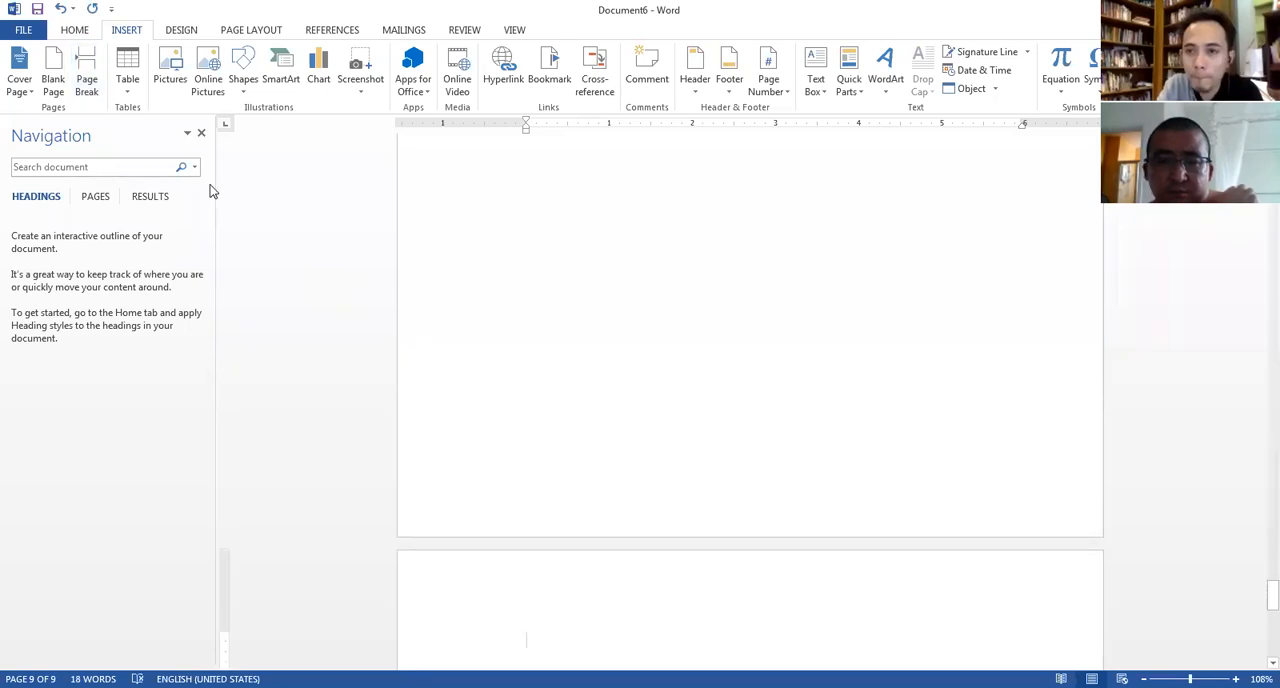
key(ctrl+v)
drag(766, 607, 613, 543)
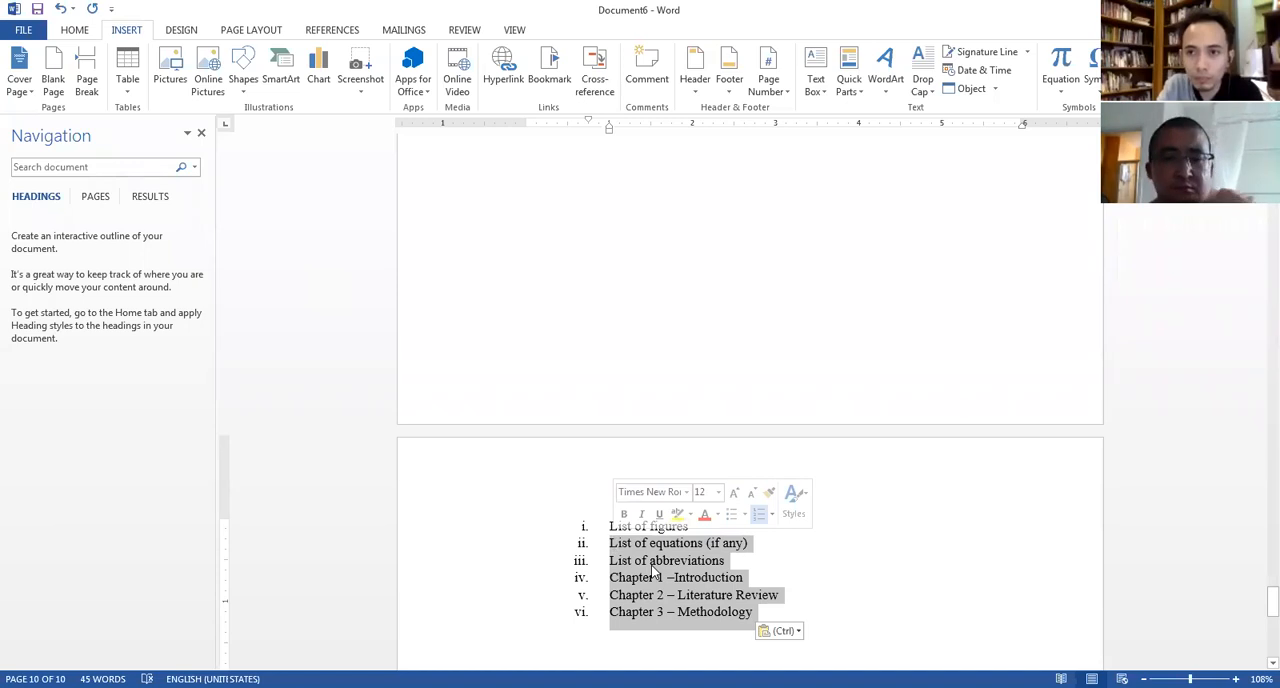
right_click(654, 571)
click(662, 258)
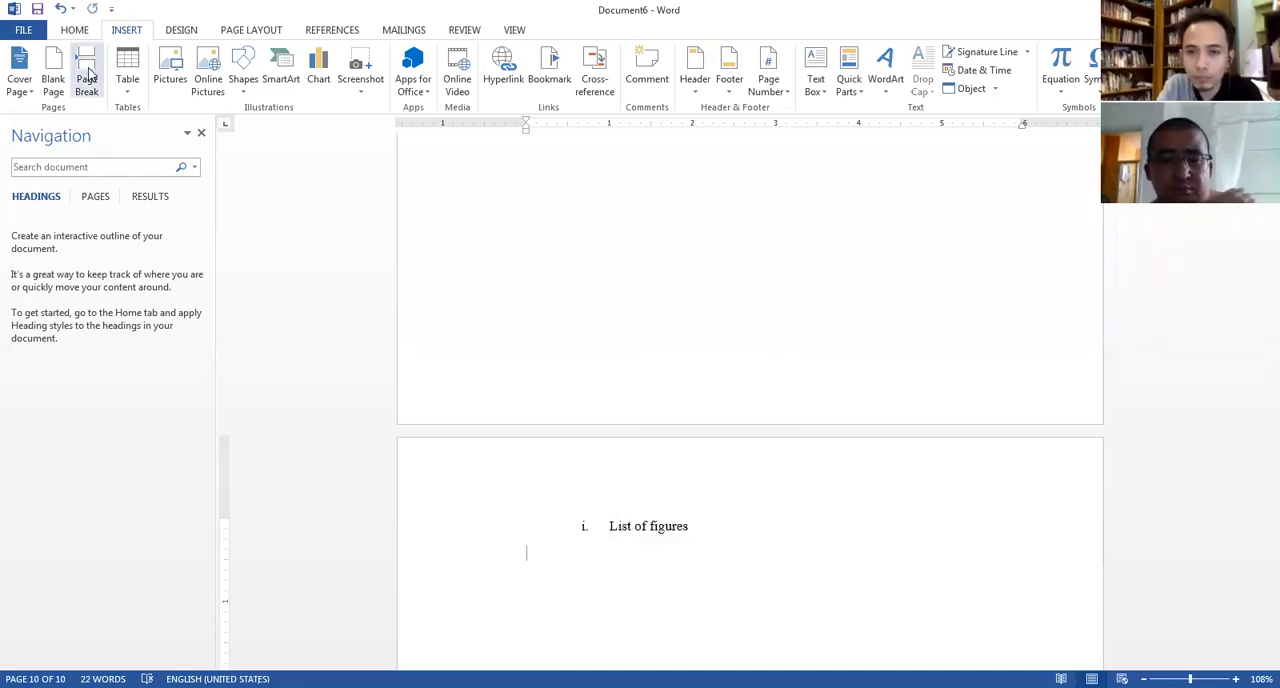
Add a page break, paste the remaining sections and cut every entry below "List of equations (if any)".
click(87, 80)
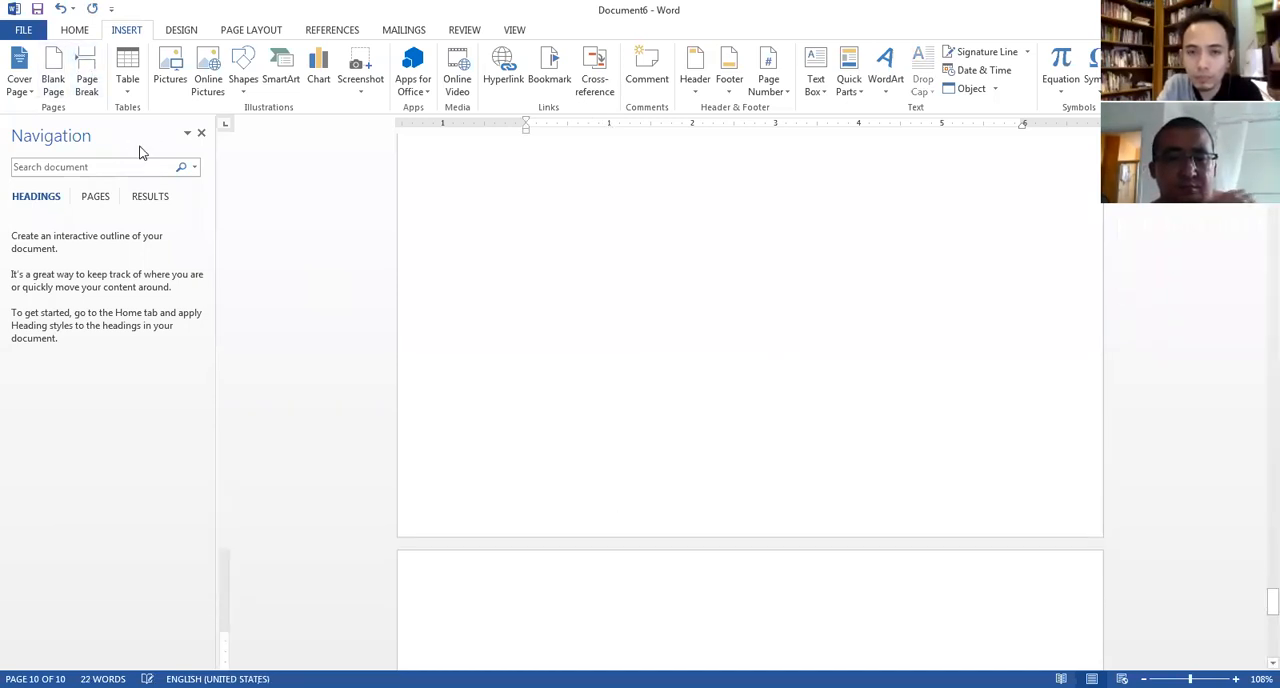
key(ctrl+v)
drag(744, 606, 624, 561)
key(ctrl+c)
right_click(624, 566)
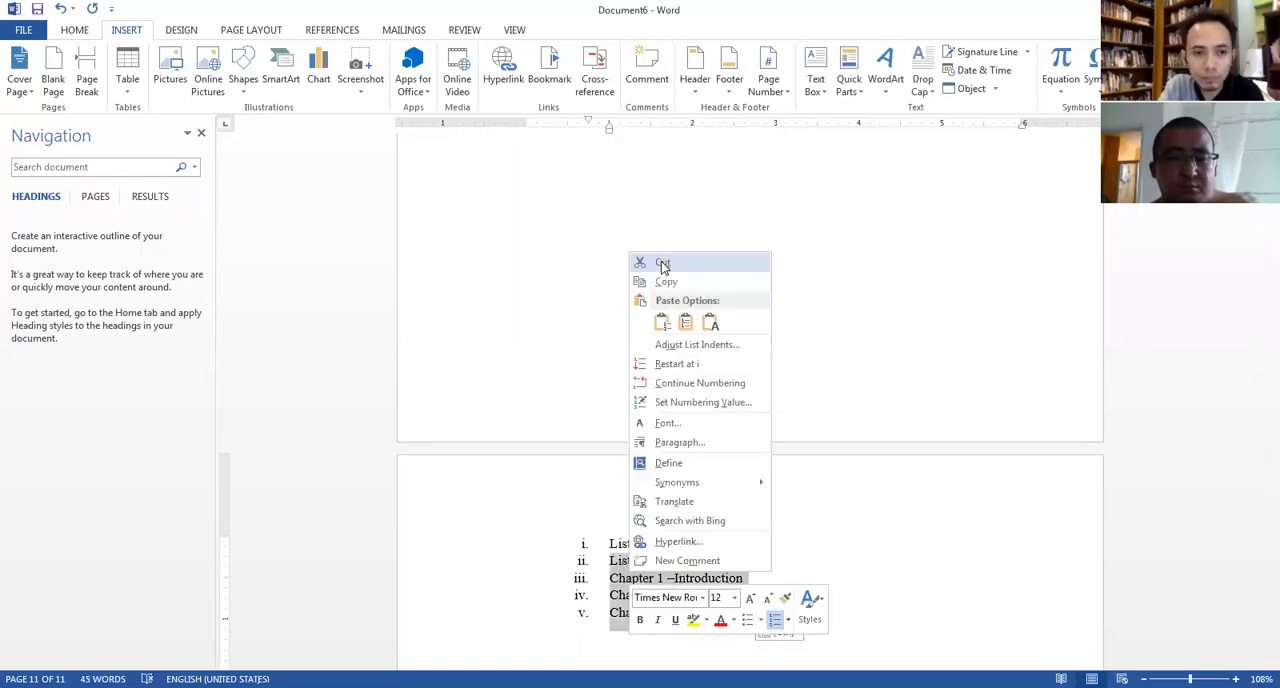
click(662, 264)
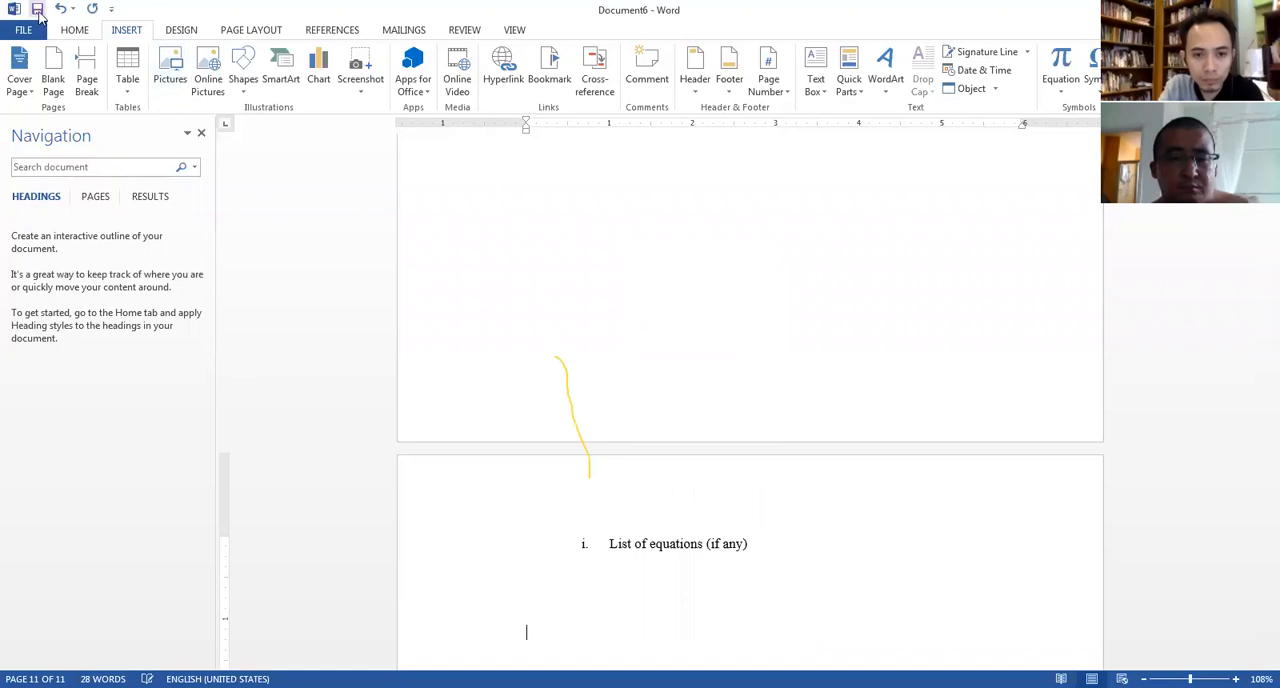
Paste the remaining sections on another new page and cut the three chapter entries below "List of abbreviations".
click(76, 70)
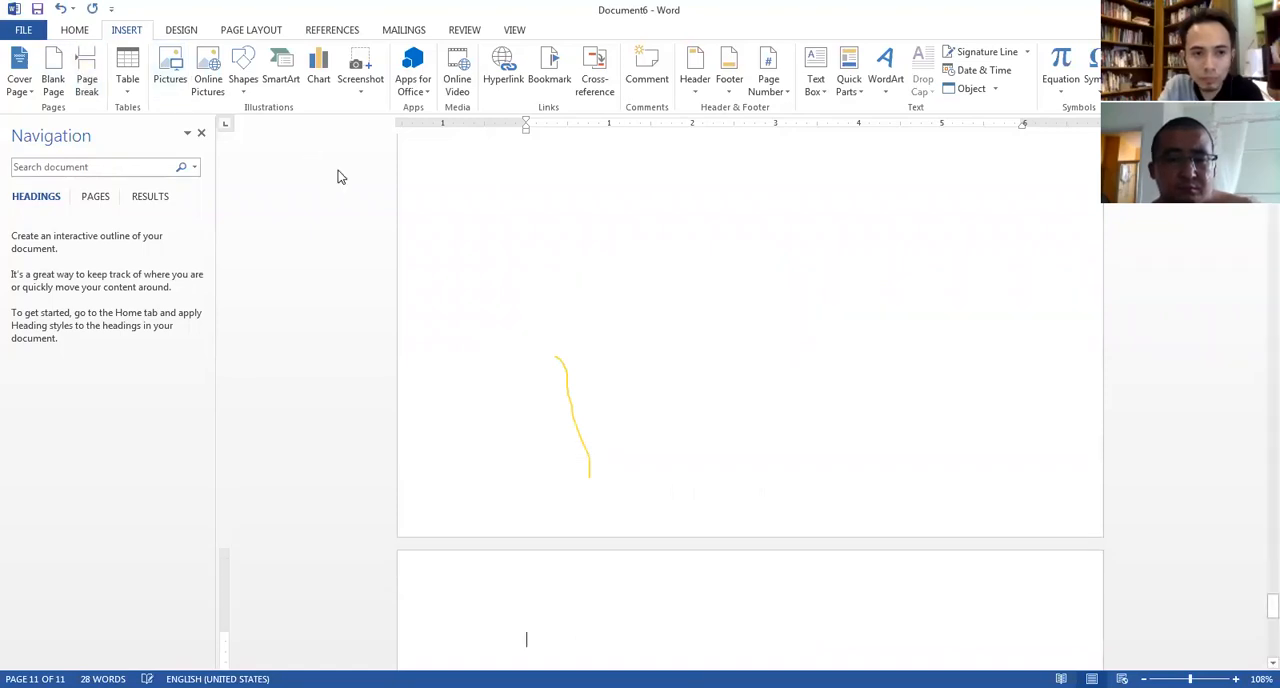
key(ctrl+v)
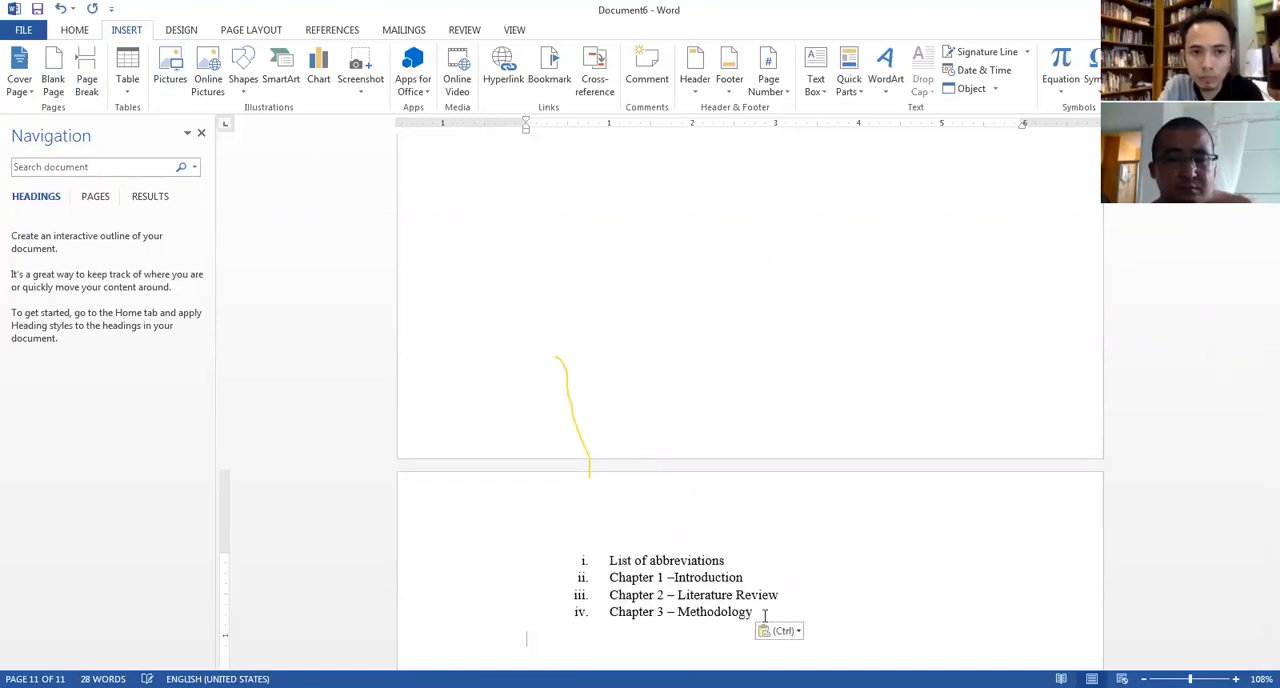
drag(760, 628, 622, 577)
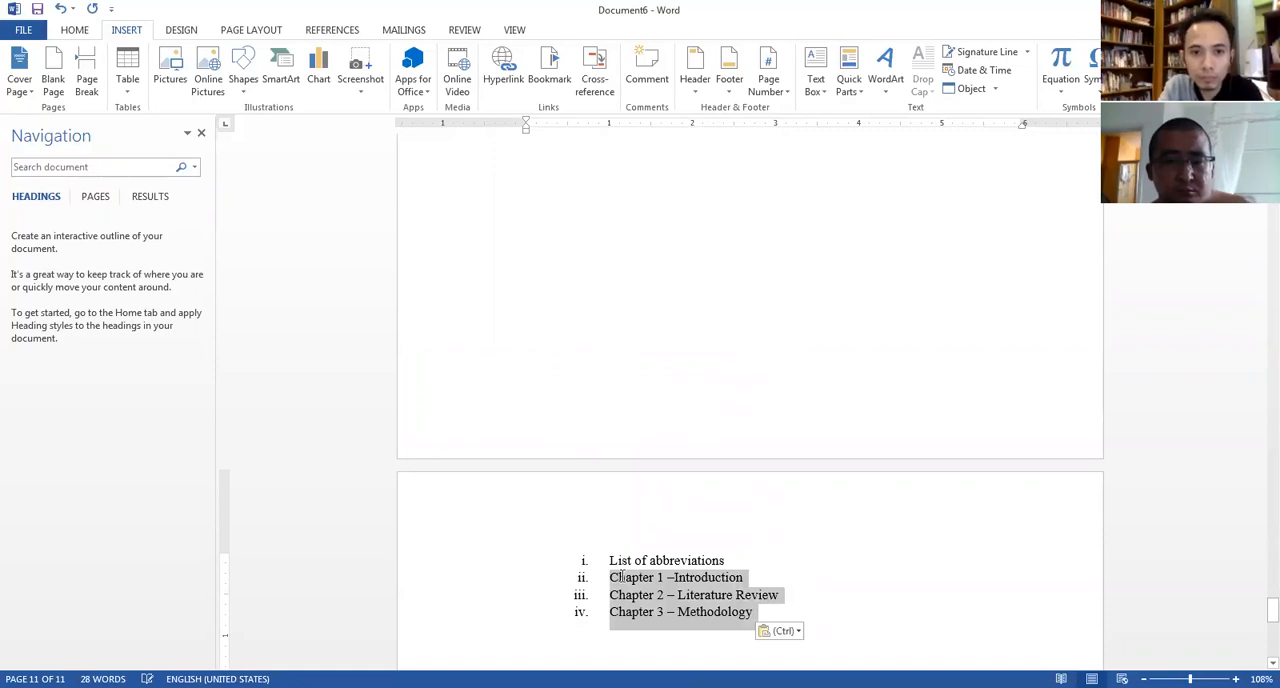
key(ctrl+x)
Start a new page, paste the chapter entries and cut Chapter 2 and Chapter 3 below "Chapter 1 –Introduction".
click(80, 66)
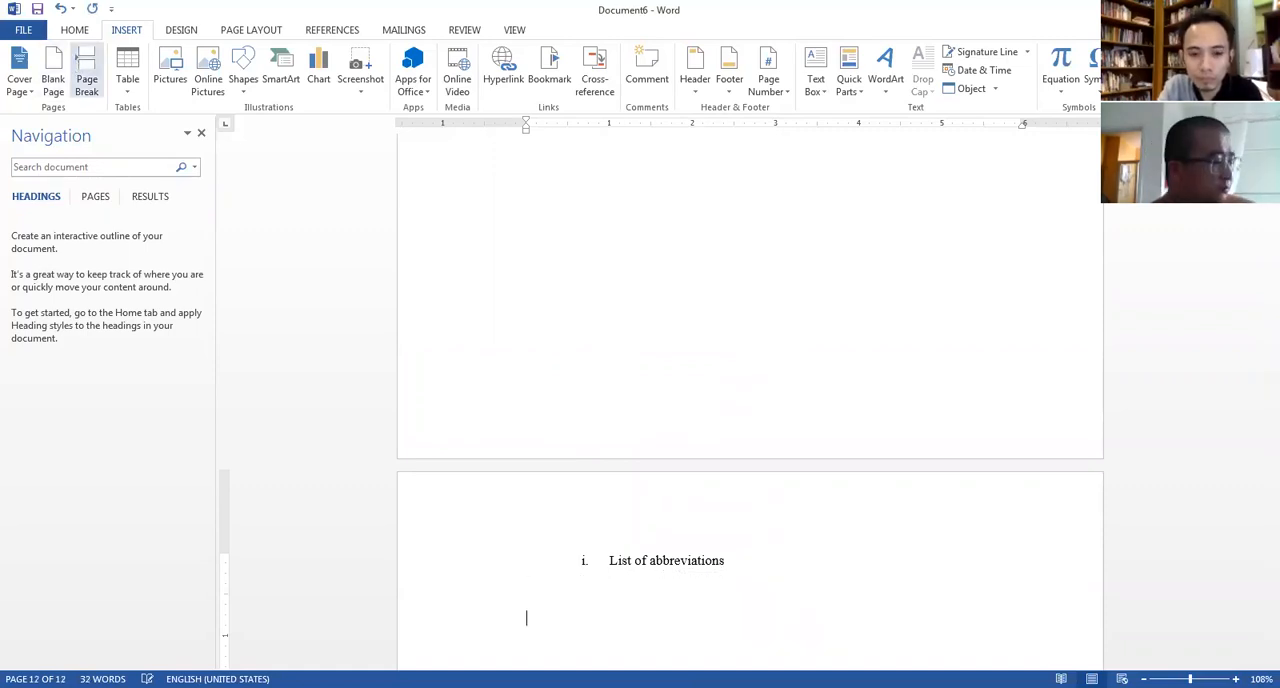
click(87, 72)
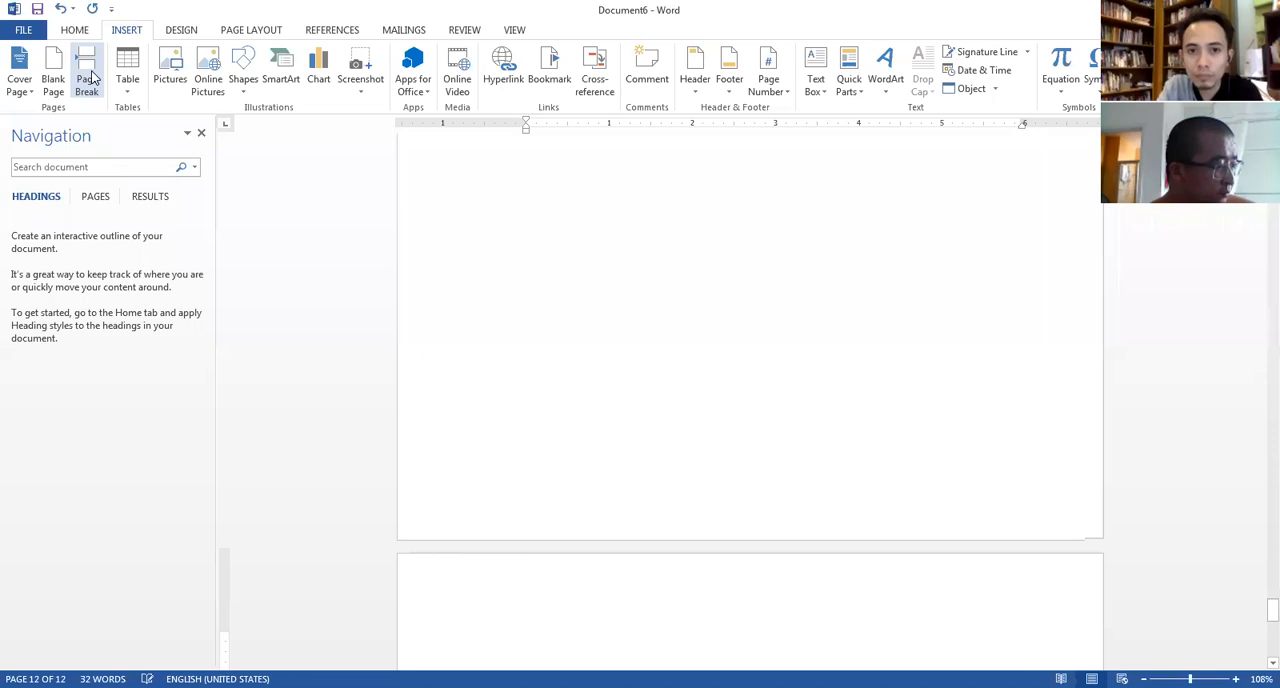
key(ctrl+v)
drag(736, 610, 581, 594)
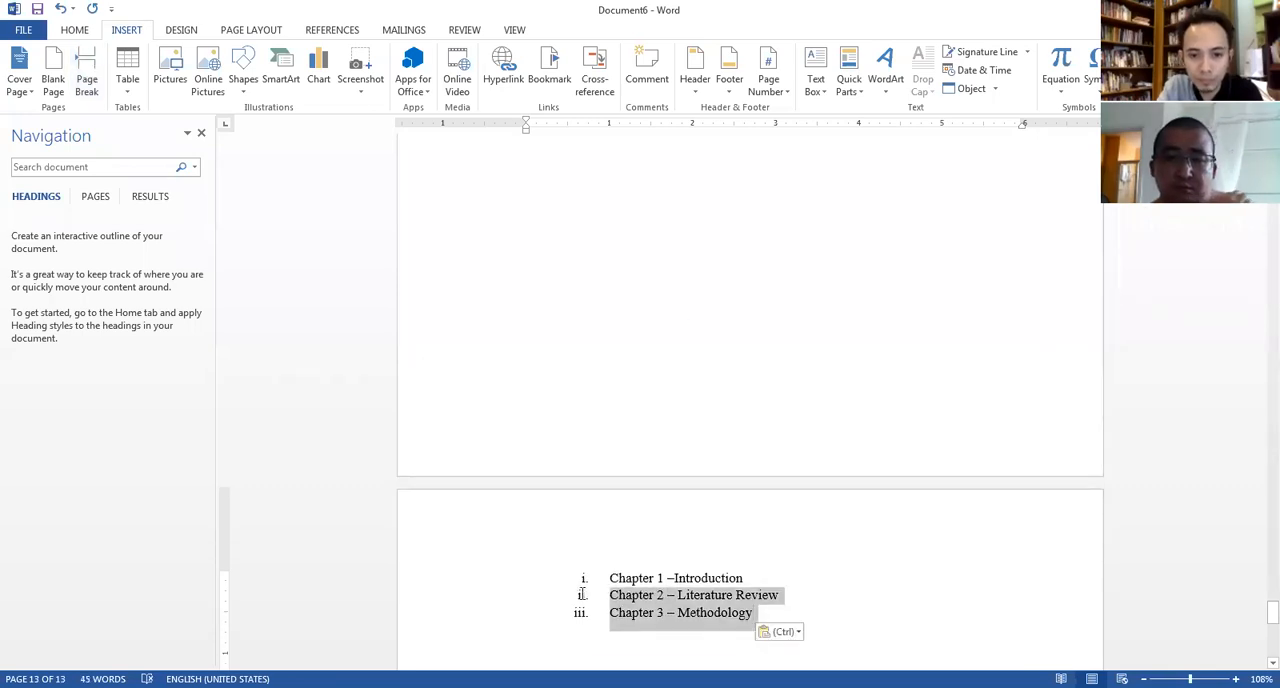
right_click(708, 620)
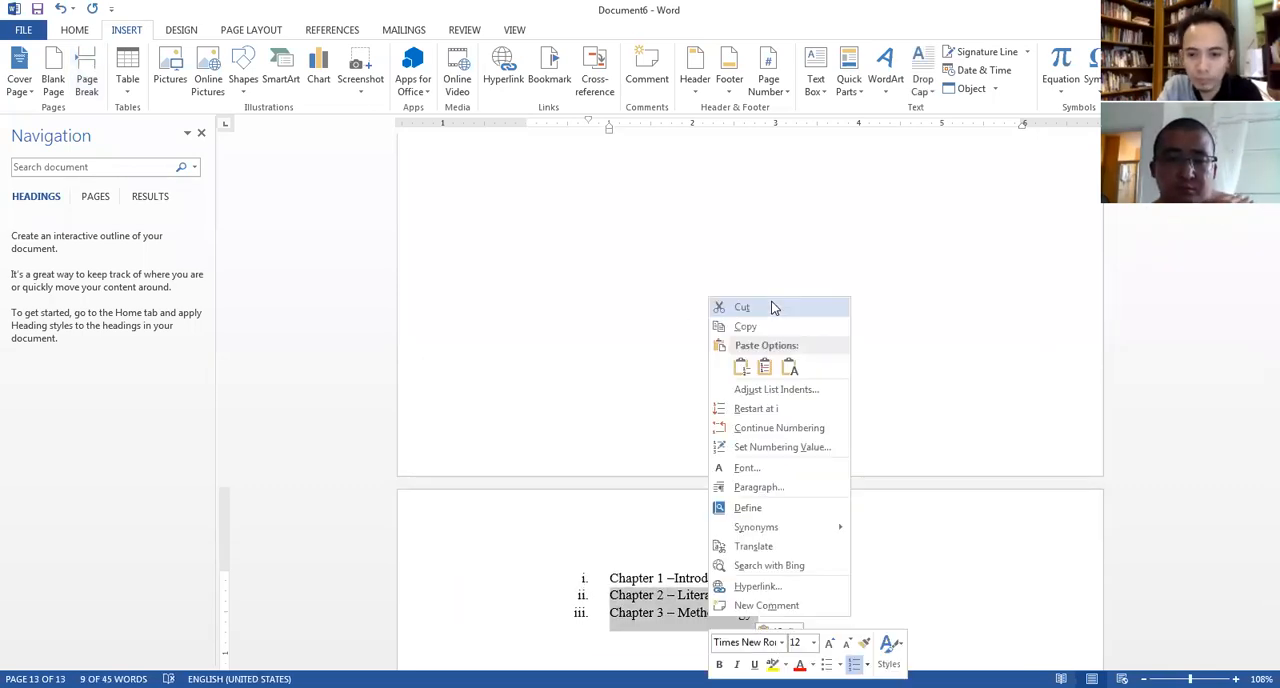
click(773, 307)
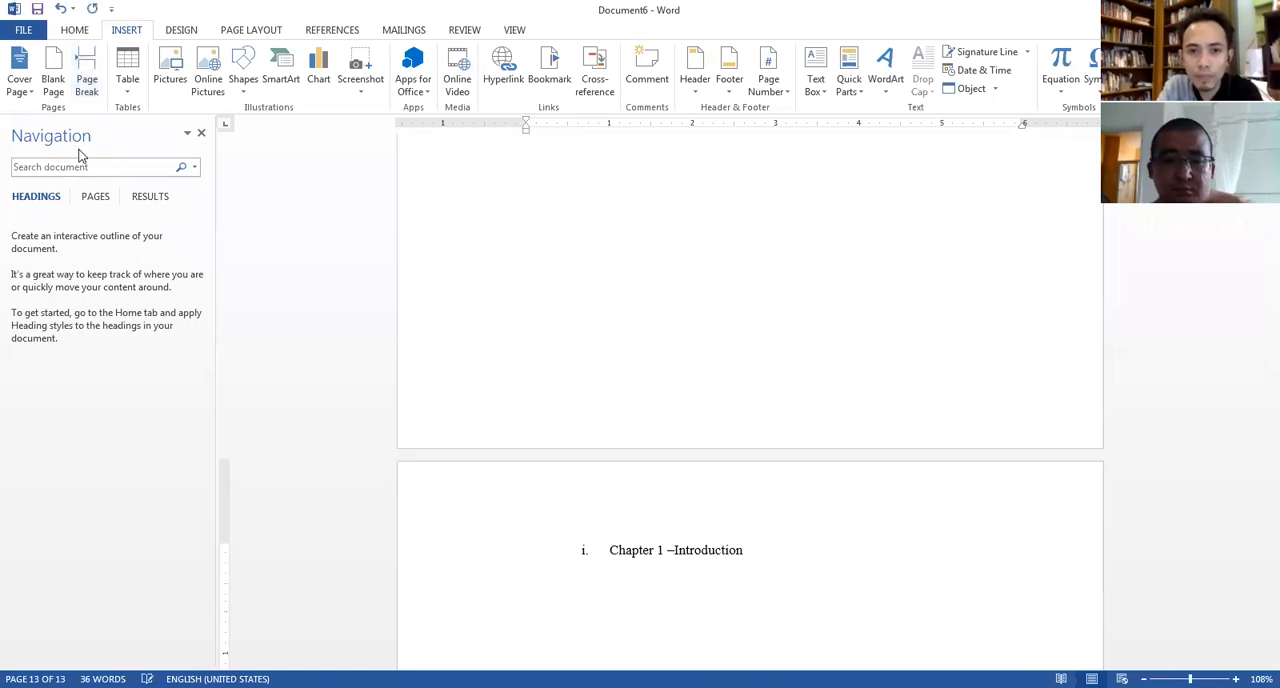
Paste the last two chapters after a page break, remove the extra blank line and cut "Chapter 3 – Methodology".
click(87, 87)
key(ctrl+v)
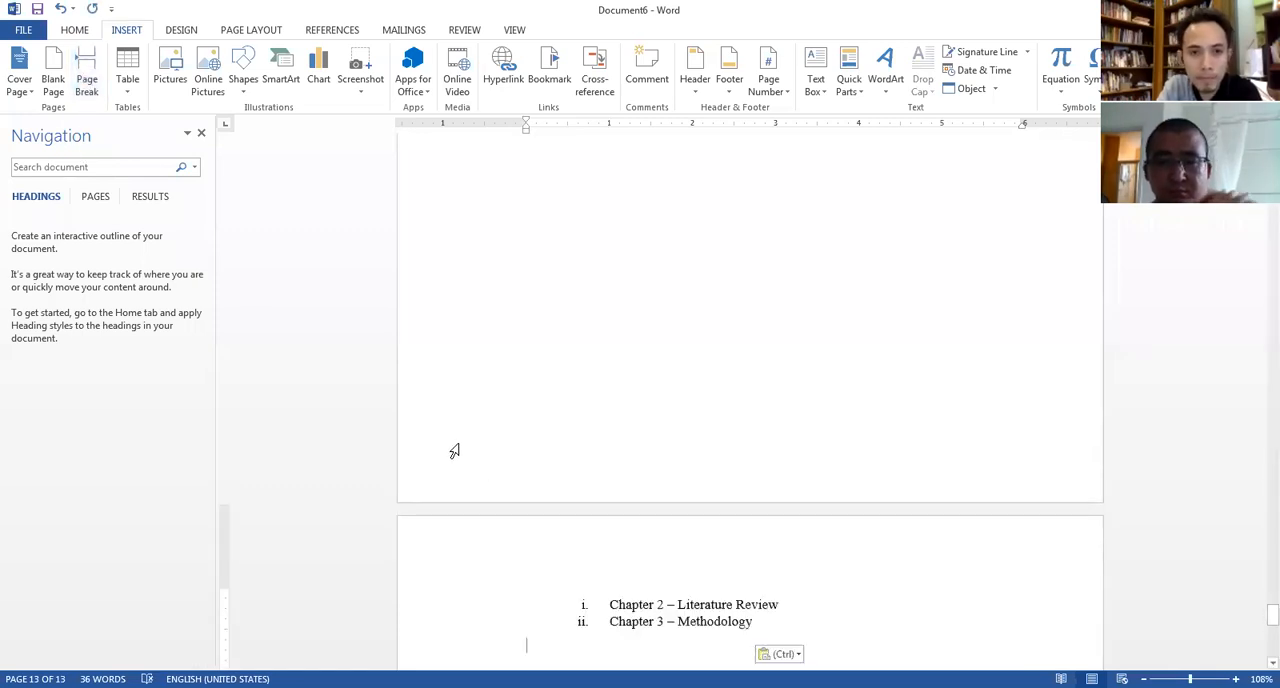
key(BackSpace)
drag(758, 614, 622, 622)
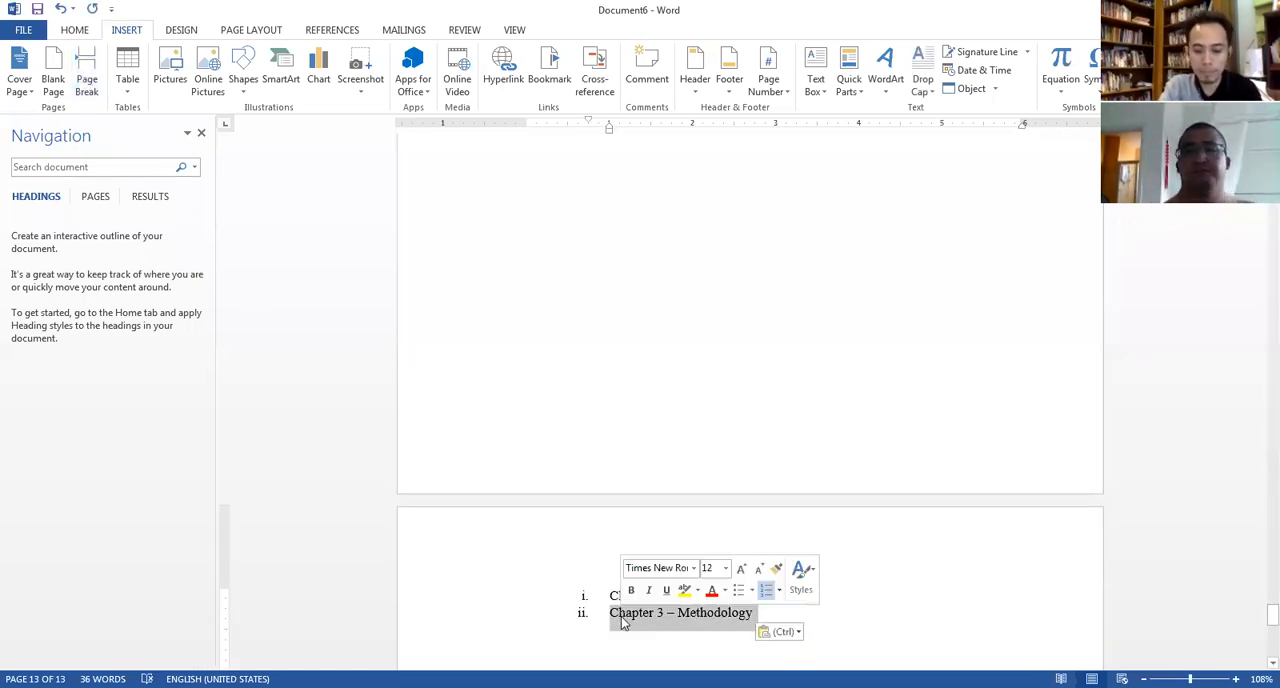
right_click(622, 622)
click(655, 306)
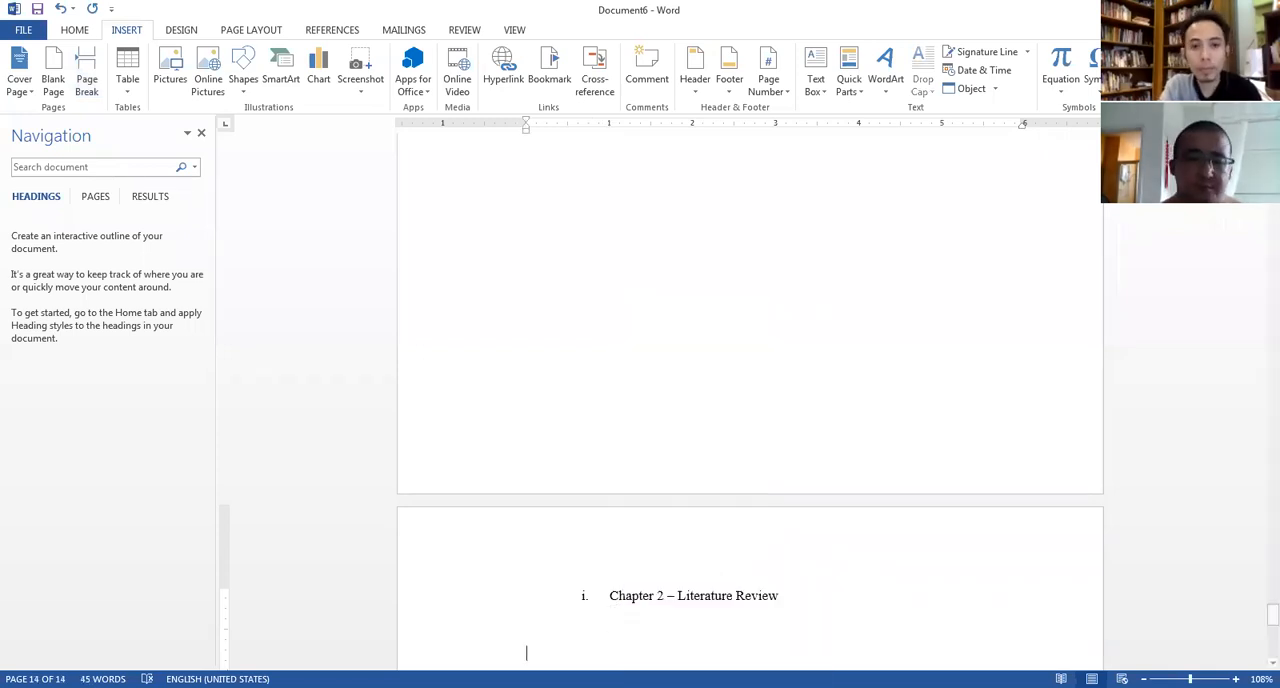
Insert a final page break and paste "Chapter 3 – Methodology" on its own page.
click(89, 62)
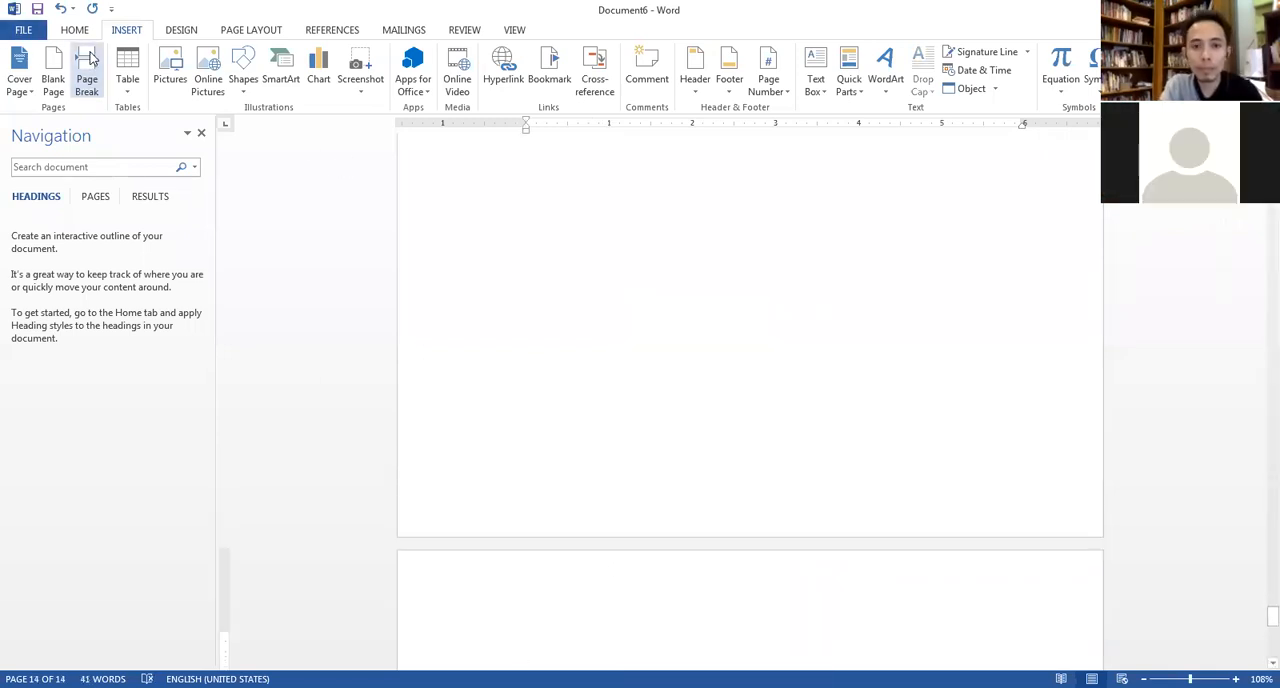
key(ctrl+v)
Look back through the separated section pages from Chapter 3 up to the cover page.
scroll(586, 420, up, 10)
scroll(480, 300, up, 10)
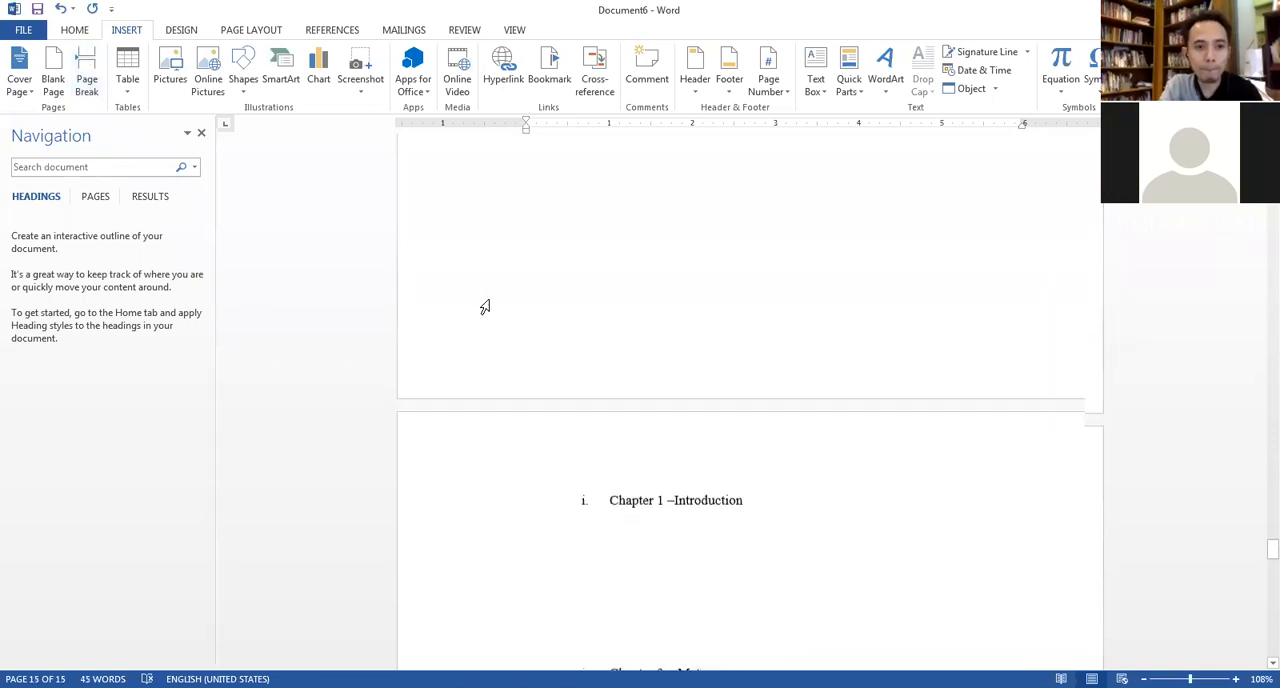
scroll(457, 275, up, 10)
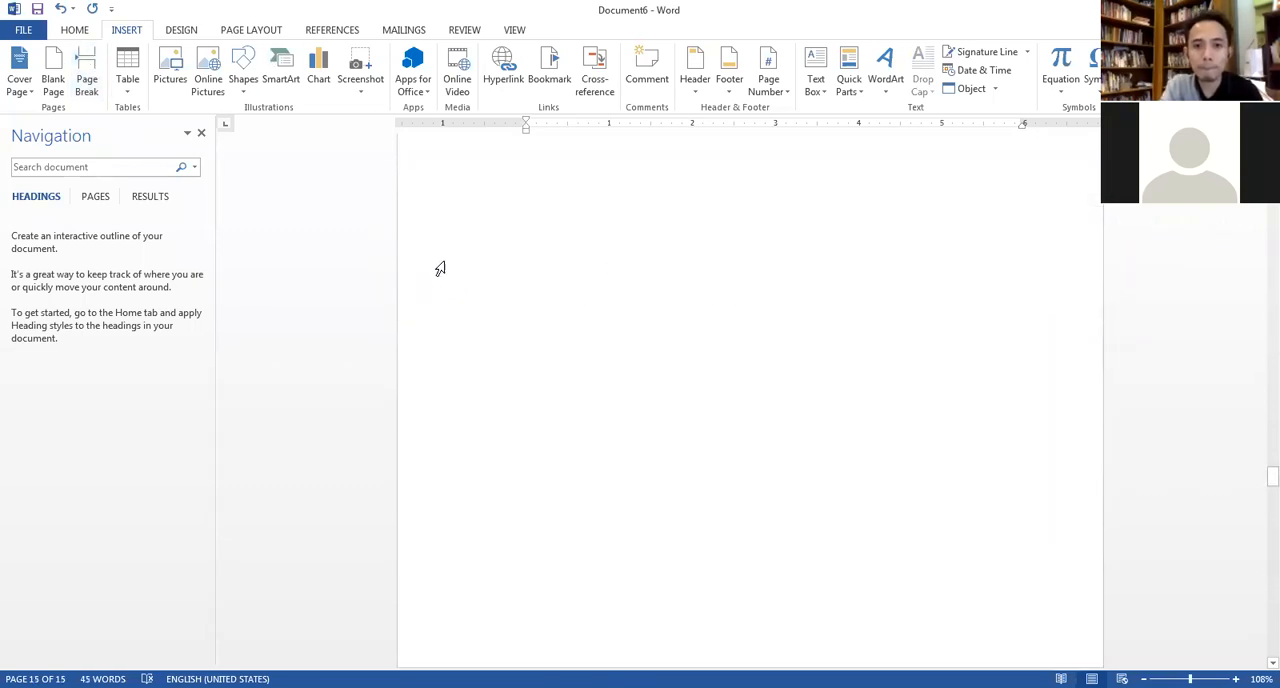
scroll(424, 258, up, 3)
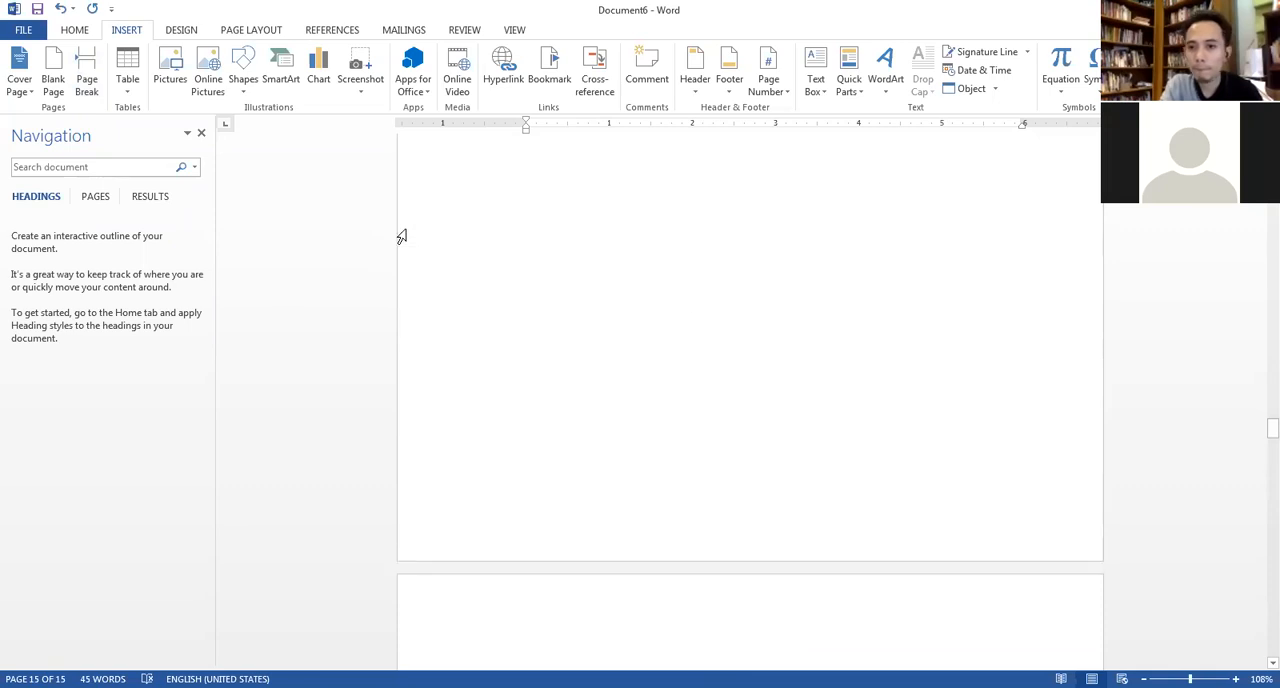
scroll(598, 272, up, 3)
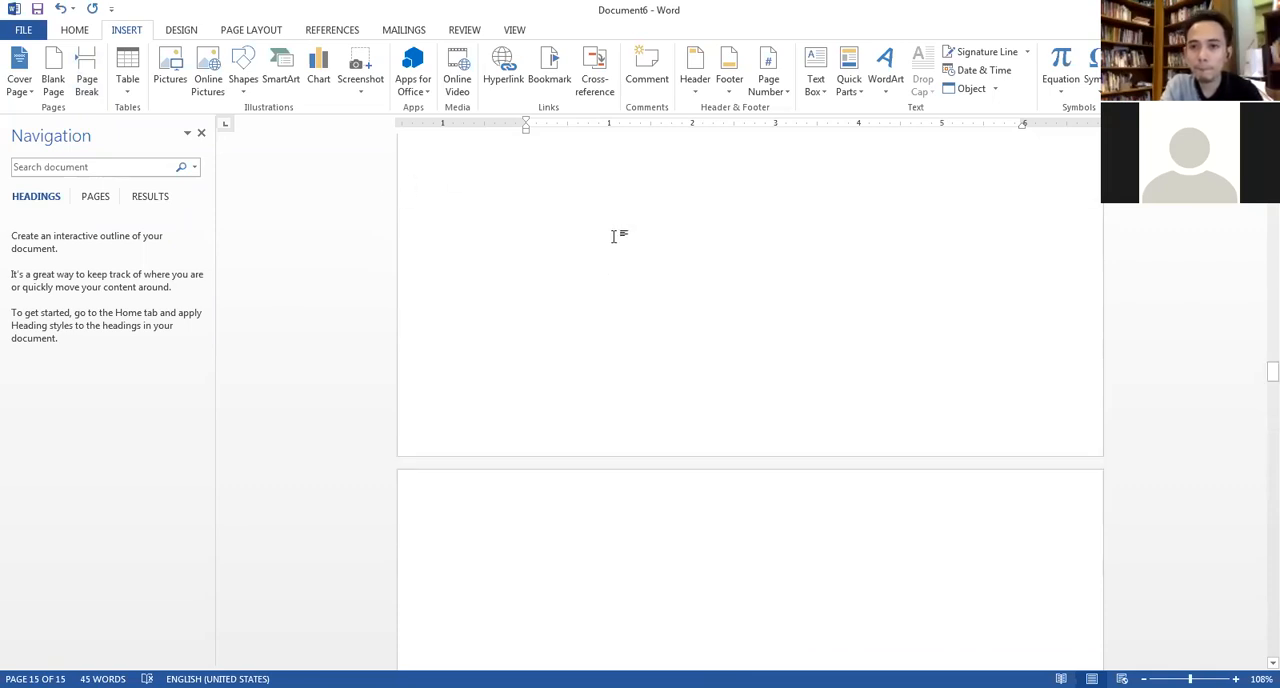
scroll(595, 220, up, 10)
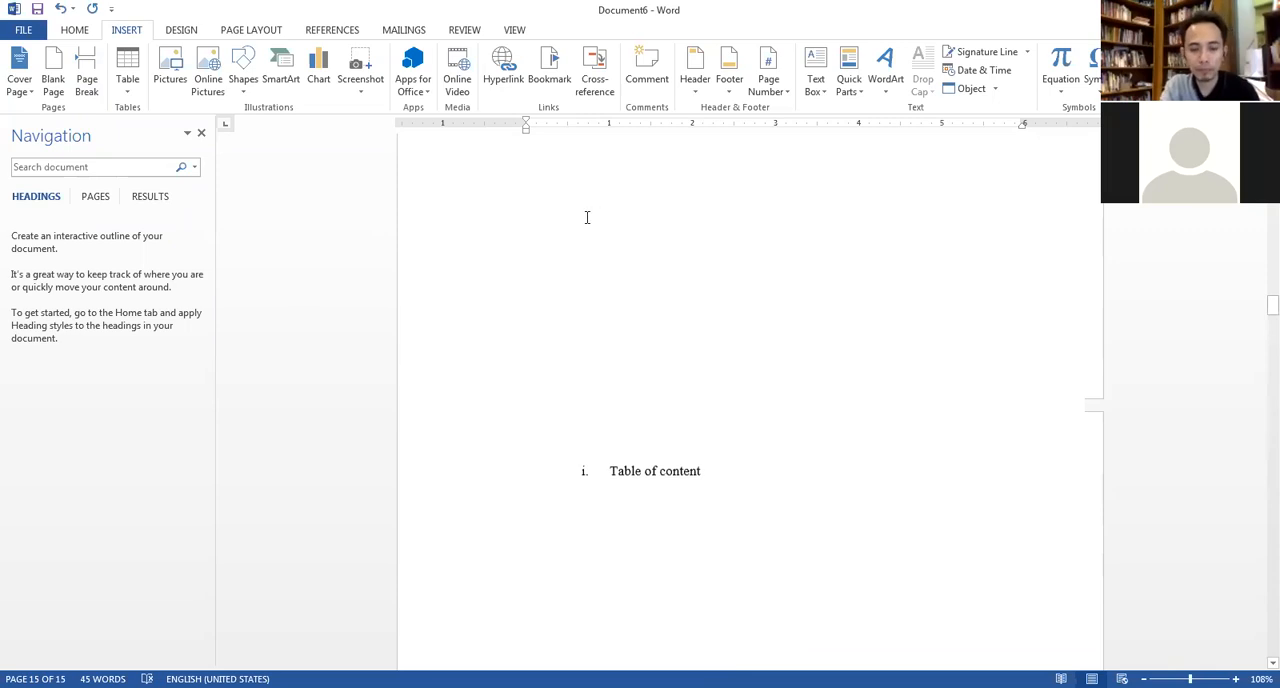
scroll(583, 200, up, 5)
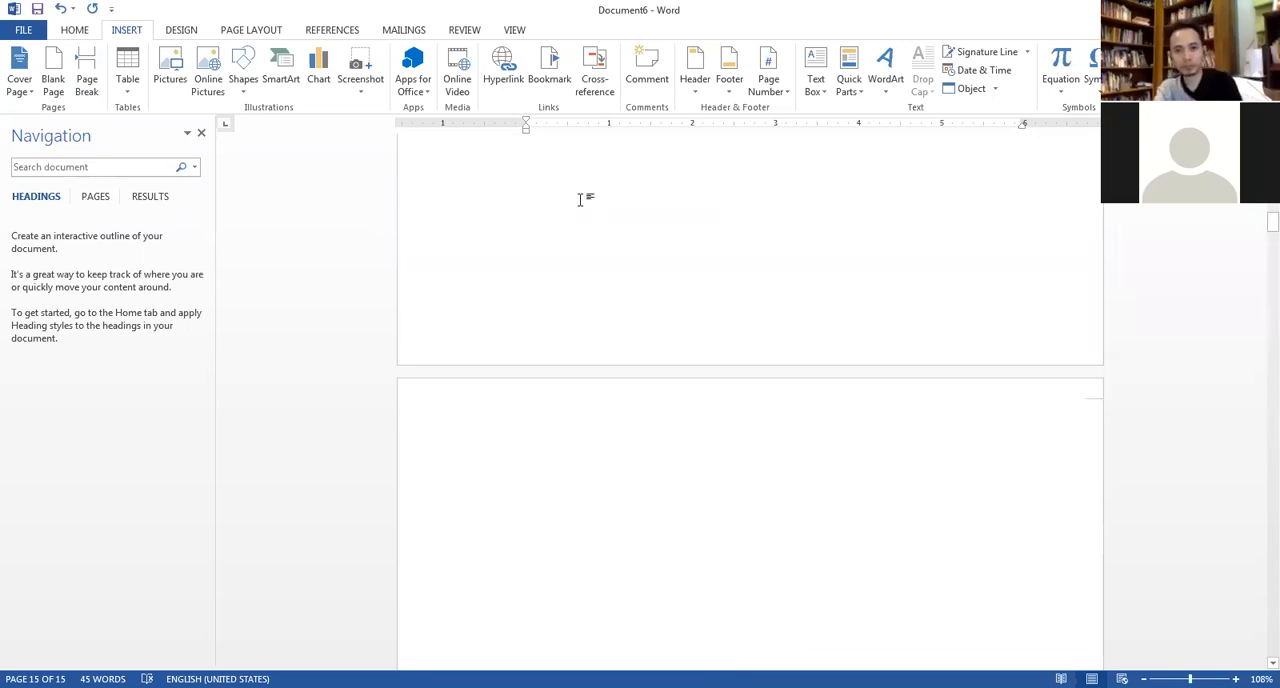
scroll(562, 272, up, 3)
Set the text of the whole document to Times New Roman at size 12.
click(561, 249)
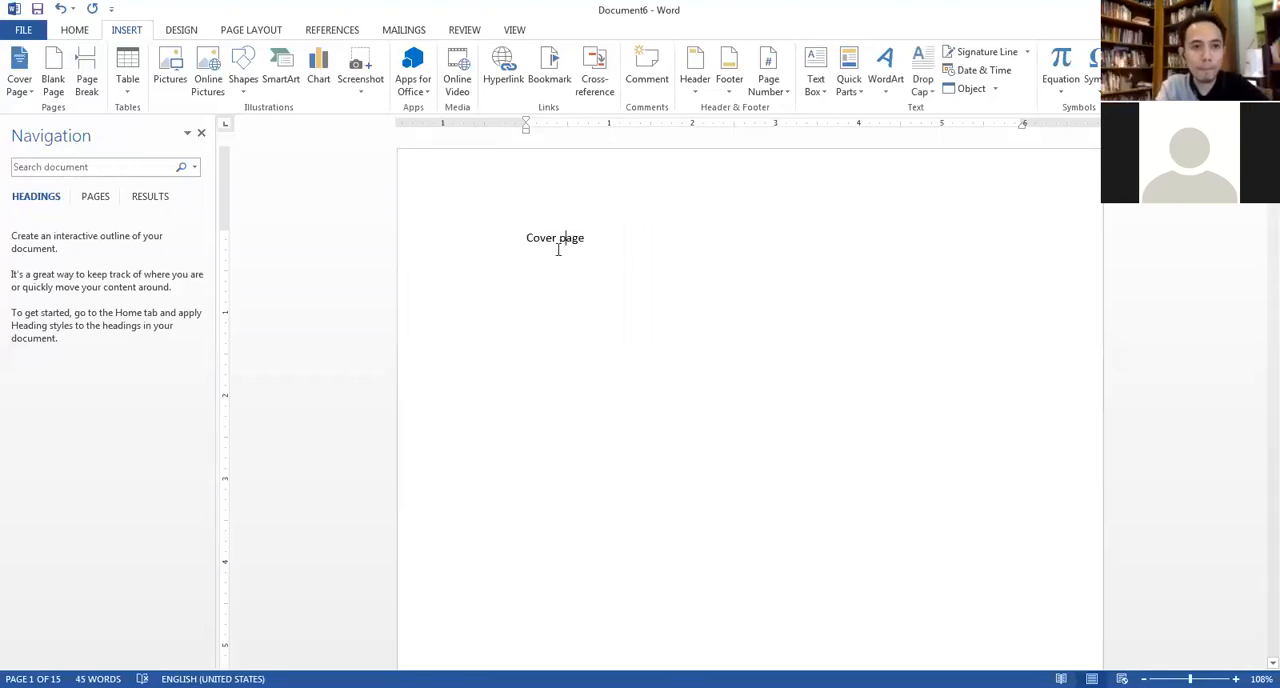
drag(592, 236, 566, 243)
key(ctrl+a)
click(70, 30)
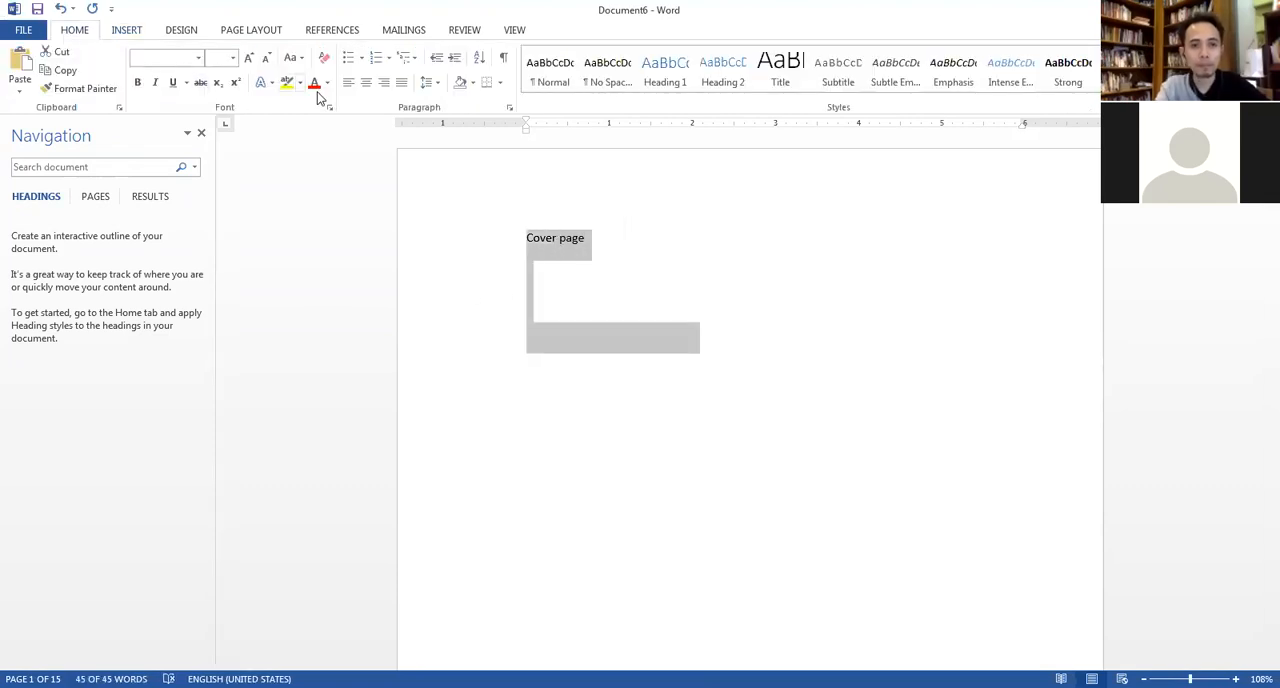
click(234, 58)
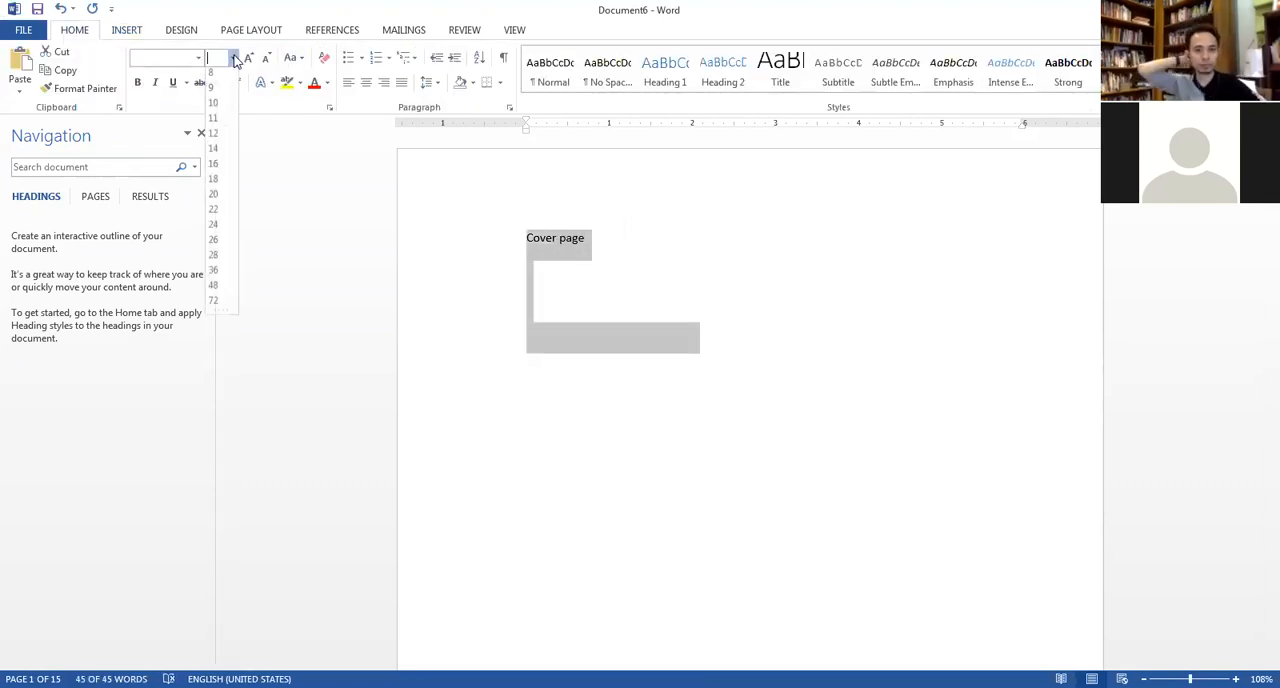
click(213, 134)
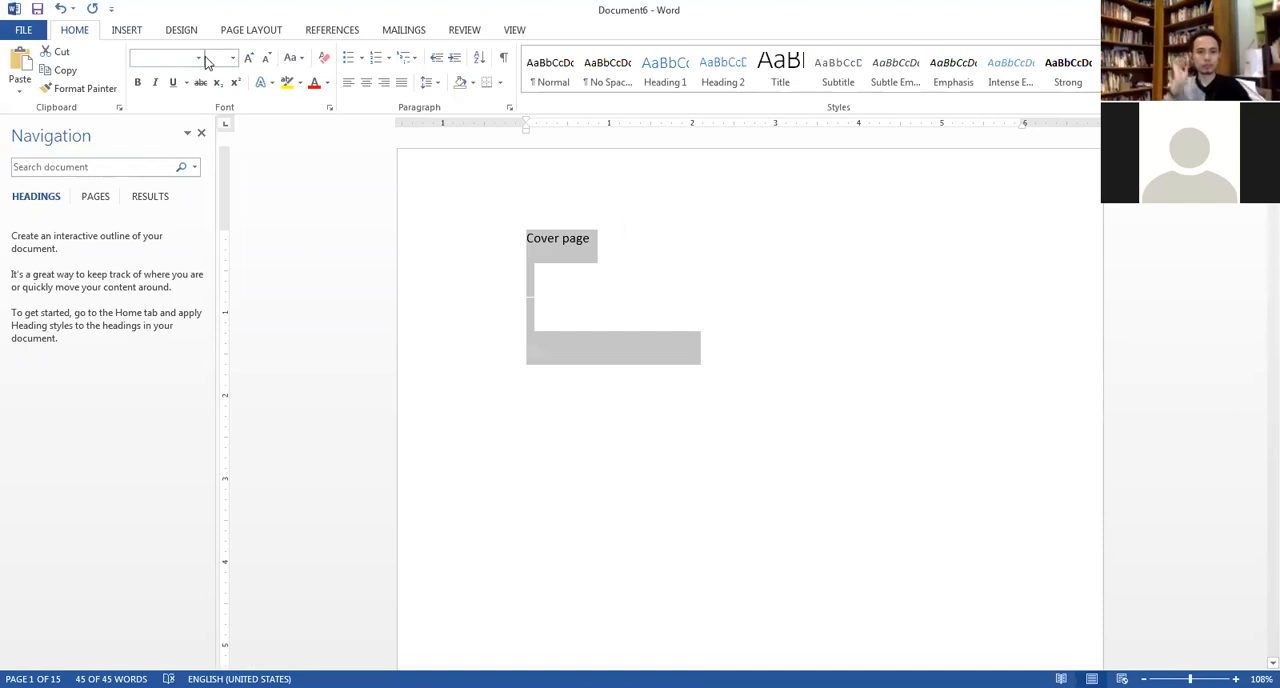
click(199, 58)
click(225, 154)
click(703, 412)
scroll(706, 405, down, 1)
scroll(714, 380, up, 1)
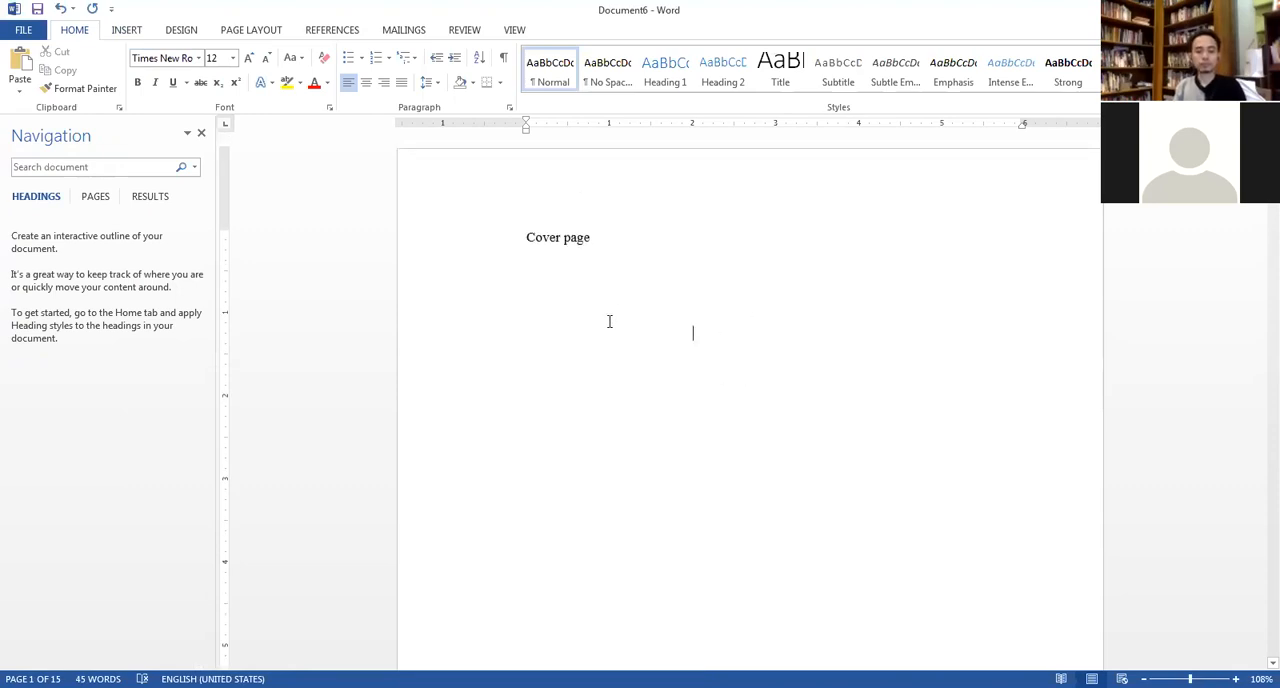
Remove the list numbering and indent from the "copyright" title and capitalize it as "Copyright".
scroll(605, 298, down, 20)
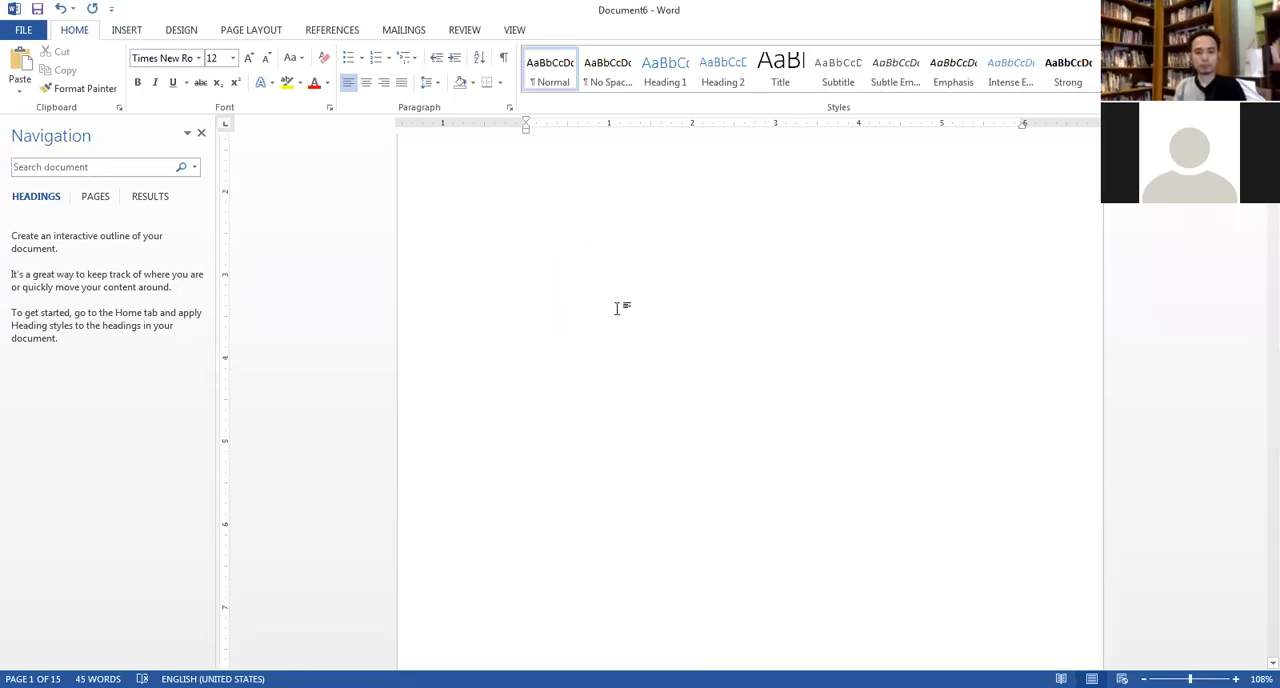
scroll(619, 312, down, 2)
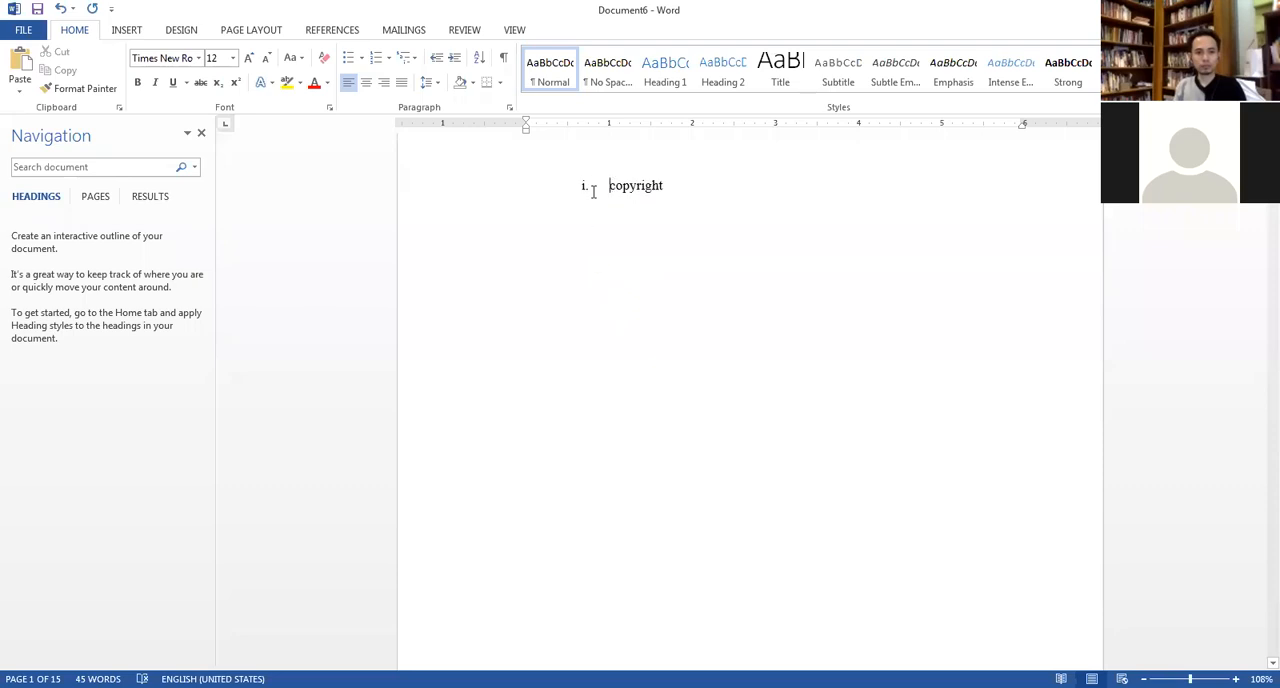
key(BackSpace)
key(BackSpace)
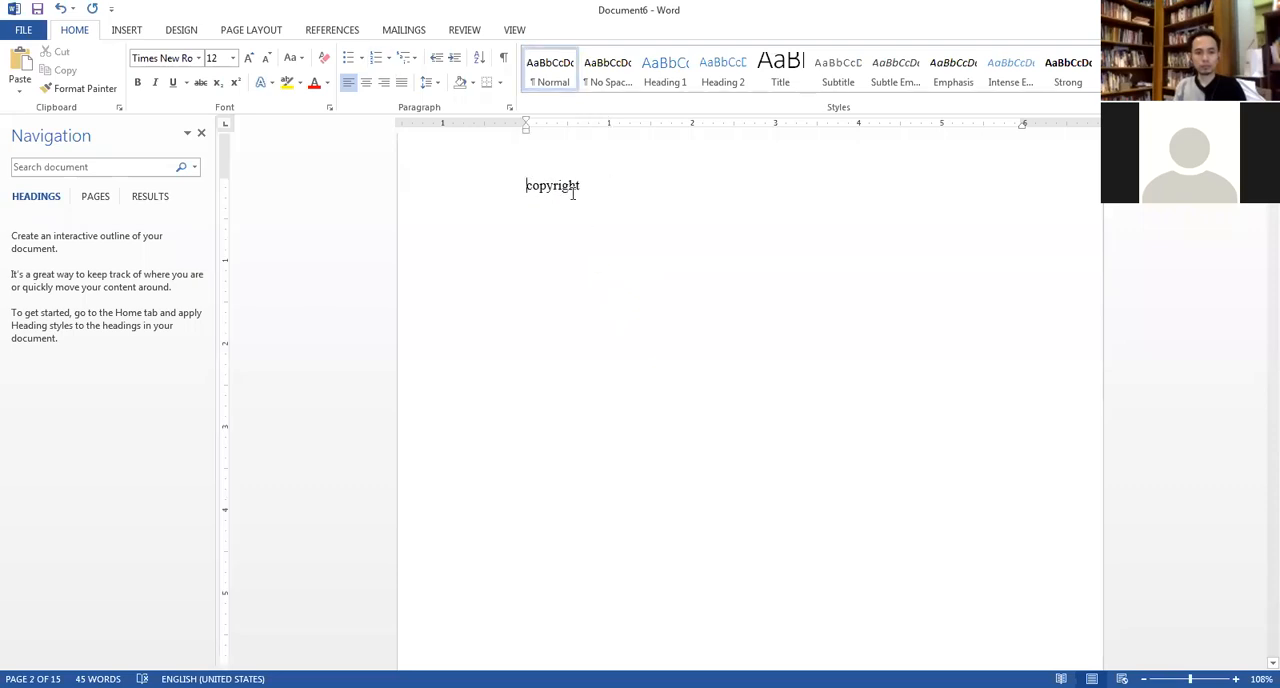
drag(559, 187, 577, 194)
click(559, 190)
click(532, 185)
key(BackSpace)
text(C)
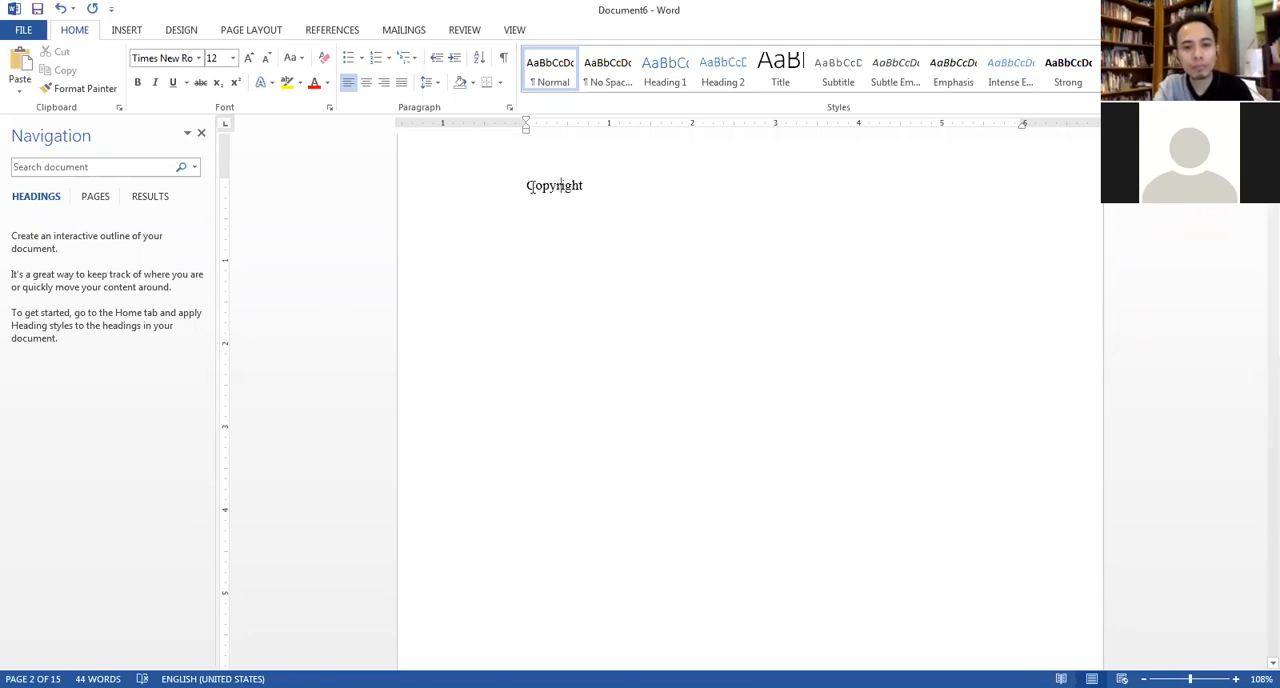
Set the outline level of the "Copyright" title paragraph to Level 1.
click(508, 111)
drag(556, 22, 396, 12)
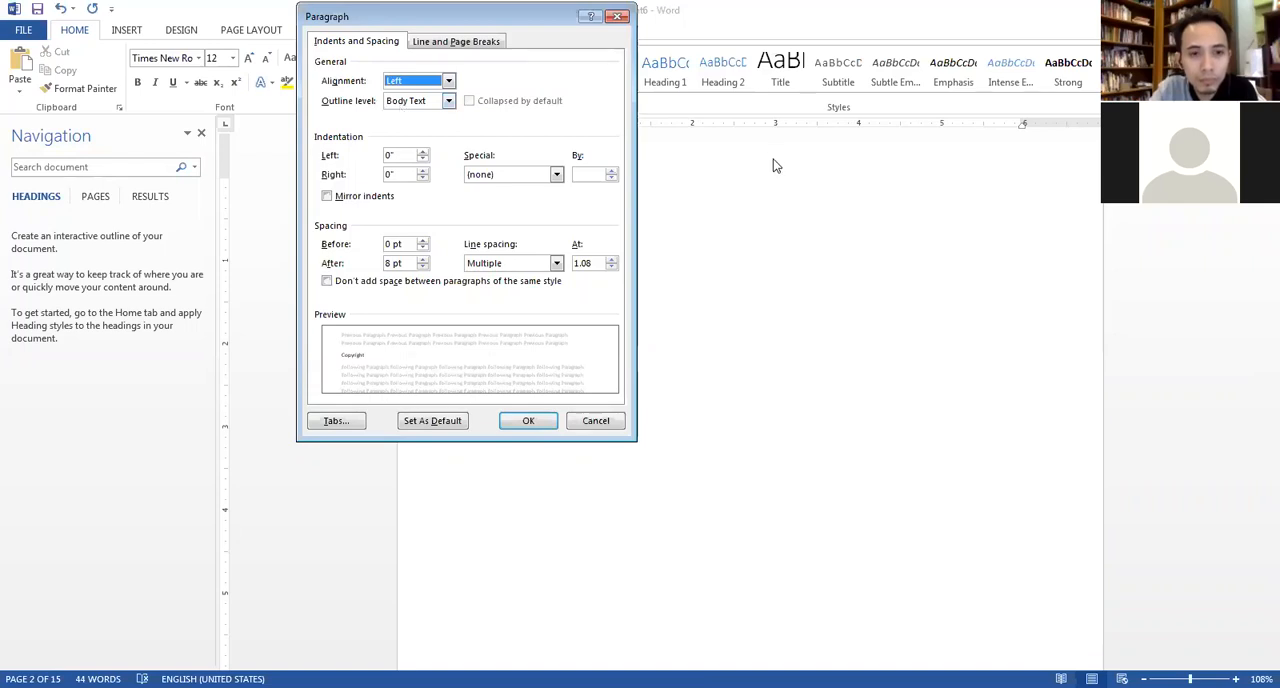
click(775, 186)
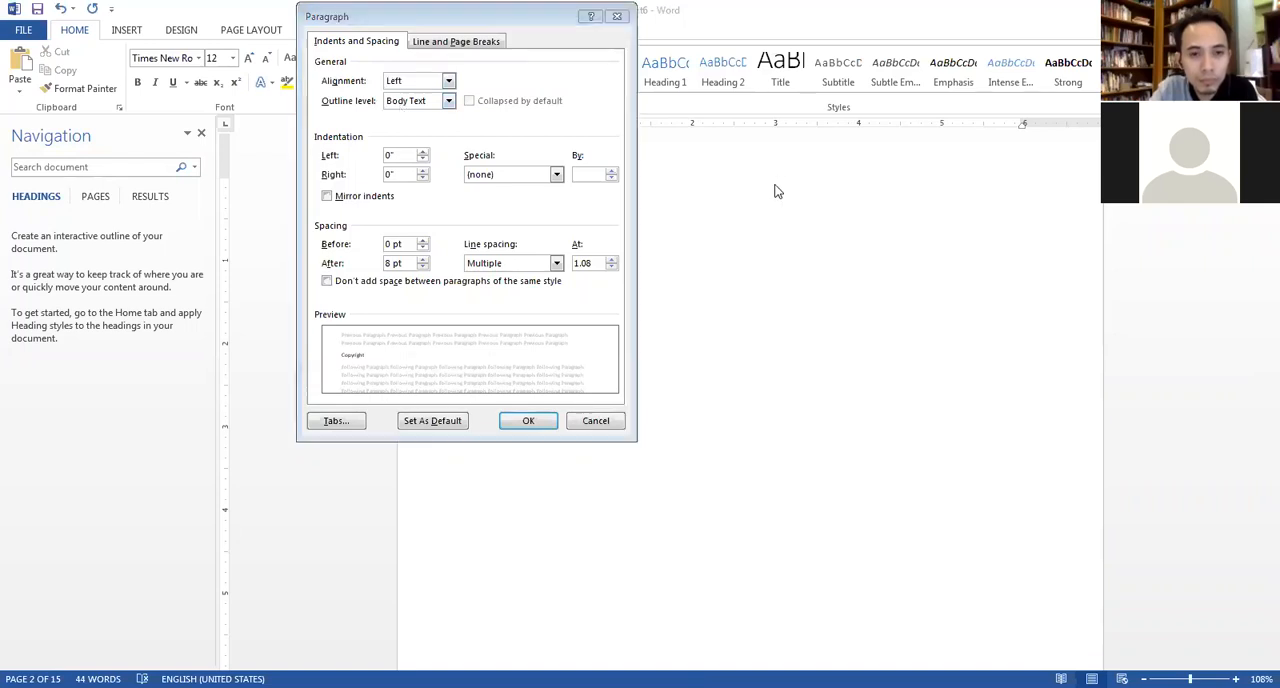
click(424, 104)
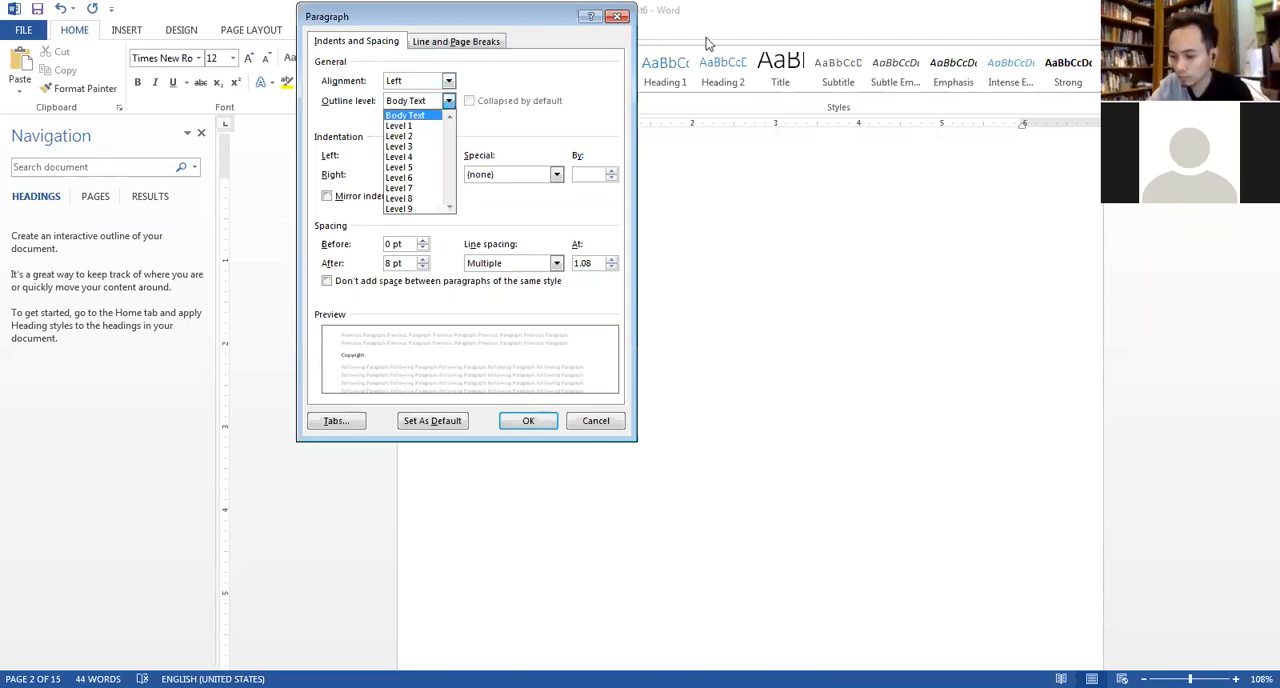
click(620, 18)
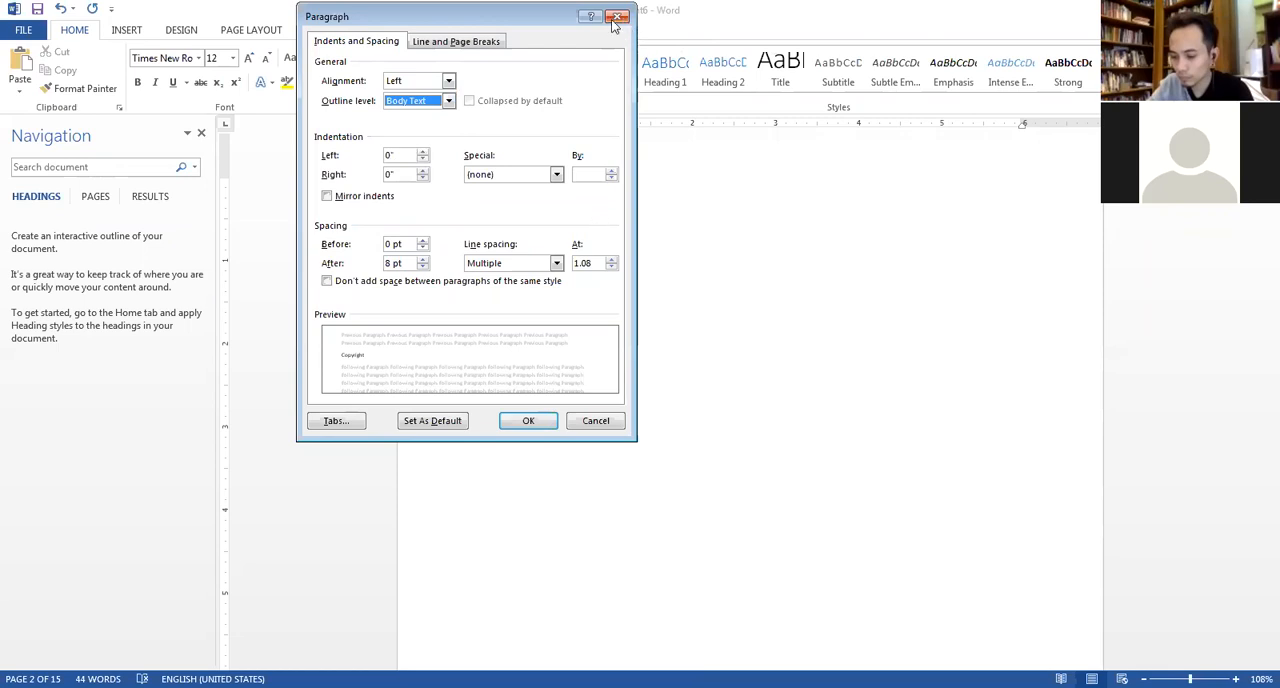
click(448, 101)
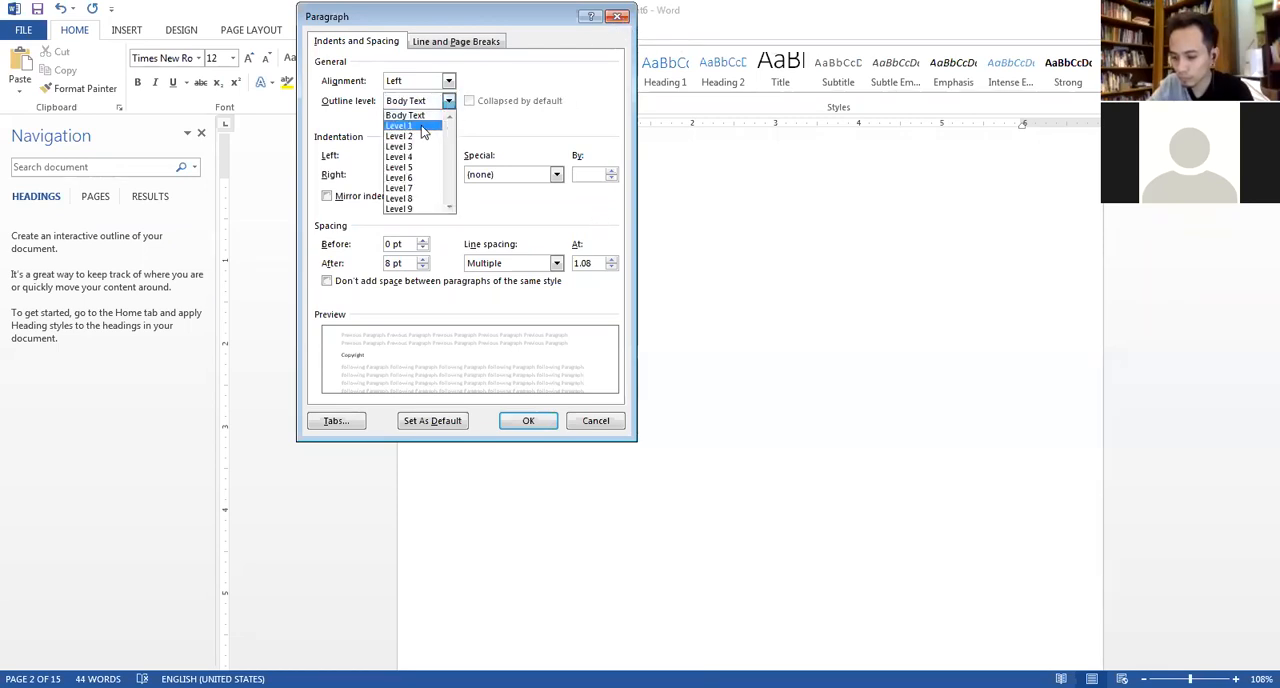
click(400, 126)
click(539, 423)
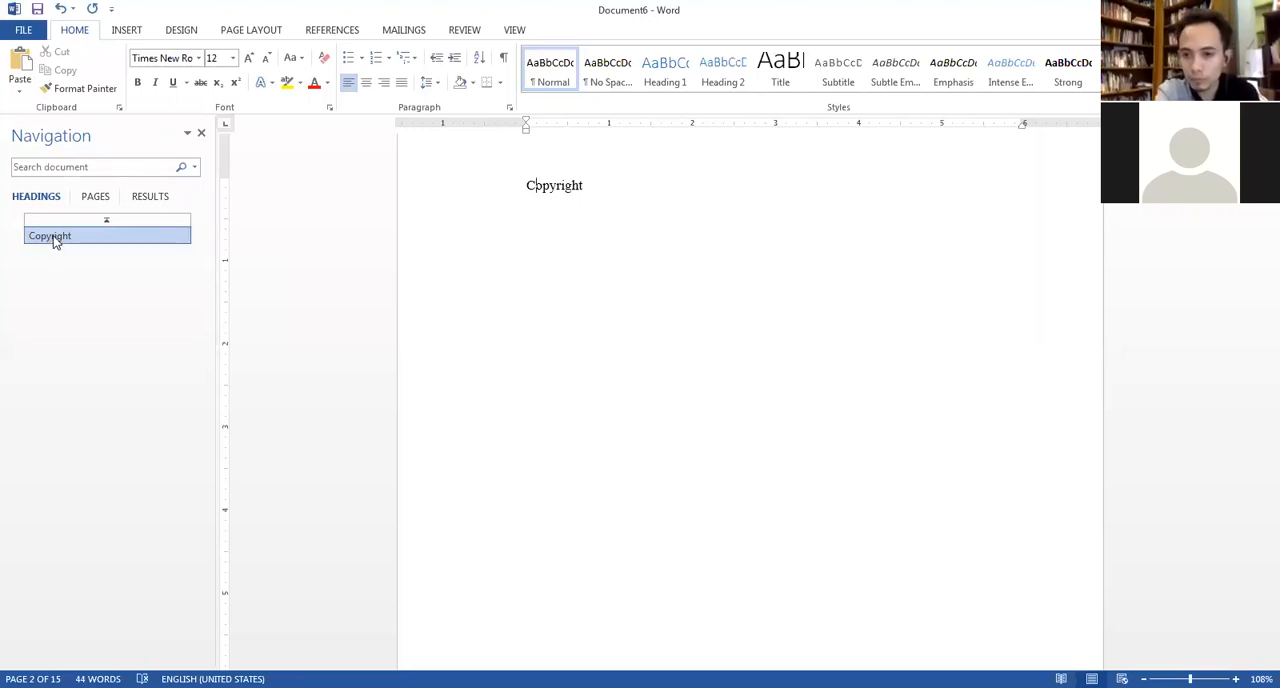
Remove the list numbering from the "abstract" title and capitalize it as "Abstract".
scroll(580, 294, down, 10)
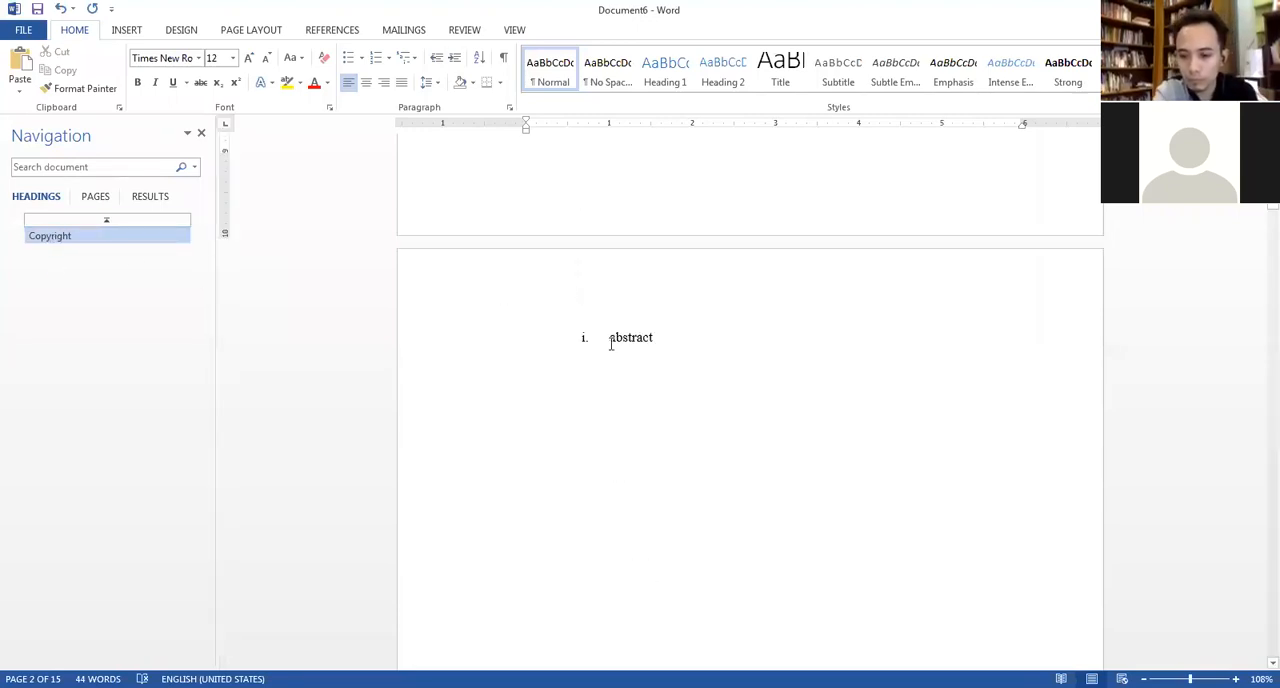
click(611, 340)
key(BackSpace)
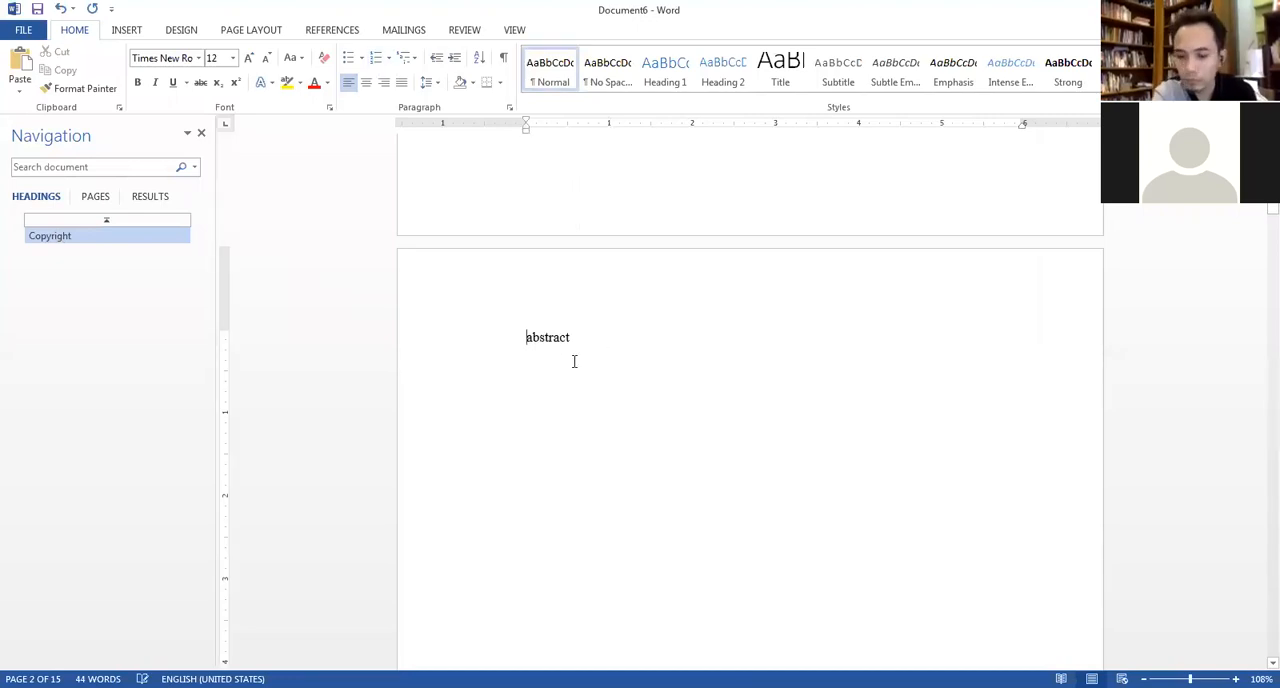
key(BackSpace)
text(A)
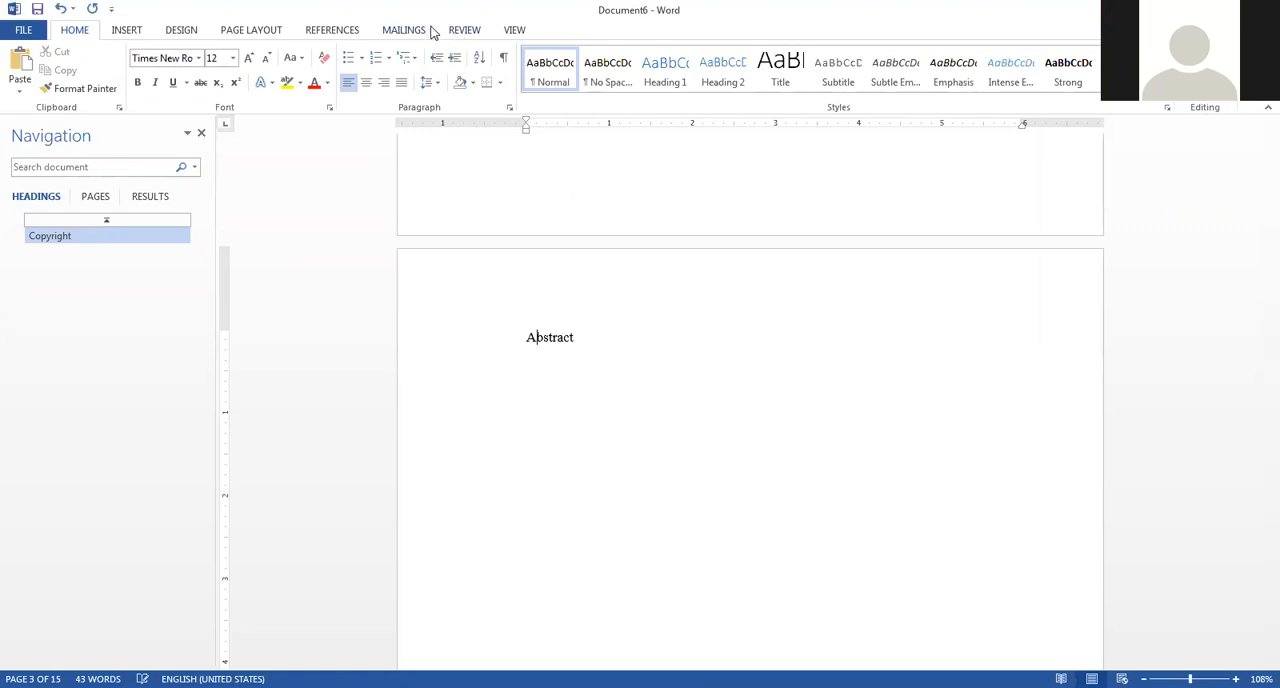
Set the outline level of the "Abstract" title paragraph to Level 1.
click(506, 106)
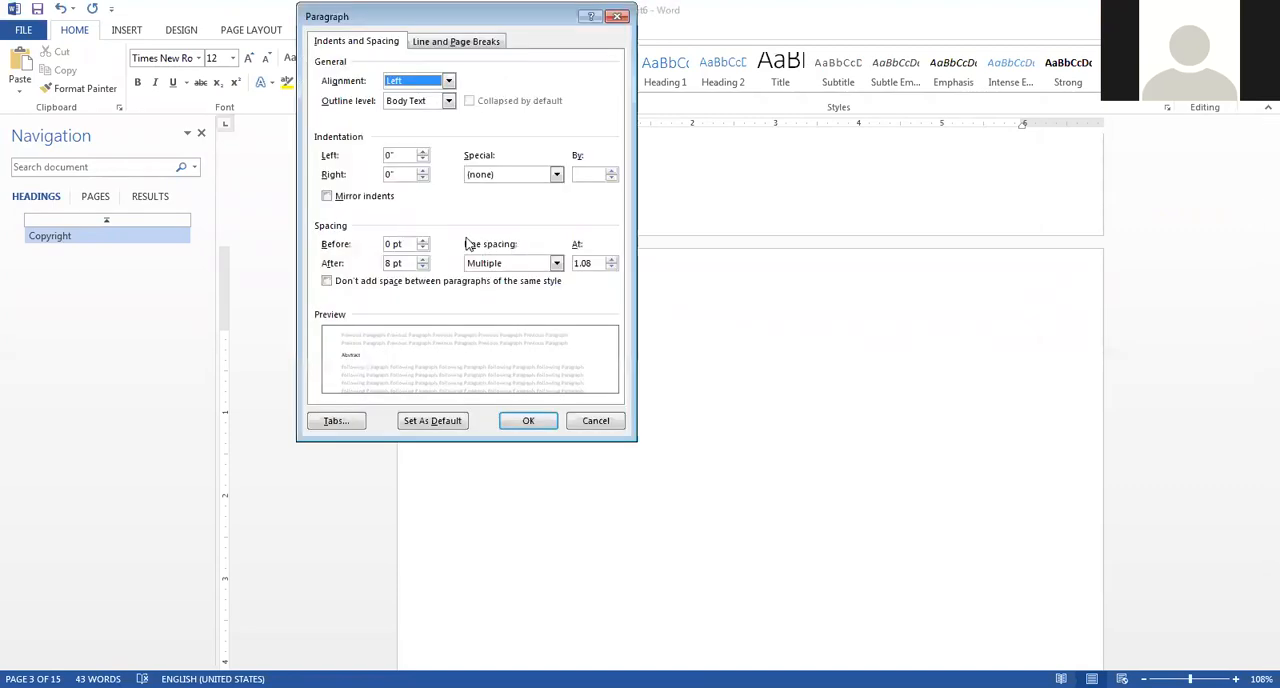
click(448, 104)
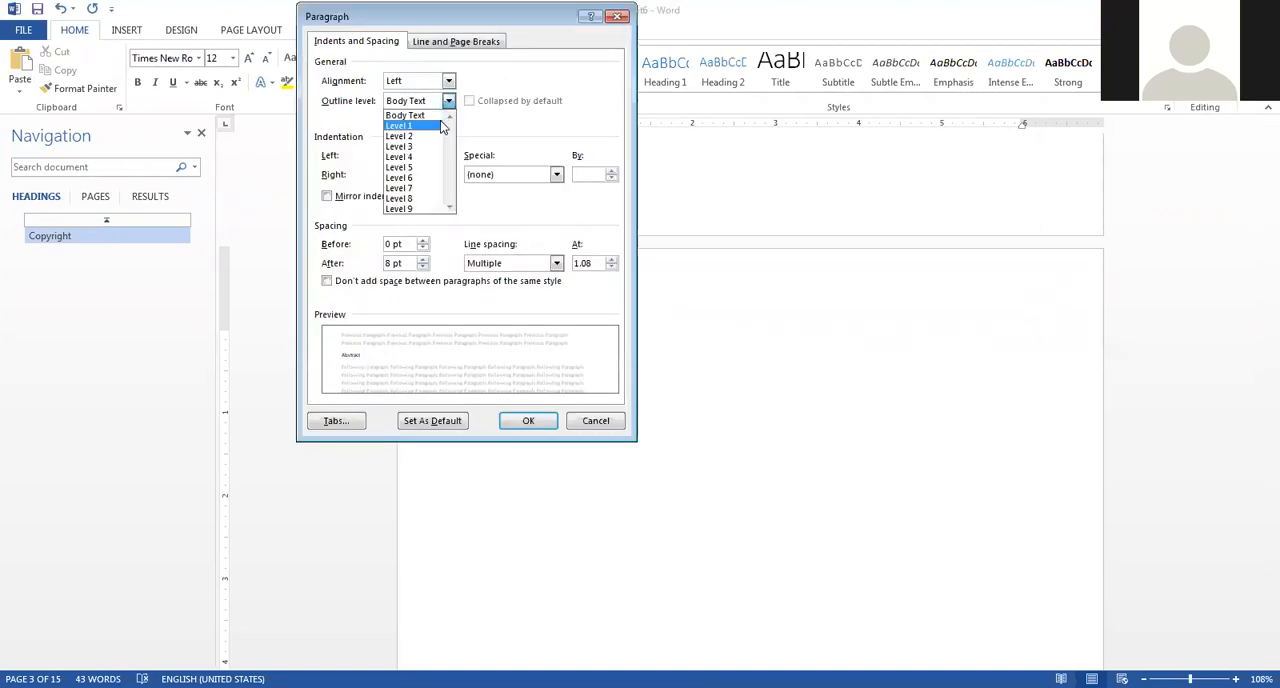
click(440, 126)
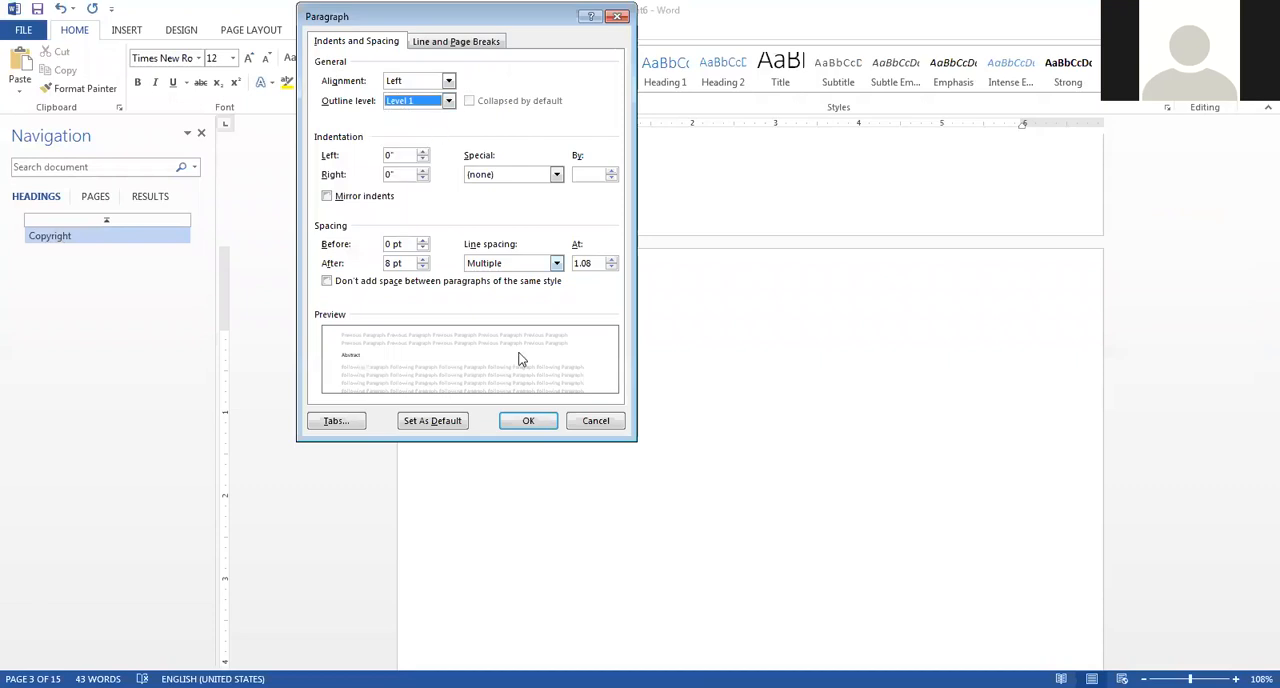
click(526, 422)
Remove the list numbering from the "abstrak" title and capitalize it as "Abstrak".
scroll(616, 414, down, 15)
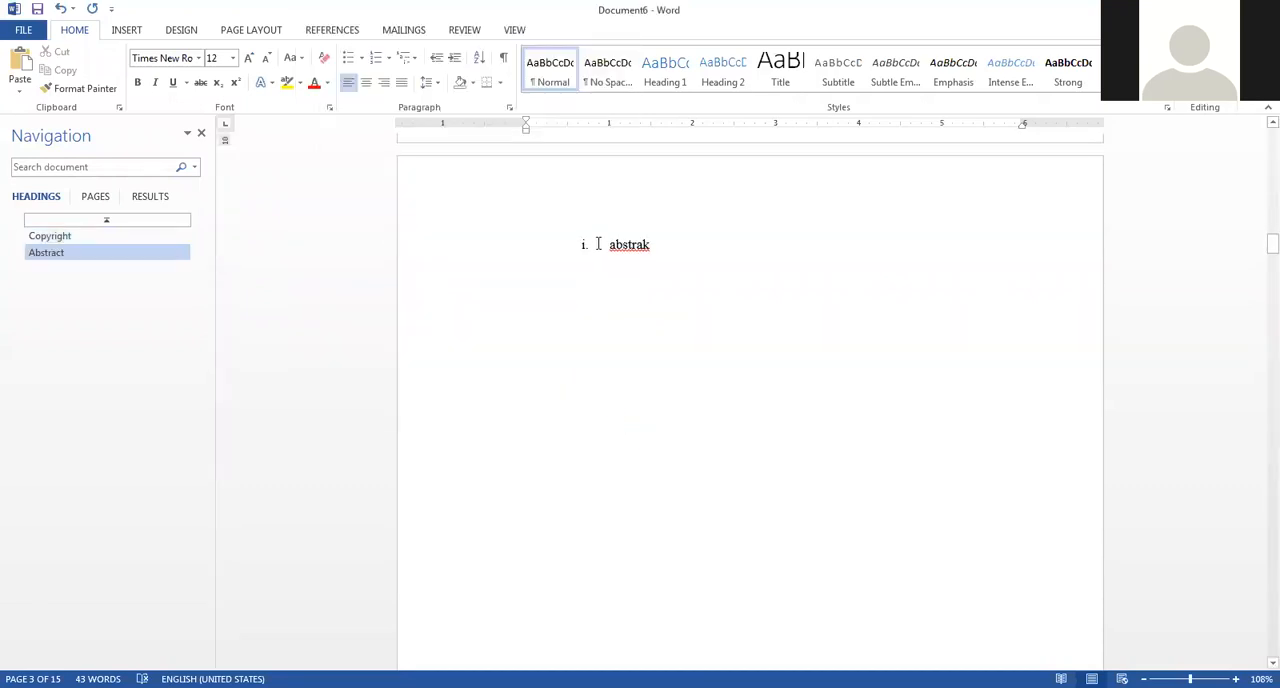
click(590, 245)
key(BackSpace)
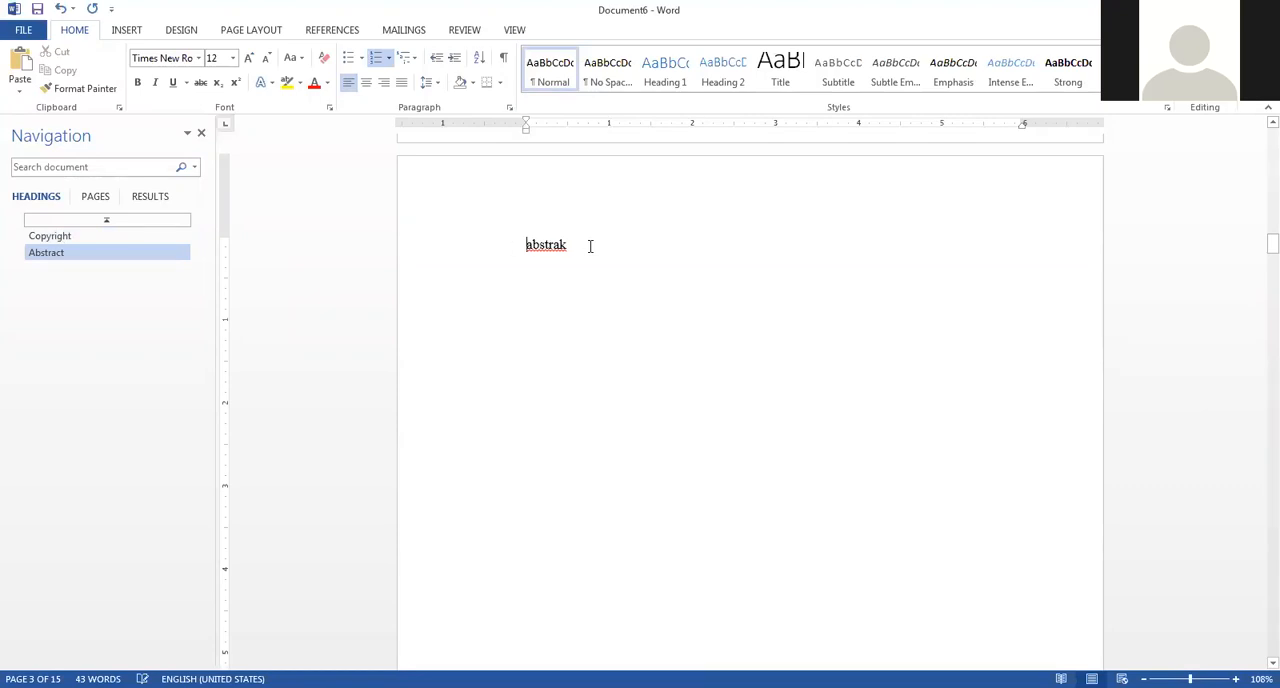
key(shift+F3)
Set the outline level of the "Abstrak" title paragraph to Level 1.
click(509, 111)
click(448, 100)
click(415, 127)
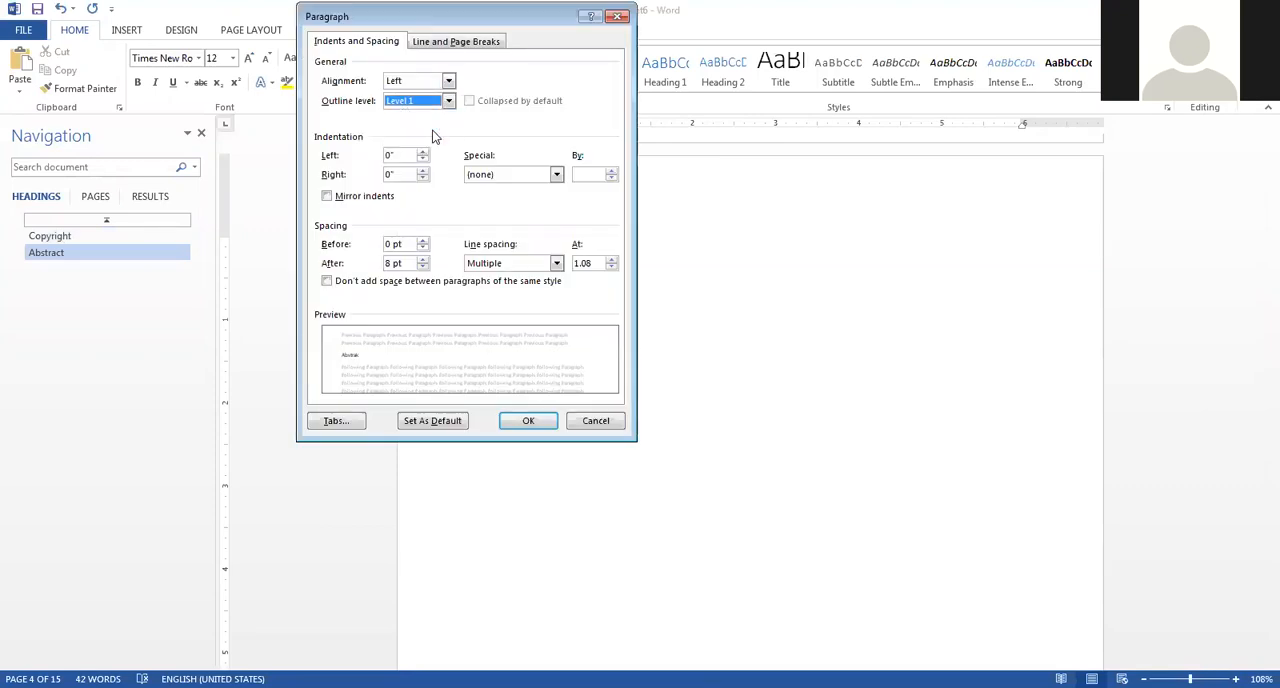
click(524, 424)
Remove the list number from the "acknowledgement" title and capitalize it as "Acknowledgement".
scroll(575, 400, down, 5)
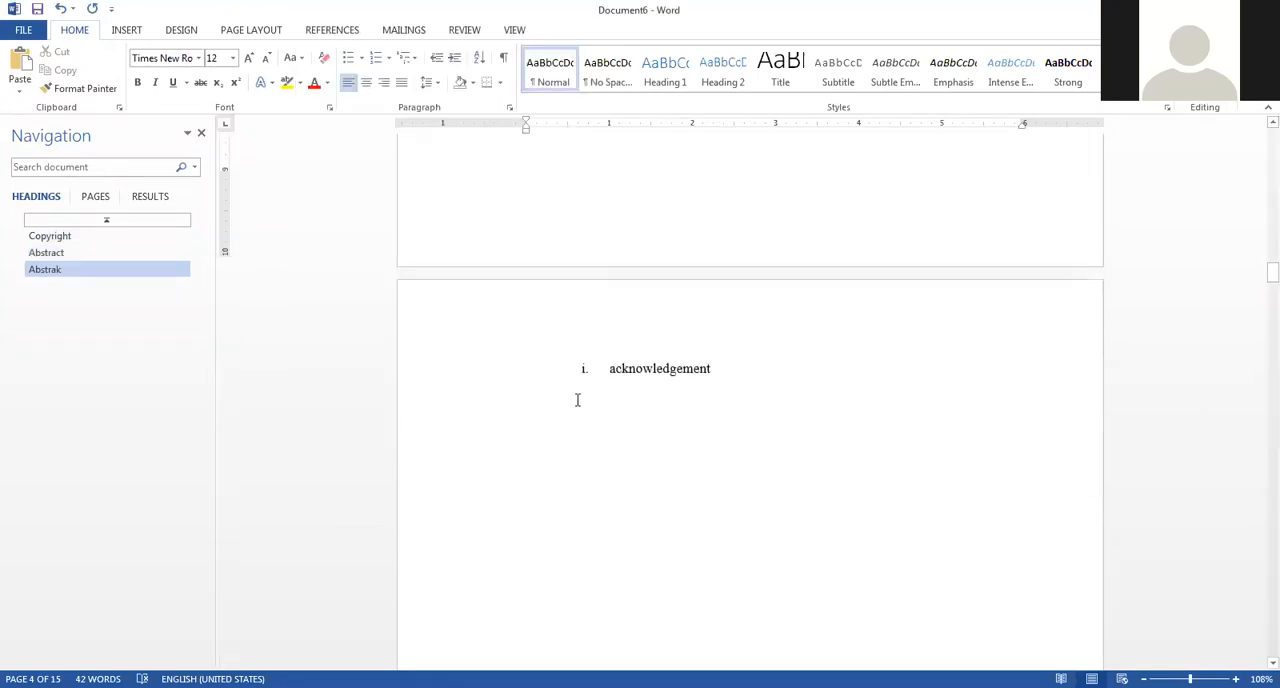
click(596, 354)
key(BackSpace)
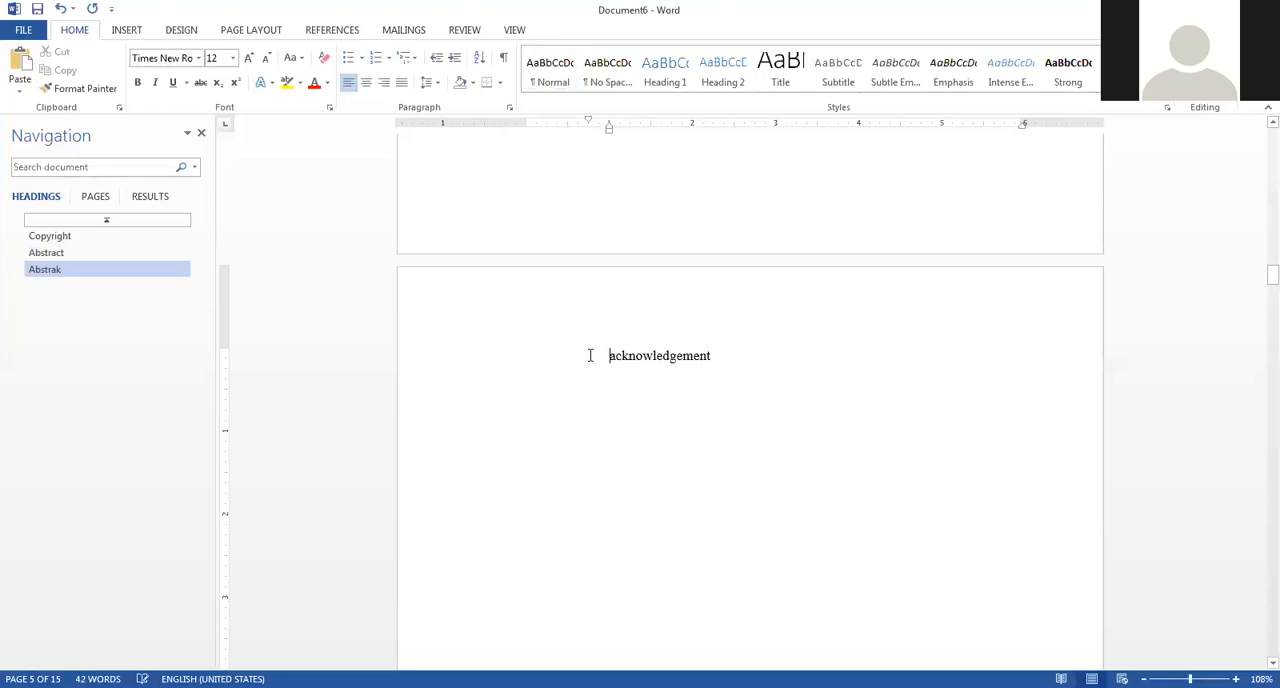
key(Delete)
text(A)
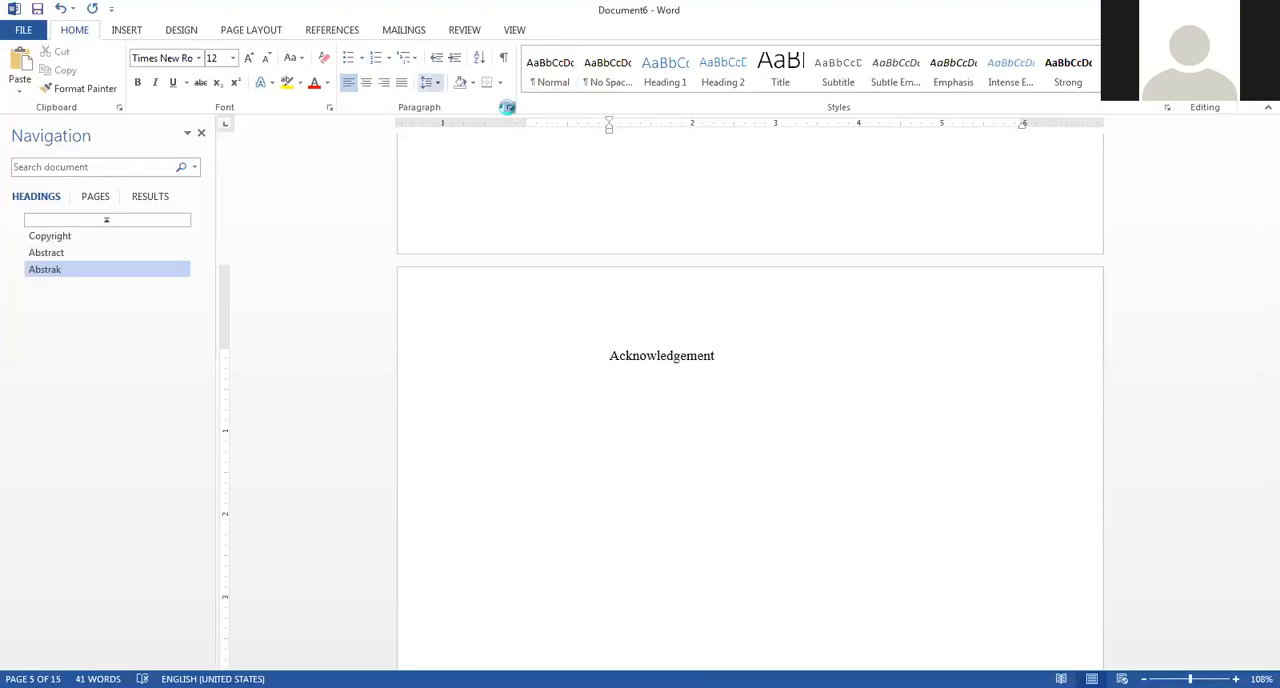
Set the outline level of the "Acknowledgement" title paragraph to Level 1.
click(508, 107)
click(440, 101)
click(405, 122)
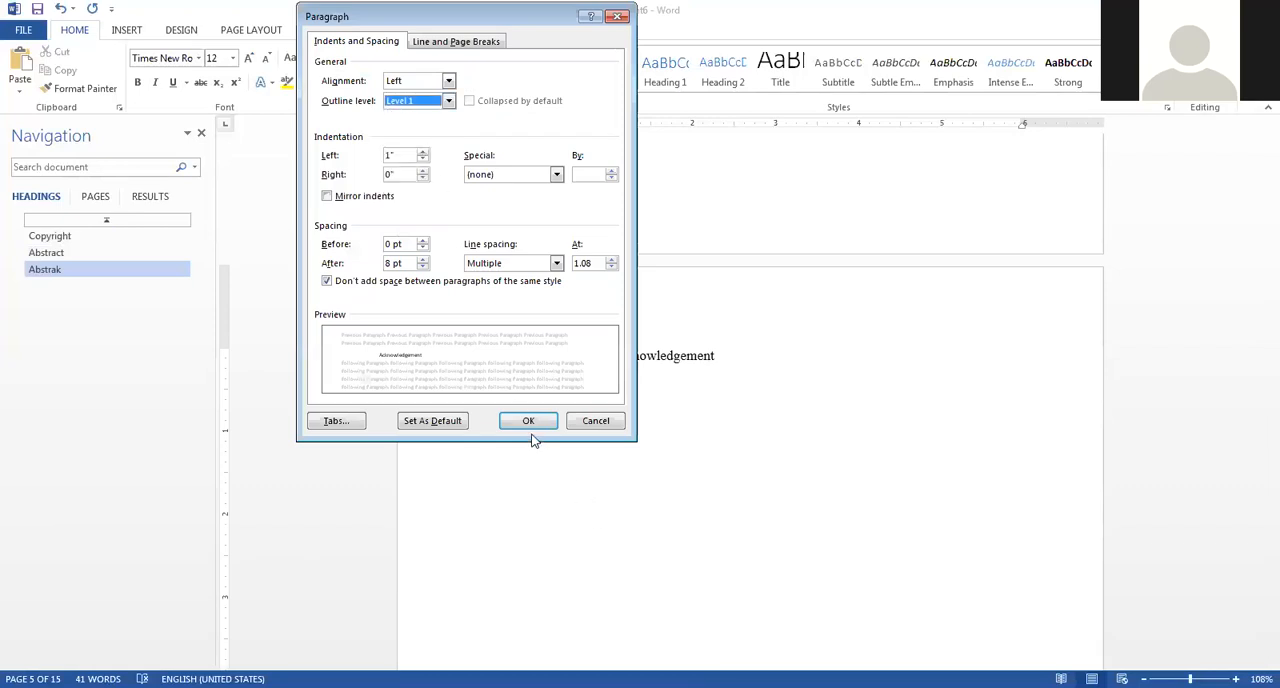
click(528, 421)
Remove the list number from the "Table of content" title and set its outline level to Level 1.
scroll(717, 560, down, 15)
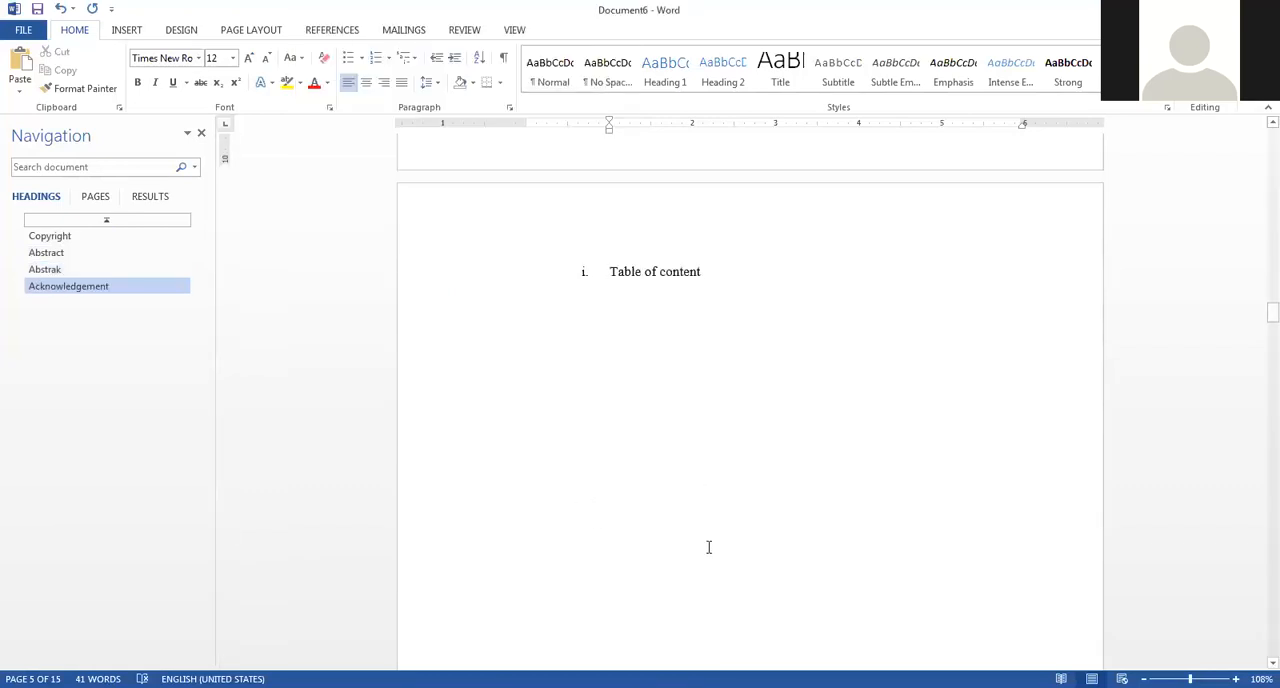
click(596, 265)
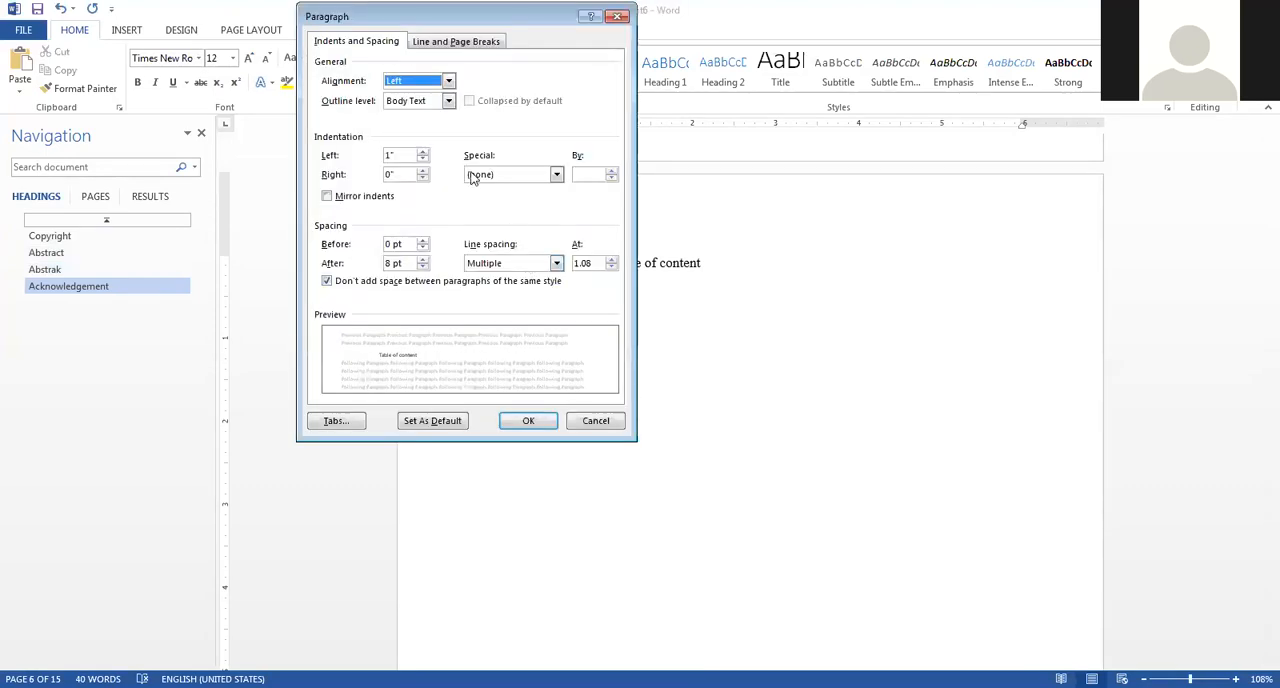
click(446, 101)
click(428, 125)
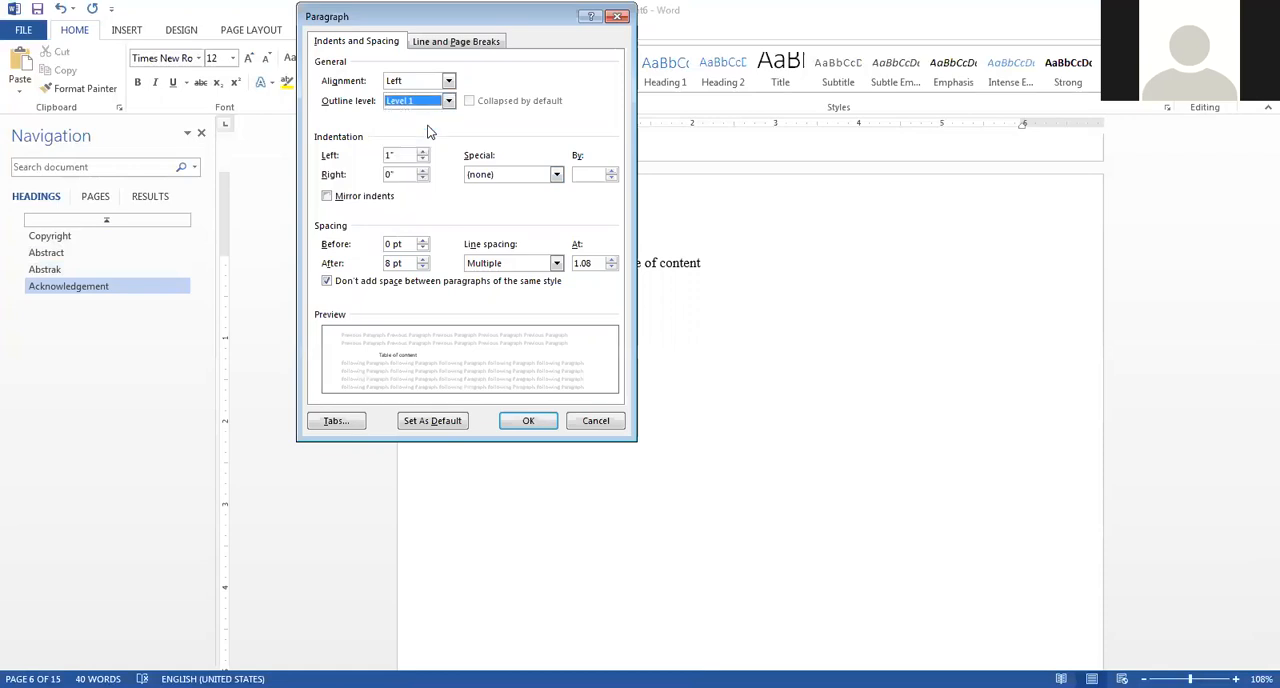
click(525, 423)
Delete the blank pages between the "Table of content" and "List of tables" pages.
scroll(580, 438, down, 15)
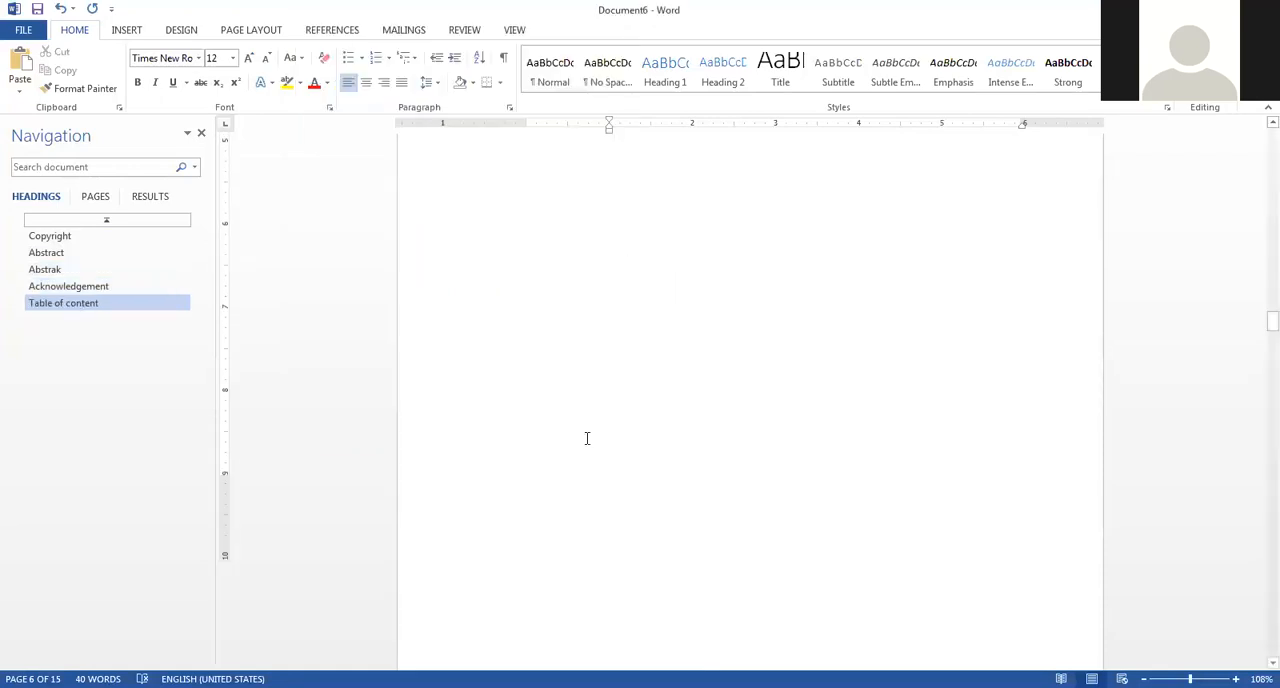
scroll(592, 428, up, 2)
scroll(597, 424, down, 2)
scroll(600, 424, up, 1)
scroll(600, 424, up, 2)
scroll(600, 428, down, 20)
scroll(600, 428, up, 15)
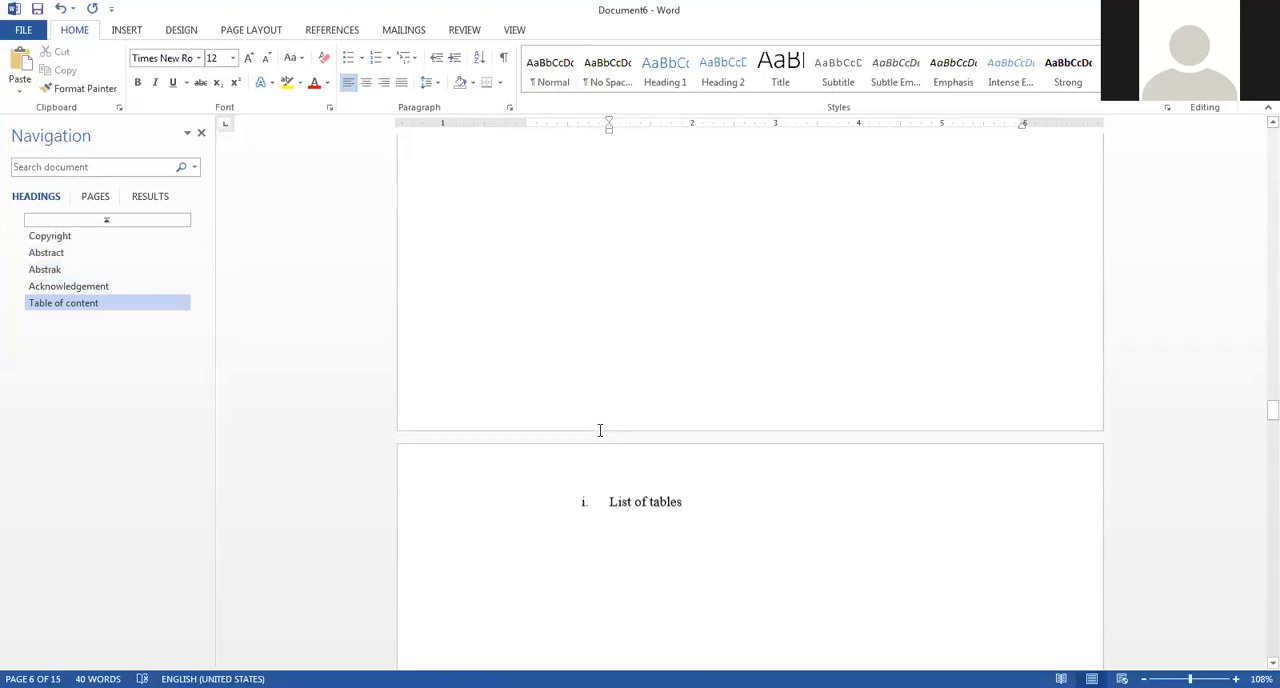
scroll(621, 416, up, 20)
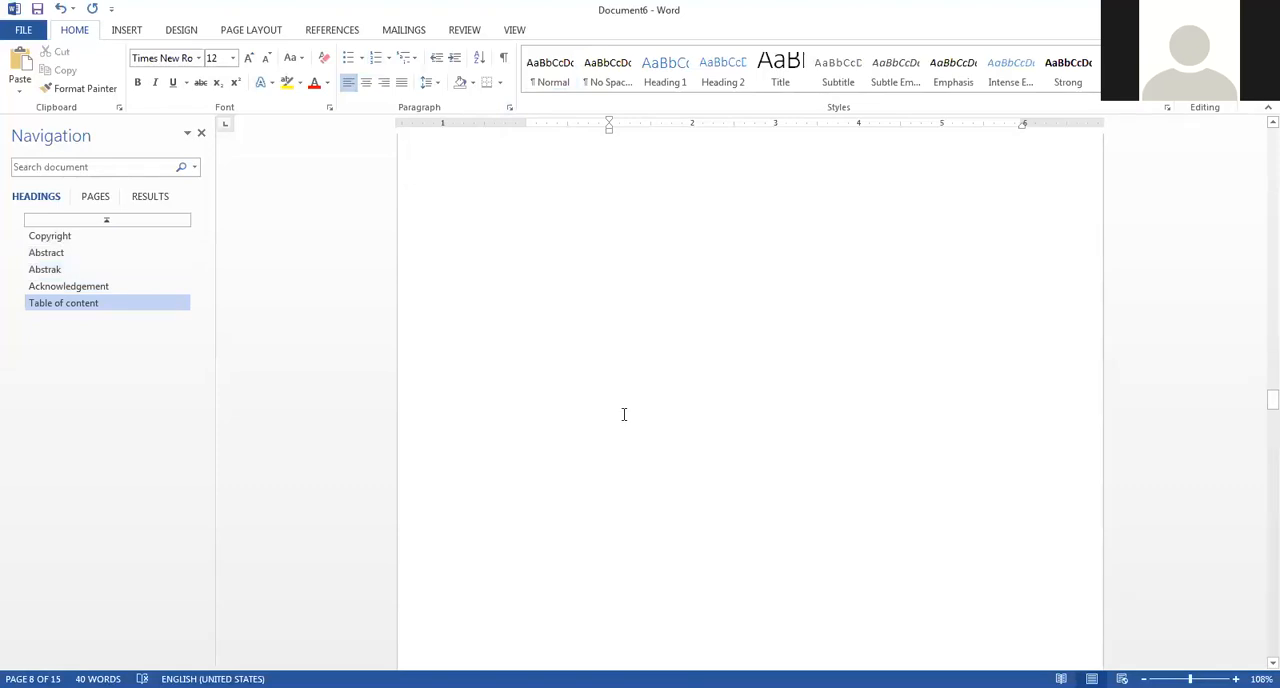
scroll(586, 371, down, 1)
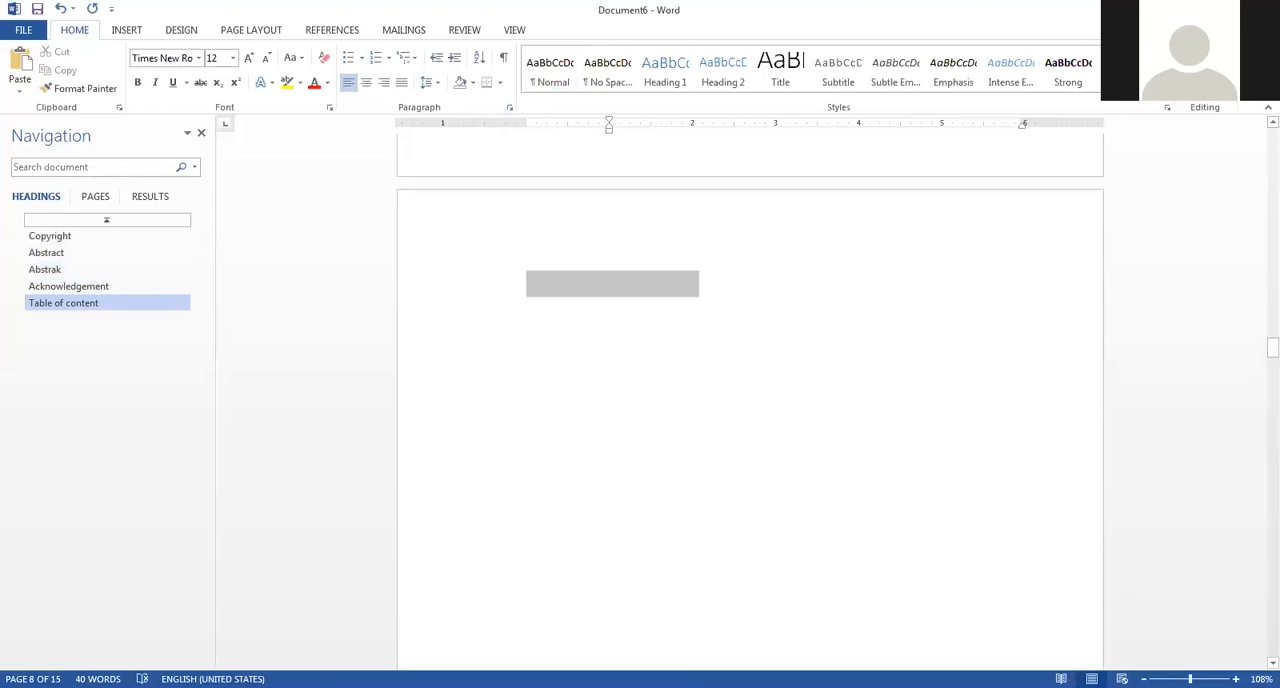
scroll(668, 517, up, 2)
scroll(668, 517, down, 8)
scroll(609, 357, down, 2)
double_click(617, 428)
key(BackSpace)
Remove the list number from the "List of tables" title and set its outline level to Level 1.
scroll(619, 427, up, 8)
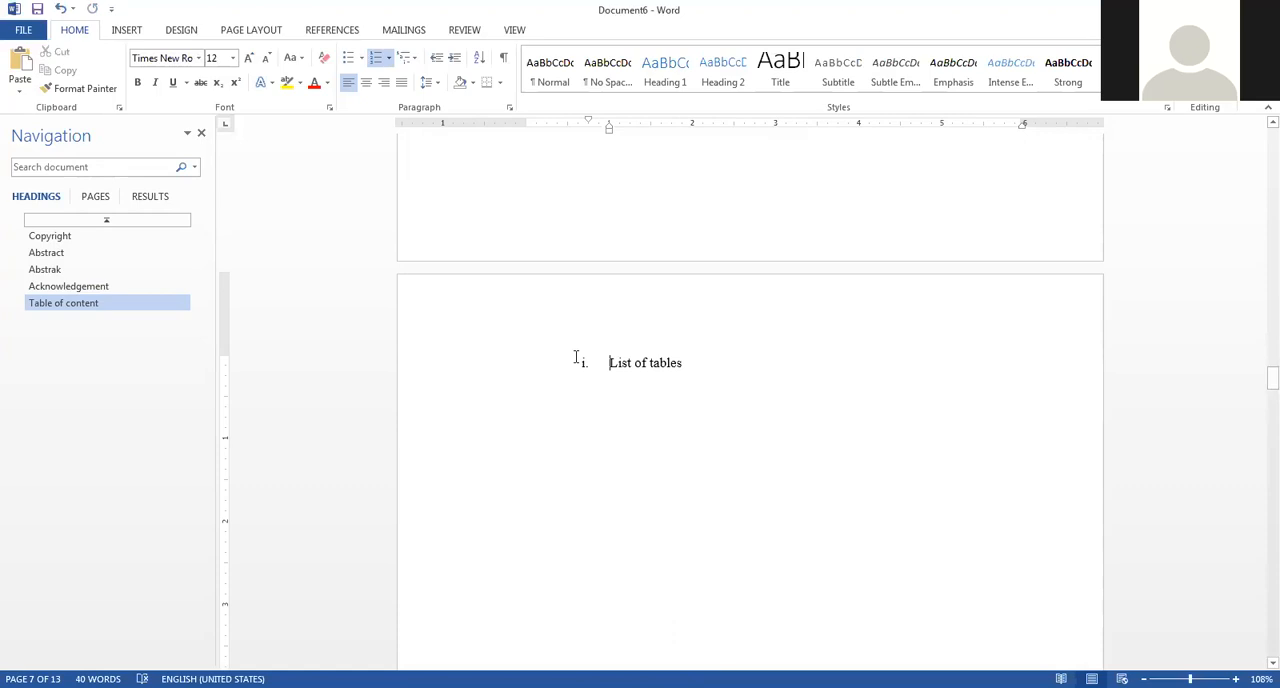
key(BackSpace)
click(448, 100)
click(426, 122)
click(528, 421)
Remove the list number from the "List of figures" title and set its outline level to Level 1.
scroll(620, 375, down, 10)
click(607, 184)
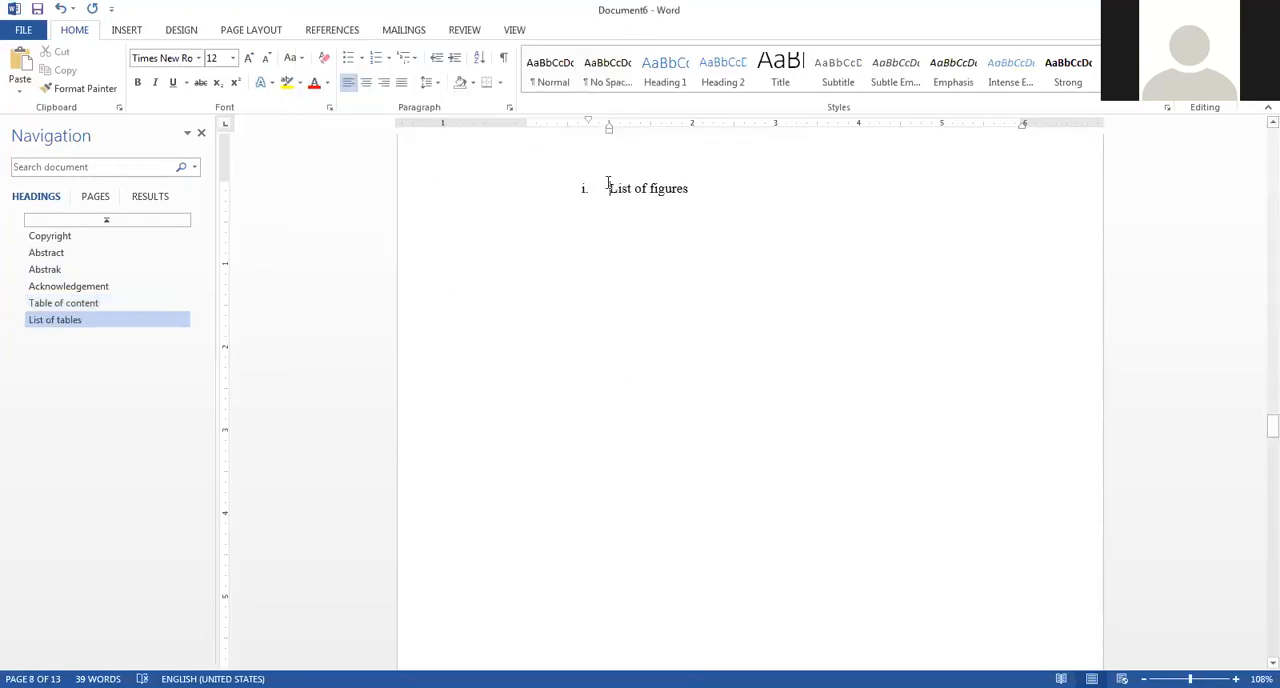
click(509, 107)
click(428, 101)
click(428, 126)
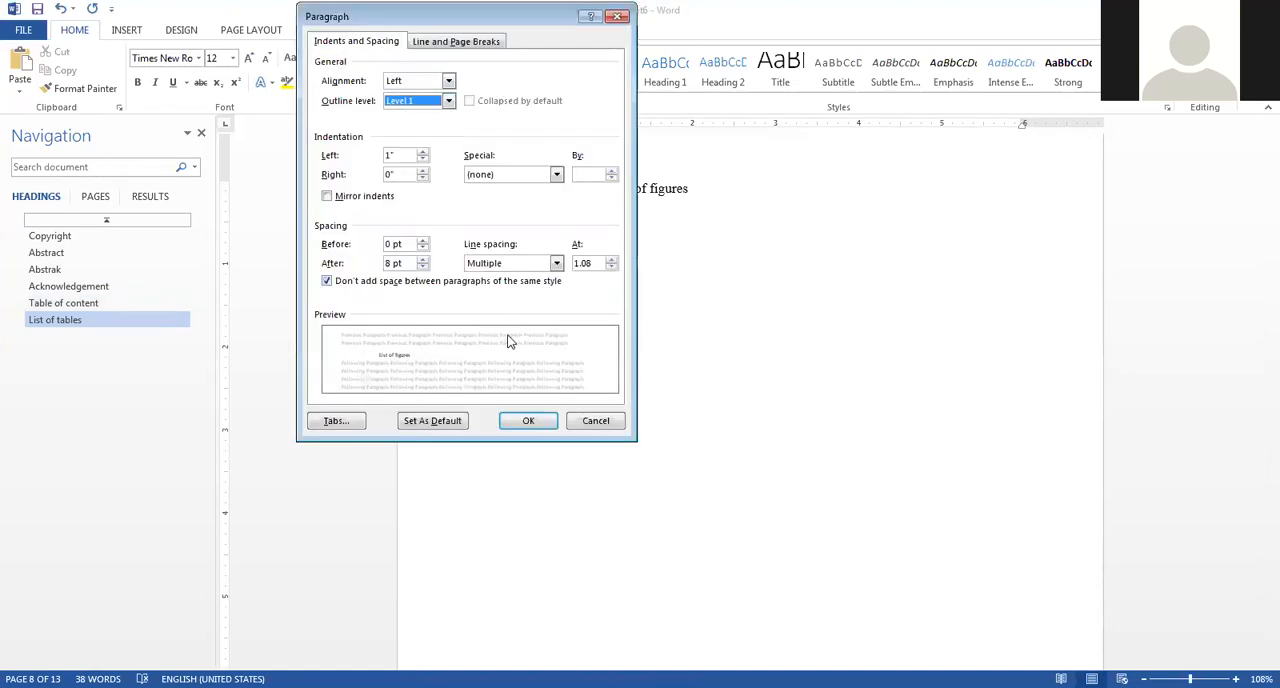
click(529, 424)
Remove the list number from the "List of equations (if any)" title and set its outline level to Level 1.
scroll(589, 368, down, 10)
click(582, 177)
click(609, 177)
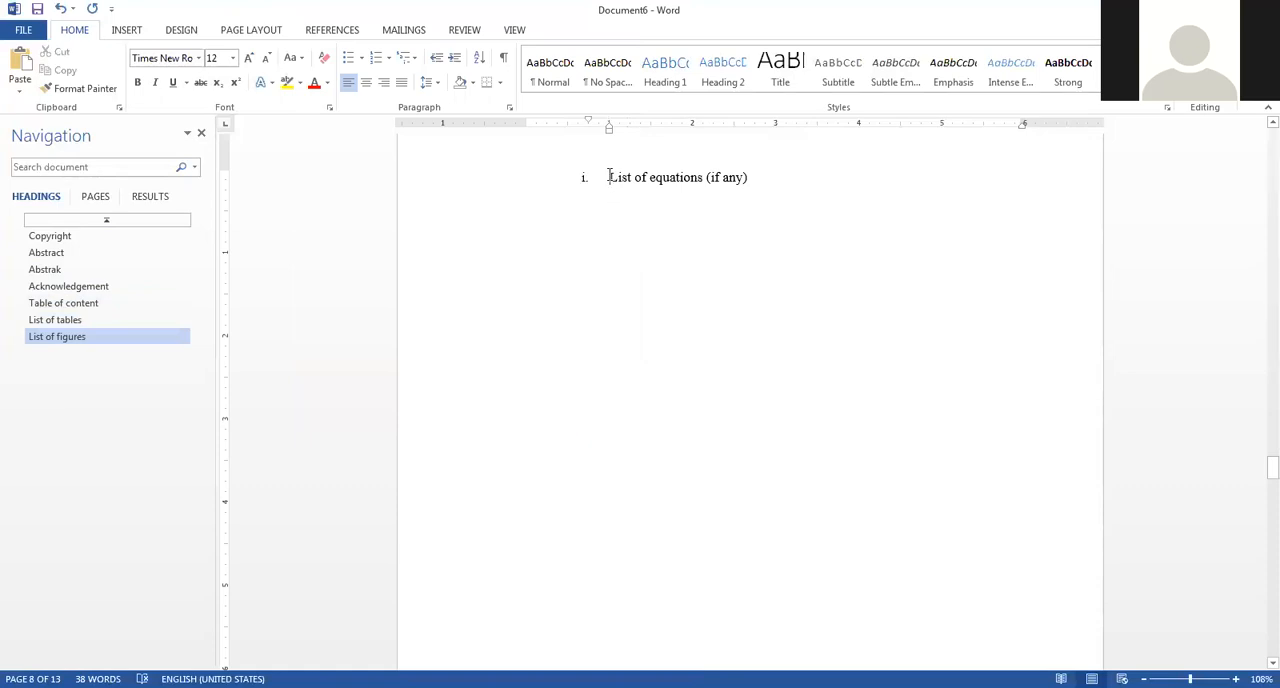
key(BackSpace)
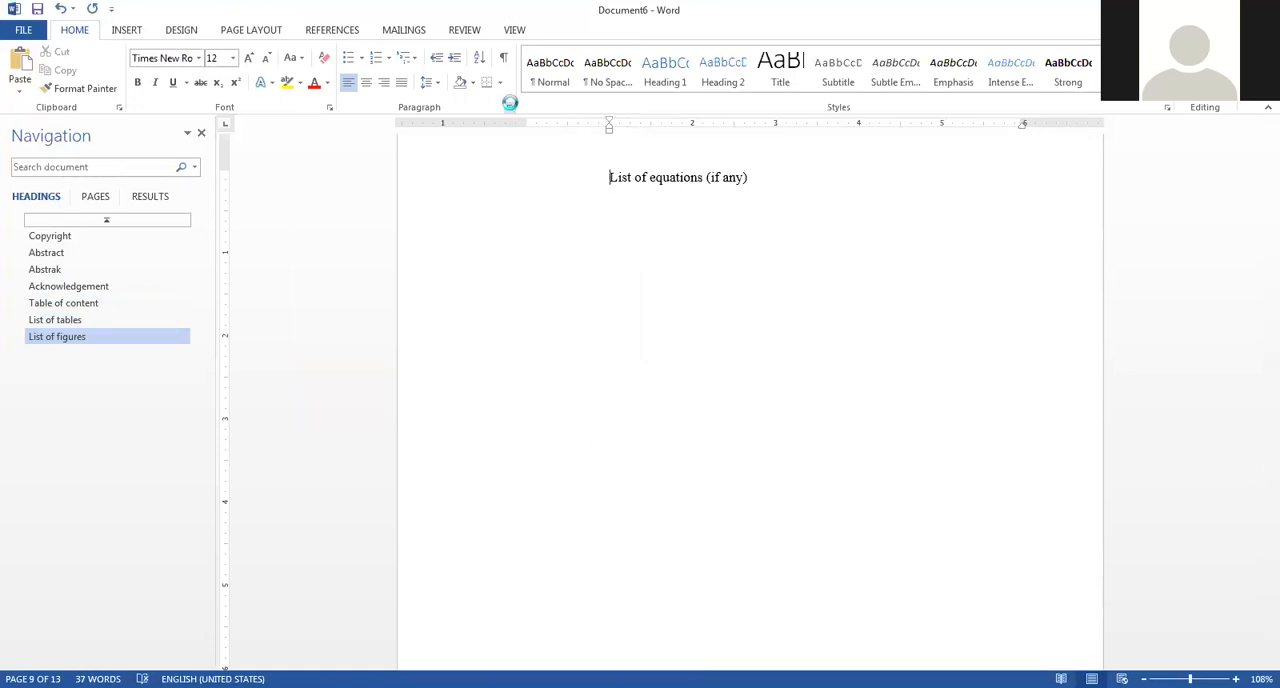
click(510, 107)
click(447, 100)
click(414, 117)
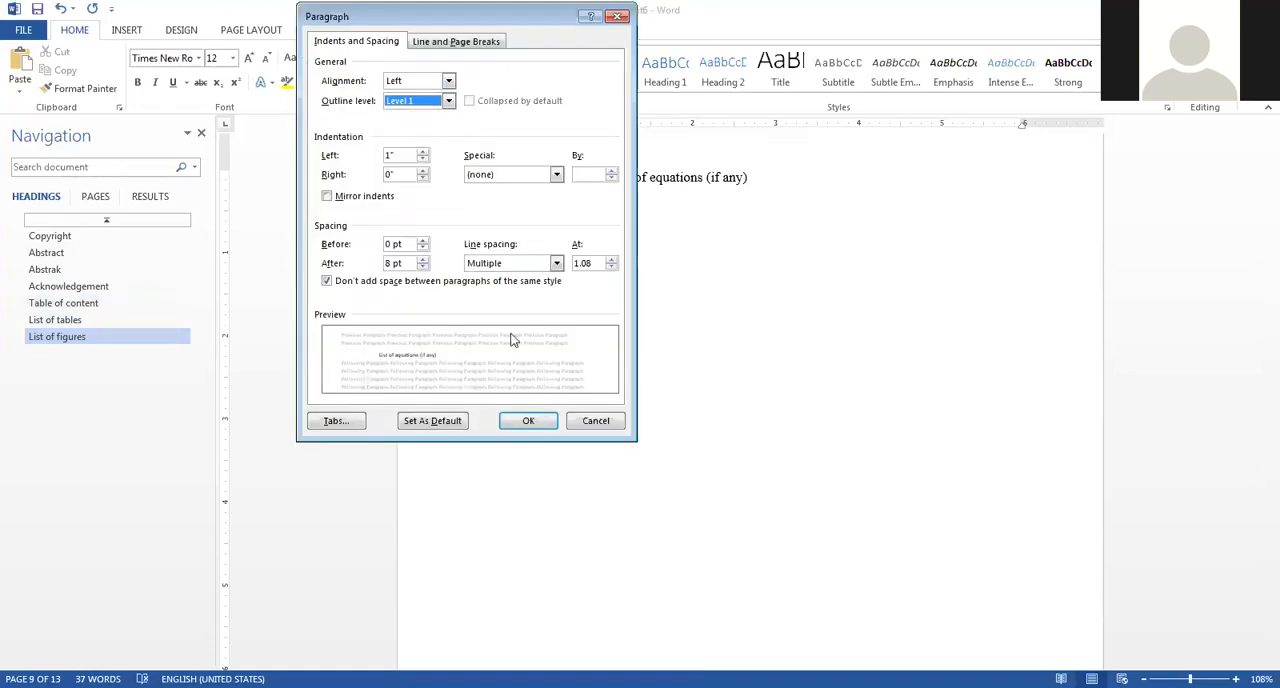
click(533, 421)
Remove the list number from the "List of abbreviations" title and set its outline level to Level 1.
scroll(720, 428, down, 3)
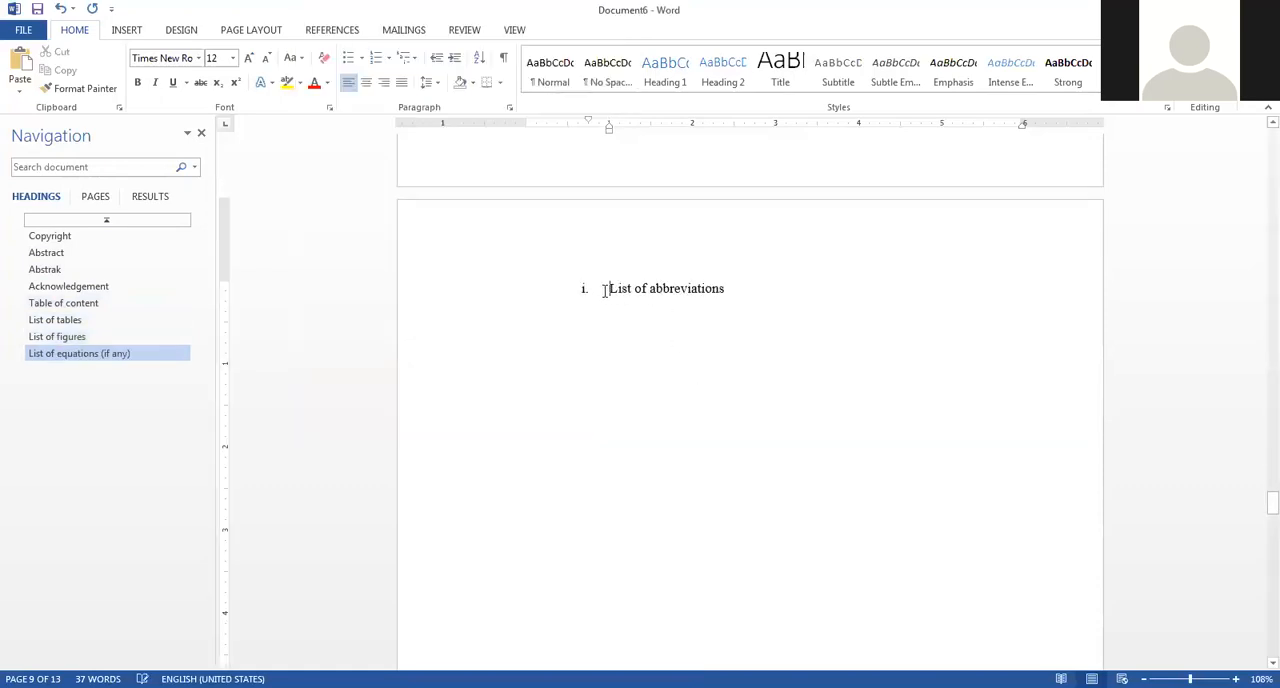
click(509, 106)
click(421, 104)
click(414, 117)
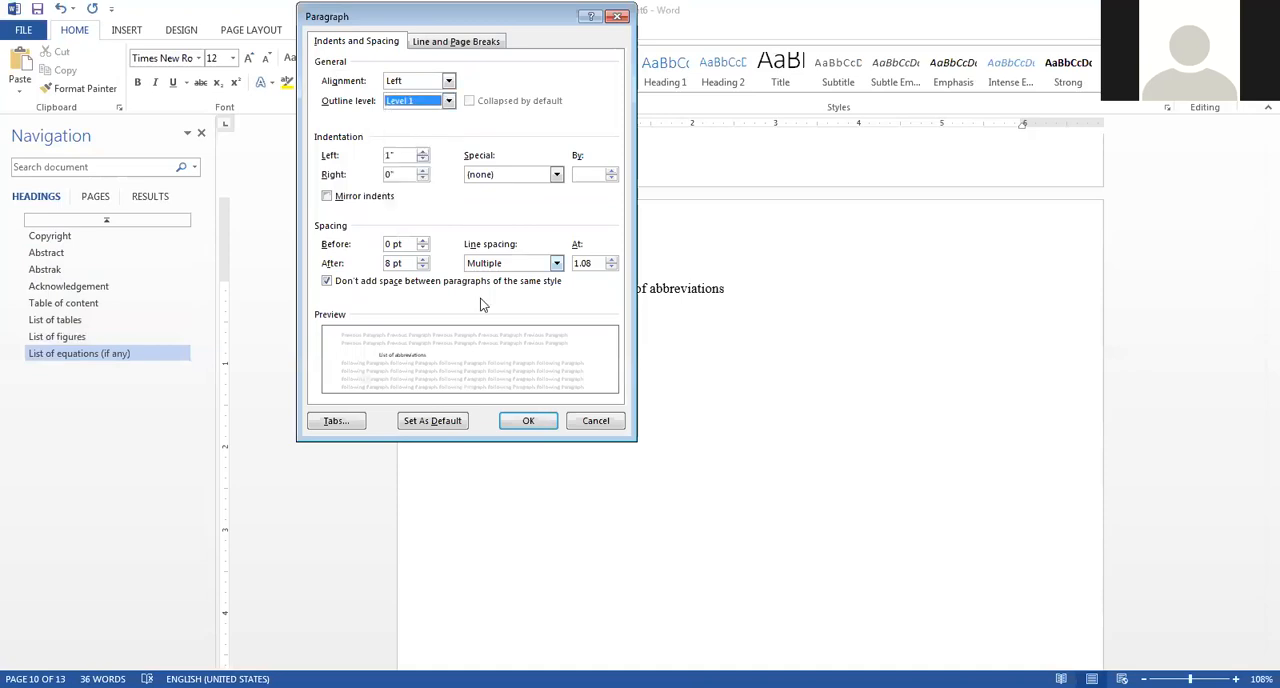
click(527, 421)
Remove the list number from the "Chapter 1 –Introduction" title and set its outline level to Level 1.
scroll(854, 363, down, 4)
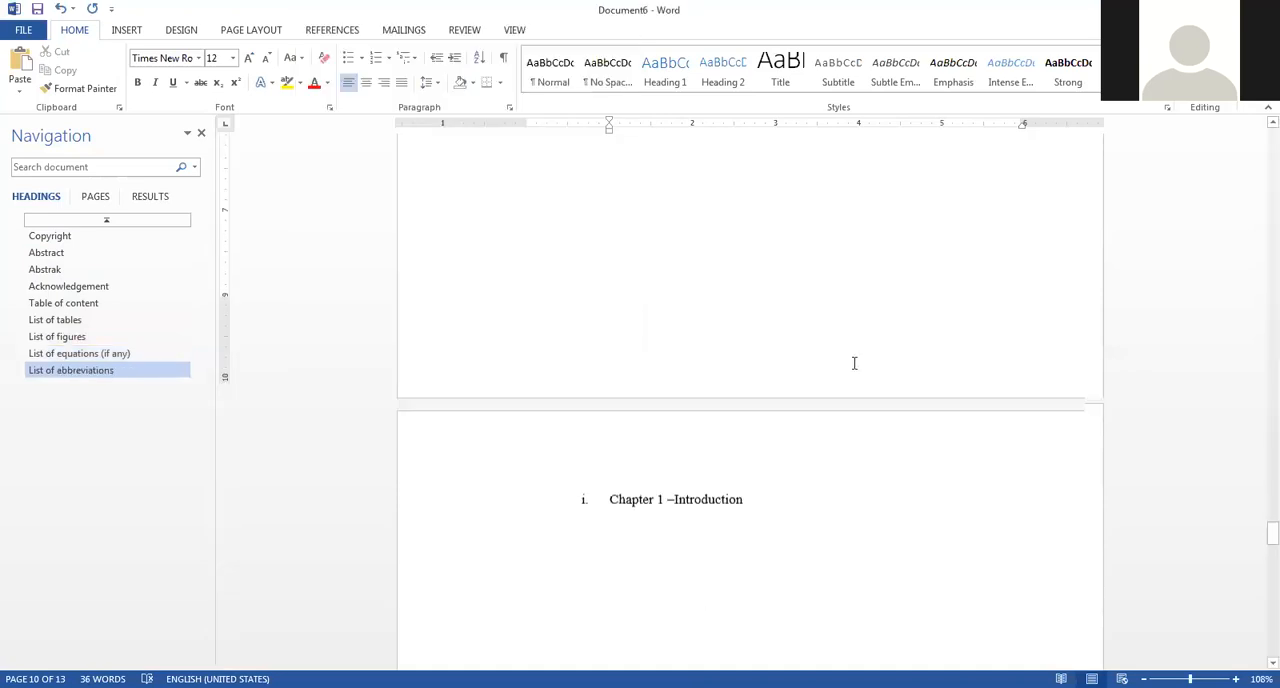
click(606, 320)
key(BackSpace)
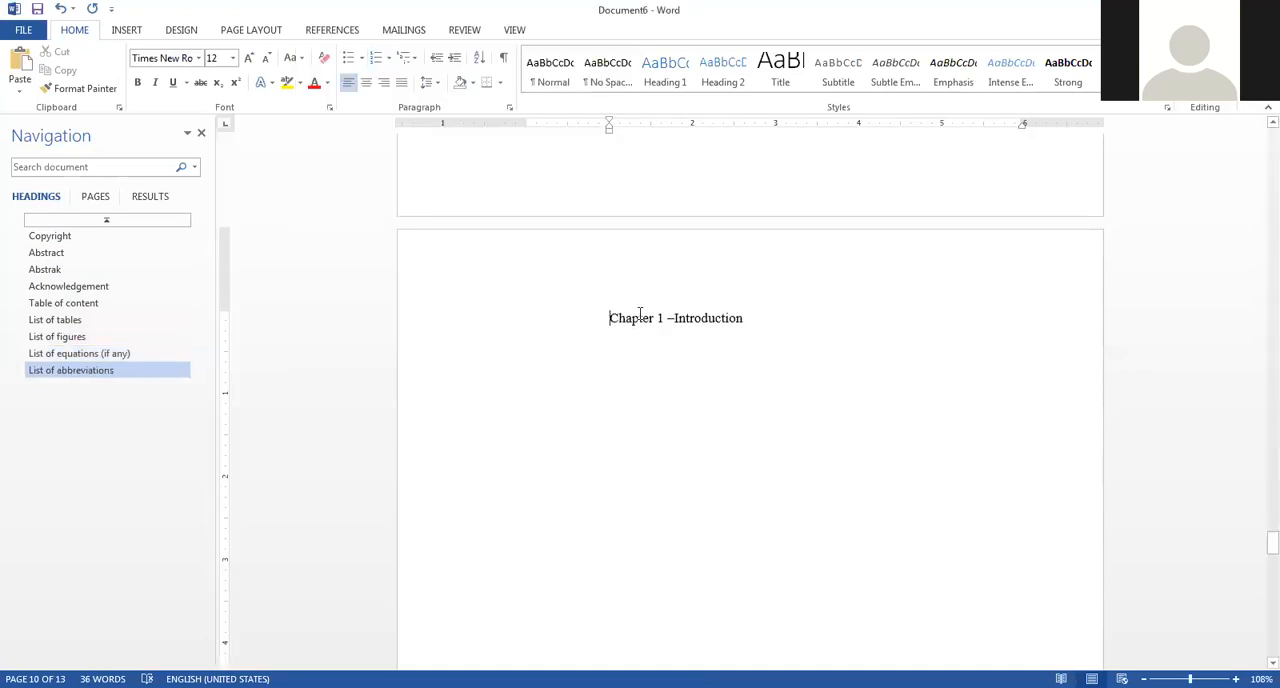
click(510, 108)
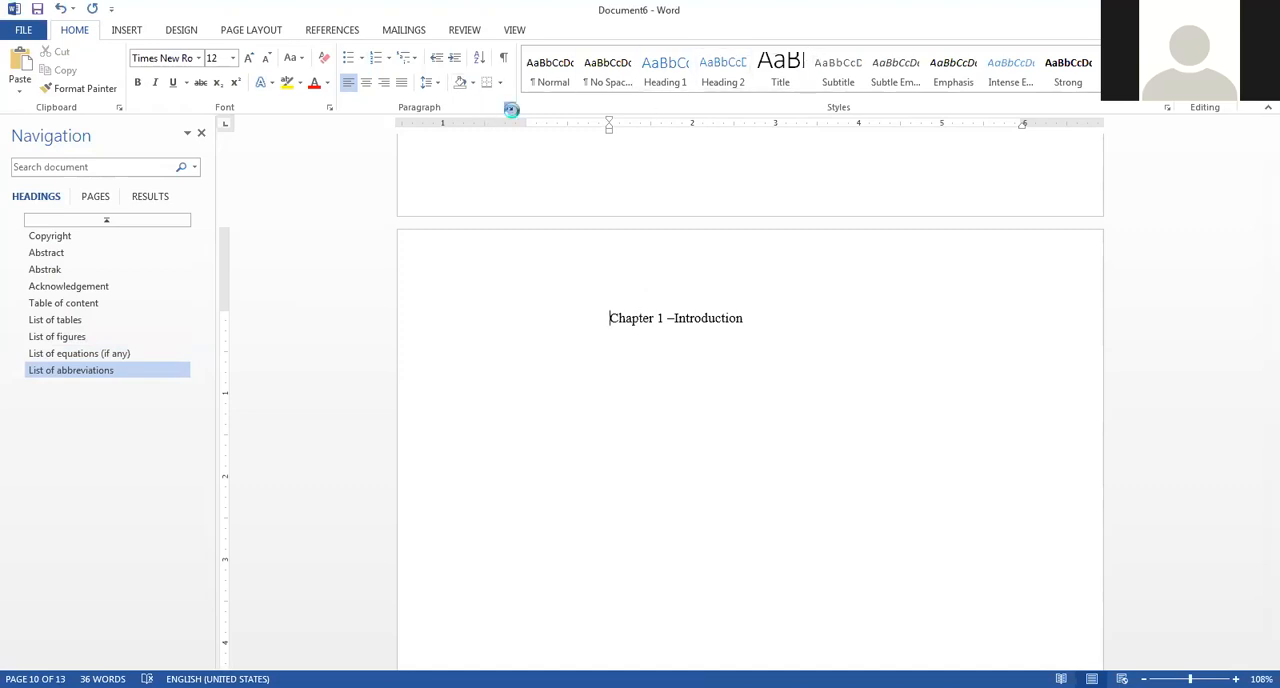
click(447, 100)
click(420, 118)
click(529, 421)
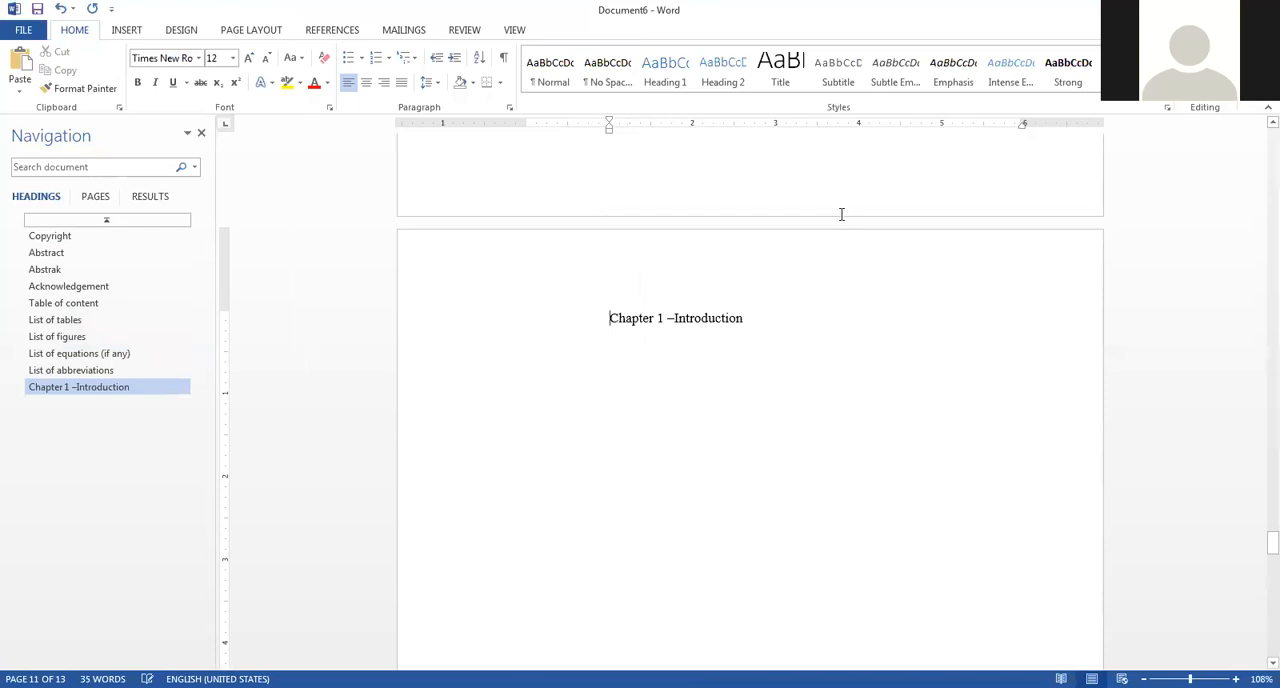
Delete the dash in the chapter title and split it into two lines, "Chapter 1" and "Introduction".
key(BackSpace)
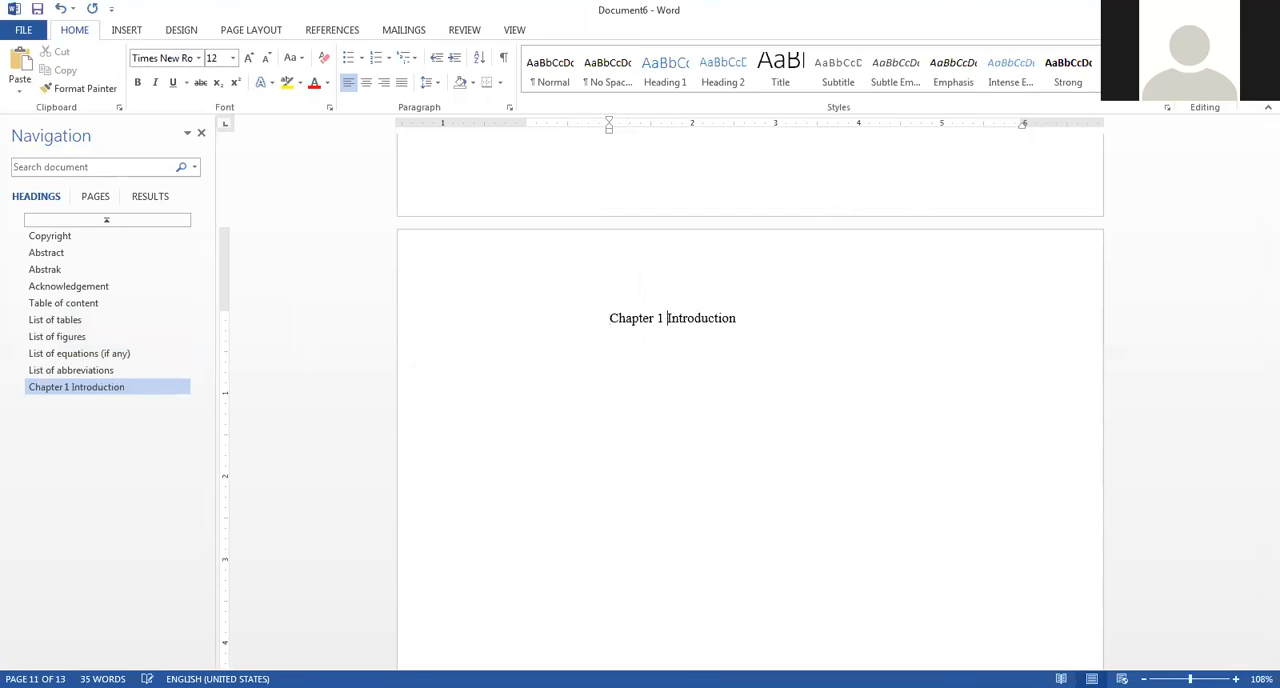
key(Return)
Set the whole document to 0 pt spacing before and after, double line spacing, and no space between paragraphs of the same style.
key(ctrl+a)
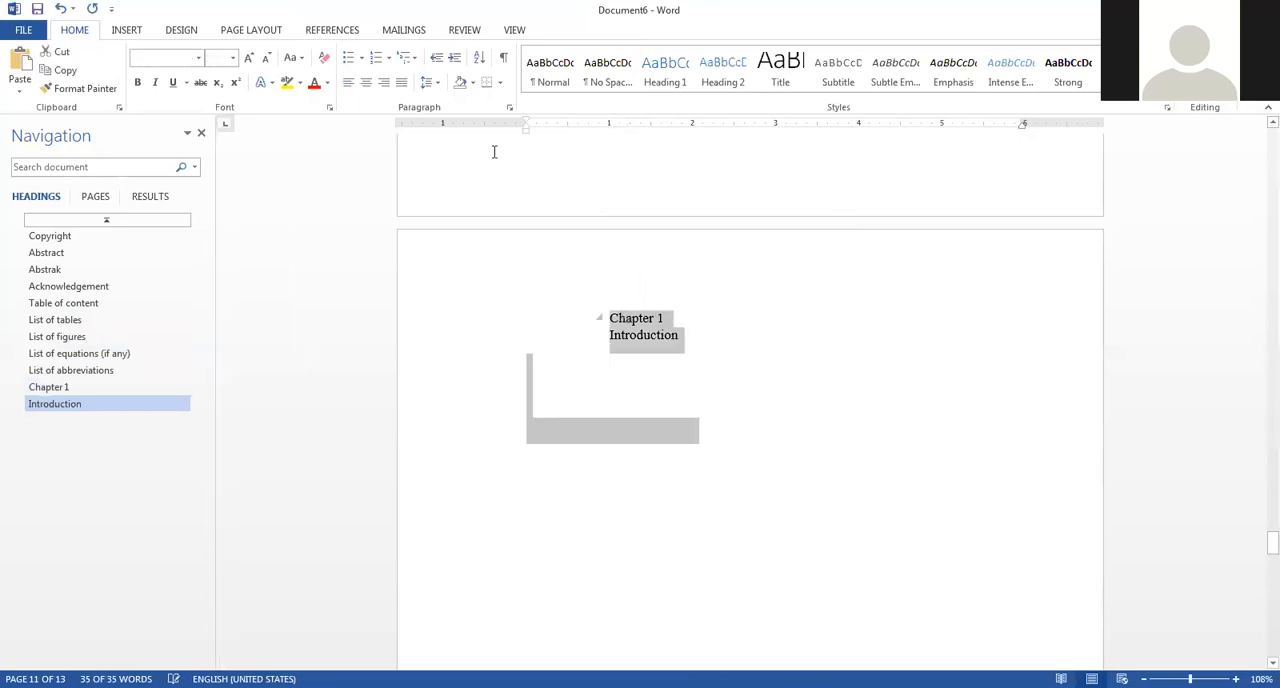
click(509, 107)
click(422, 267)
click(422, 248)
click(492, 264)
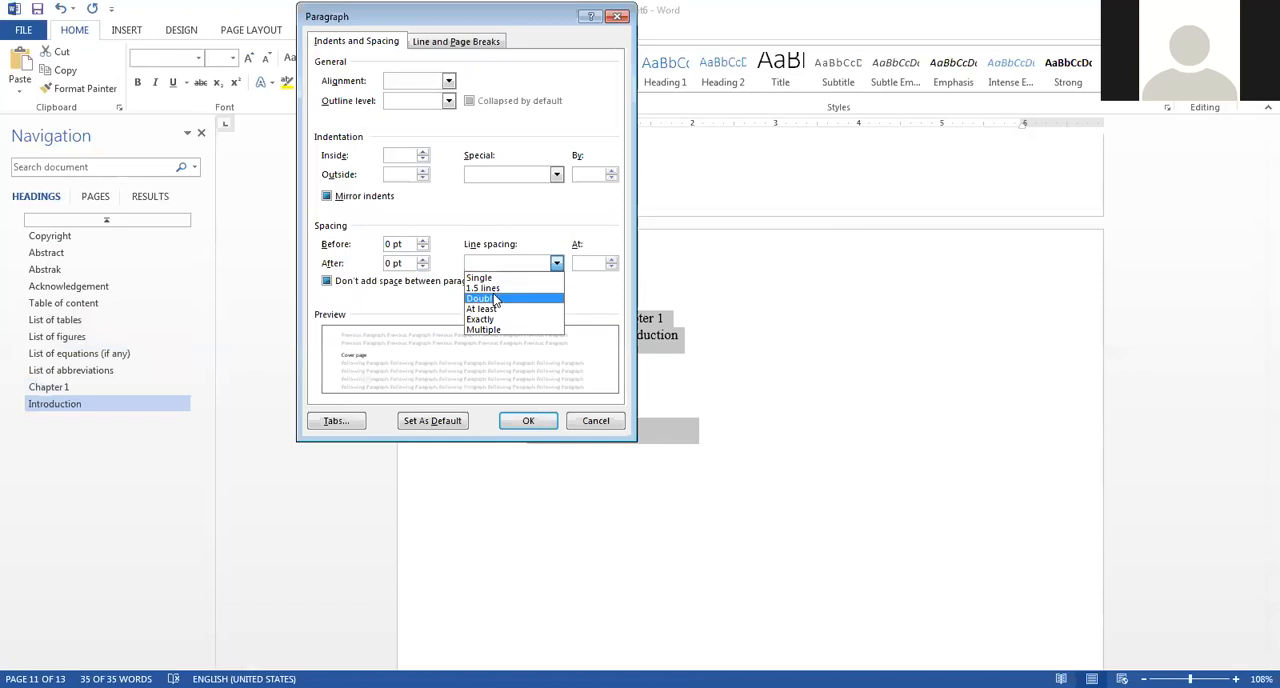
click(490, 298)
click(336, 281)
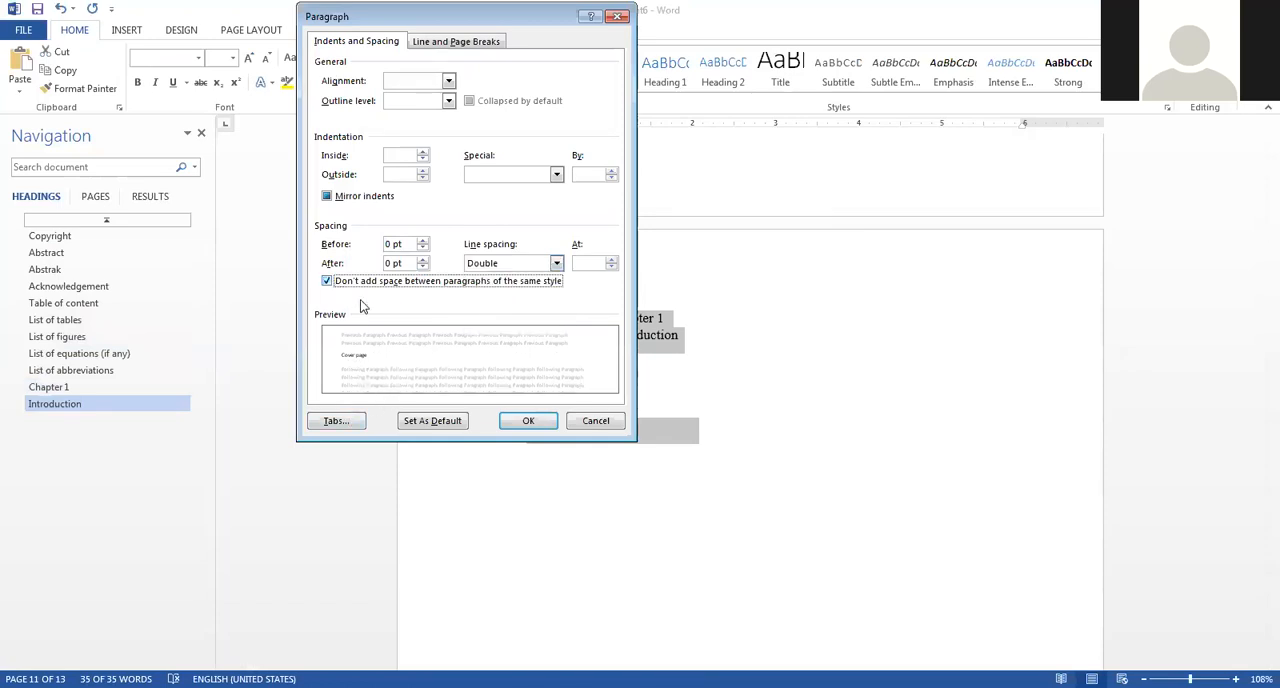
click(526, 420)
Center the "Chapter 1" and "Introduction" title lines and make them bold.
click(767, 358)
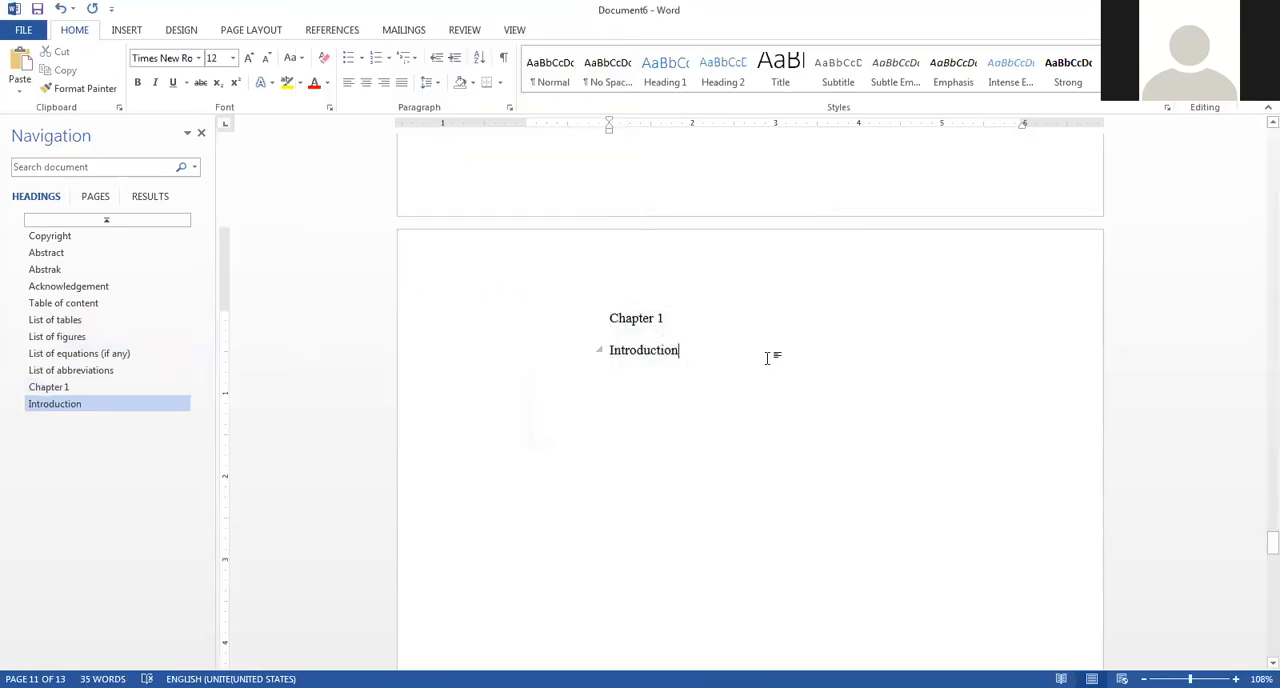
drag(674, 360, 601, 291)
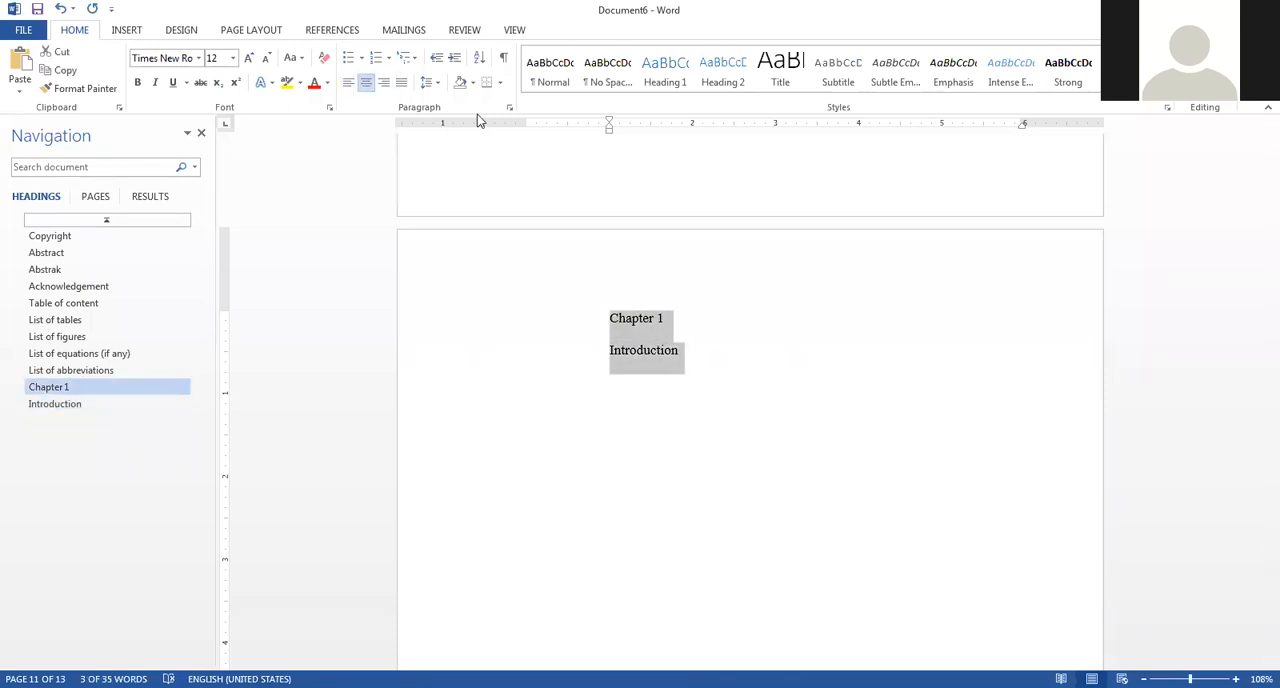
key(ctrl+b)
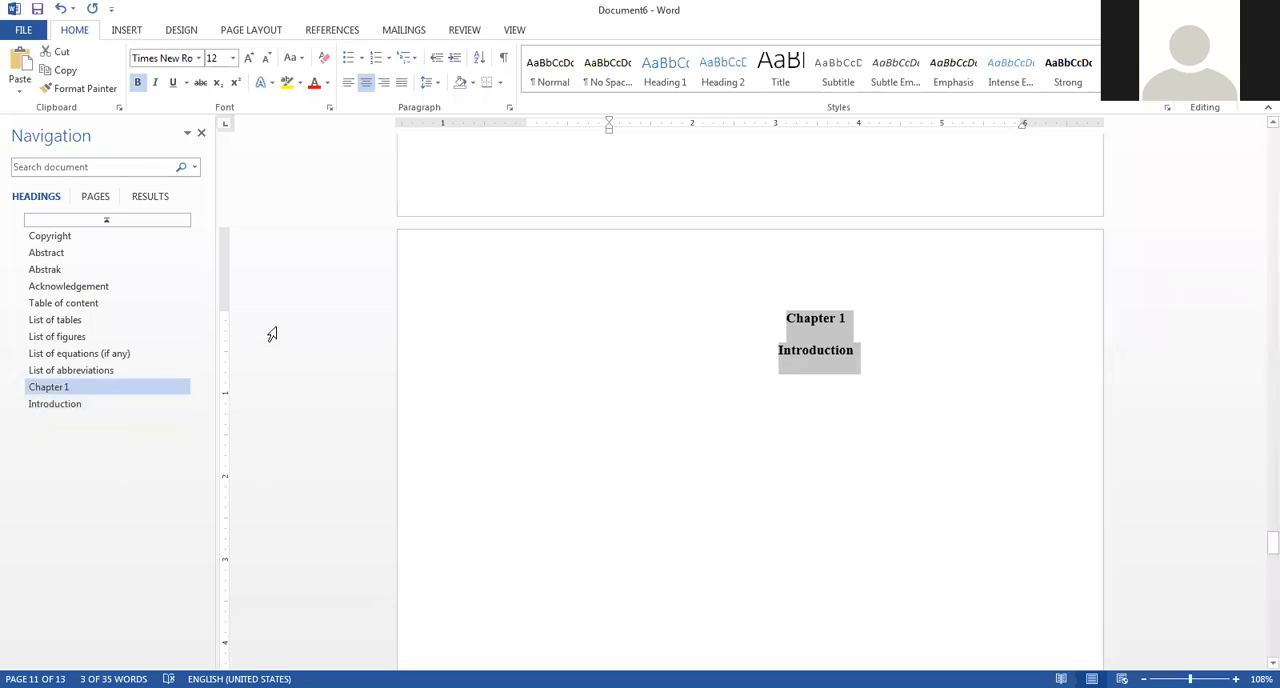
Set the outline level of the "Cover page" title on the first page to Level 1.
click(64, 238)
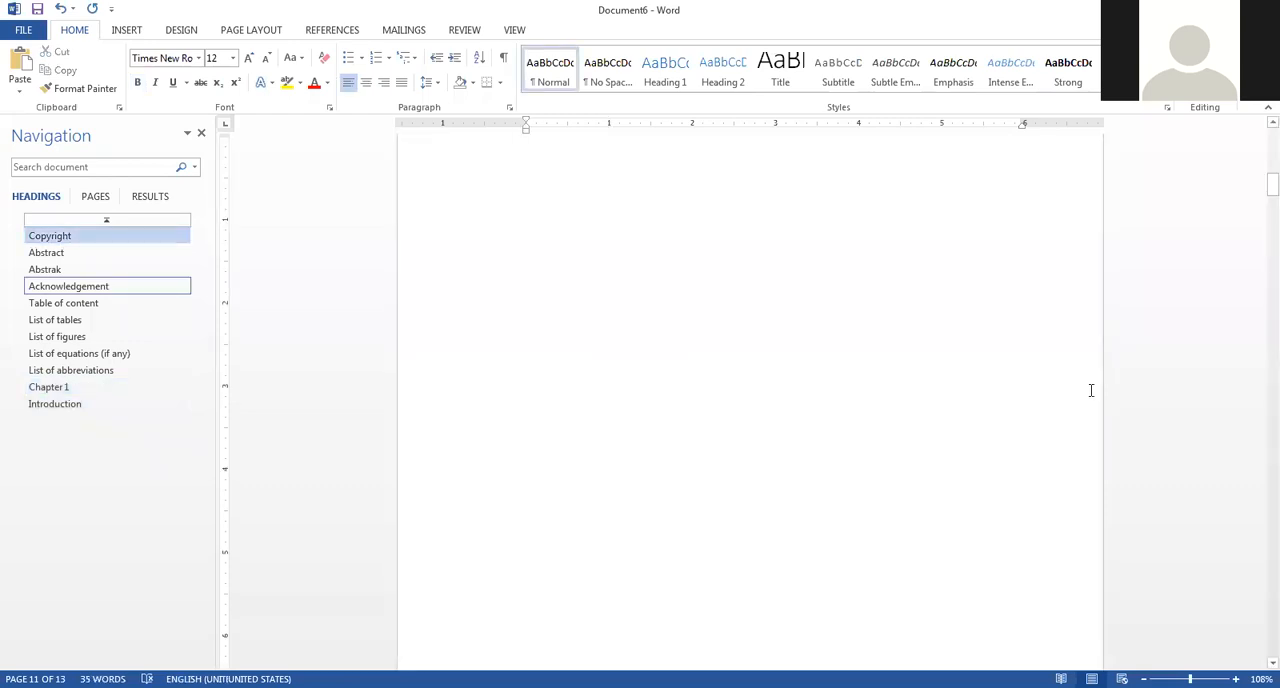
key(ctrl+Home)
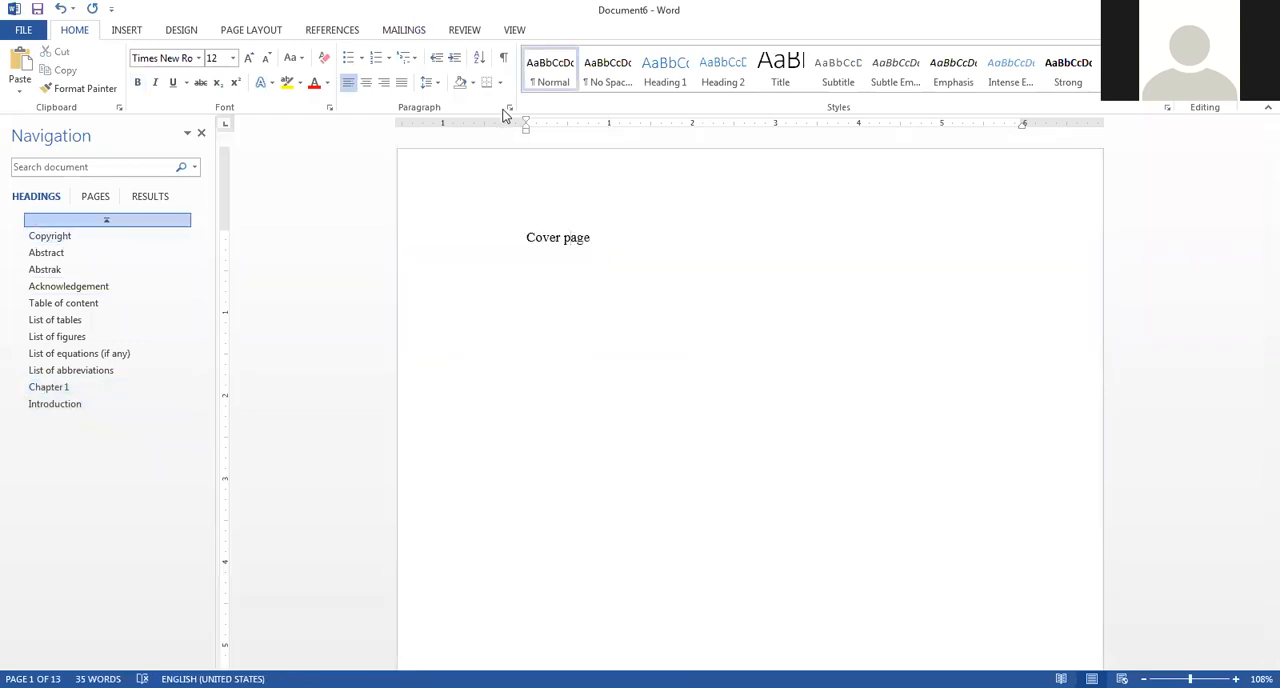
click(509, 108)
click(448, 100)
click(412, 127)
click(526, 421)
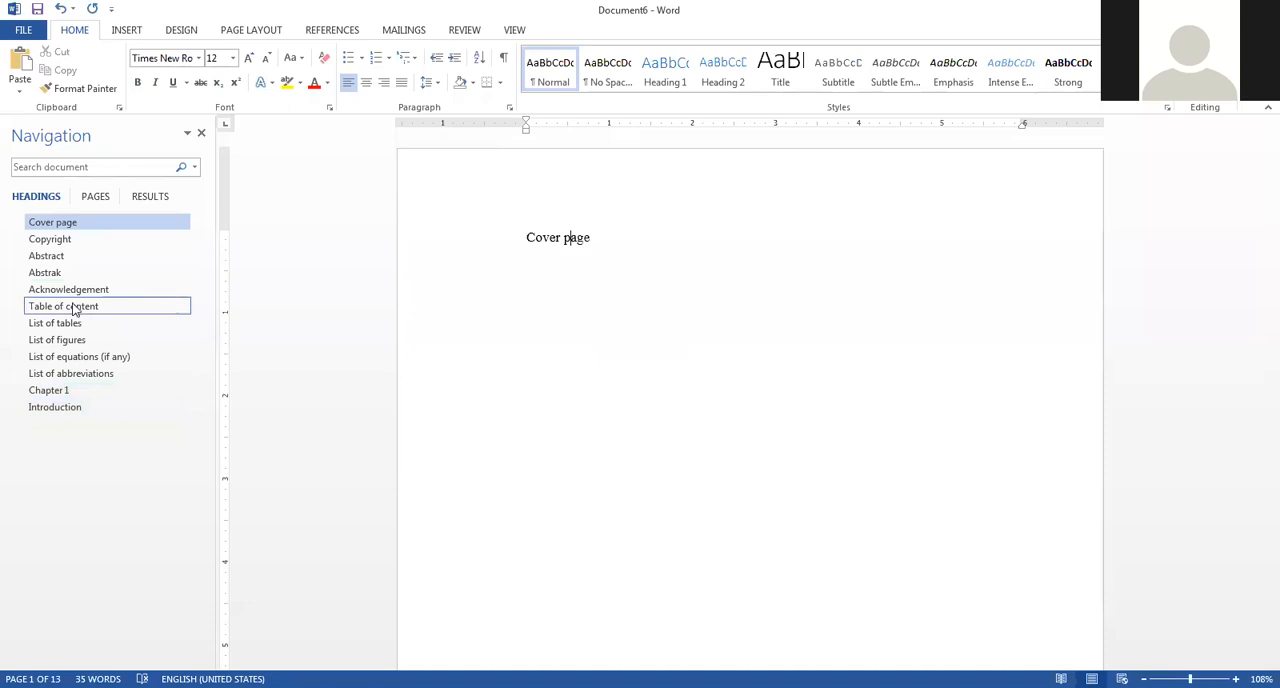
Below the Chapter 1 Introduction title, after a blank line, enter "Preamble – This chapter will discuss about background of study, statement of problem XXXX".
click(69, 391)
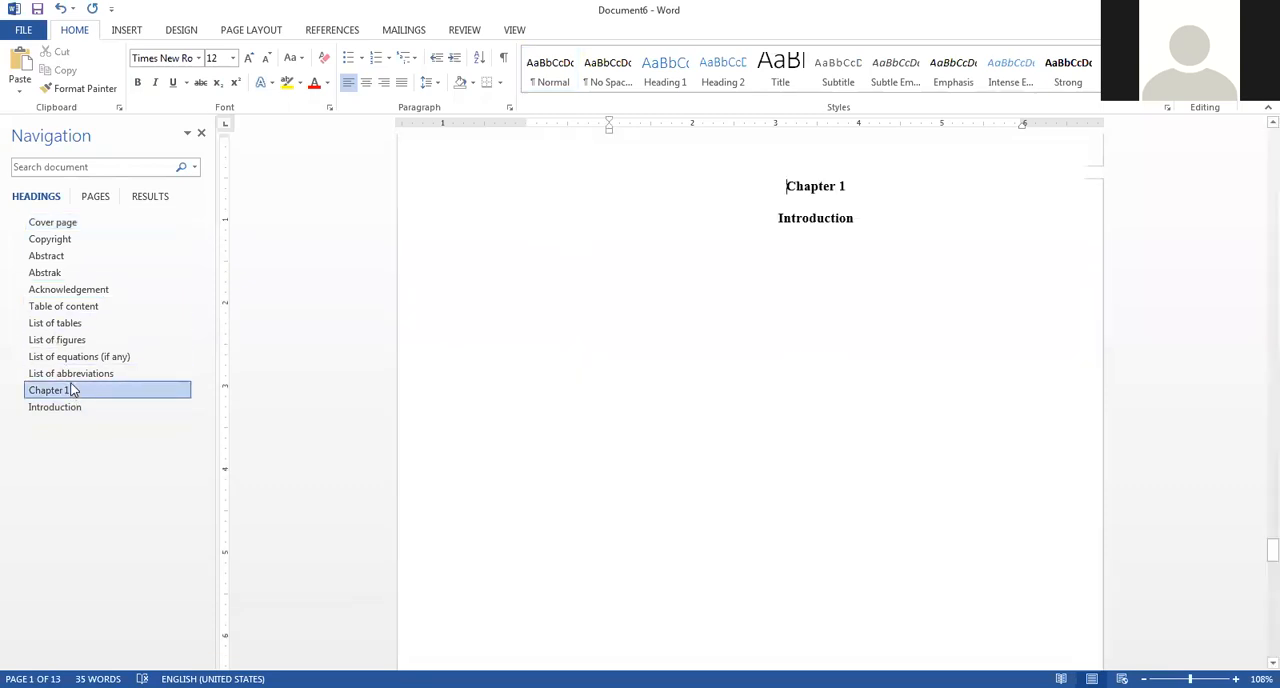
click(783, 210)
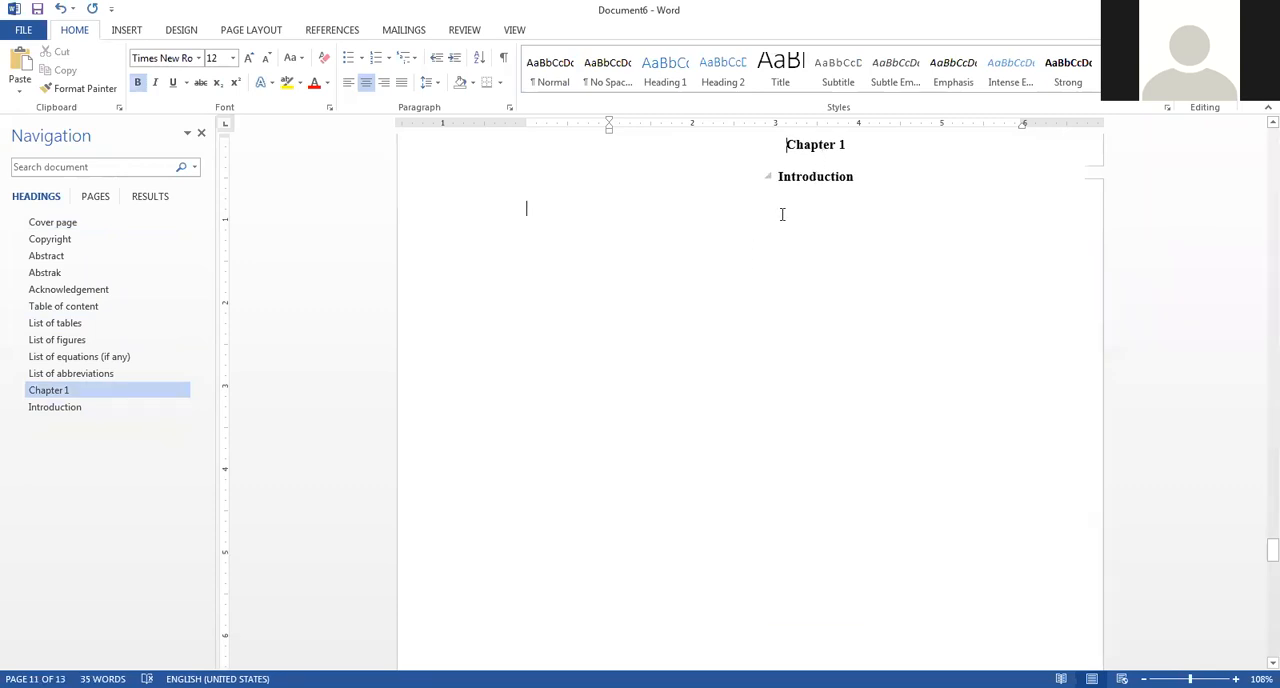
key(Return)
key(Return)
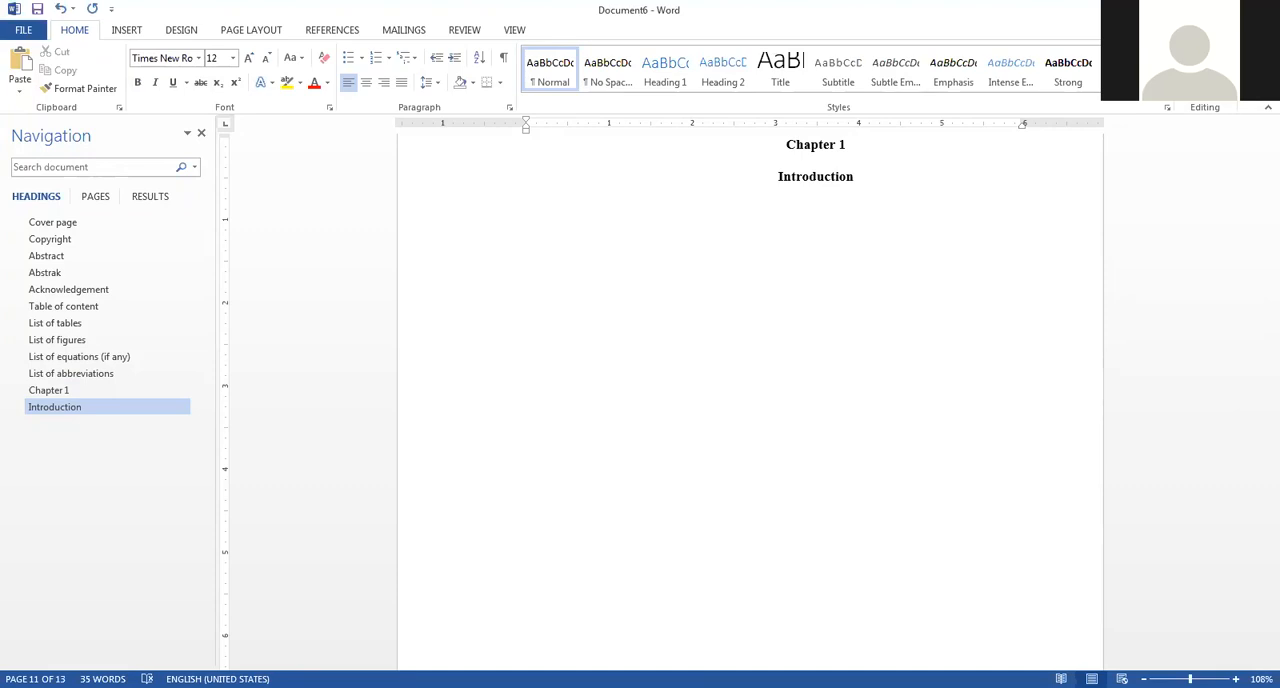
text(Prea)
text(m)
text(ble )
text(- )
text(This chapte)
text(r w)
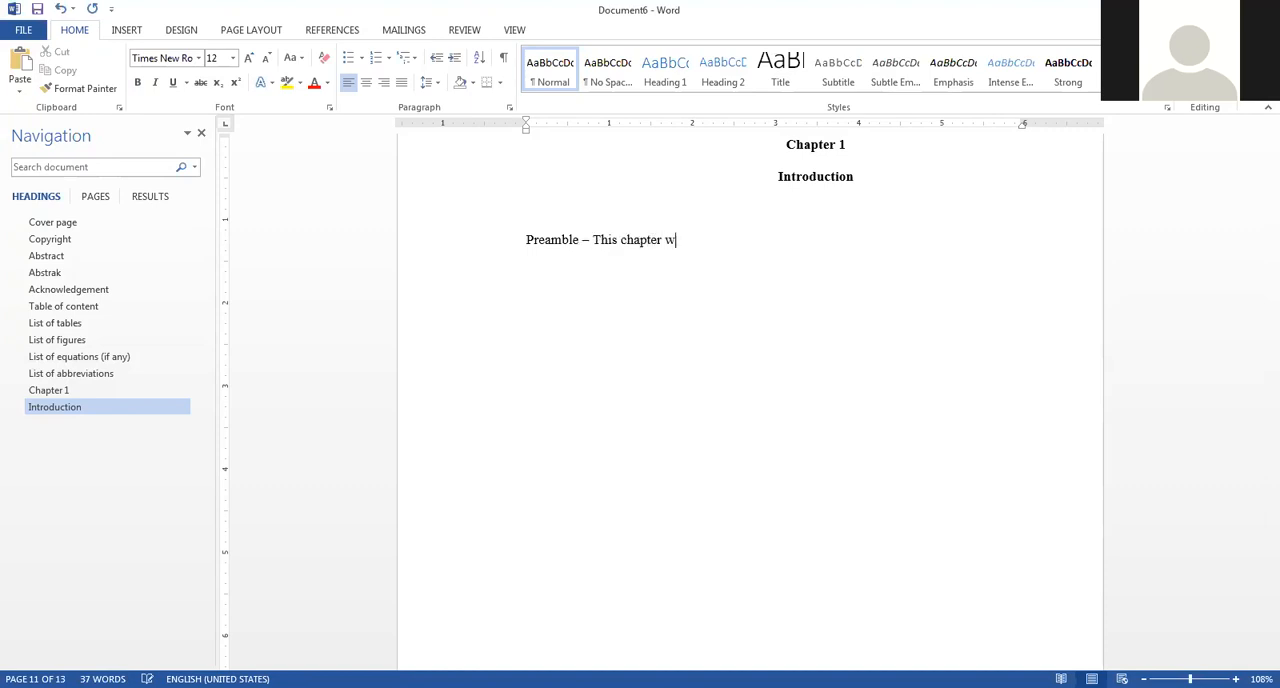
text(ill discuss about ba)
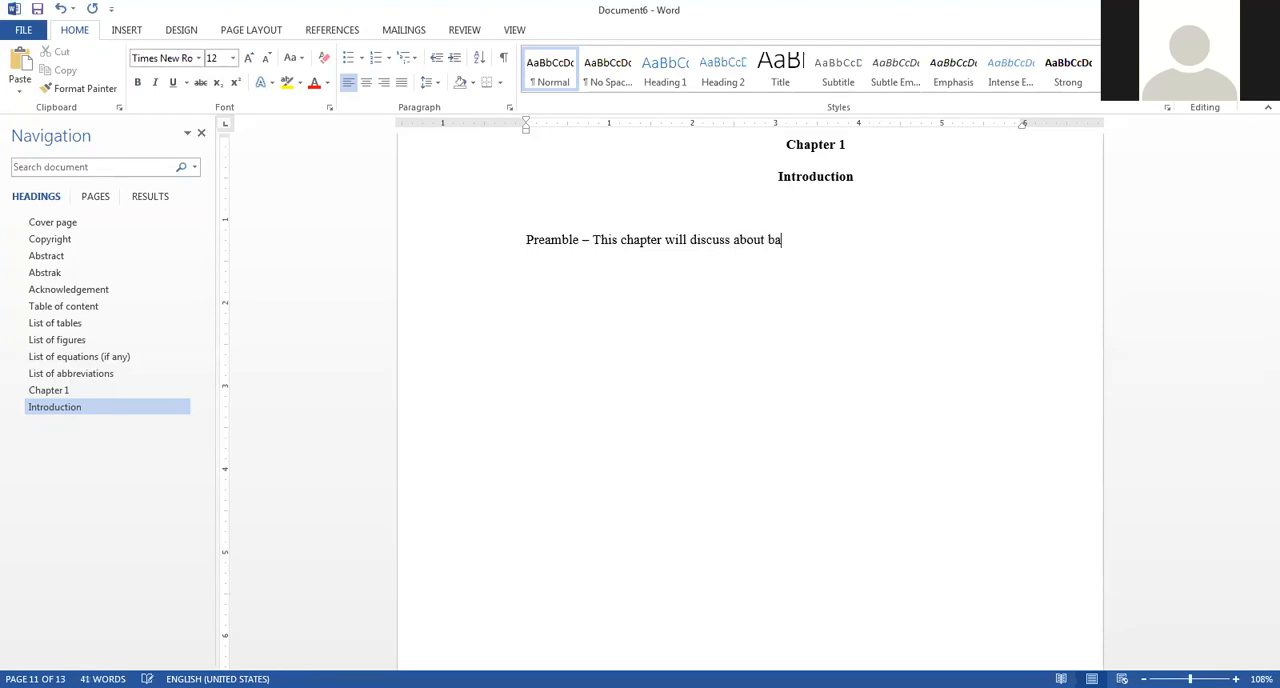
text(ckground of study, statem)
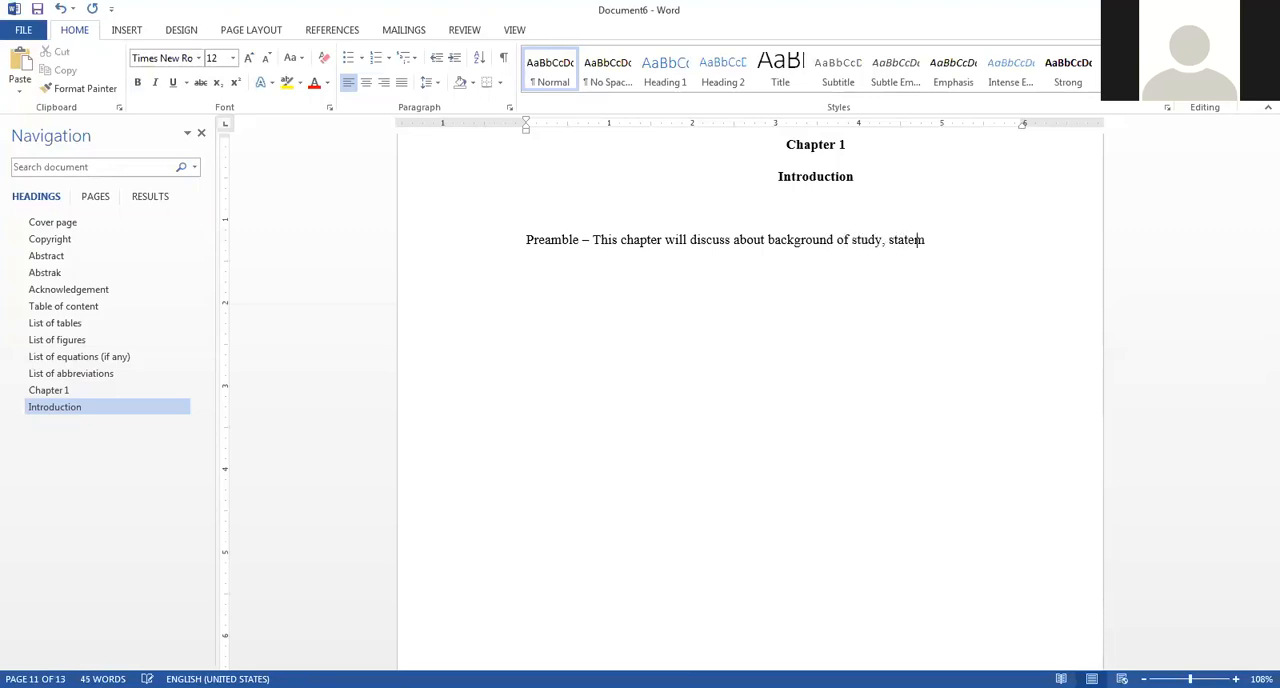
text(ent of problem )
text(XXXX)
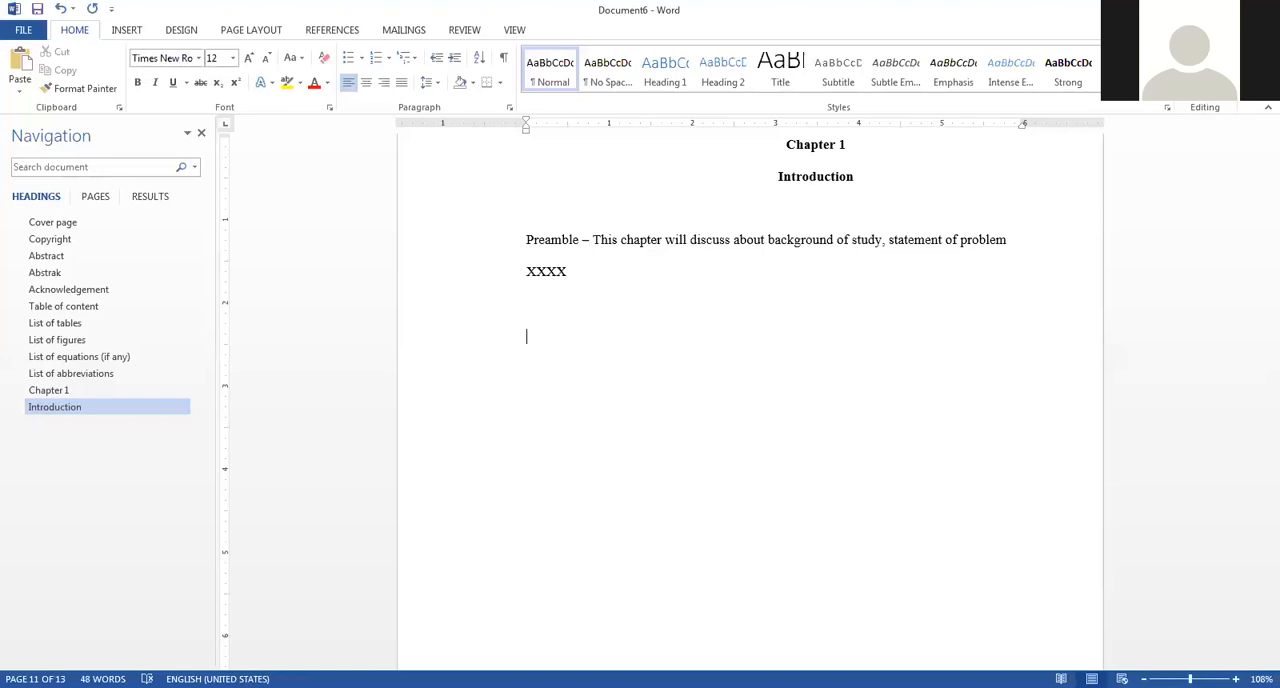
text(Background of Study)
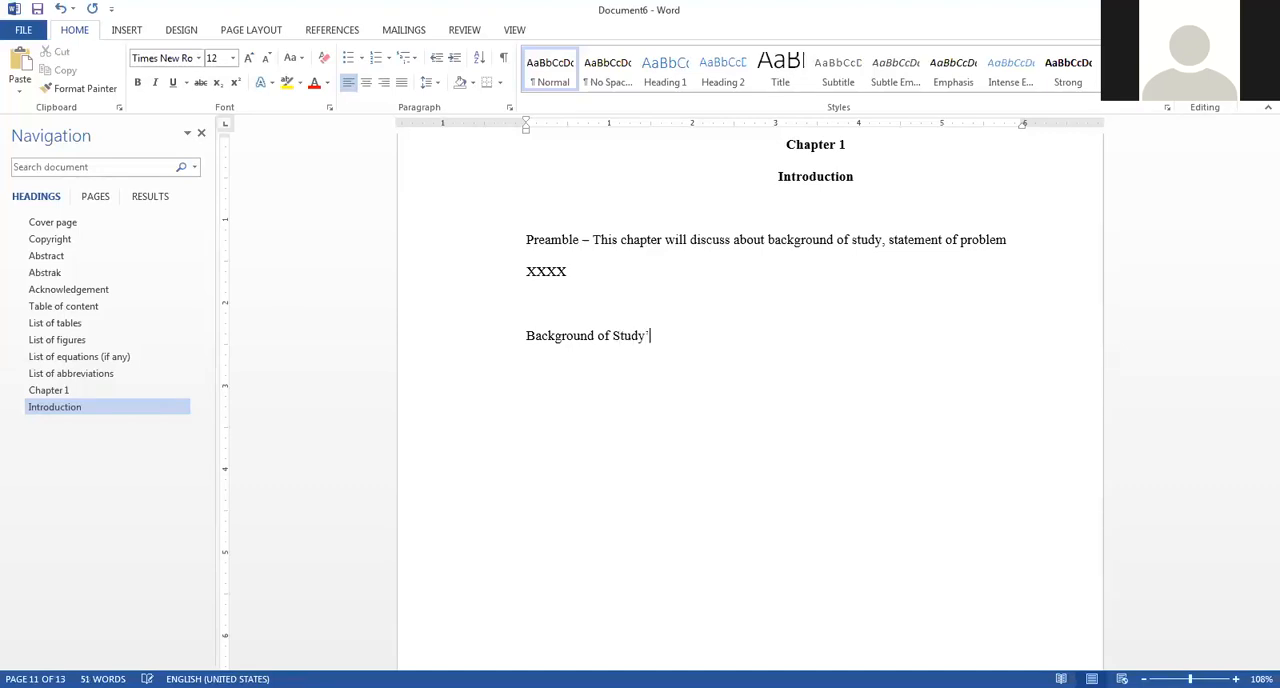
Below the preamble, add the section titles "Background of Study", "Statement of Problem" and "Objectives of the Study", separated by blank lines.
key(BackSpace)
key(Return)
key(Return)
text(Statement of Problem  )
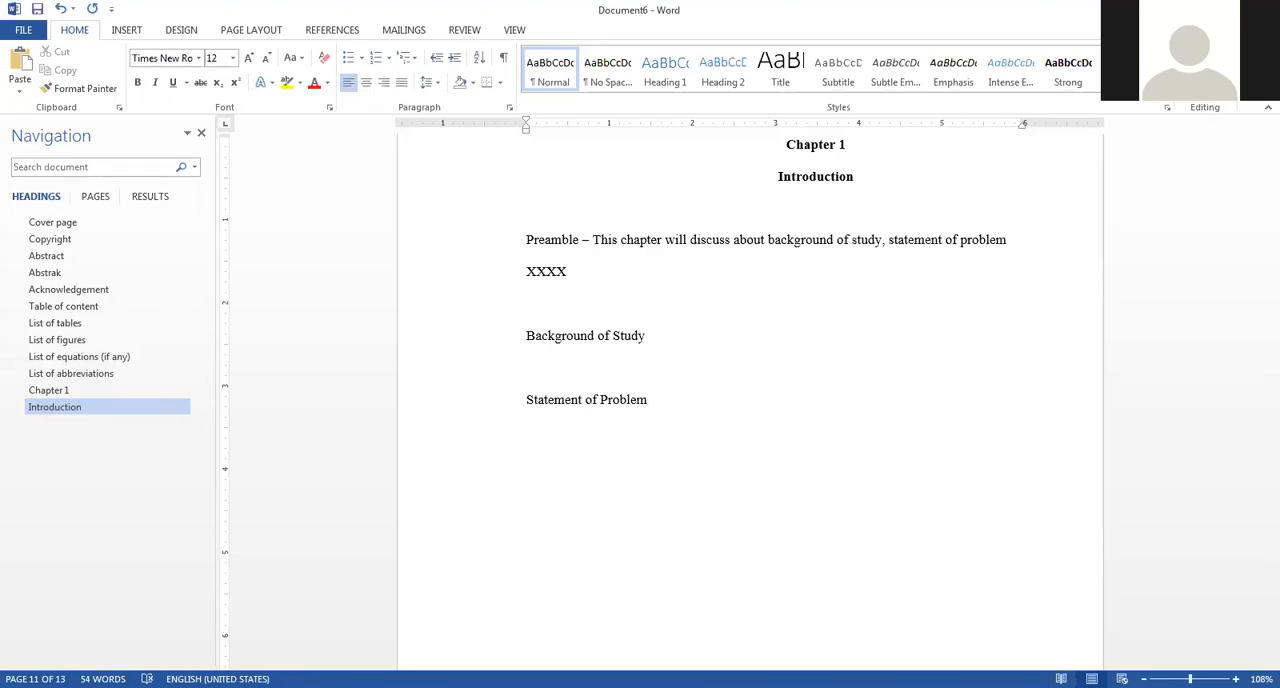
text(Objectives of the Study)
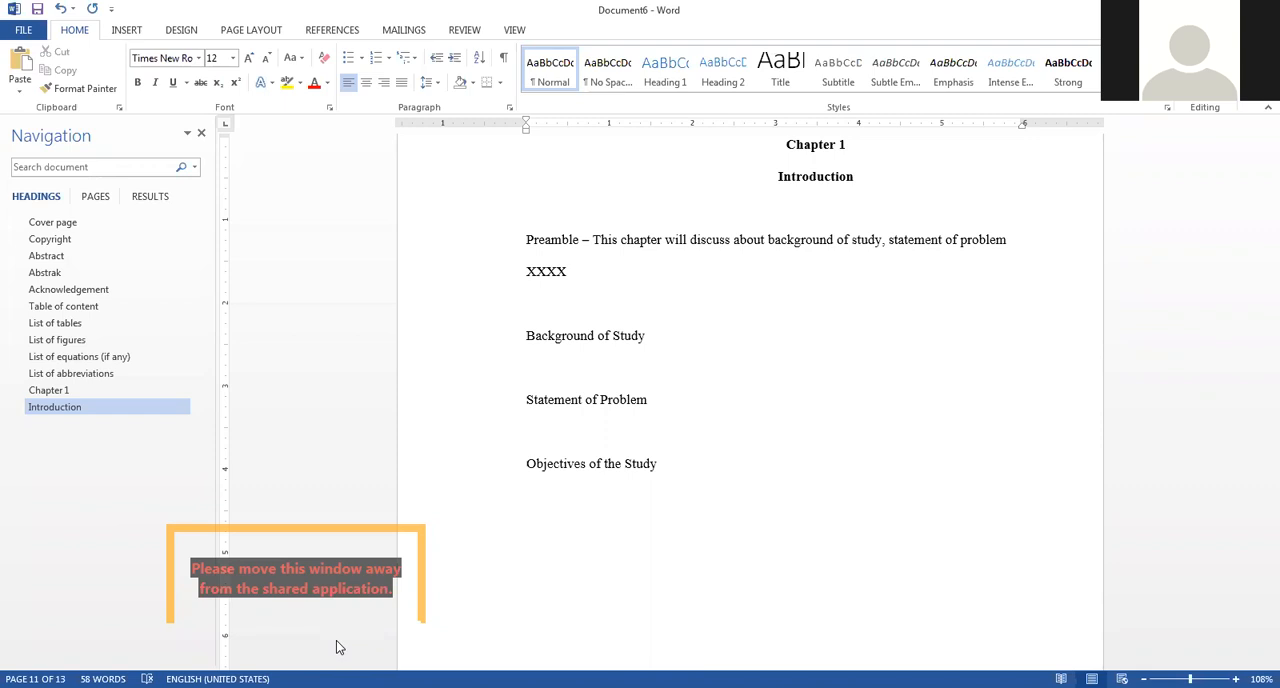
Below the objectives title, add the section titles "Significant of the Study" and "Scope and Limitation", separated by a blank line.
text(Signif)
key(BackSpace)
text(finat)
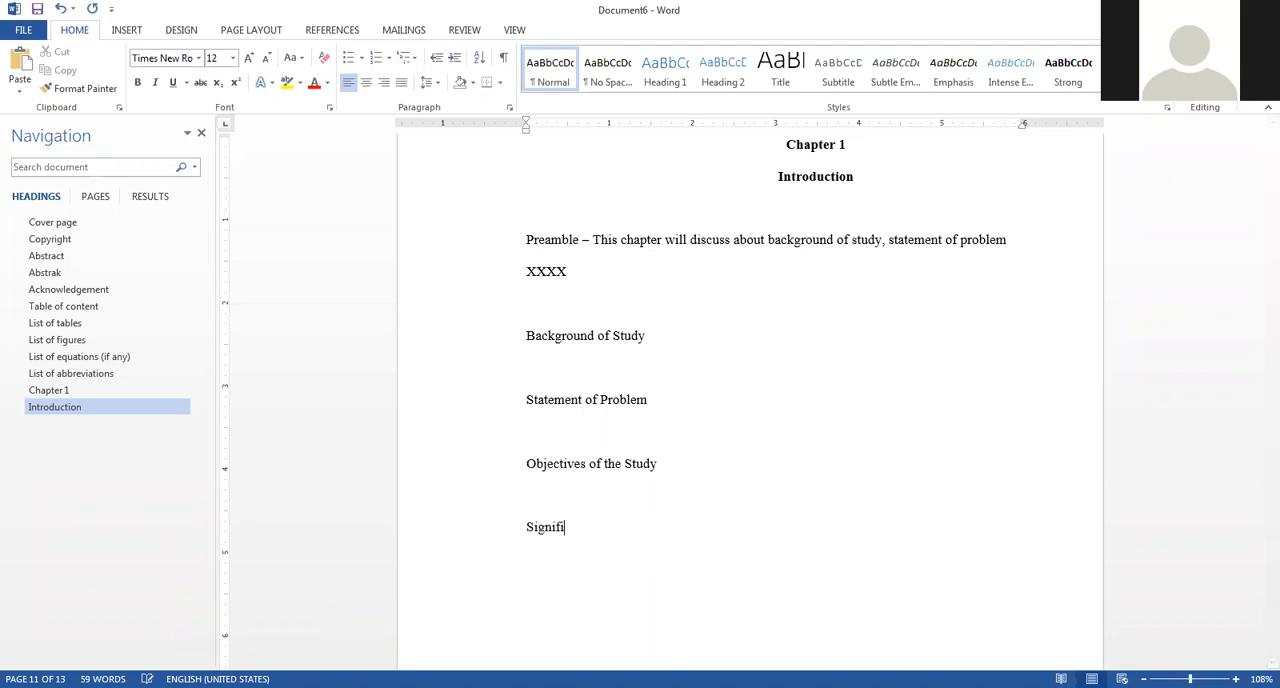
key(BackSpace)
key(BackSpace)
key(BackSpace)
key(BackSpace)
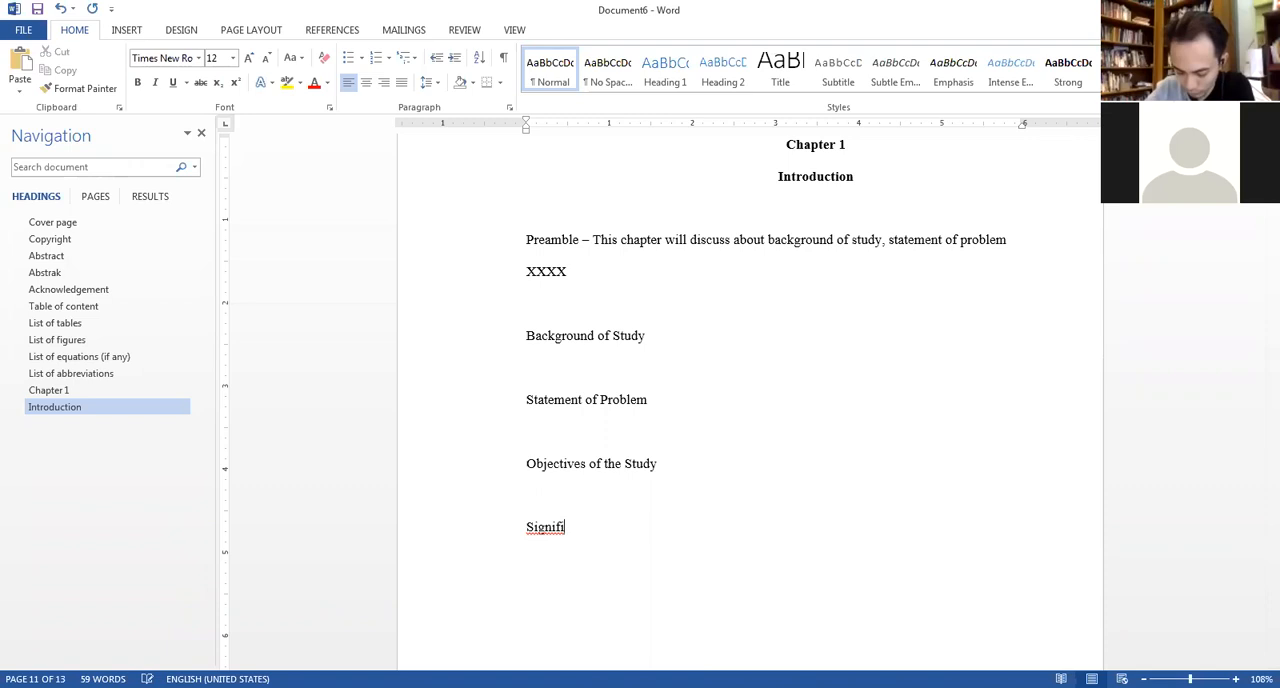
text(cant of )
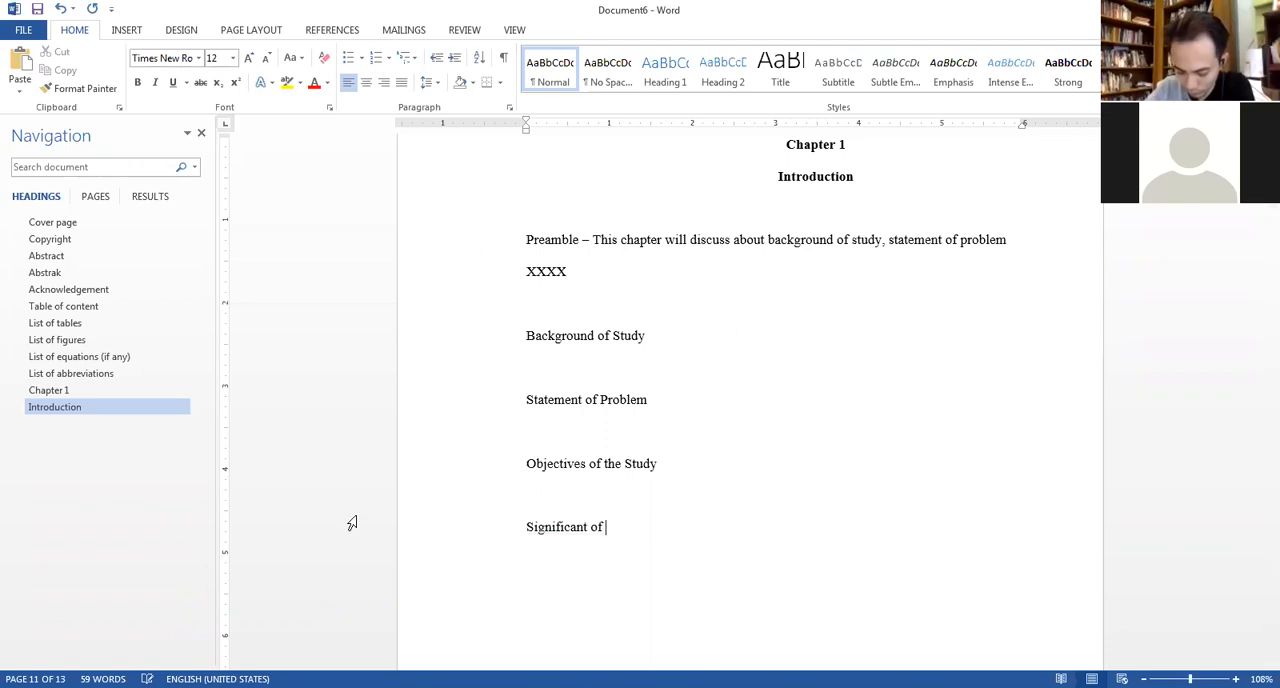
text(the Study)
key(Return)
key(Return)
text(S)
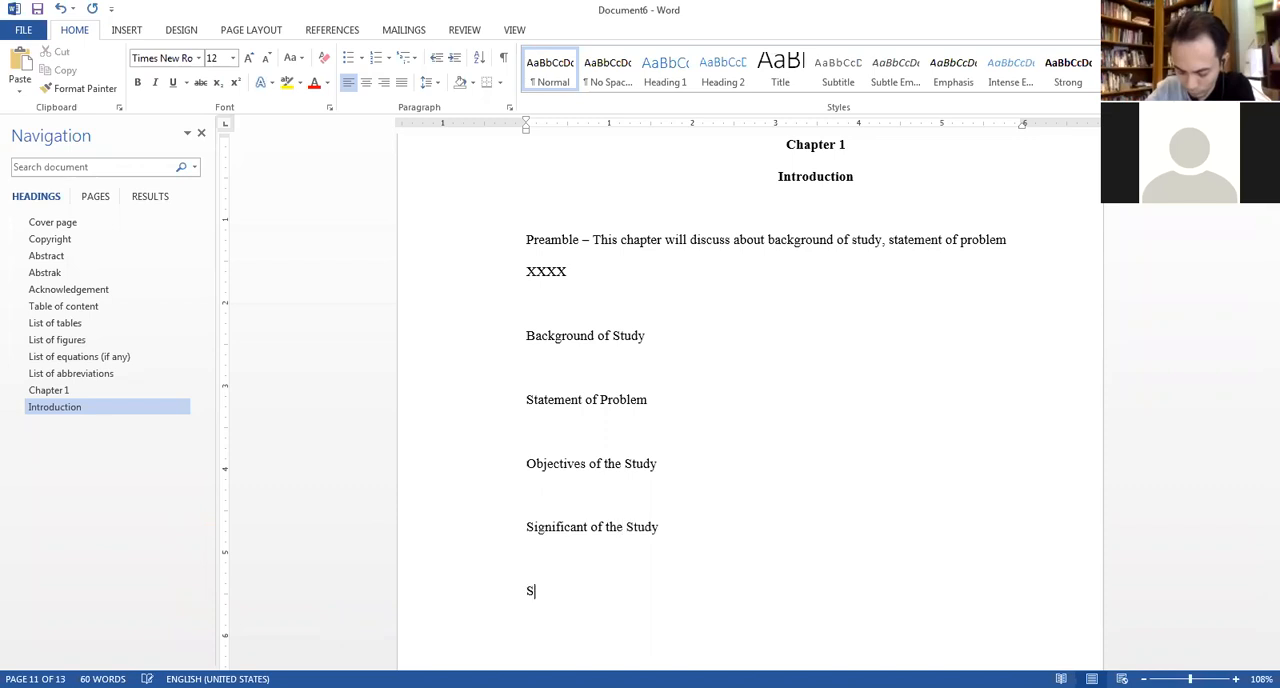
text(cope)
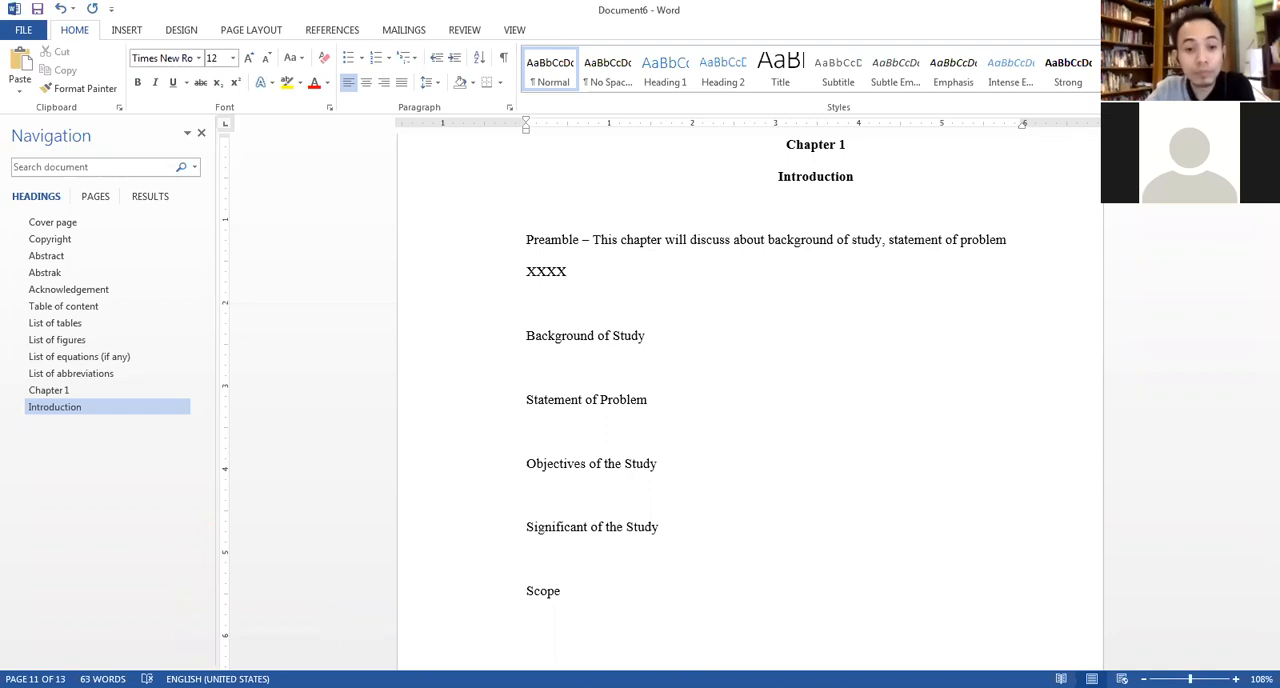
text( and Limi)
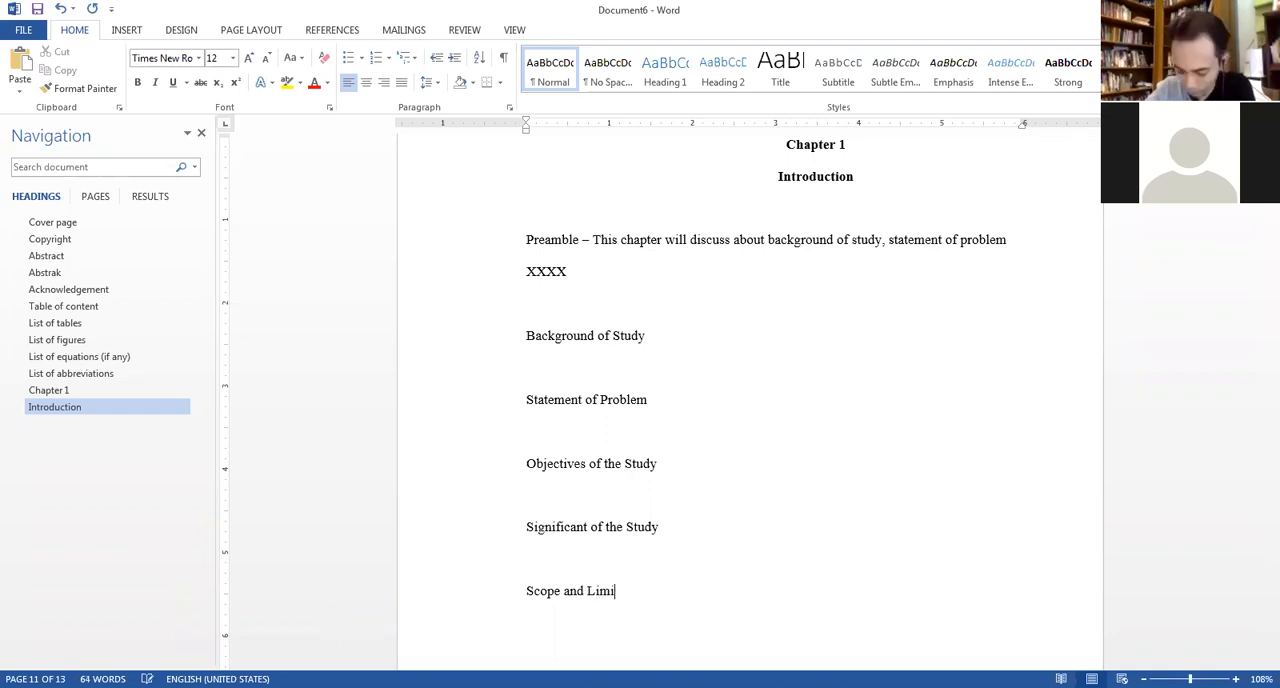
text(tations)
Complete the last section title as "Scope and Limitations" and, after a blank line, add the title "Definition of Terms".
key(Return)
key(Return)
text(Definit)
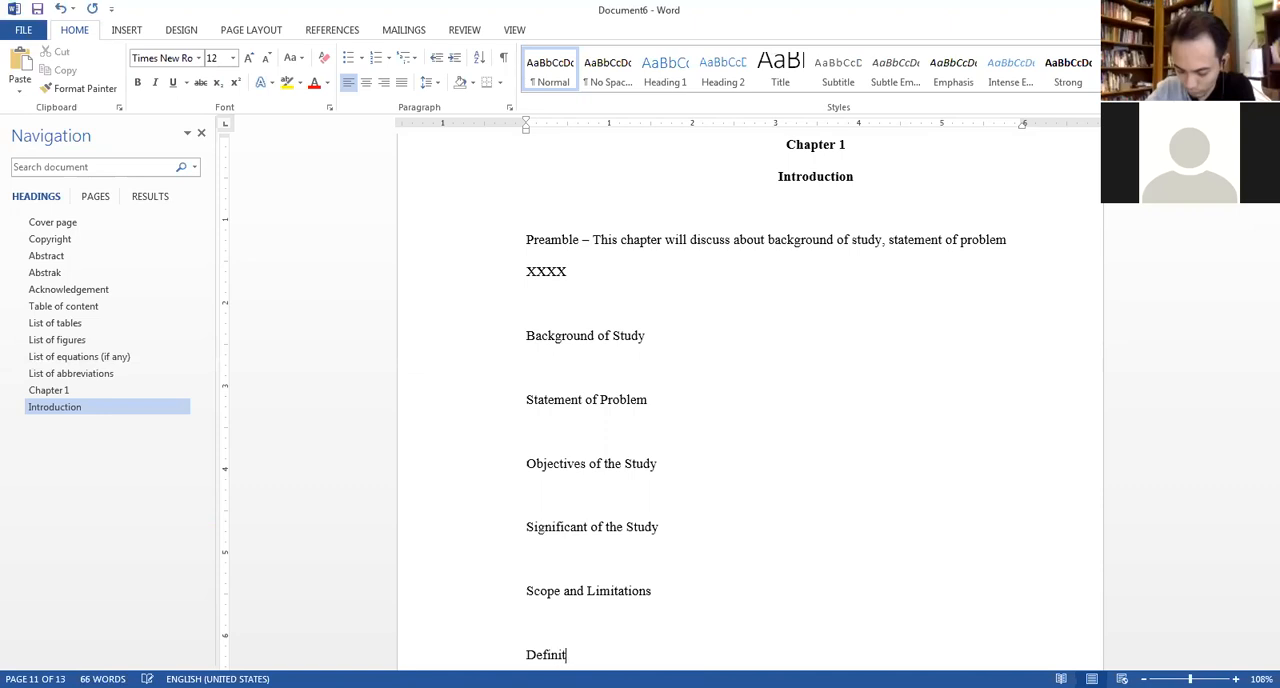
text(ion of Terms)
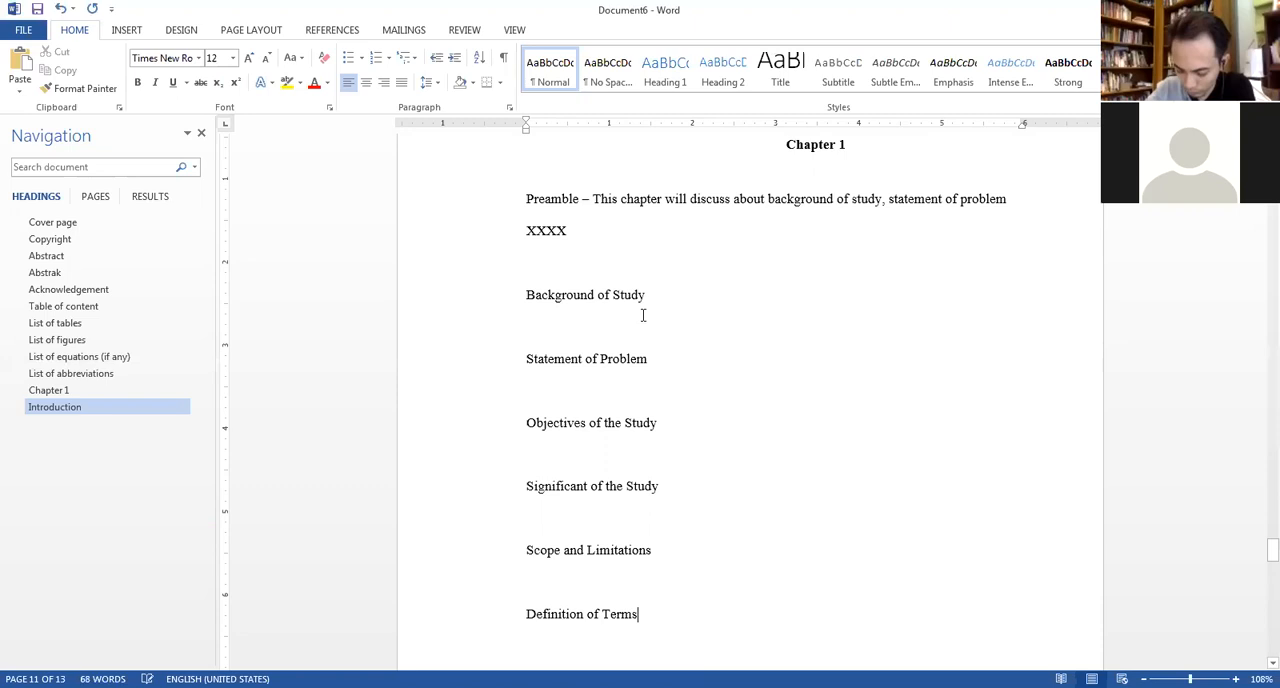
Centre the "Background of Study", "Statement of Problem" and "Objectives of the Study" section titles.
scroll(615, 305, down, 1)
triple_click(545, 295)
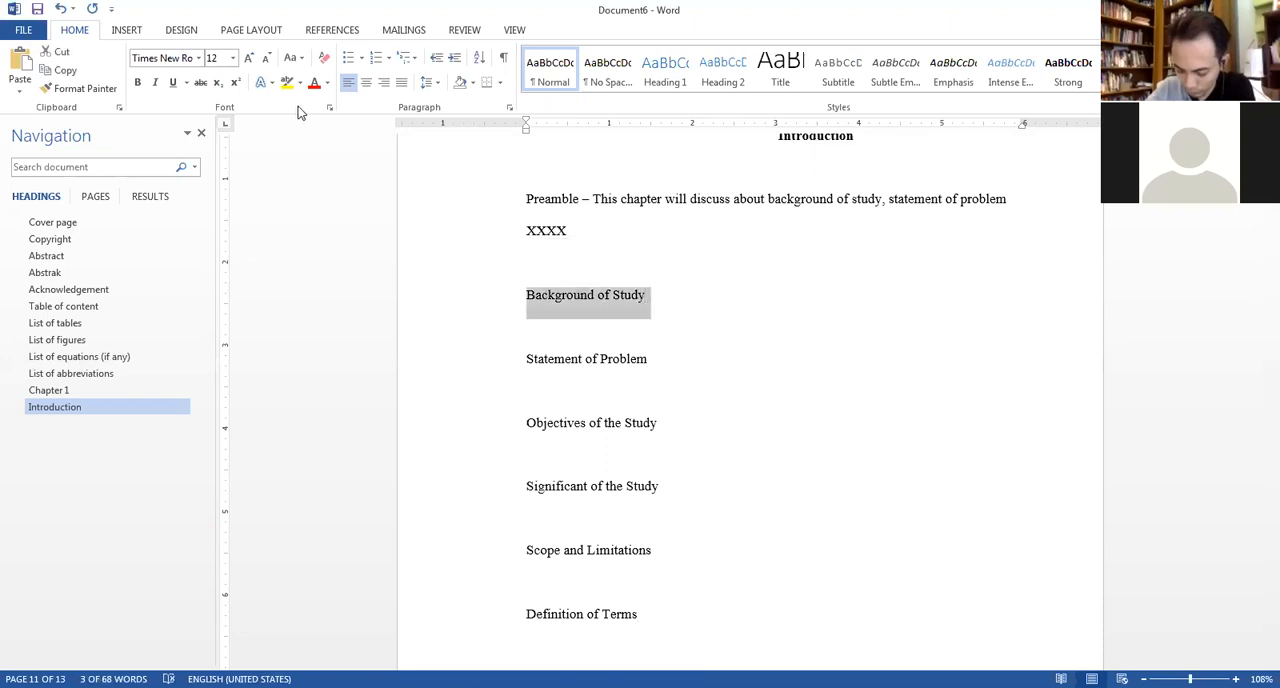
click(365, 88)
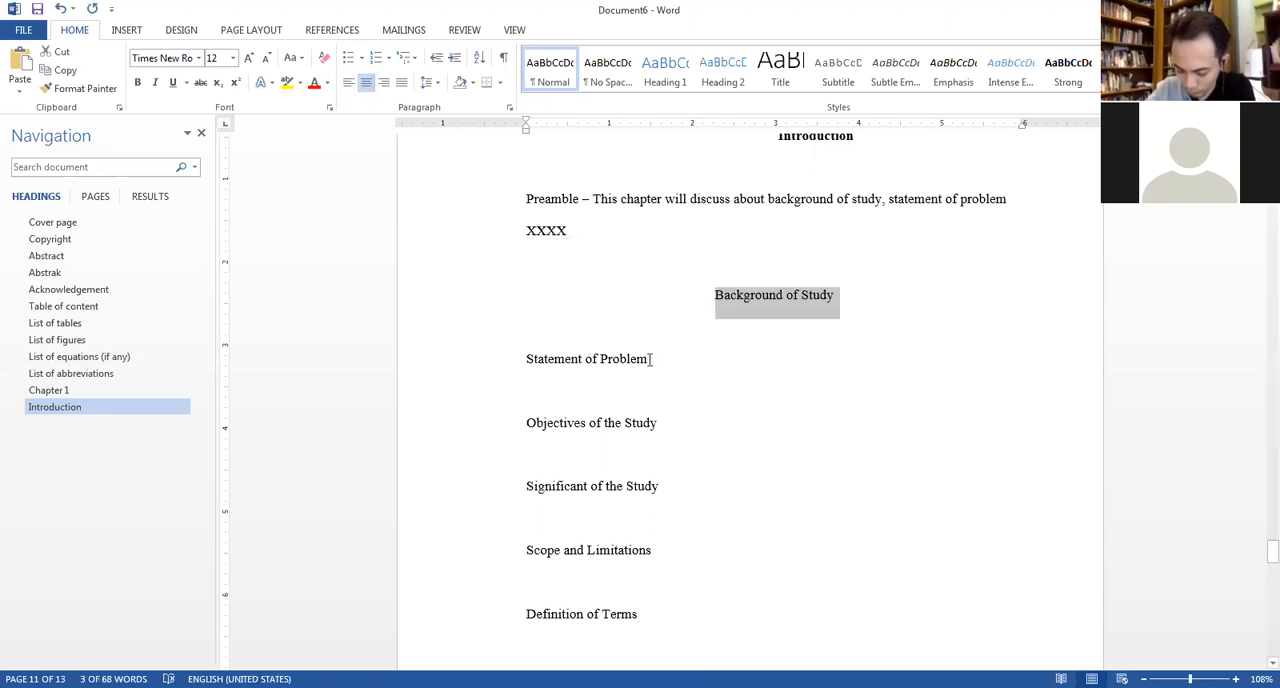
triple_click(650, 358)
click(367, 88)
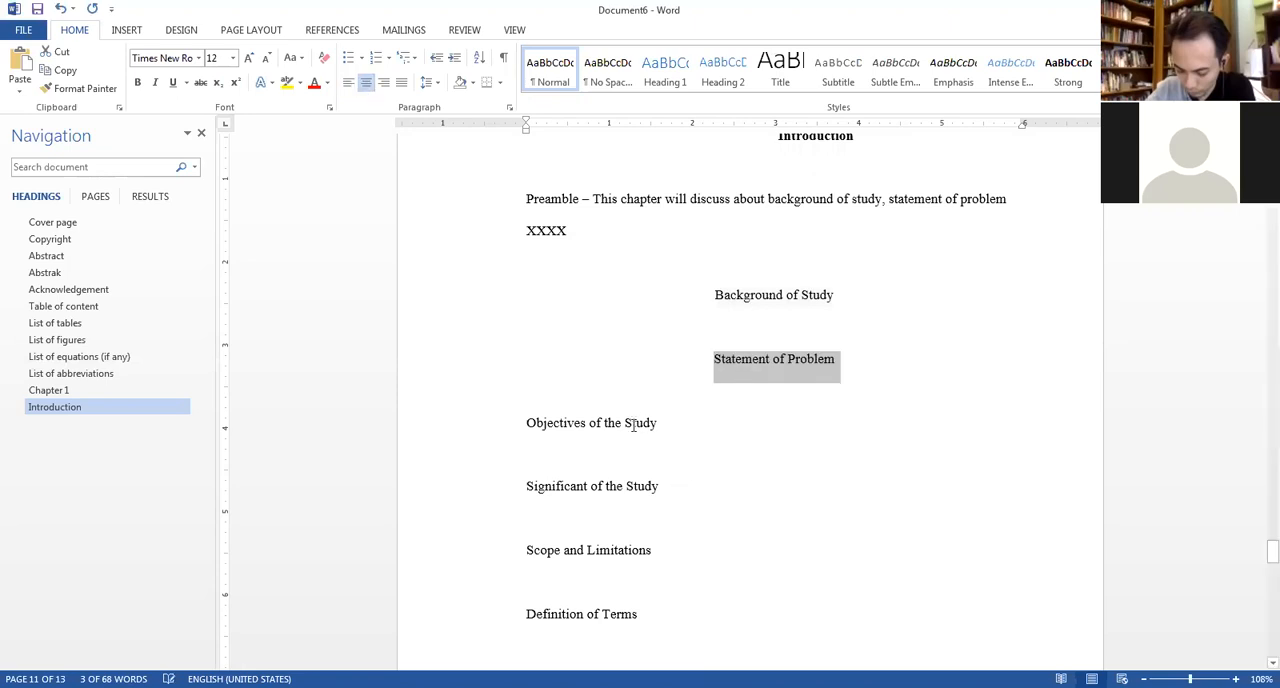
click(598, 420)
click(366, 82)
Centre the "Significant of the Study", "Scope and Limitations" and "Definition of Terms" section titles.
click(565, 488)
click(366, 82)
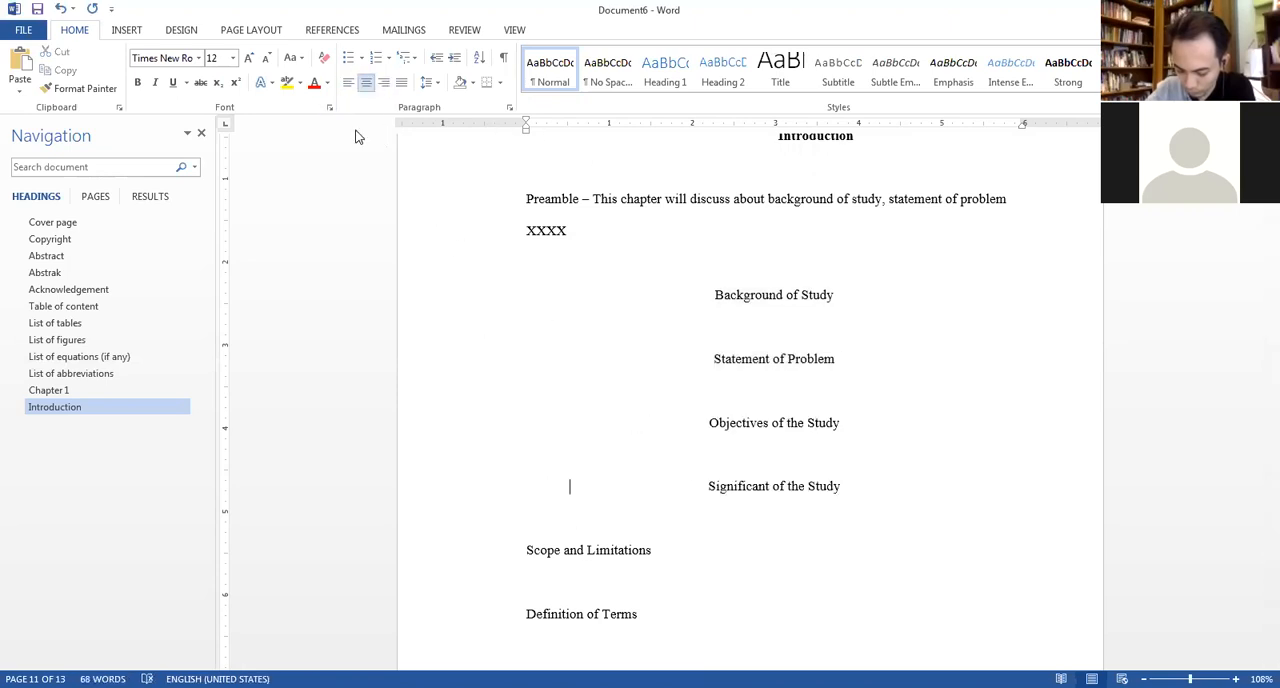
click(549, 552)
click(366, 82)
click(585, 616)
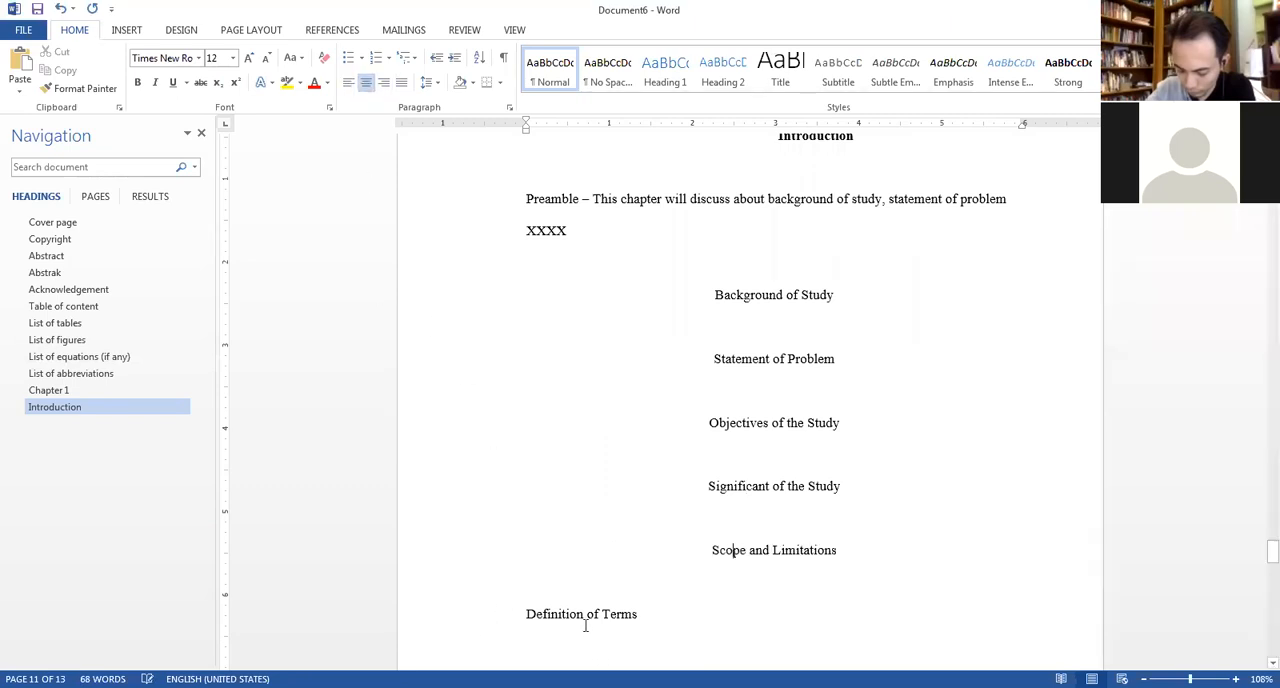
click(366, 84)
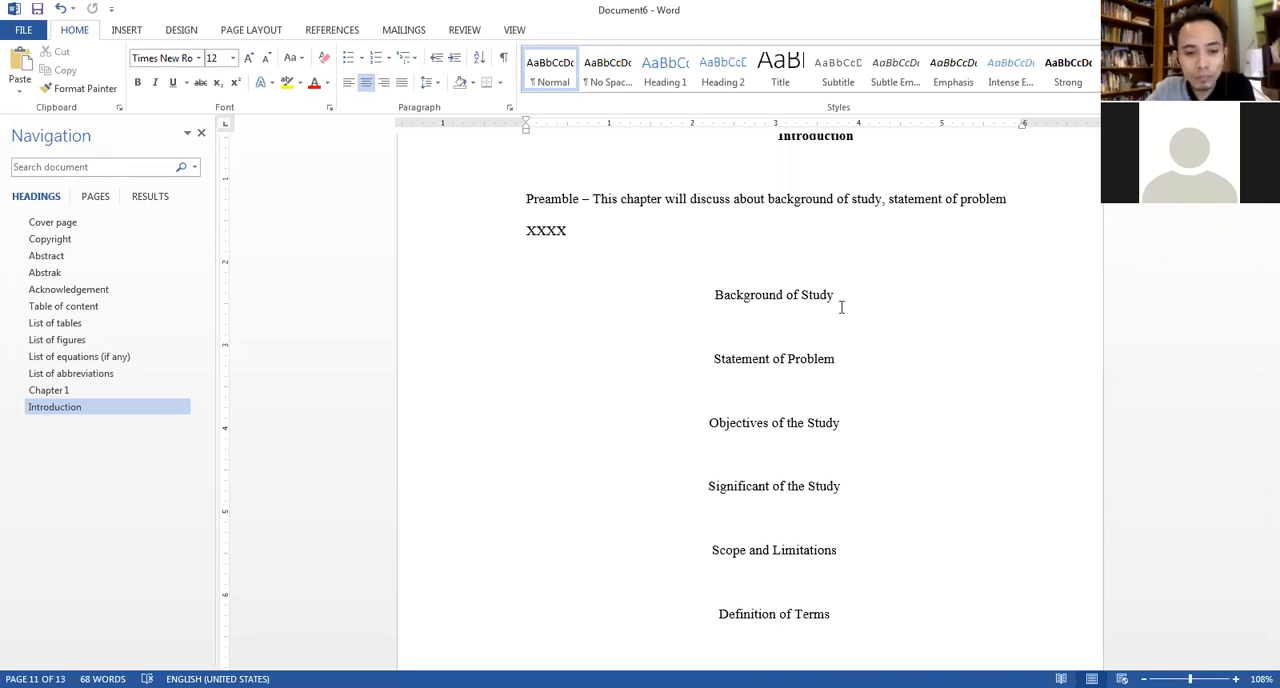
Make the "Background of Study" section title in Chapter 1 bold.
drag(830, 296, 740, 303)
key(ctrl+b)
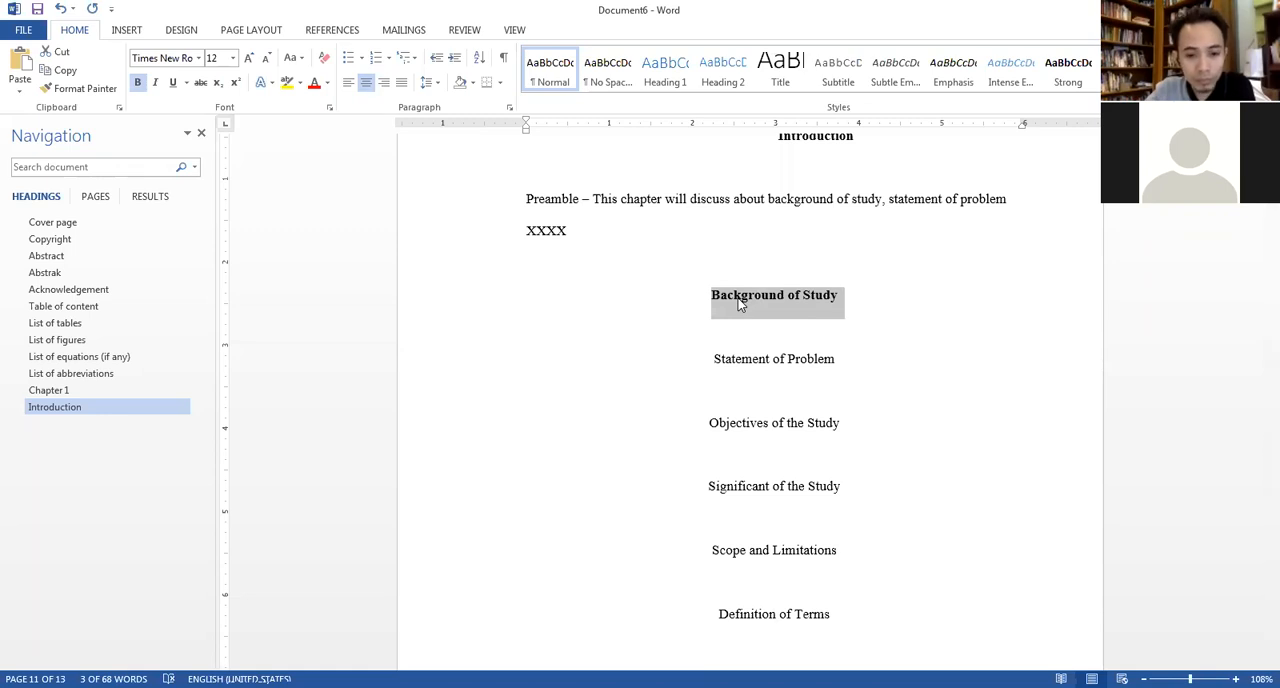
click(768, 298)
scroll(797, 425, up, 3)
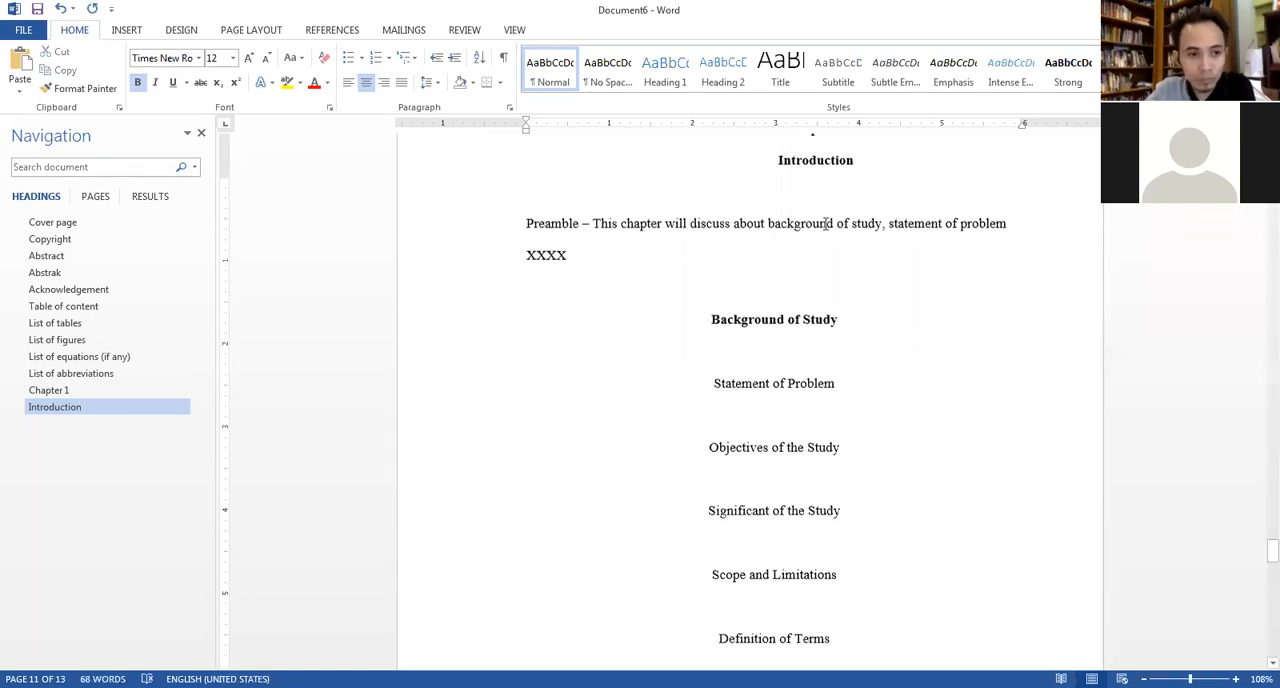
key(Left)
key(Left)
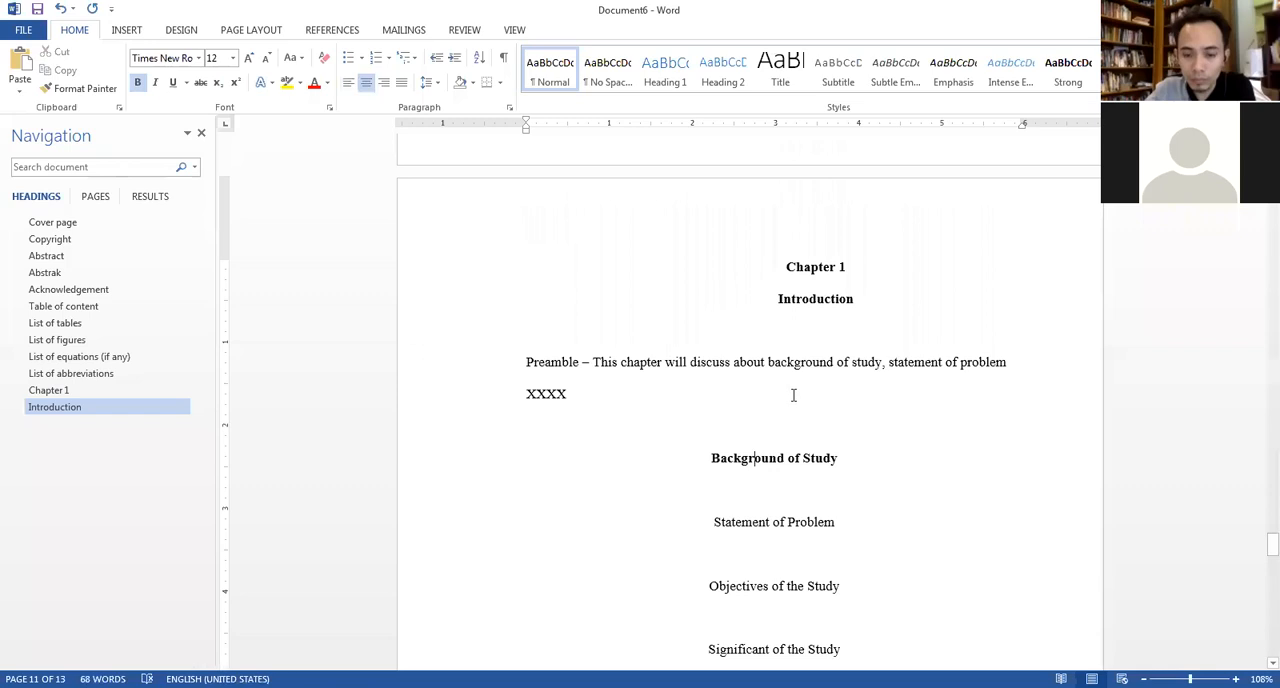
Set the outline level of the "Background of Study" title to Level 2 in its paragraph settings.
click(824, 265)
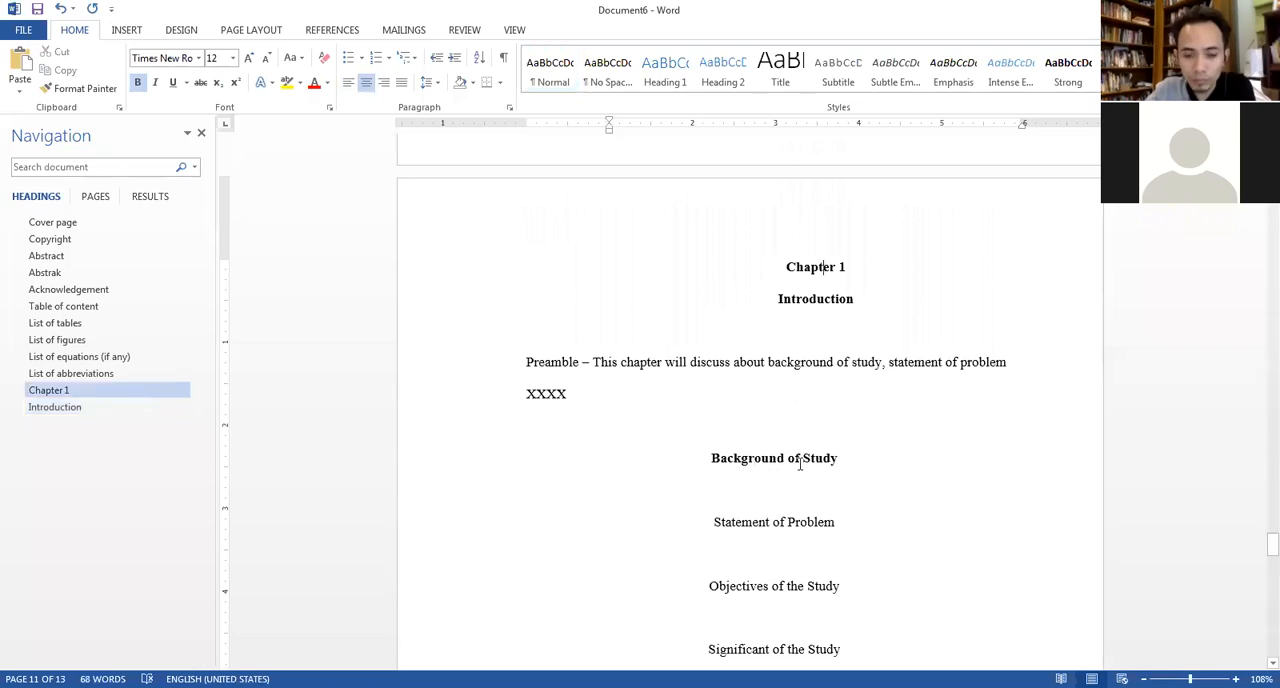
click(793, 461)
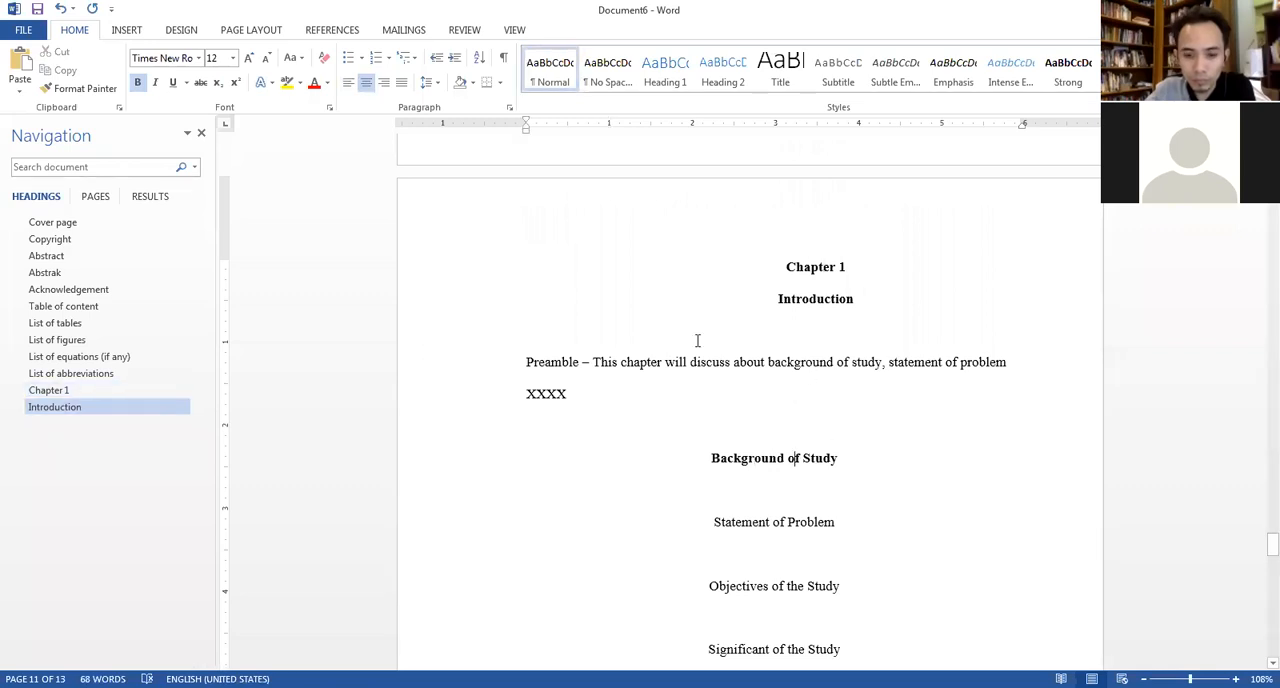
click(509, 107)
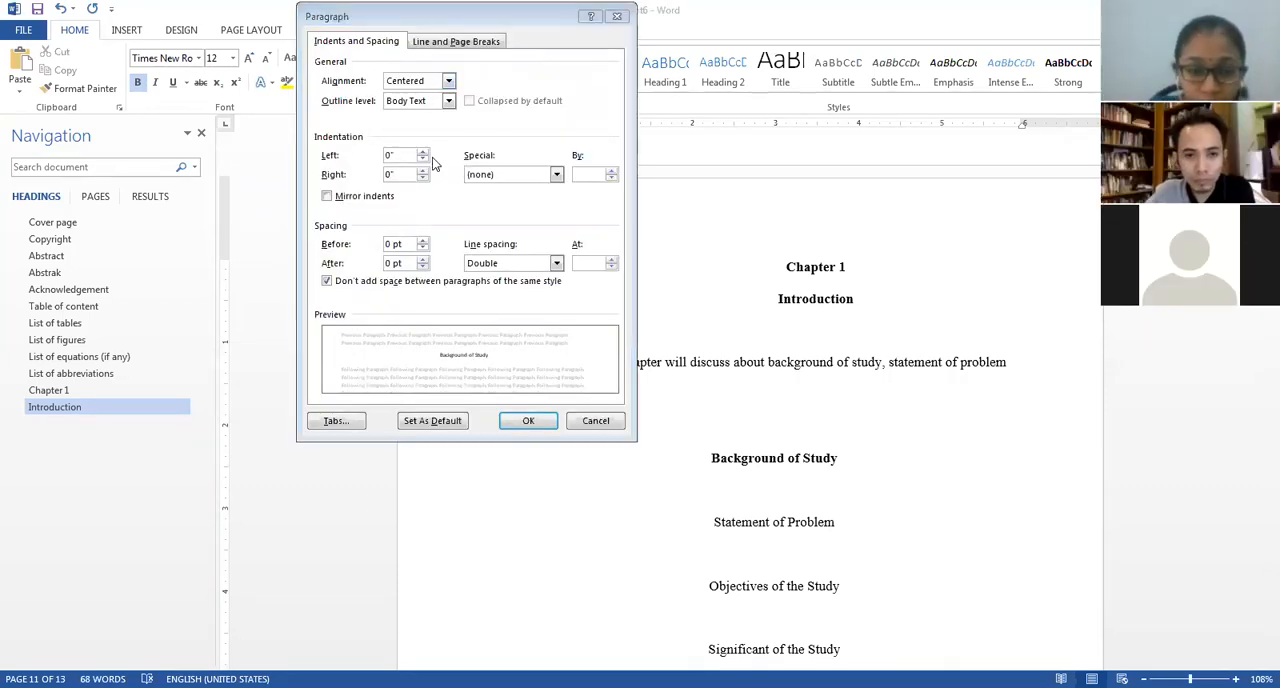
click(424, 104)
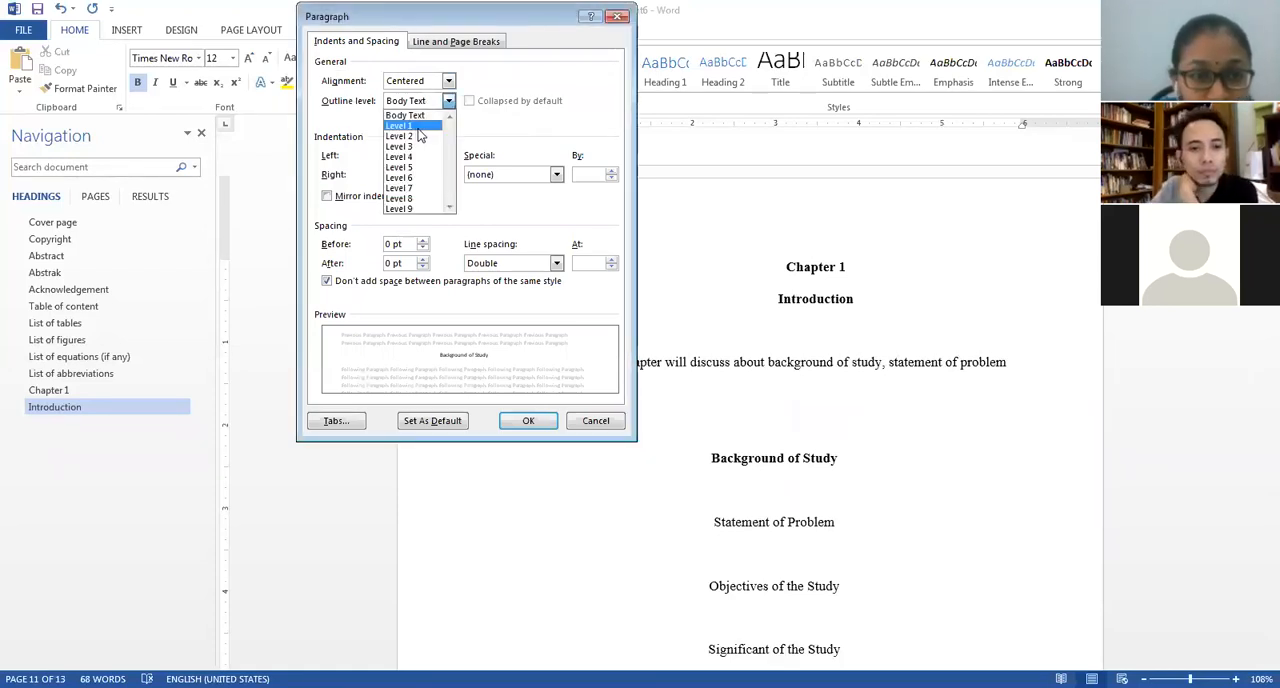
click(418, 127)
click(528, 420)
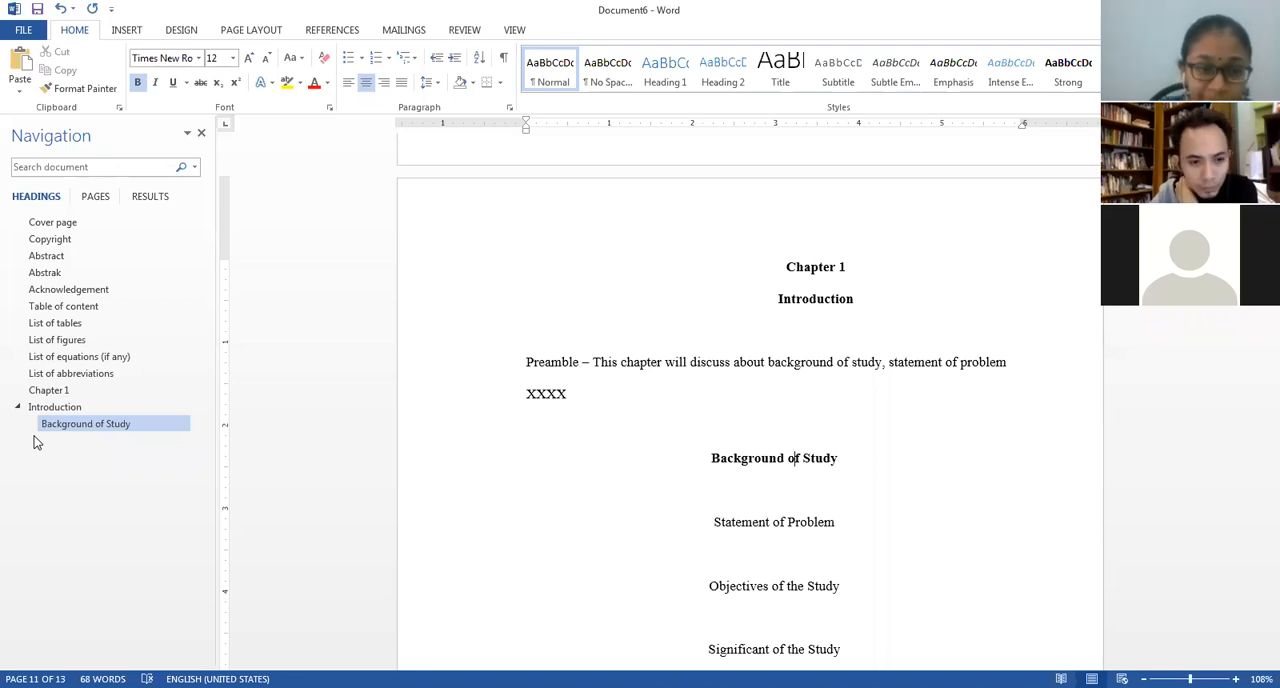
Make the "Statement of Problem" title bold and set its outline level to Level 2.
click(767, 522)
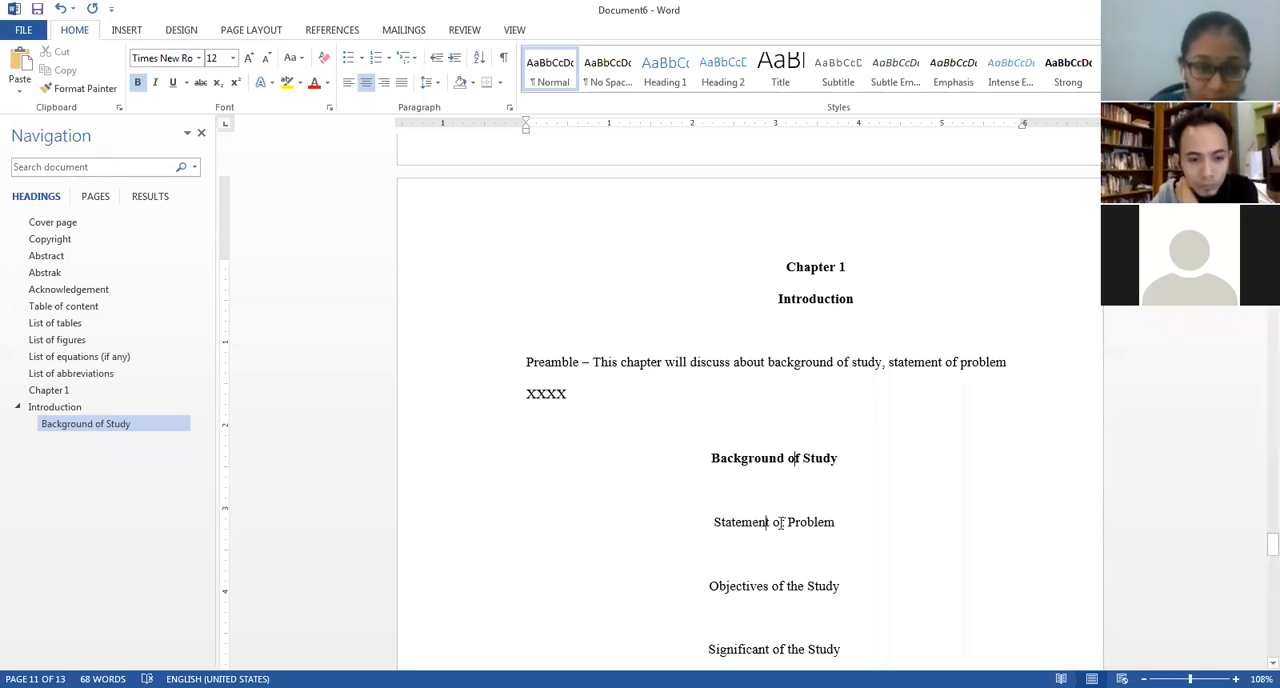
drag(860, 525, 711, 528)
text(b)
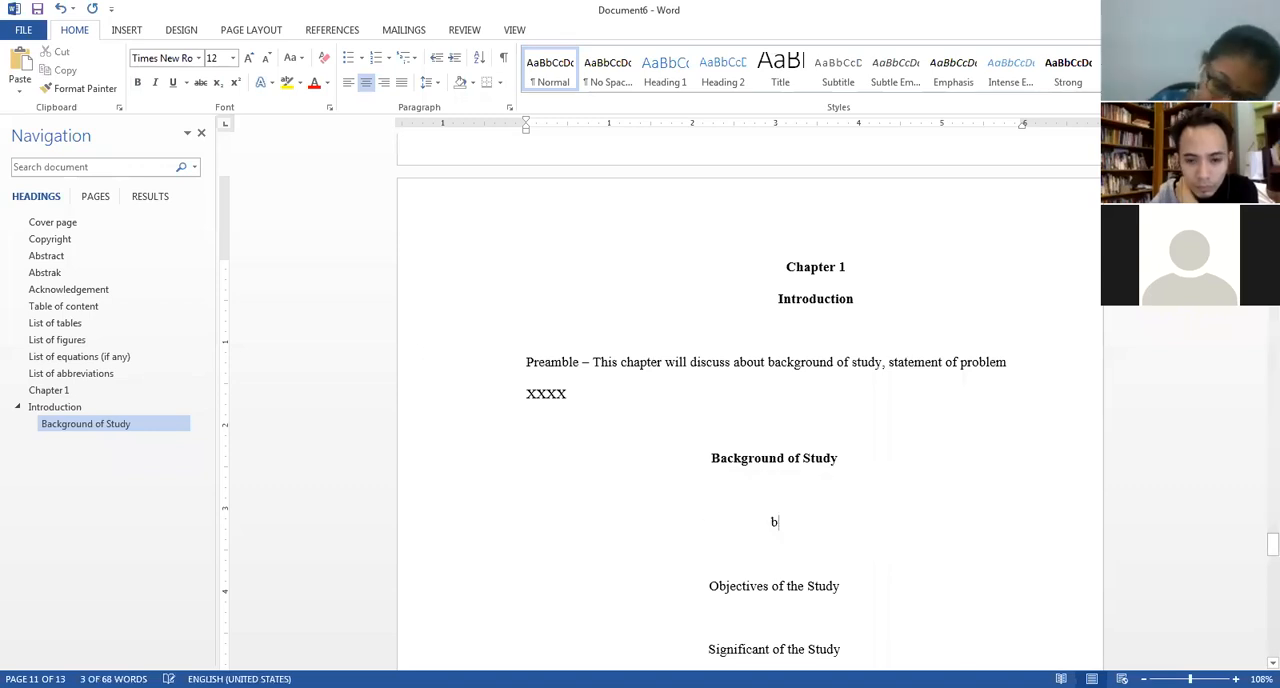
key(ctrl+z)
key(ctrl+b)
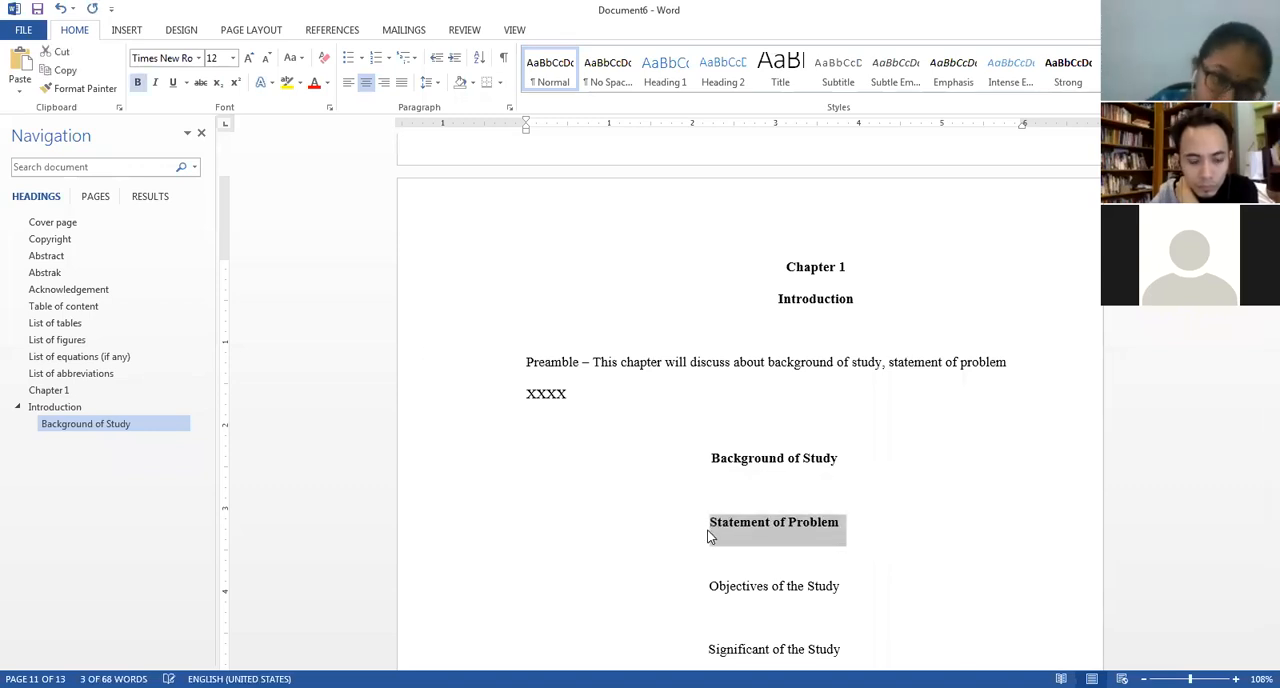
click(509, 107)
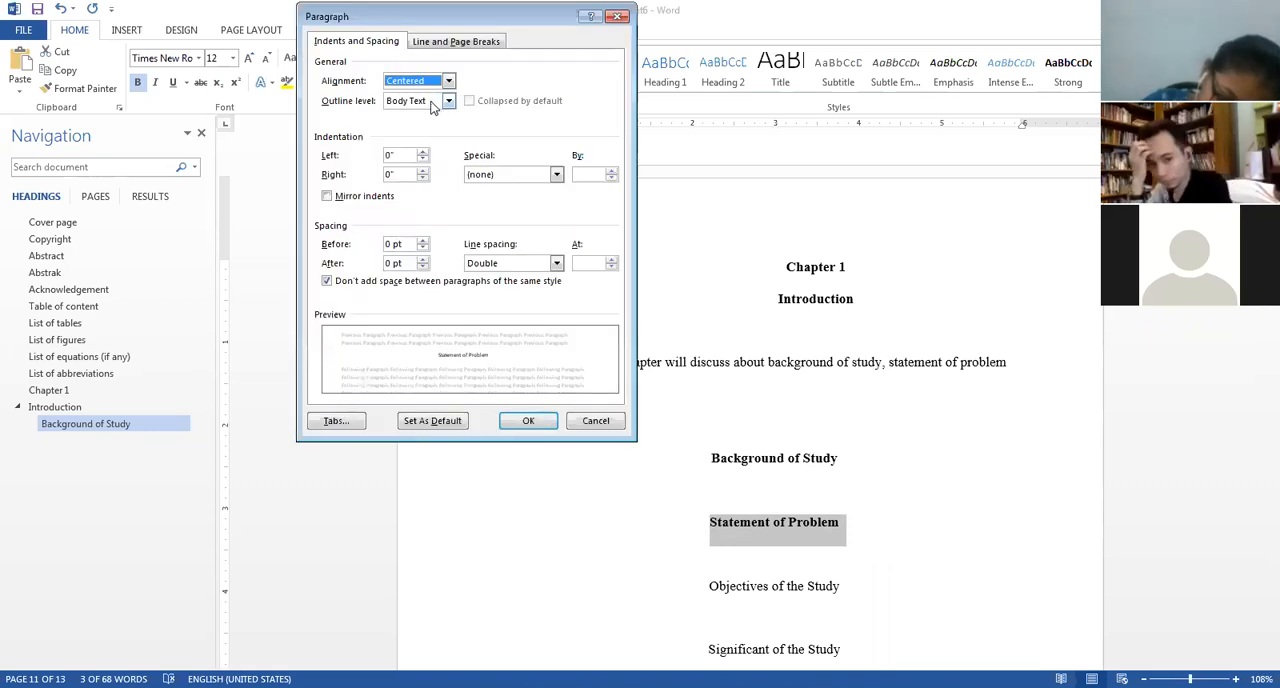
click(448, 101)
click(410, 136)
click(528, 422)
Make the "Objectives of the Study" title bold and set its outline level to Level 2.
click(846, 346)
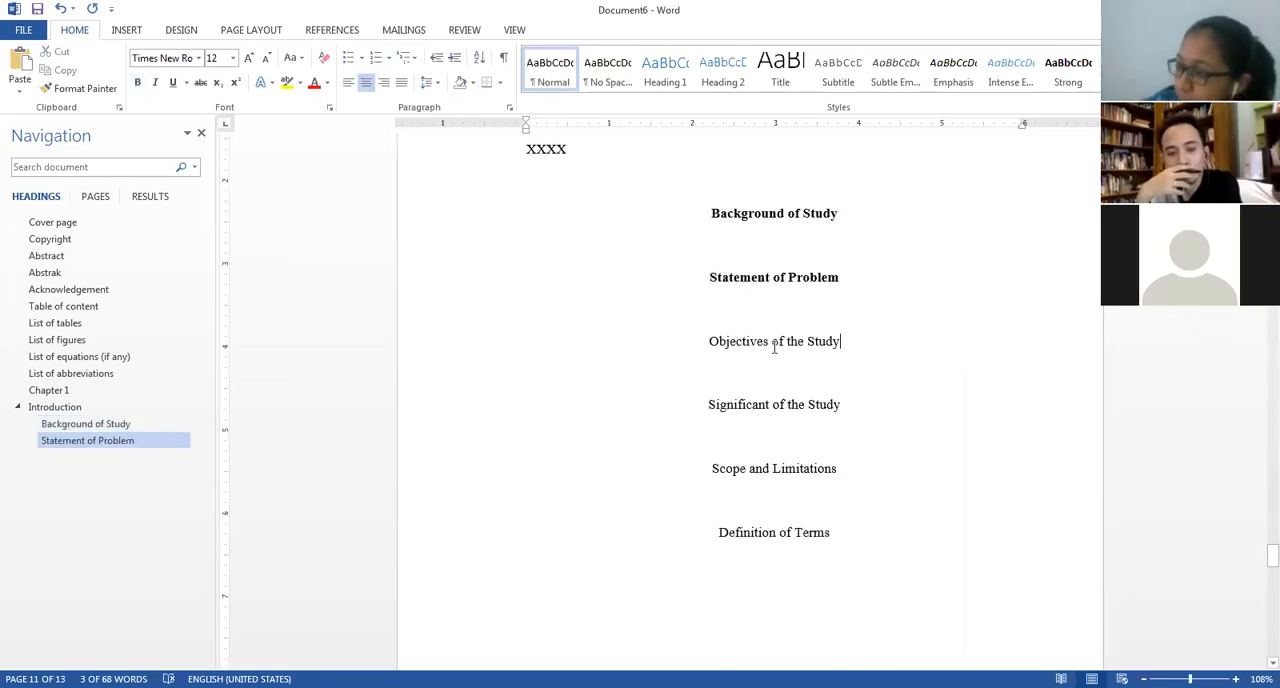
triple_click(728, 352)
key(ctrl+b)
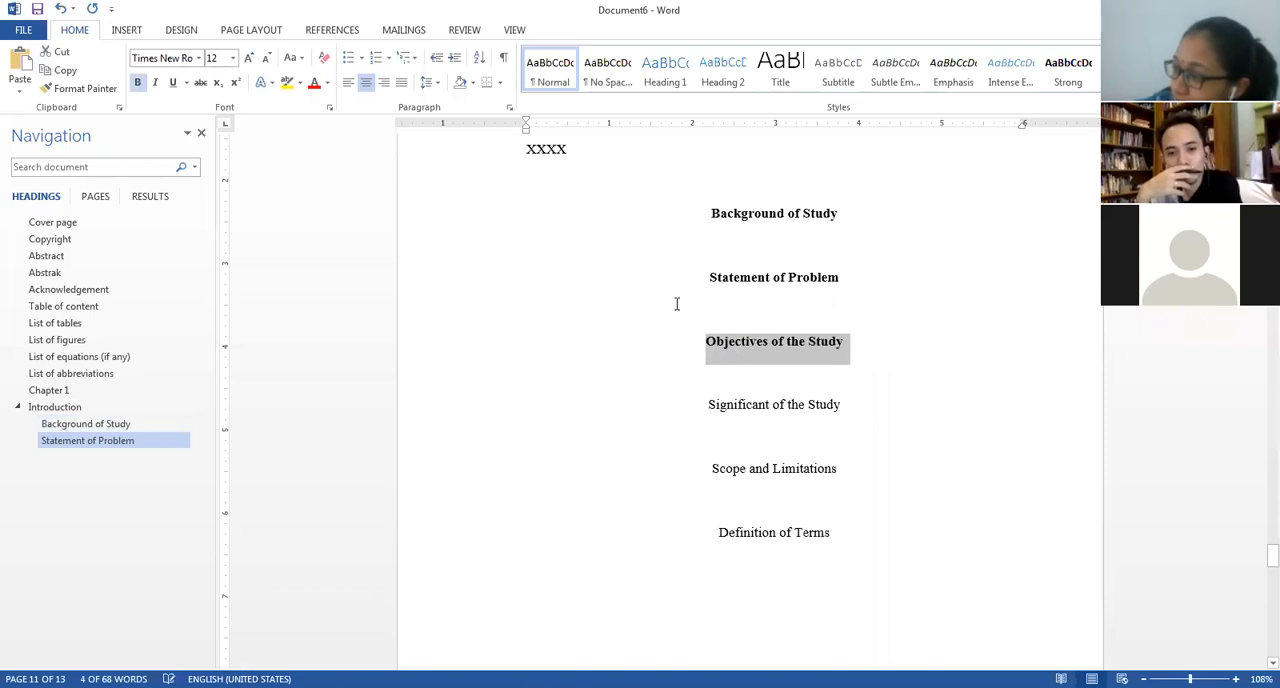
click(780, 343)
click(510, 104)
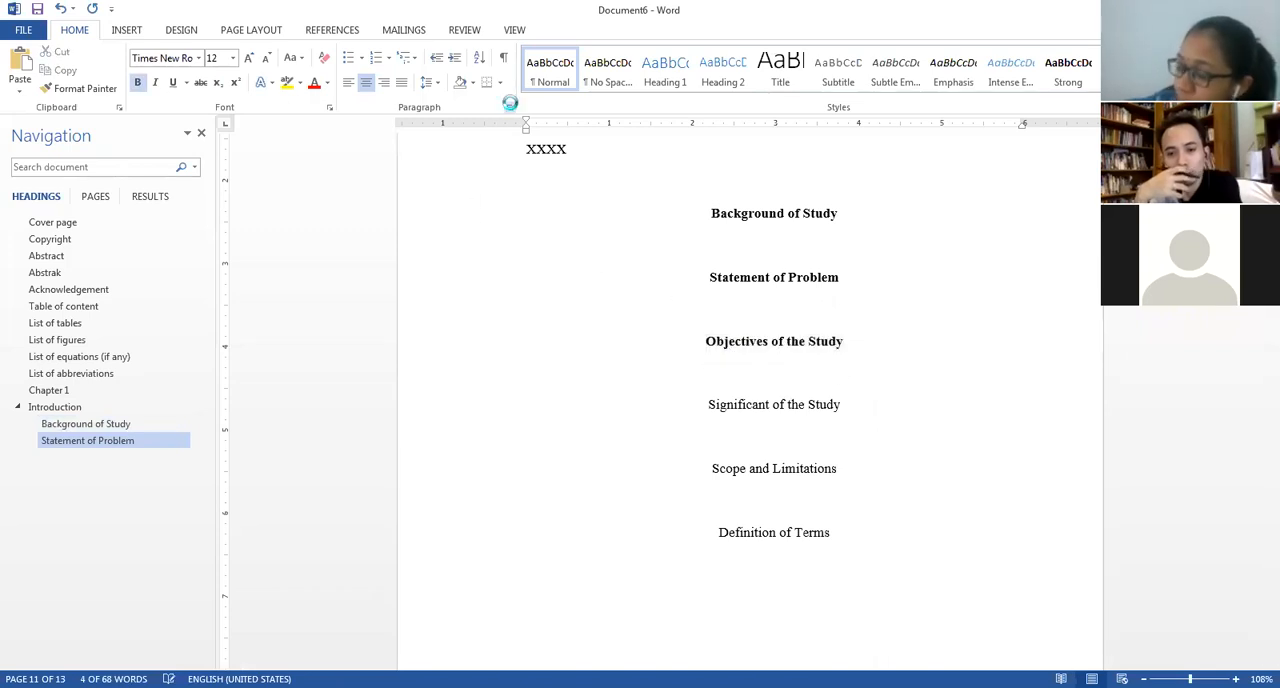
click(420, 100)
click(410, 135)
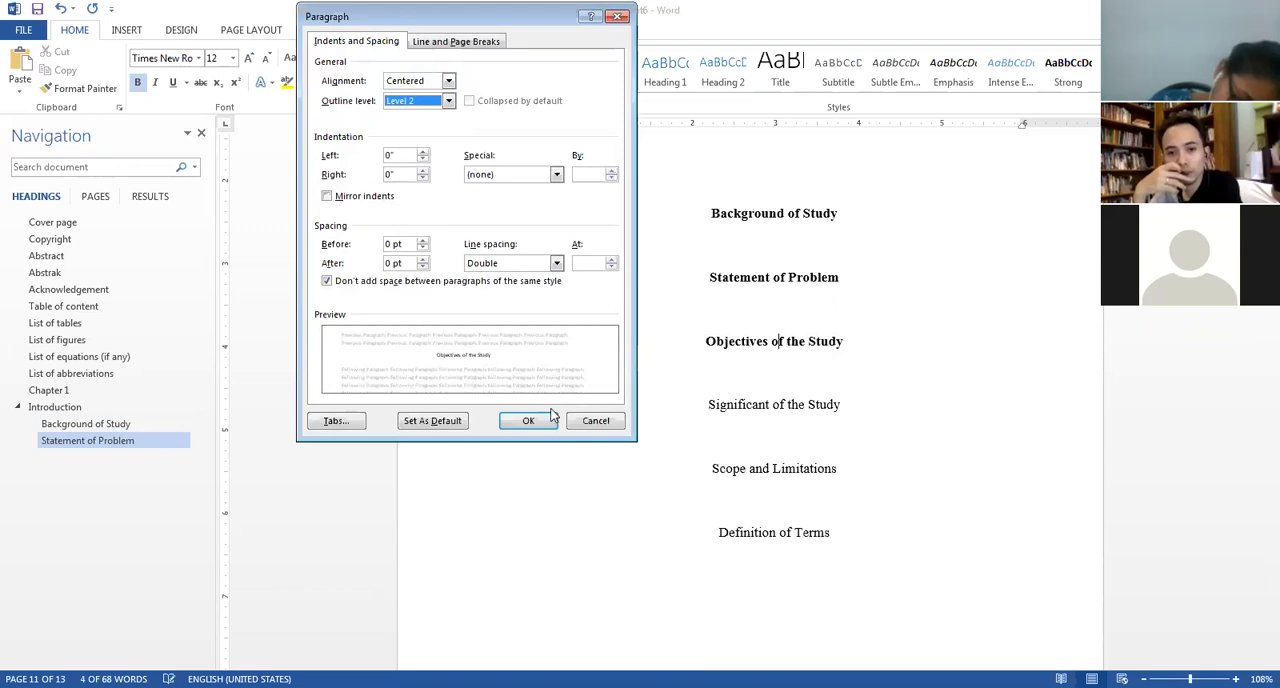
click(529, 420)
Make the "Significant of the Study" title bold and set its outline level to Level 2.
drag(846, 408, 714, 412)
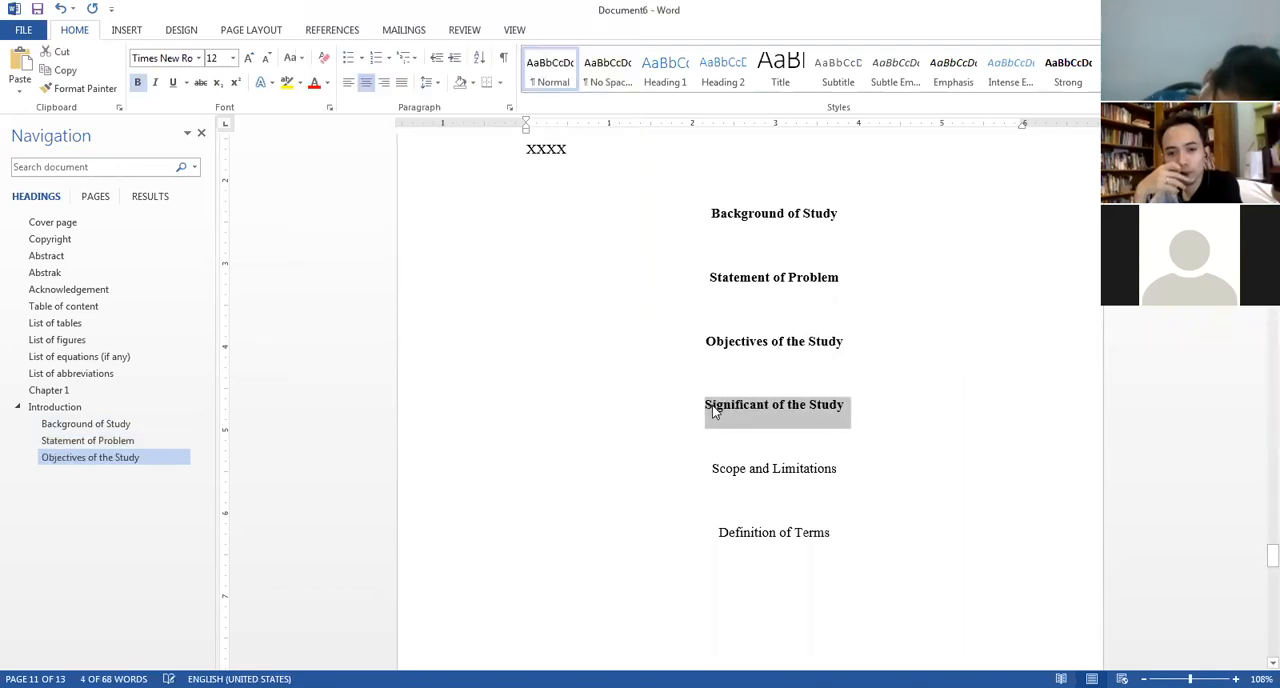
click(776, 410)
click(507, 106)
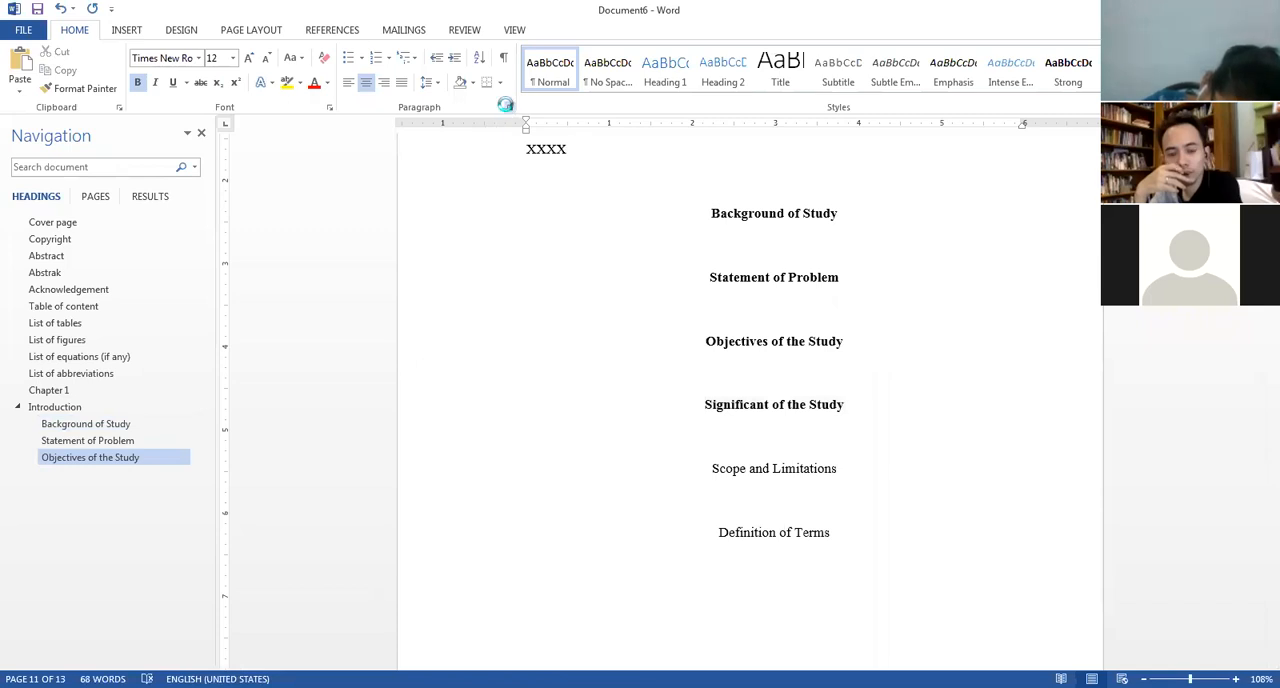
click(448, 100)
click(405, 141)
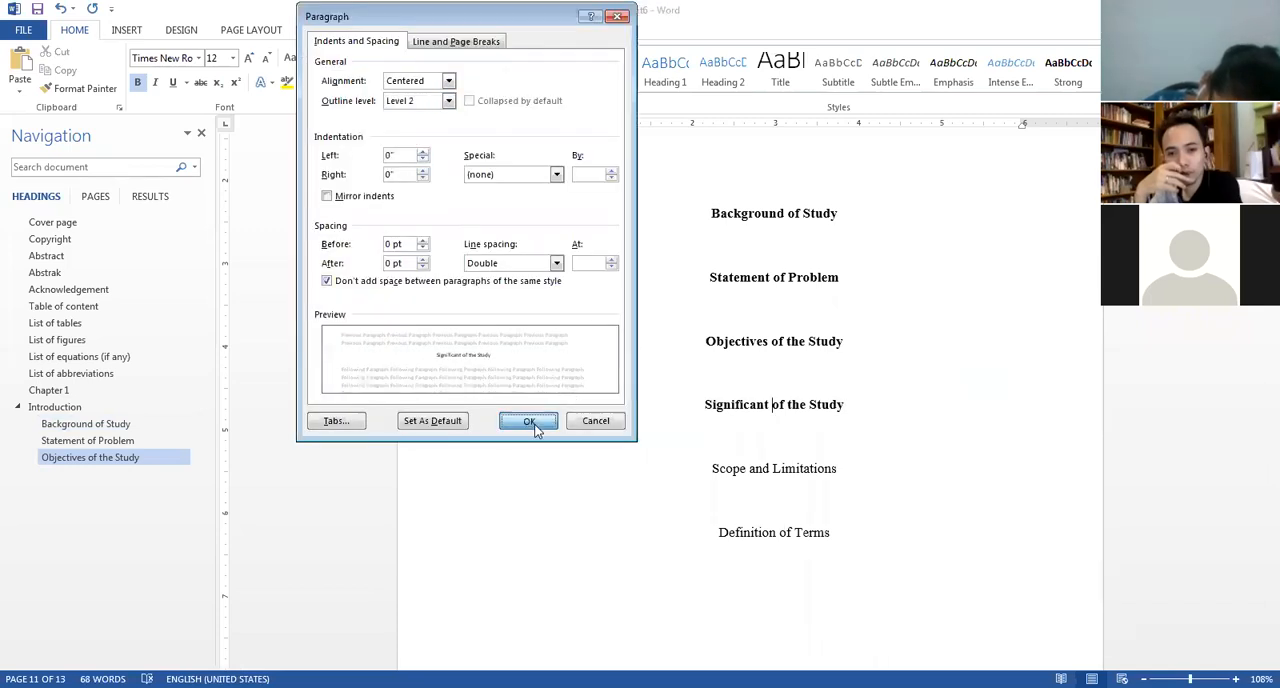
click(530, 421)
Make the "Scope and Limitations" title bold and set its outline level to Level 2.
drag(840, 467, 697, 467)
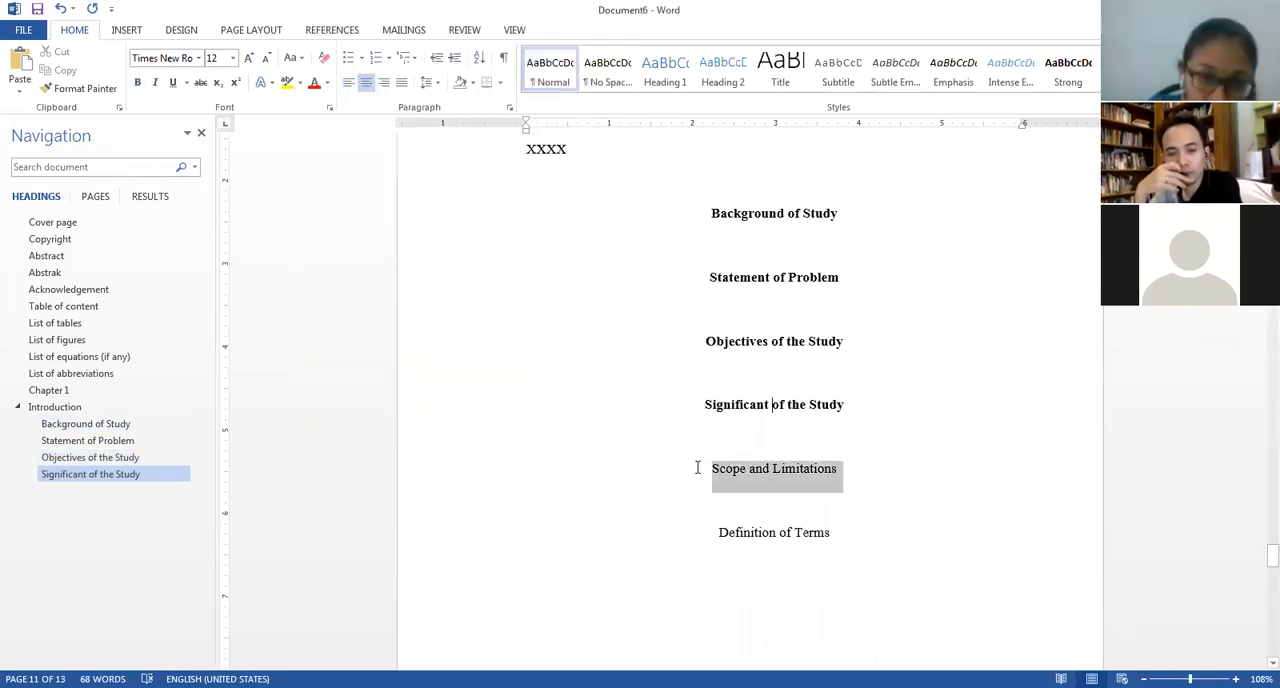
key(ctrl+b)
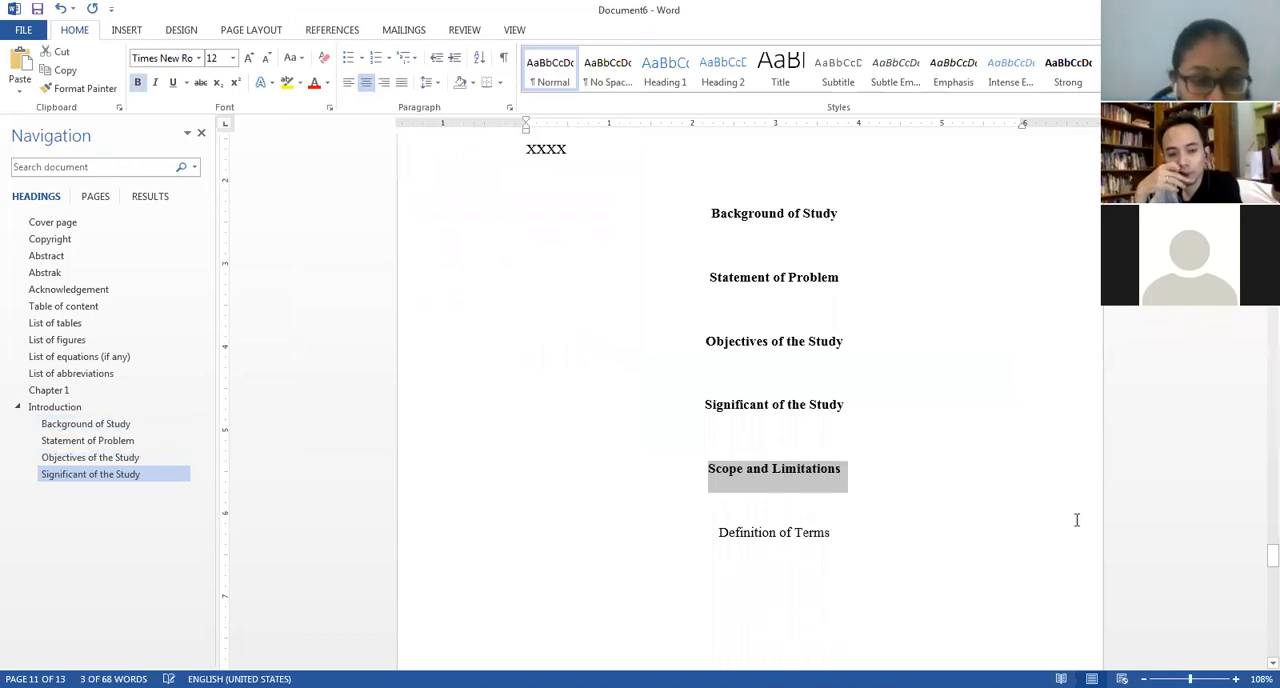
click(790, 468)
click(509, 107)
click(448, 100)
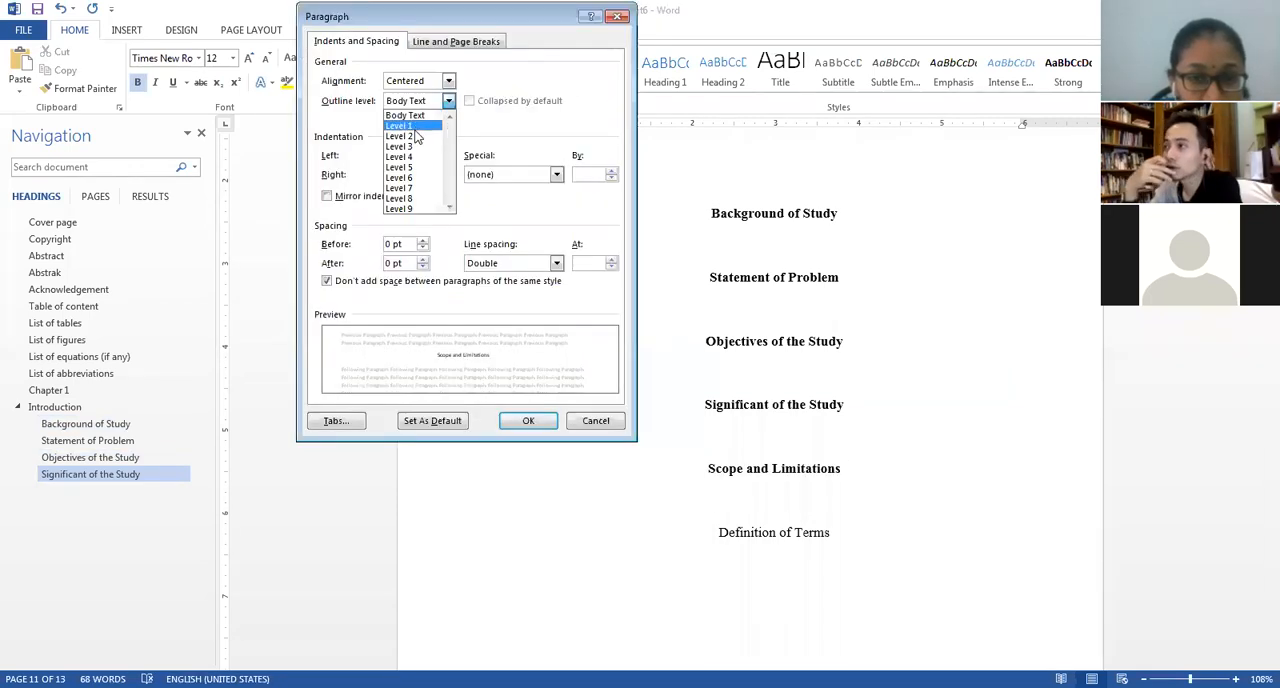
click(418, 136)
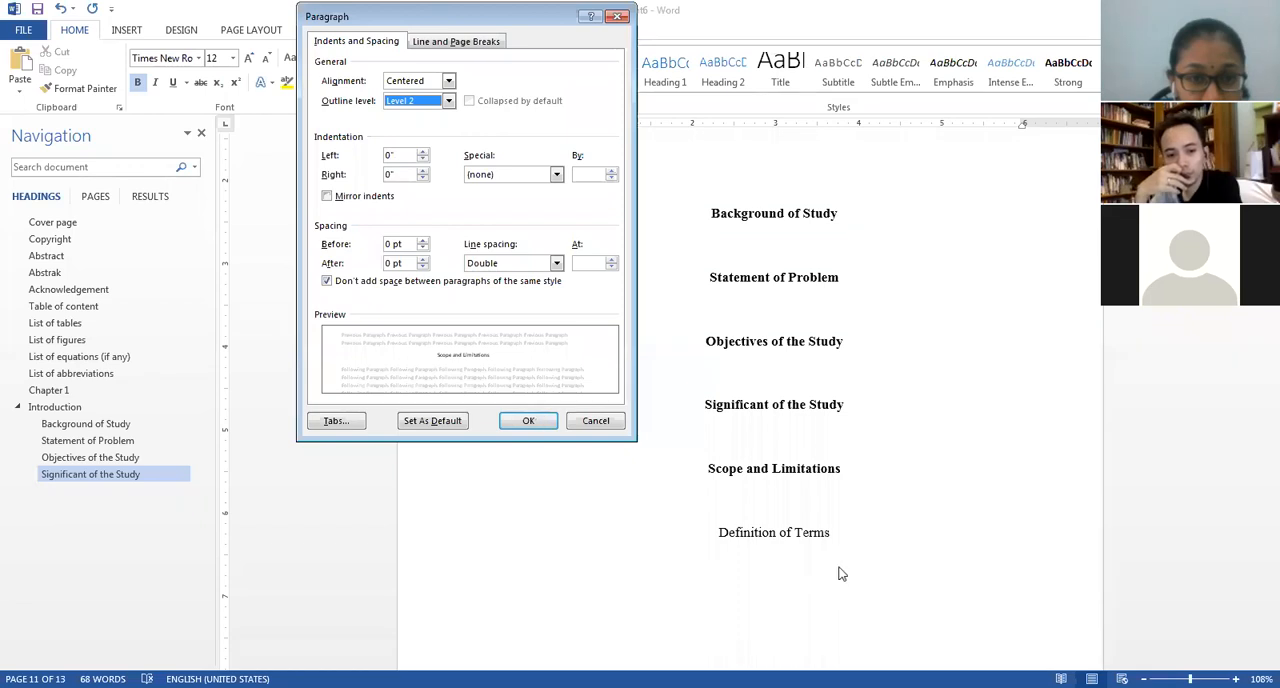
click(530, 422)
Make the "Definition of Terms" title bold and set its outline level to Level 2.
drag(846, 536, 719, 539)
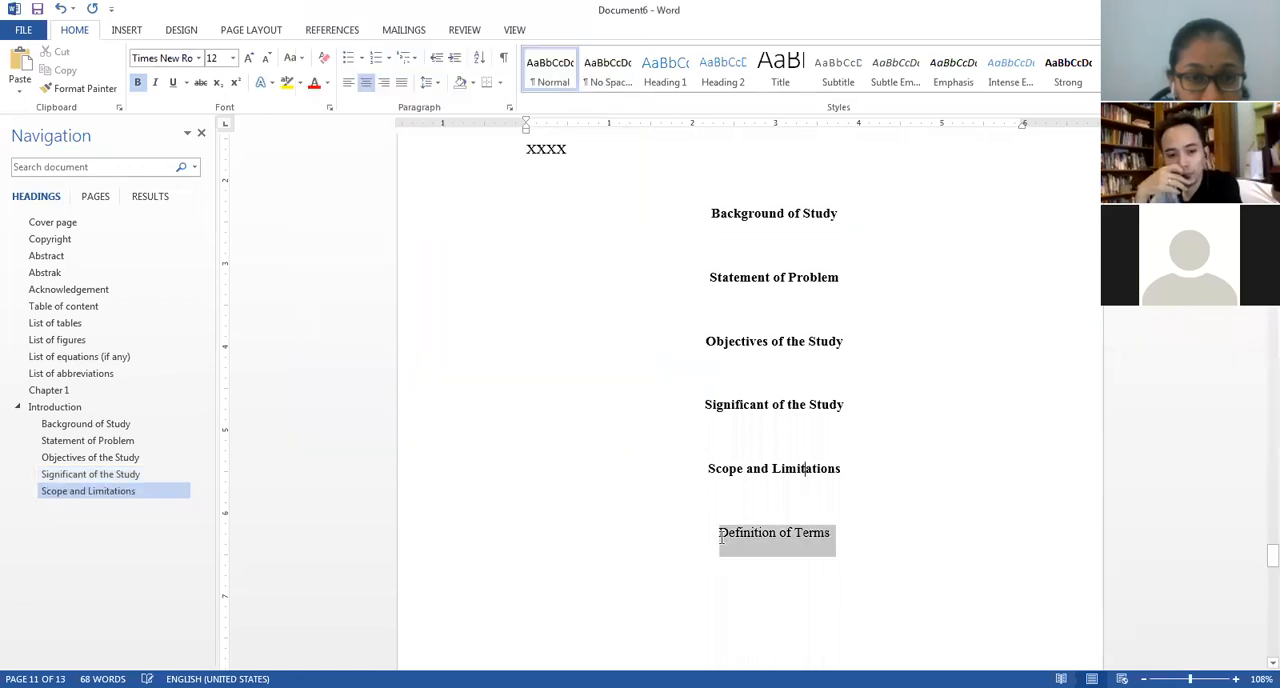
key(ctrl+b)
click(720, 538)
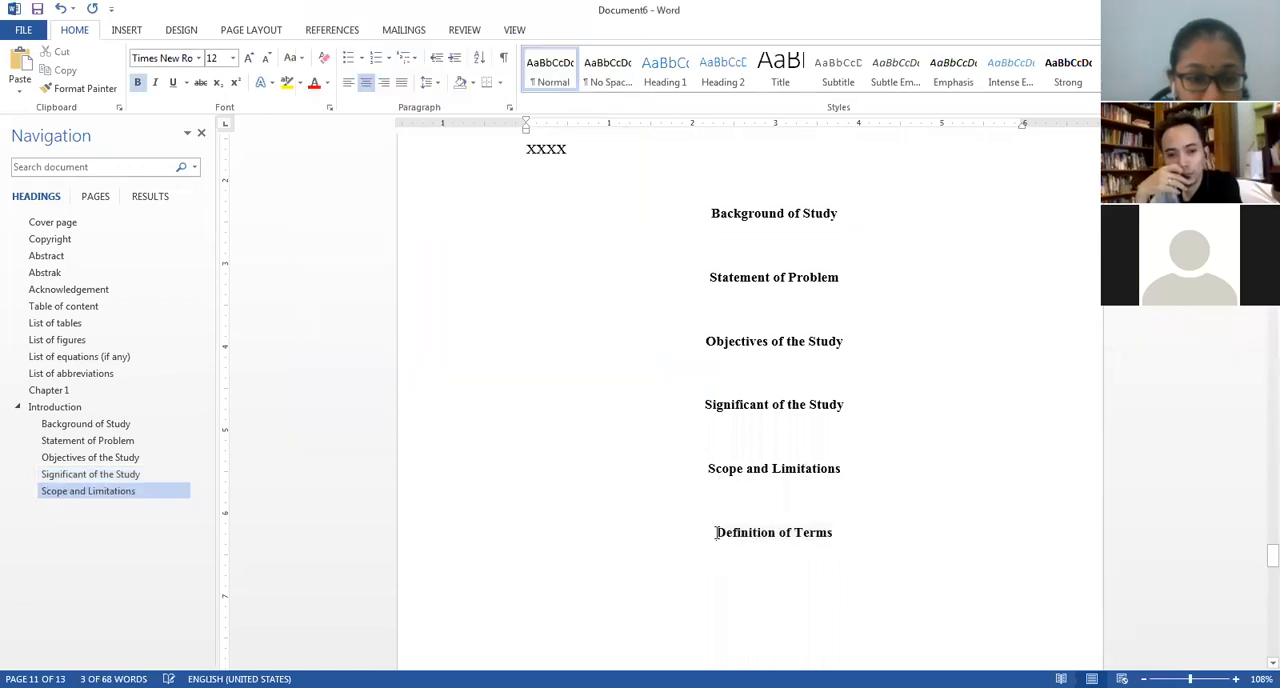
click(510, 108)
click(434, 102)
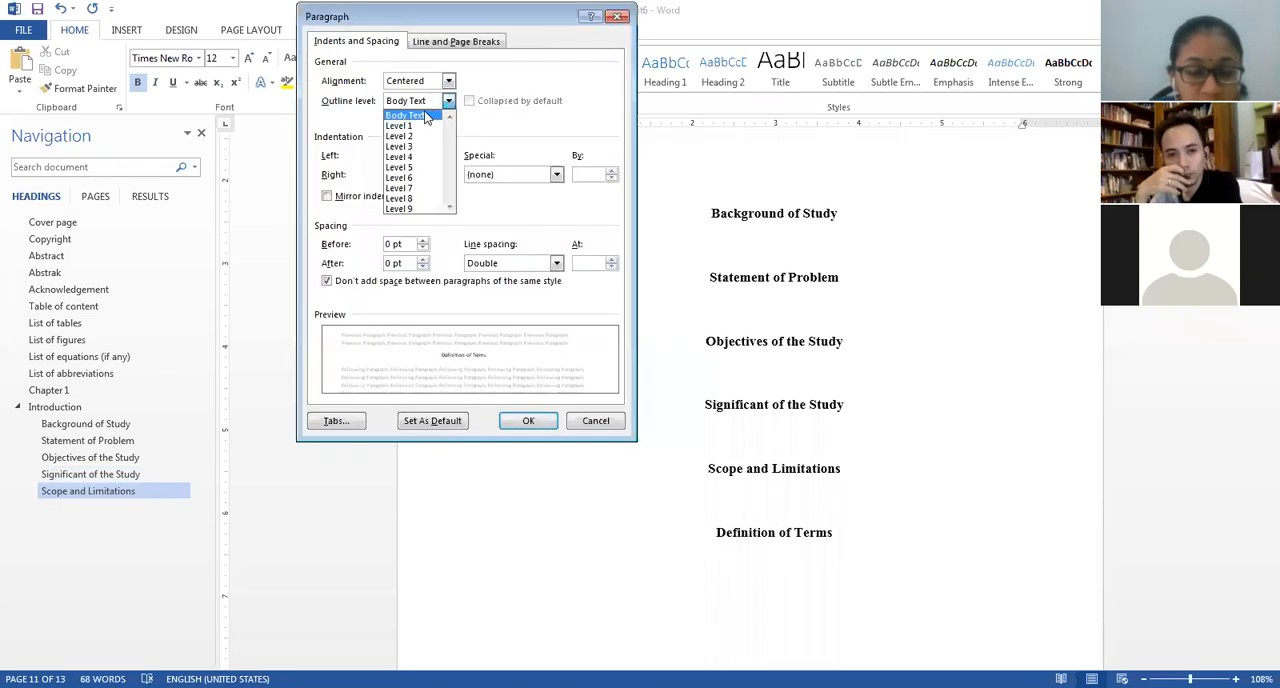
click(414, 136)
click(536, 421)
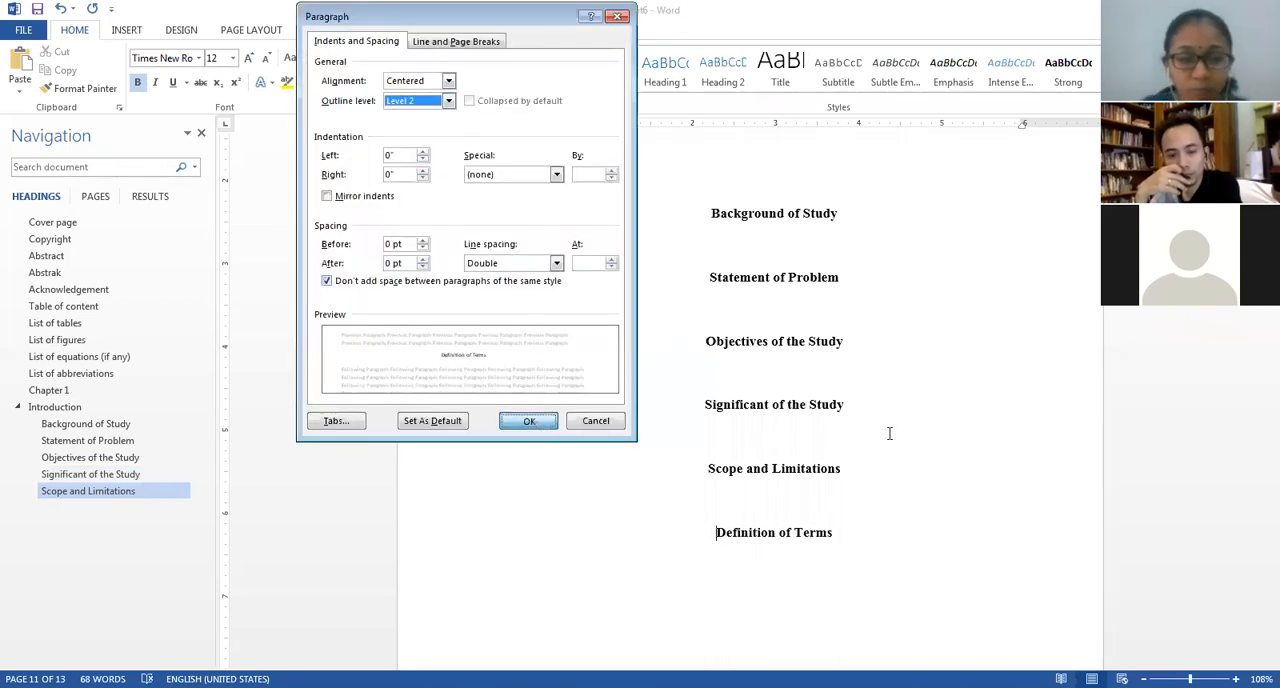
Remove the list numbering from the "Chapter 2 – Literature Review" line and split it into "Chapter 2" and "Literature Review" without the dash.
scroll(889, 434, down, 8)
scroll(586, 300, up, 1)
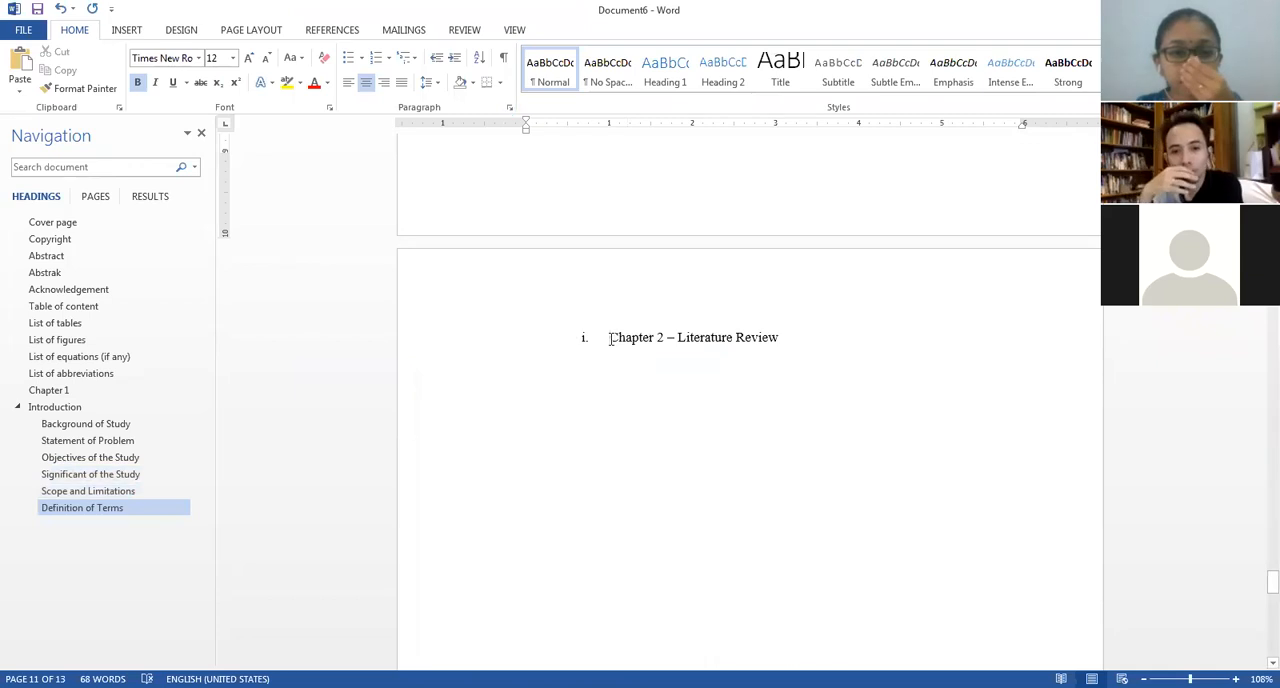
click(610, 338)
key(BackSpace)
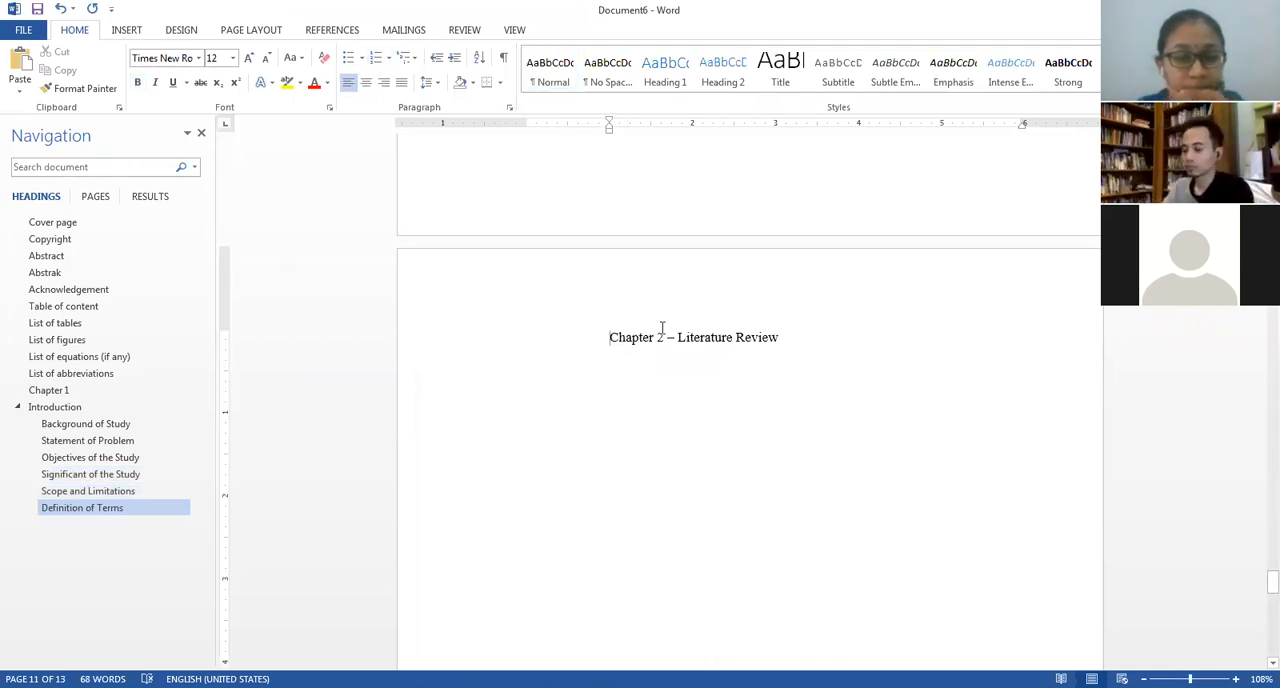
click(677, 337)
key(BackSpace)
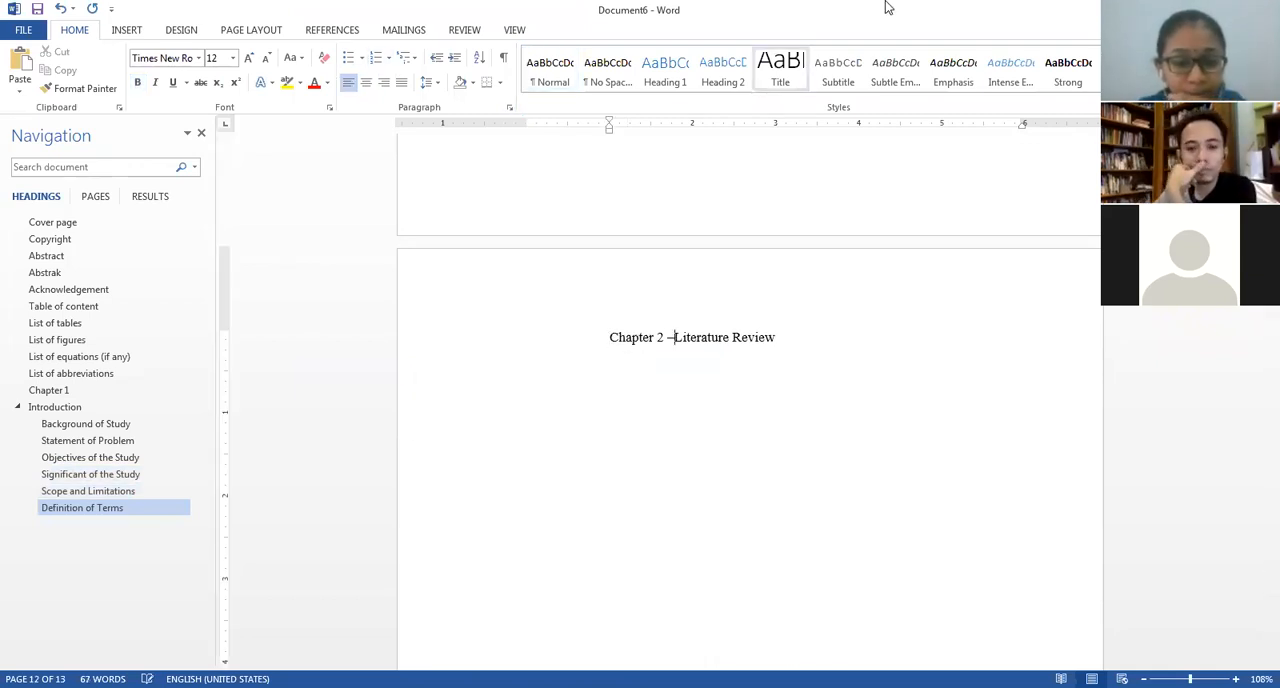
key(BackSpace)
key(Return)
Make the "Chapter 2" and "Literature Review" title lines bold and centred.
drag(723, 368, 583, 334)
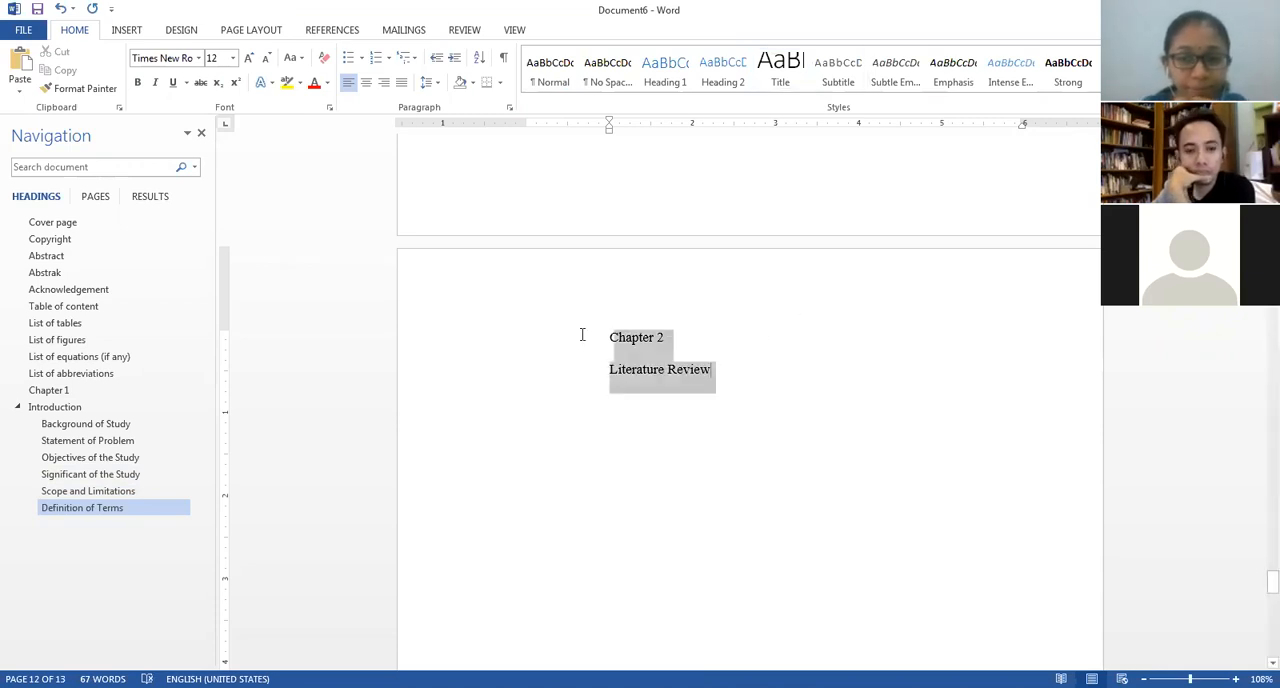
key(ctrl+b)
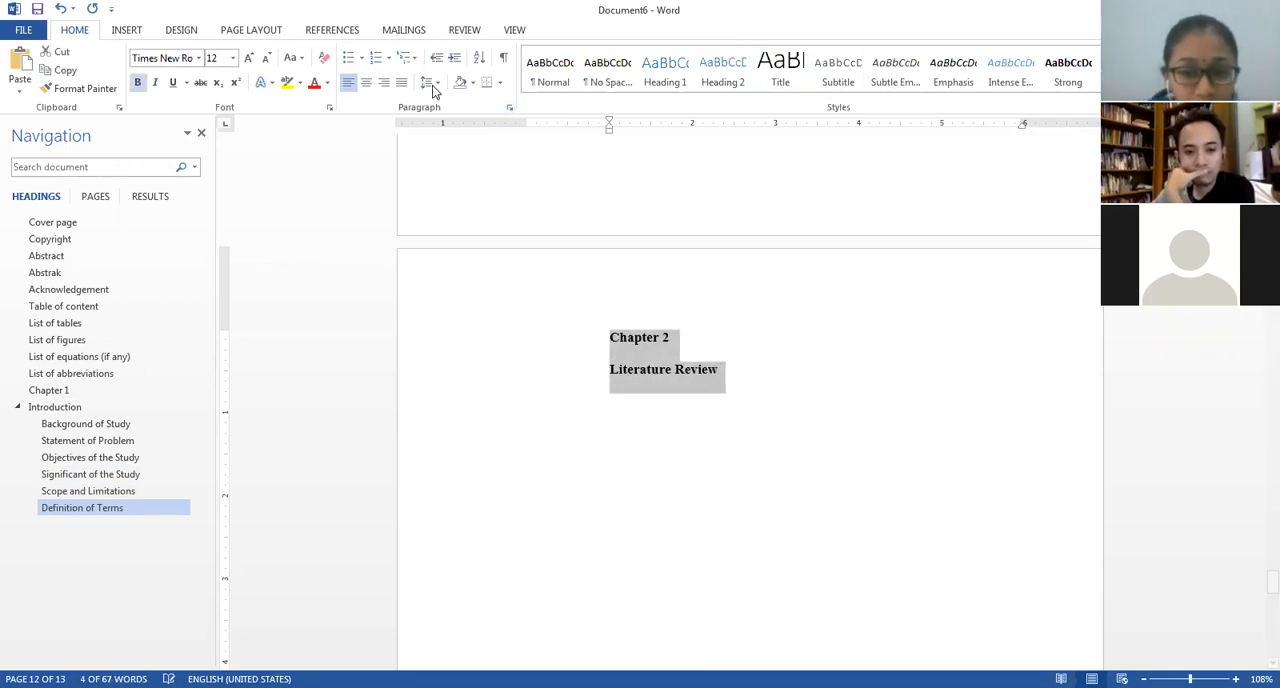
click(366, 82)
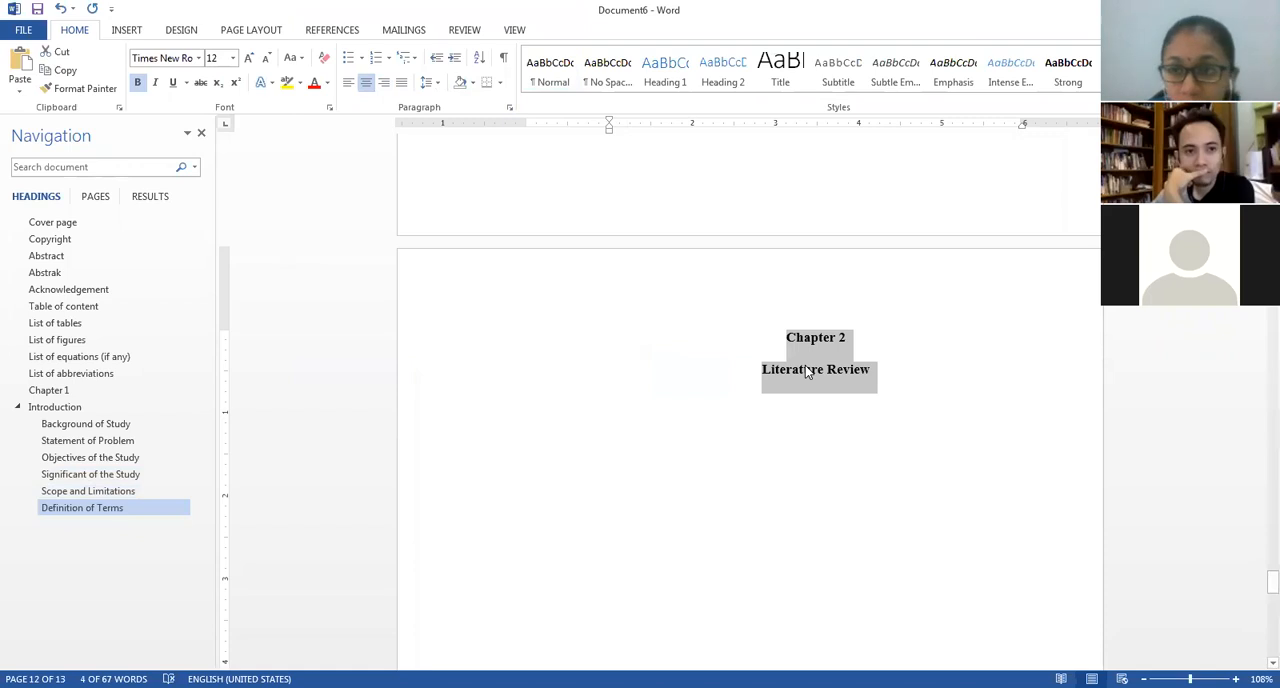
Remove the left indent from both Chapter 2 title lines and centre them again between the margins.
click(790, 337)
key(BackSpace)
key(BackSpace)
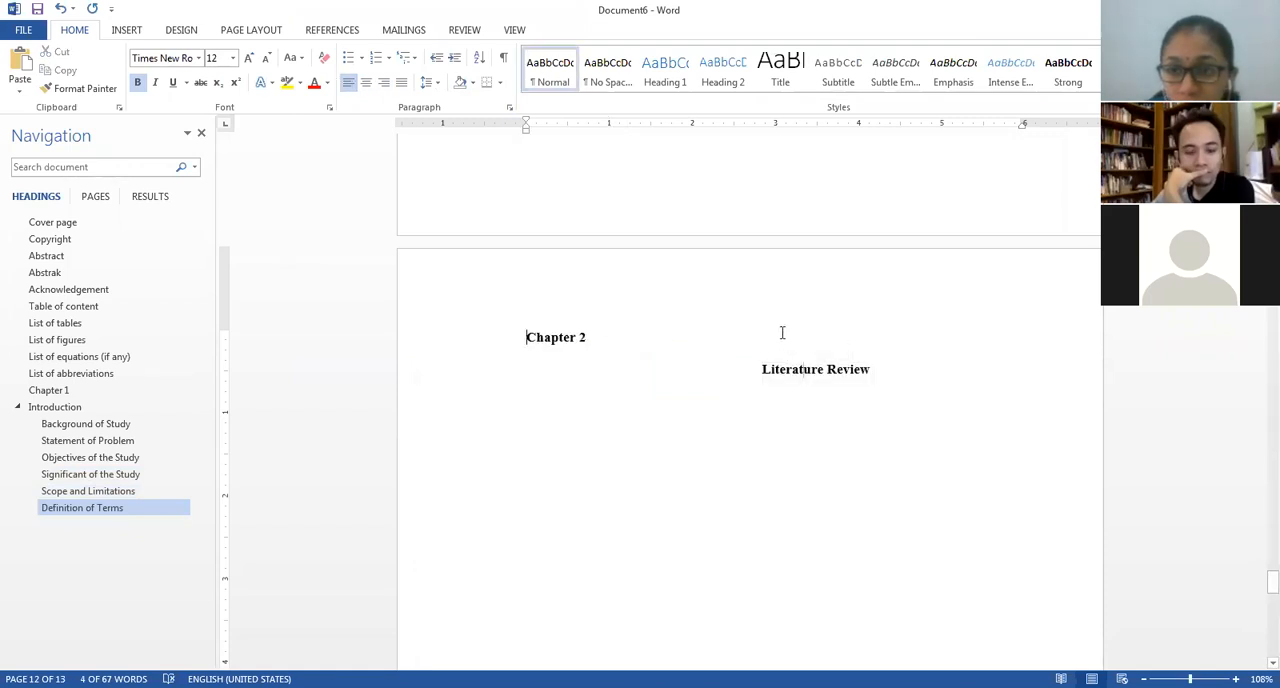
click(763, 367)
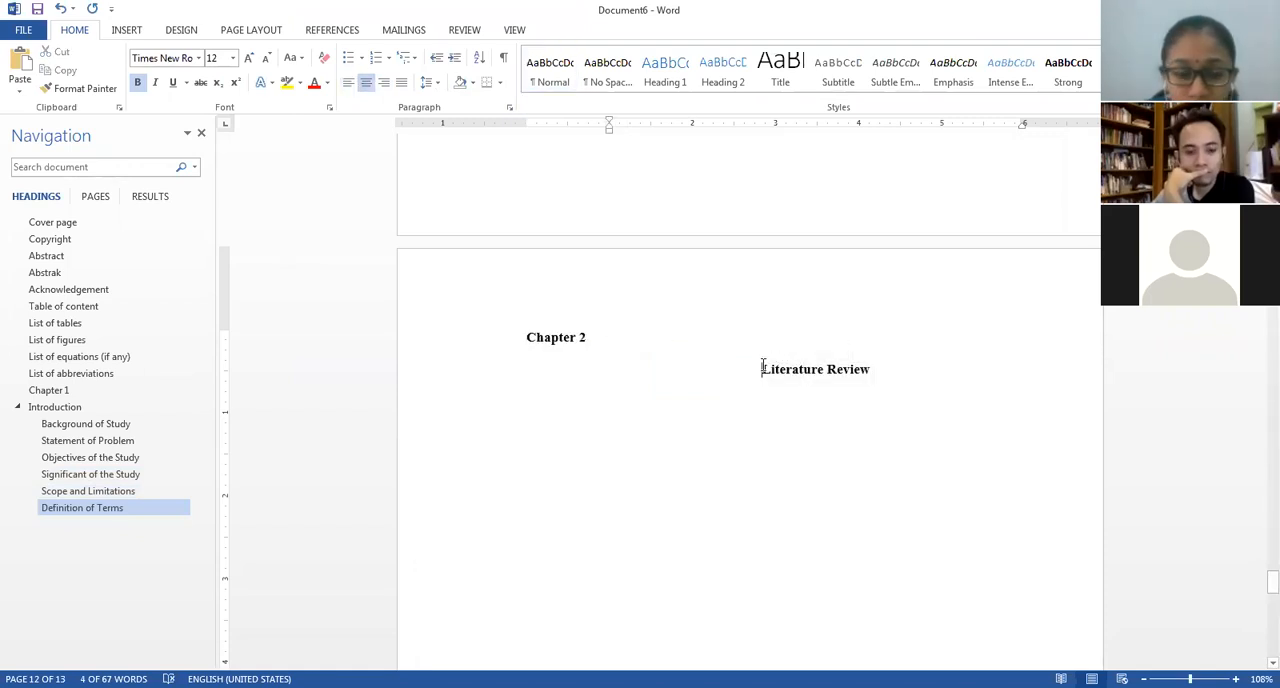
key(BackSpace)
key(BackSpace)
drag(640, 368, 523, 340)
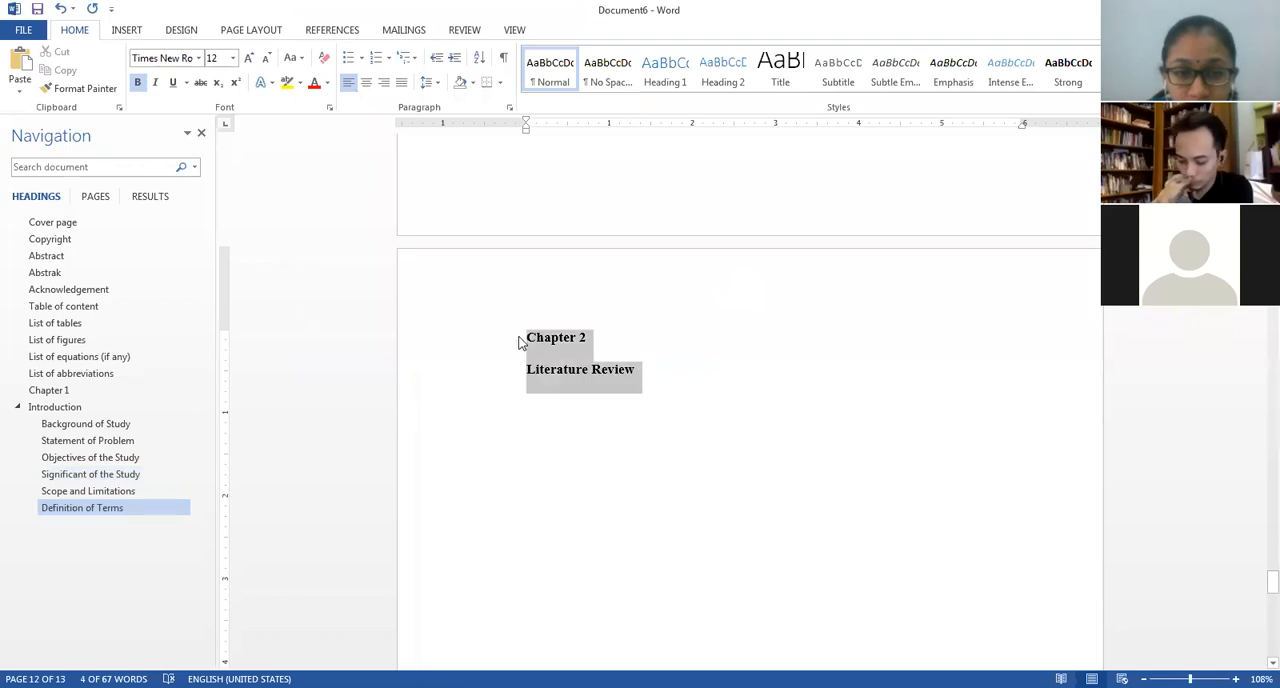
click(366, 83)
Set the outline level of the "Chapter 2" title to Level 1.
click(829, 357)
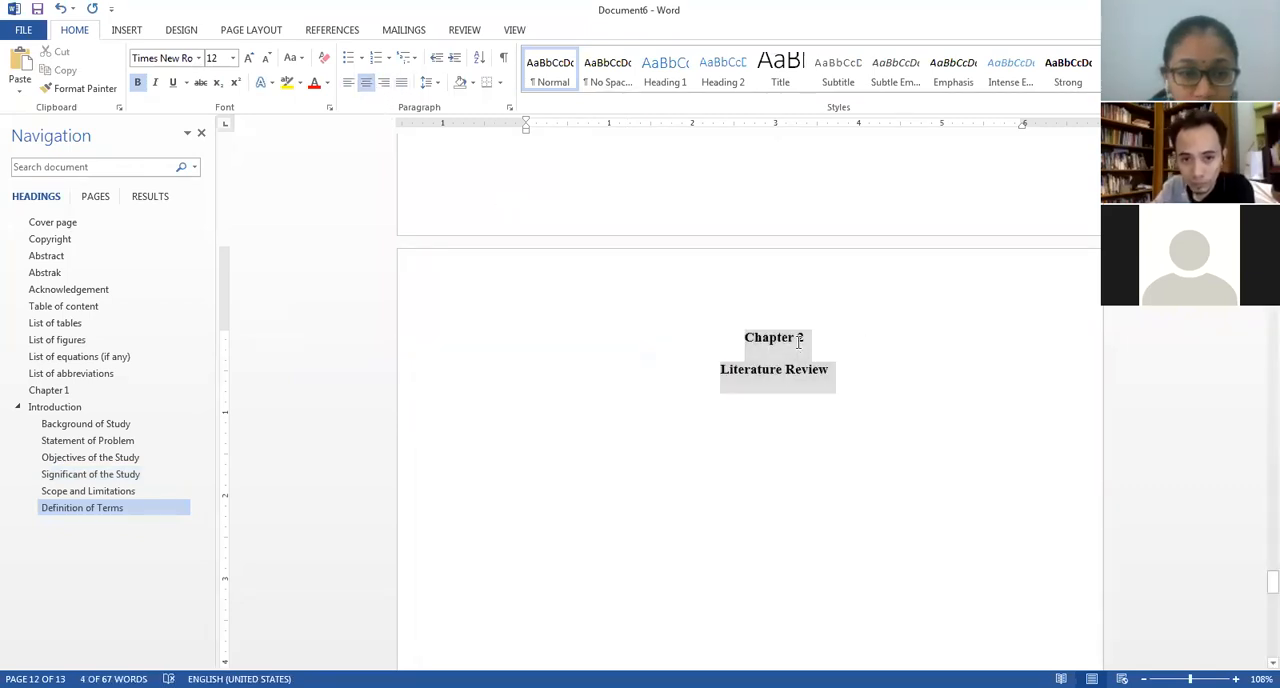
click(508, 111)
click(448, 100)
click(416, 136)
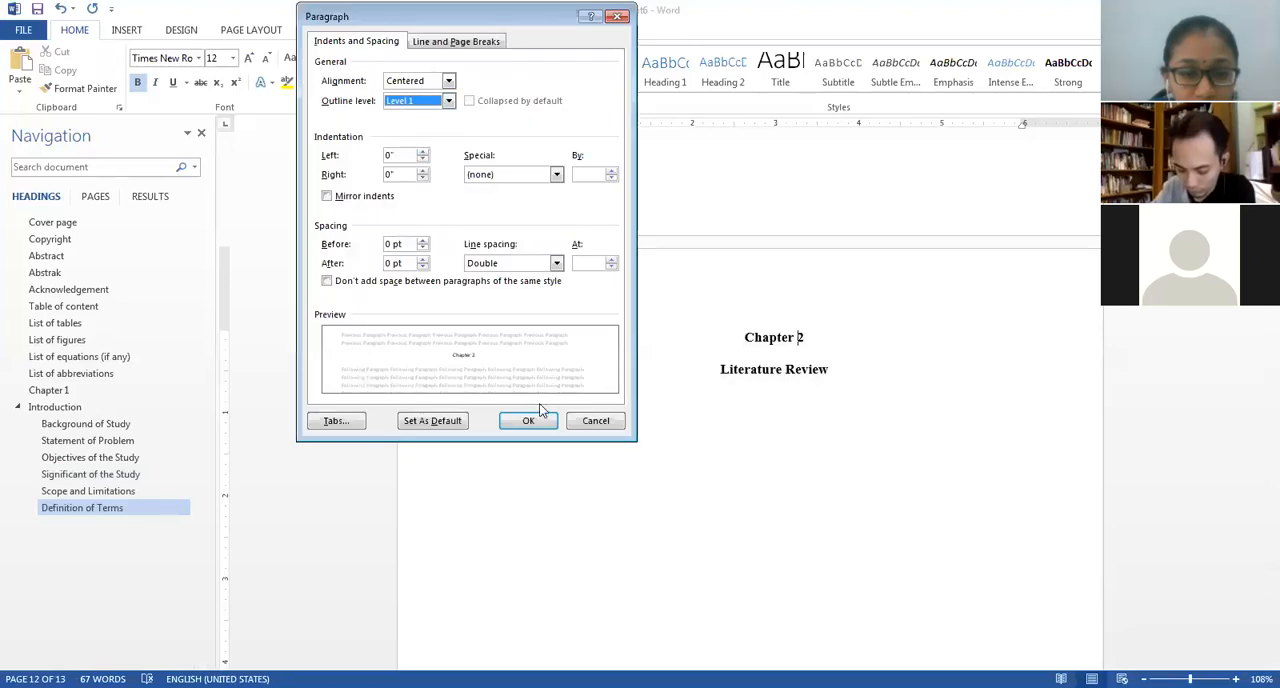
key(Return)
Set the outline level of the "Literature Review" title to Level 1.
click(740, 368)
click(508, 107)
click(420, 101)
click(415, 127)
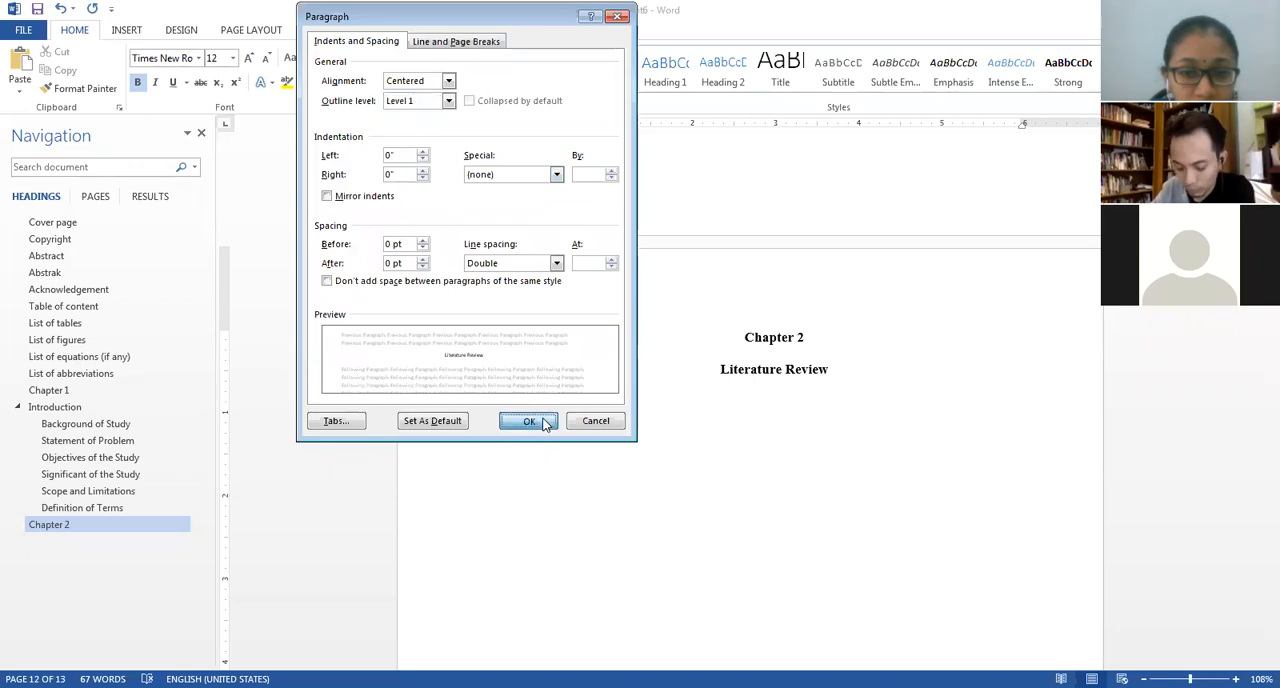
key(Return)
Review the Chapter 1 and Chapter 2 pages to check their titles and heading structure.
scroll(857, 366, up, 20)
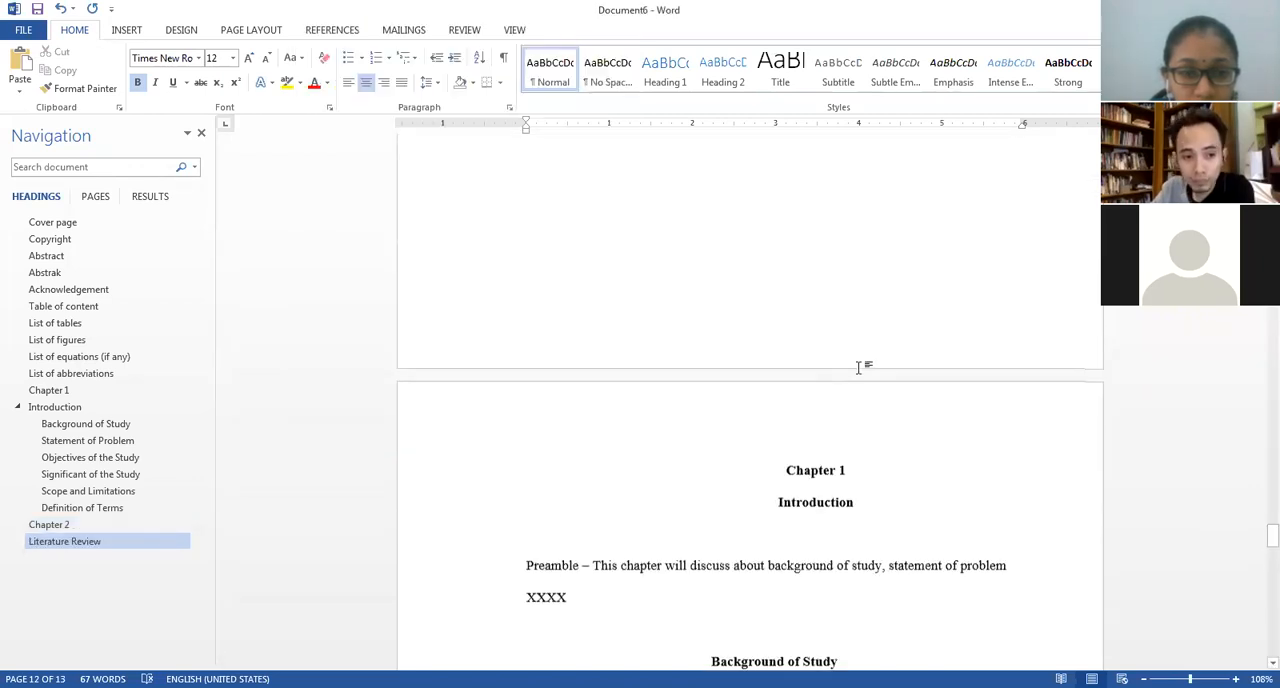
scroll(857, 366, up, 3)
scroll(866, 357, down, 3)
scroll(875, 340, up, 1)
scroll(880, 330, down, 12)
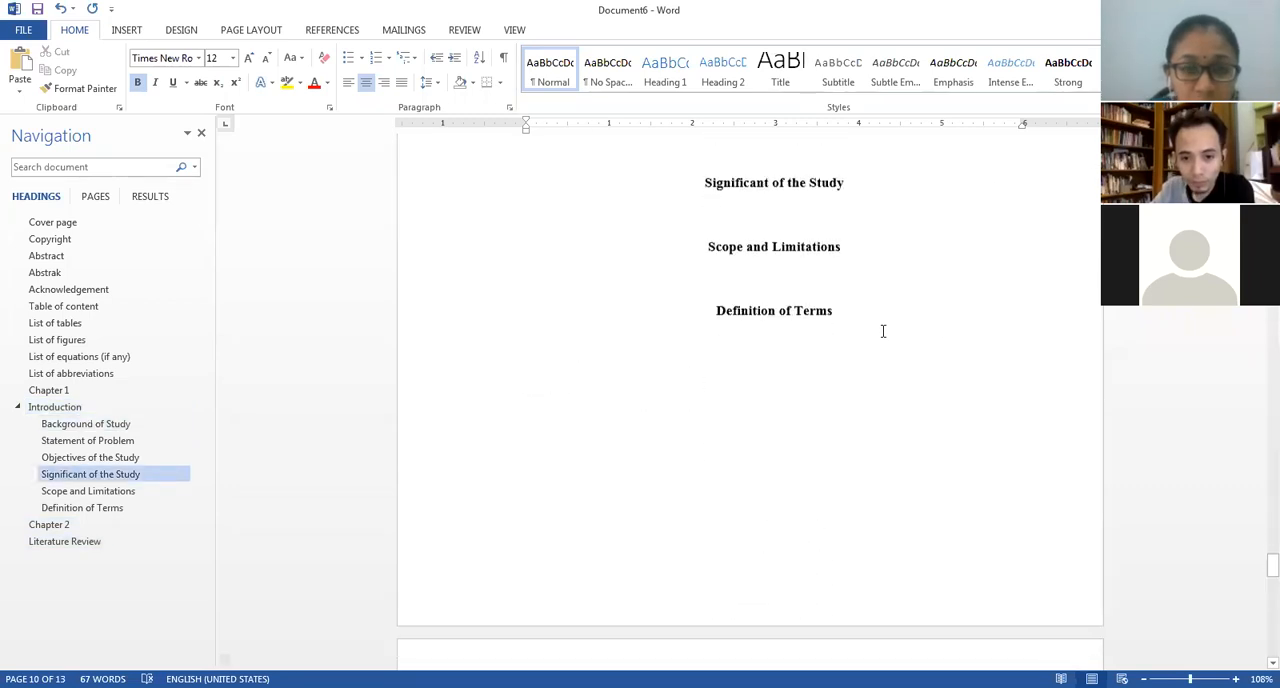
scroll(883, 331, down, 3)
scroll(883, 329, up, 4)
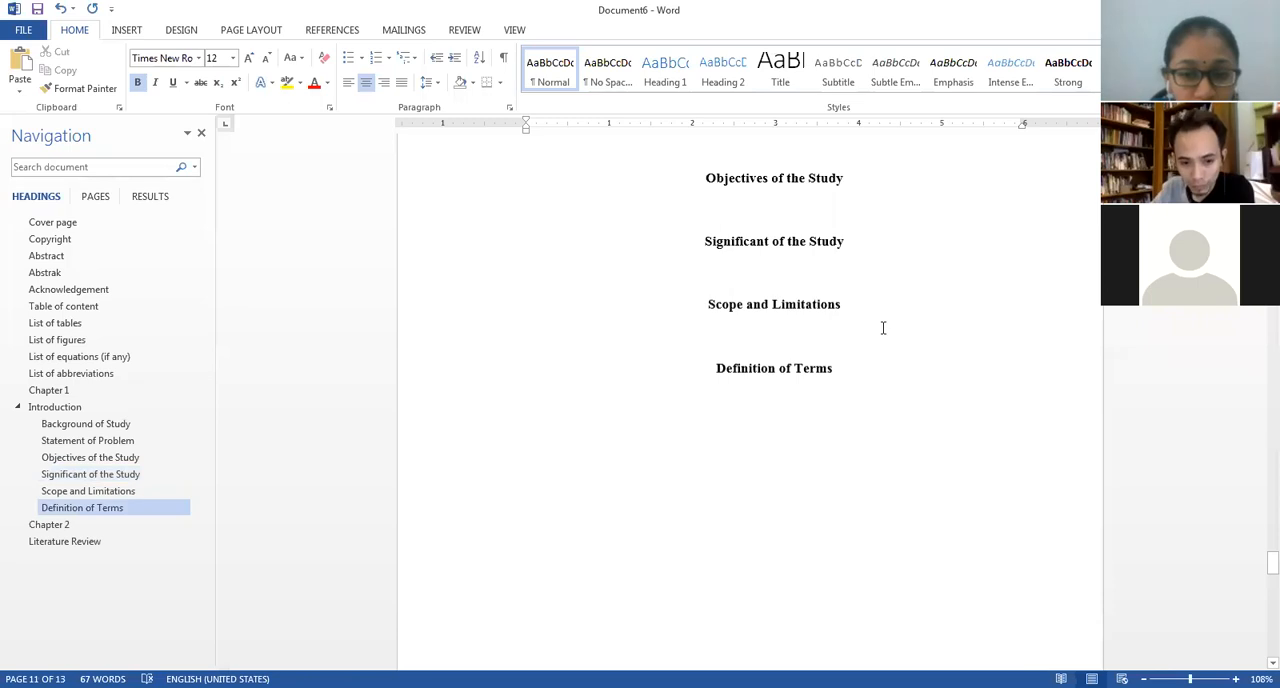
scroll(883, 328, down, 4)
scroll(870, 329, up, 12)
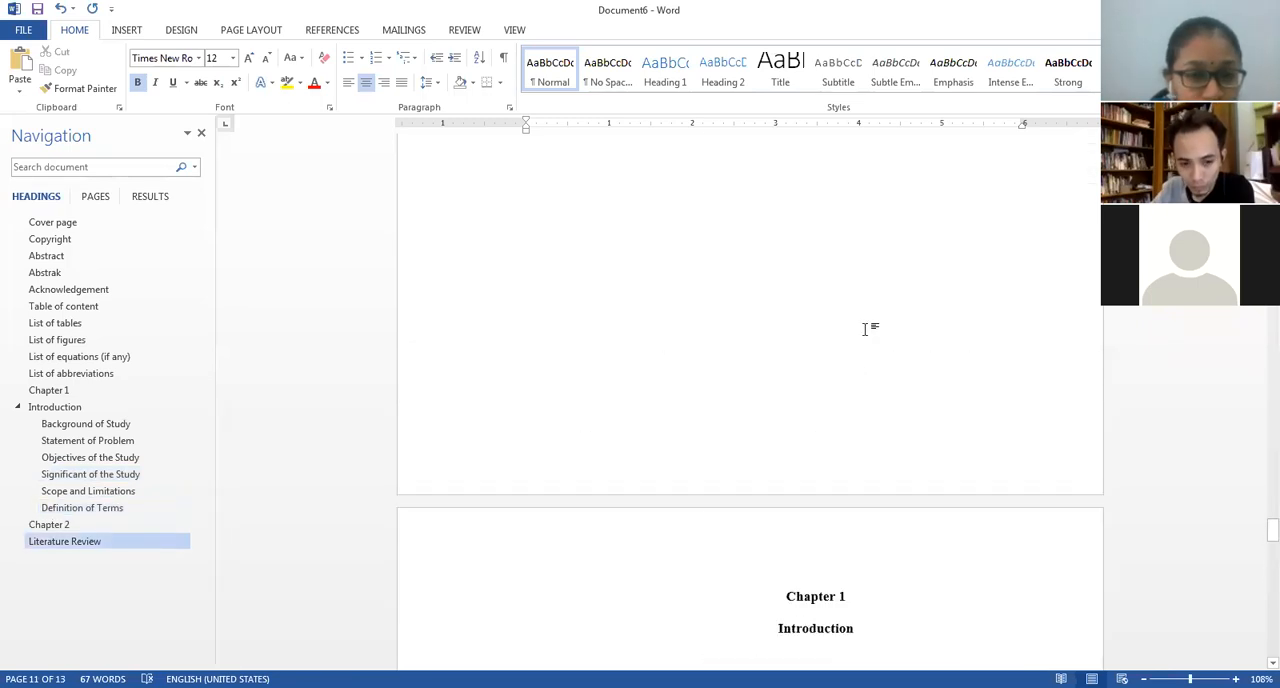
Jump between the headings to review the cover page, Abstract, Chapter 1 and the list pages.
click(70, 373)
click(91, 223)
scroll(849, 321, up, 1)
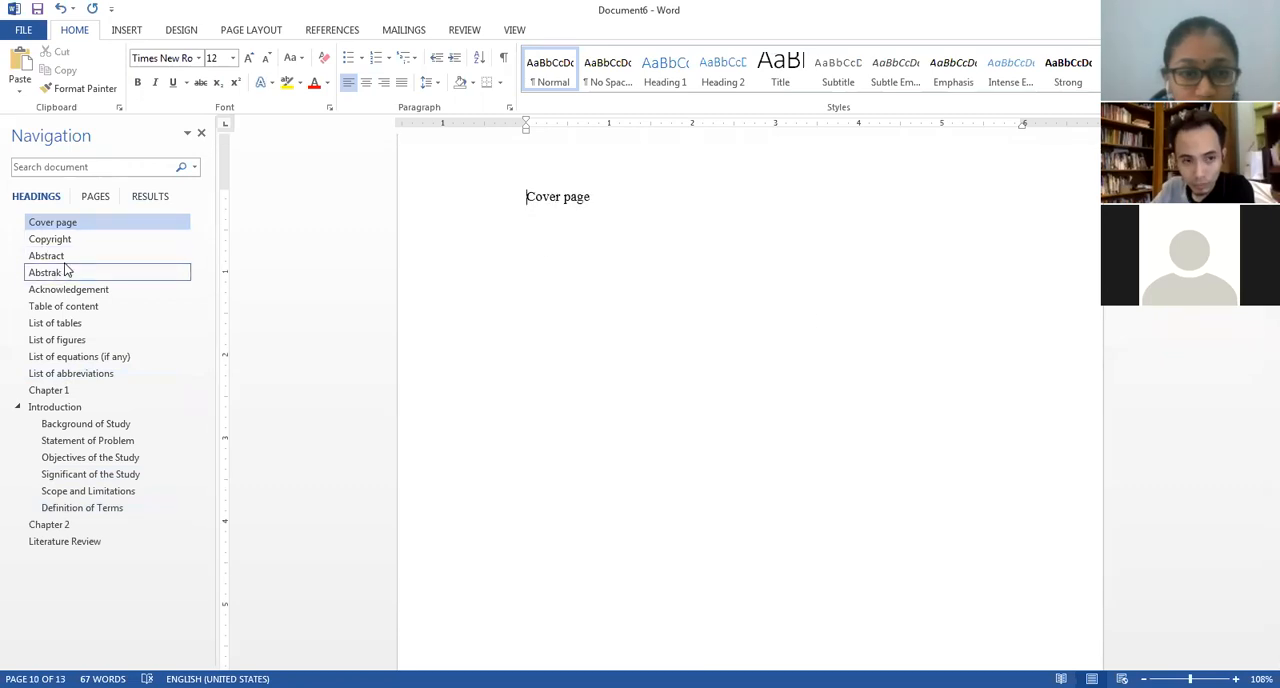
click(60, 257)
scroll(627, 428, down, 10)
scroll(627, 428, up, 15)
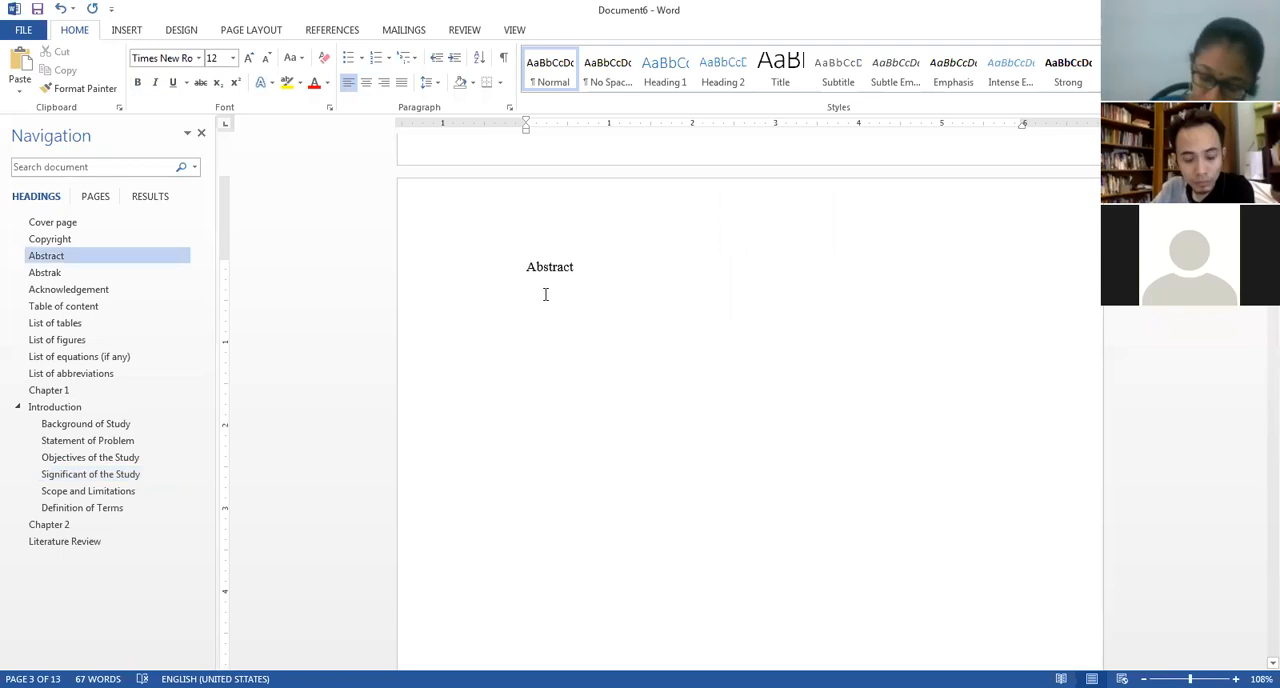
click(55, 390)
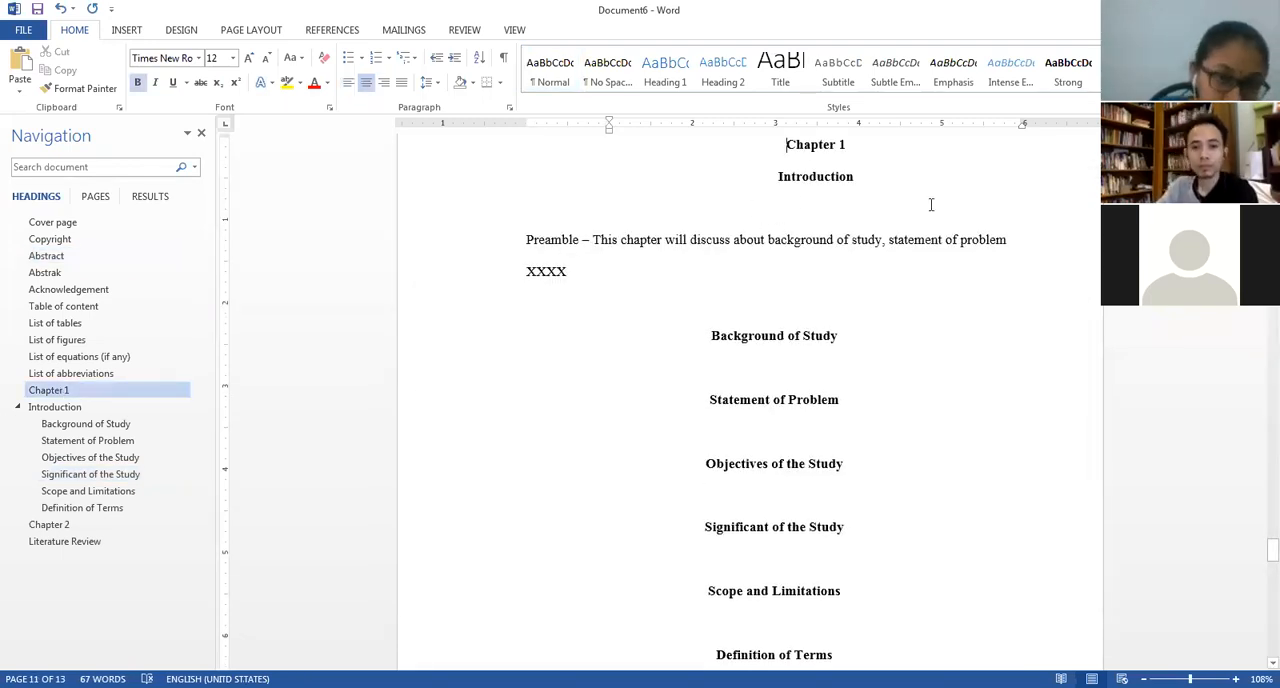
scroll(930, 206, up, 10)
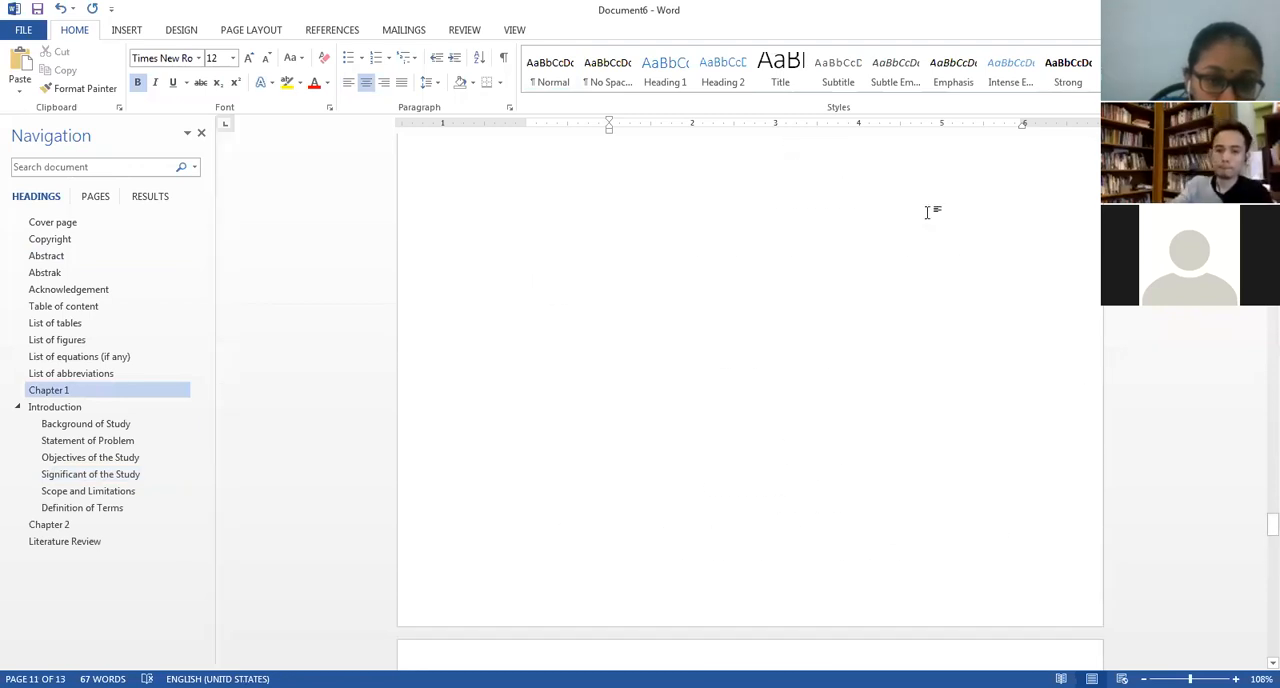
scroll(930, 210, up, 15)
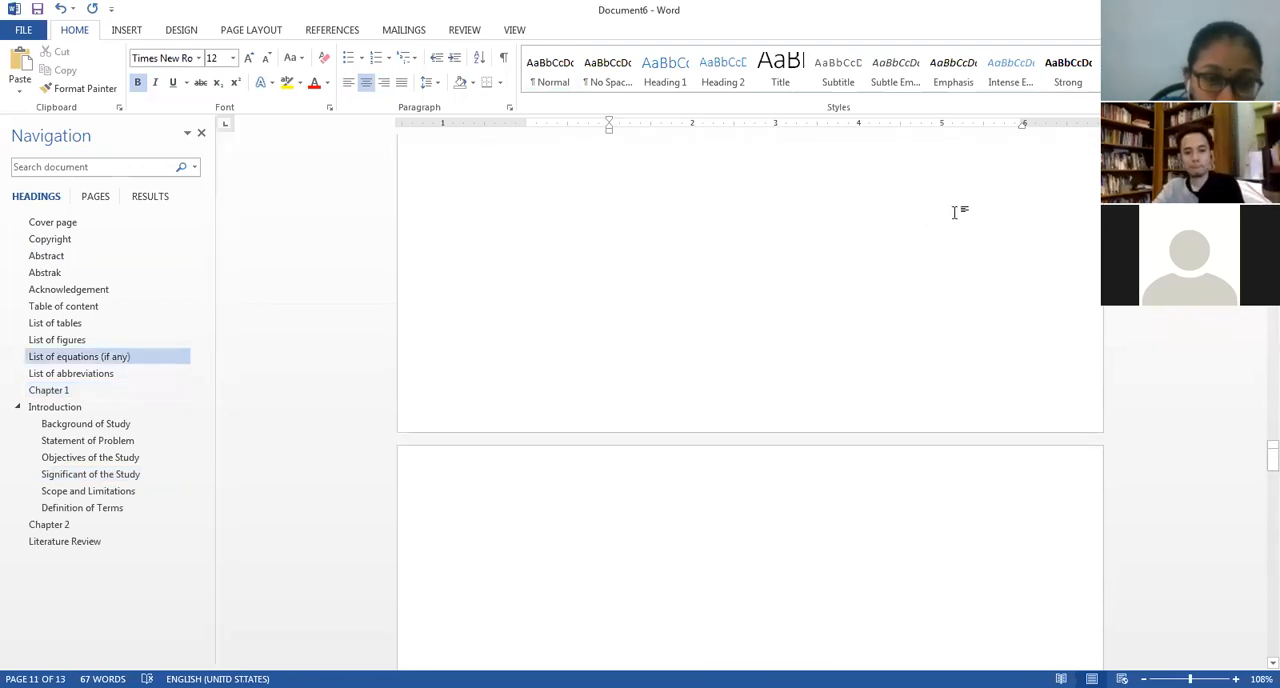
scroll(955, 212, up, 15)
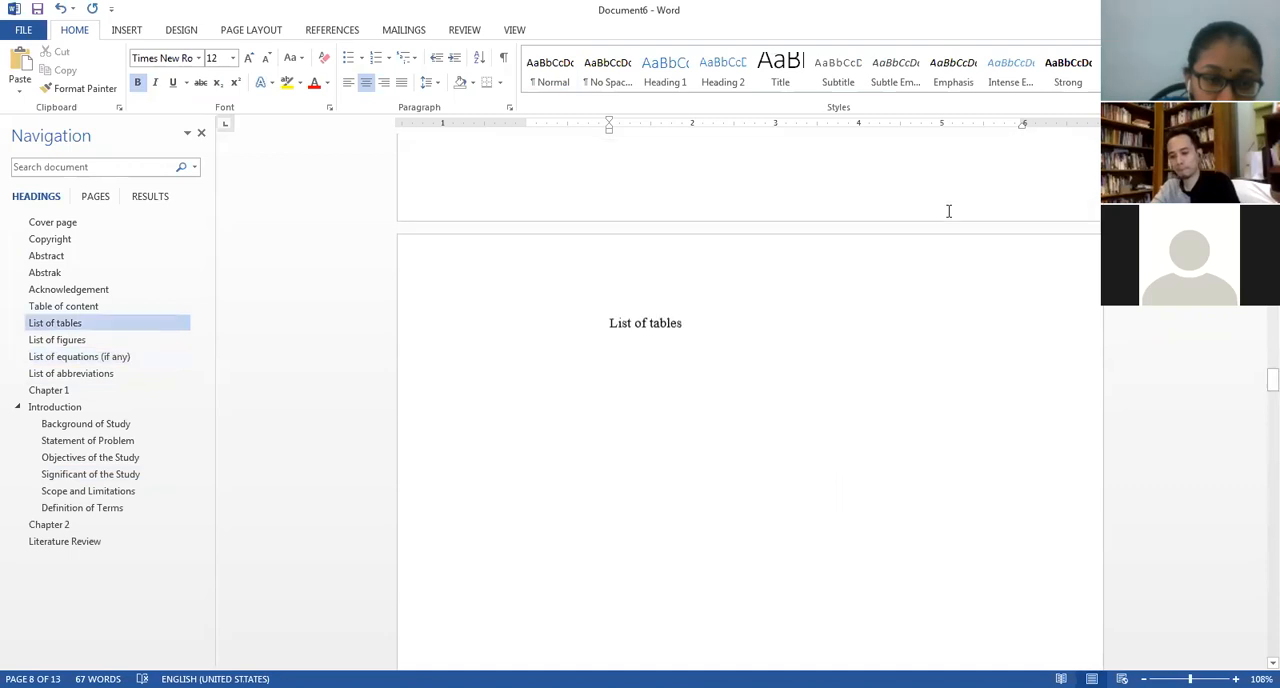
scroll(948, 208, up, 10)
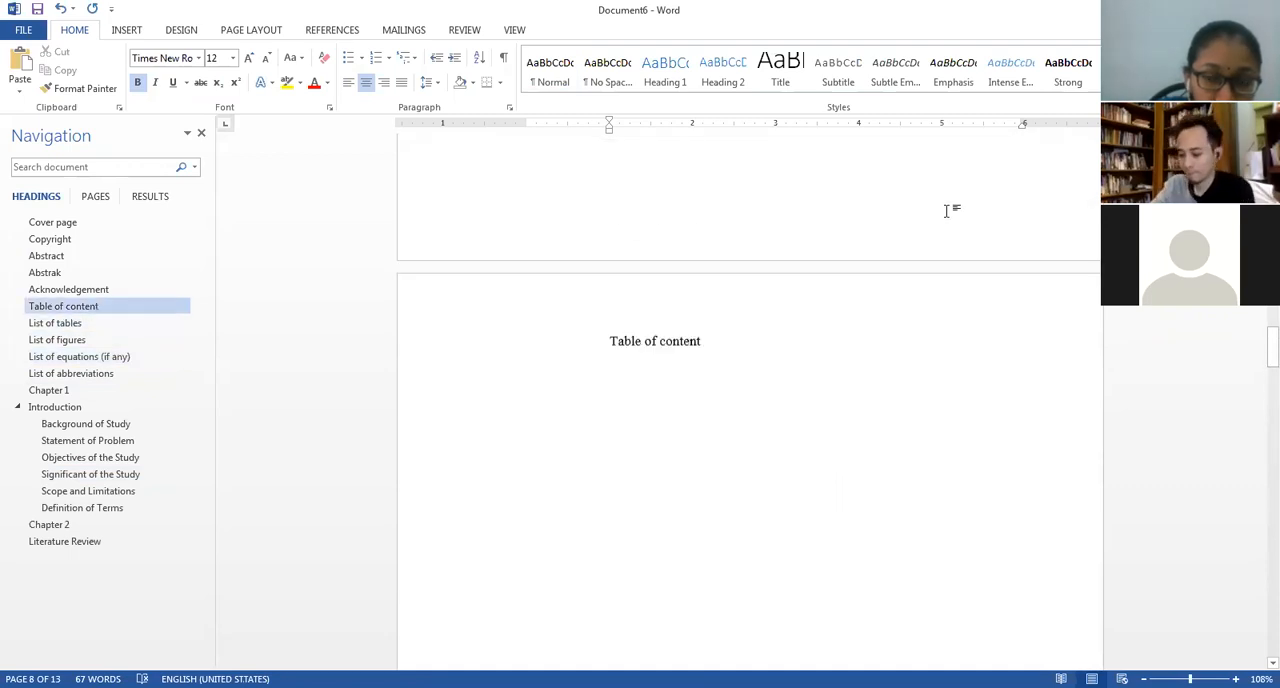
Go to the cover page and open its footer for editing.
click(73, 232)
click(74, 222)
scroll(723, 400, up, 1)
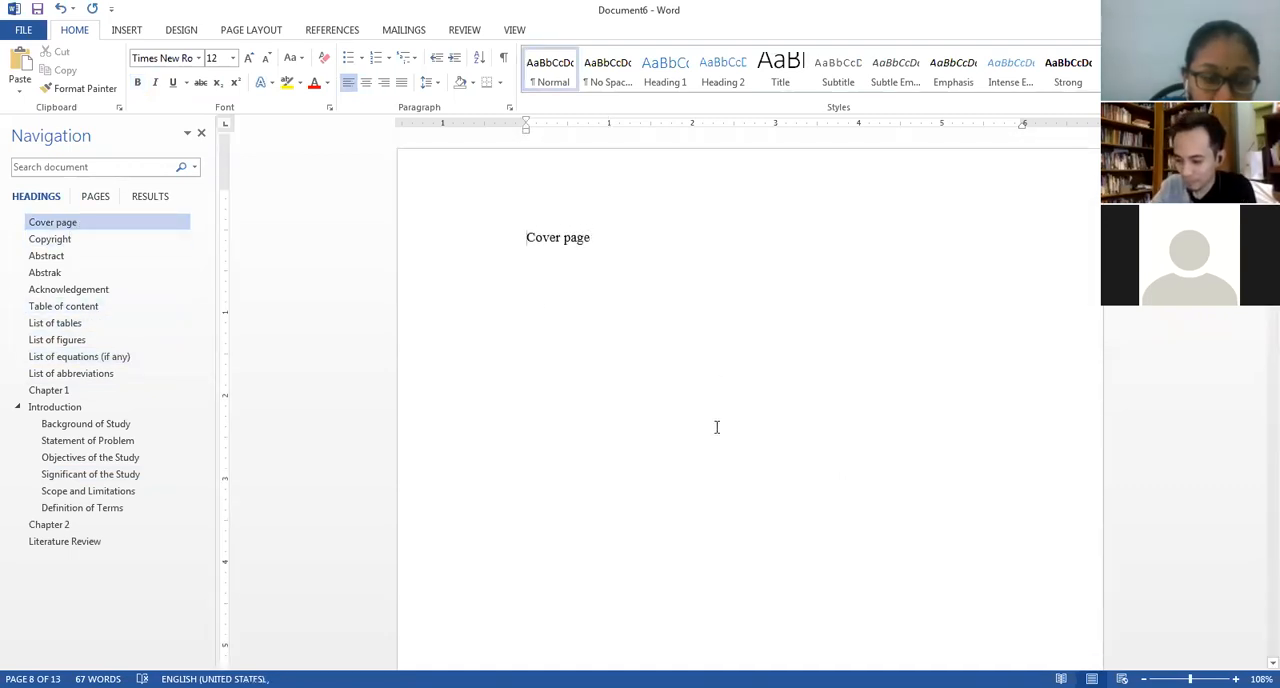
scroll(719, 422, down, 6)
scroll(719, 422, down, 4)
scroll(694, 386, up, 3)
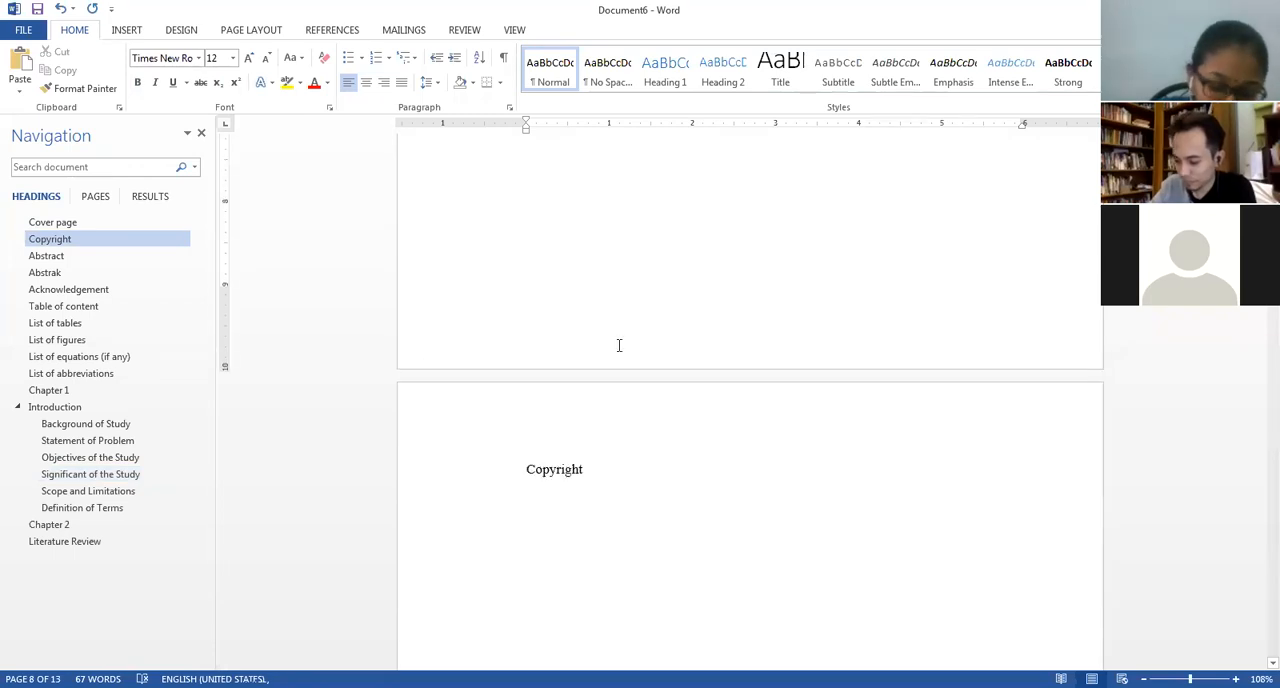
double_click(610, 377)
double_click(602, 432)
scroll(628, 498, down, 3)
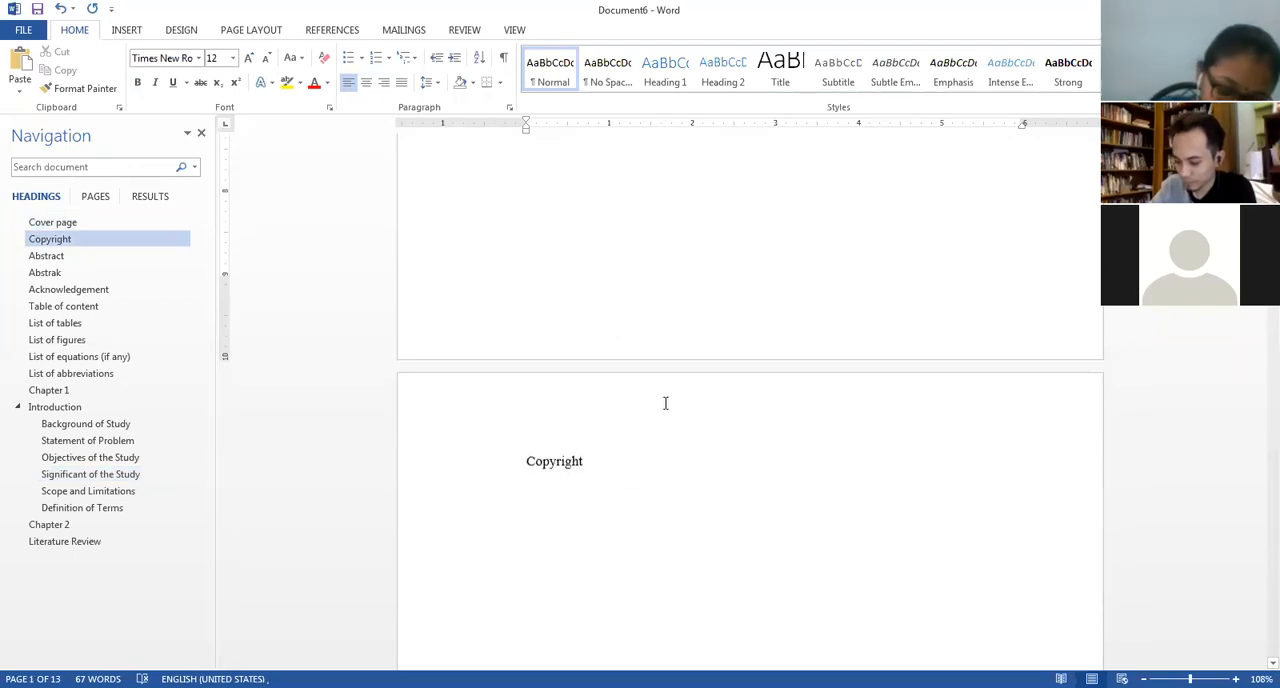
double_click(685, 339)
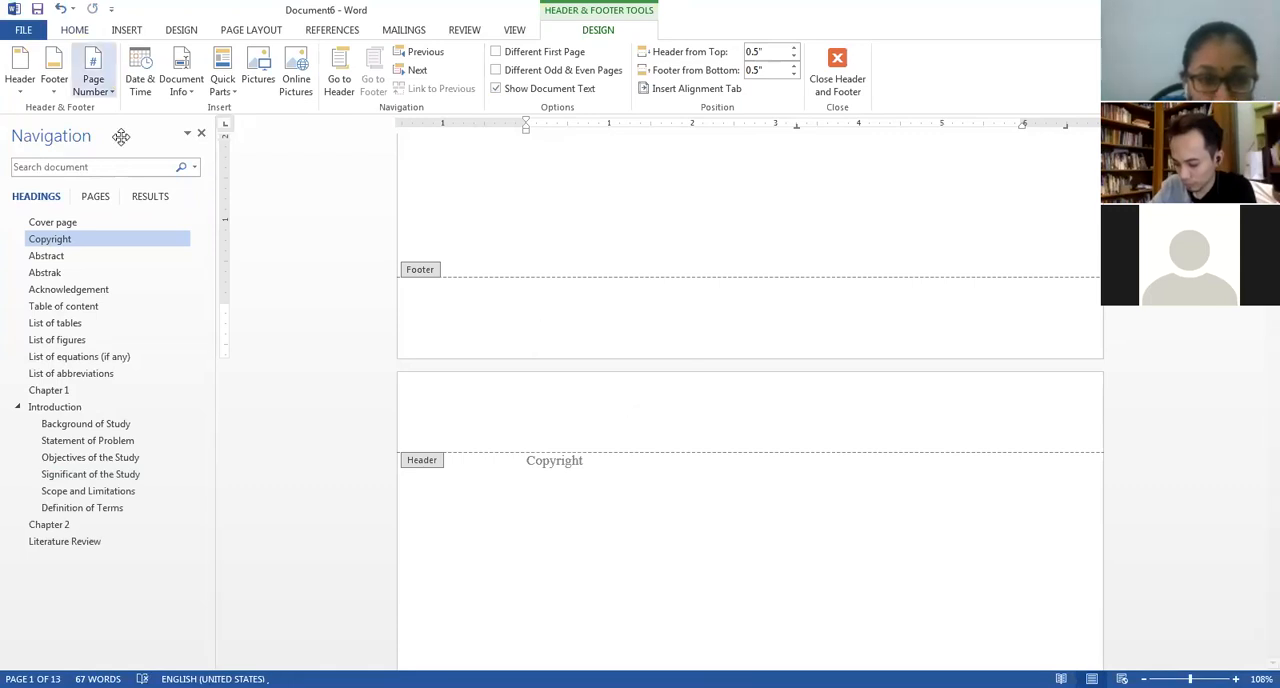
Insert a centred page number at the bottom of the page using the Plain Number 2 style.
click(93, 82)
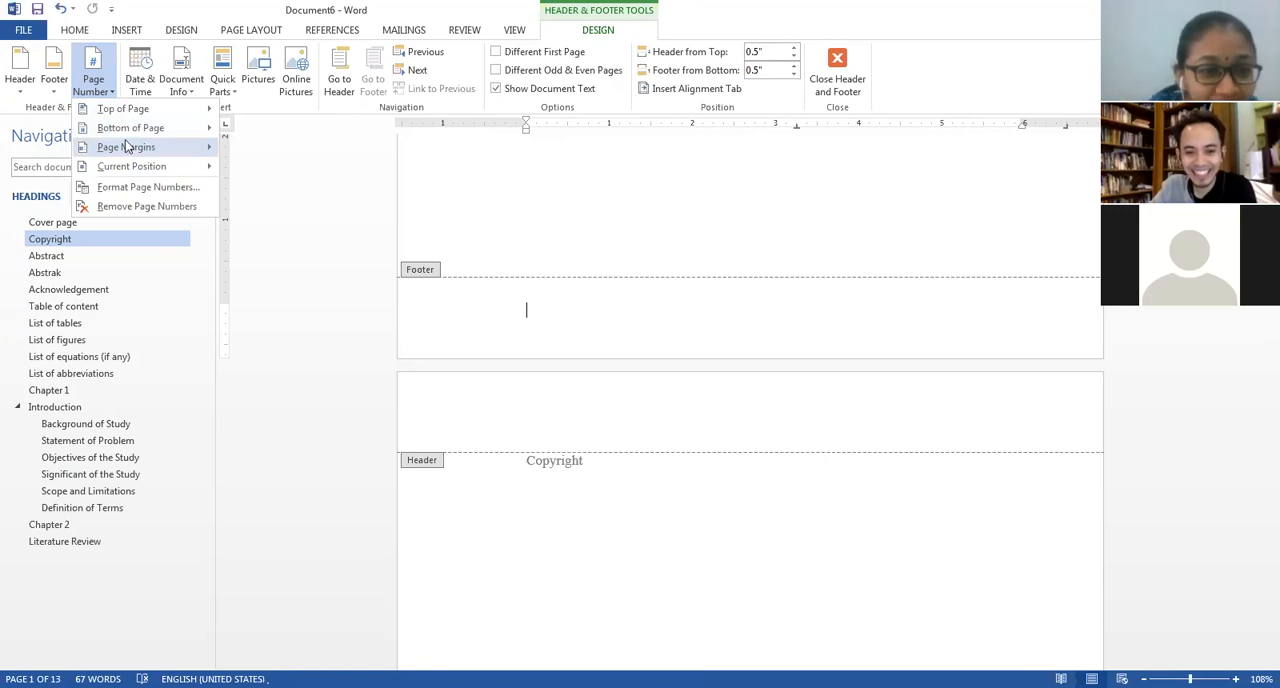
mouse_move(136, 122)
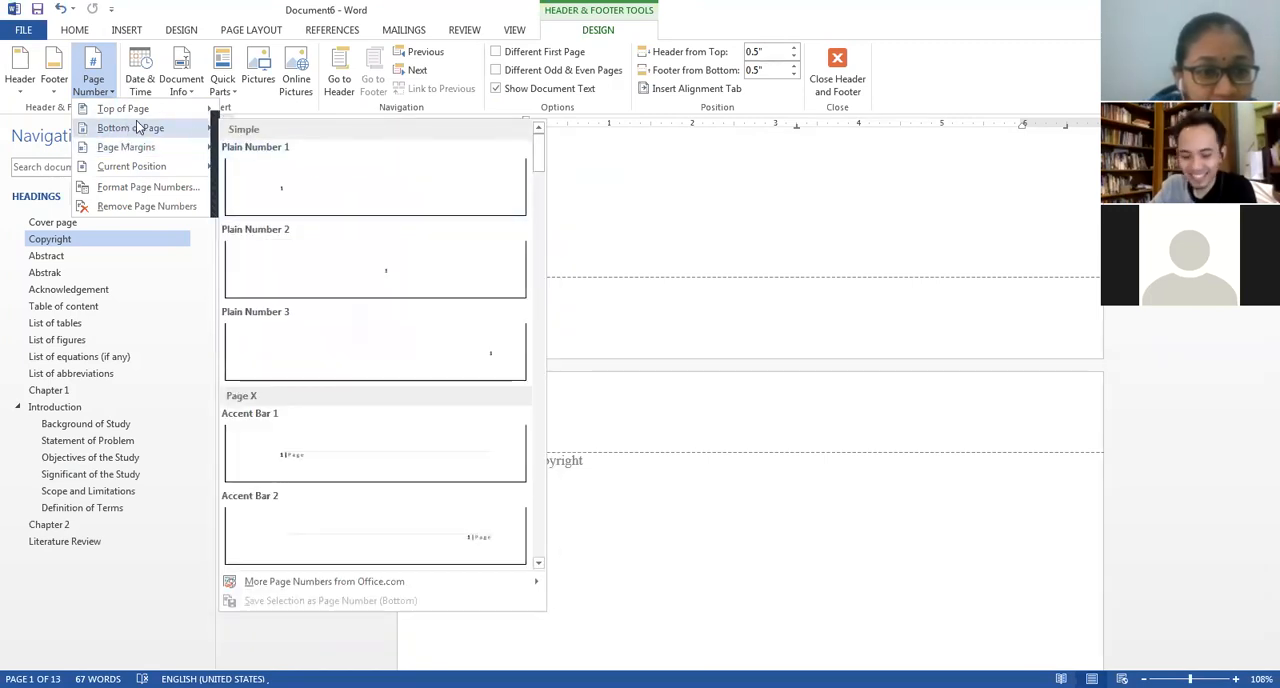
click(366, 274)
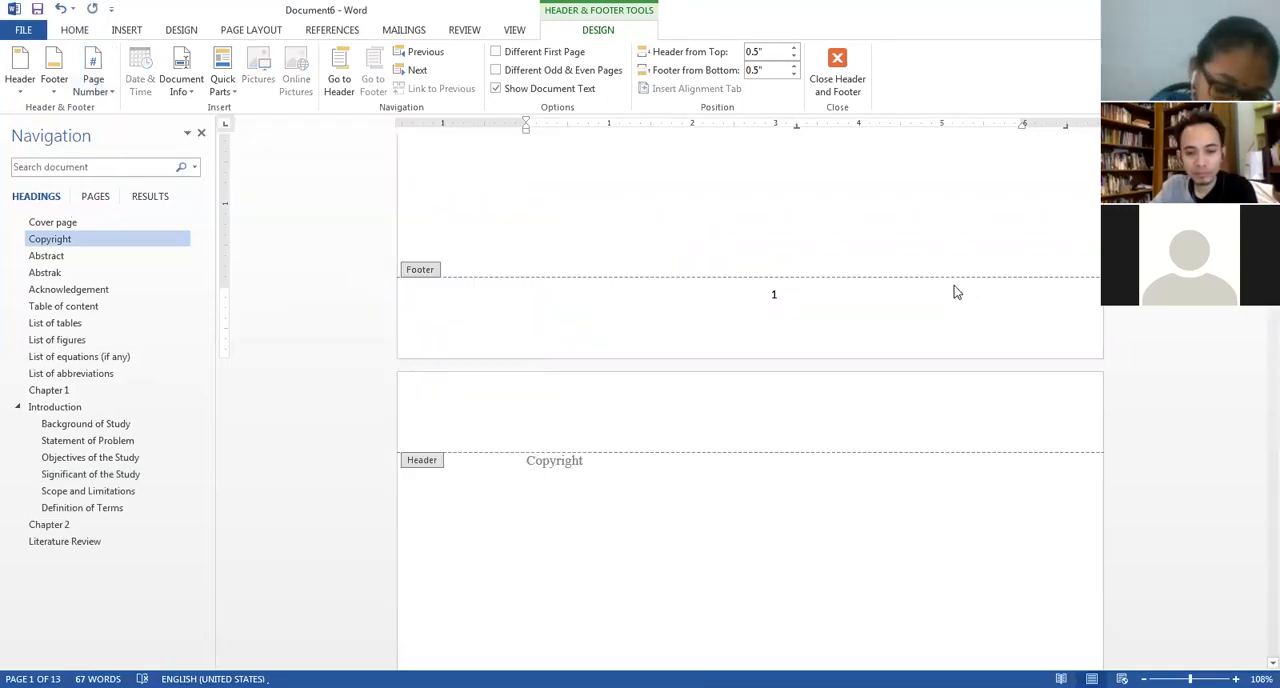
Enable Different First Page so the cover page carries no number, leave footer editing, and check the numbering on the following pages.
scroll(955, 292, up, 8)
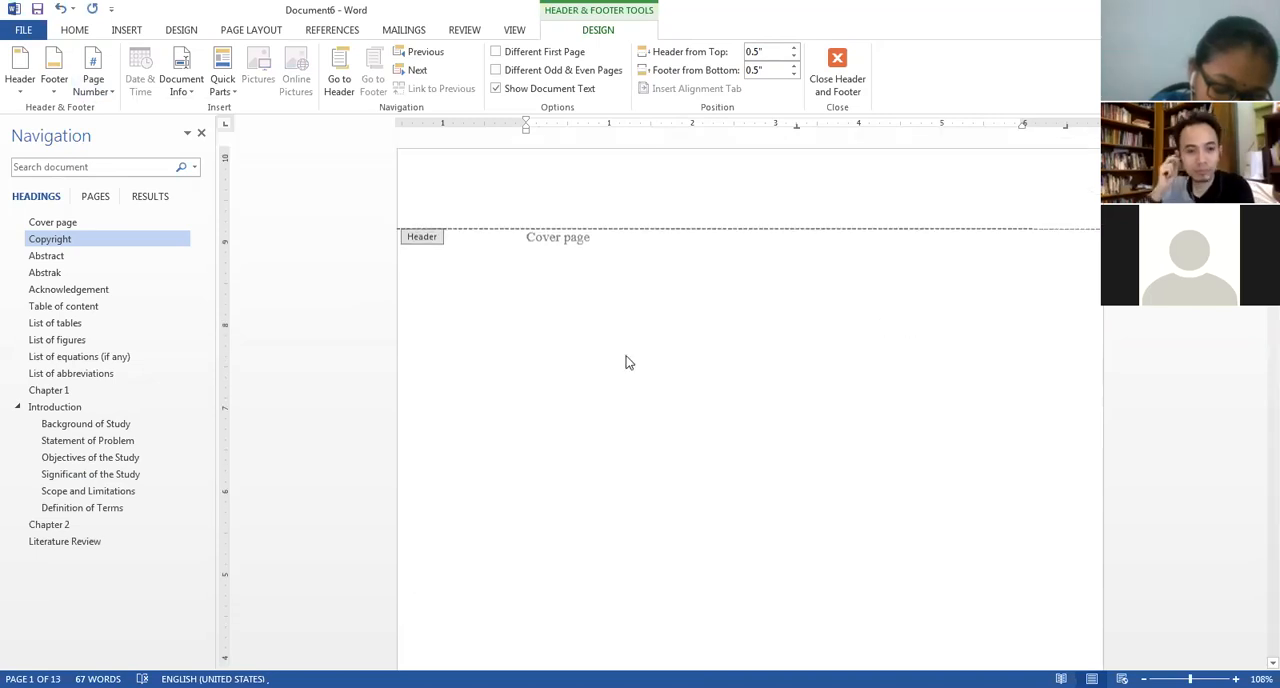
scroll(689, 286, down, 8)
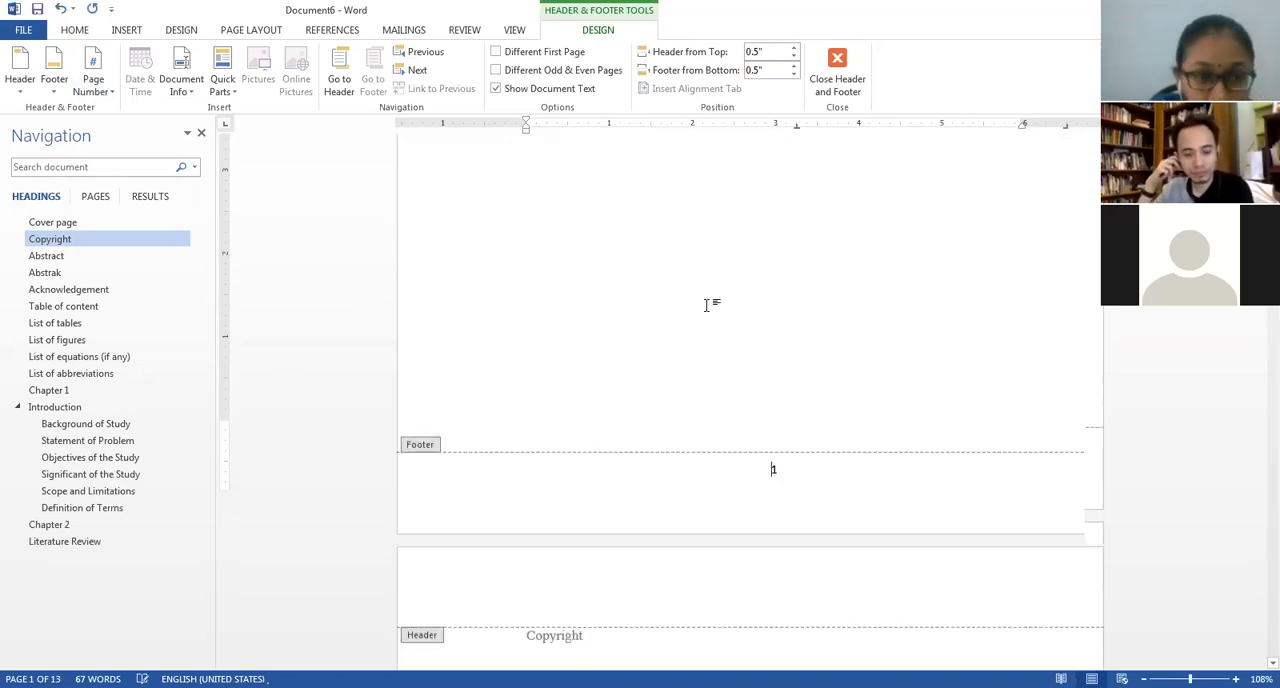
scroll(740, 305, down, 3)
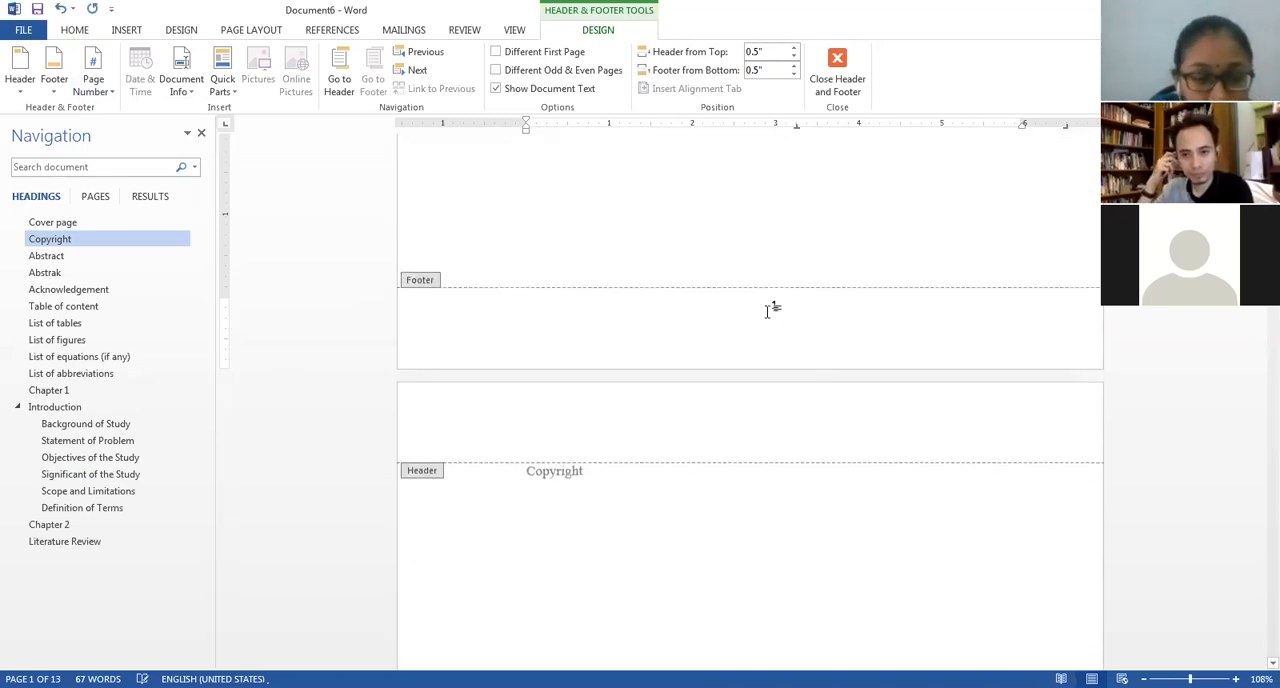
click(496, 52)
scroll(929, 488, down, 7)
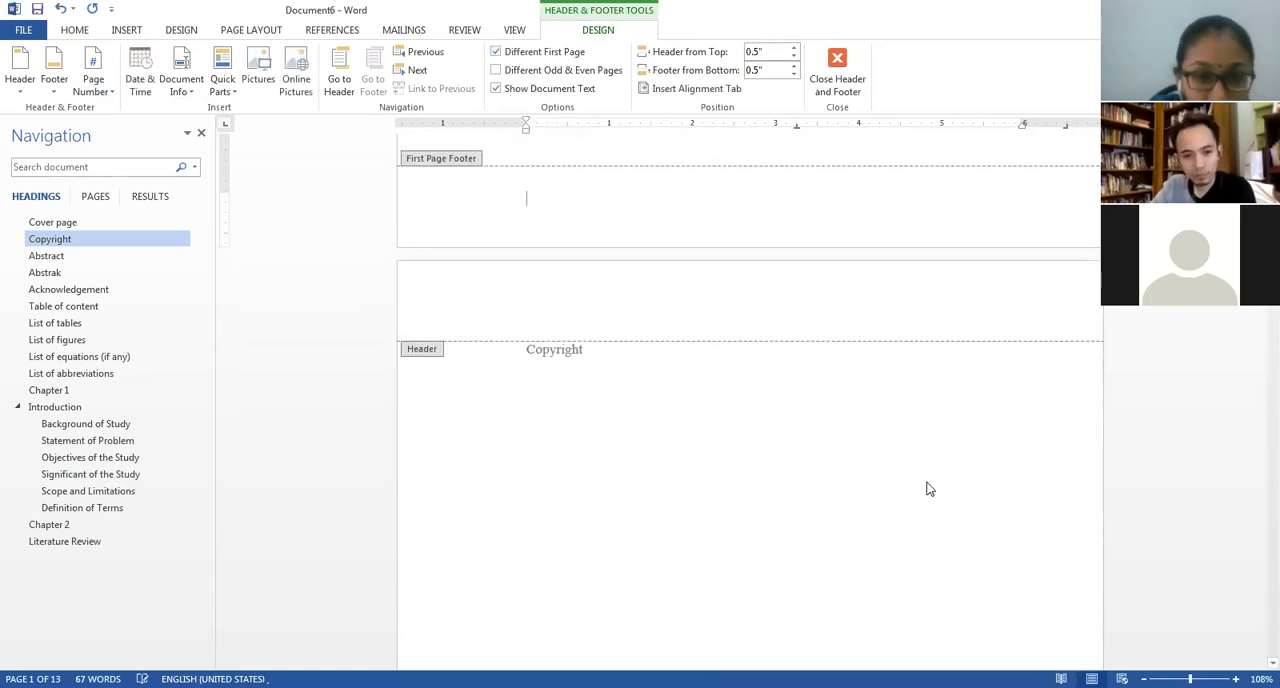
scroll(928, 488, down, 3)
scroll(926, 488, down, 2)
scroll(928, 475, up, 5)
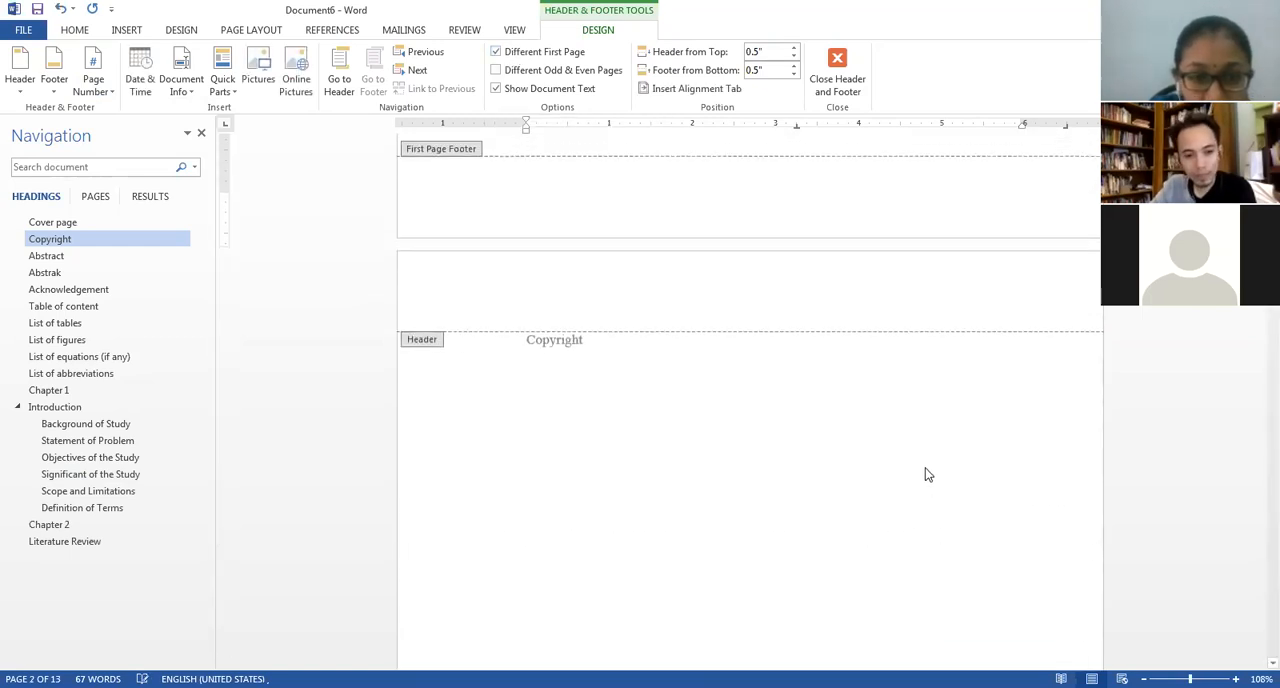
double_click(537, 380)
scroll(583, 394, down, 15)
scroll(788, 392, up, 4)
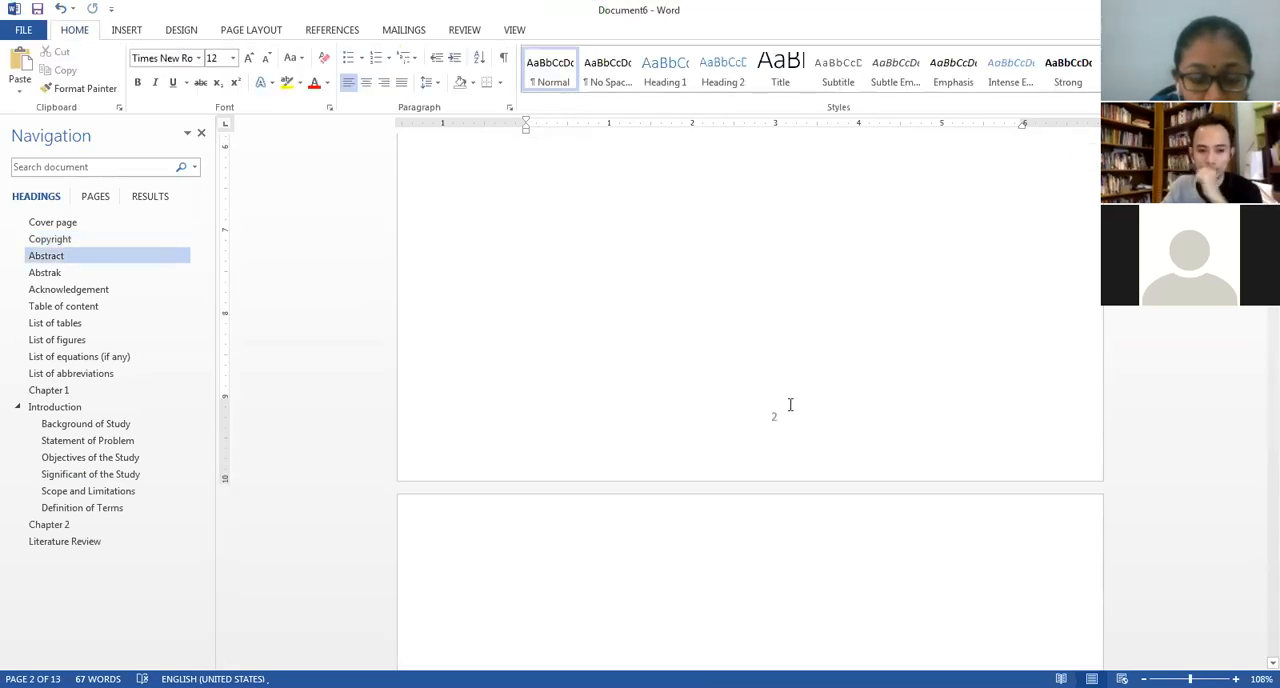
Return to the Copyright page and show the page layout options.
scroll(796, 440, up, 6)
scroll(798, 441, up, 5)
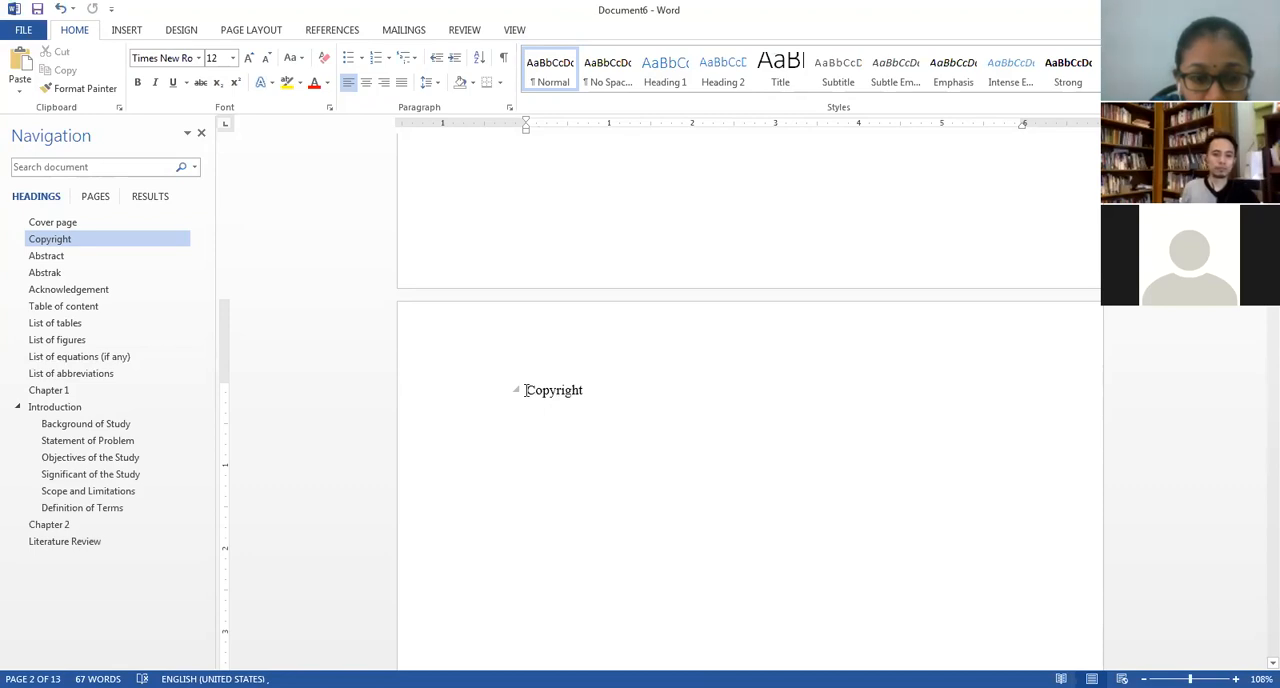
click(257, 31)
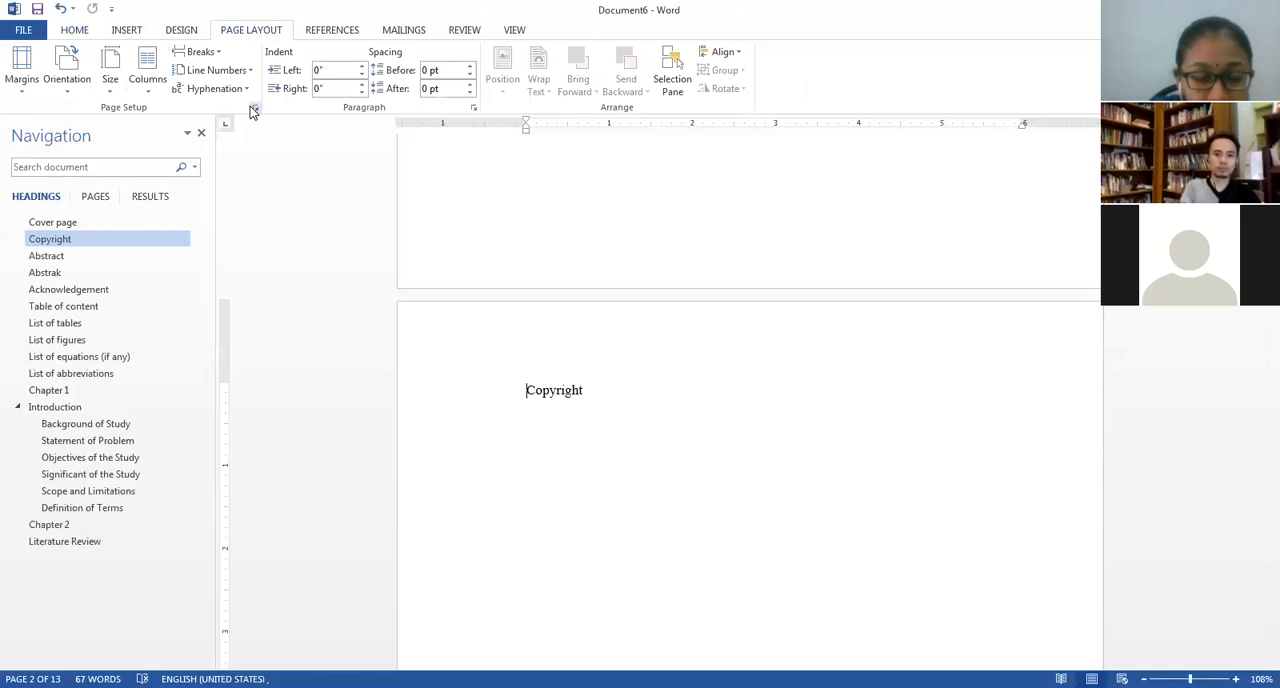
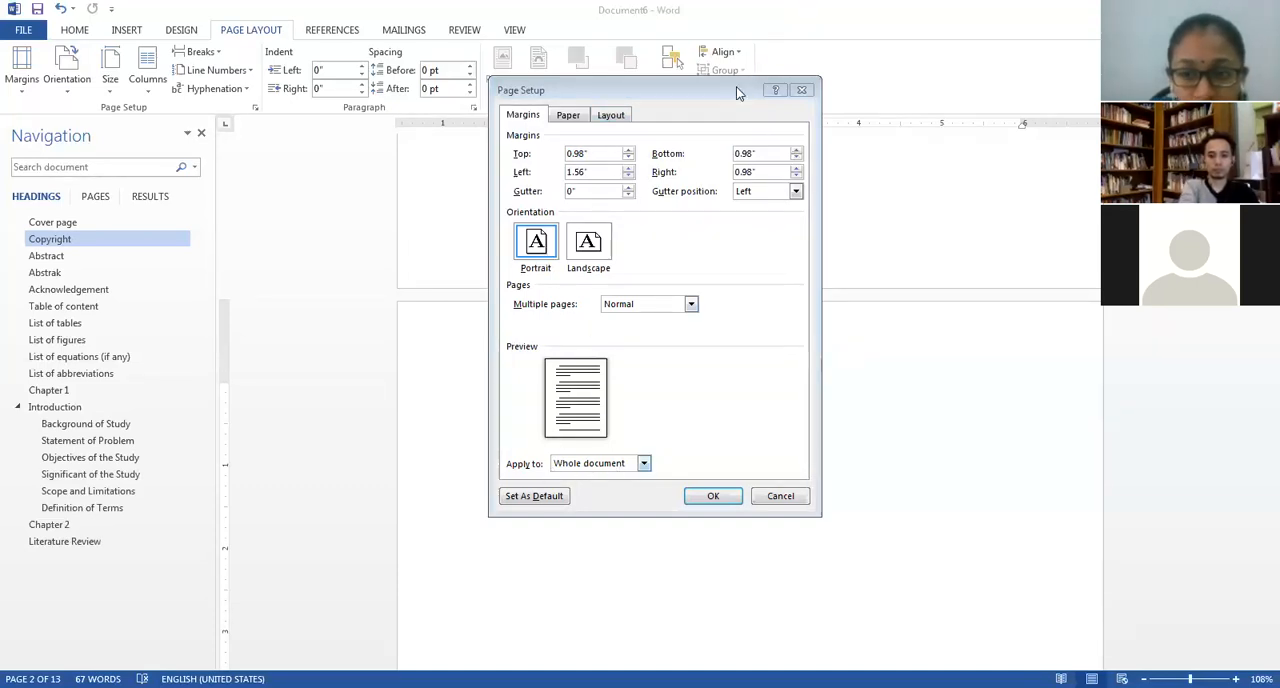
Apply the page setup from this point forward at the Copyright heading, and check the pages that follow.
drag(738, 93, 801, 18)
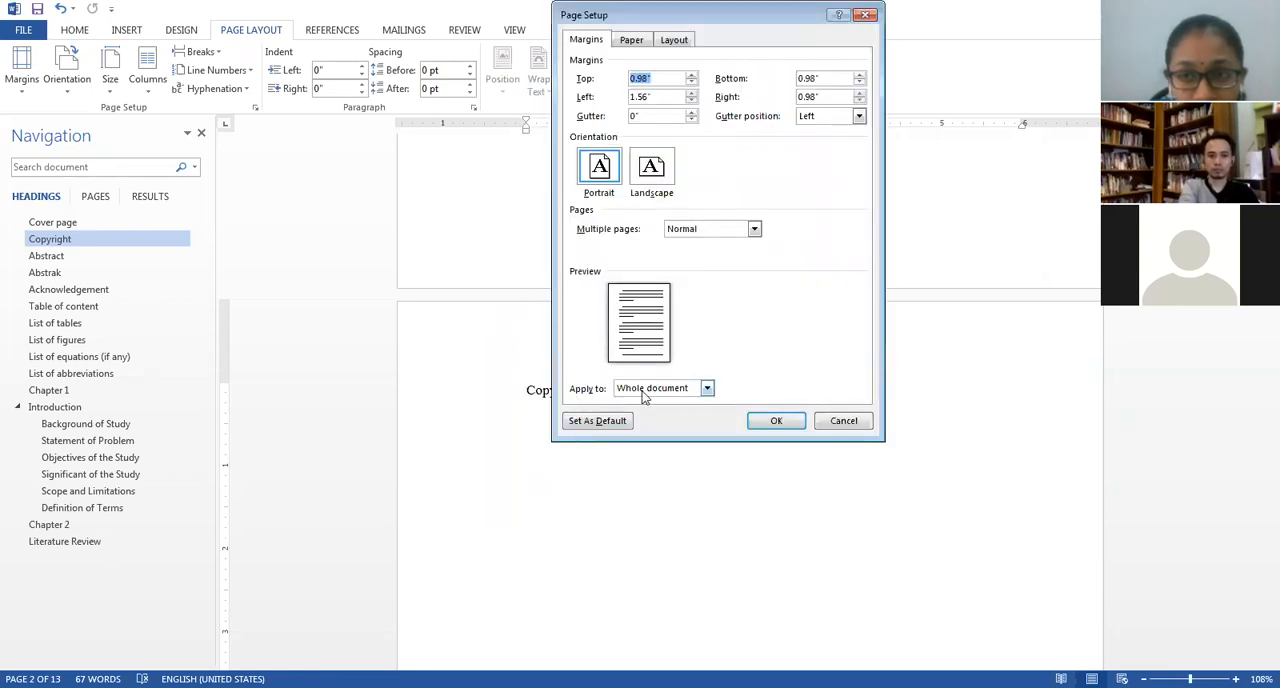
click(645, 390)
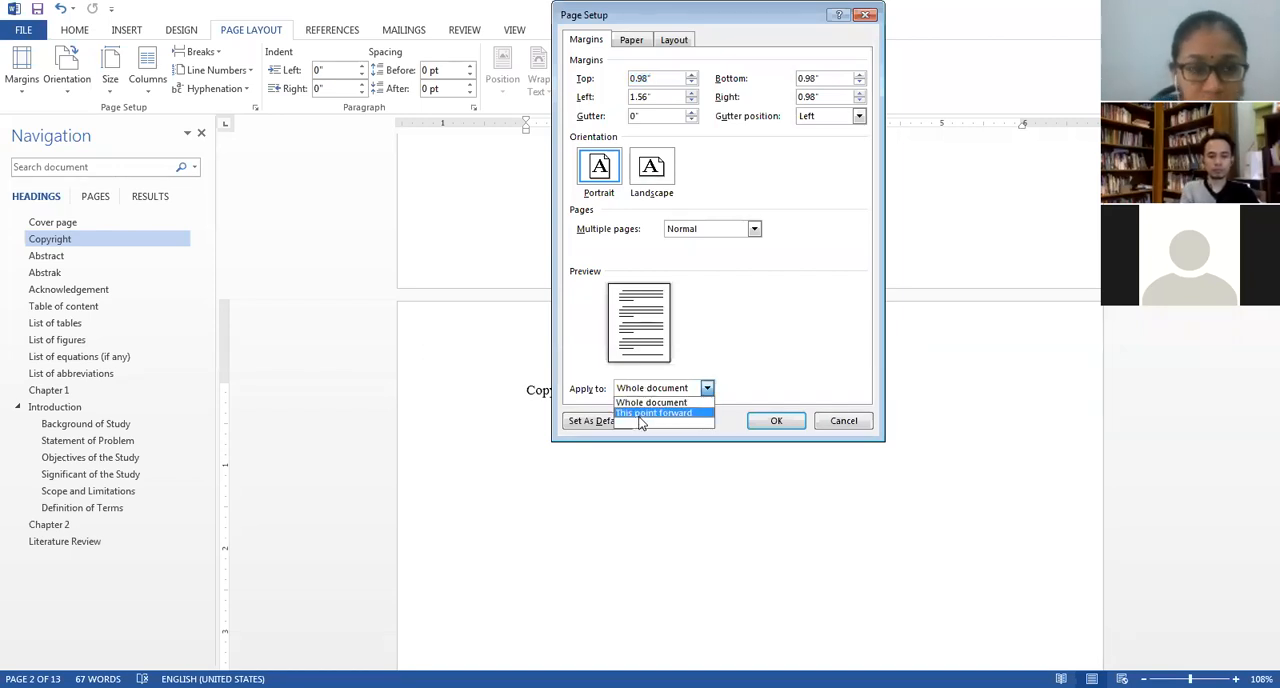
click(641, 415)
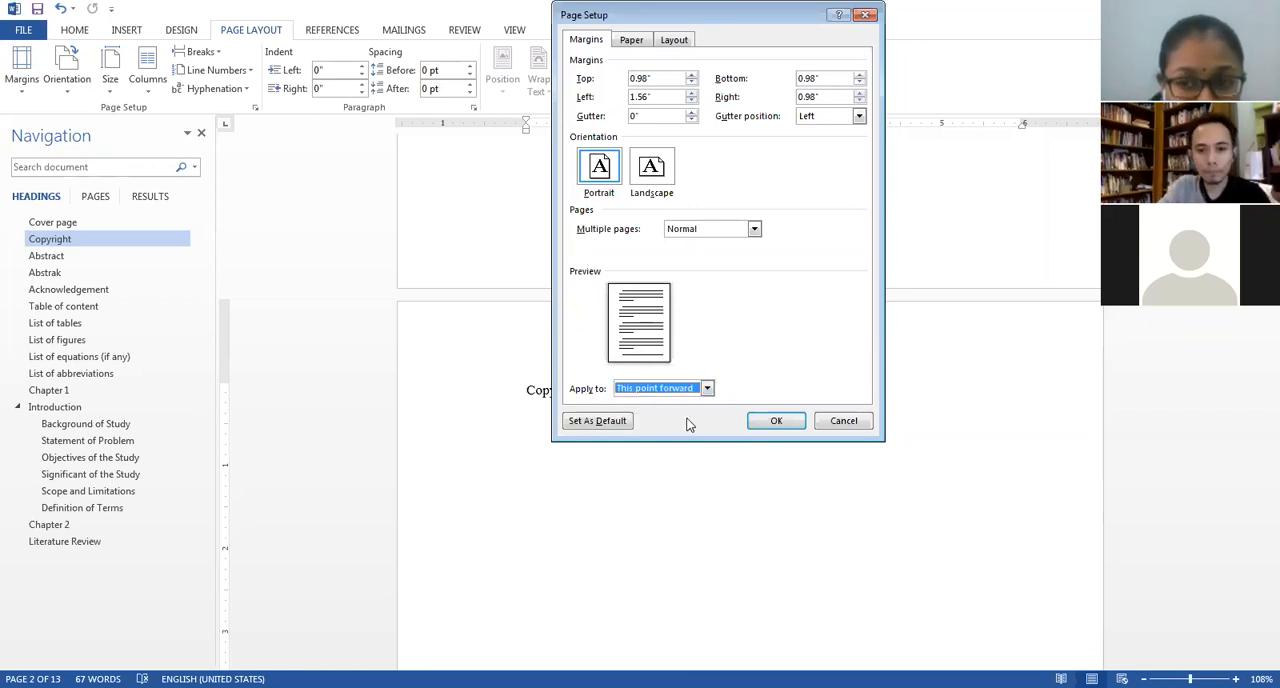
click(775, 421)
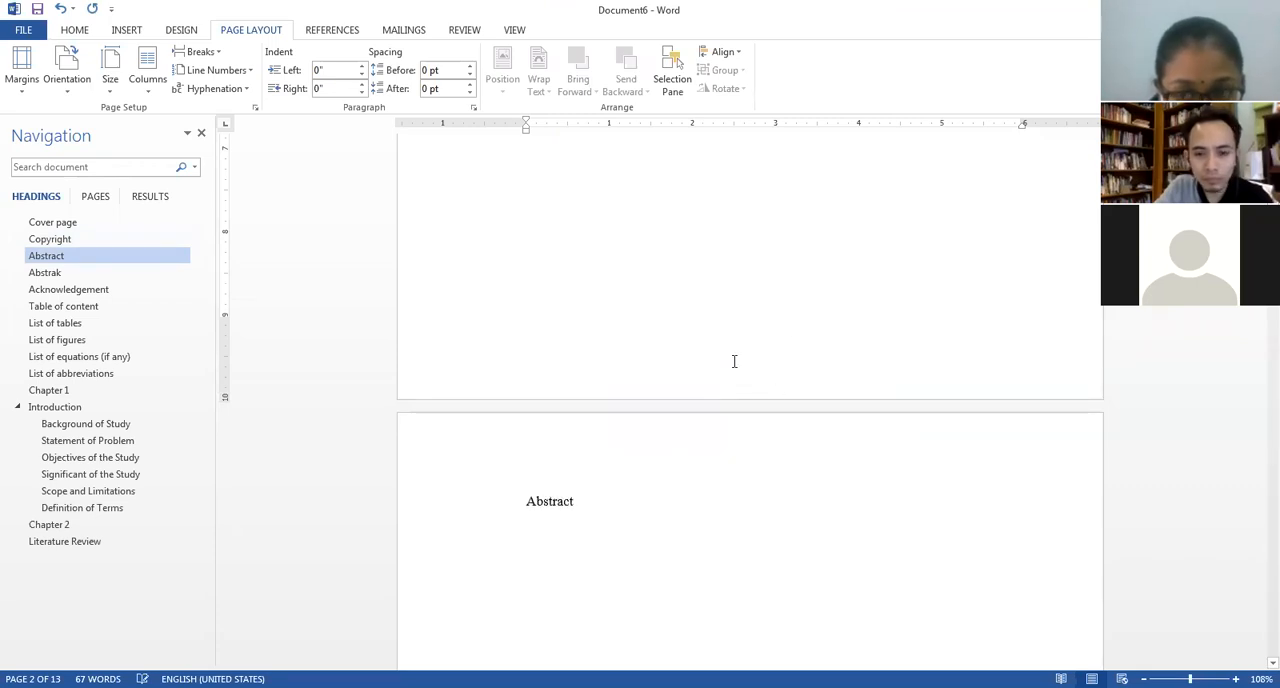
scroll(734, 360, down, 13)
scroll(812, 440, up, 10)
scroll(814, 446, down, 5)
scroll(814, 446, up, 5)
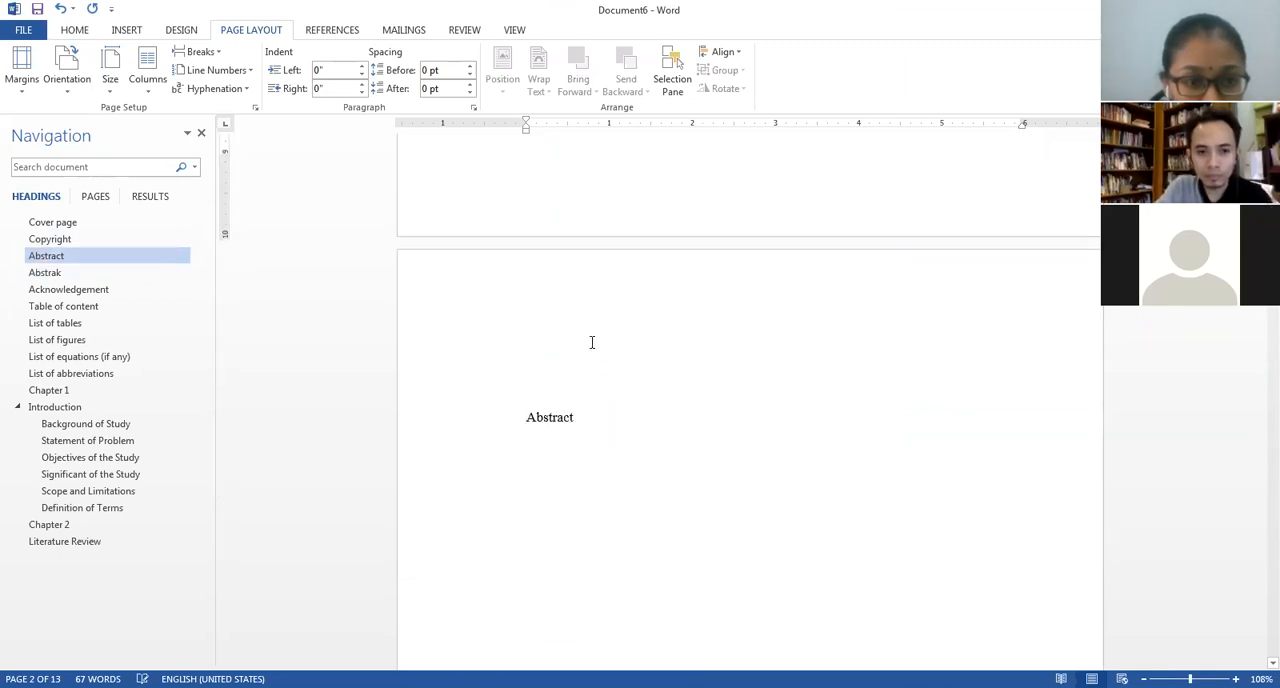
Start a new section at the Abstract heading by applying the page setup from this point forward.
click(526, 339)
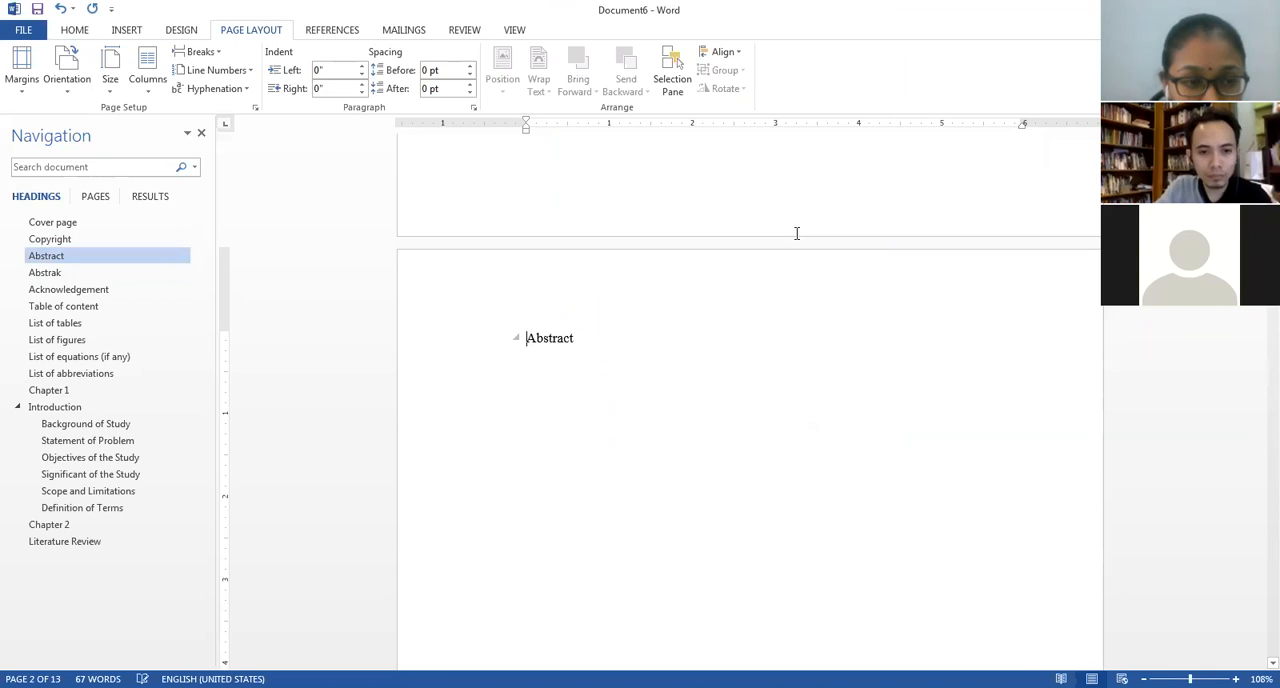
scroll(740, 365, down, 4)
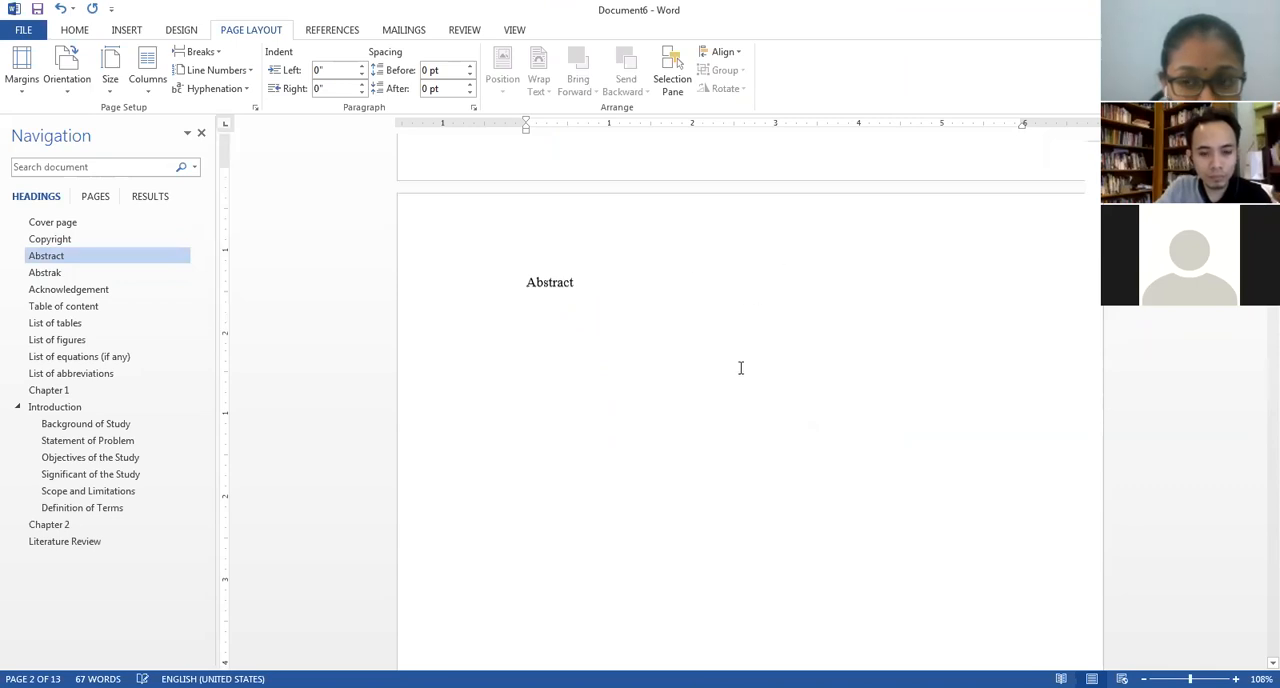
scroll(746, 350, up, 5)
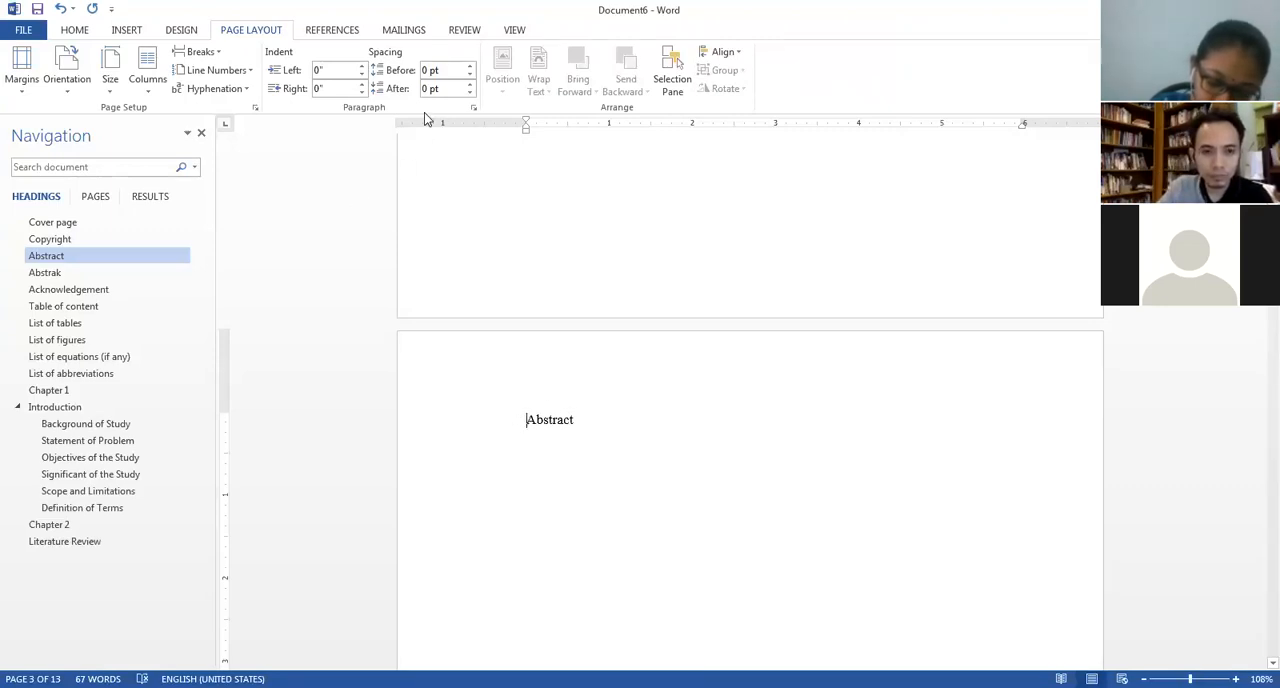
click(254, 106)
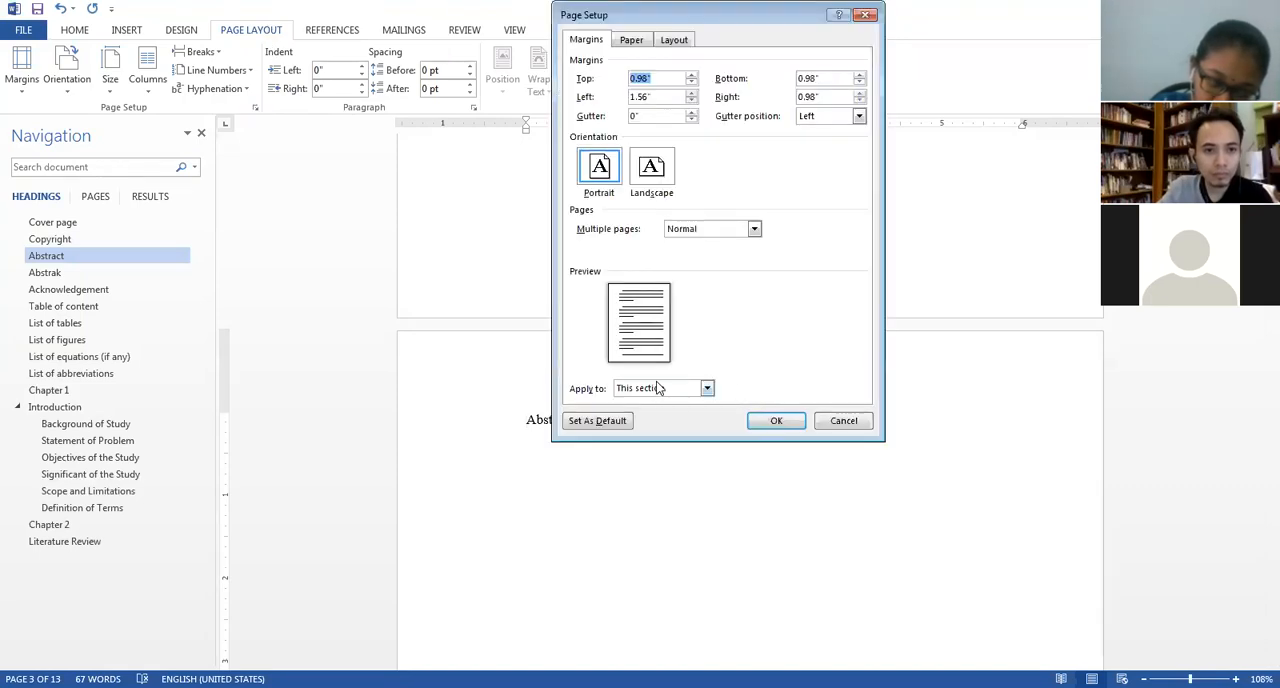
click(660, 389)
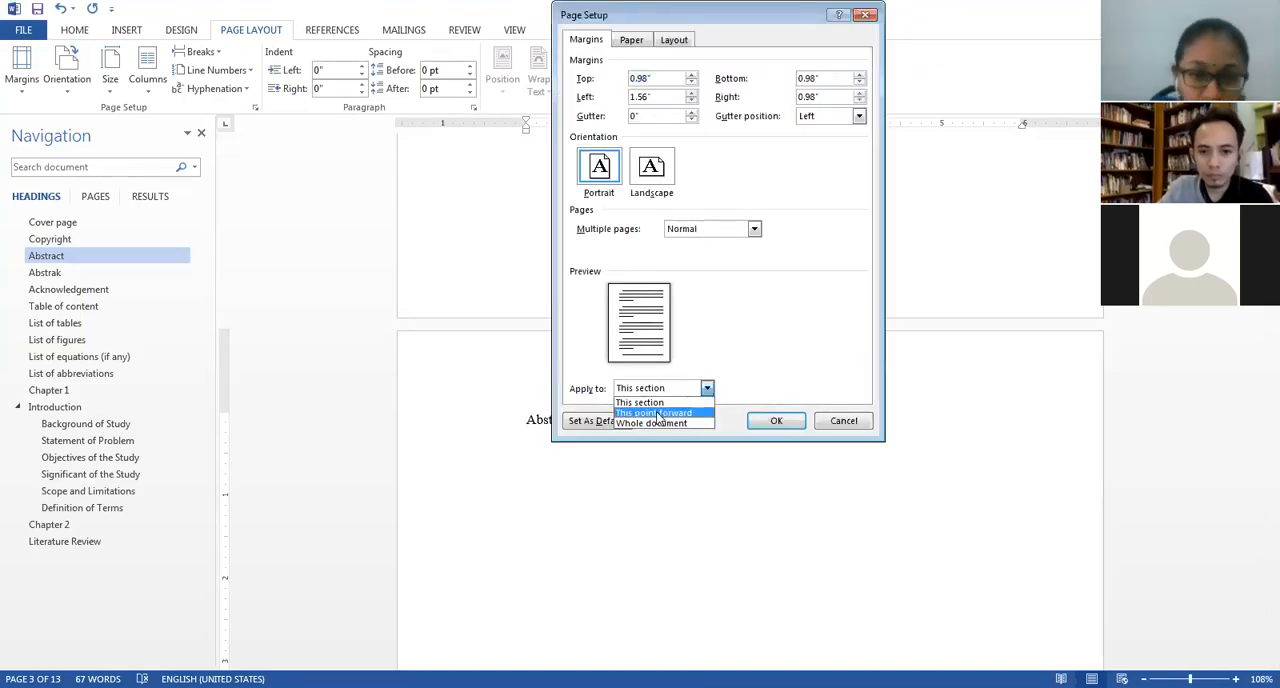
click(658, 416)
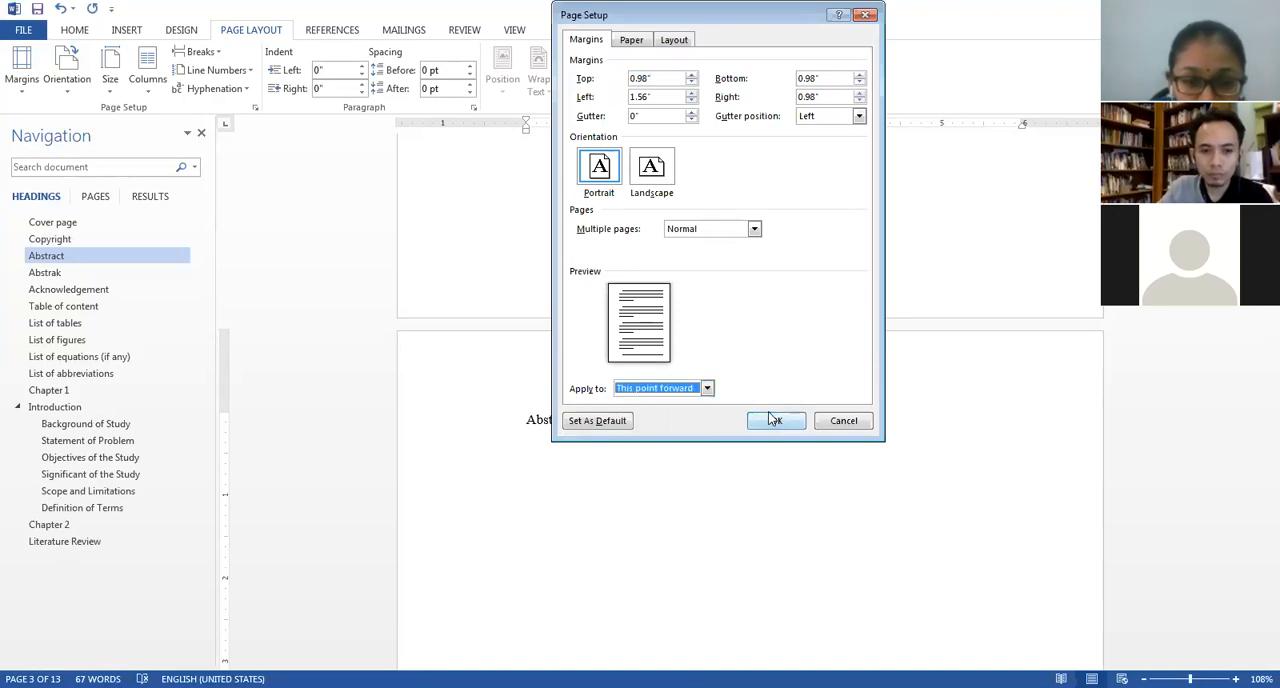
click(775, 426)
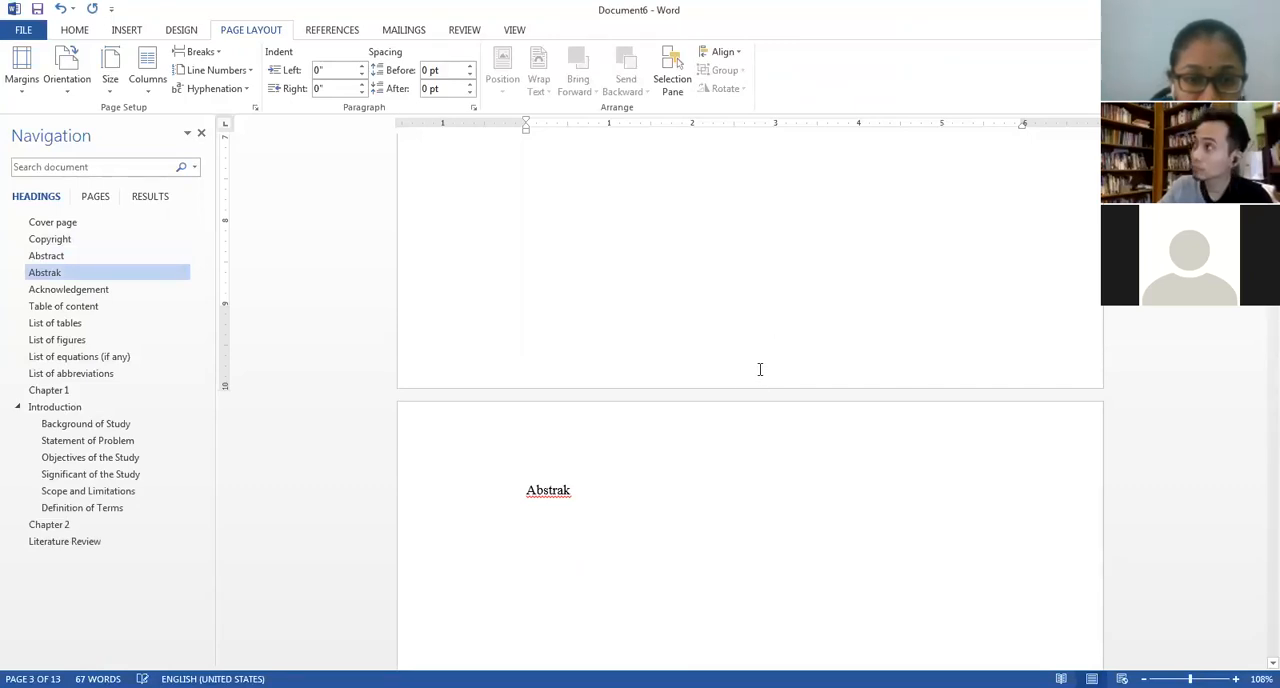
Check the pages around the Abstrak heading and undo the last change.
scroll(786, 370, up, 4)
scroll(787, 385, down, 4)
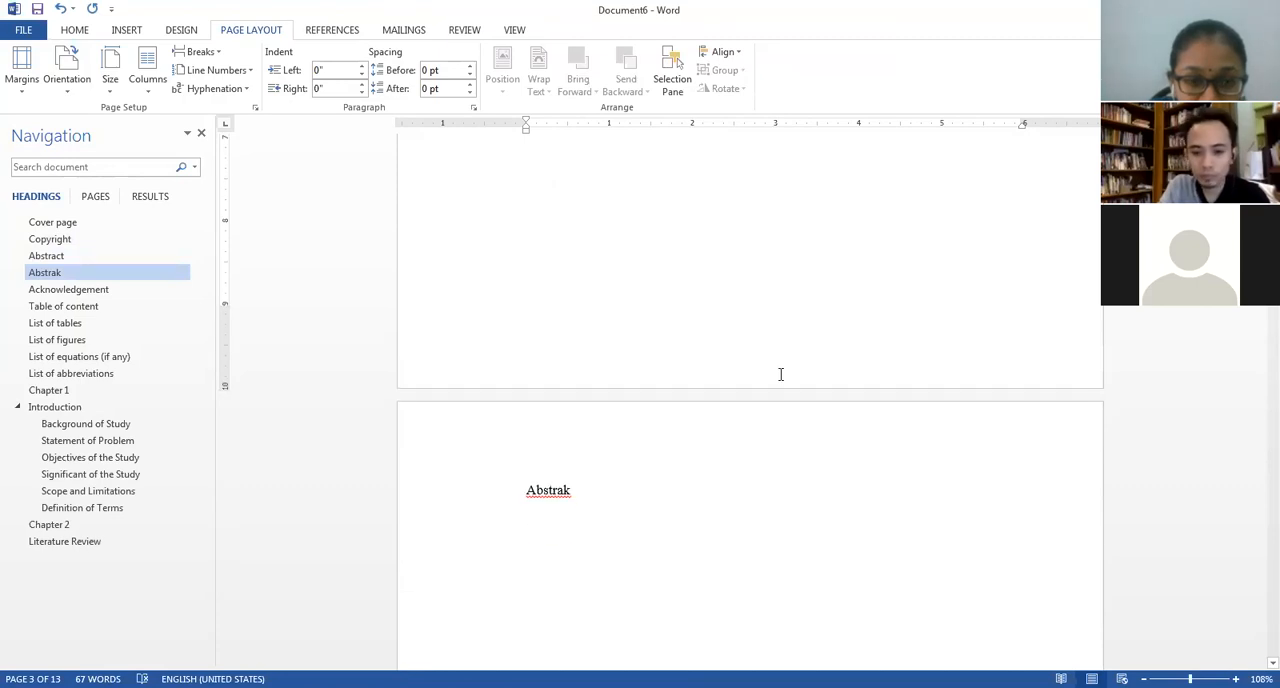
key(ctrl+z)
scroll(770, 480, down, 6)
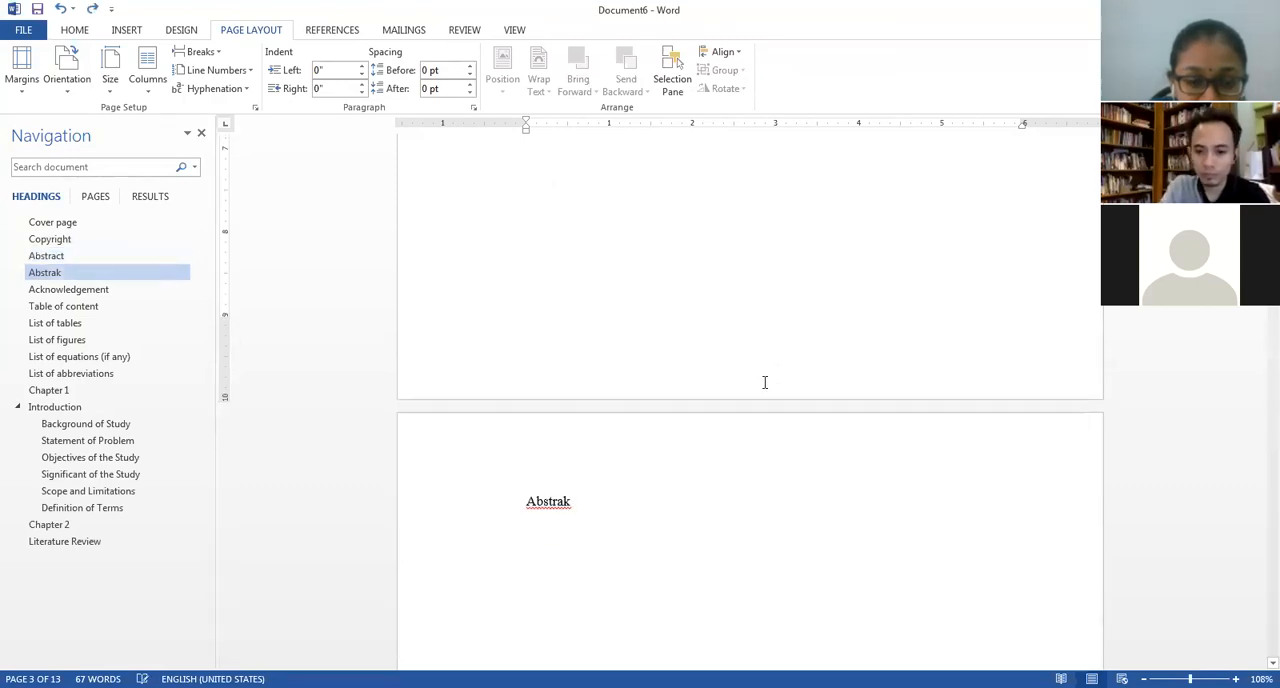
Open the Abstract page's footer and format the section's page numbers as i, ii, iii, starting at i.
double_click(764, 382)
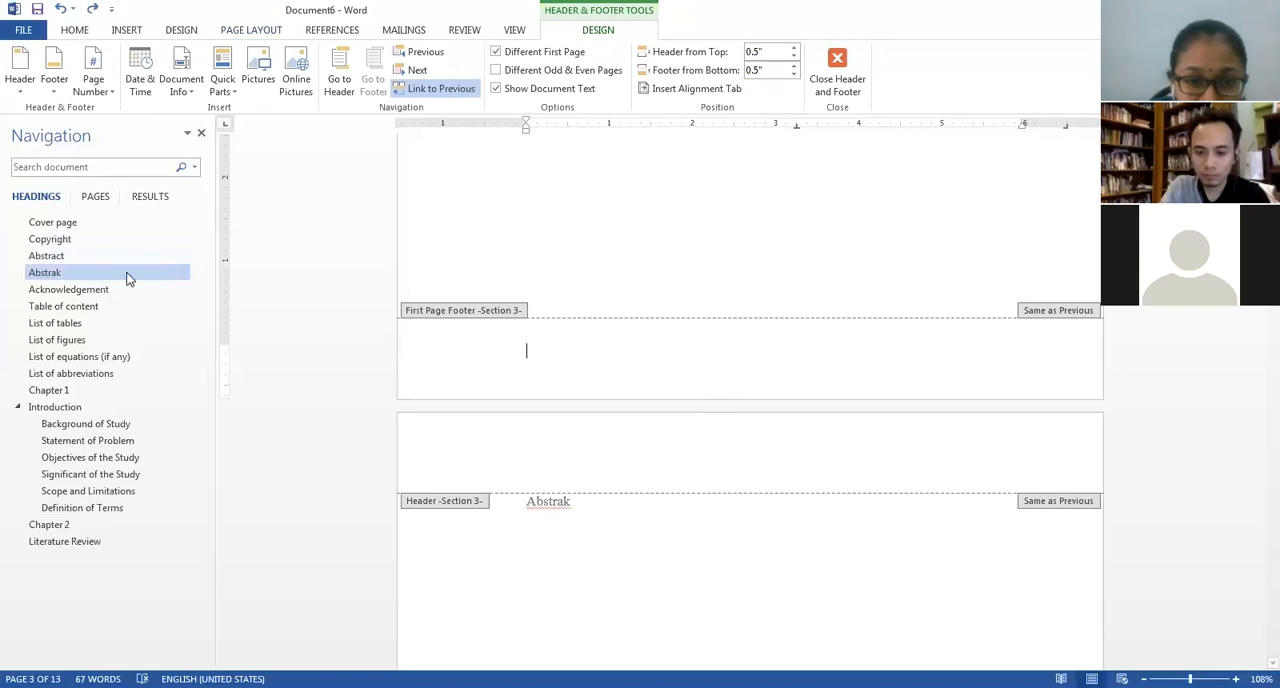
click(101, 90)
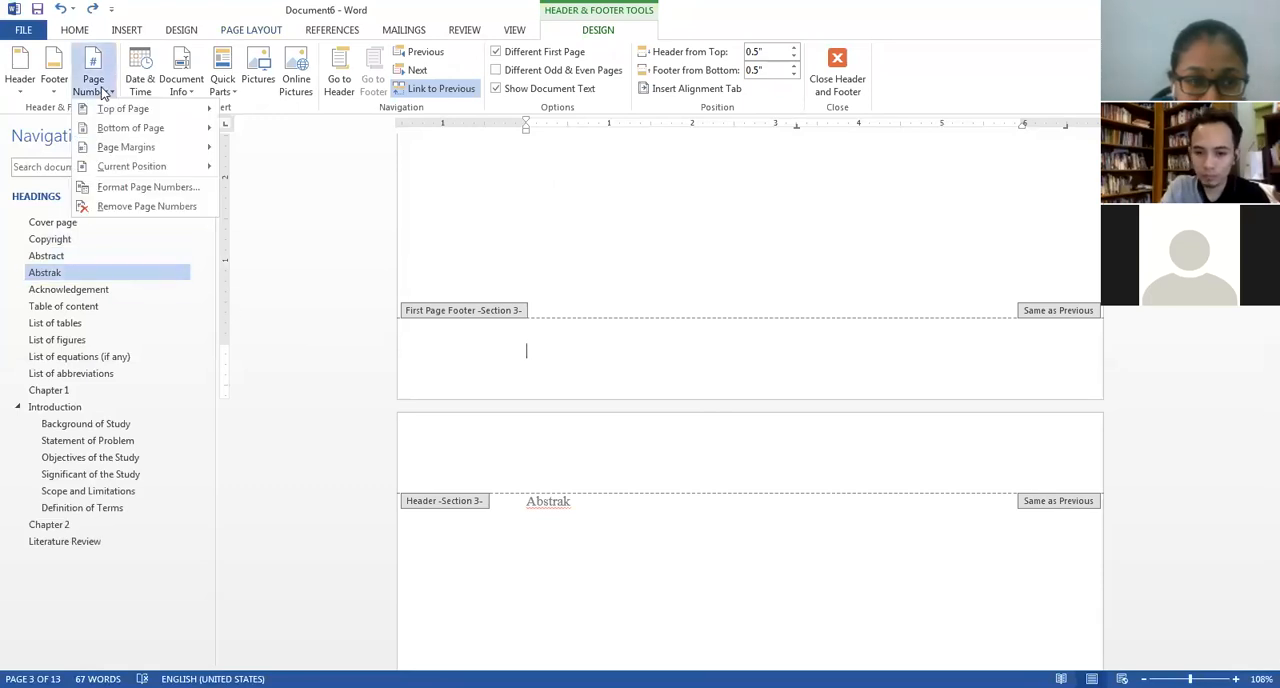
click(143, 188)
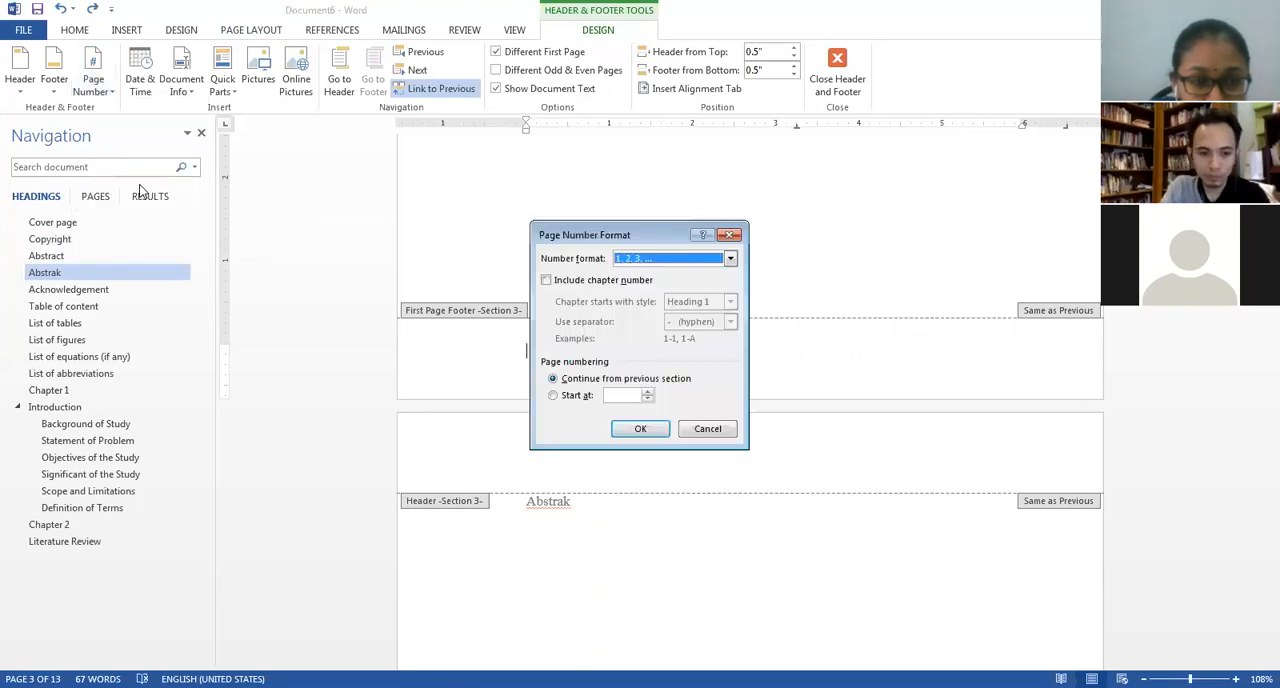
click(623, 260)
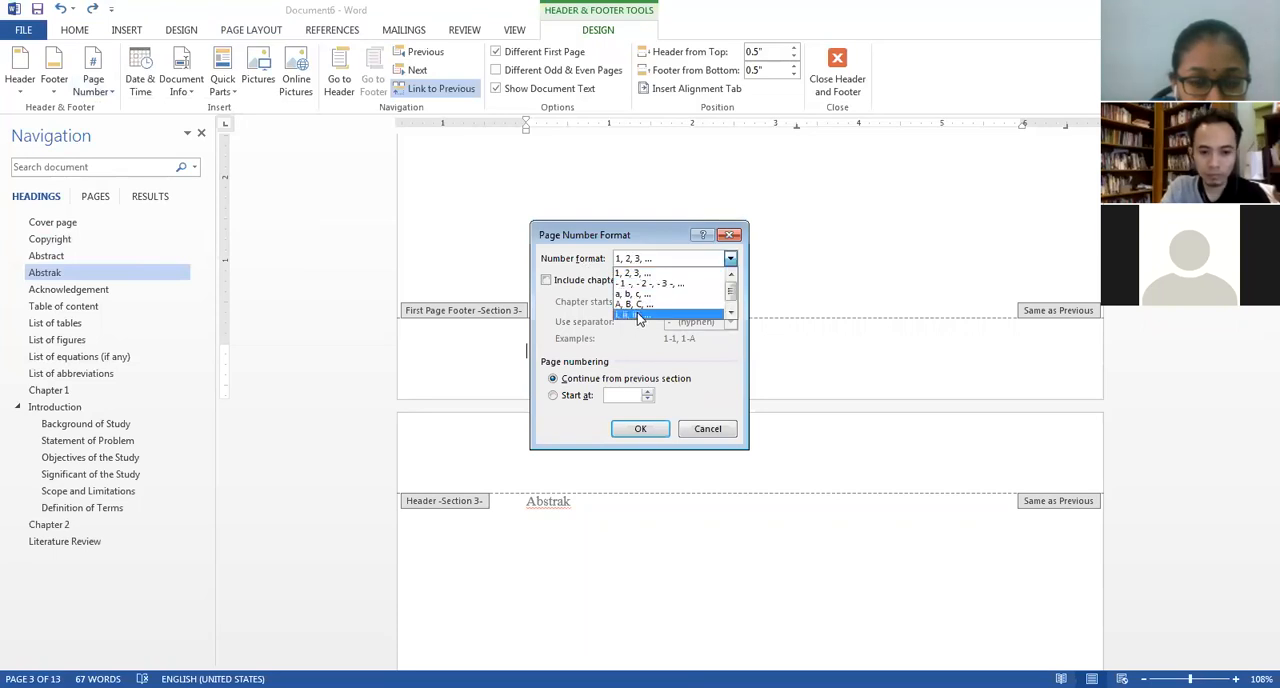
click(640, 318)
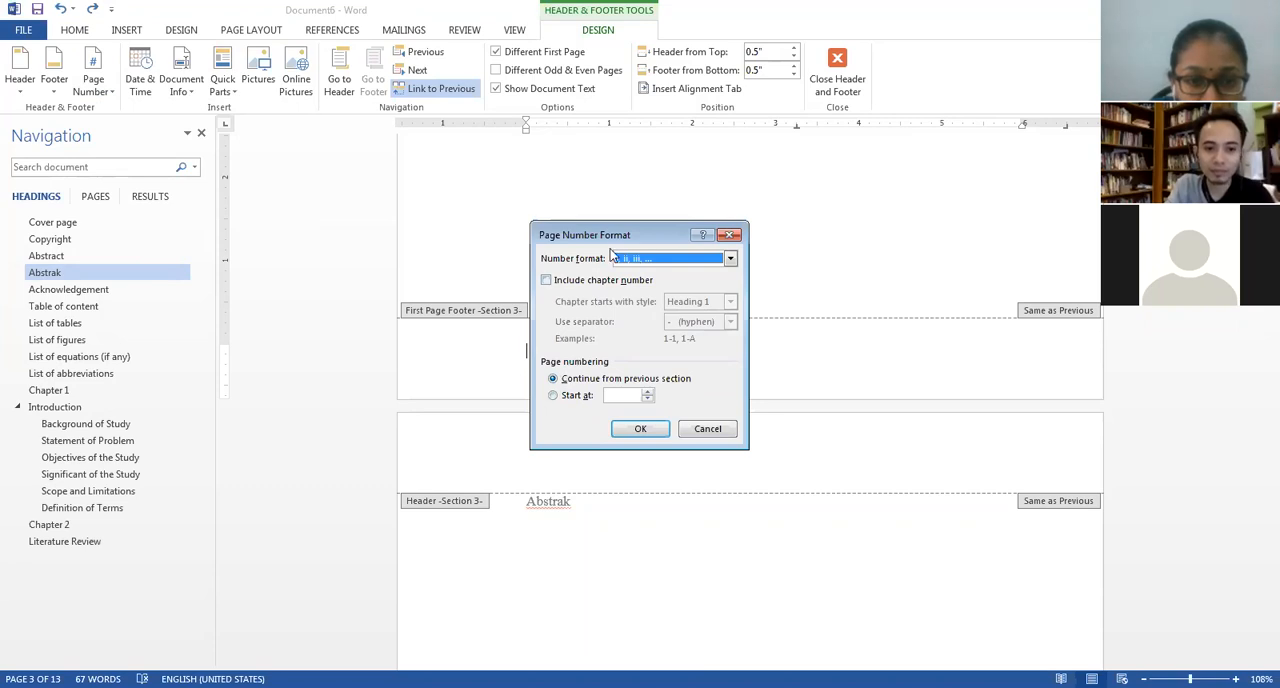
drag(612, 238, 628, 112)
click(568, 270)
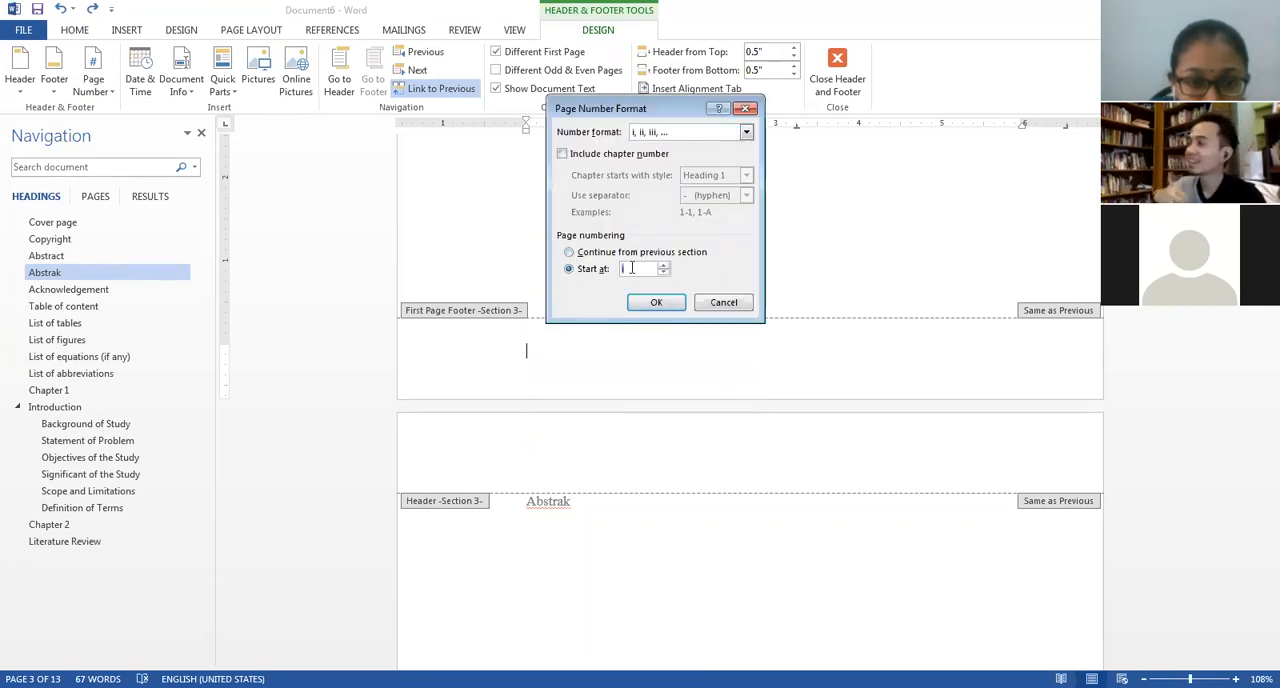
click(655, 302)
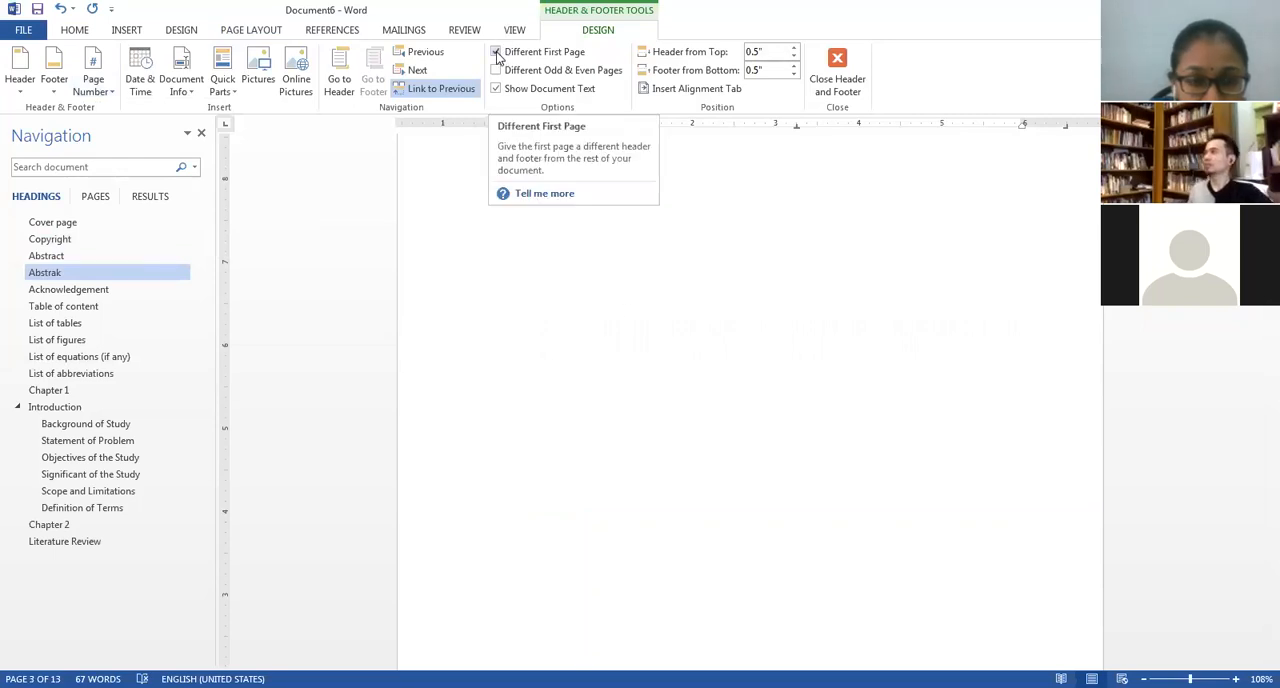
Disable Different First Page for the Abstract section, leave footer editing, and check the numbering on the following pages.
click(496, 53)
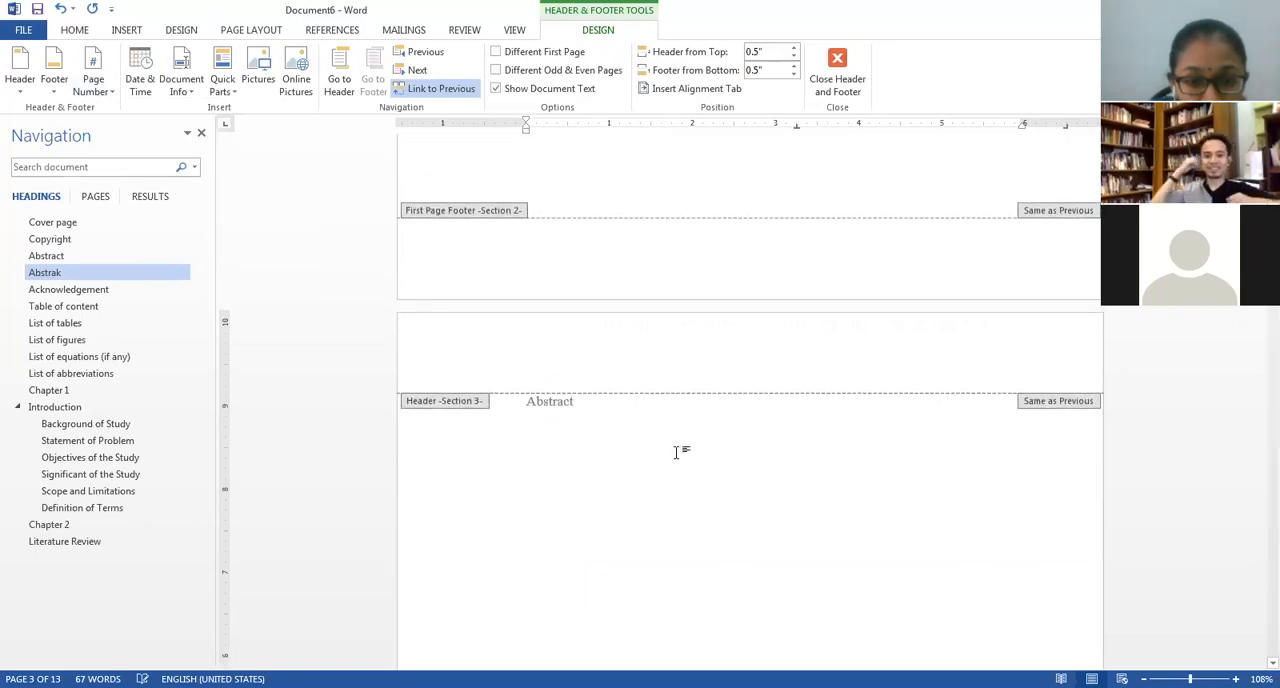
double_click(681, 451)
scroll(681, 451, down, 8)
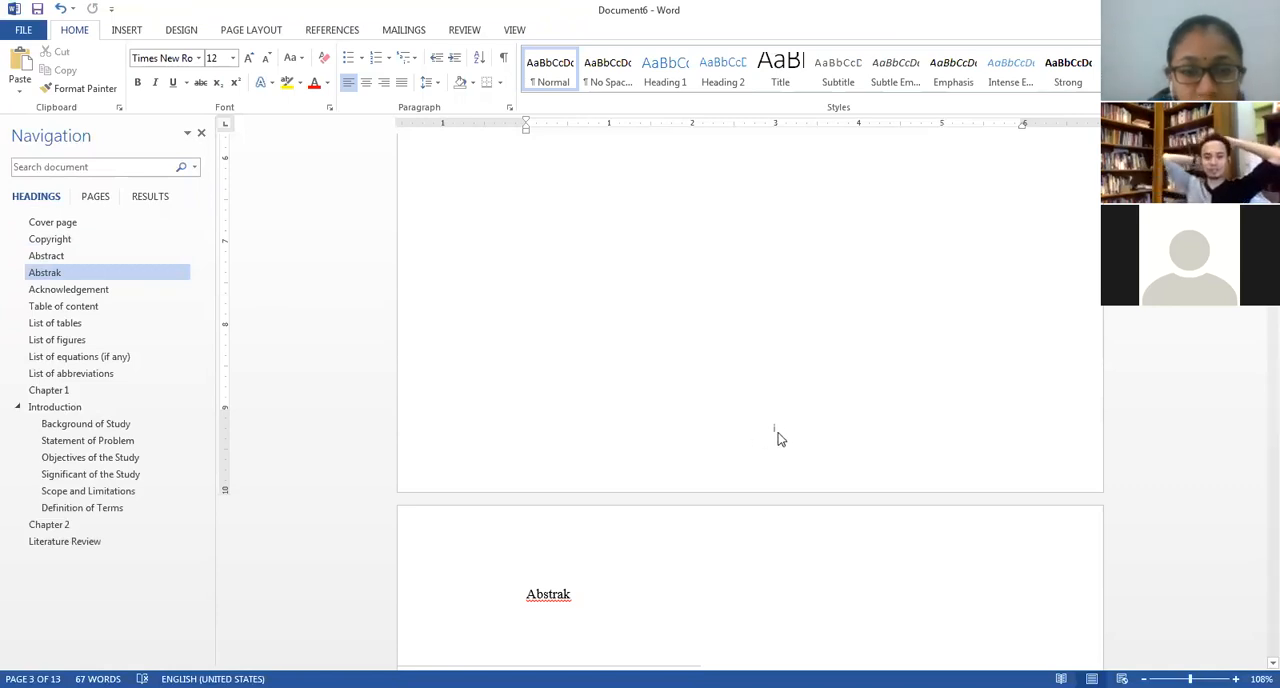
scroll(780, 438, down, 10)
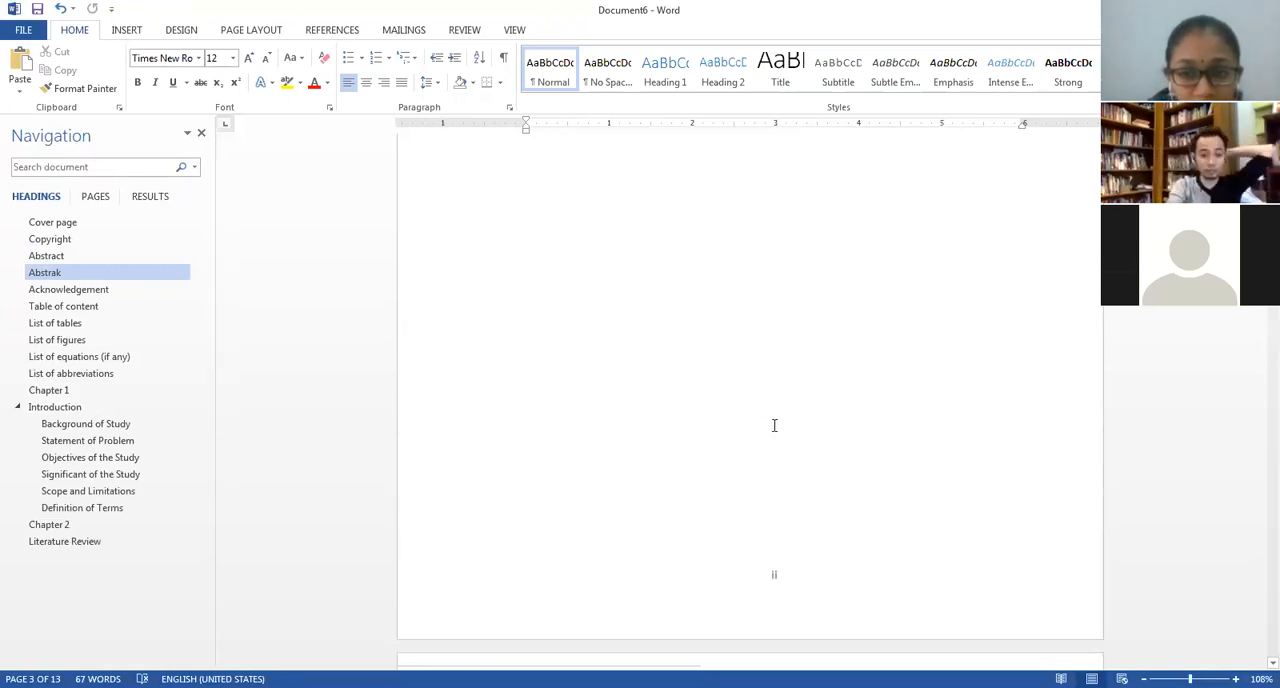
scroll(757, 422, down, 5)
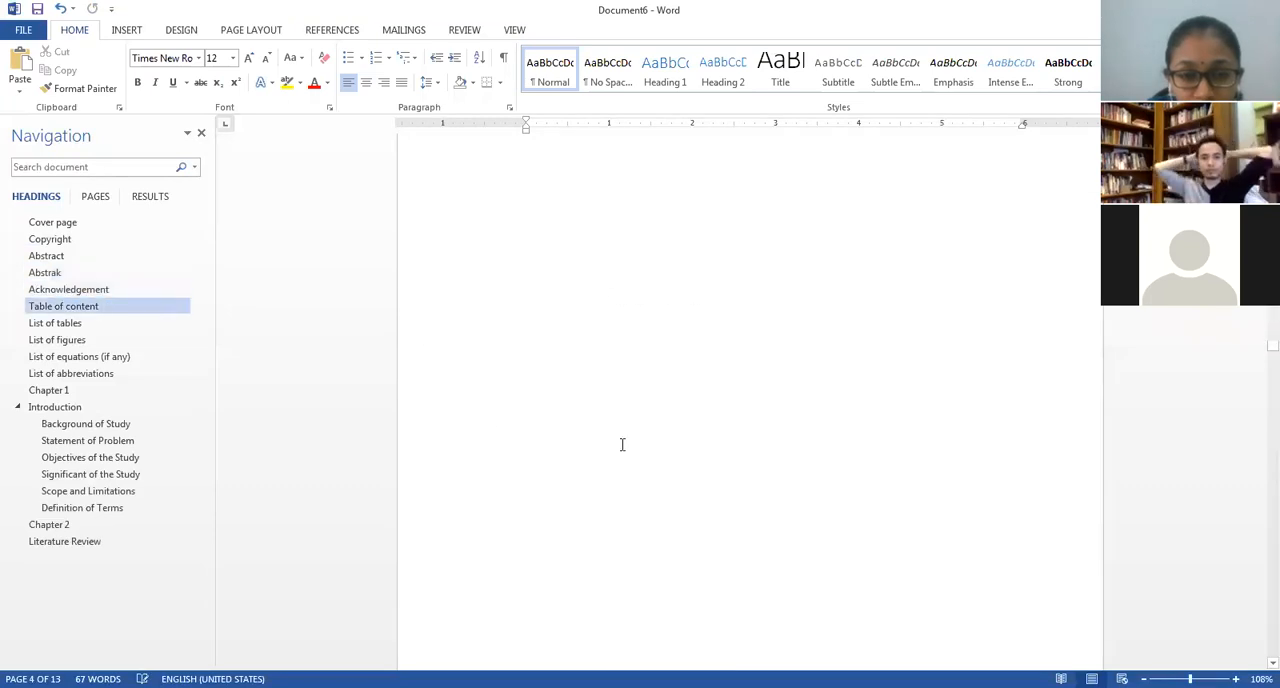
Check the numbering around Chapter 1 and start a new section at its heading by applying the page setup from this point forward.
click(79, 390)
scroll(935, 407, up, 5)
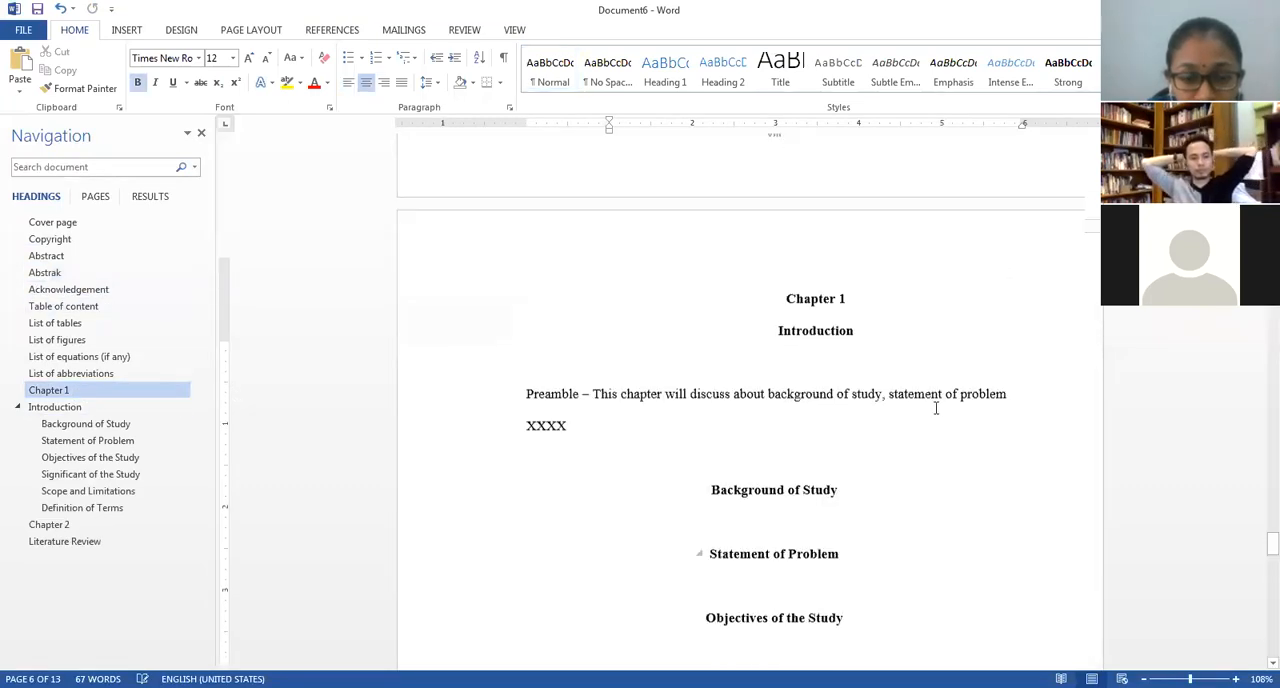
scroll(933, 407, down, 3)
scroll(929, 406, down, 14)
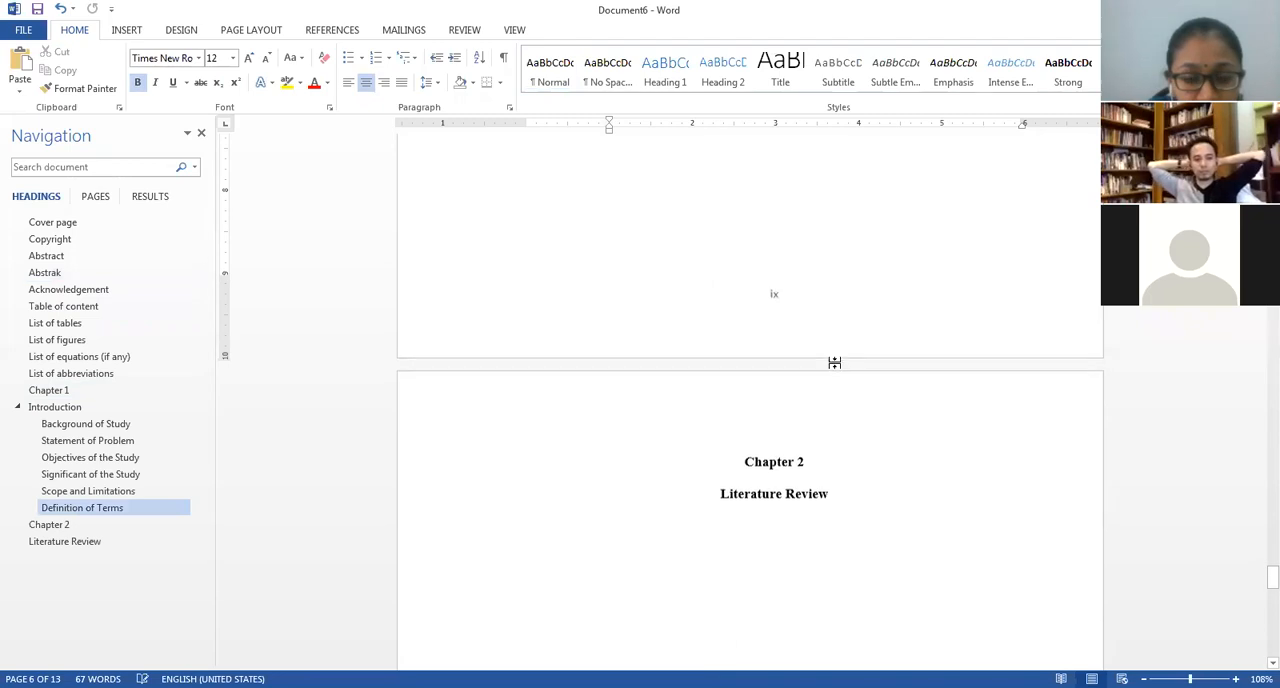
scroll(816, 337, up, 4)
scroll(816, 337, up, 8)
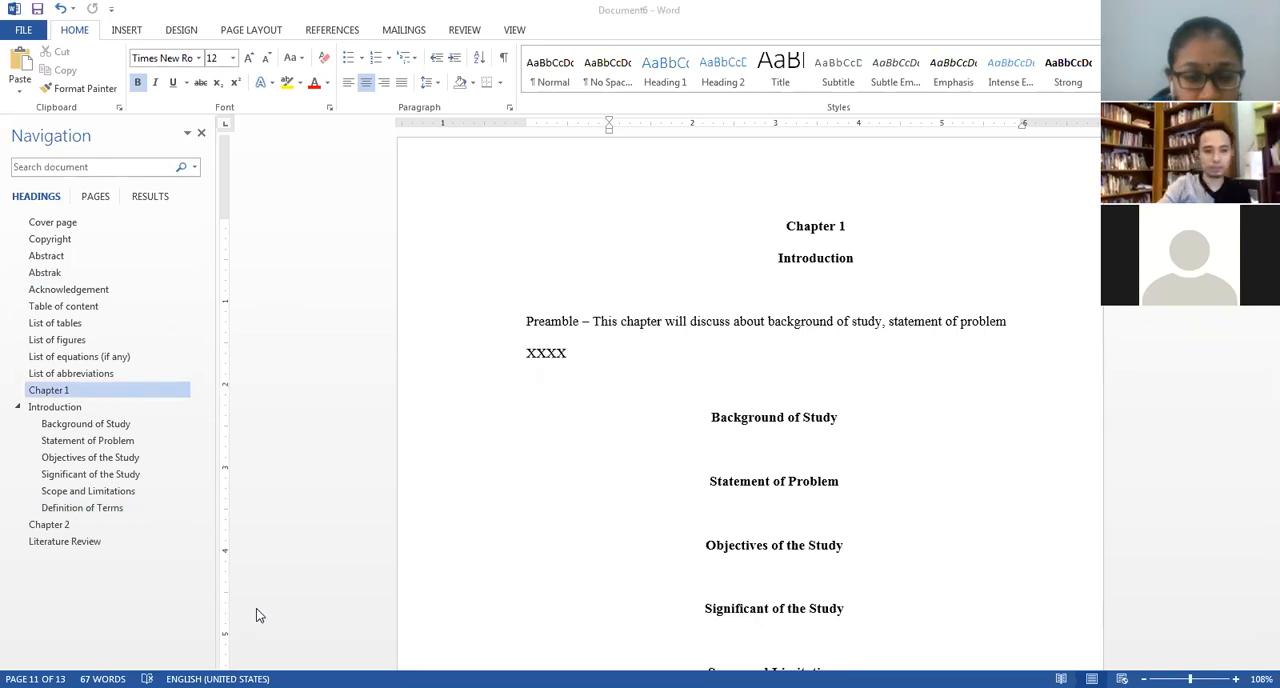
click(803, 226)
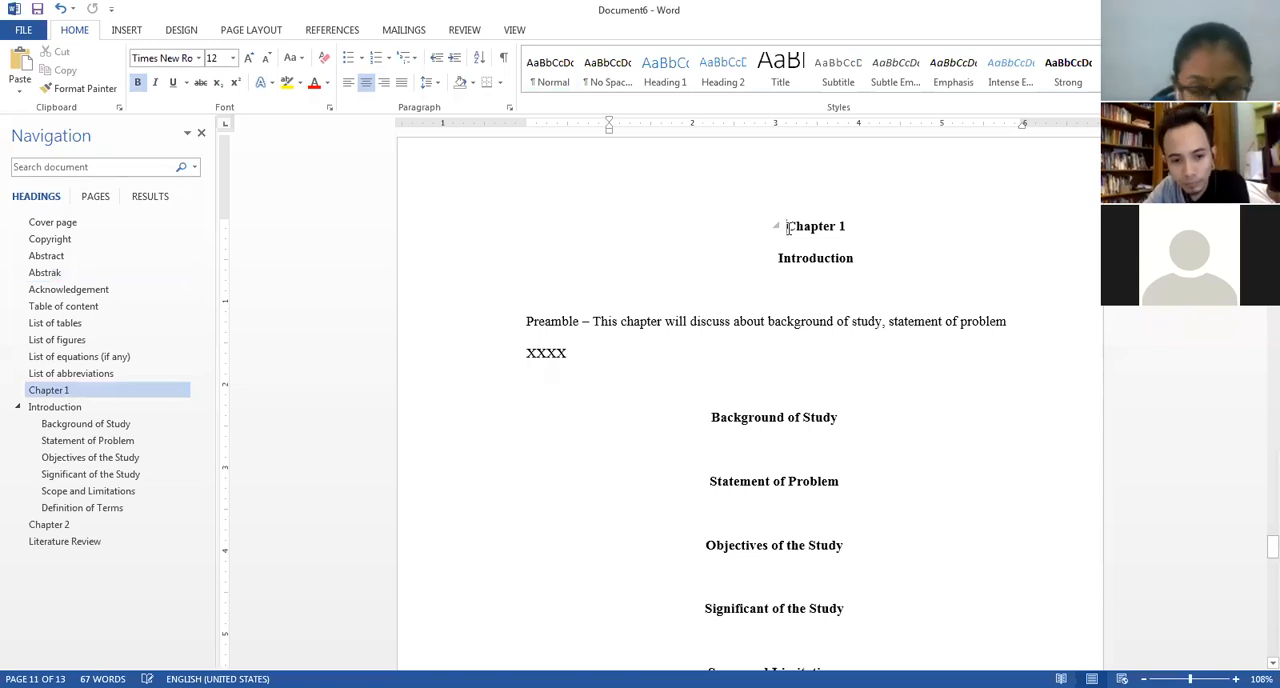
click(268, 33)
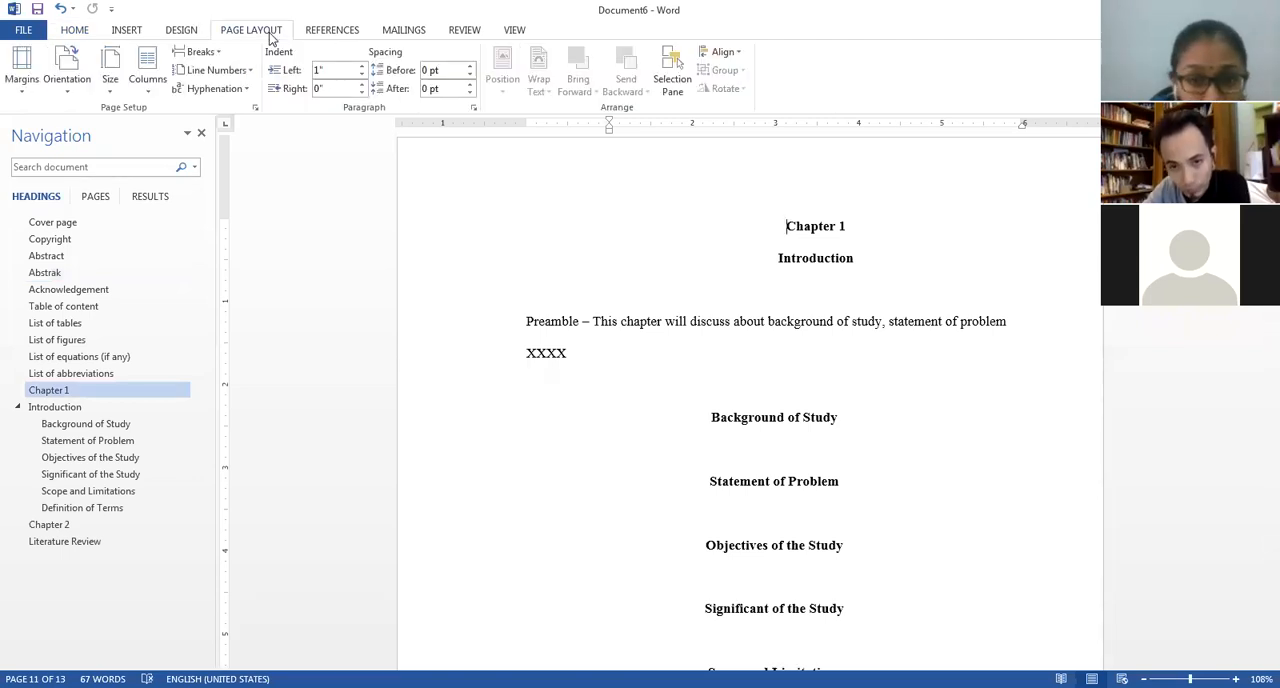
click(256, 108)
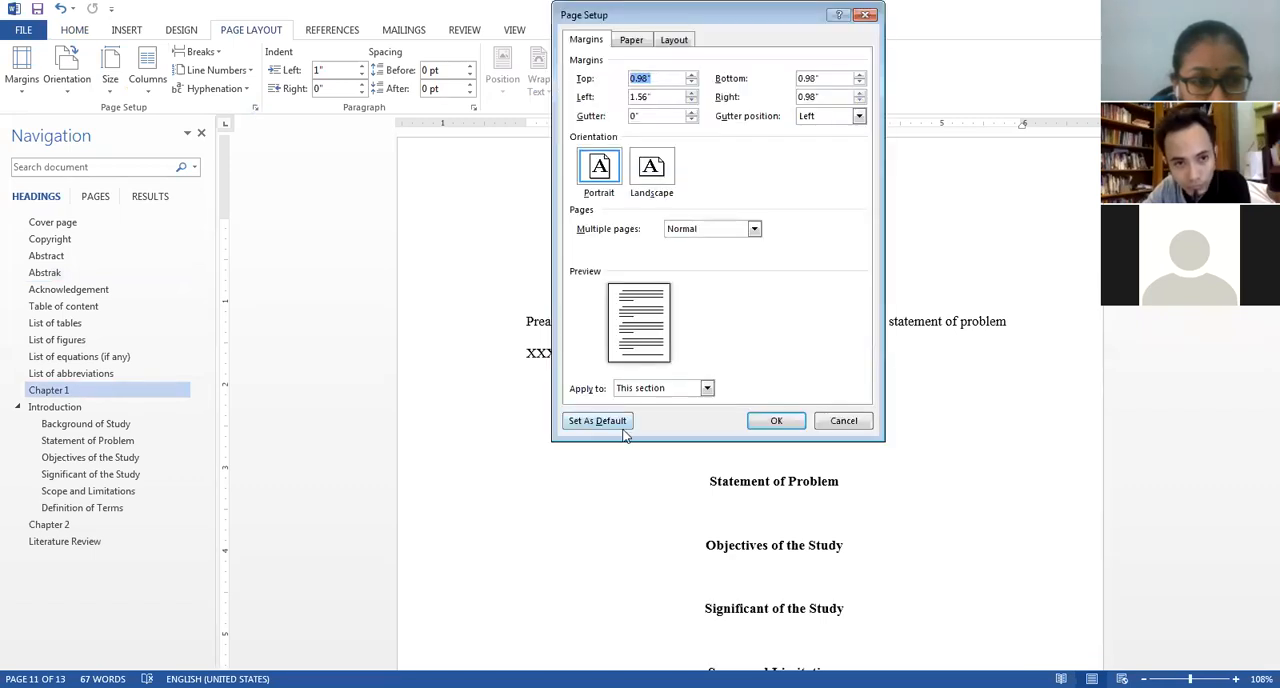
click(706, 389)
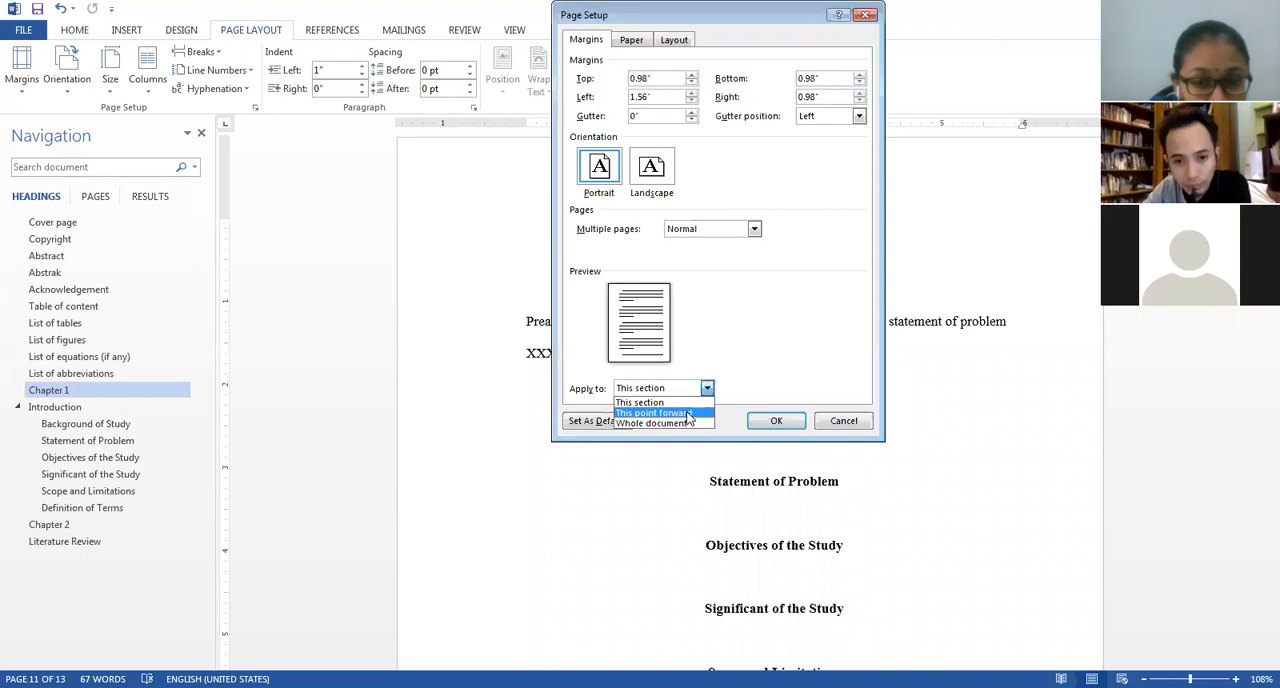
click(678, 415)
click(777, 421)
Format the page numbers in the Chapter 1 section's footer as 1, 2, 3, starting at 1, and leave footer editing.
scroll(785, 415, down, 8)
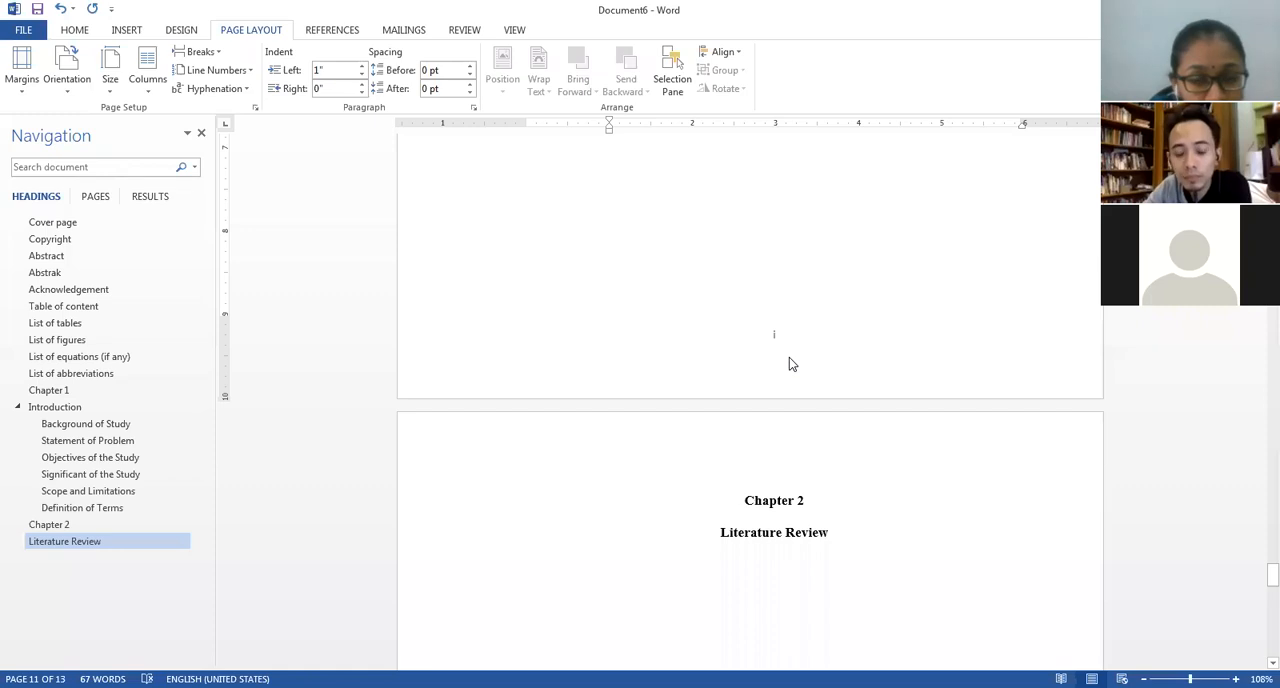
scroll(781, 375, up, 2)
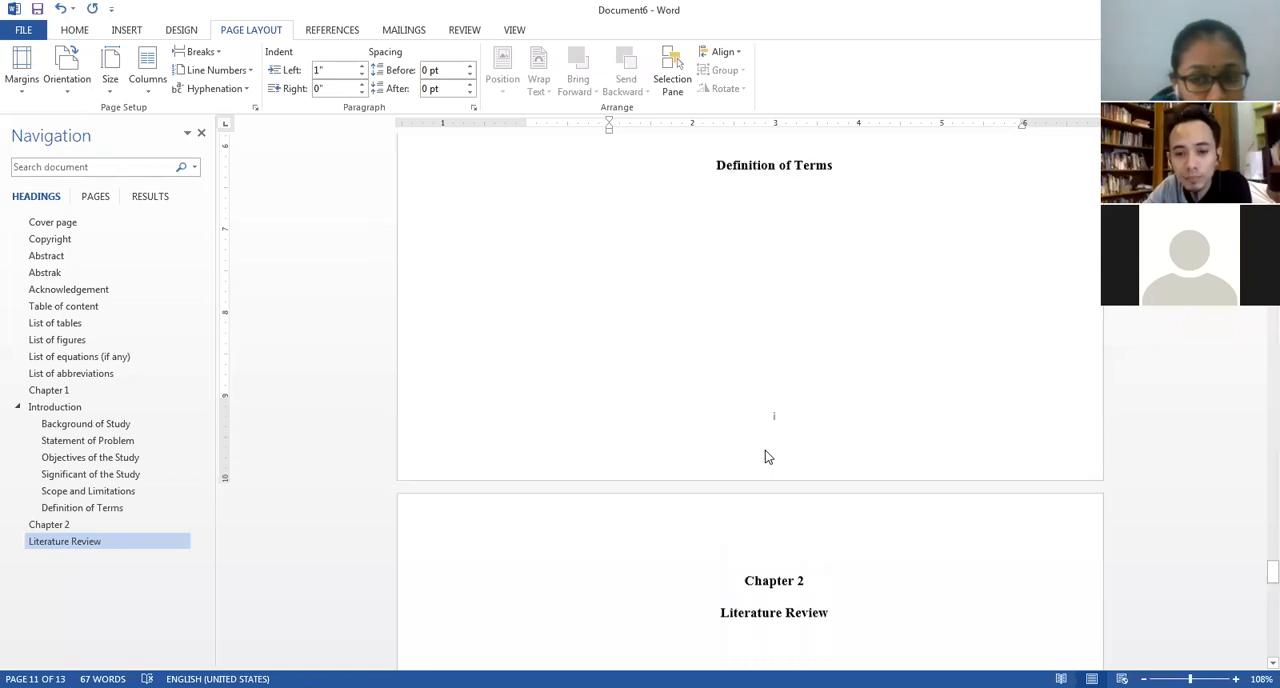
double_click(782, 456)
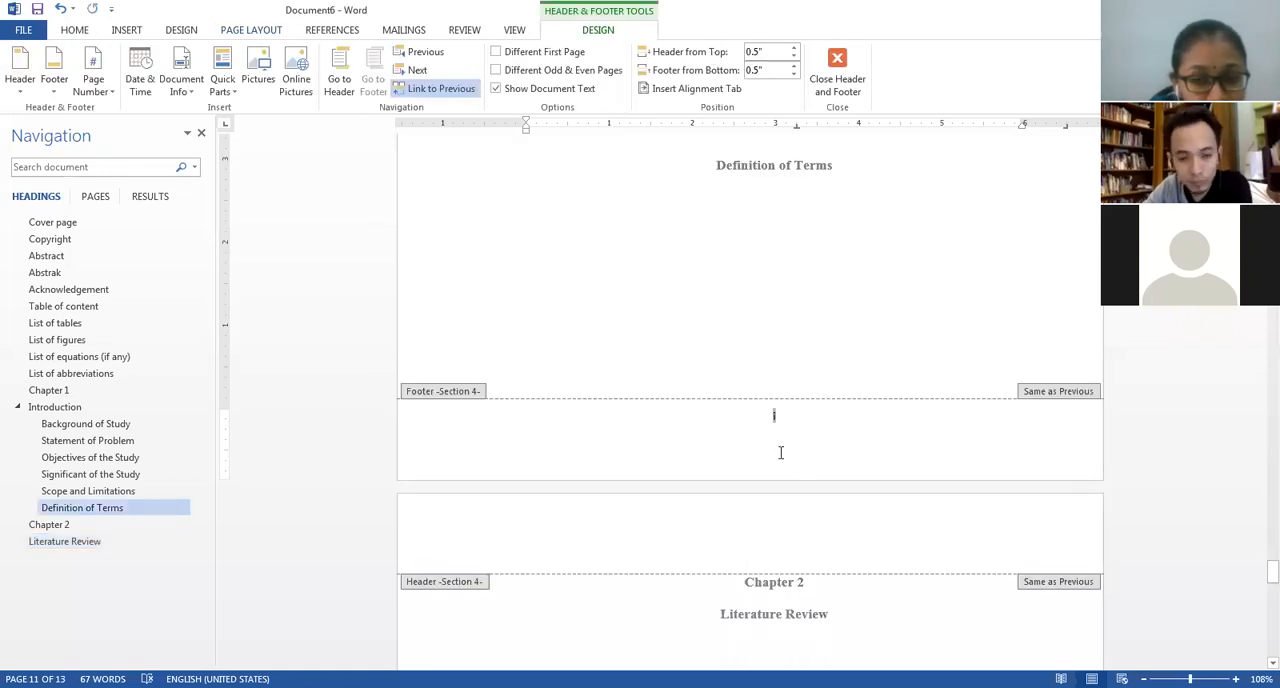
click(94, 86)
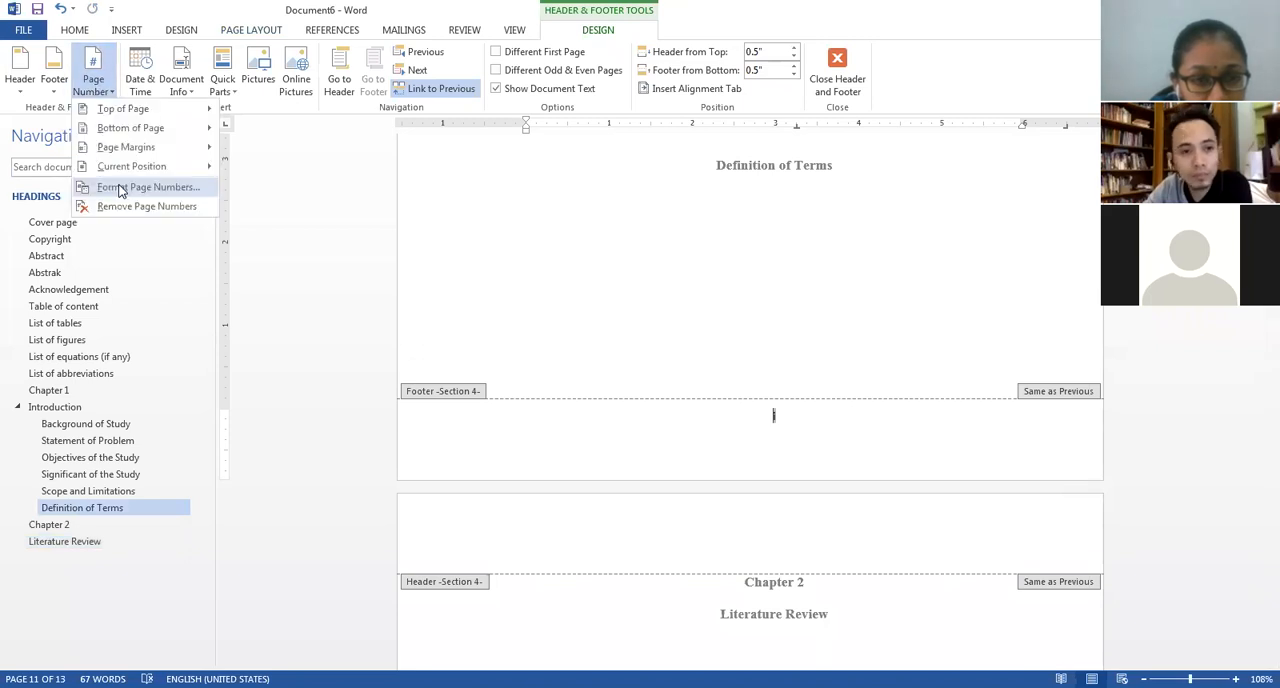
click(119, 189)
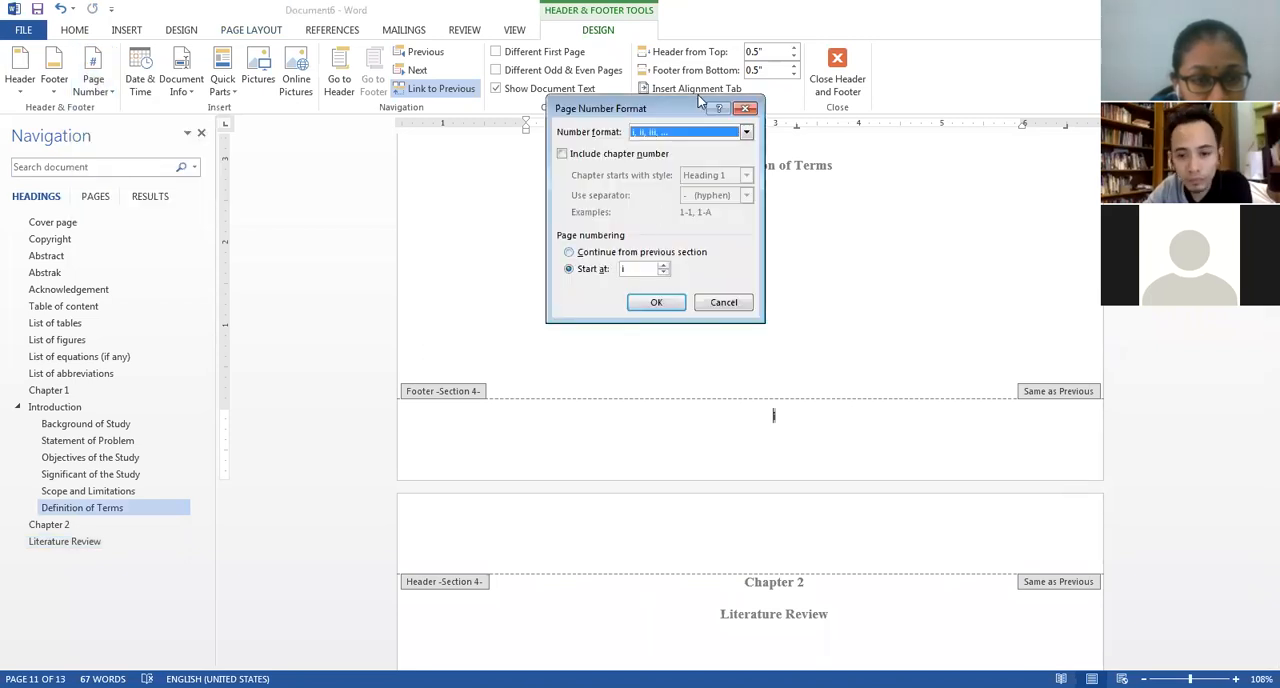
click(697, 140)
click(665, 146)
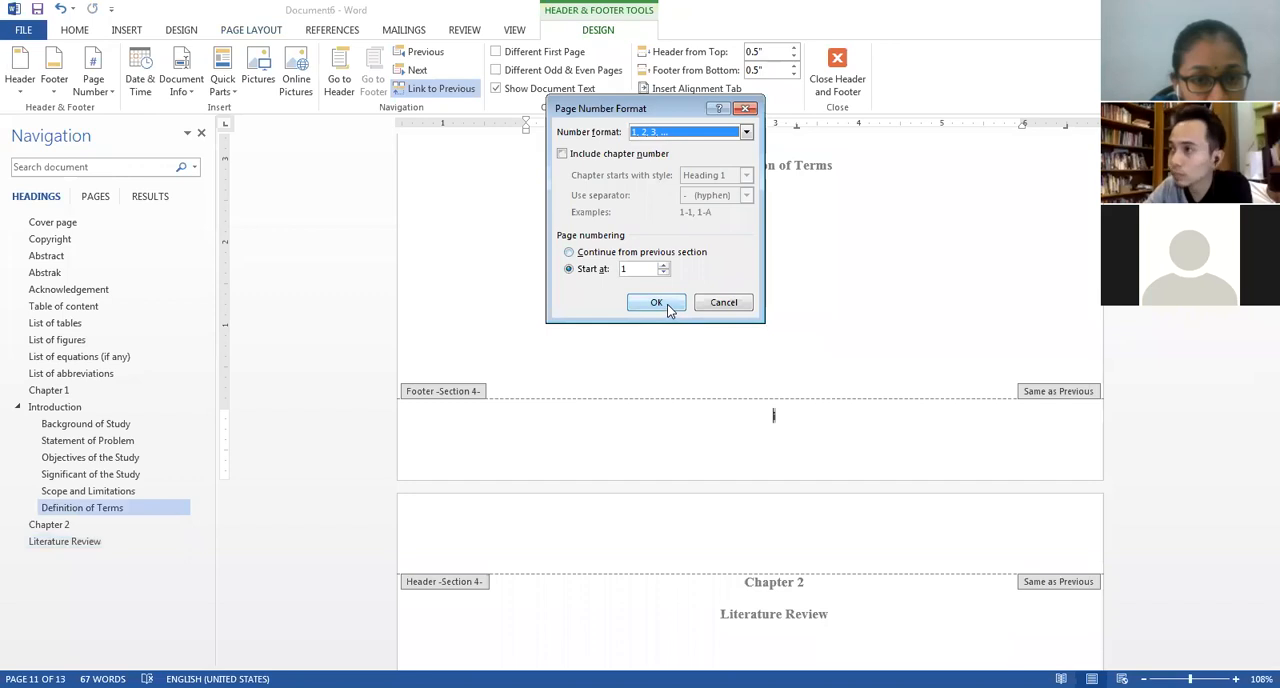
click(668, 308)
scroll(718, 330, up, 10)
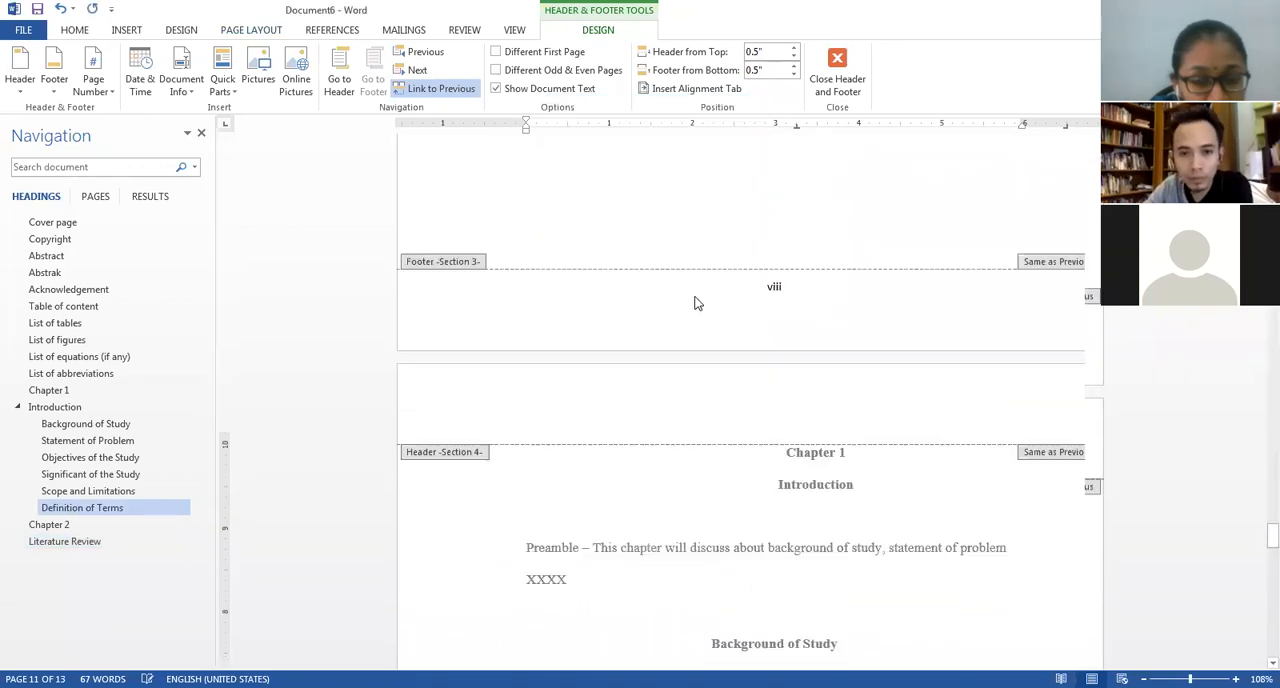
scroll(720, 360, down, 3)
scroll(711, 370, up, 4)
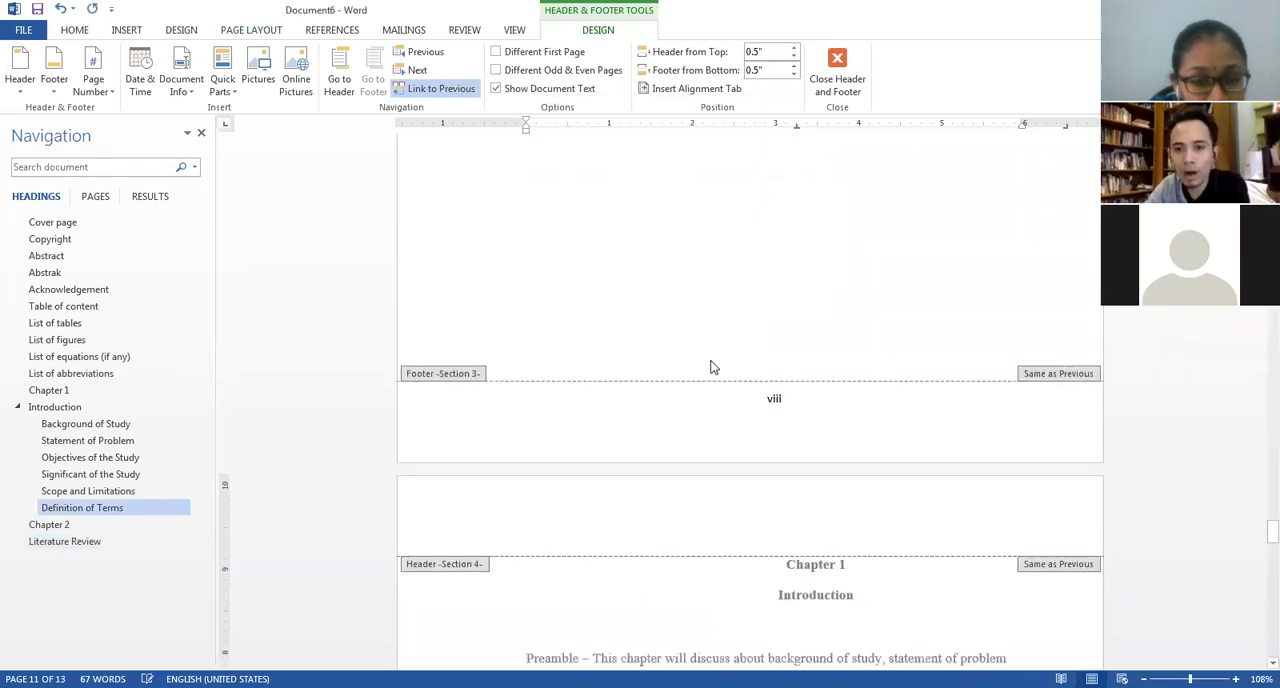
scroll(712, 359, down, 6)
double_click(740, 334)
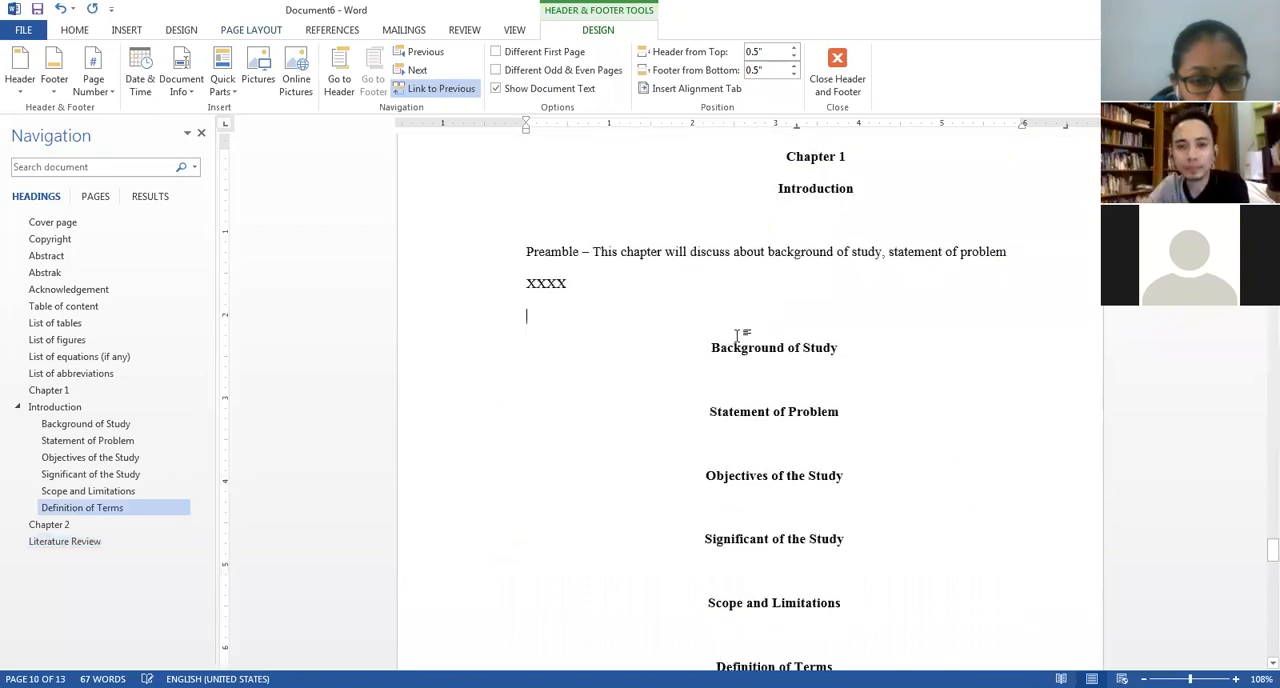
Check the page numbering from the Chapter 1 section back through the front matter lists.
scroll(735, 330, down, 3)
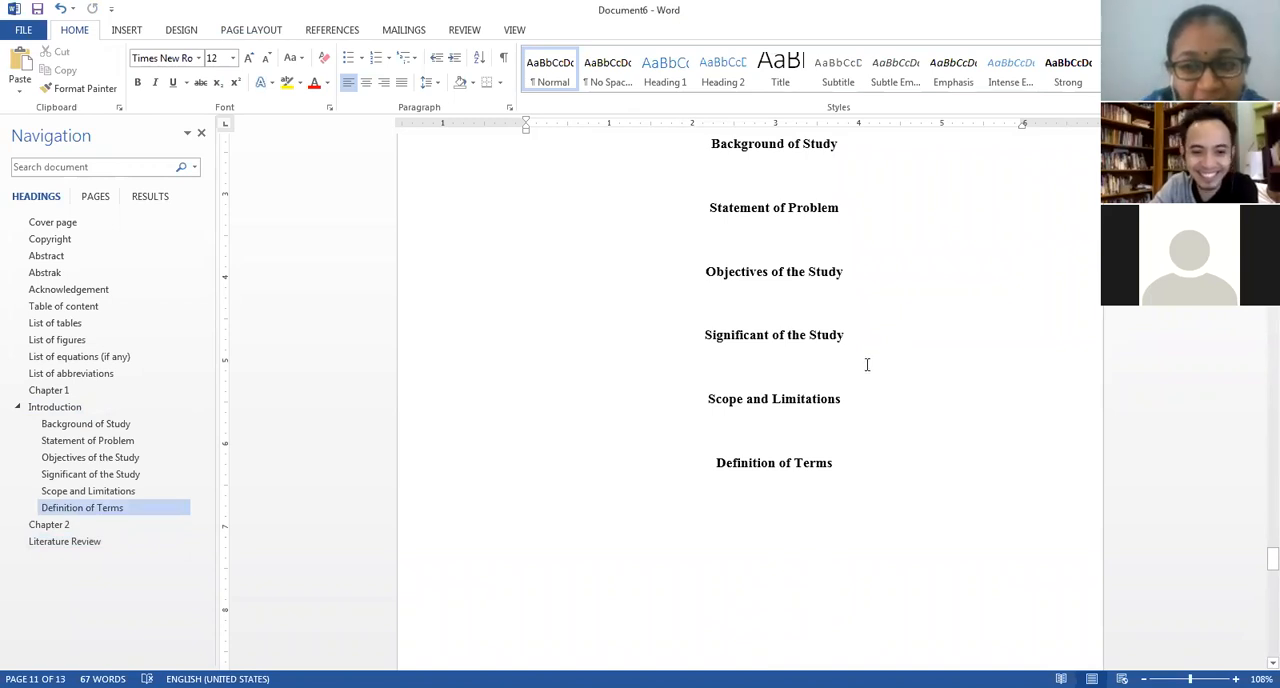
scroll(866, 363, down, 11)
scroll(860, 350, up, 10)
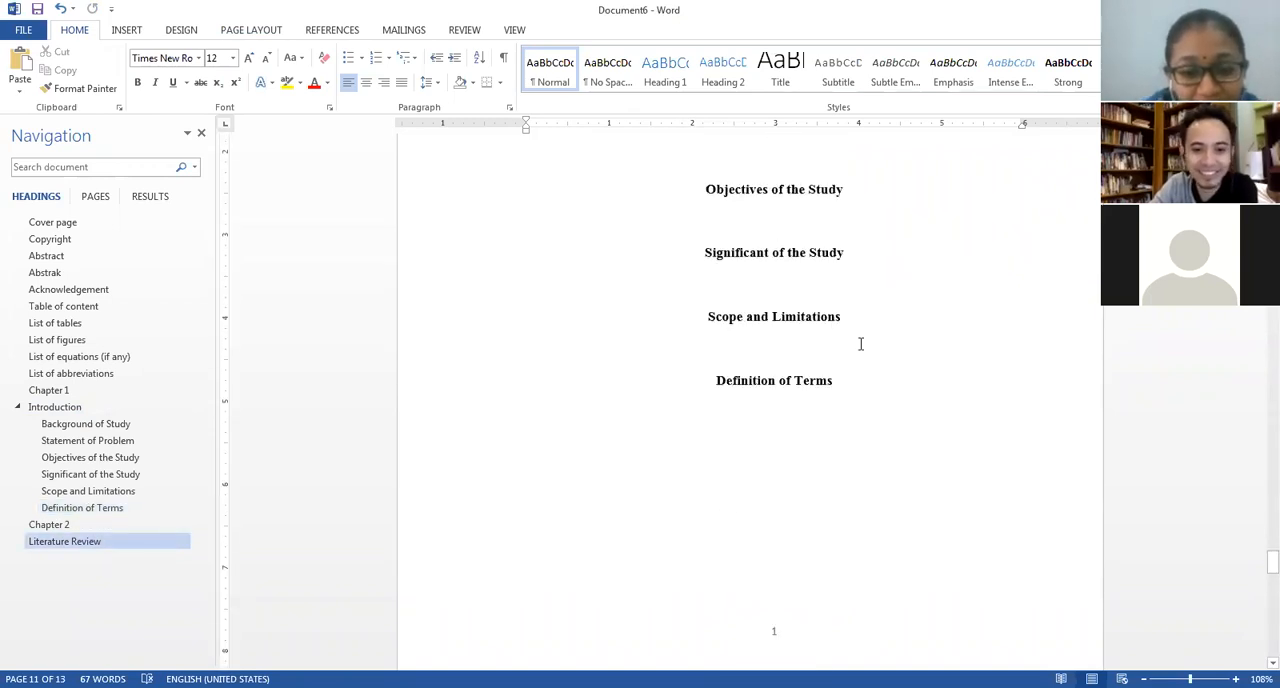
scroll(860, 343, up, 10)
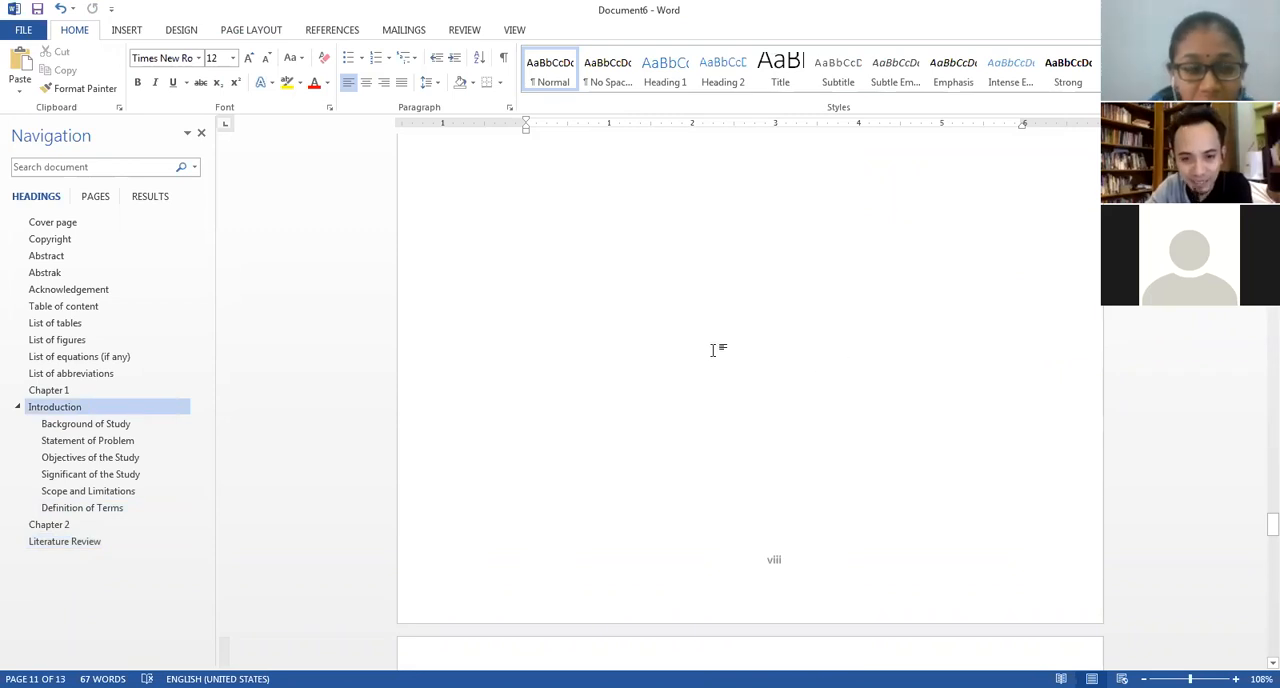
scroll(710, 355, up, 7)
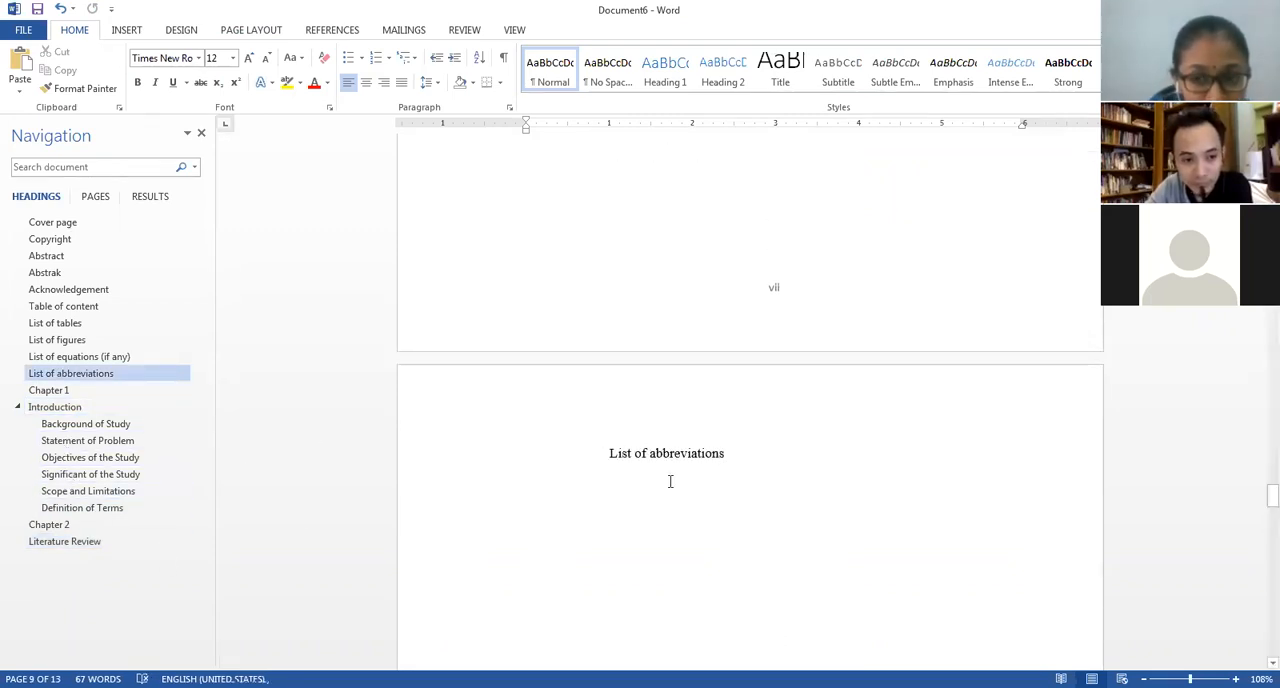
scroll(818, 414, up, 15)
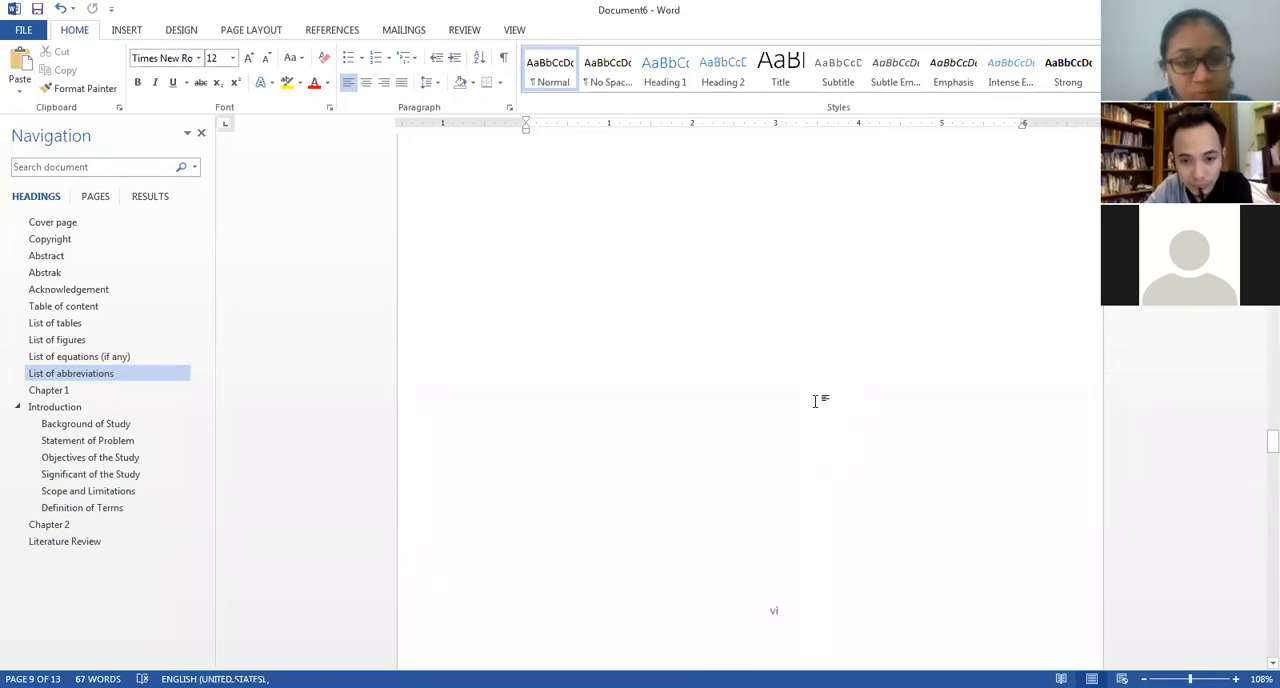
scroll(815, 401, up, 15)
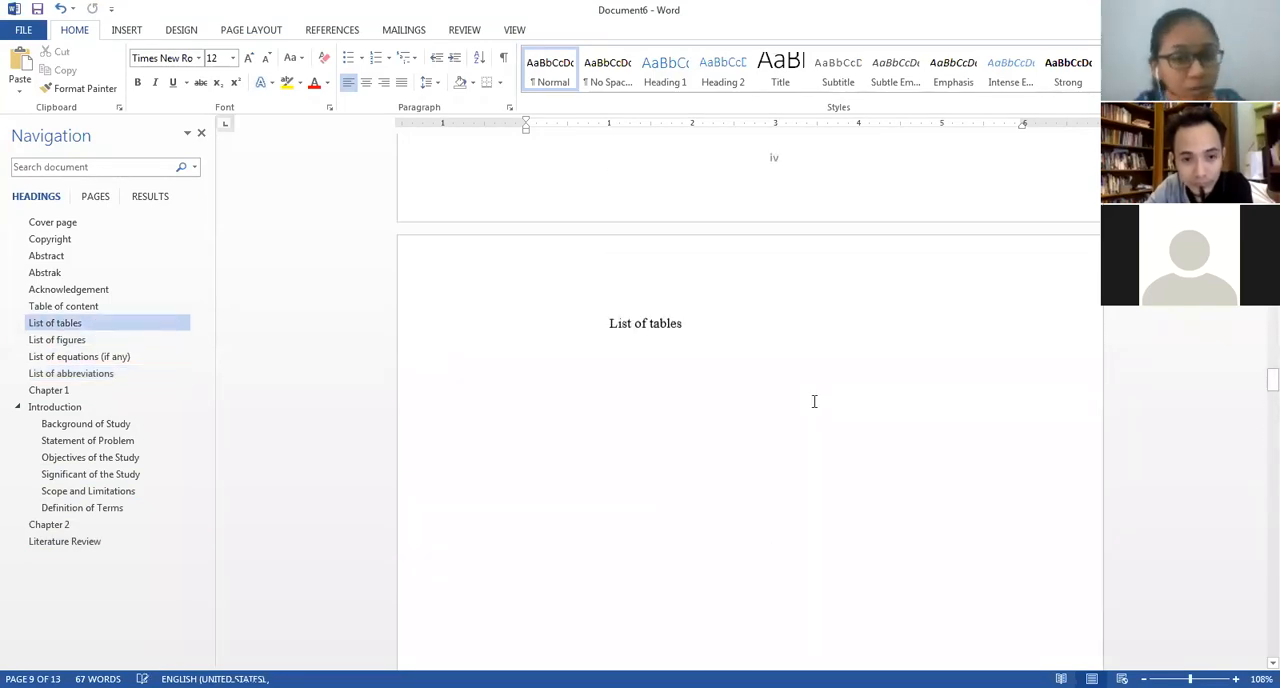
scroll(770, 408, up, 2)
scroll(700, 380, up, 5)
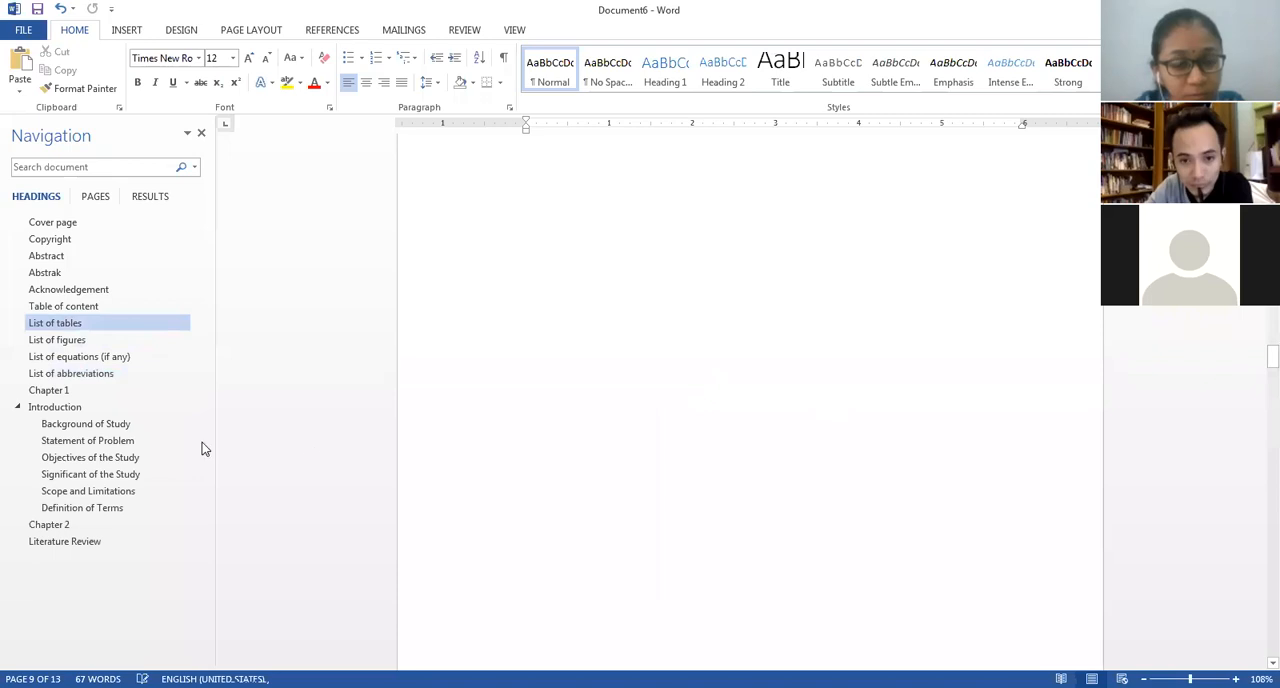
Center the "Table of content" heading and make it bold.
click(55, 306)
drag(722, 152, 616, 150)
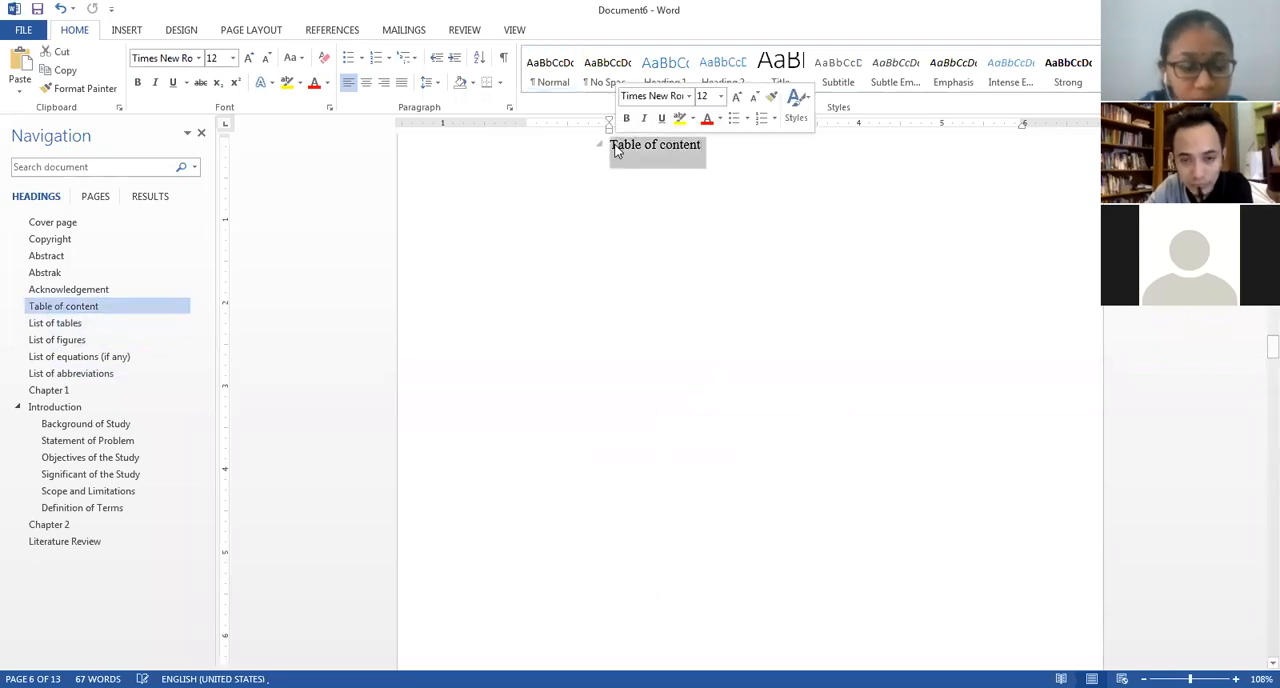
click(366, 84)
key(ctrl+b)
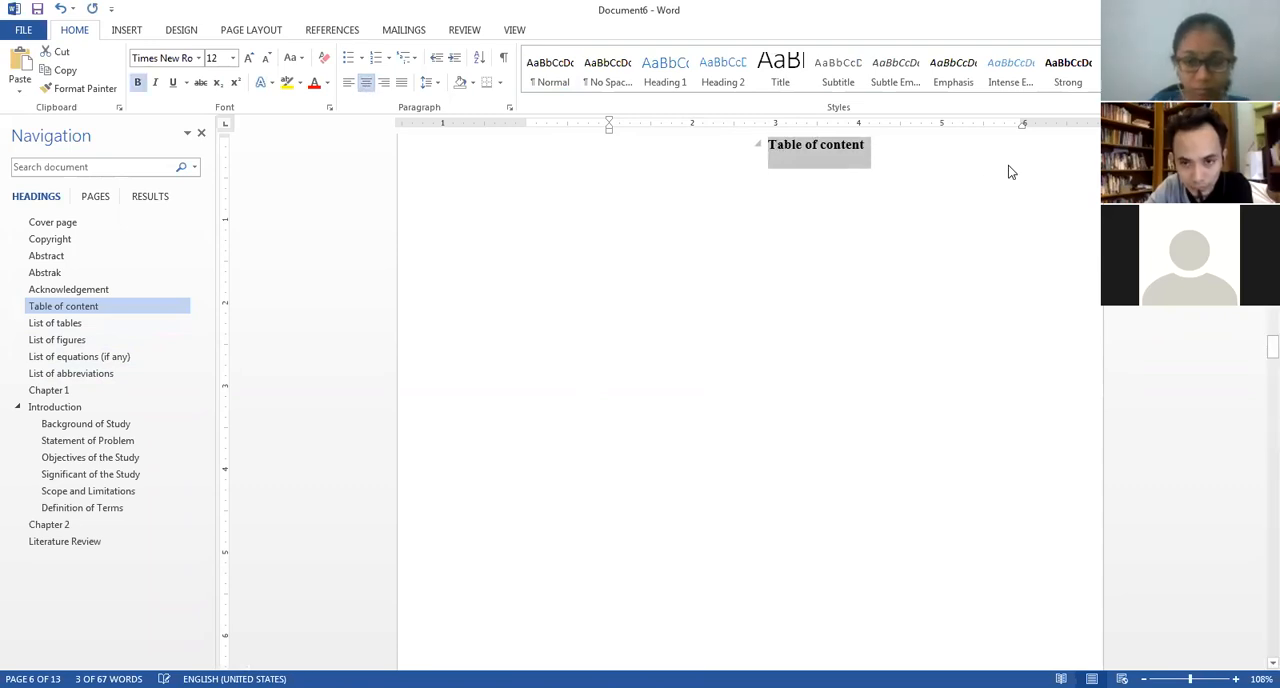
Add a right-aligned "Page No." label below the Table of content heading and left-align the line after it.
click(530, 206)
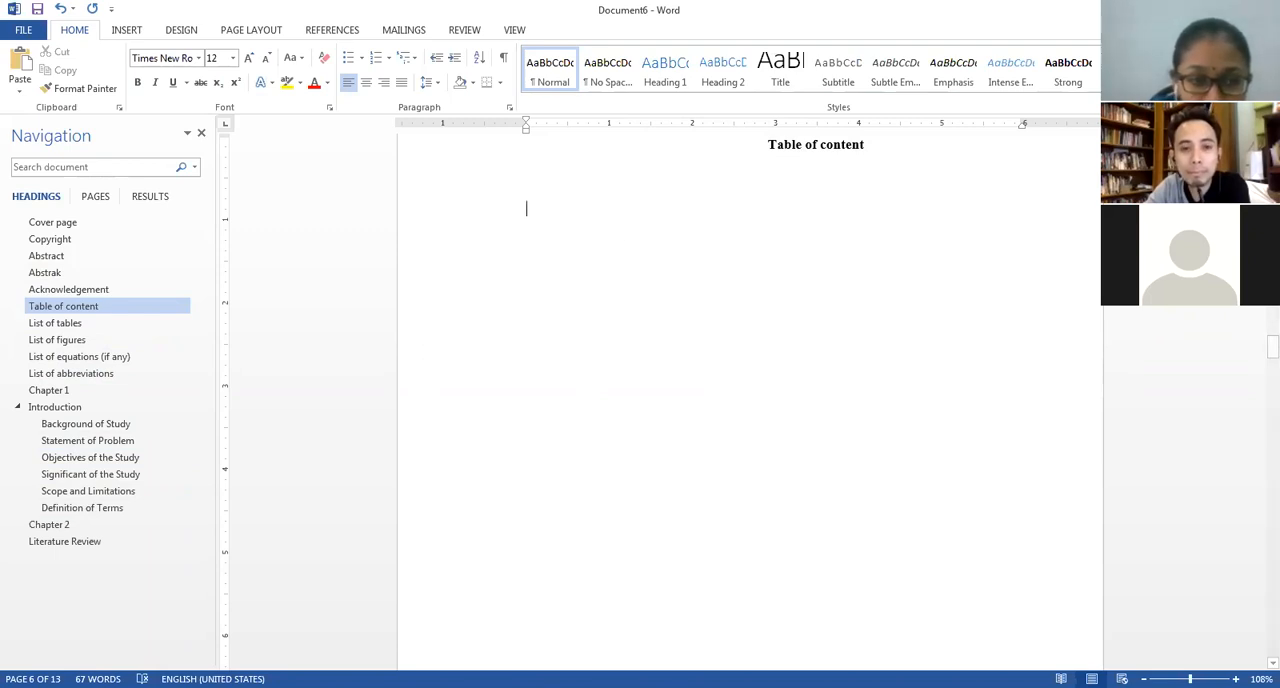
click(389, 88)
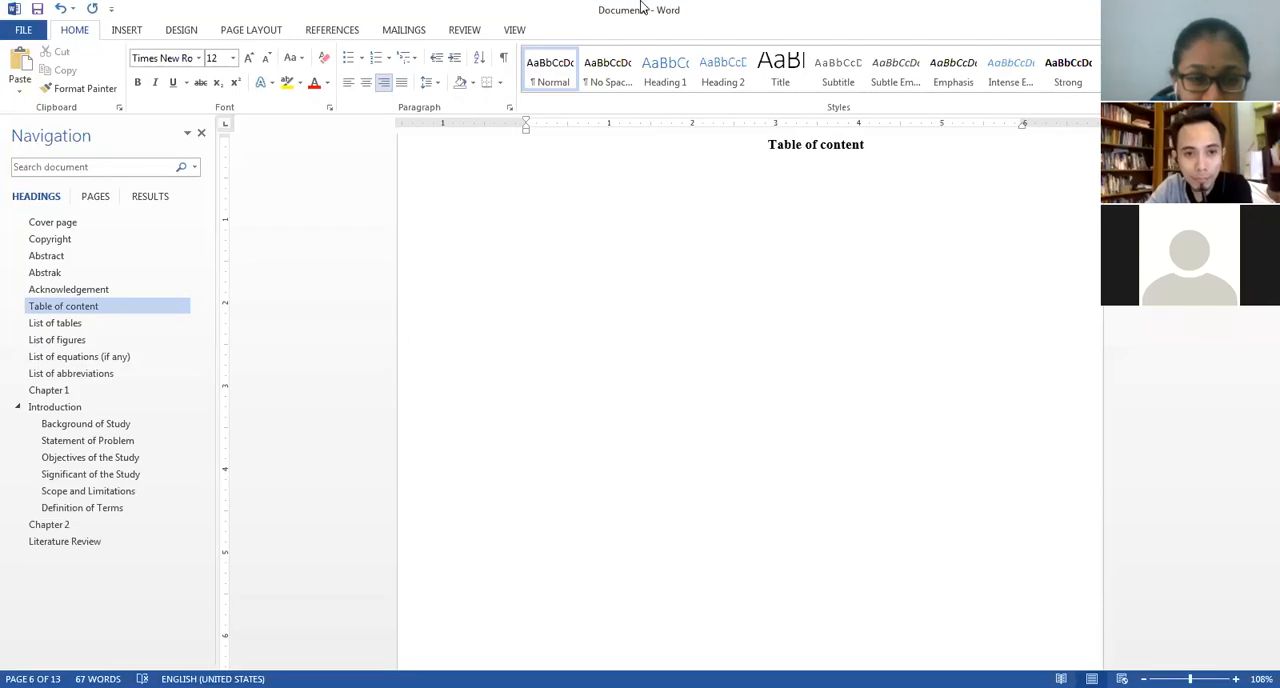
text(Page No.)
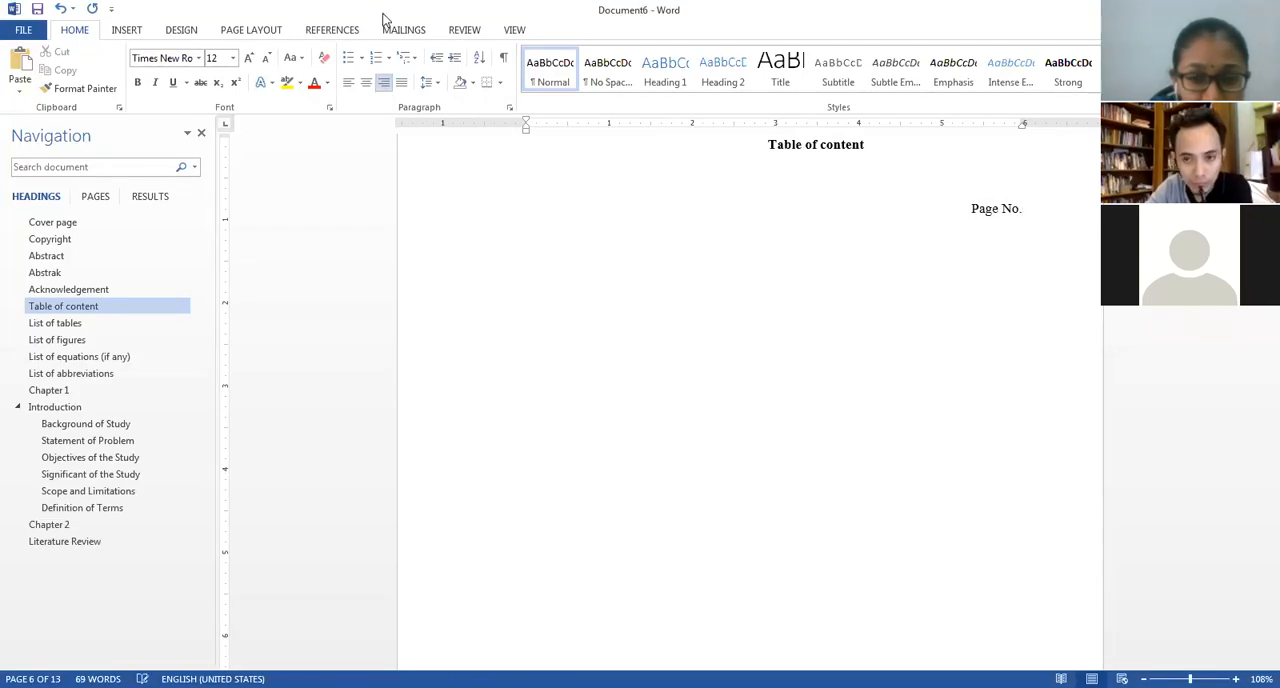
click(348, 82)
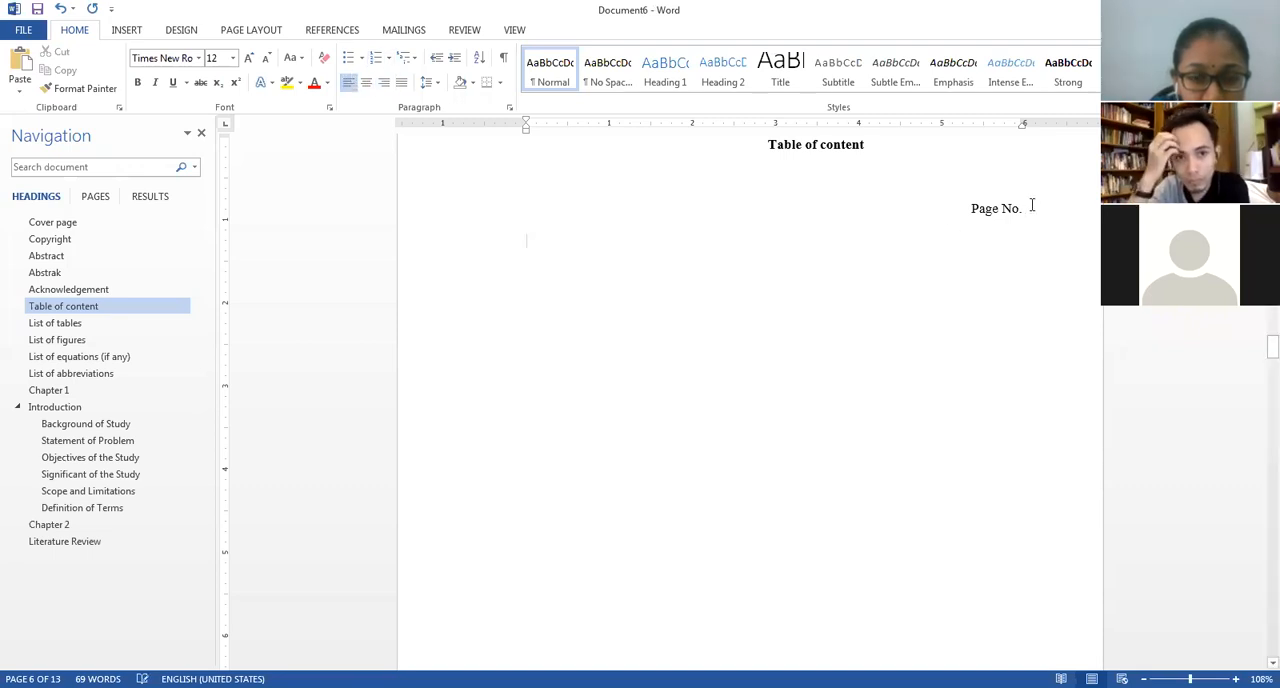
Make the "Page No." label bold and place the cursor on the empty line below it.
drag(1032, 205, 928, 205)
text(Chapter 3 – Methodology)
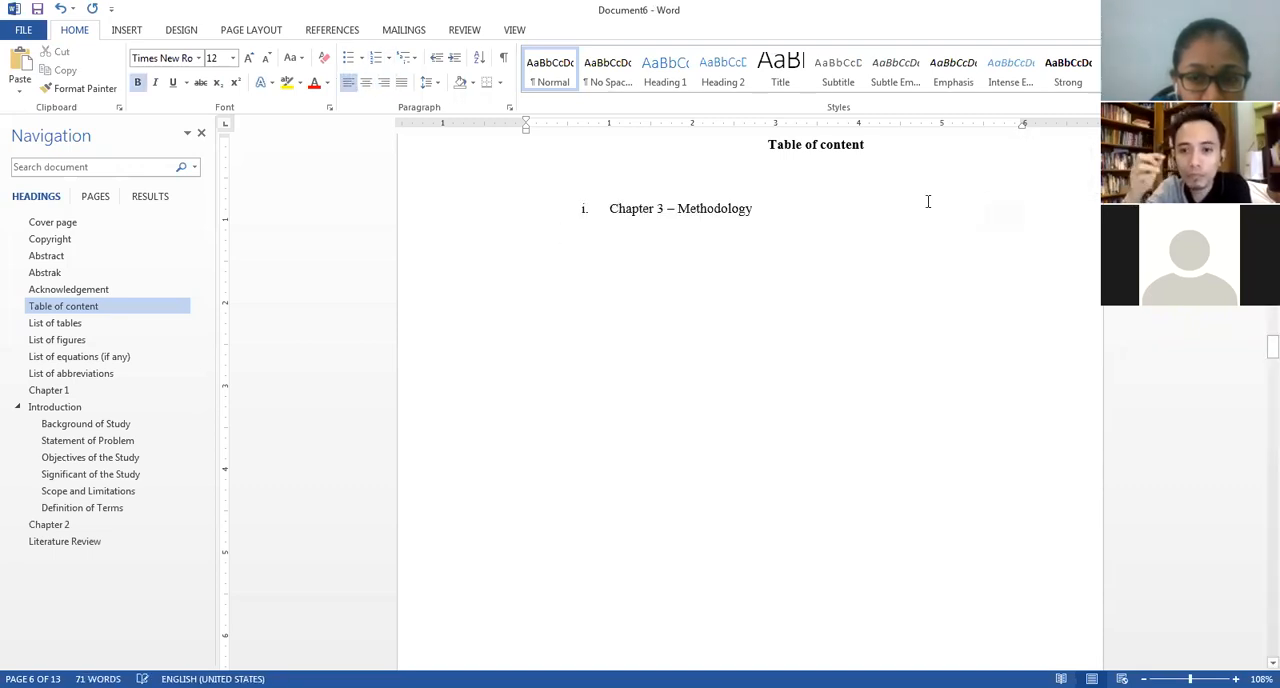
key(ctrl+z)
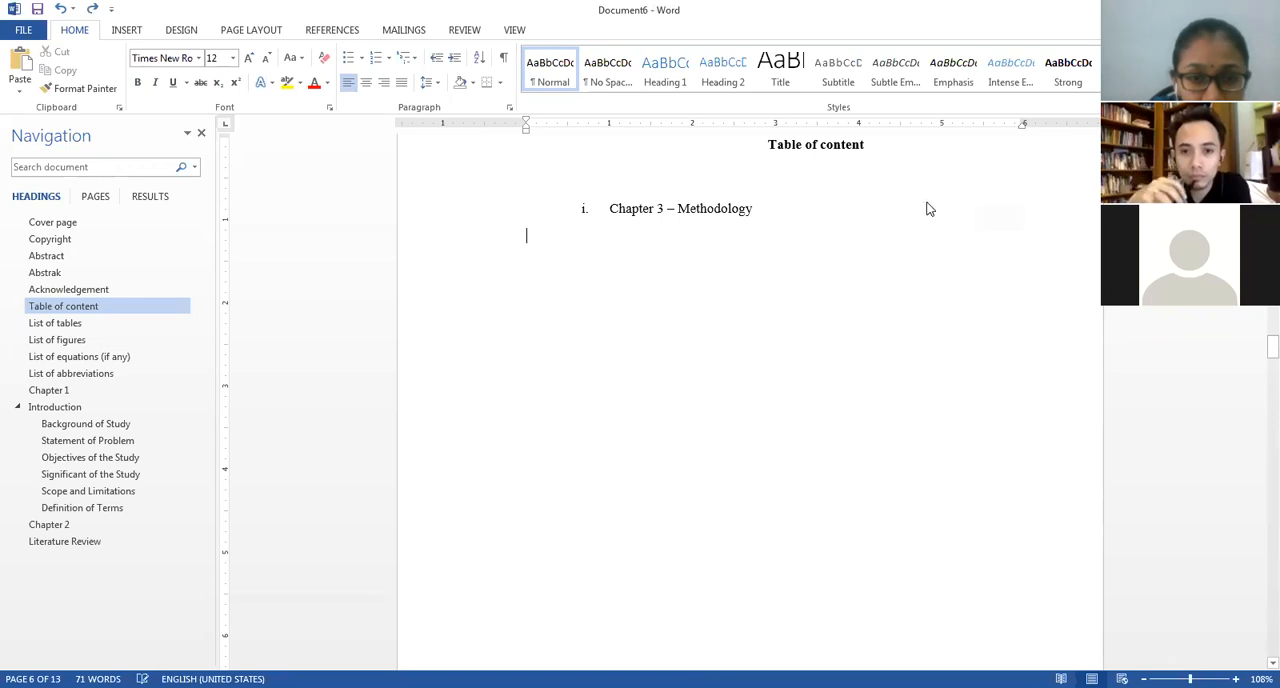
key(ctrl+z)
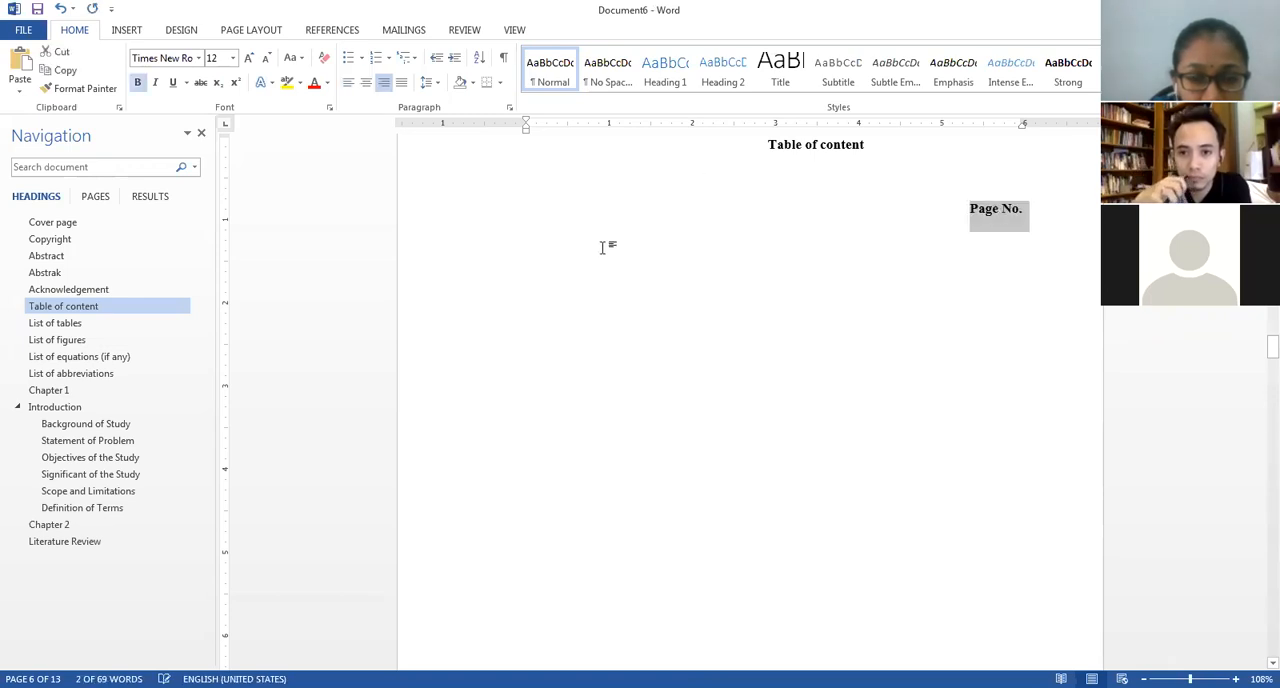
click(602, 248)
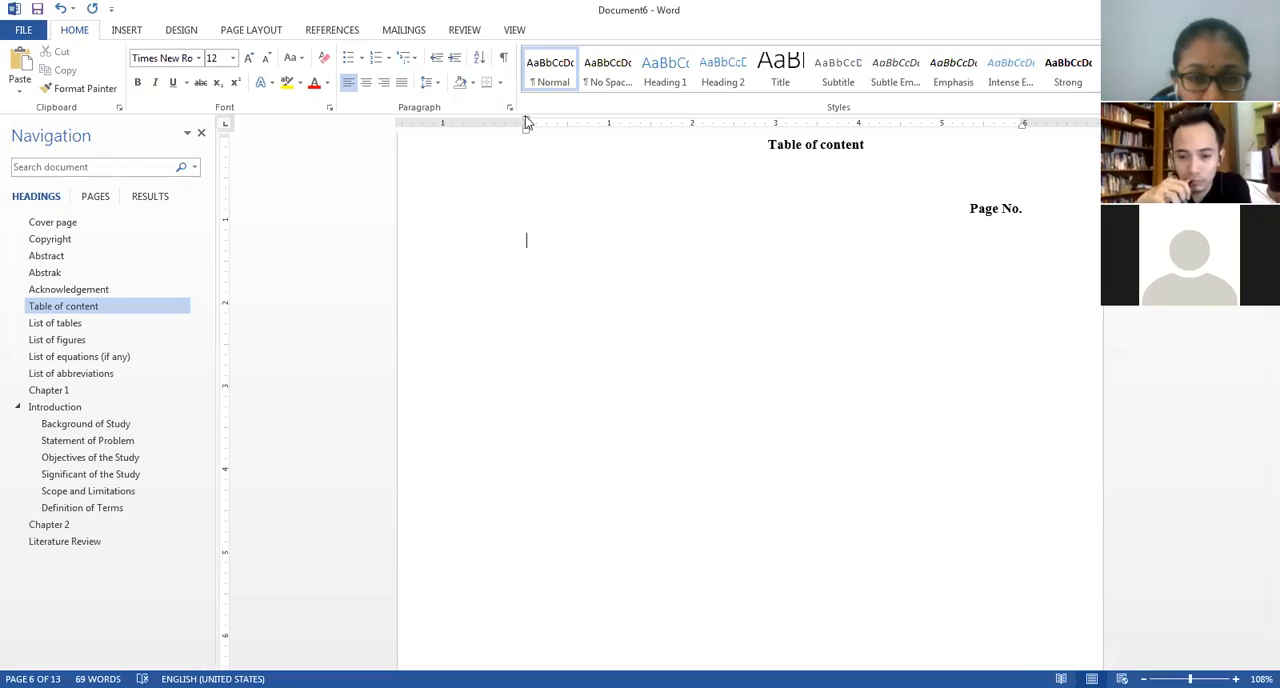
Start a custom table of contents on the line below the "Page No." label and set its tab leader to (none).
click(344, 33)
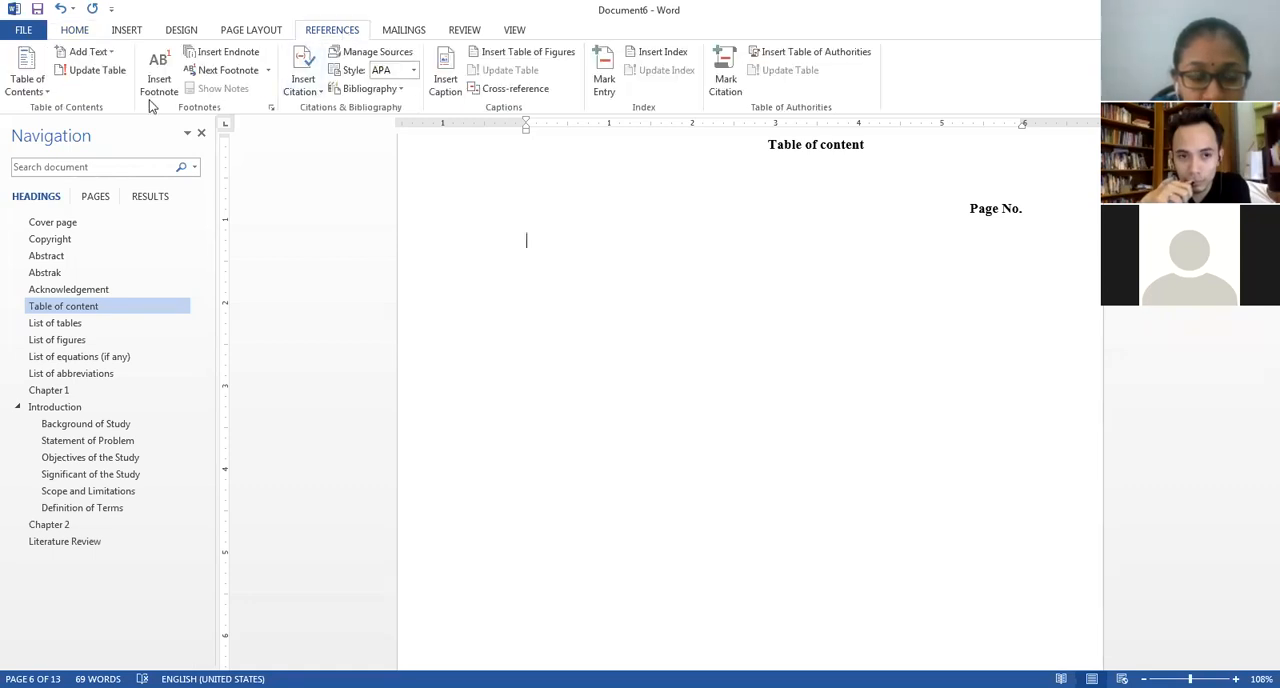
click(40, 95)
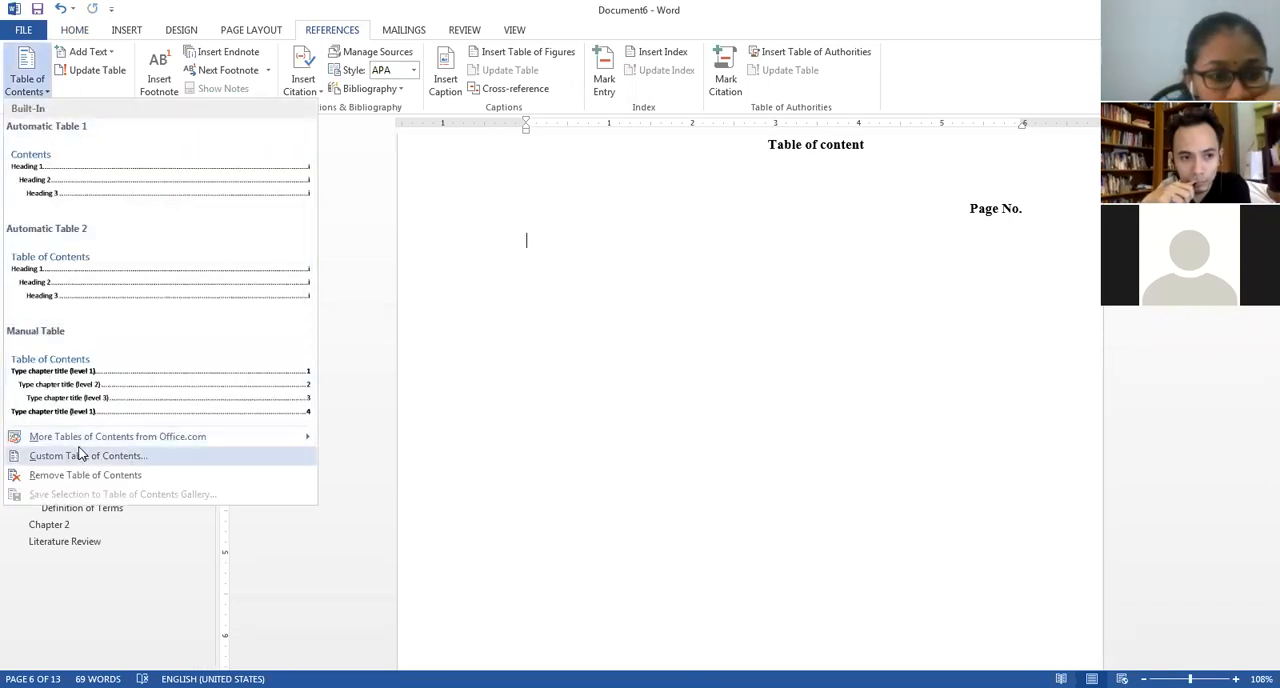
click(584, 328)
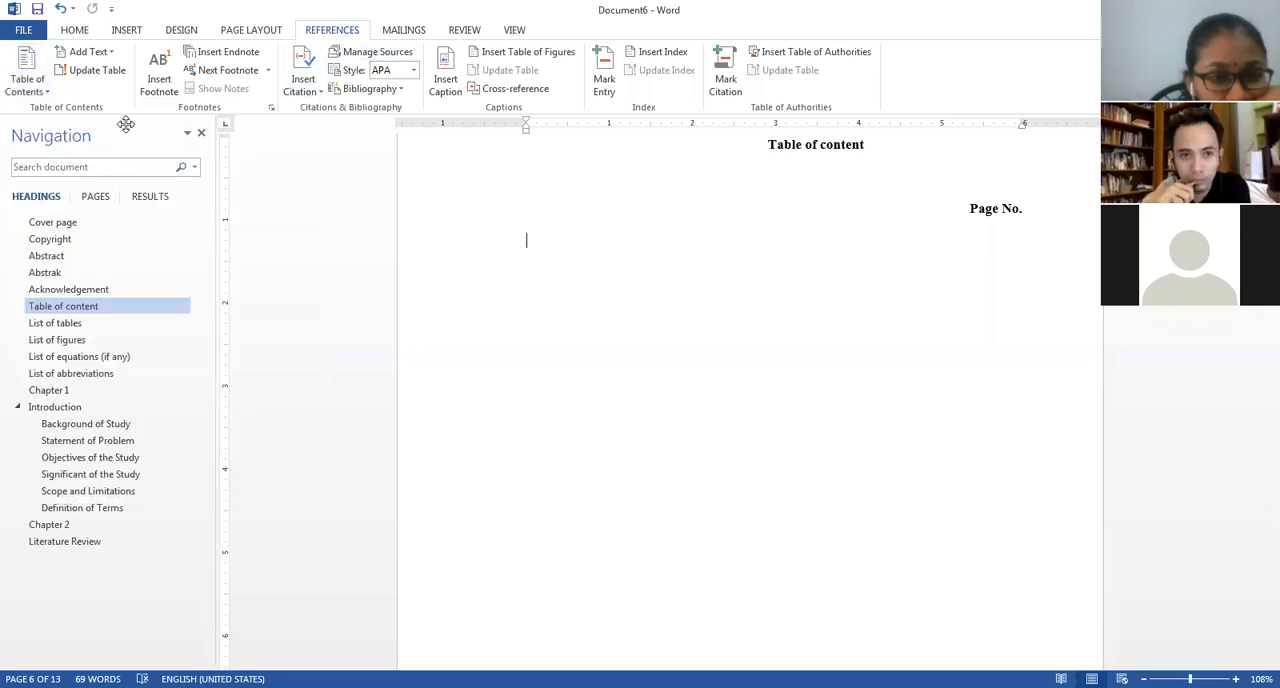
click(27, 84)
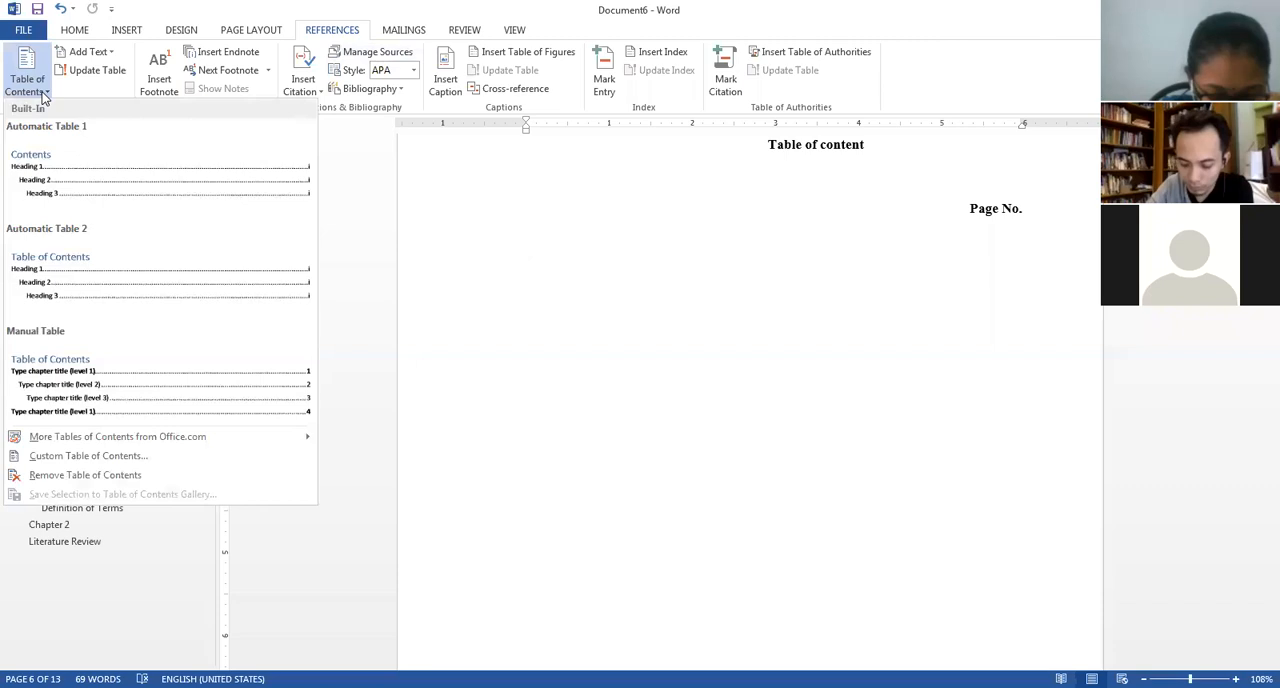
click(52, 460)
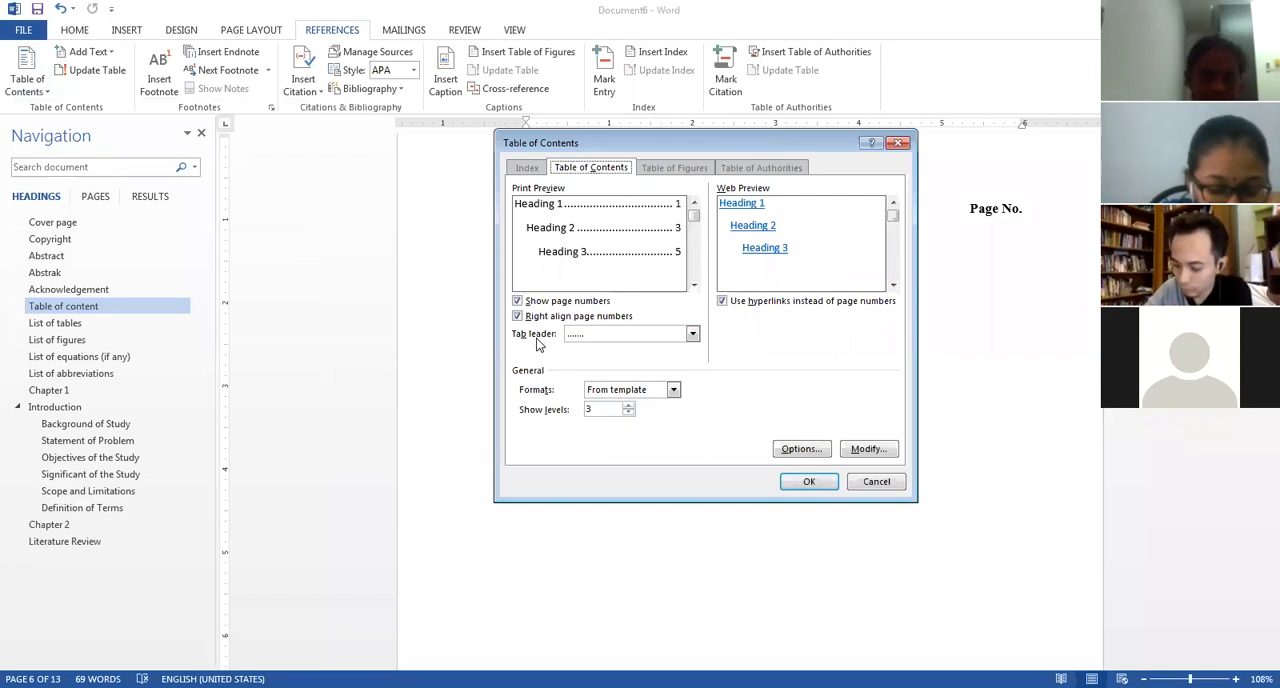
click(605, 334)
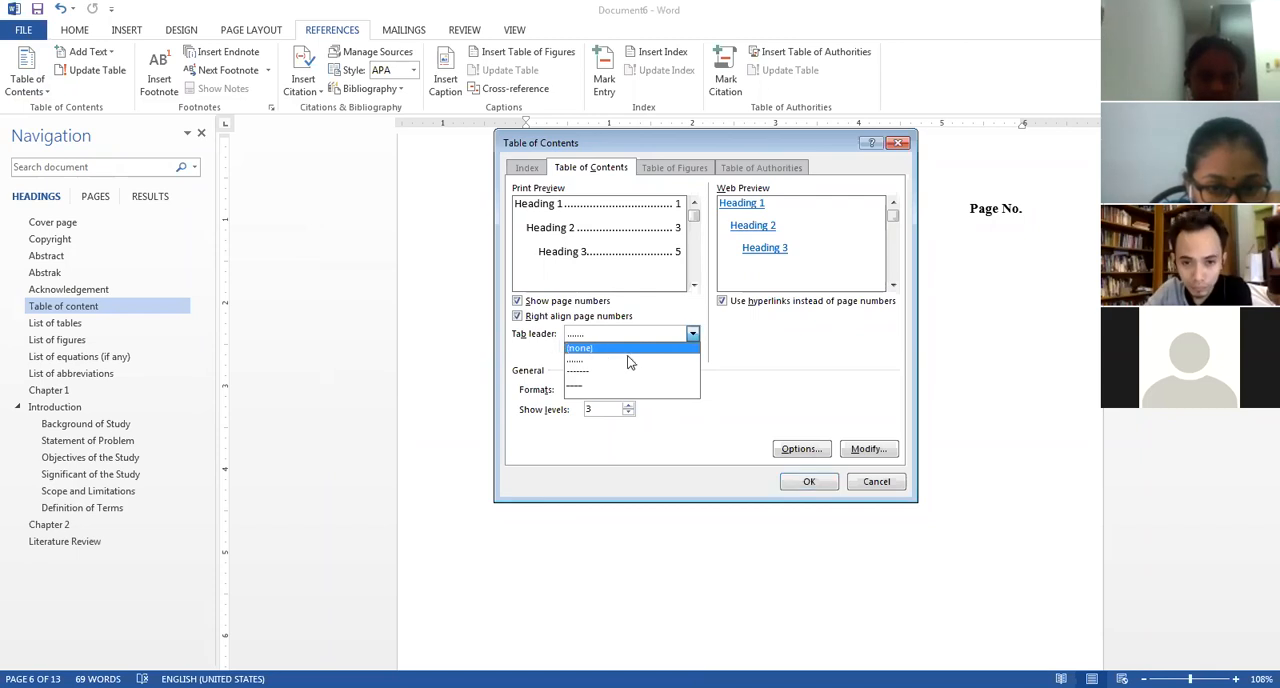
click(612, 348)
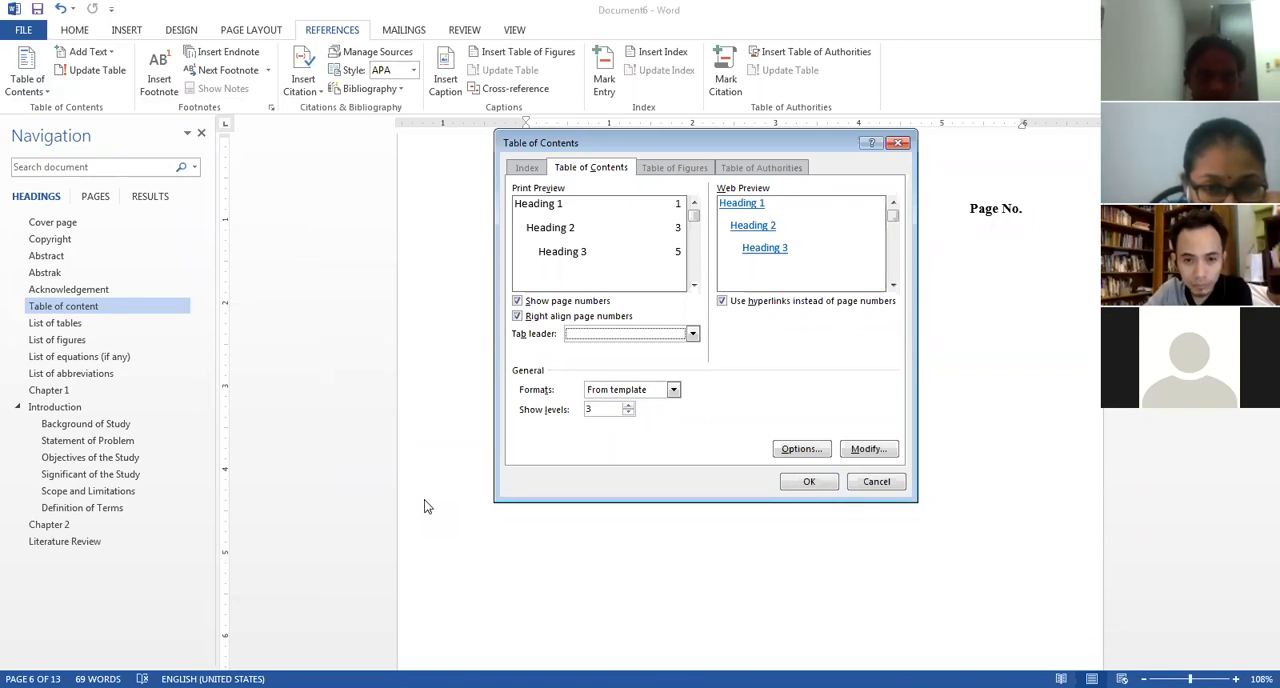
Set the table of contents to show 2 levels and insert it.
click(628, 406)
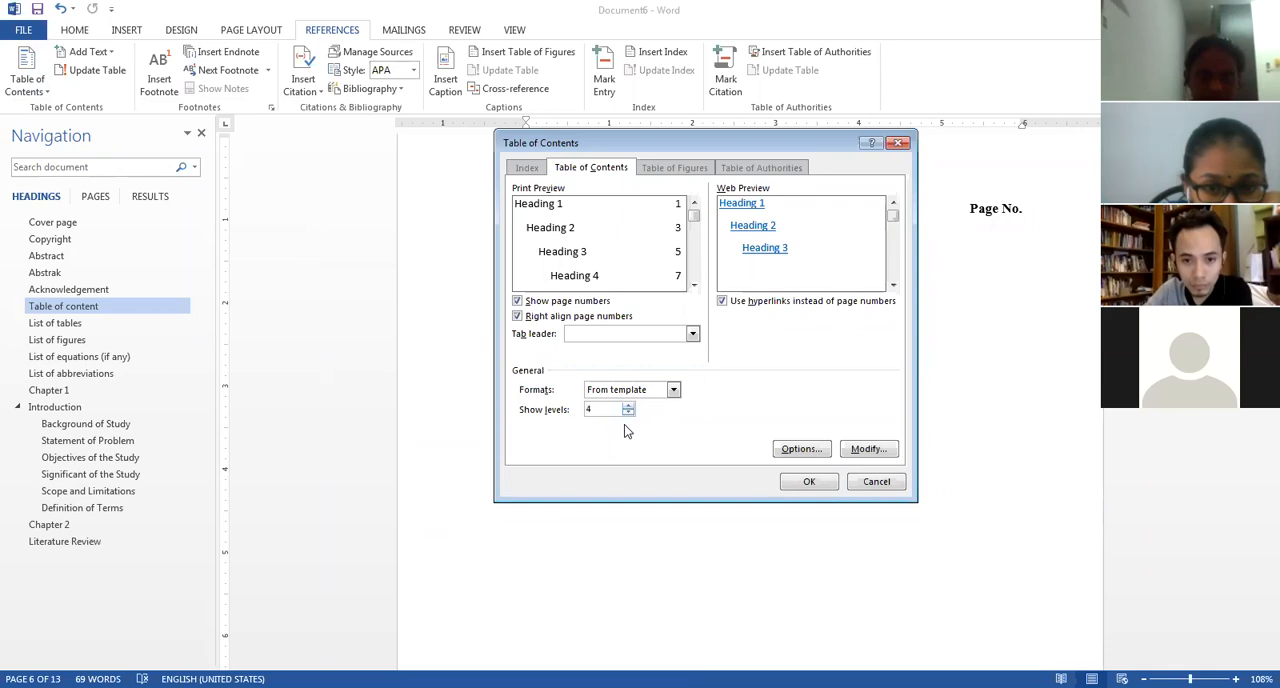
click(628, 413)
click(628, 413)
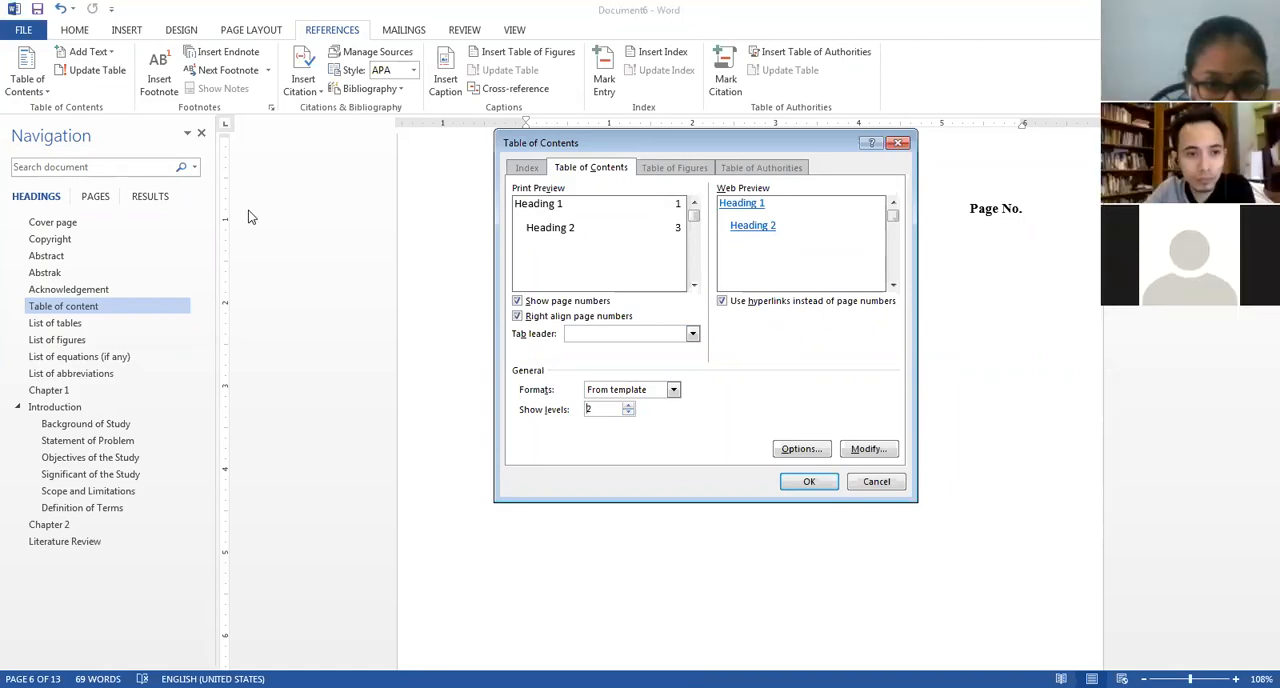
click(810, 482)
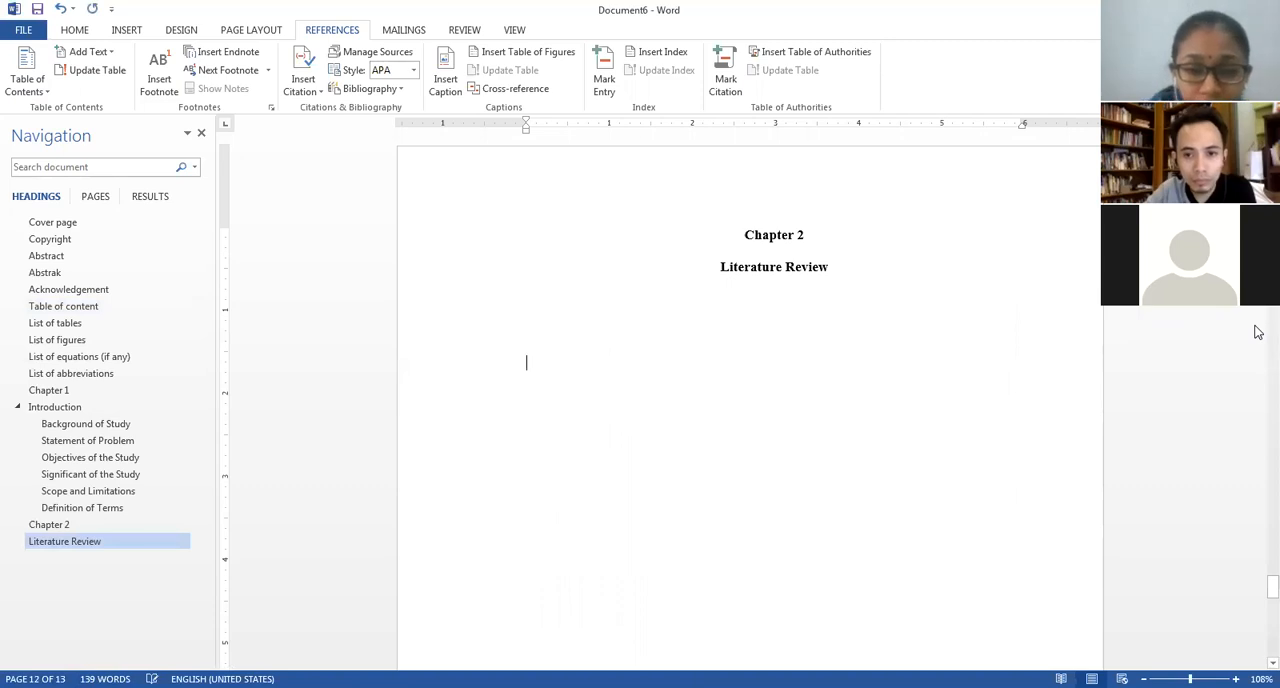
Enter the subheading "Conceptualizing Dependent Variable" below the Literature Review heading in Chapter 2.
text(on)
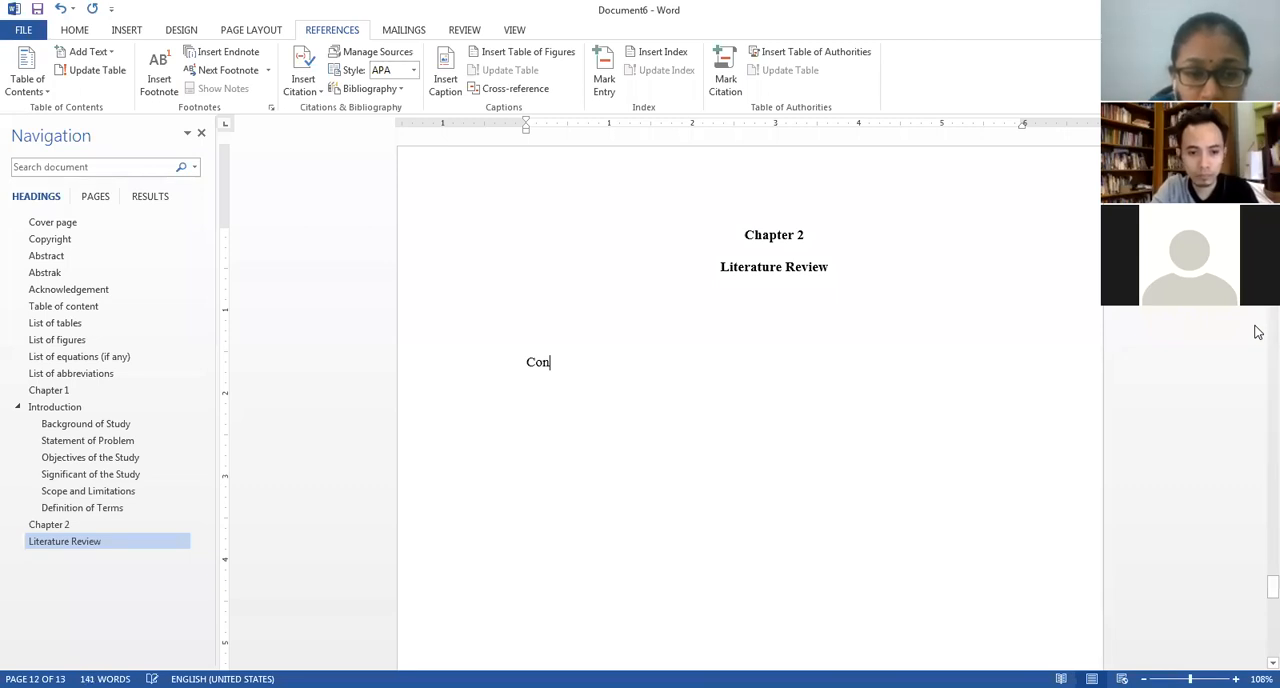
text(ceptualizing Dep)
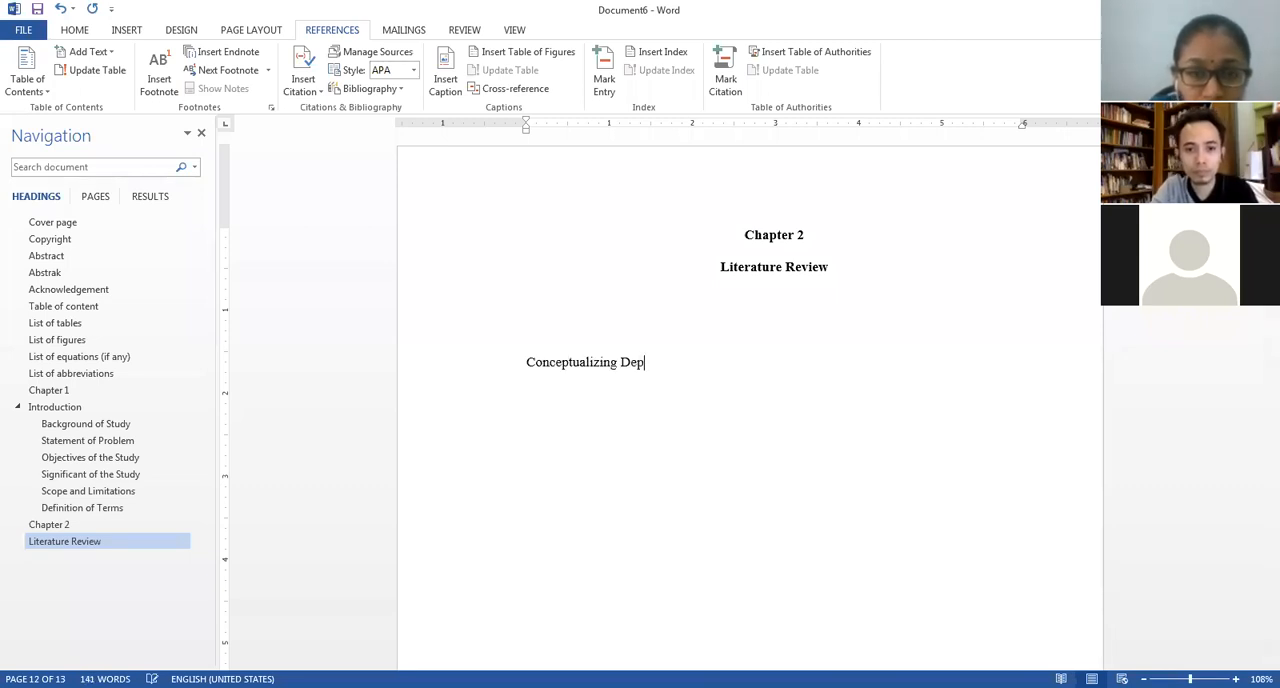
text(endent Variable)
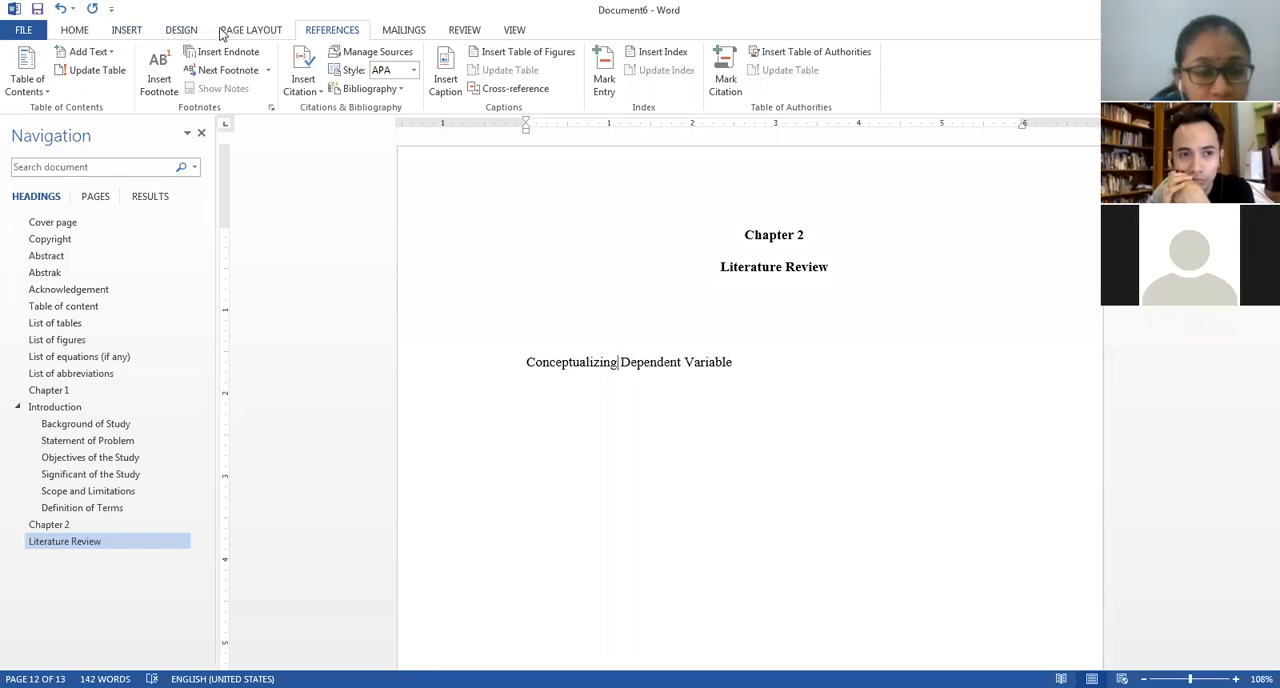
Set the outline level of the "Conceptualizing Dependent Variable" subheading to Level 2 and make it bold.
click(80, 30)
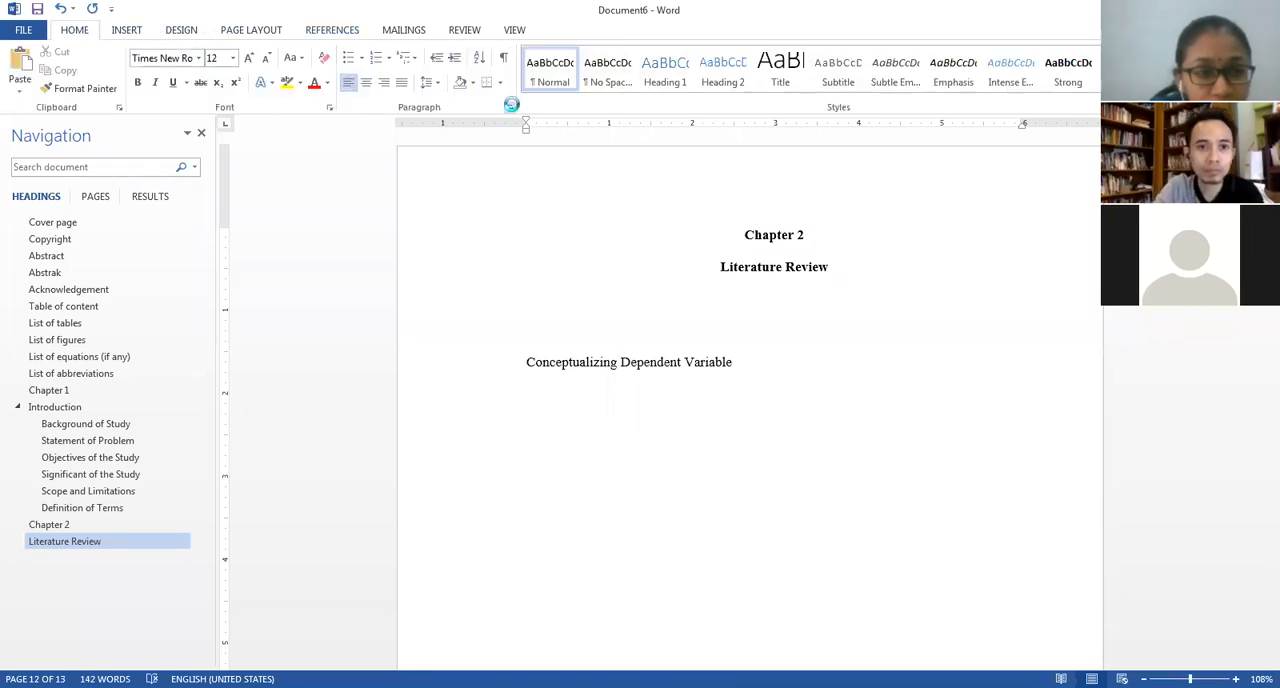
click(448, 100)
click(415, 136)
click(541, 426)
triple_click(541, 368)
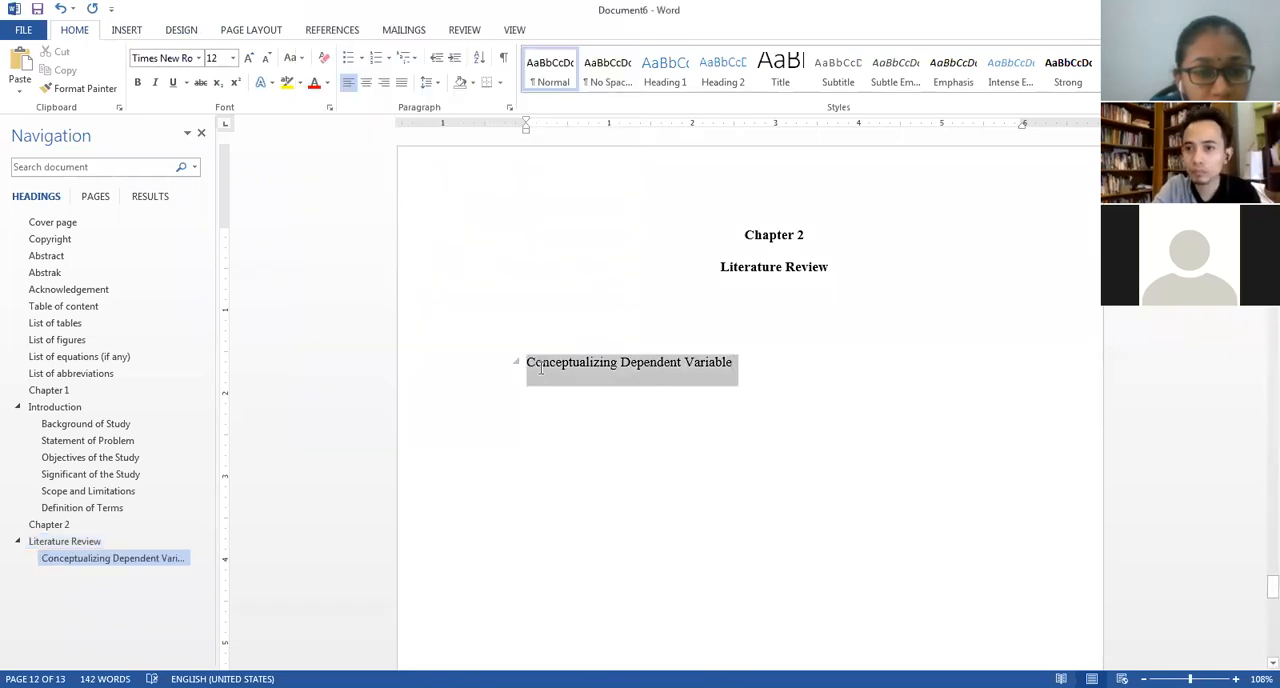
key(ctrl+b)
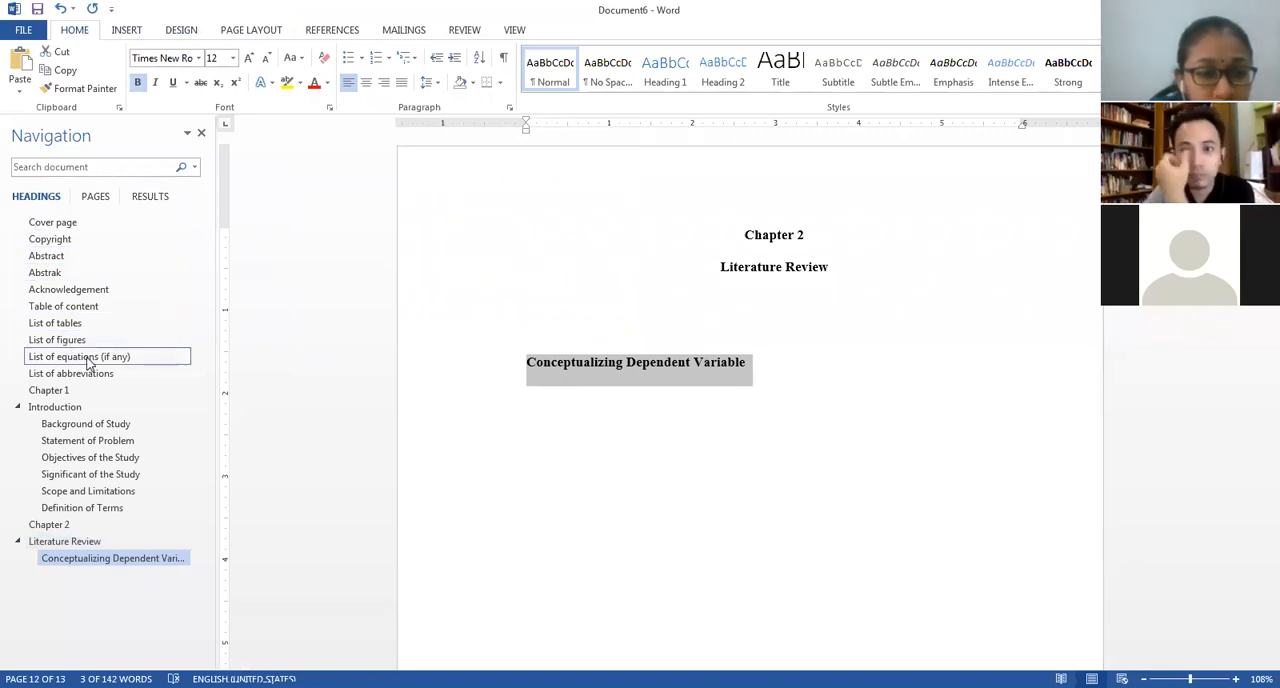
Update the entire table of contents so that it includes the new Chapter 2 subheading.
click(64, 306)
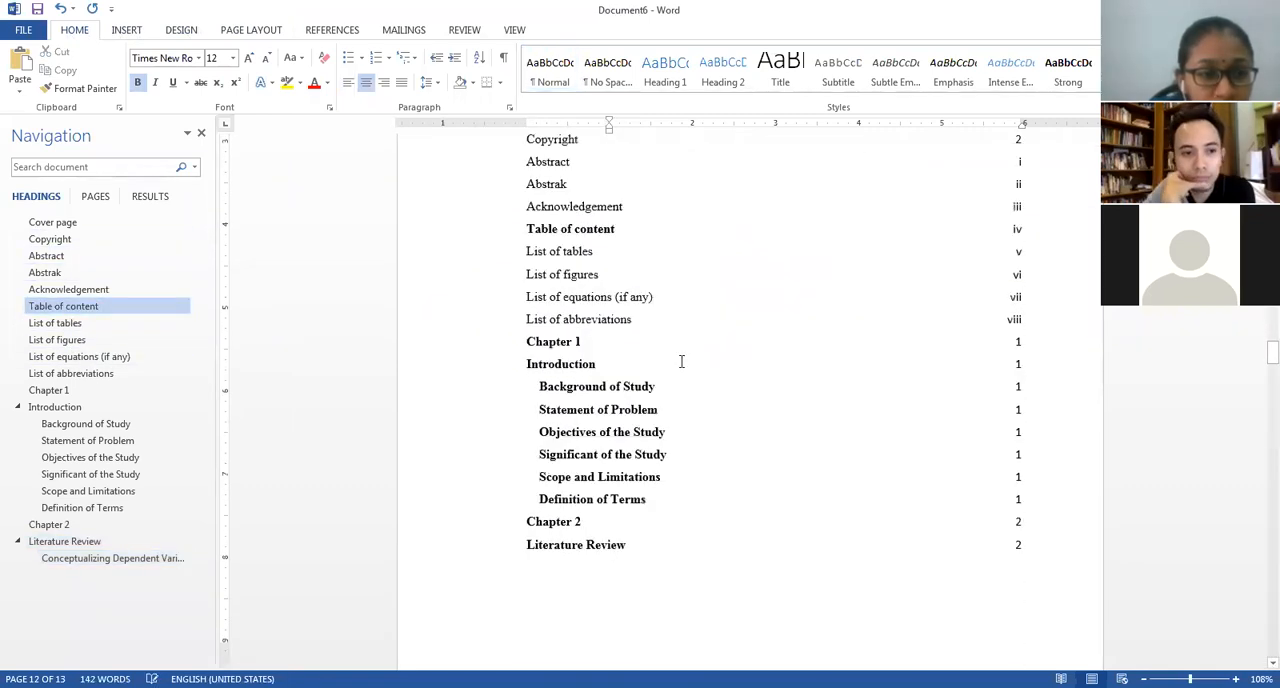
scroll(681, 361, down, 6)
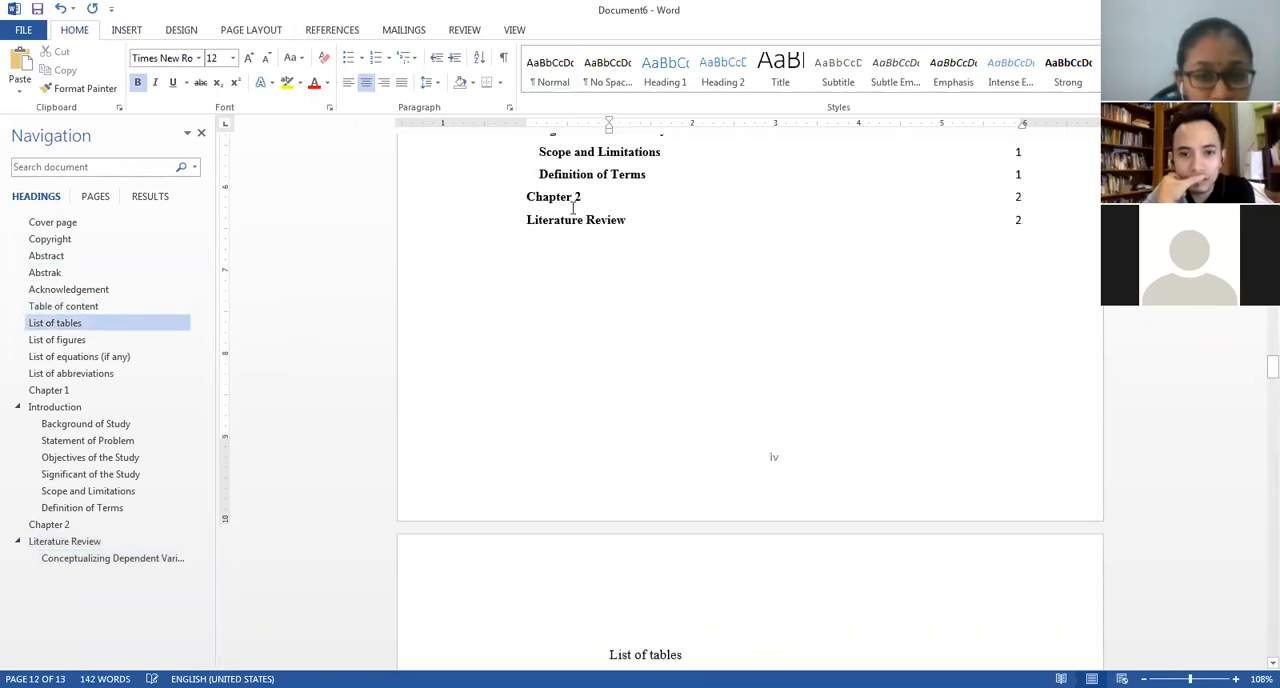
right_click(573, 205)
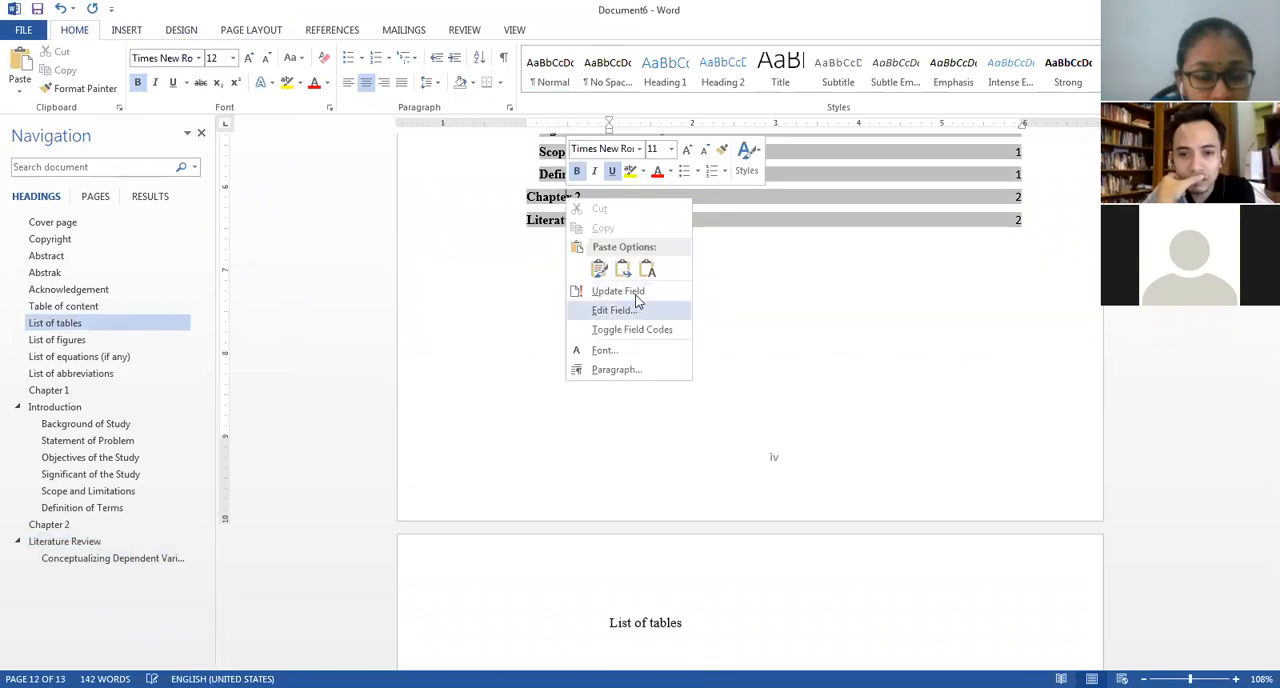
click(618, 291)
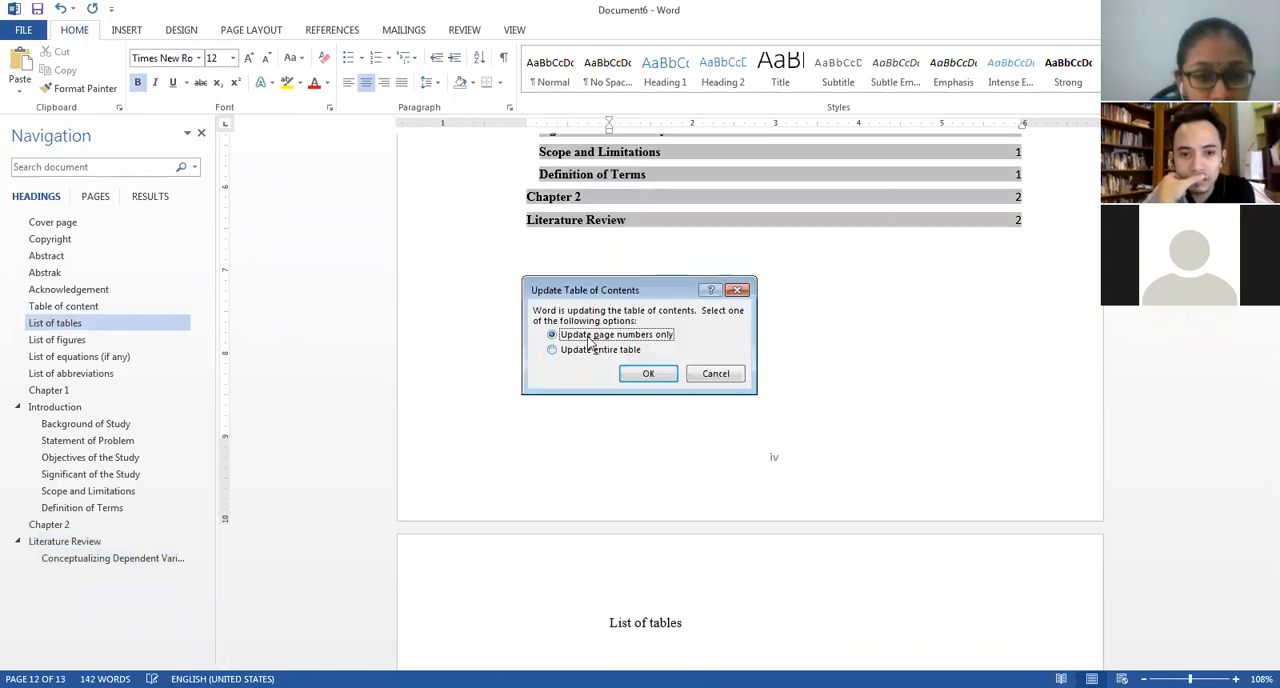
click(552, 350)
click(648, 376)
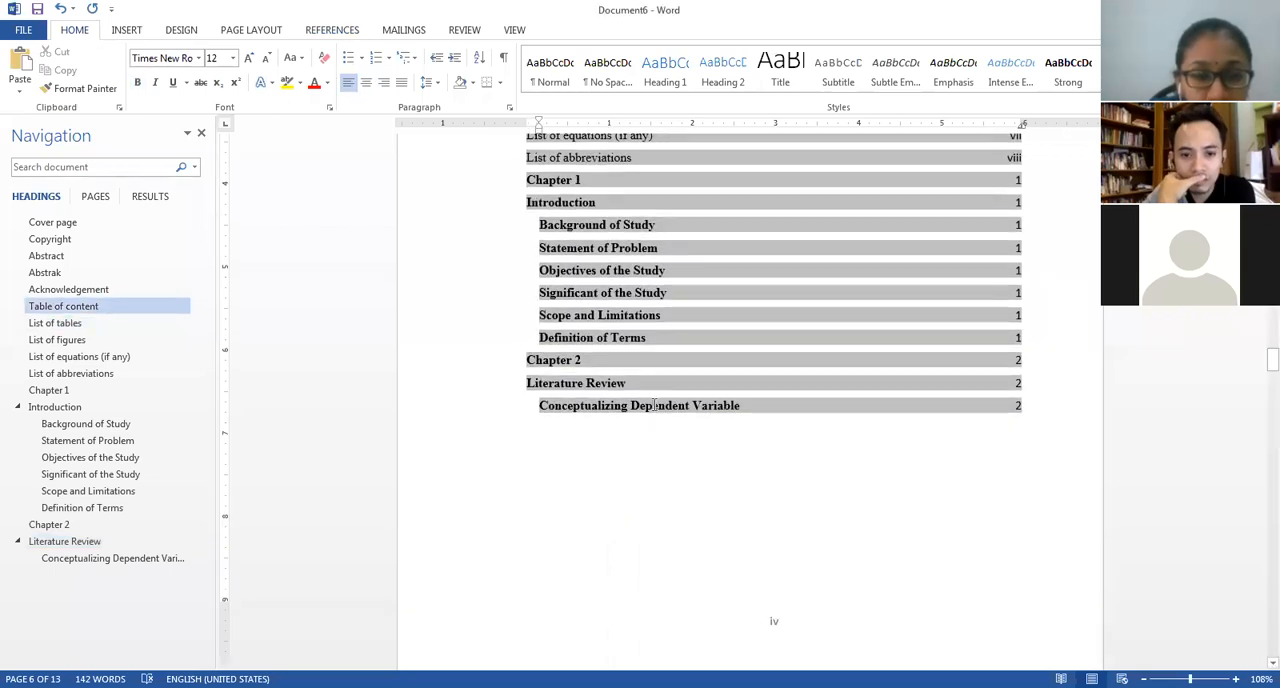
click(654, 405)
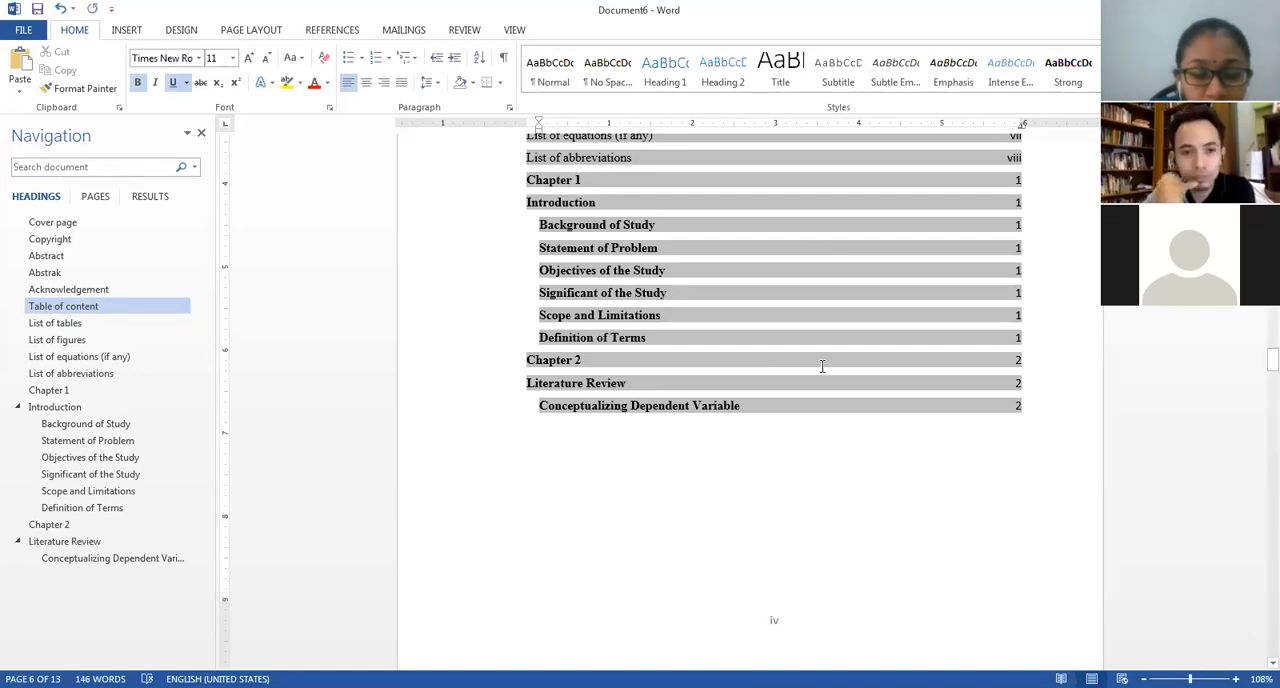
scroll(820, 370, up, 5)
scroll(822, 366, down, 3)
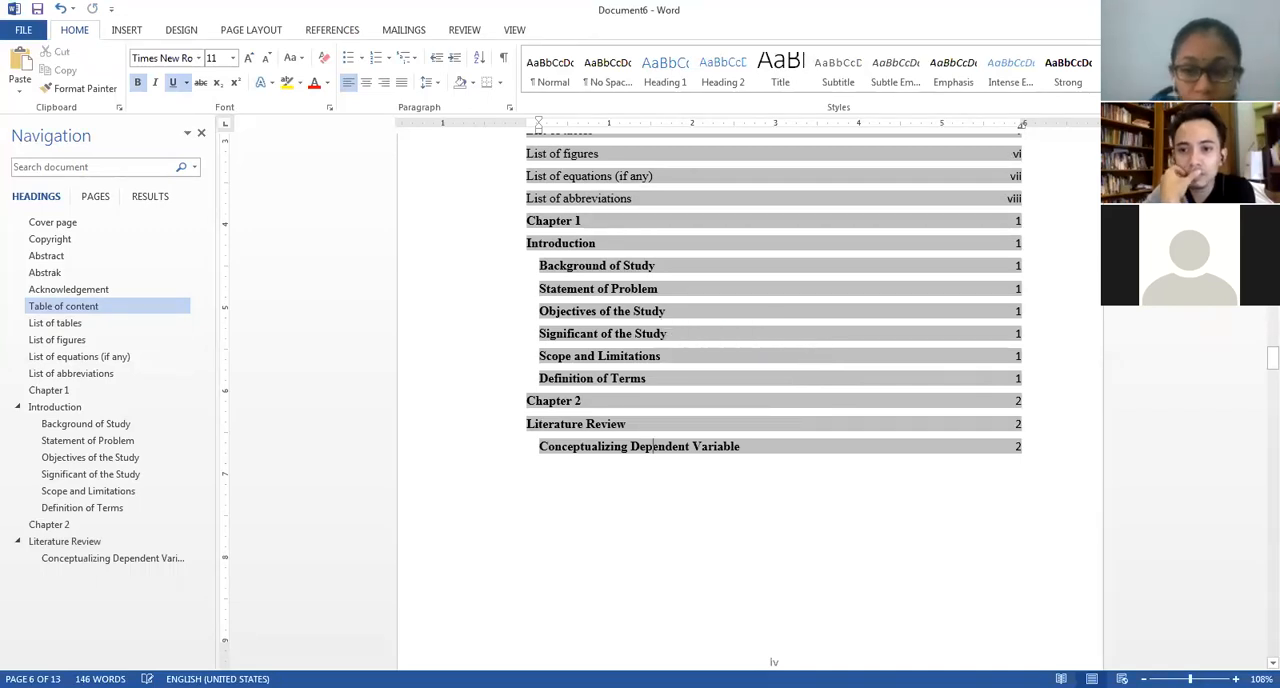
Remove the list numbering from "Chapter 3 – Methodology" and split it into separate "Chapter 3" and "Methodology" lines without the dash.
click(103, 557)
scroll(590, 514, down, 8)
scroll(590, 514, down, 2)
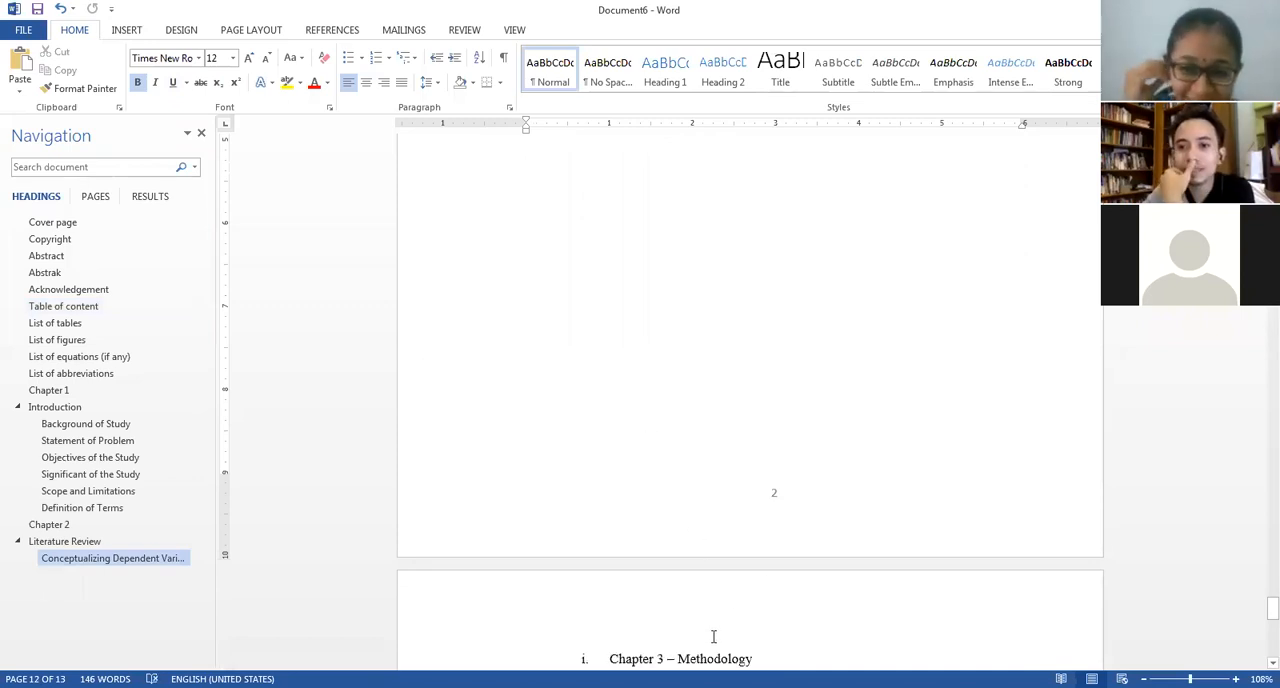
click(611, 655)
key(BackSpace)
click(677, 658)
key(BackSpace)
key(BackSpace)
key(Return)
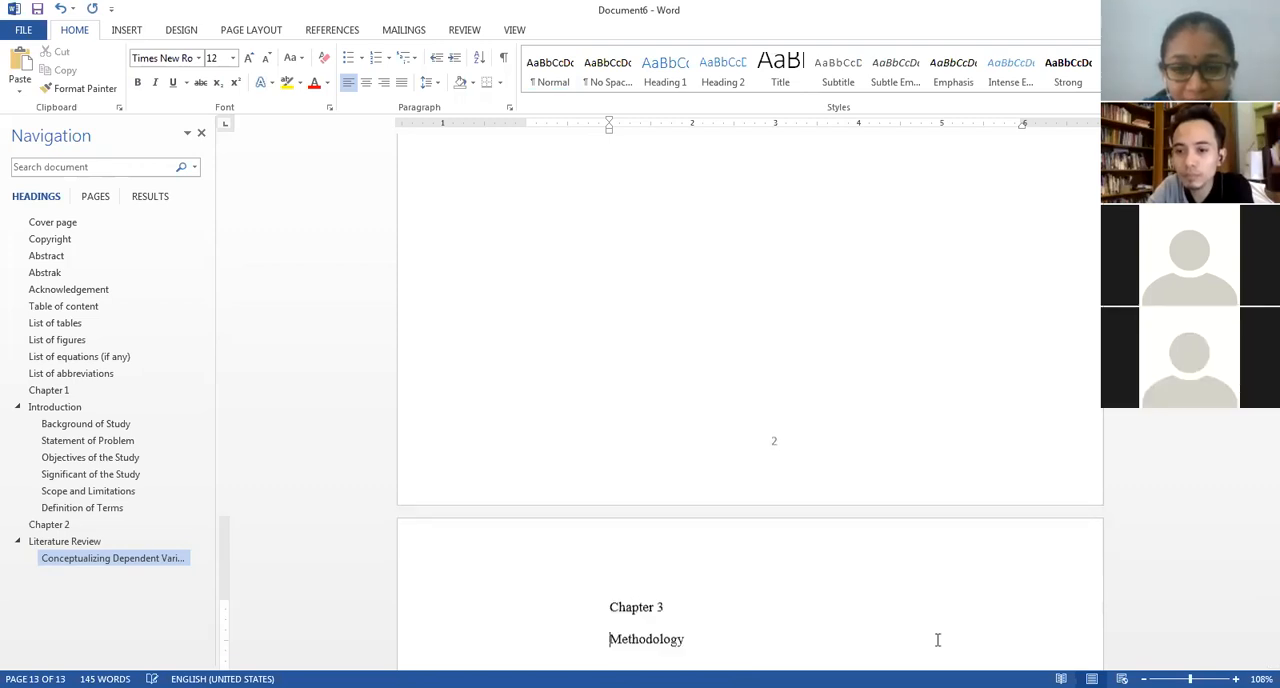
Make the "Chapter 3" and "Methodology" lines bold and place the cursor on the empty line below them.
drag(632, 617, 620, 609)
key(ctrl+b)
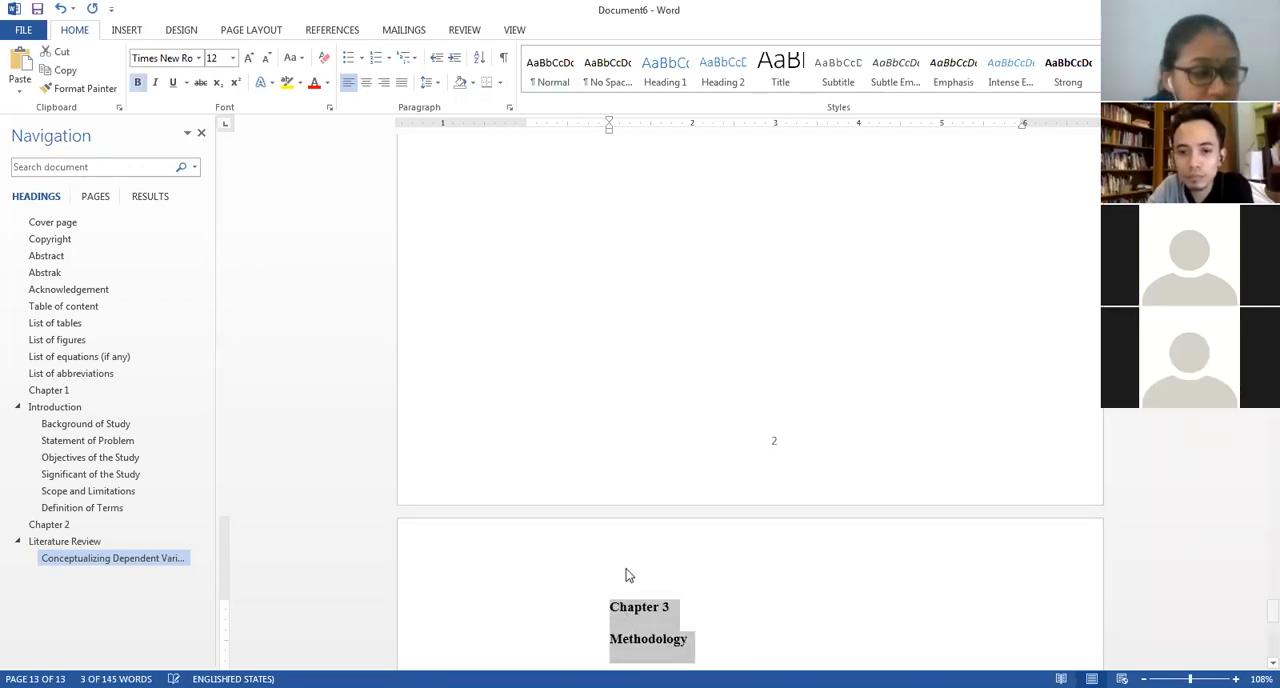
scroll(611, 480, down, 6)
click(625, 300)
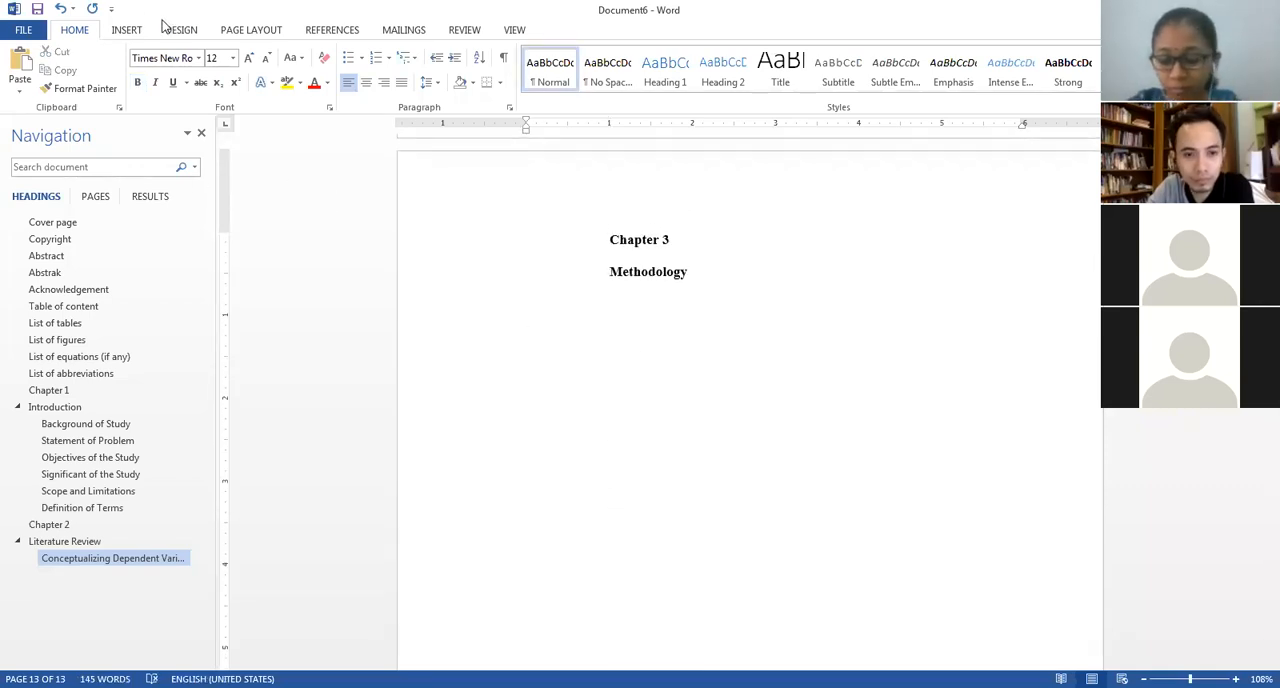
Insert a page break after the Chapter 3 headings and add a bold "References" heading on the new page.
click(127, 33)
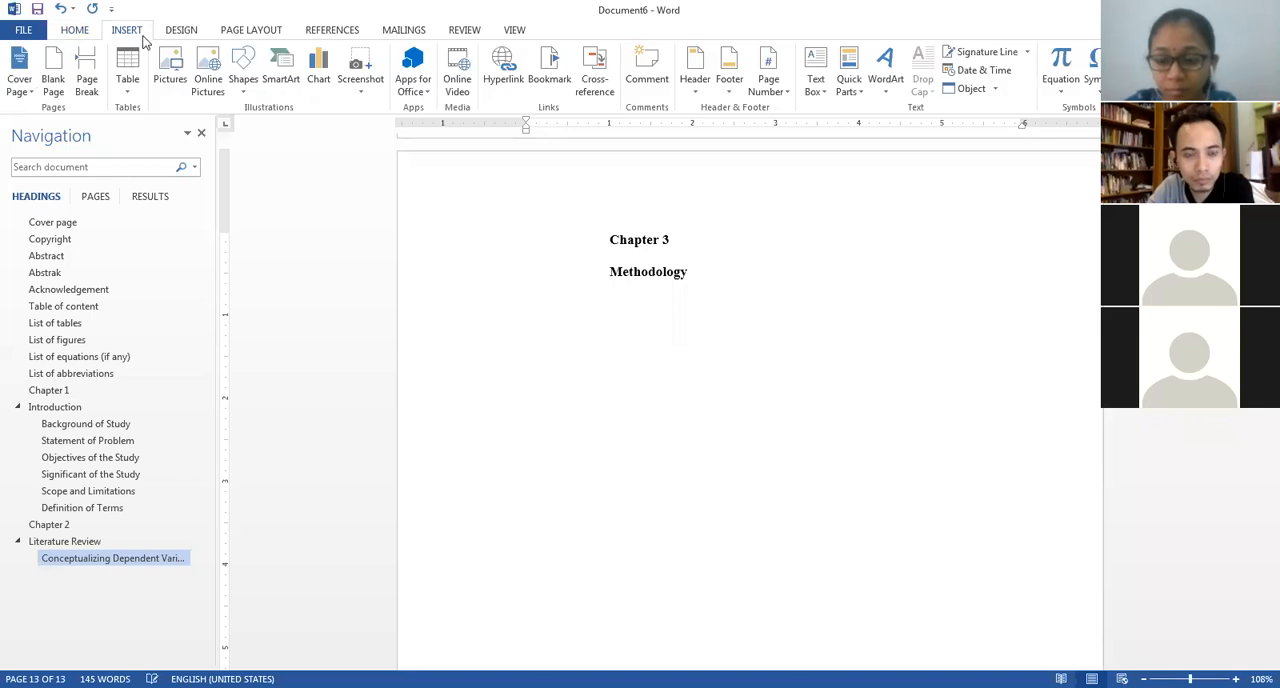
click(87, 75)
text(Reference)
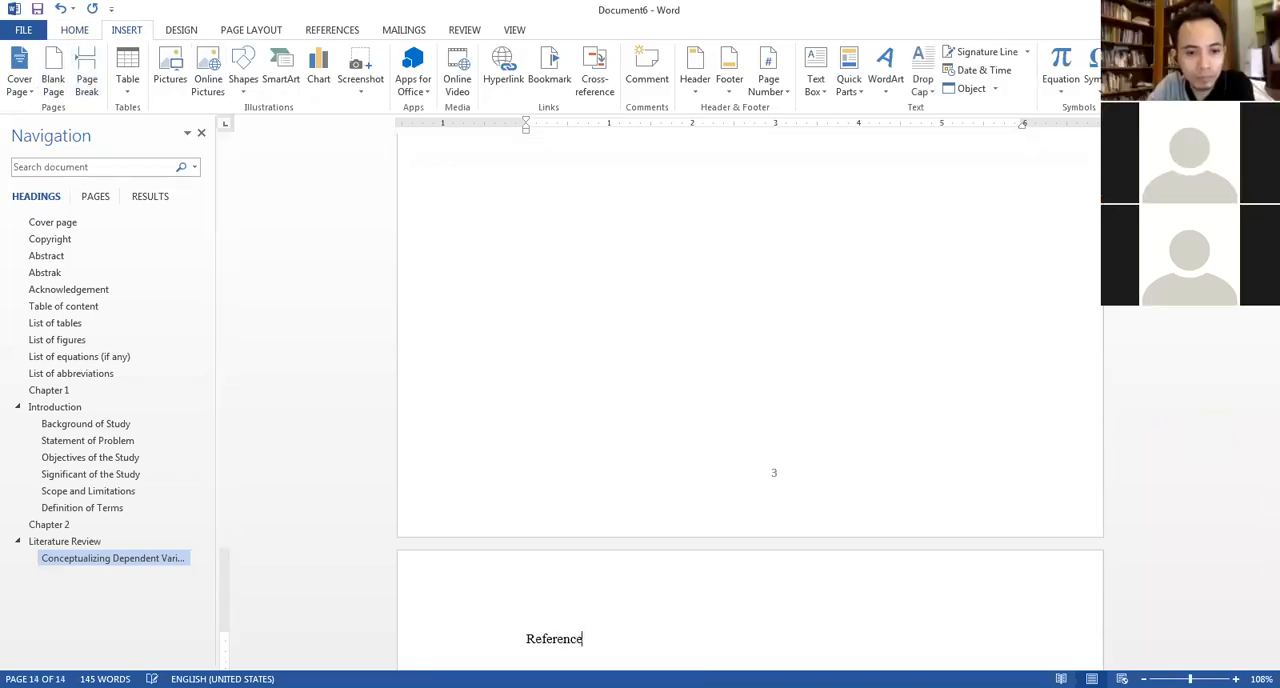
text(s)
key(Return)
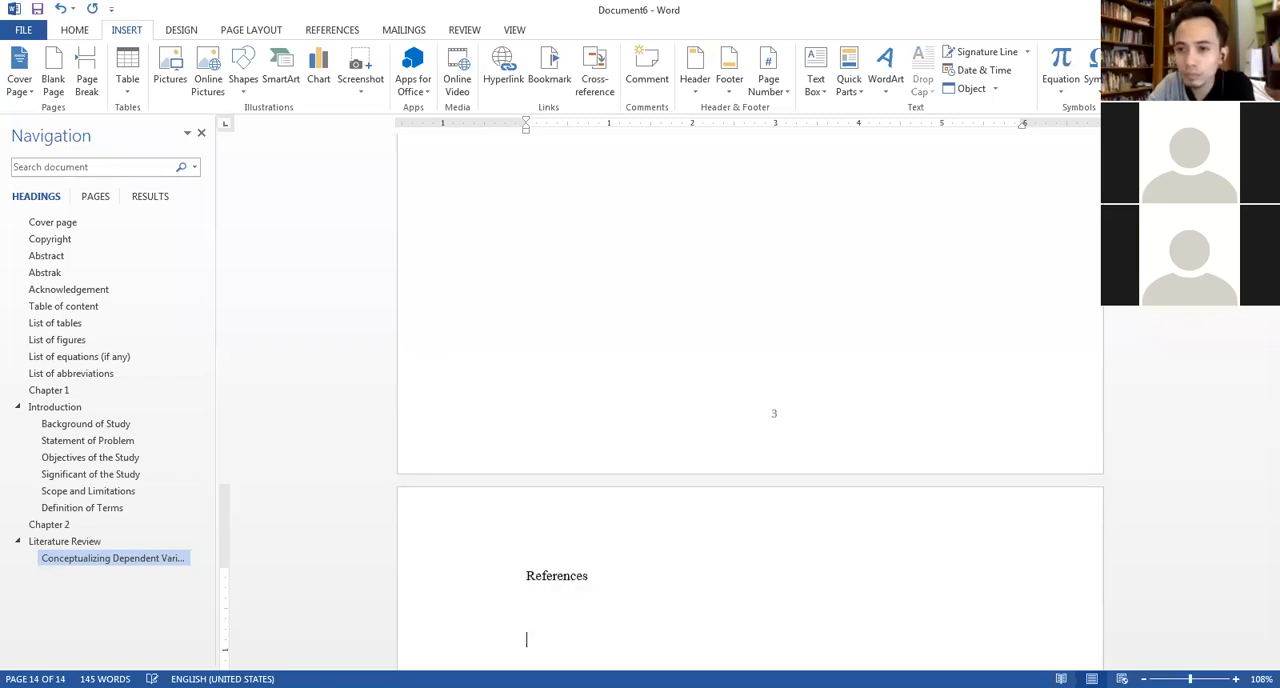
drag(630, 577, 521, 583)
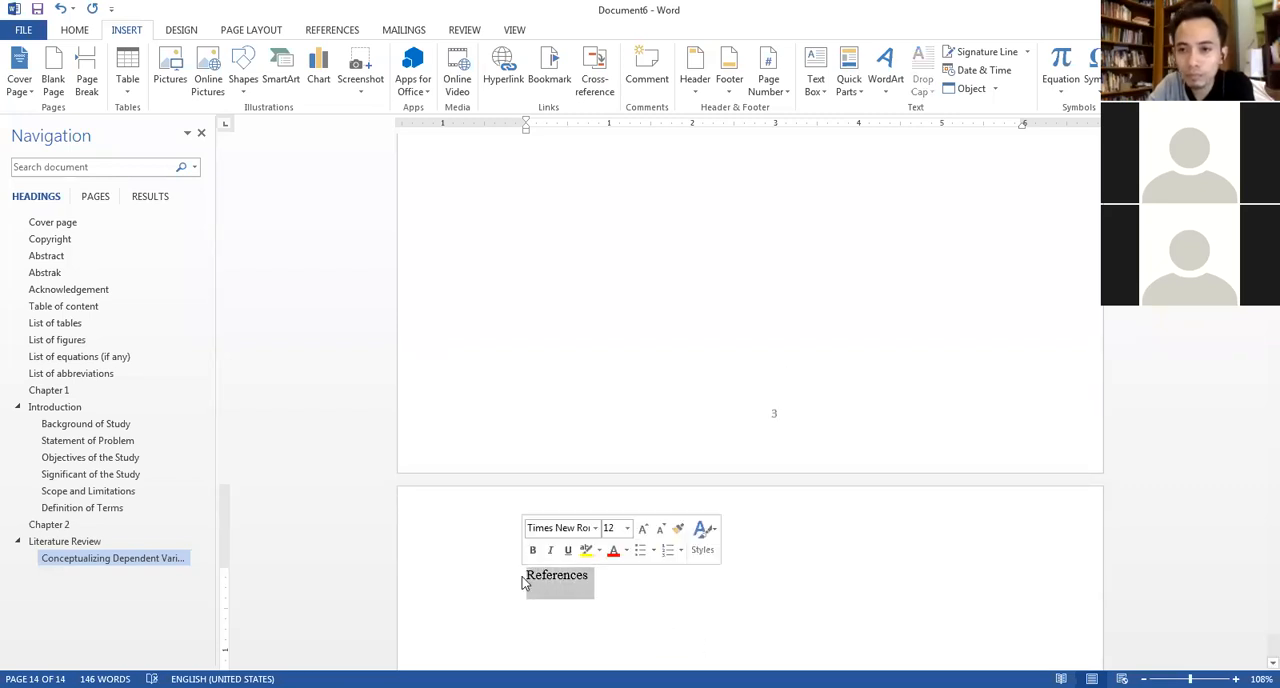
key(ctrl+b)
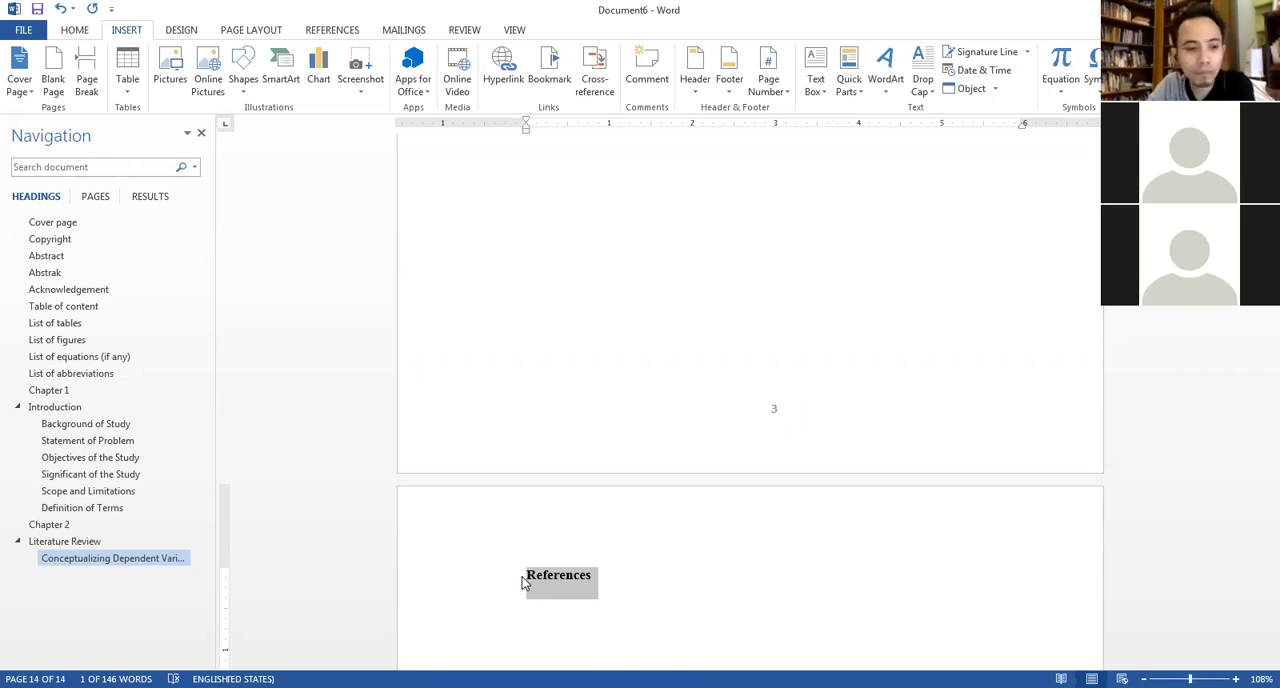
Set the outline level of the "References" heading to Level 1.
click(543, 586)
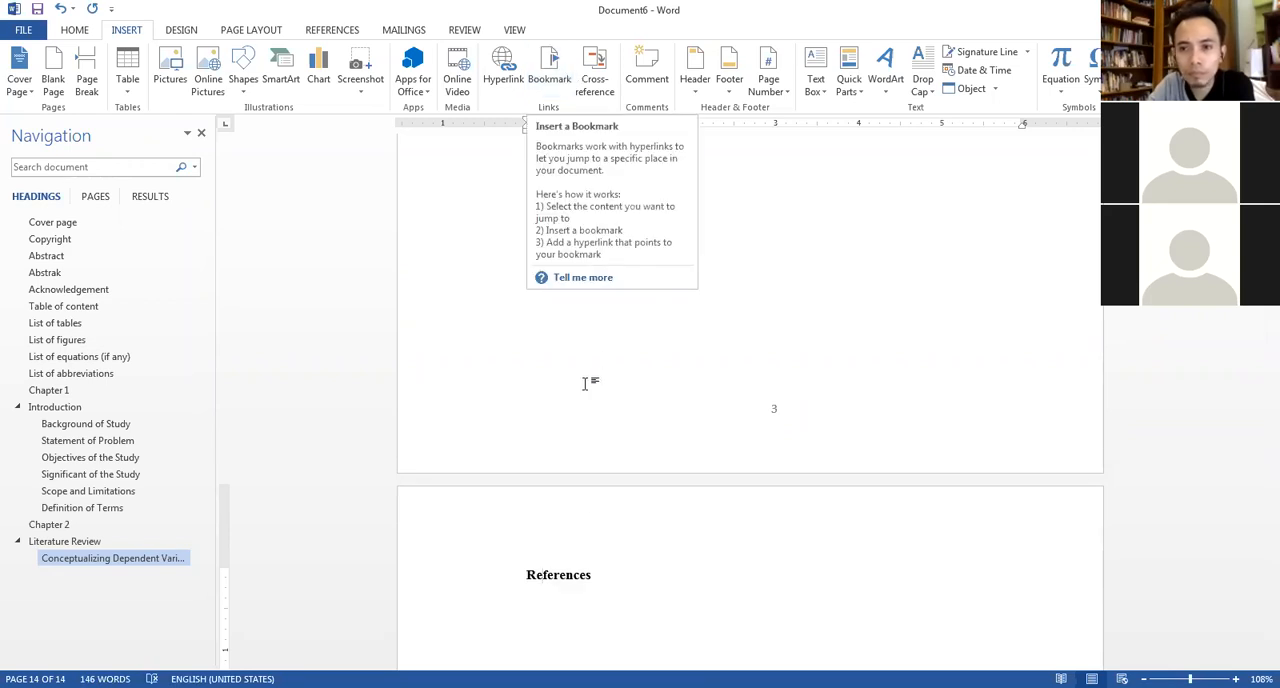
click(76, 33)
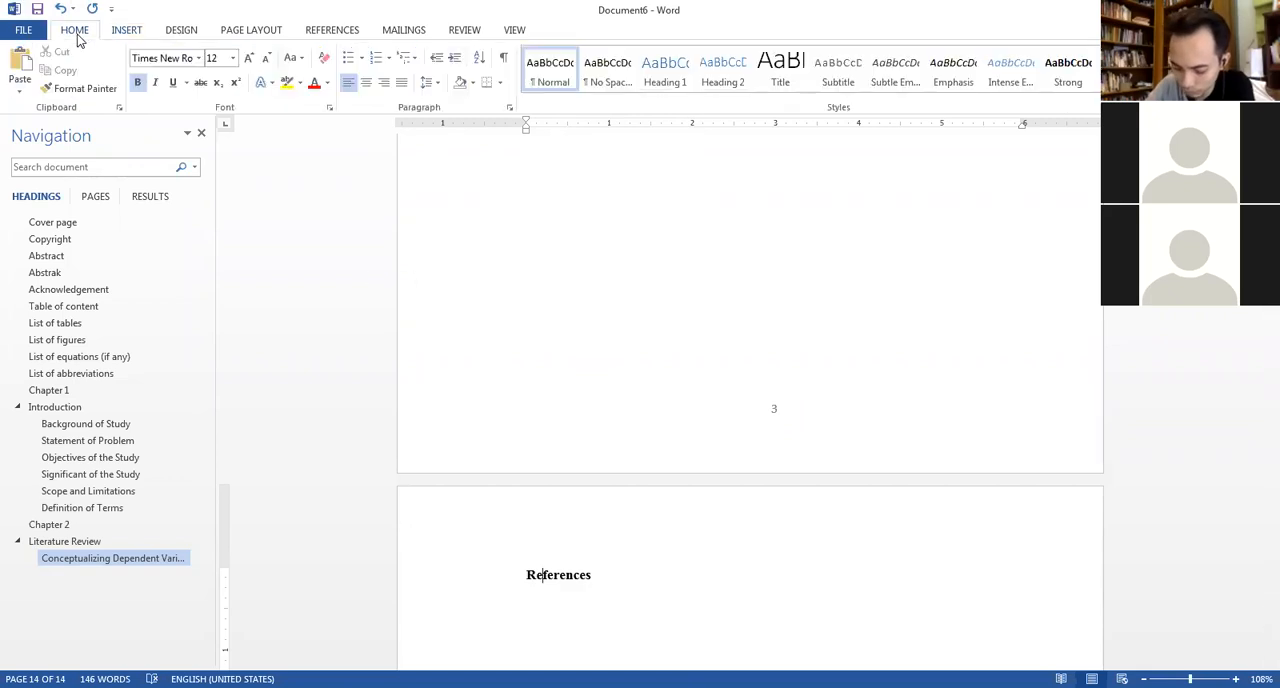
click(509, 107)
click(448, 101)
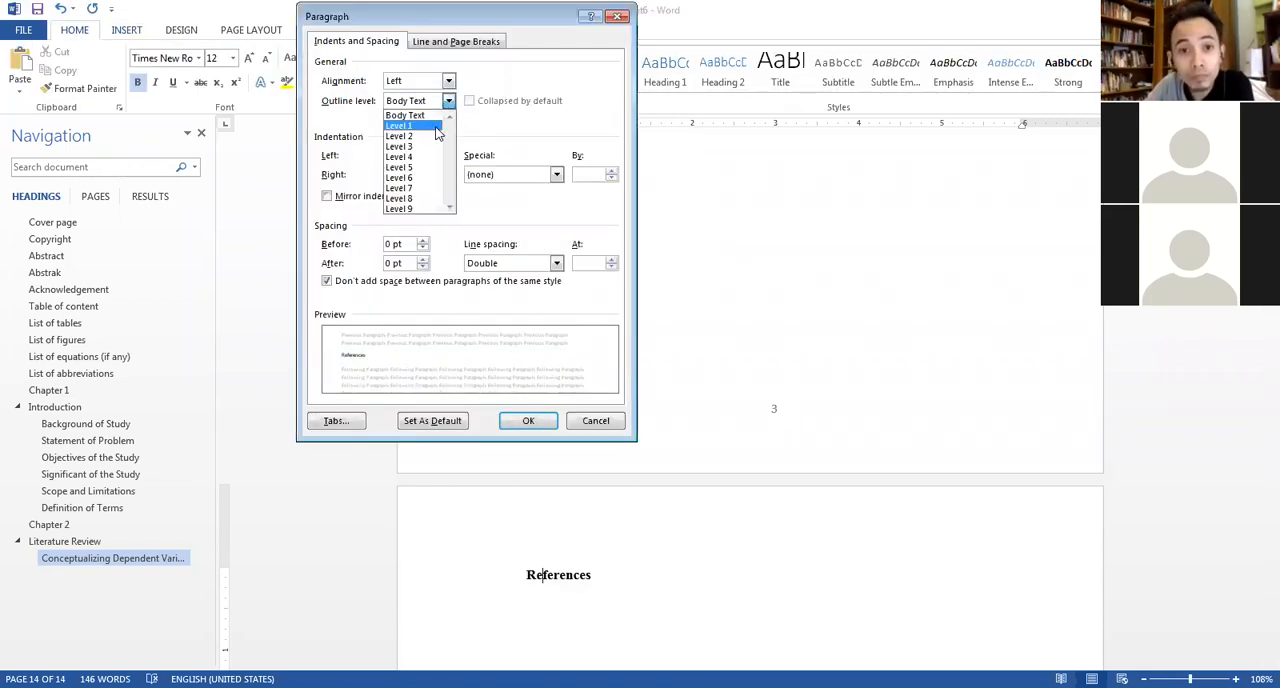
click(432, 127)
click(539, 427)
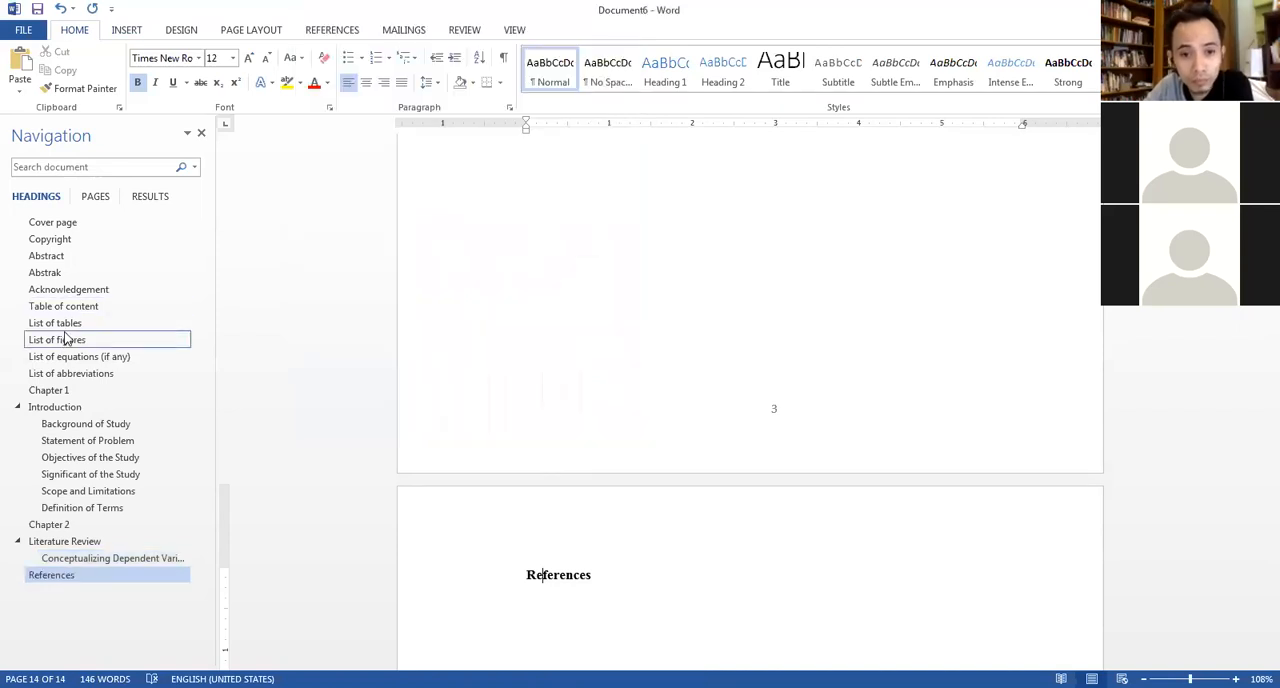
Update the entire table of contents so that it includes the References heading.
click(63, 306)
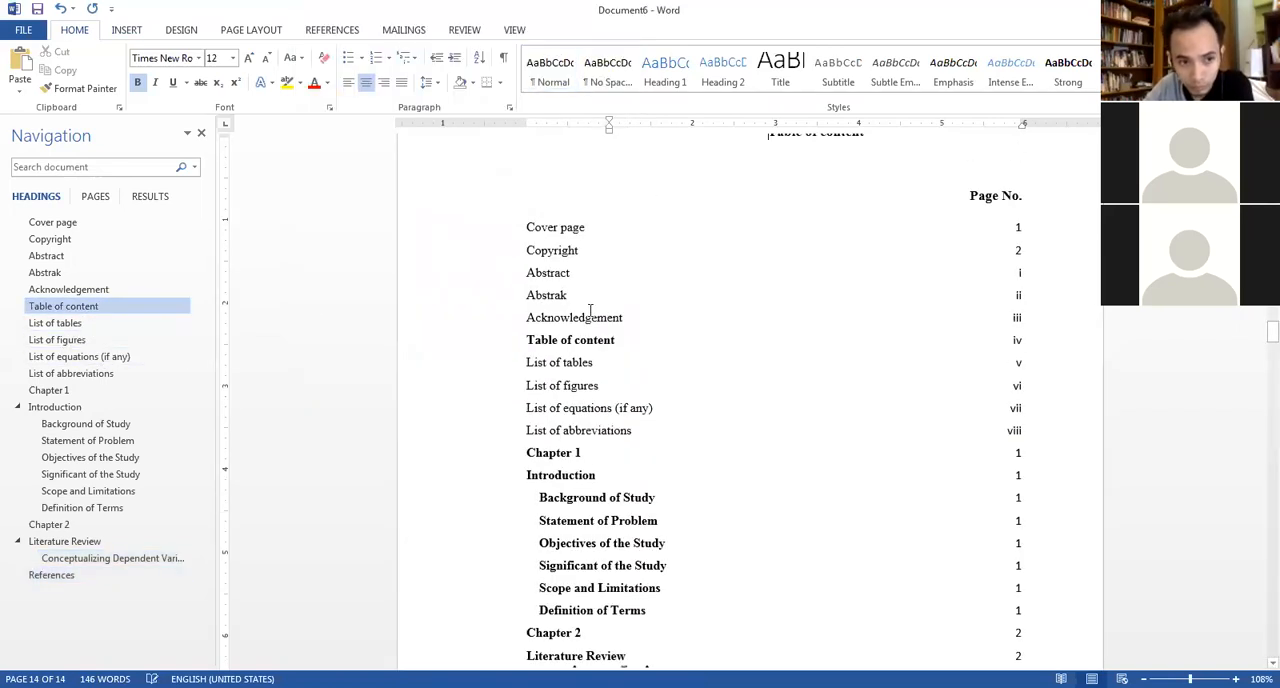
right_click(607, 343)
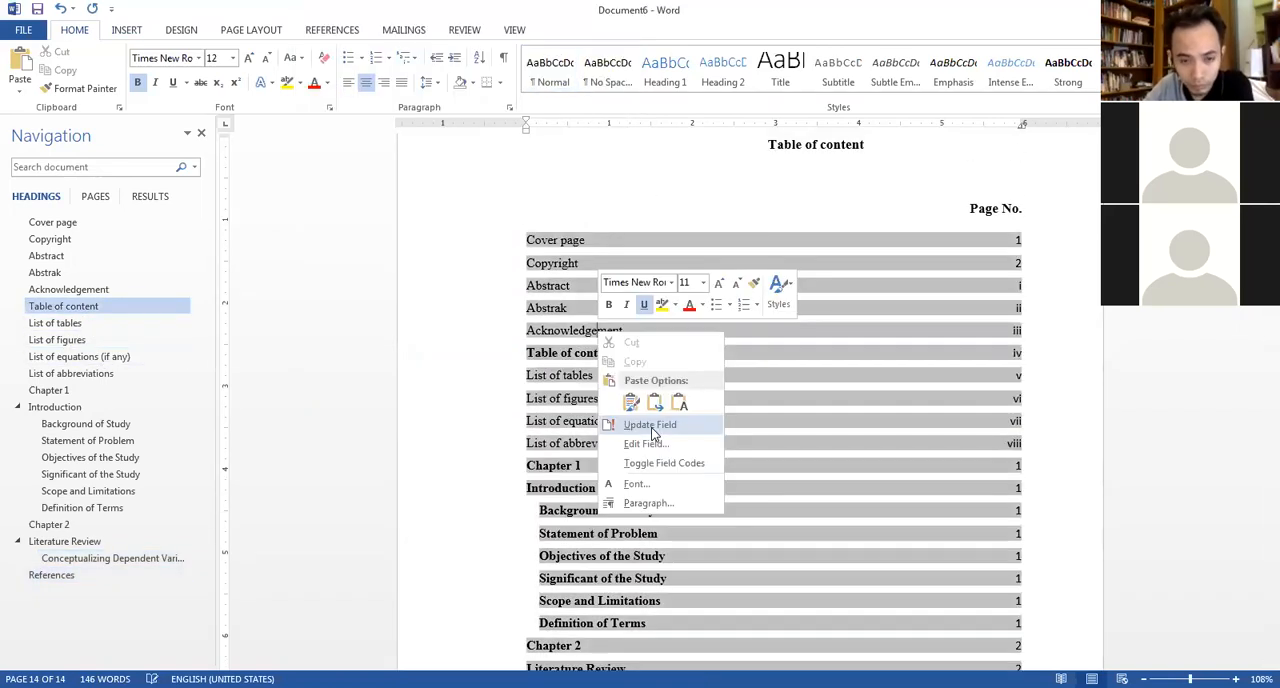
click(652, 430)
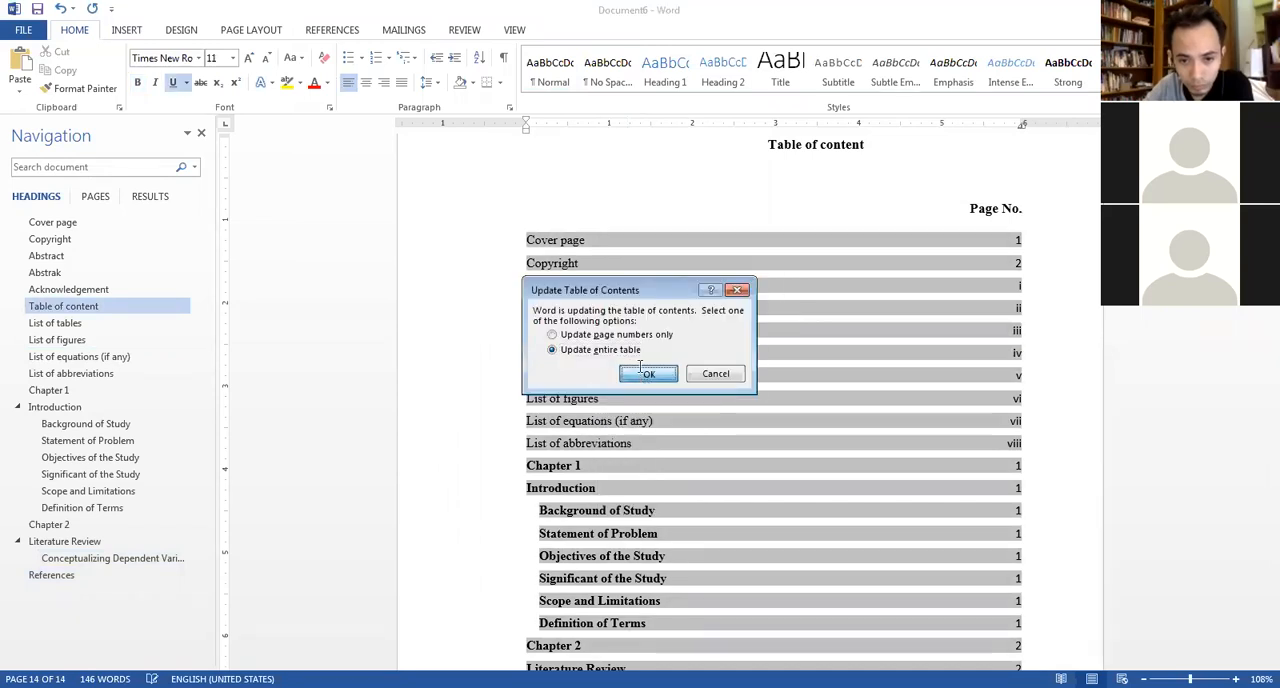
click(645, 374)
scroll(571, 392, down, 2)
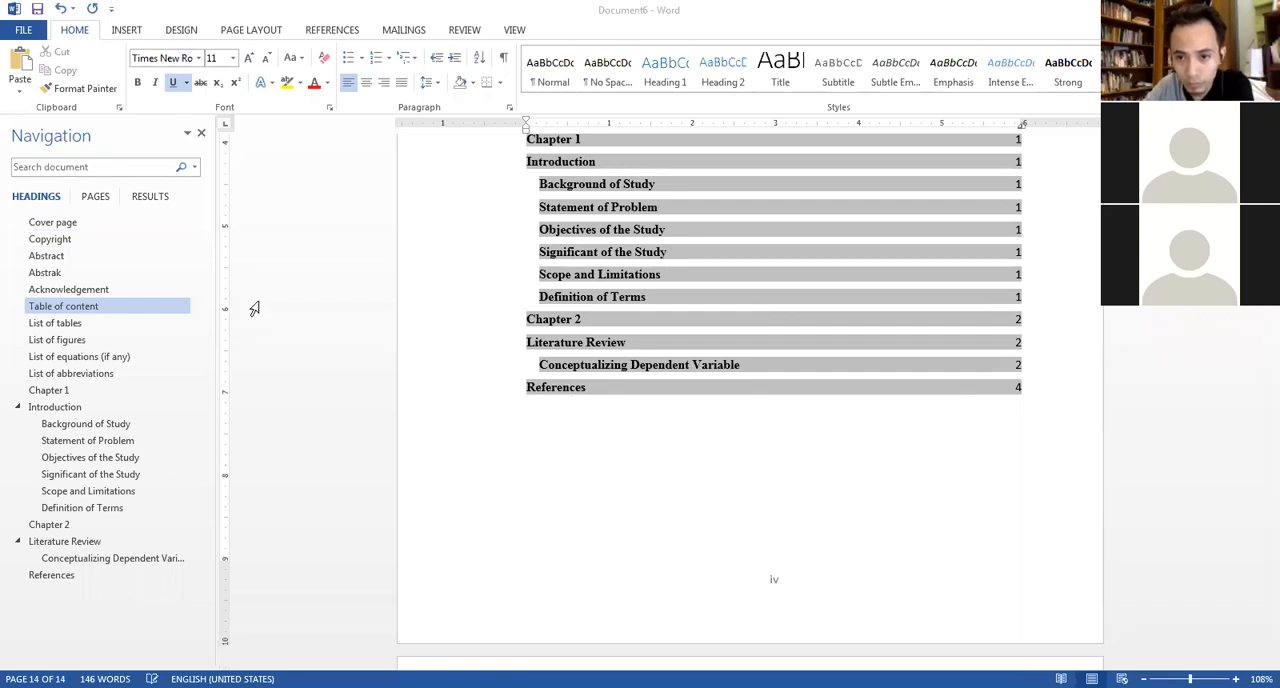
Add blank lines under the "Background of Study" heading and insert a table with 2 columns and 4 rows there.
click(86, 423)
scroll(650, 360, up, 3)
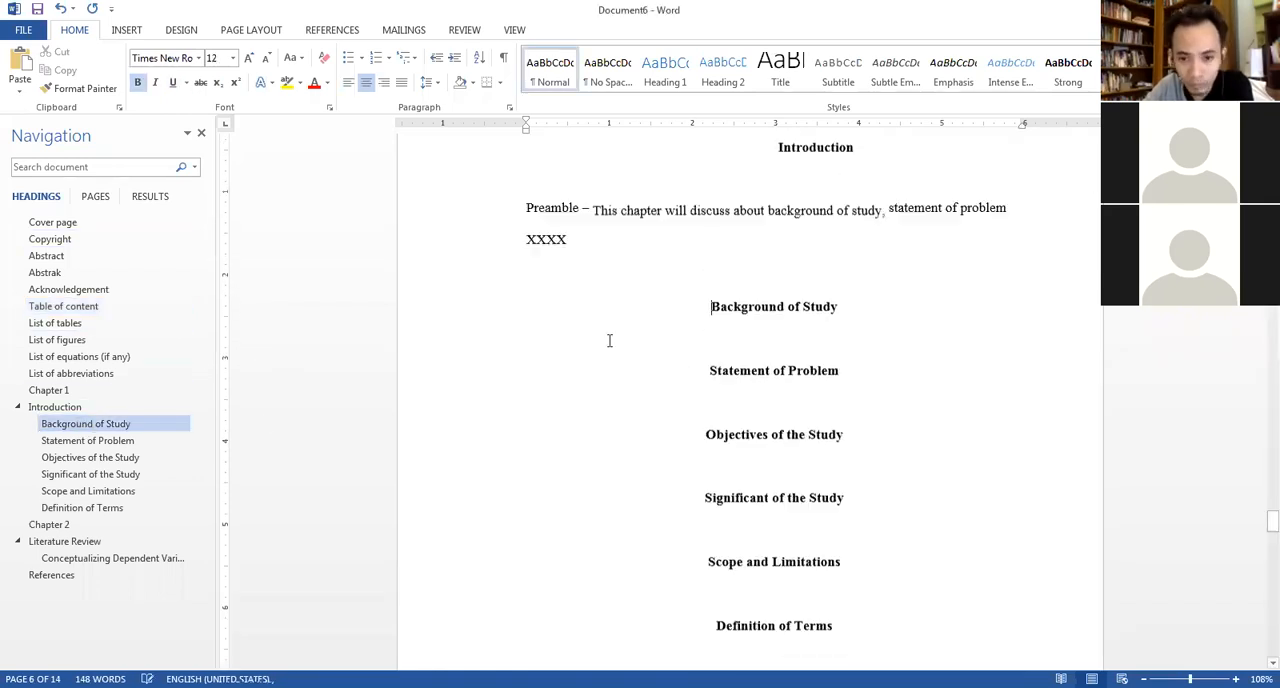
click(543, 340)
key(Return)
key(Return)
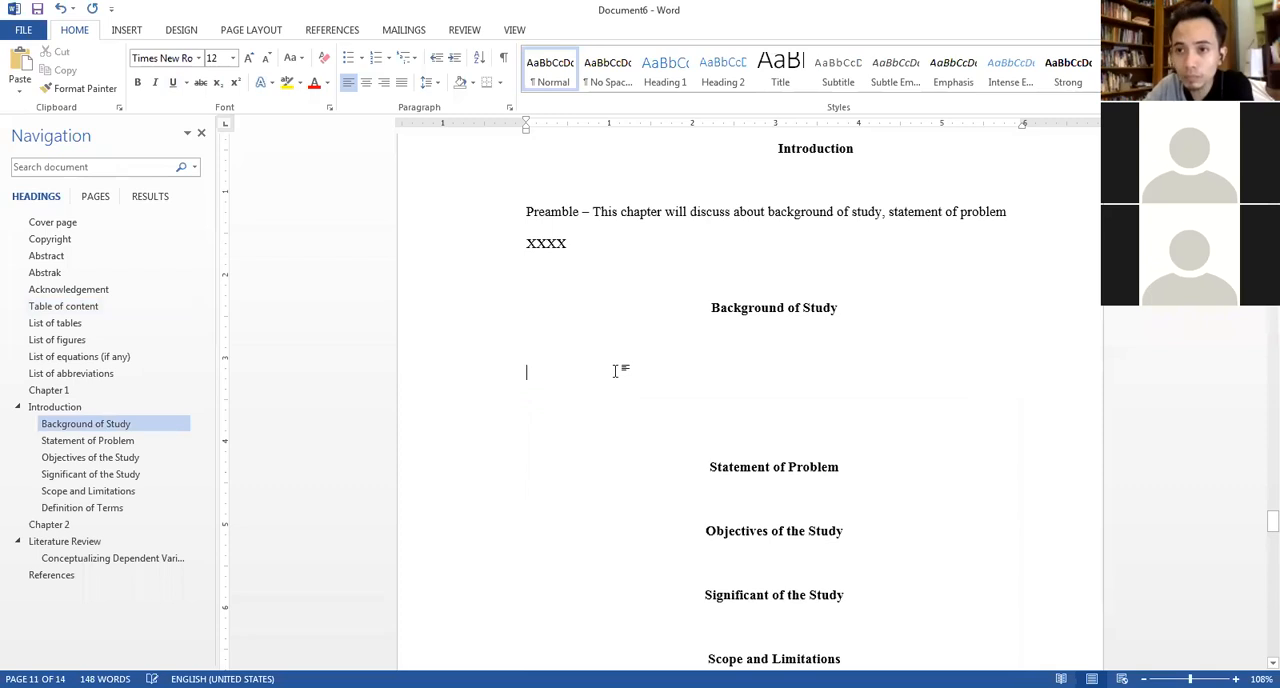
click(130, 31)
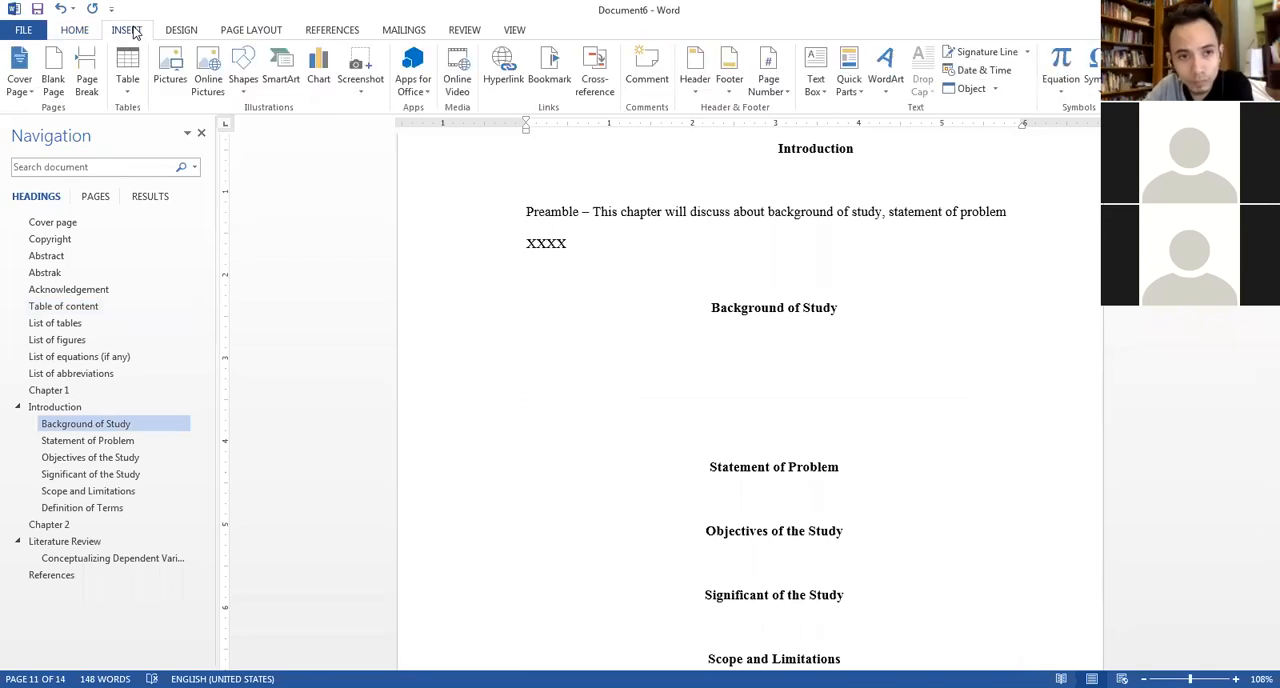
click(130, 85)
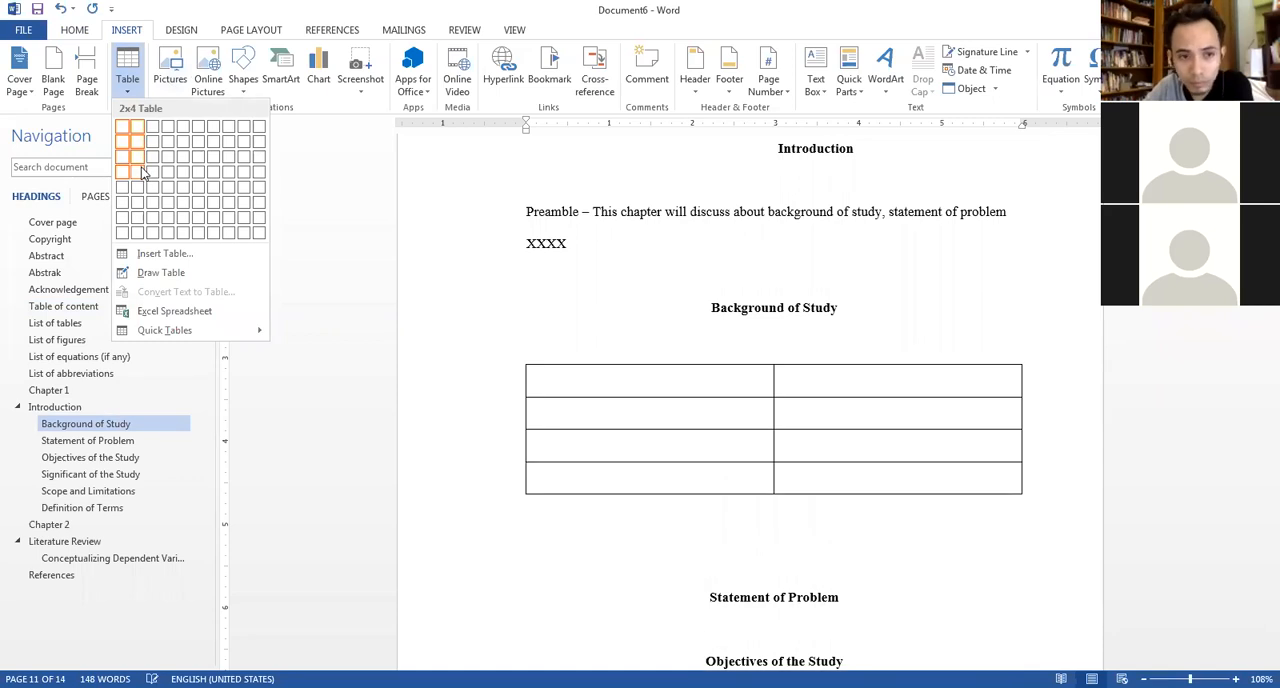
click(143, 172)
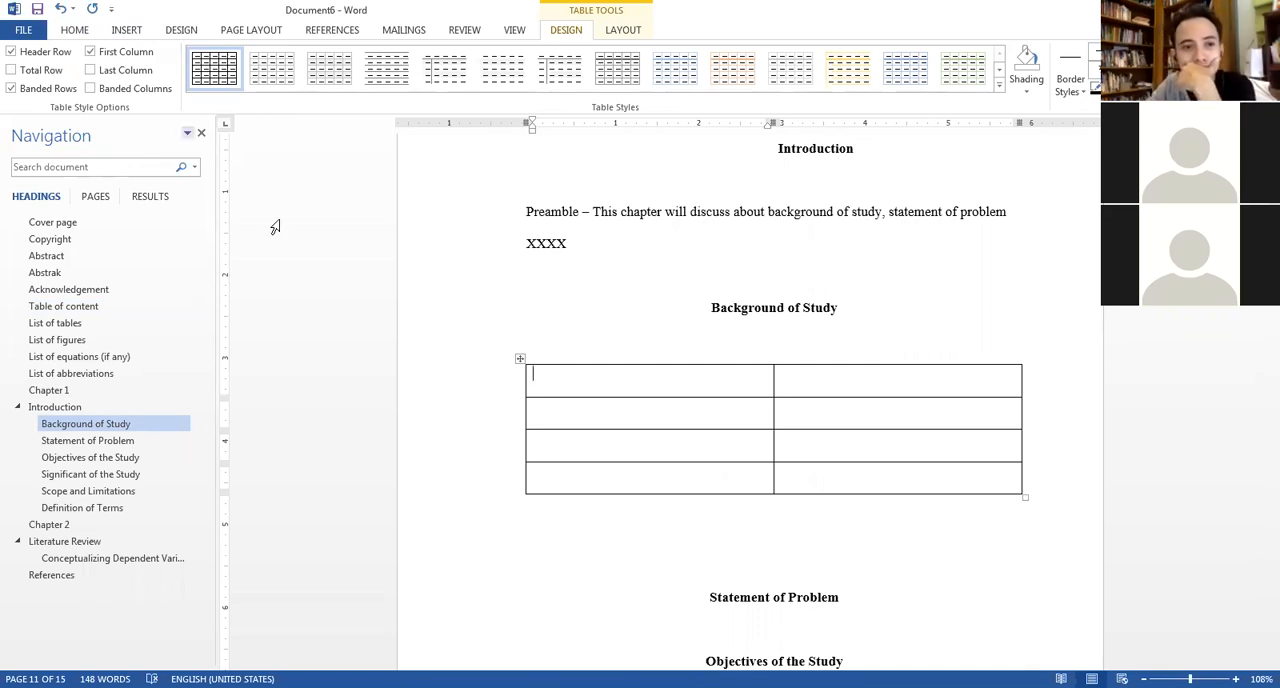
Set the line spacing of the whole table under "Background of Study" to single.
click(519, 360)
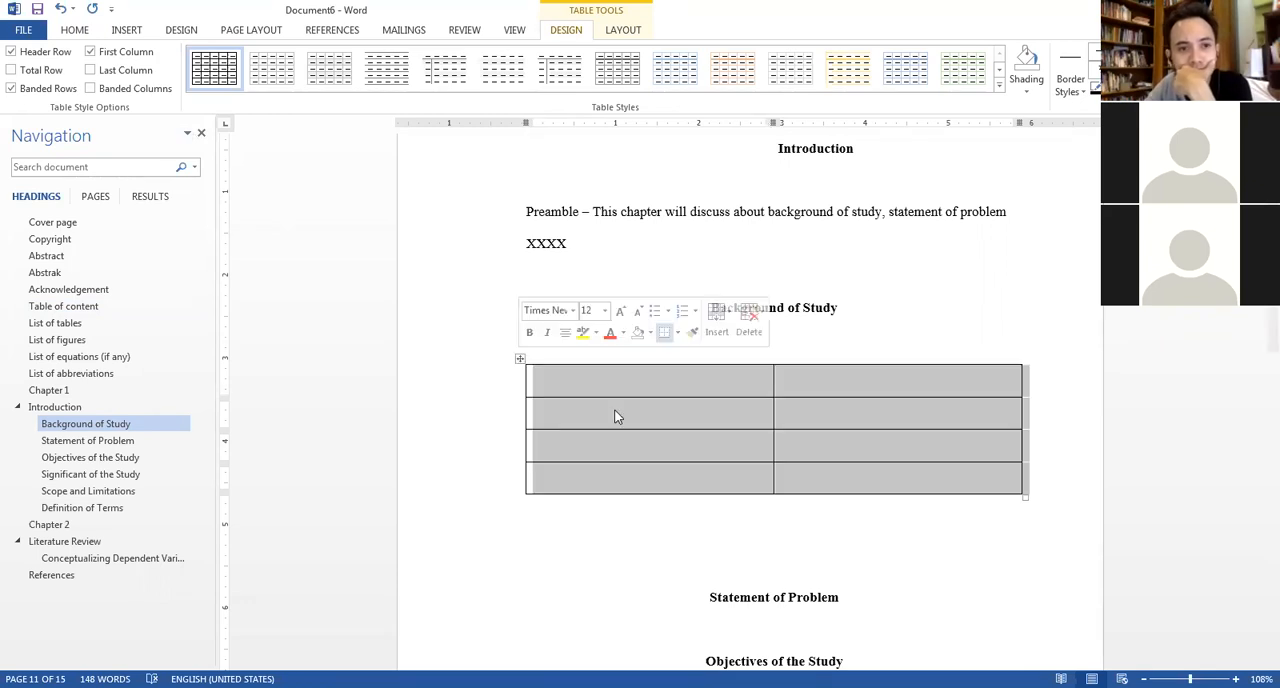
click(77, 36)
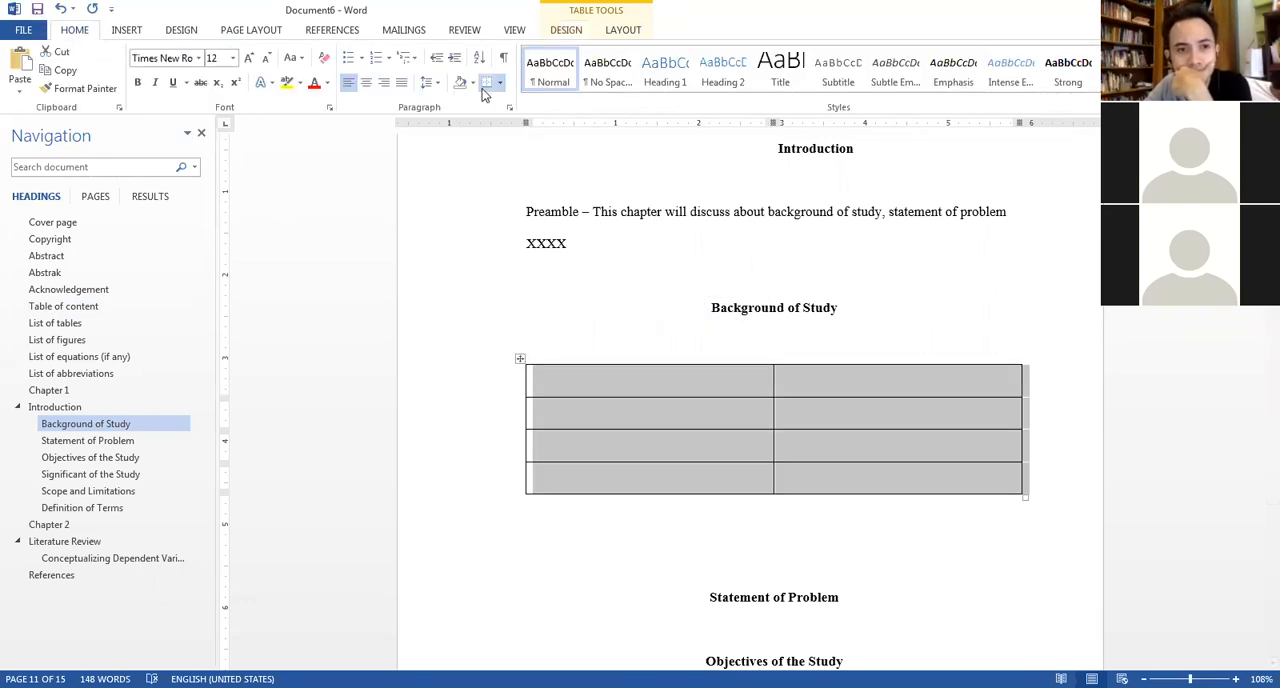
click(508, 106)
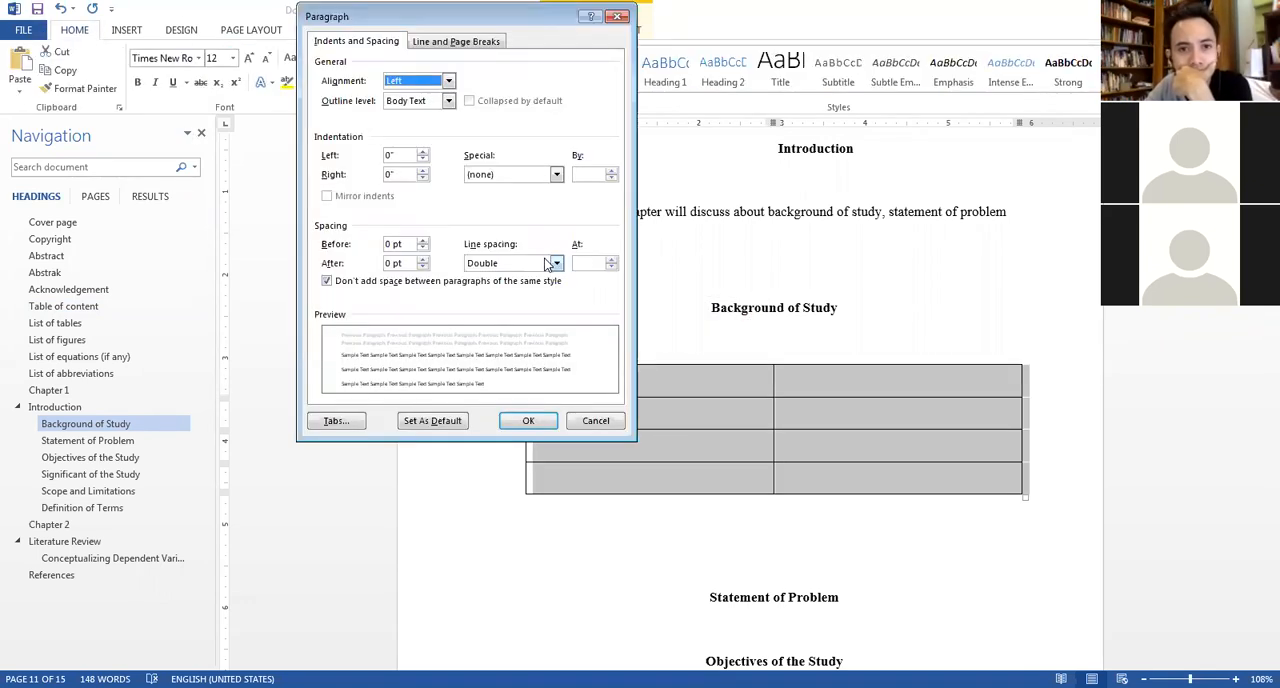
click(548, 263)
click(500, 278)
click(528, 420)
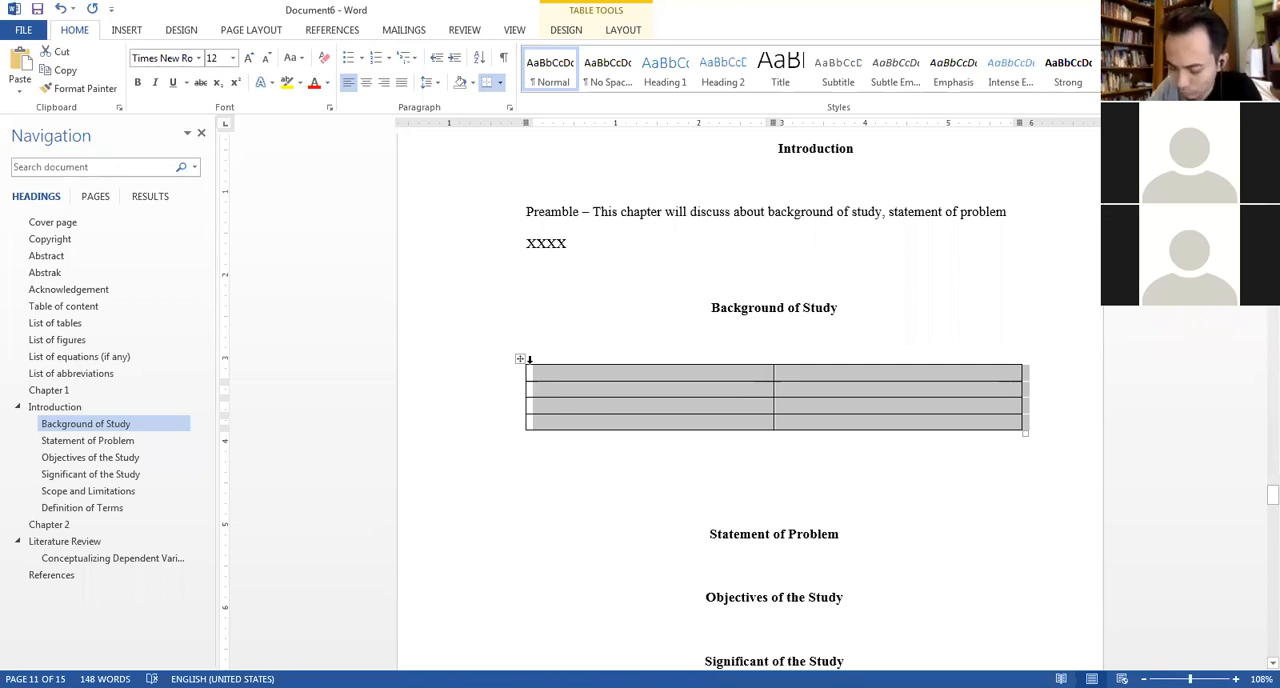
Enter "Variable" and "Descriptions" as the table's column headers and make the header row bold.
click(614, 377)
text(Variable)
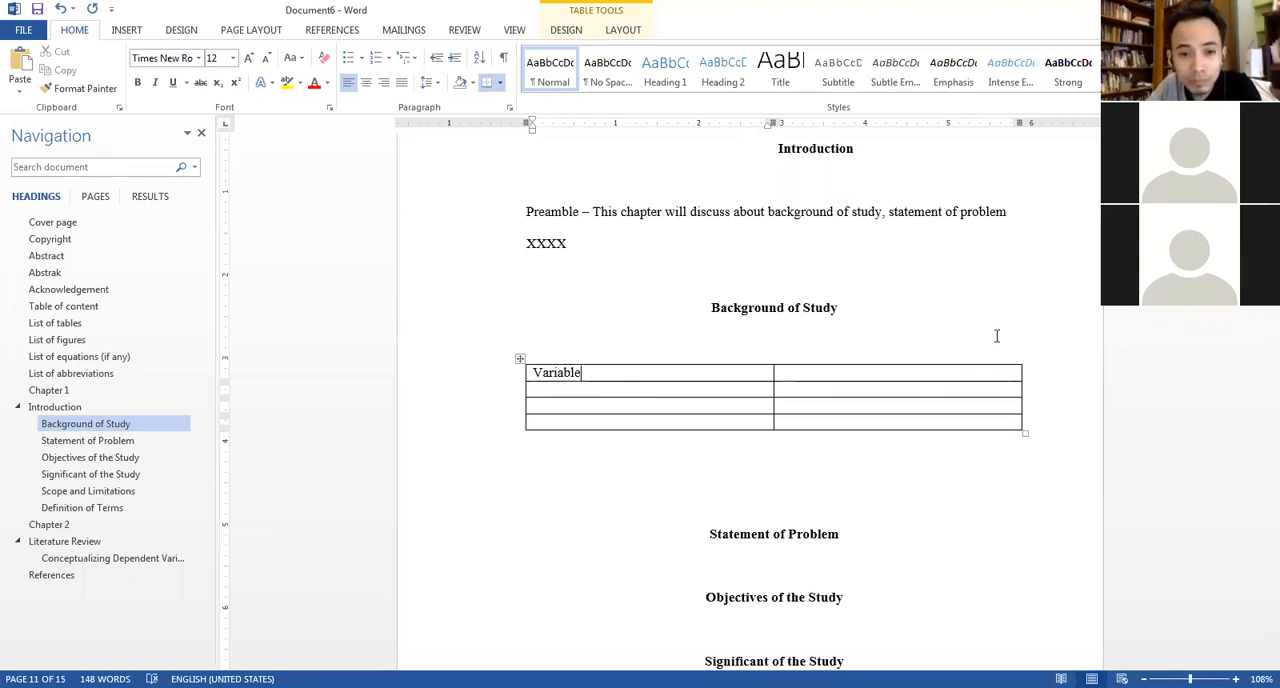
click(974, 375)
text(Dew)
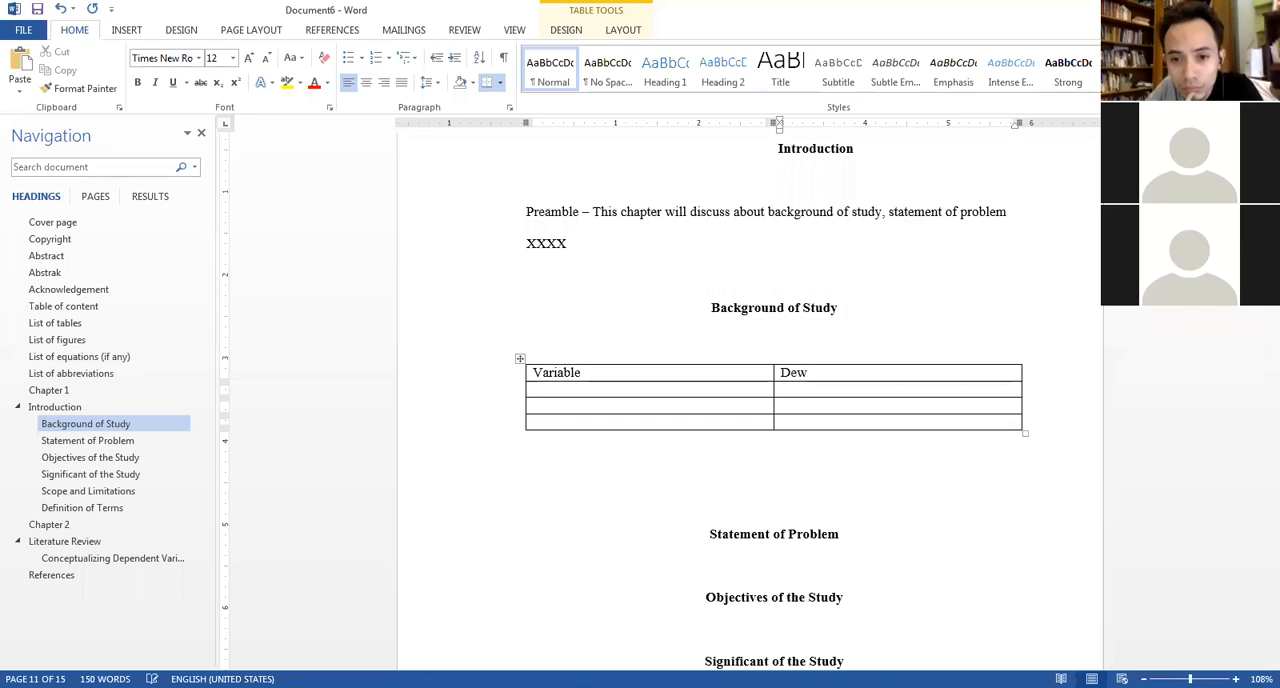
key(BackSpace)
text(scriptions)
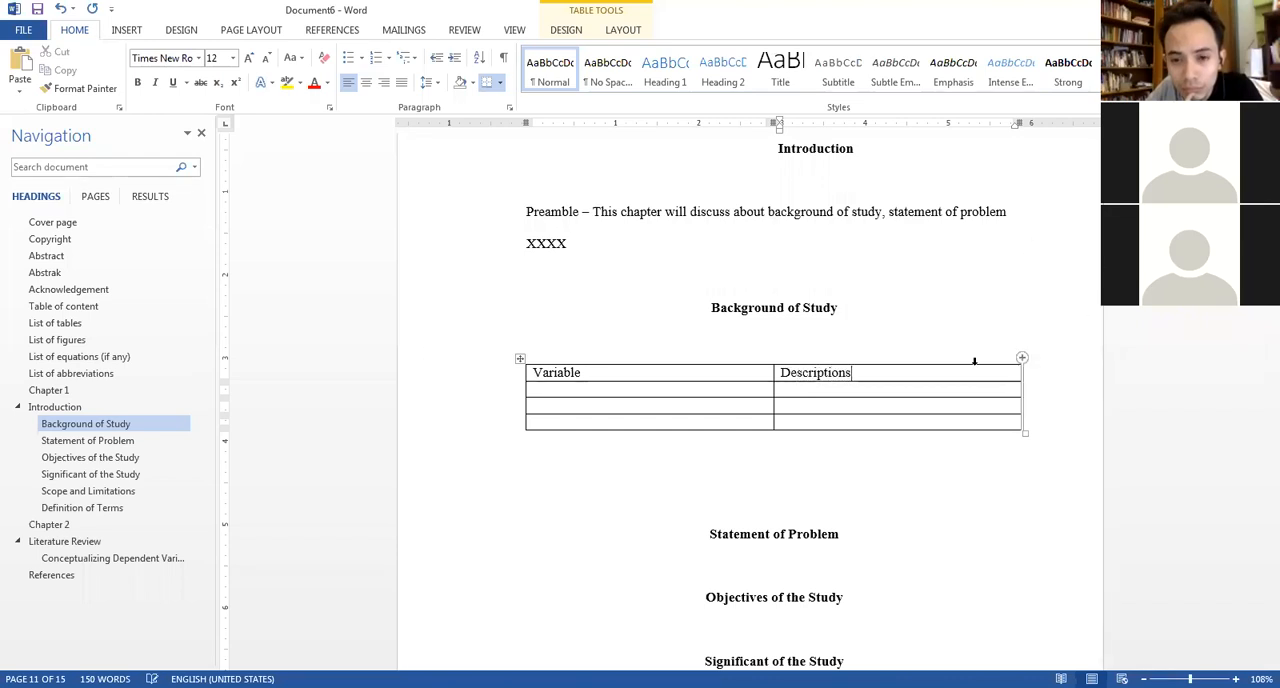
shift+click(611, 372)
key(ctrl+b)
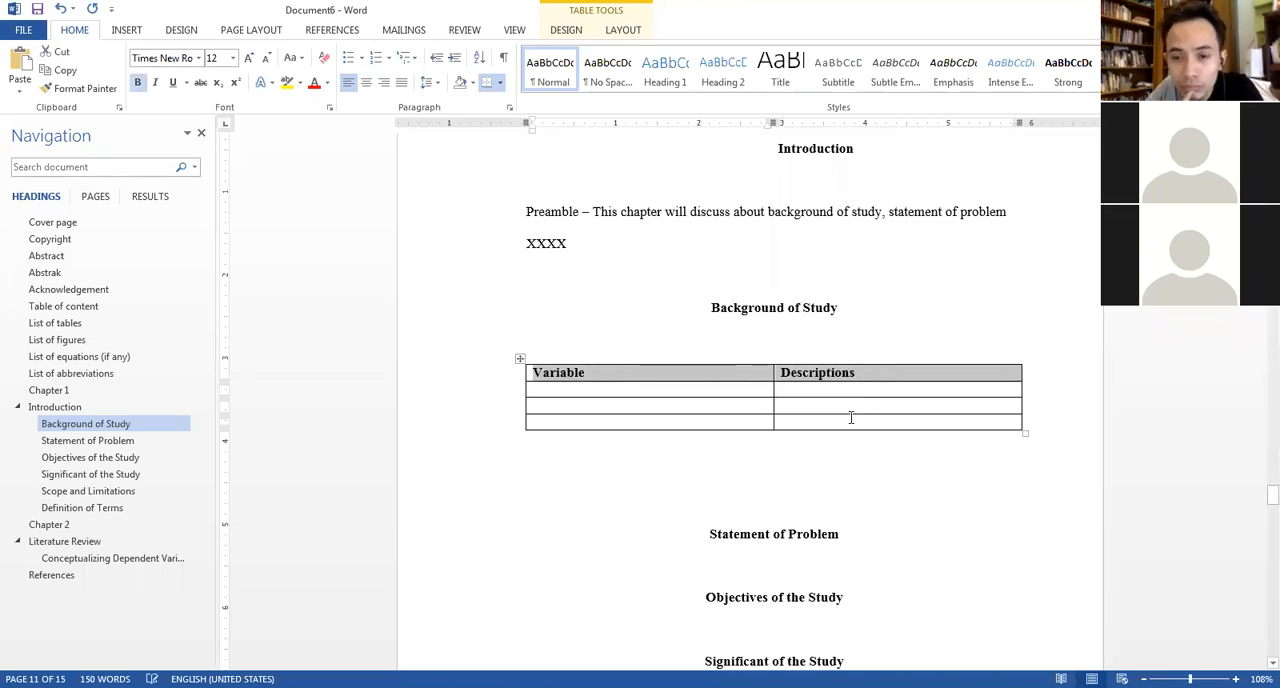
click(849, 417)
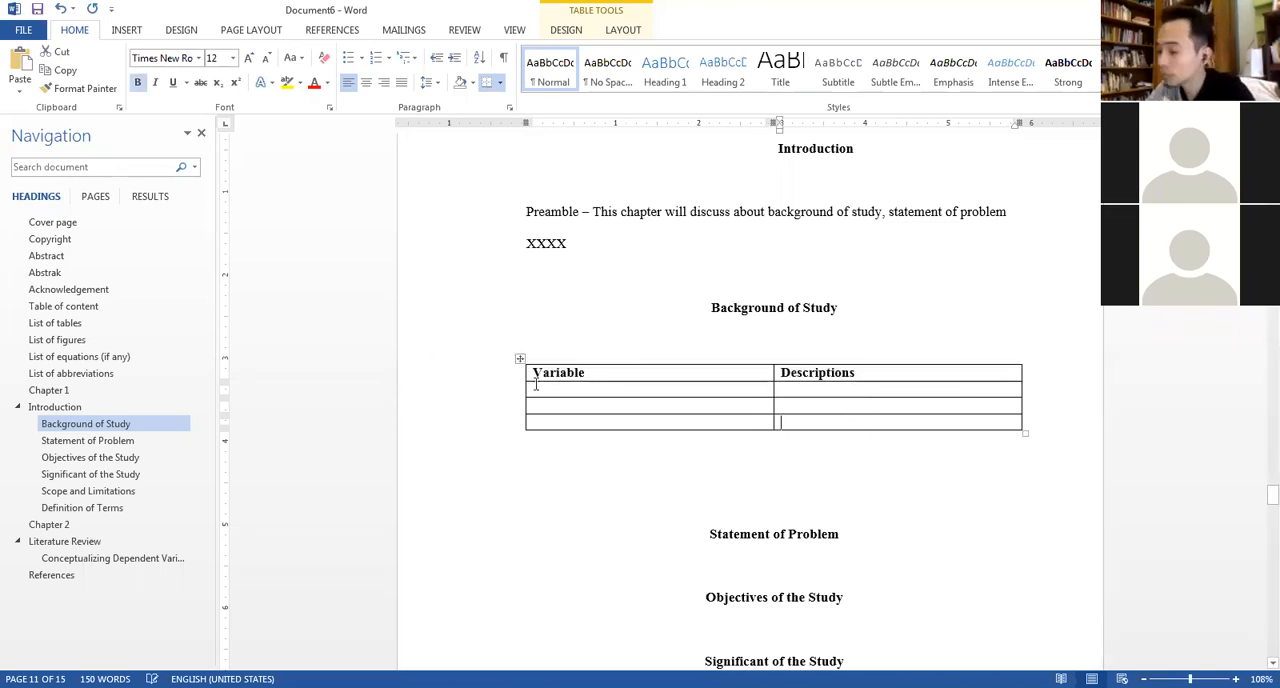
mouse_move(526, 397)
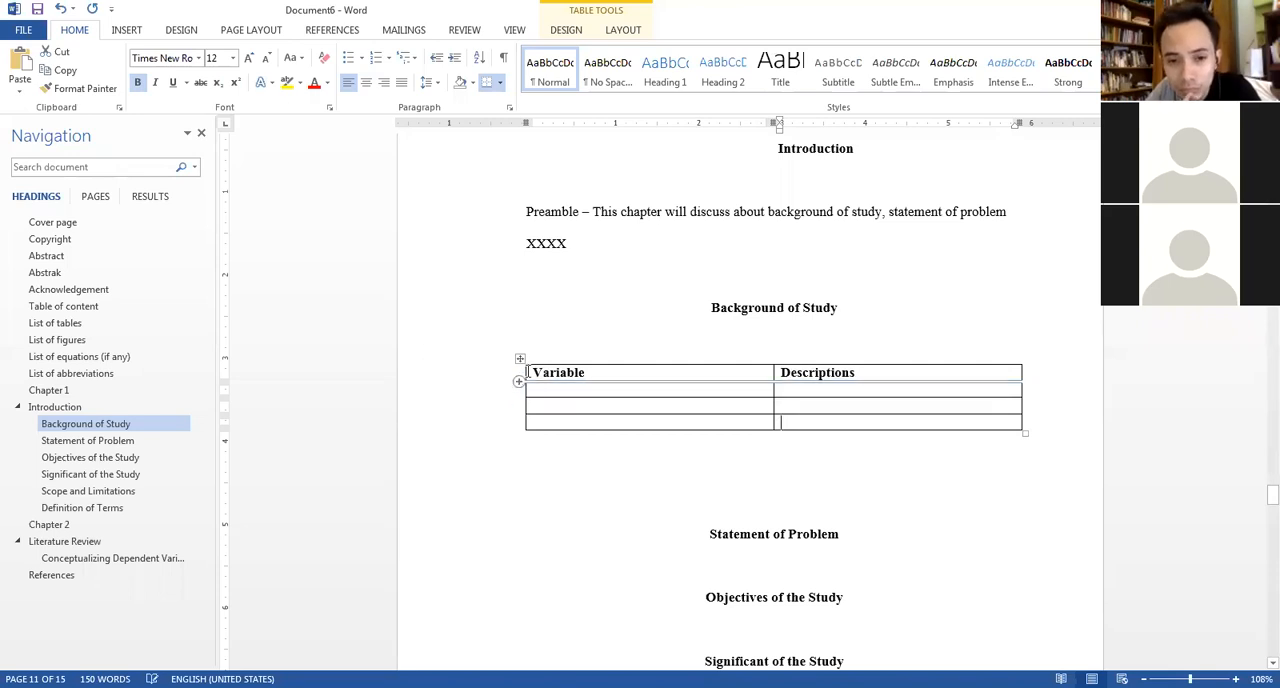
click(520, 358)
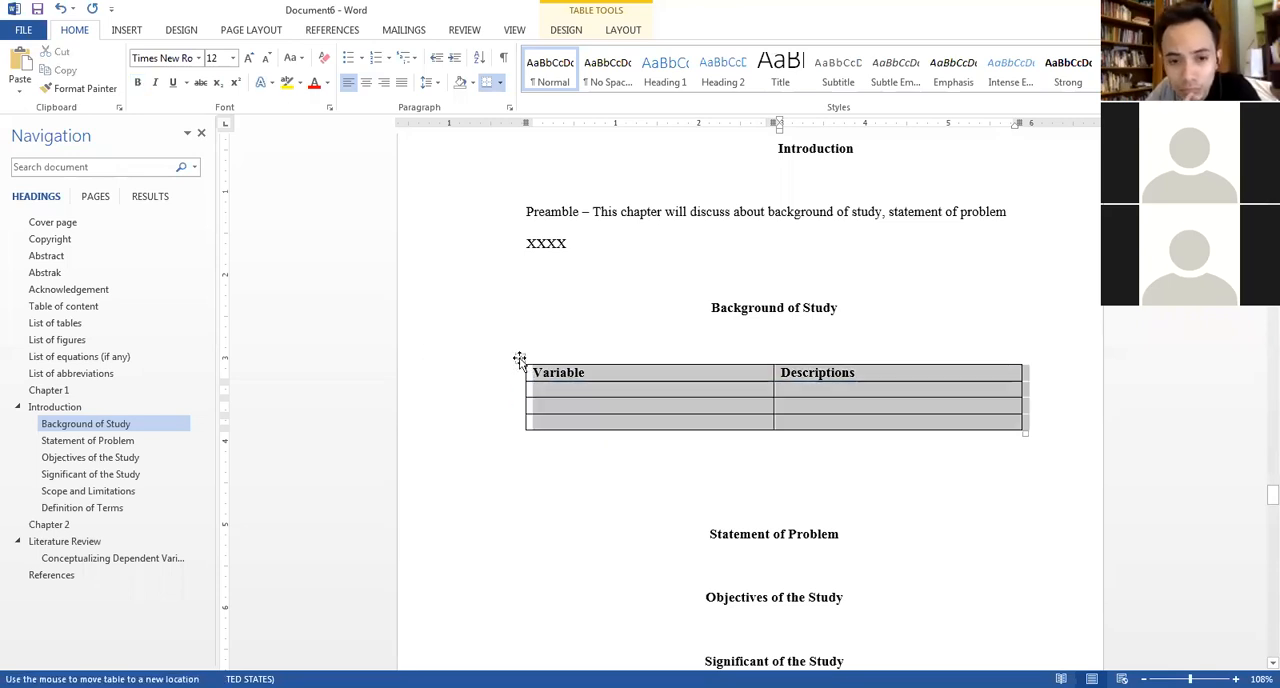
click(500, 84)
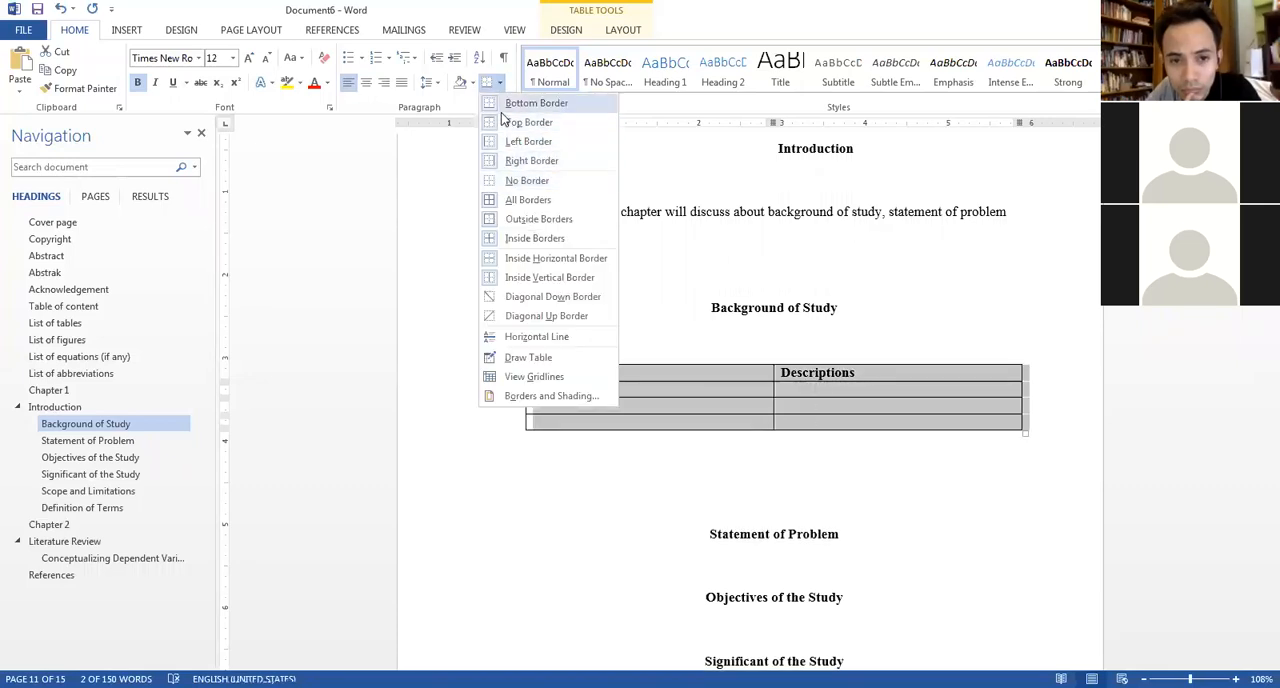
click(868, 420)
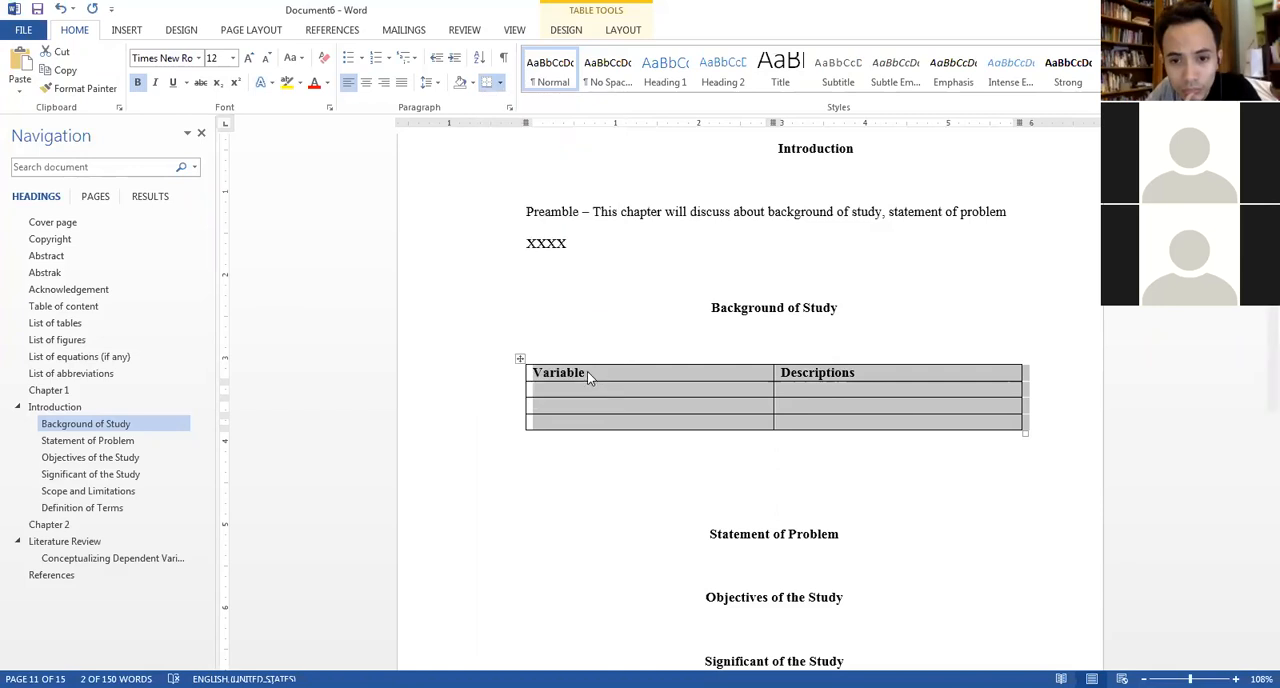
click(587, 371)
drag(558, 390, 941, 424)
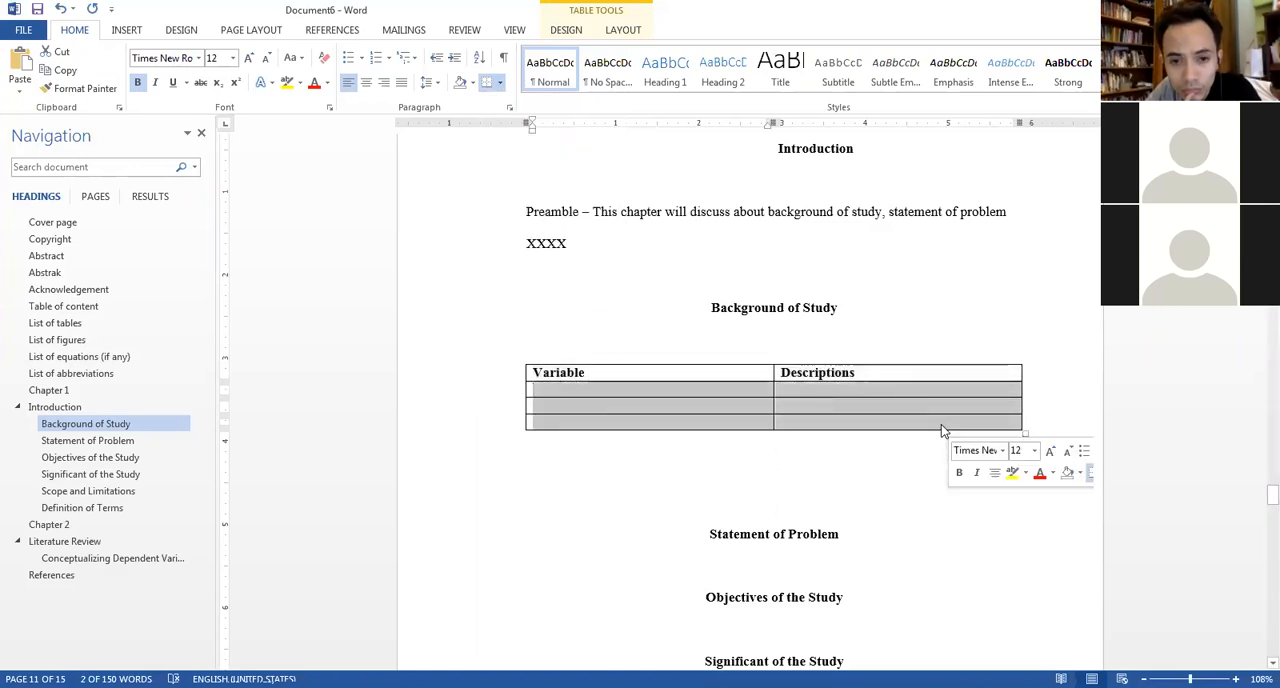
click(531, 354)
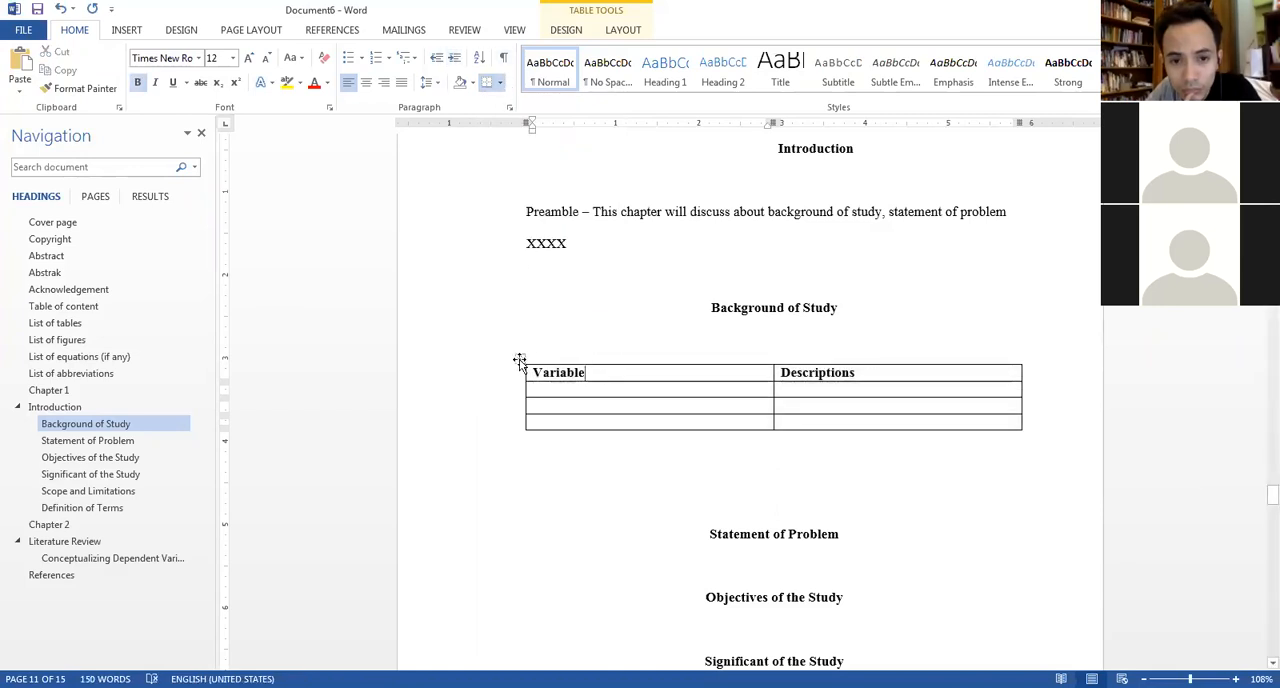
Remove the right and left outer borders from the whole Variable/Descriptions table.
click(519, 358)
click(500, 82)
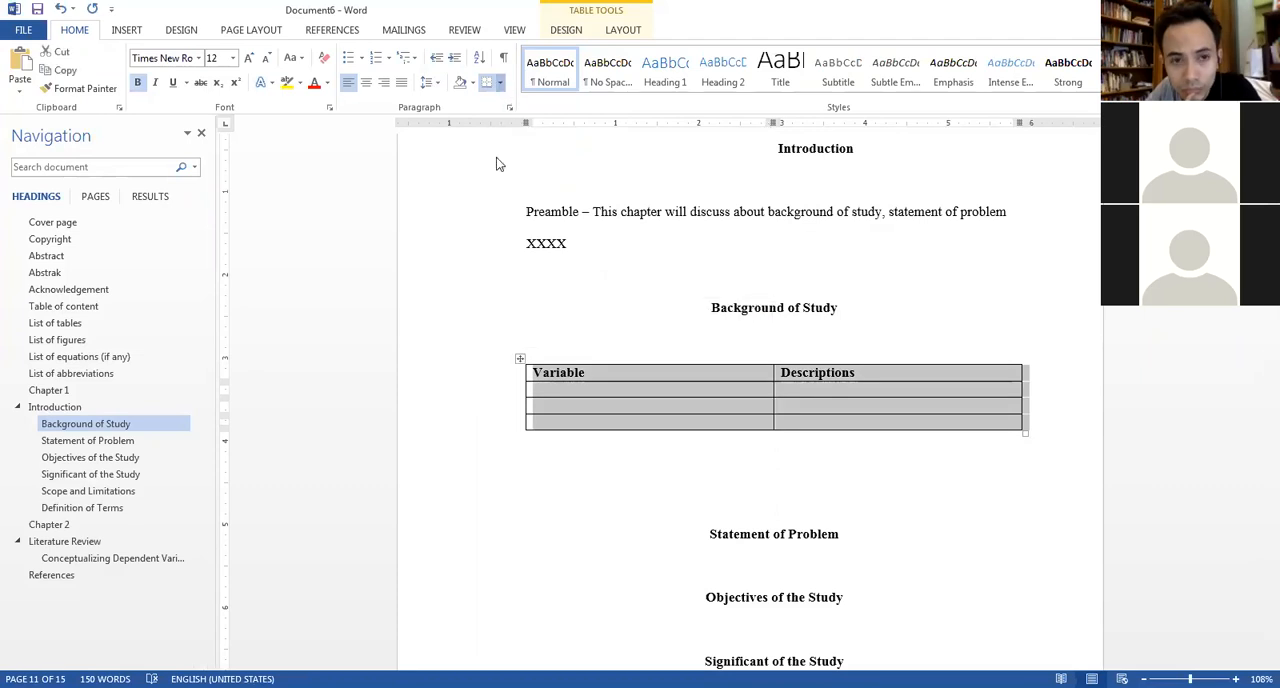
click(491, 168)
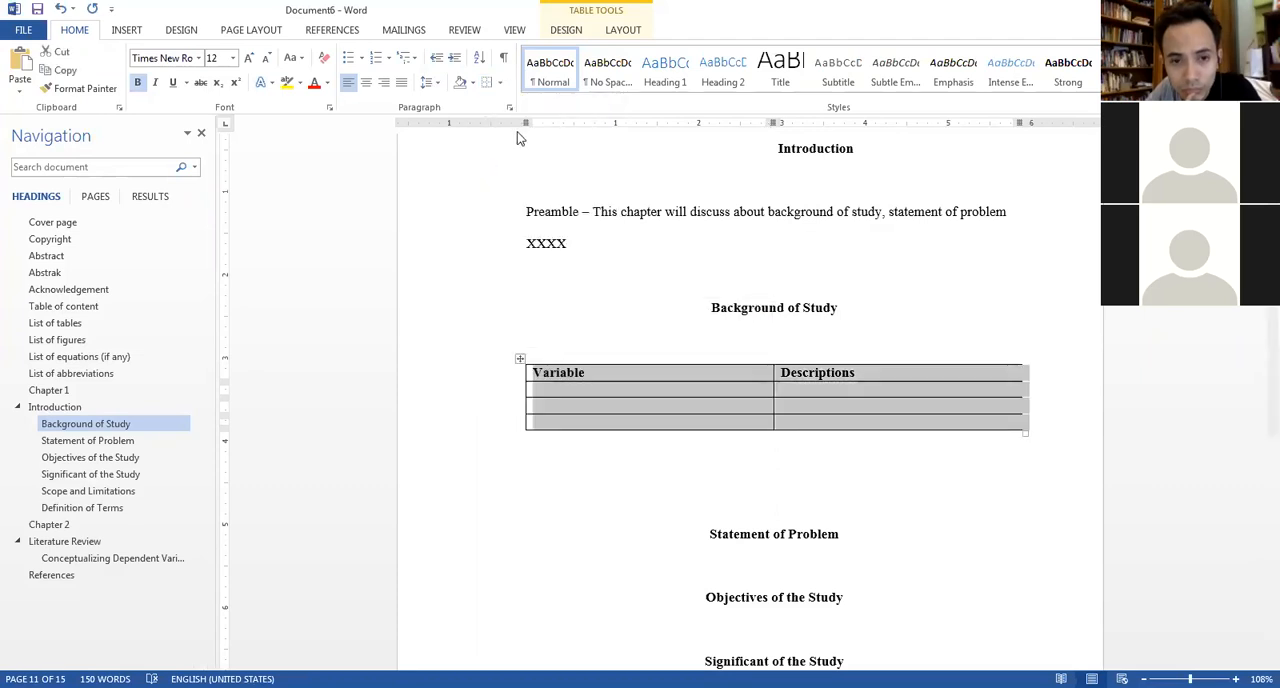
click(500, 84)
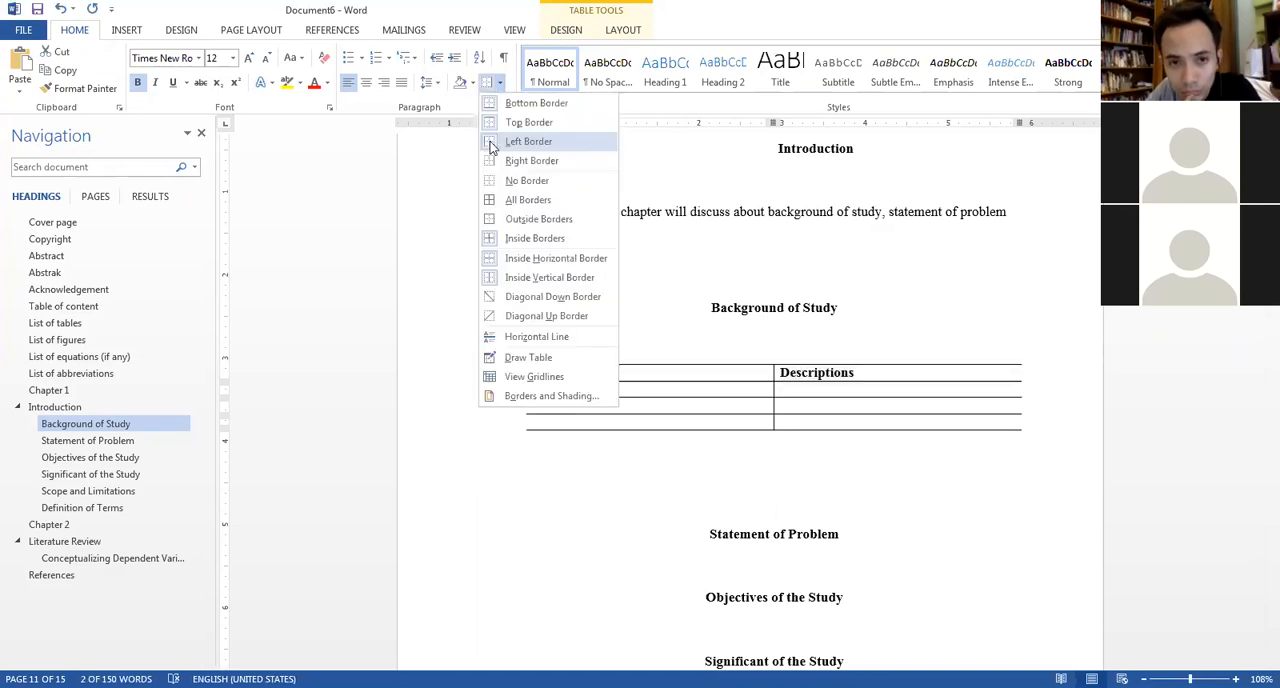
click(491, 147)
click(800, 404)
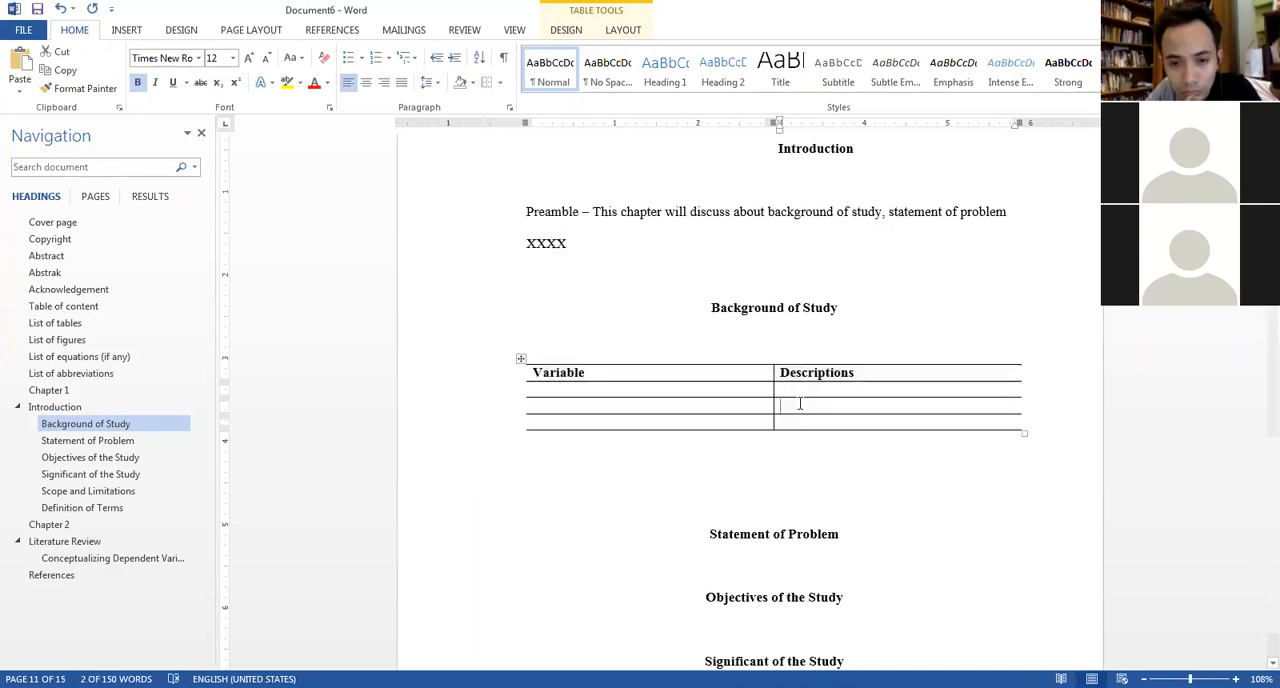
Remove the inside borders from the three empty body rows and from the header row of the Variable/Descriptions table.
drag(686, 386, 869, 425)
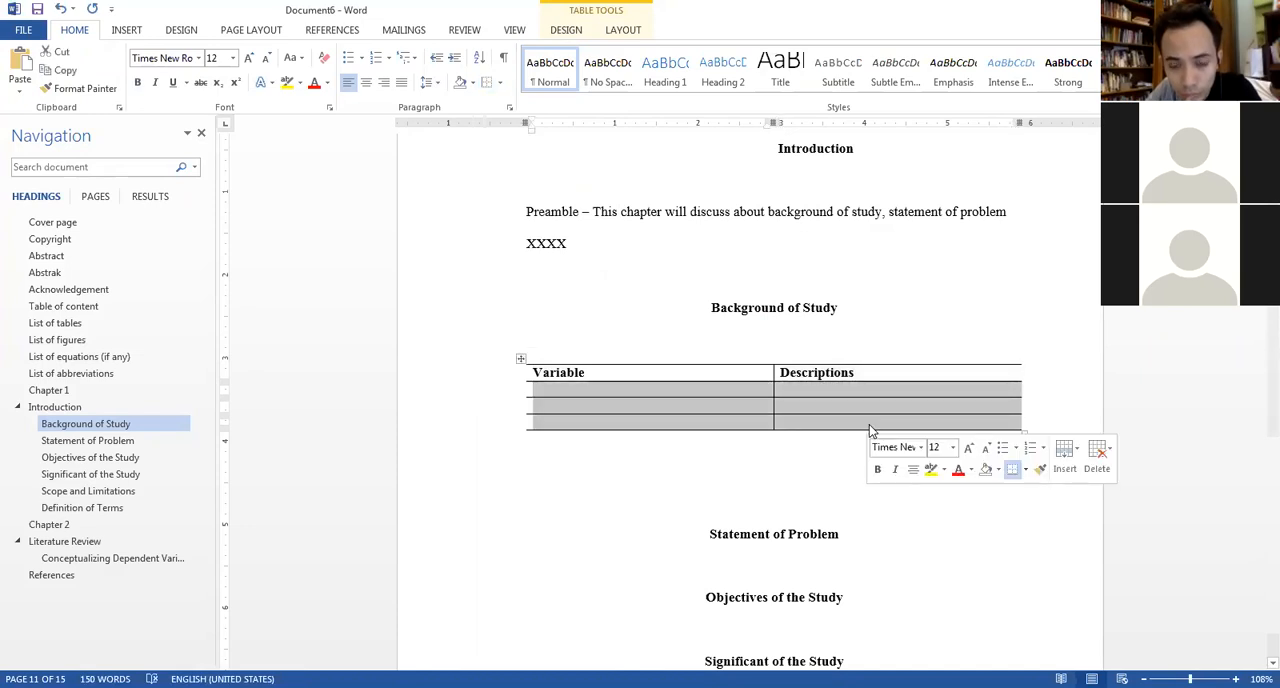
click(501, 87)
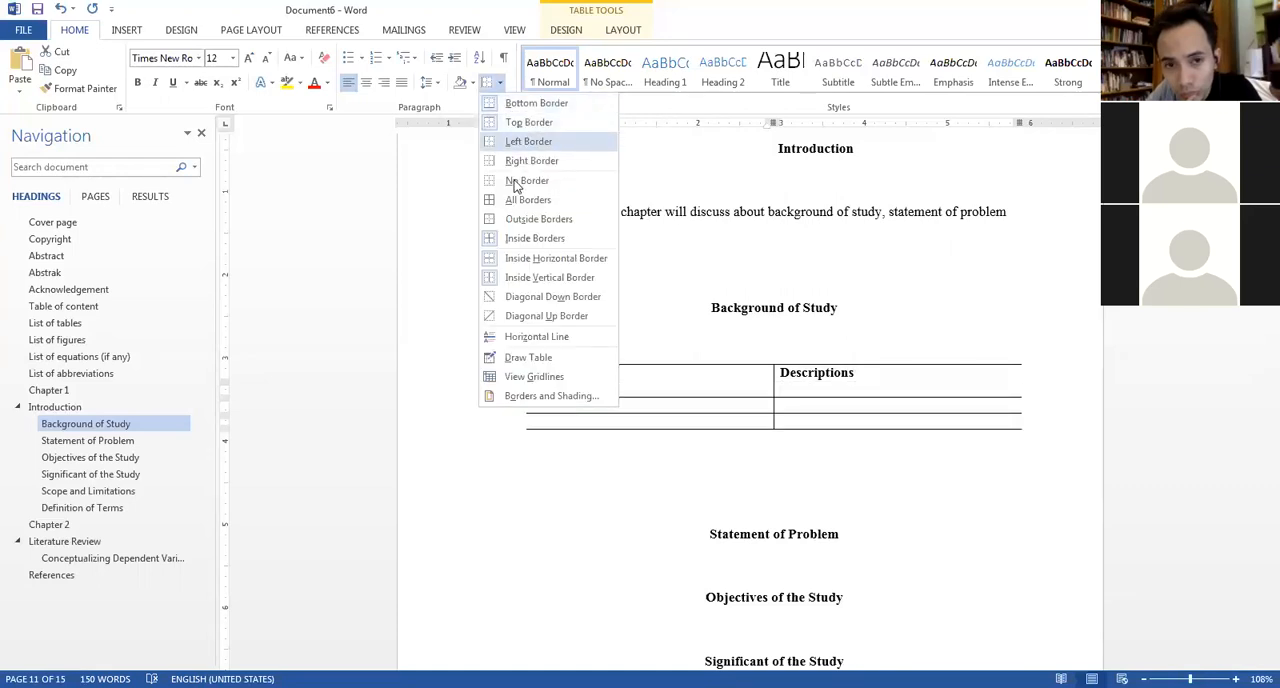
click(523, 239)
click(755, 414)
drag(688, 370, 853, 374)
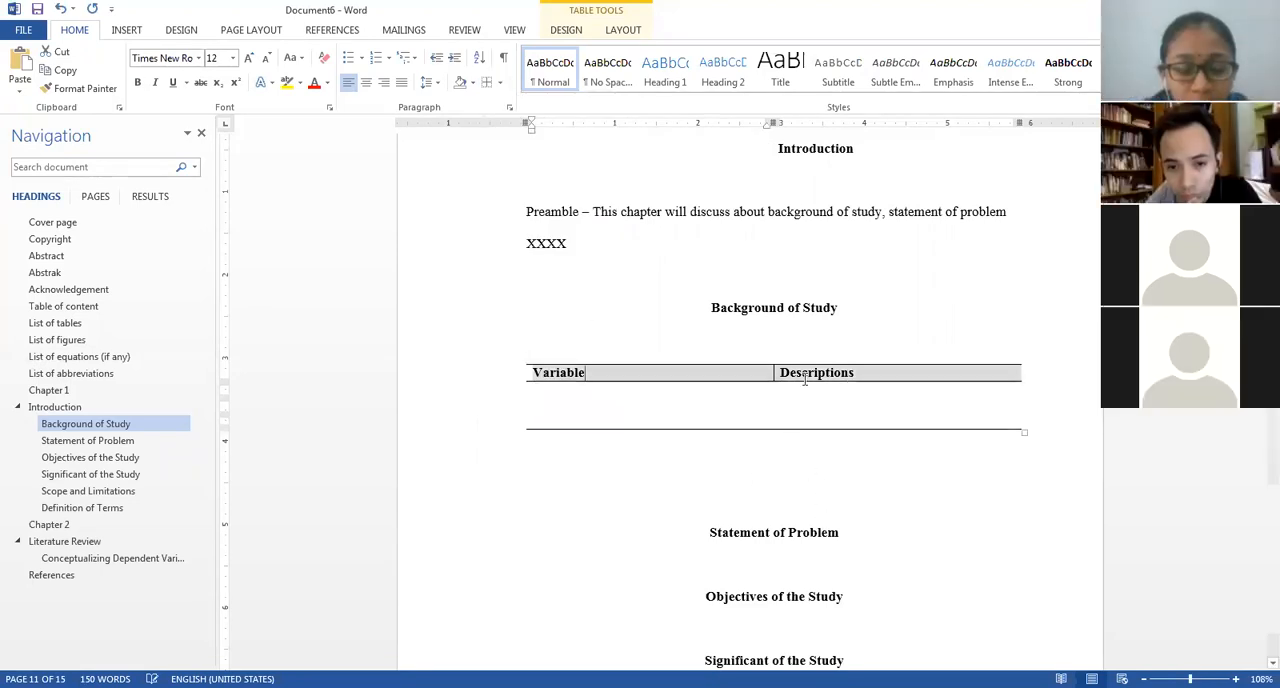
click(501, 88)
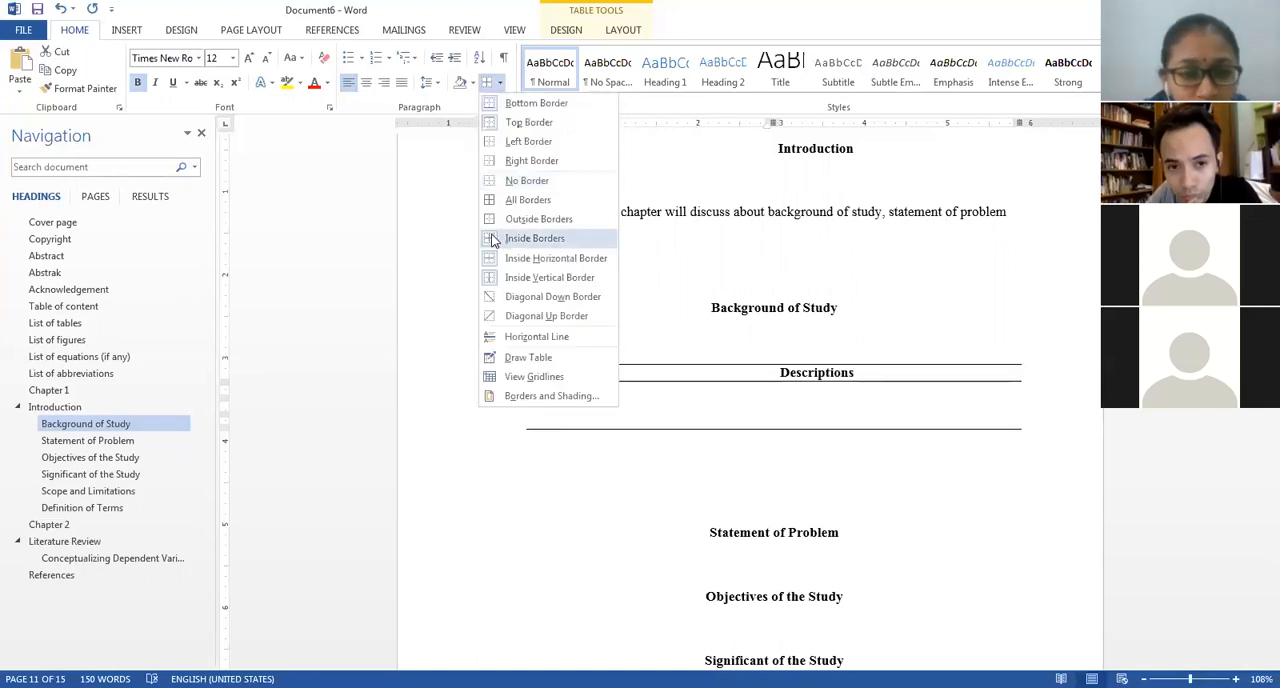
click(492, 238)
click(677, 465)
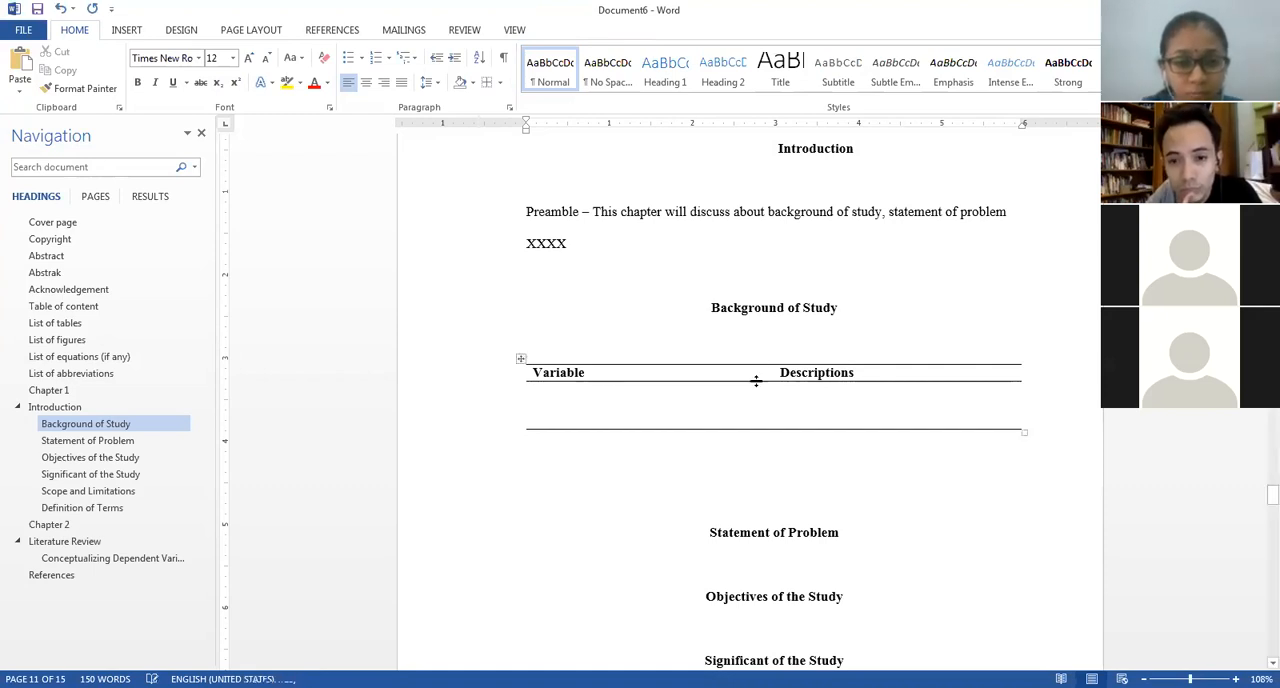
Add a blank line above the Variable/Descriptions table, enter "Table 1" there as plain text and undo that text.
click(752, 350)
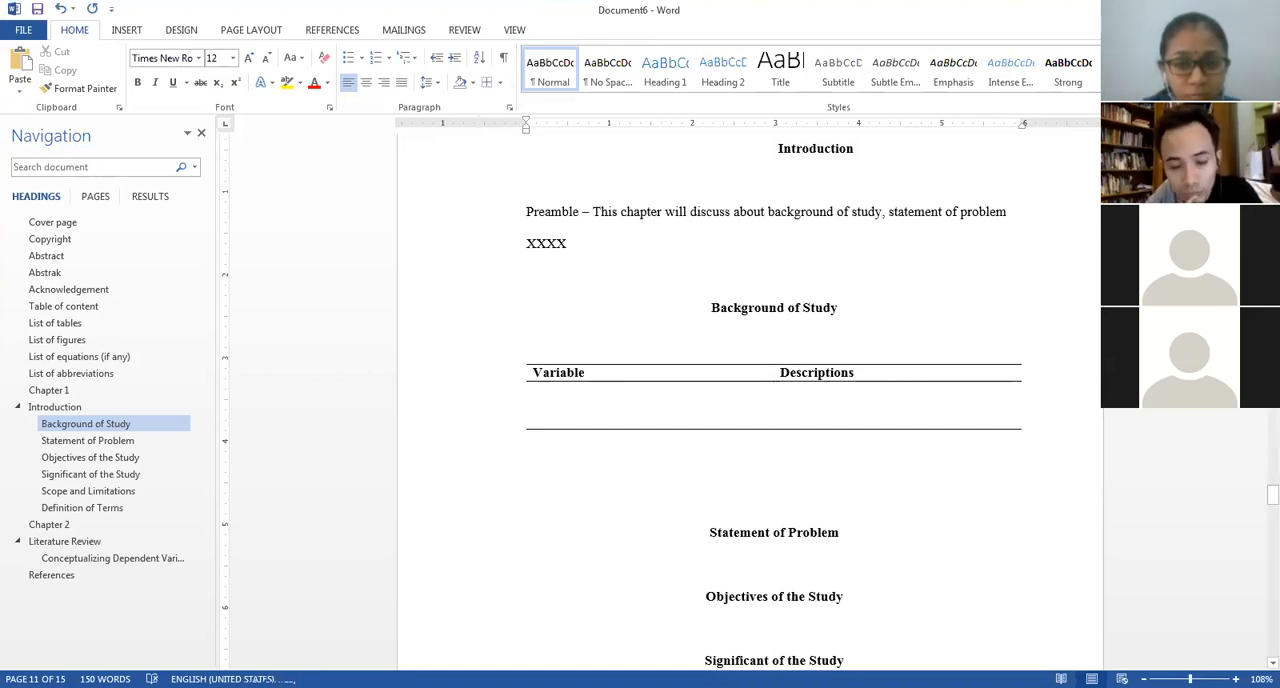
key(Return)
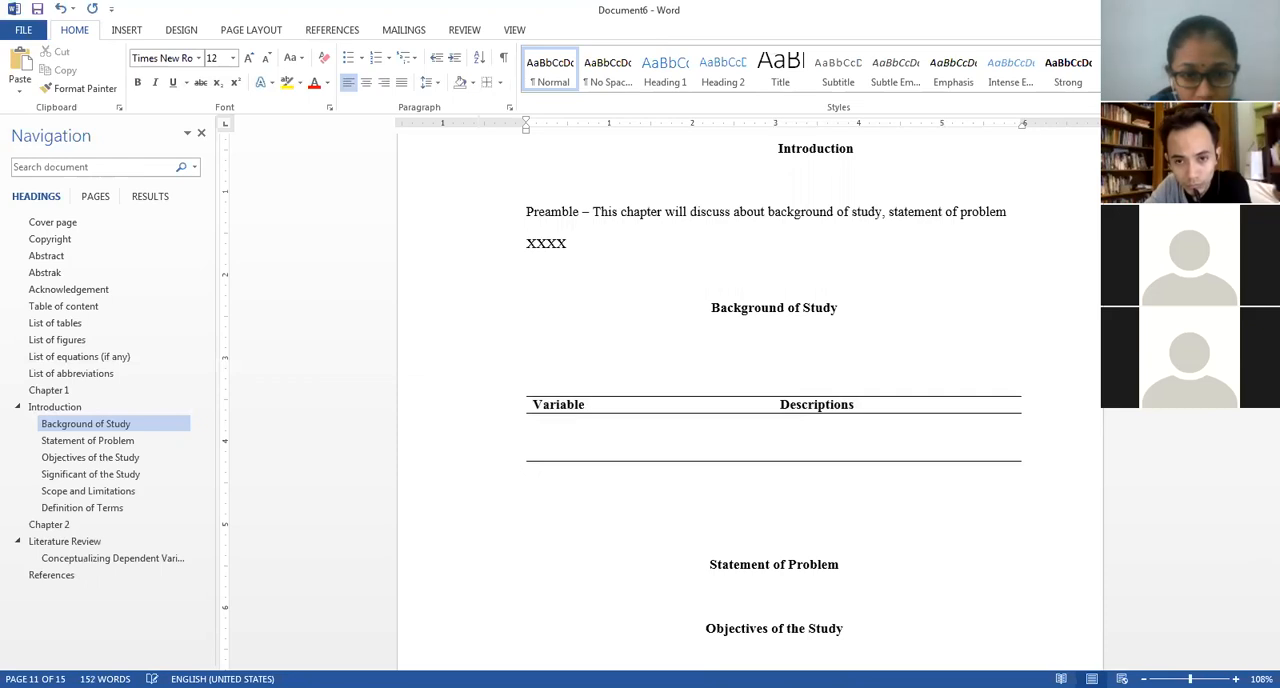
text(Table 1)
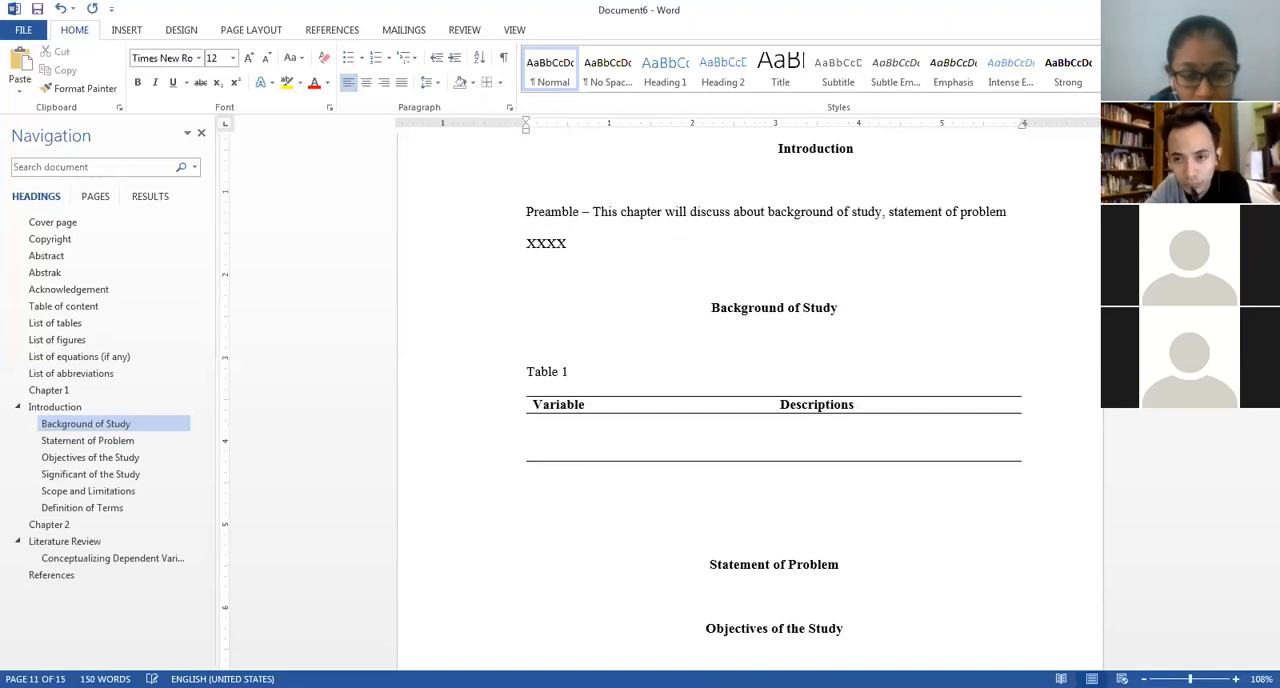
key(ctrl+z)
Insert an automatically numbered caption with the Table label on the blank line above the Variable/Descriptions table.
click(322, 31)
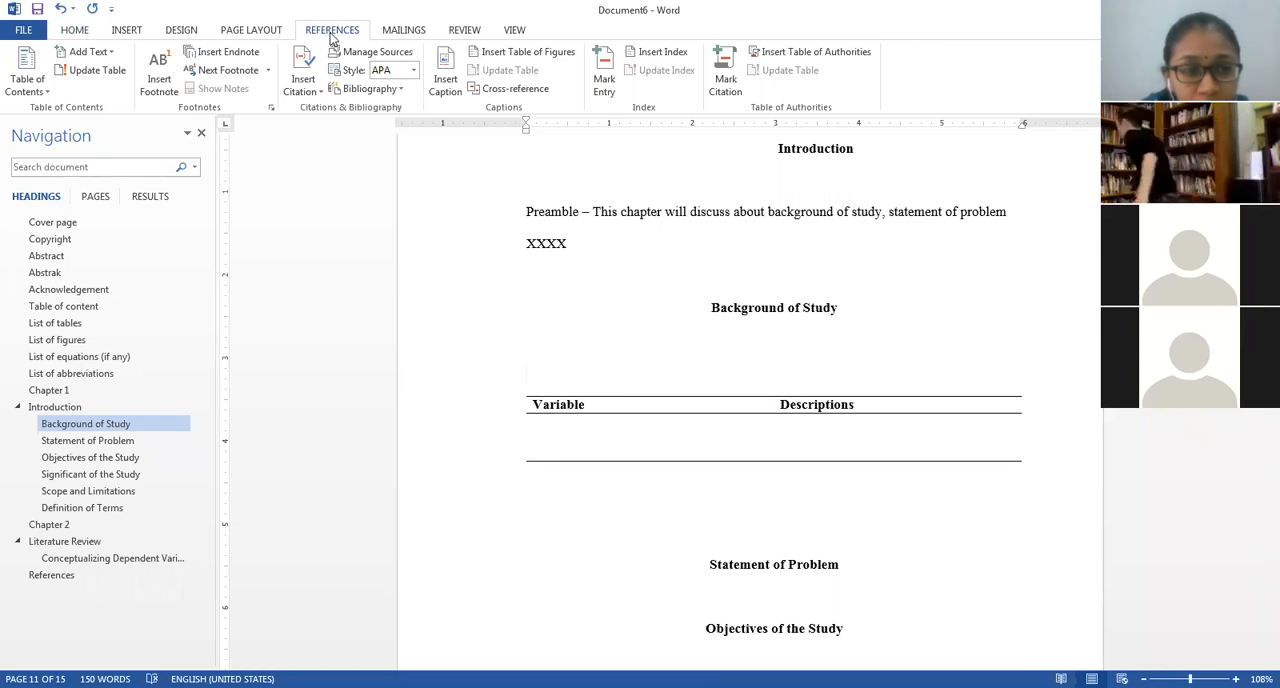
click(442, 62)
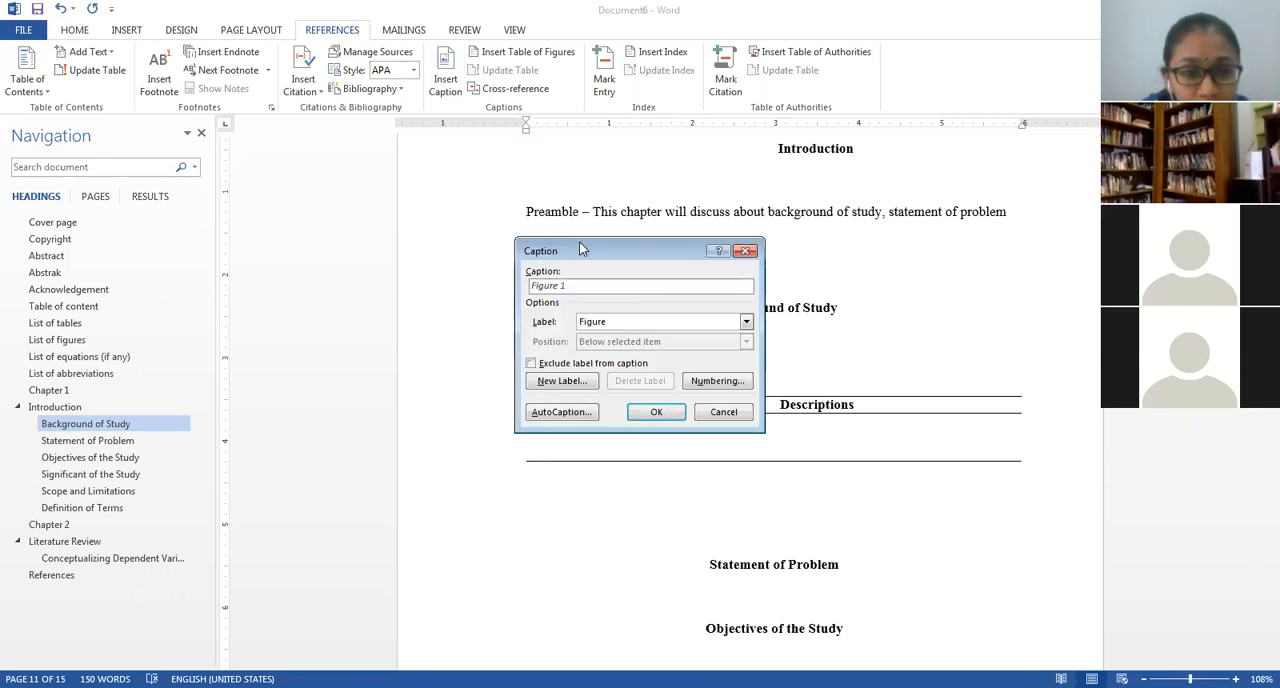
drag(578, 258, 570, 122)
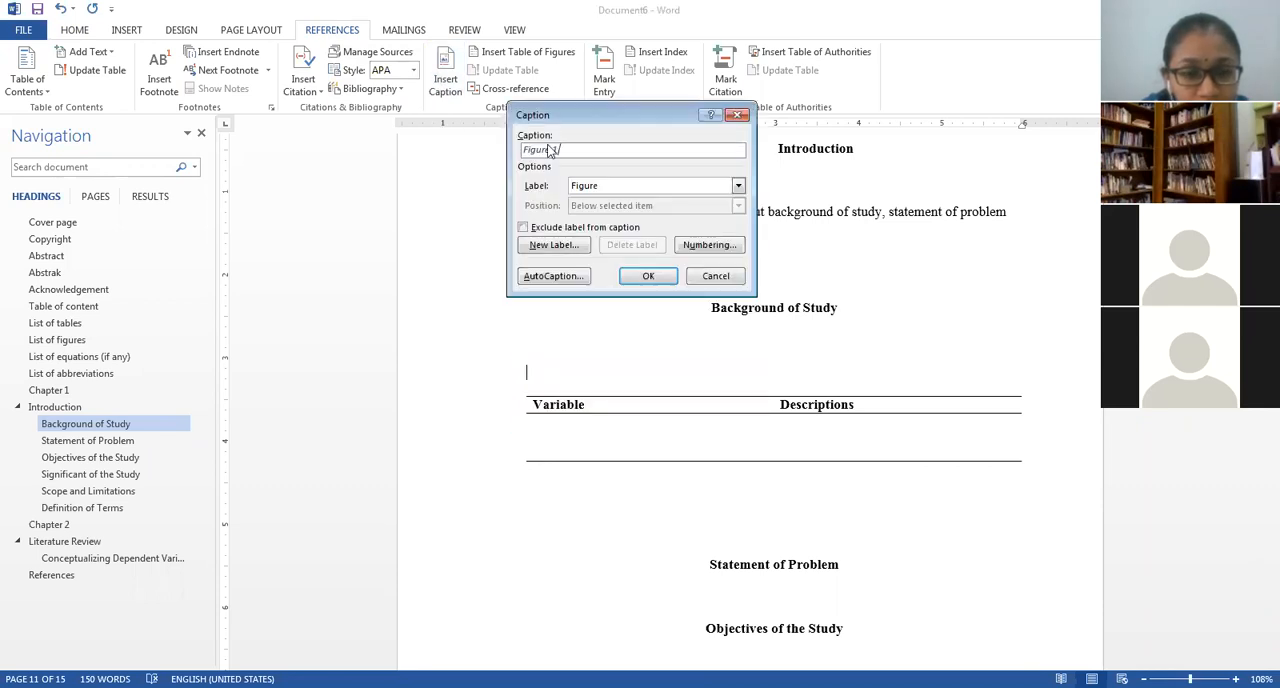
click(595, 188)
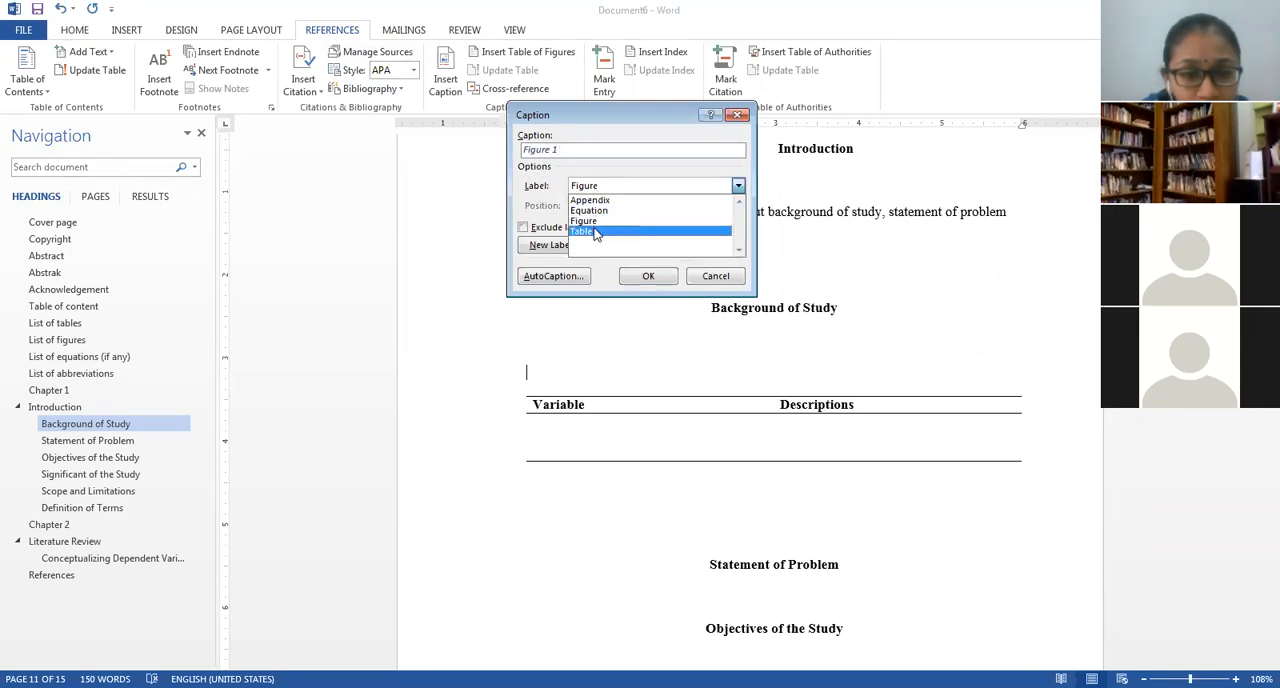
click(594, 232)
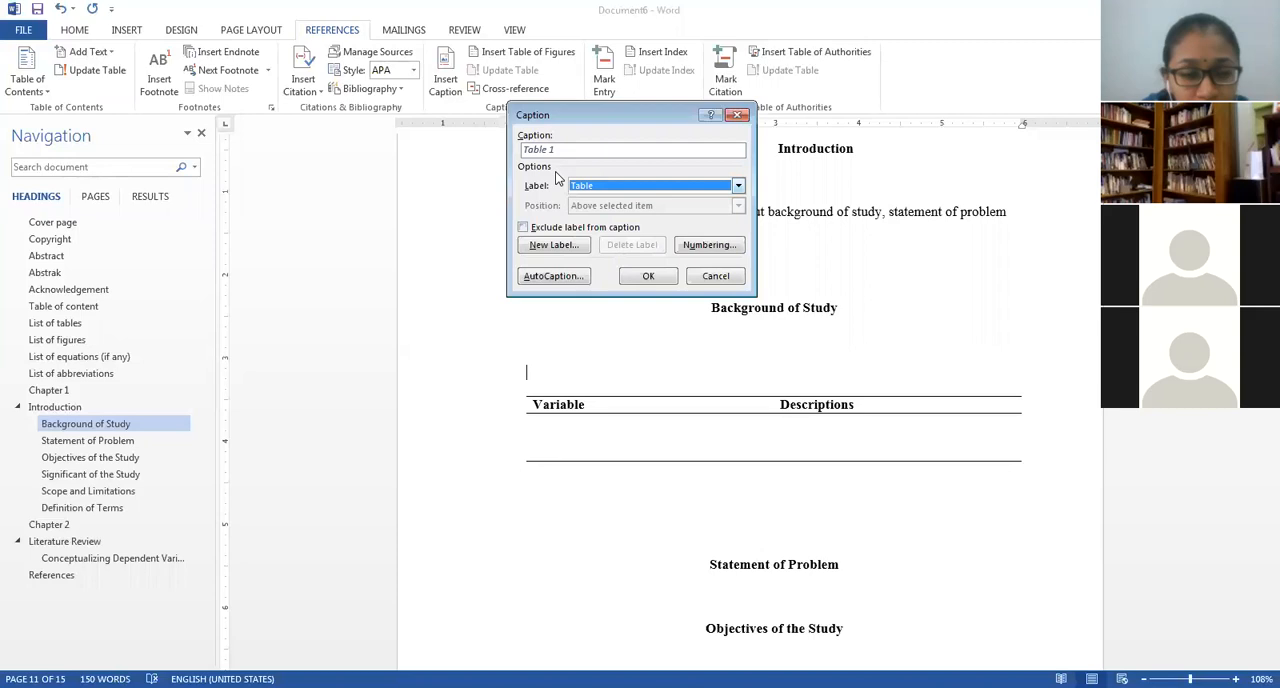
click(645, 277)
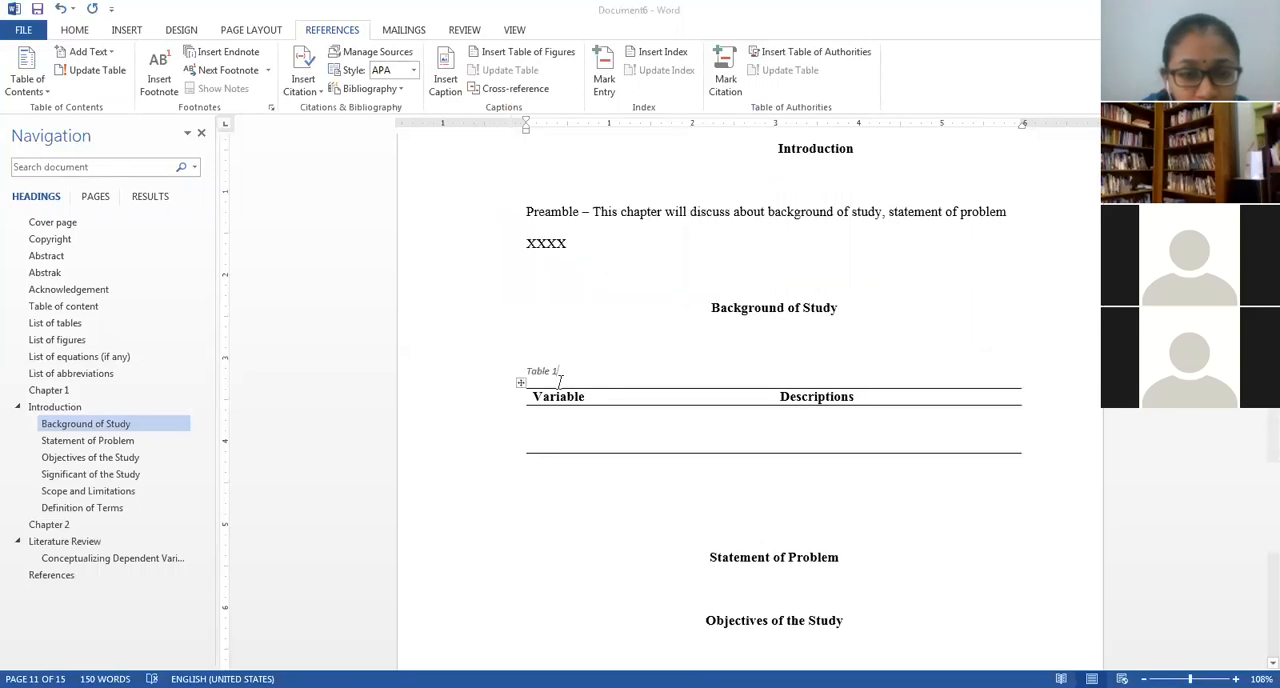
Modify the Caption style to Times New Roman, 12 pt, with the automatic font color.
click(74, 30)
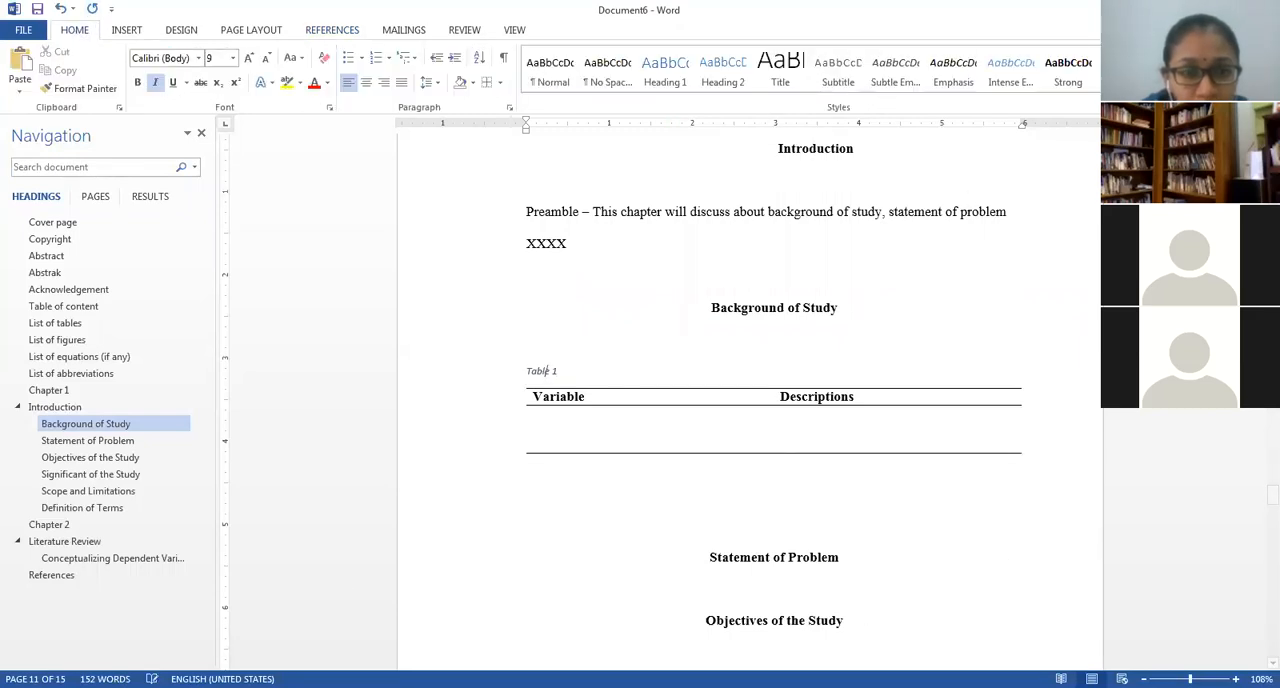
click(1165, 107)
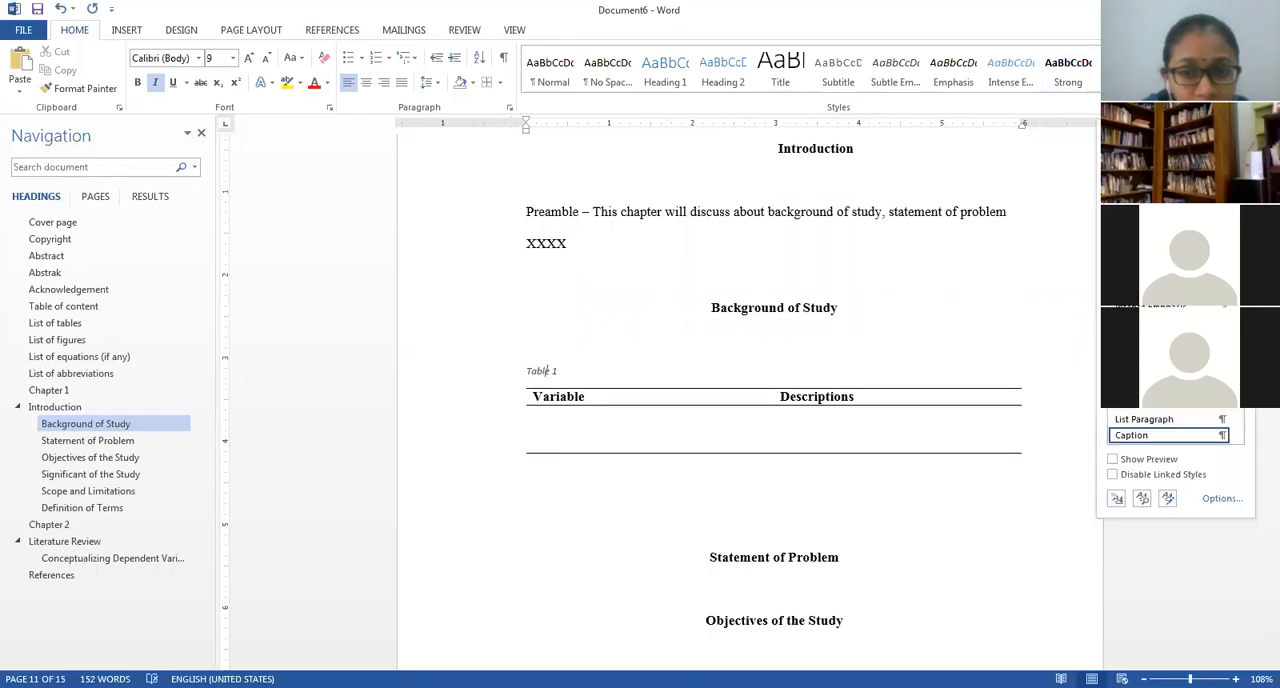
scroll(1236, 440, down, 1)
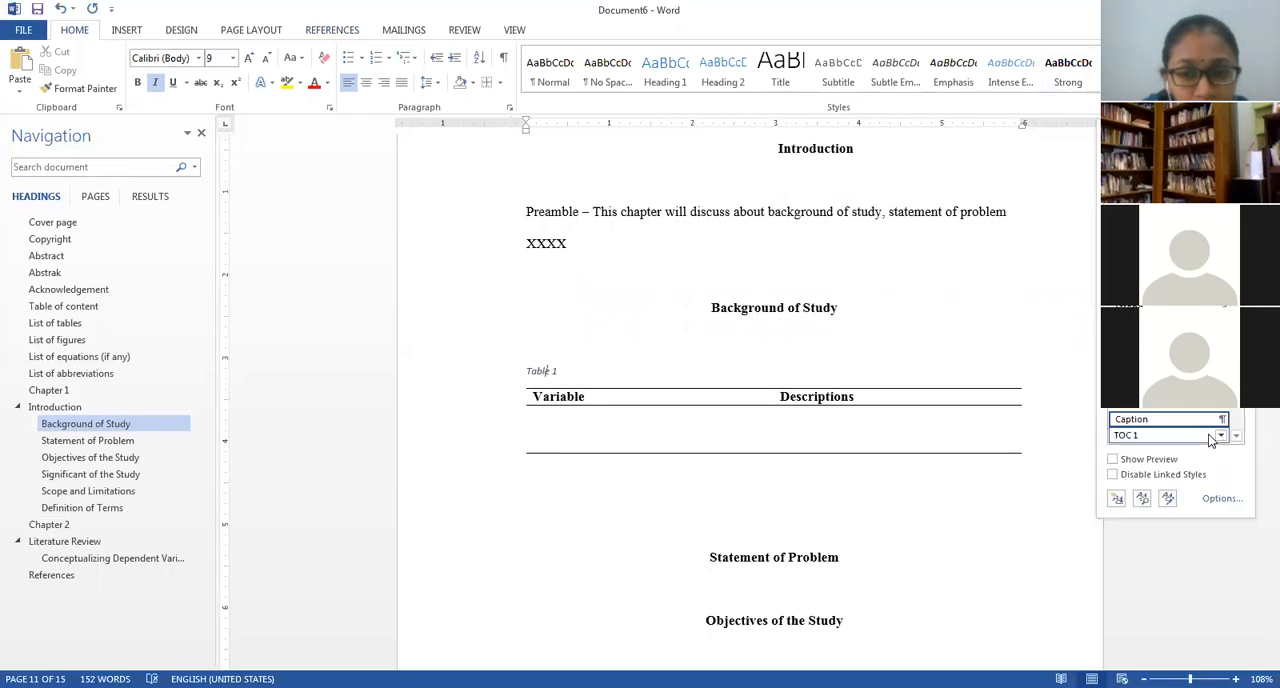
click(1221, 420)
click(1120, 458)
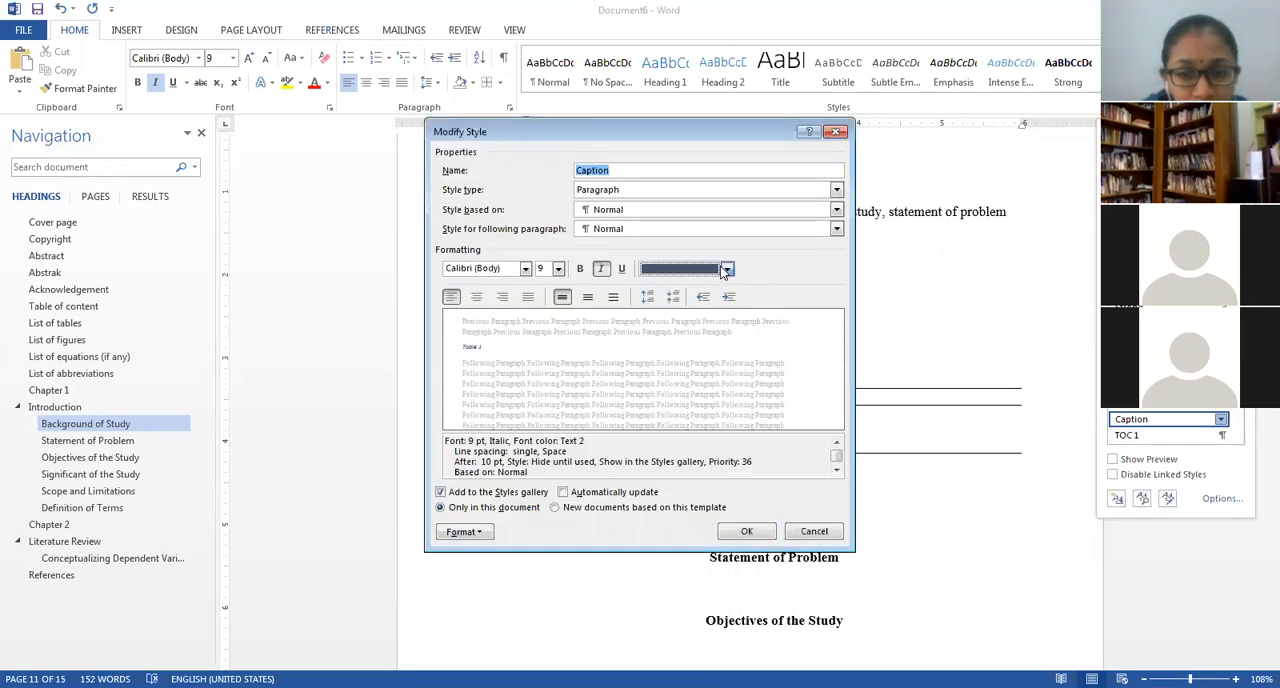
click(558, 268)
click(543, 333)
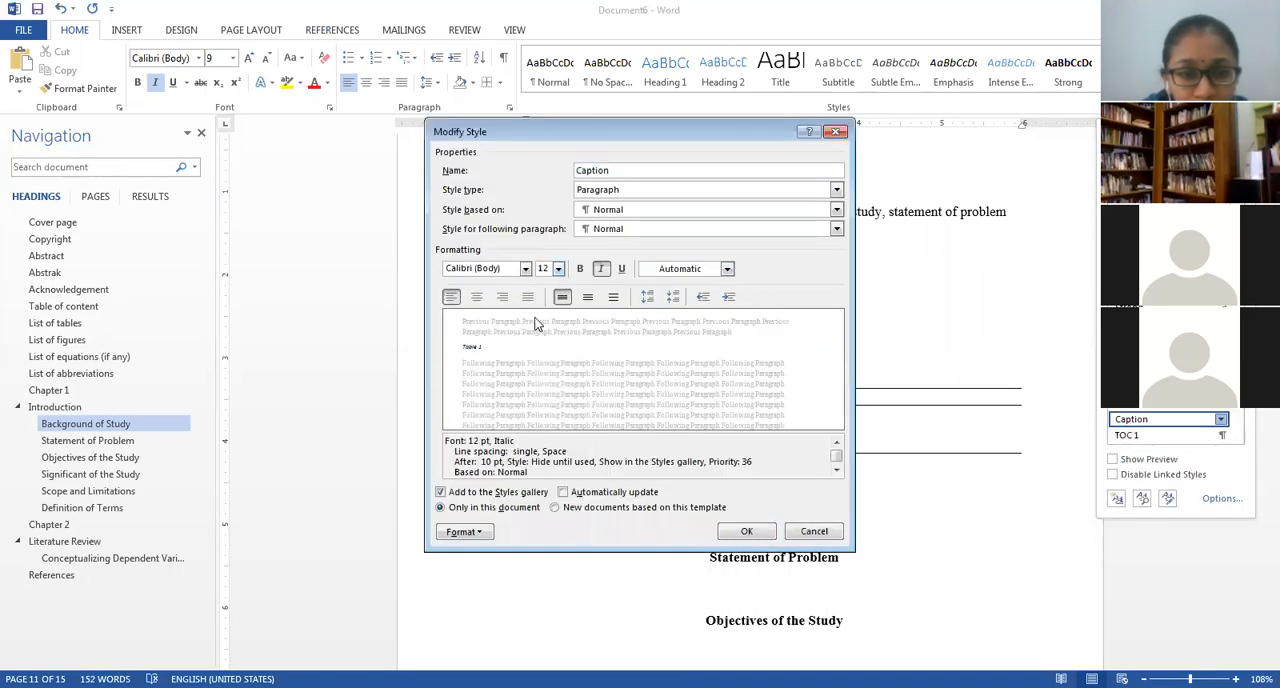
click(525, 268)
click(490, 398)
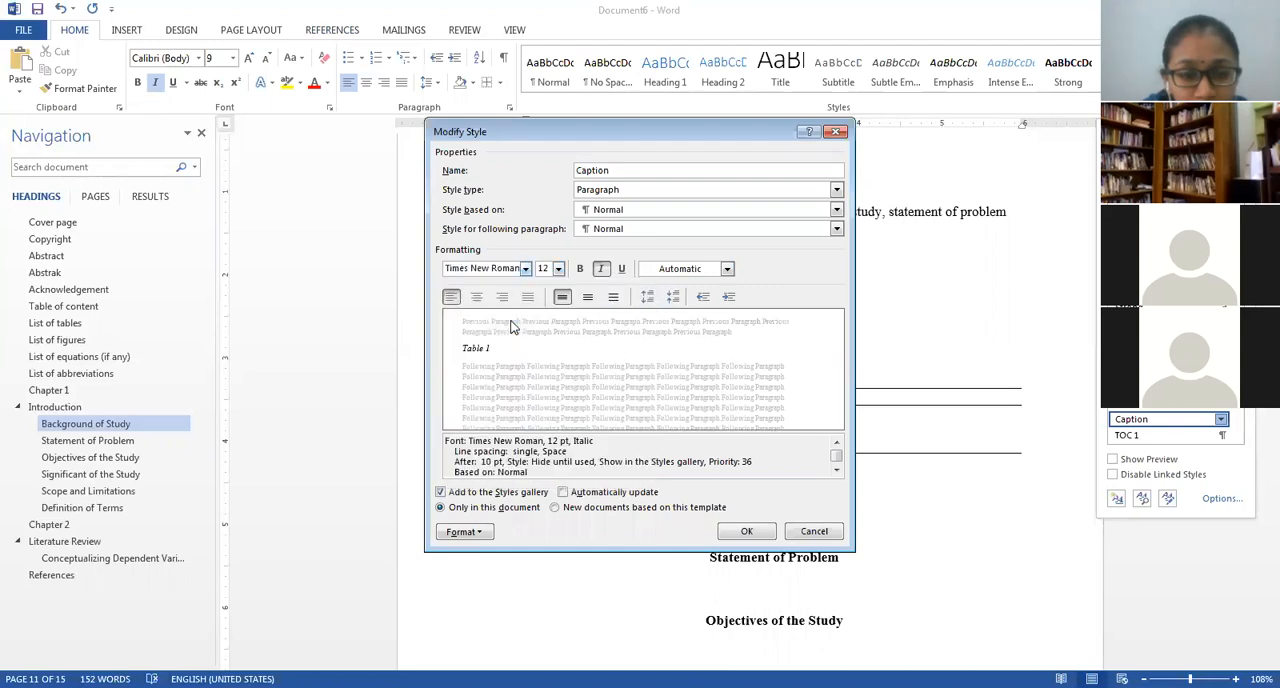
click(746, 530)
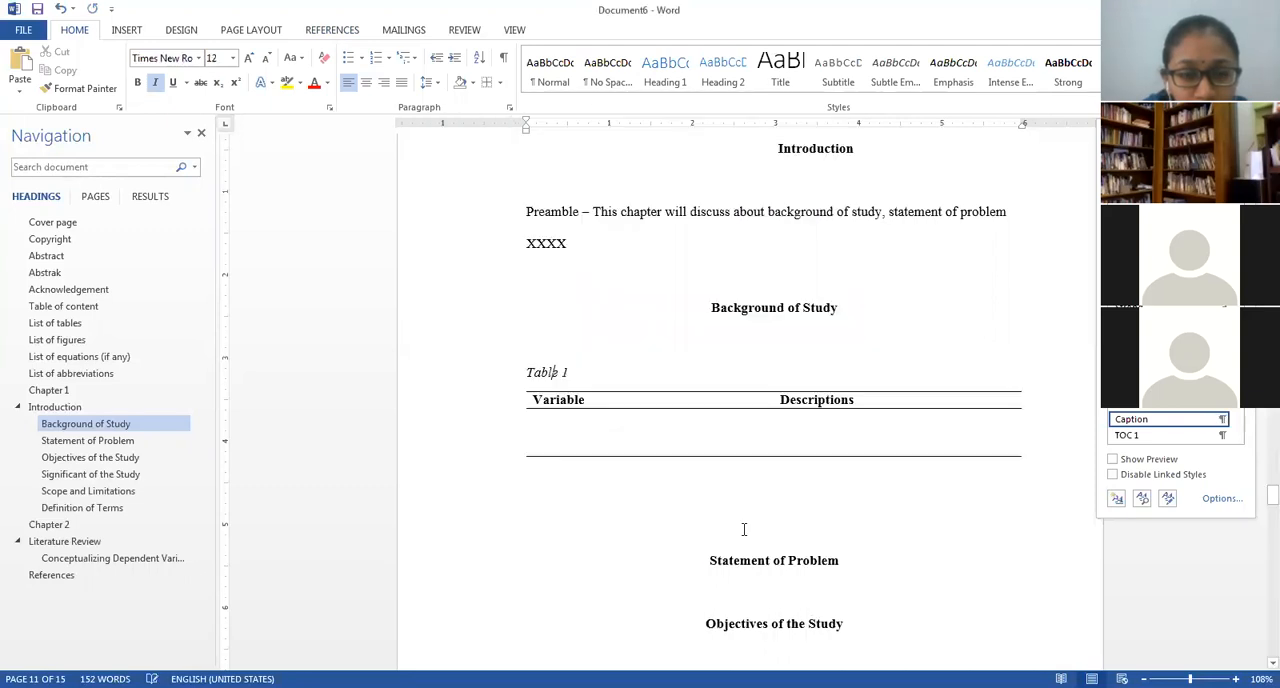
Modify the Caption style again to turn italic off and bold on.
click(1221, 419)
click(1122, 456)
click(601, 269)
click(581, 269)
click(748, 531)
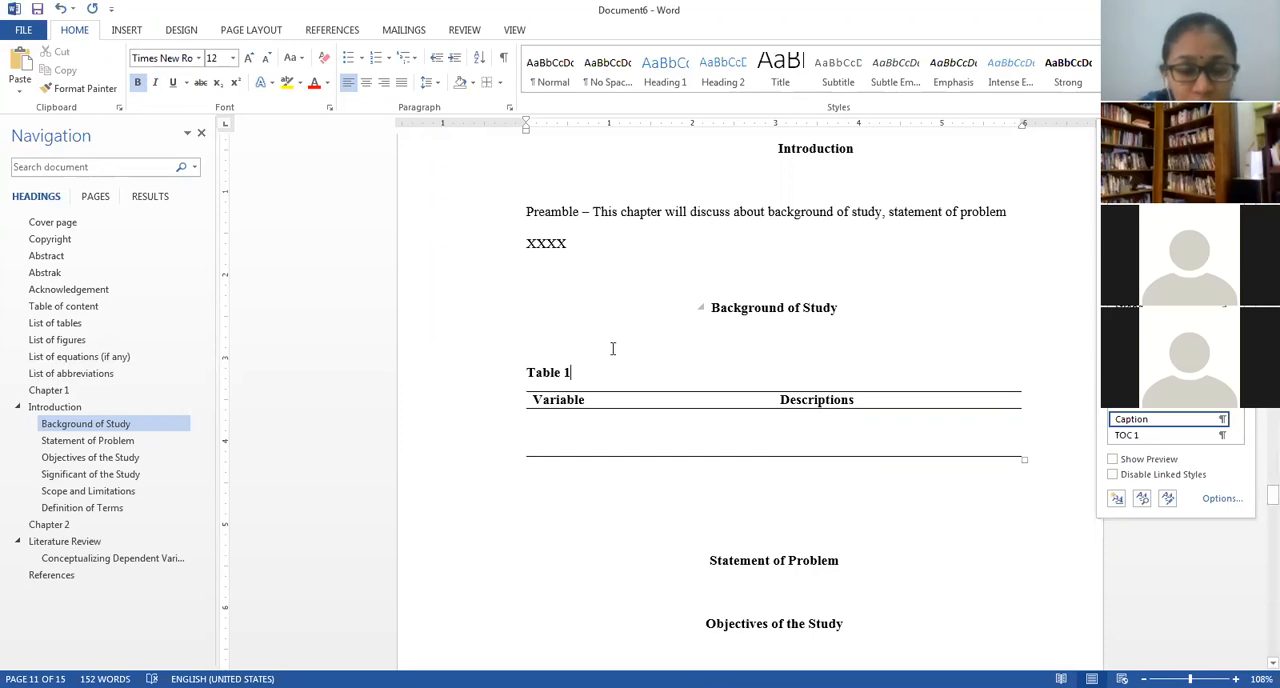
Complete the caption so that it reads "Table 1. Variable Descriptions", correcting the misspelled last word.
text(.)
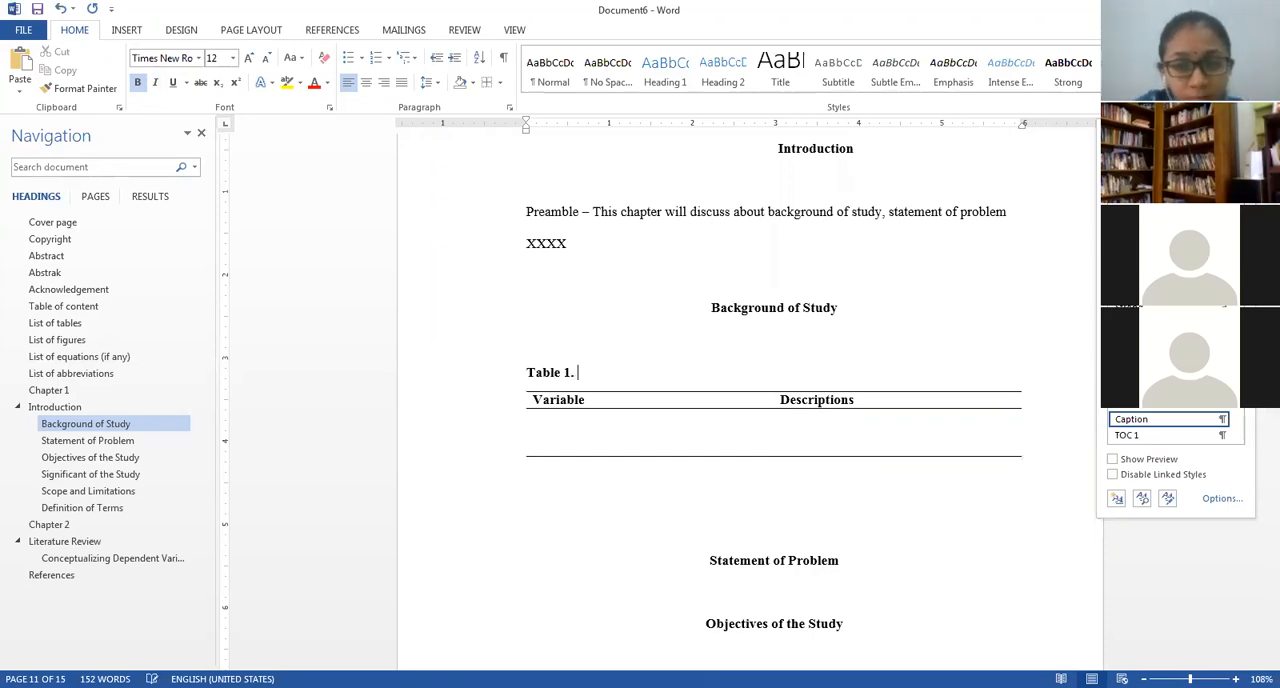
text( Variable Desa)
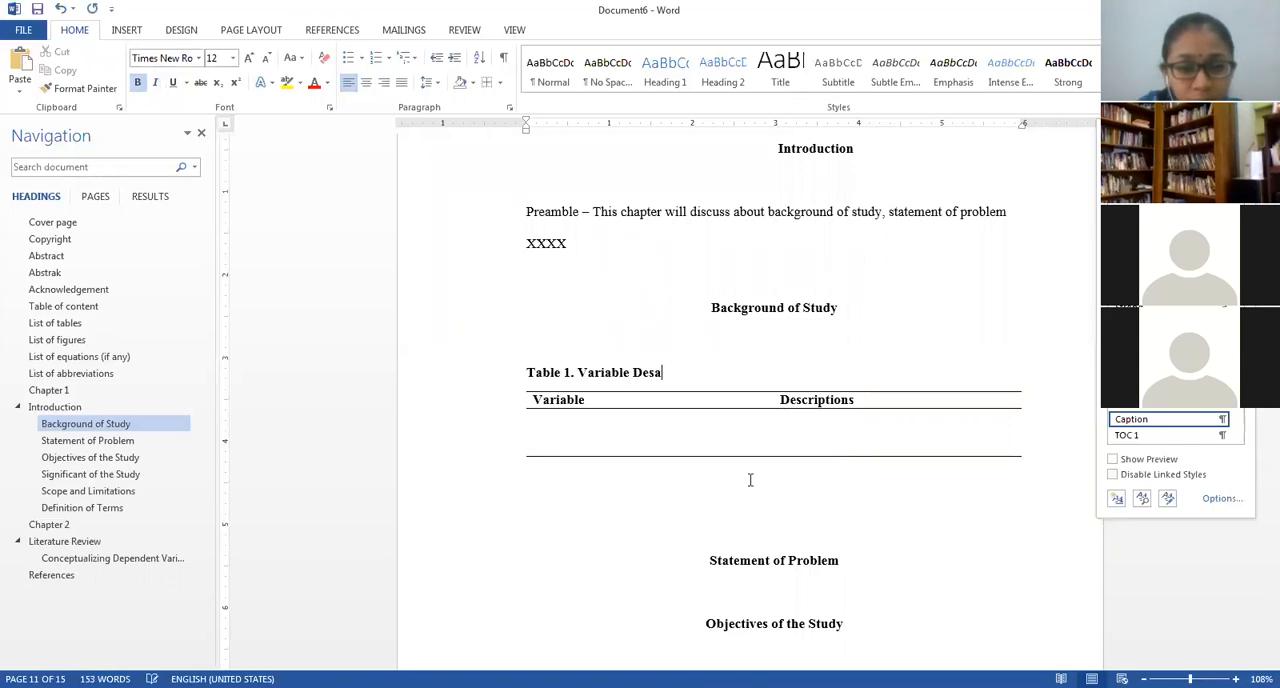
text(criptions)
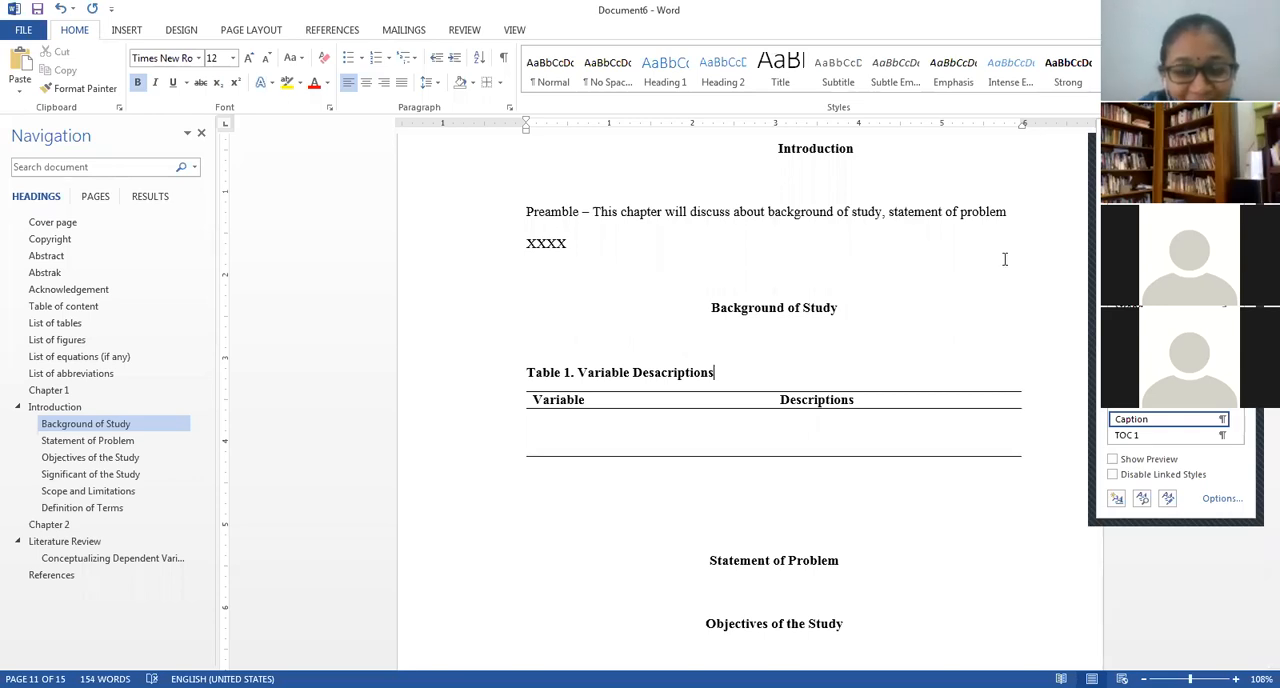
key(Left)
key(Left)
key(Left)
key(Left)
key(Left)
key(Left)
key(Left)
key(Left)
key(Left)
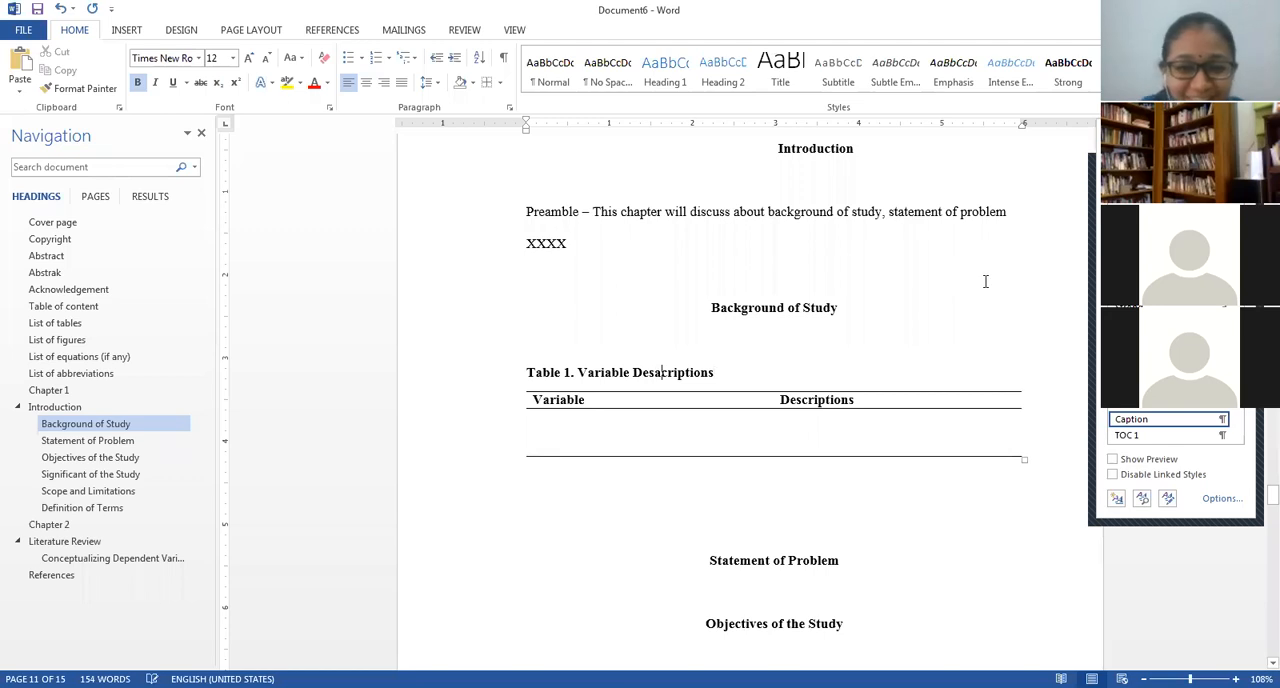
key(BackSpace)
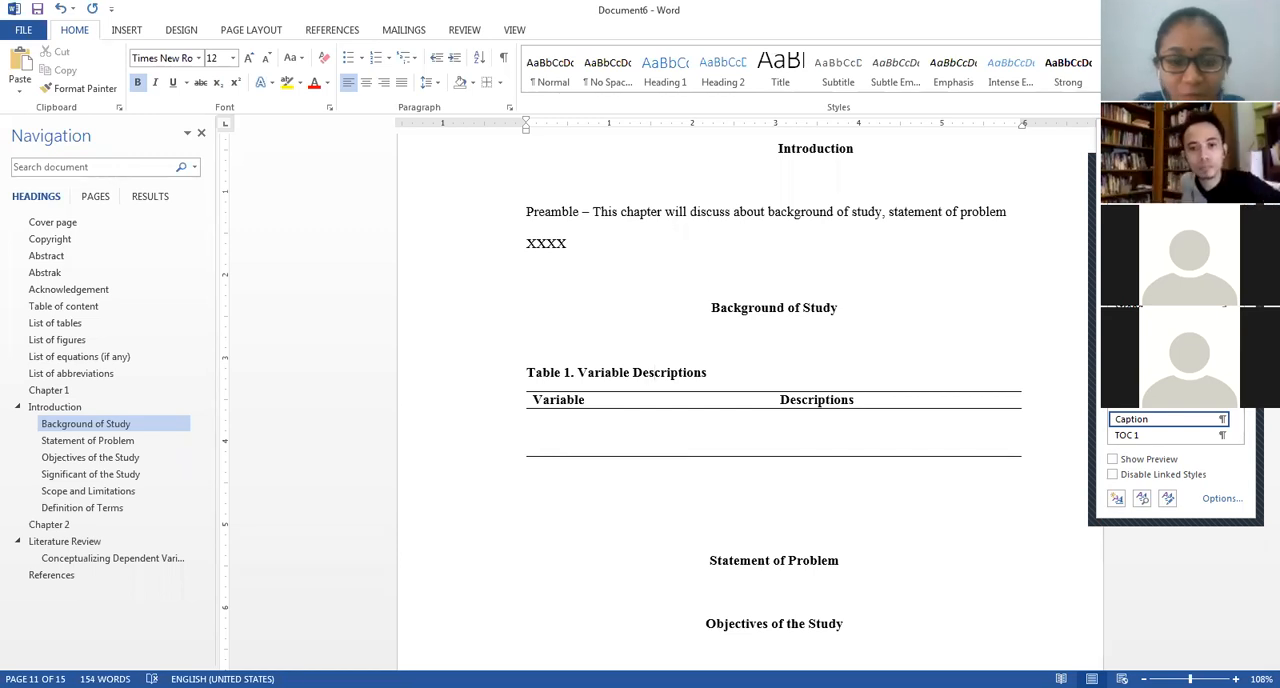
Center the "Table 1. Variable Descriptions" caption above its table.
click(566, 372)
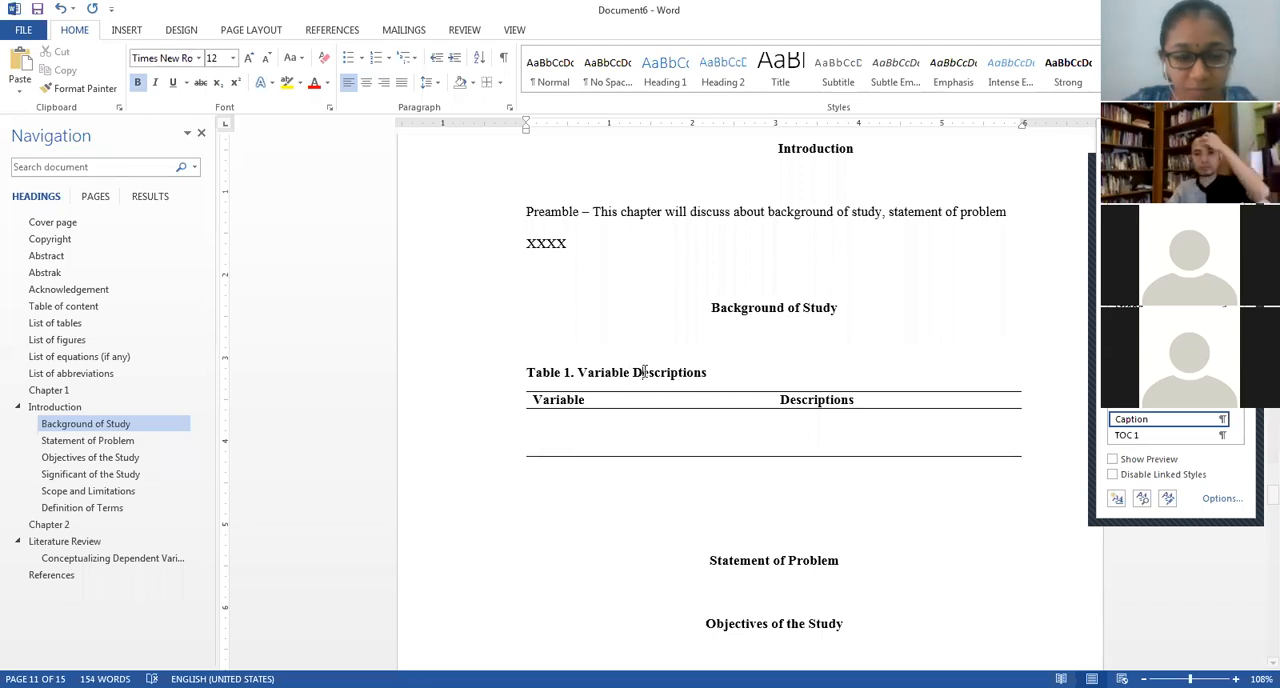
click(643, 372)
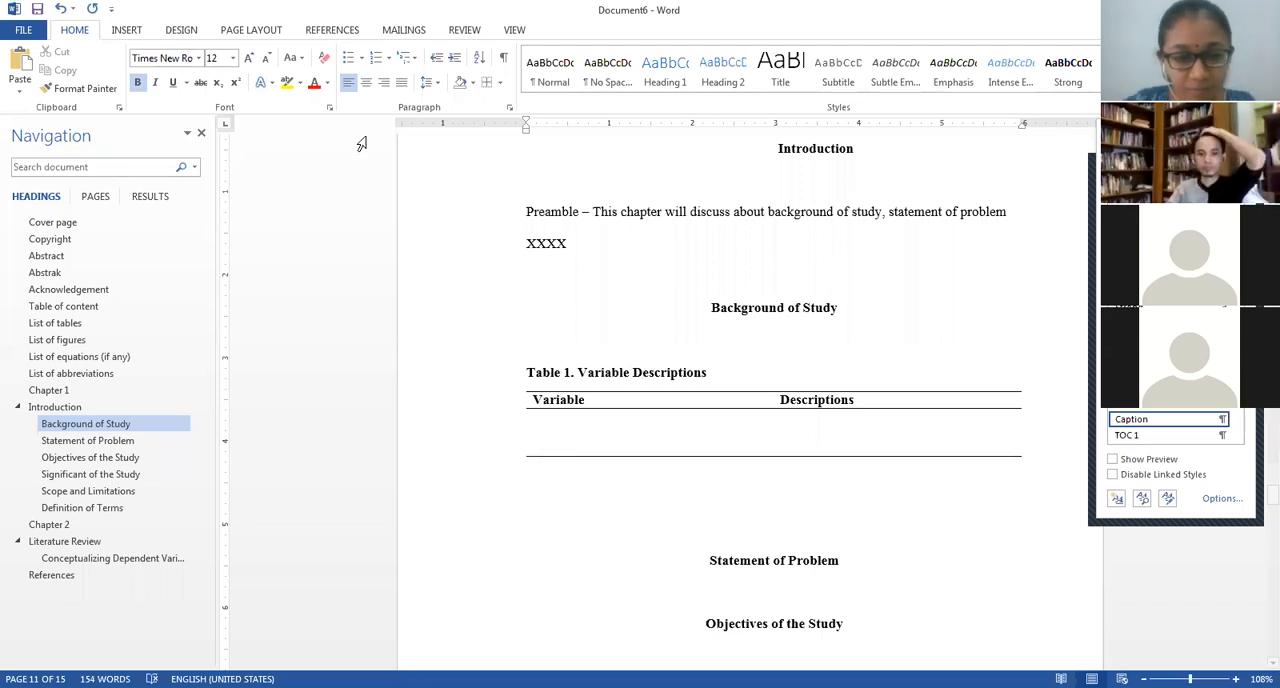
click(365, 85)
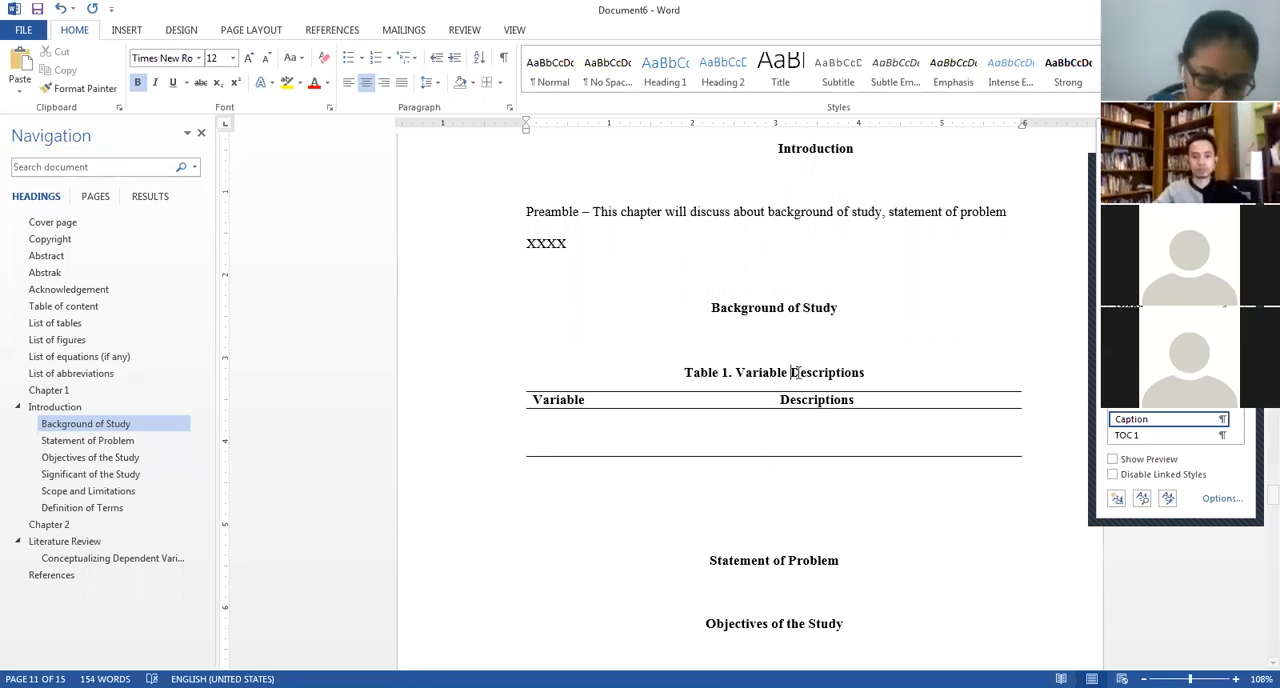
Copy the whole Variable/Descriptions table and paste it under the "Statement of Problem" heading.
scroll(800, 375, down, 3)
click(760, 429)
drag(838, 323, 749, 218)
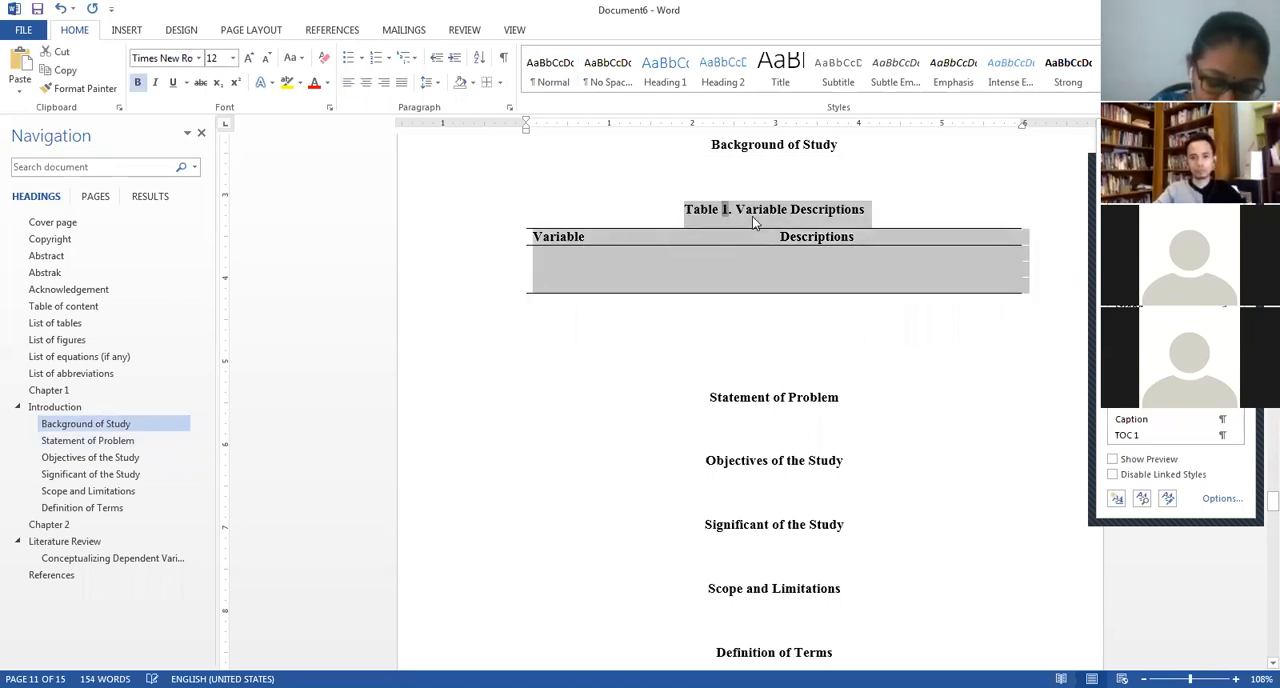
click(752, 216)
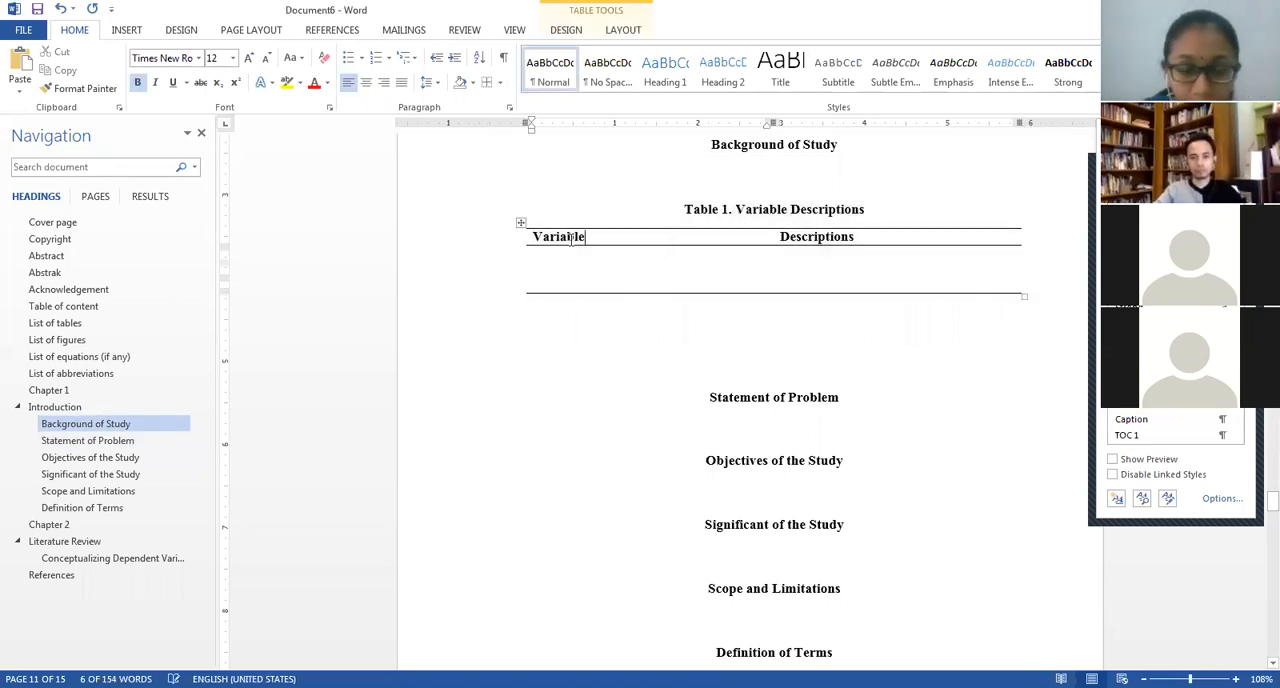
click(520, 222)
key(ctrl+c)
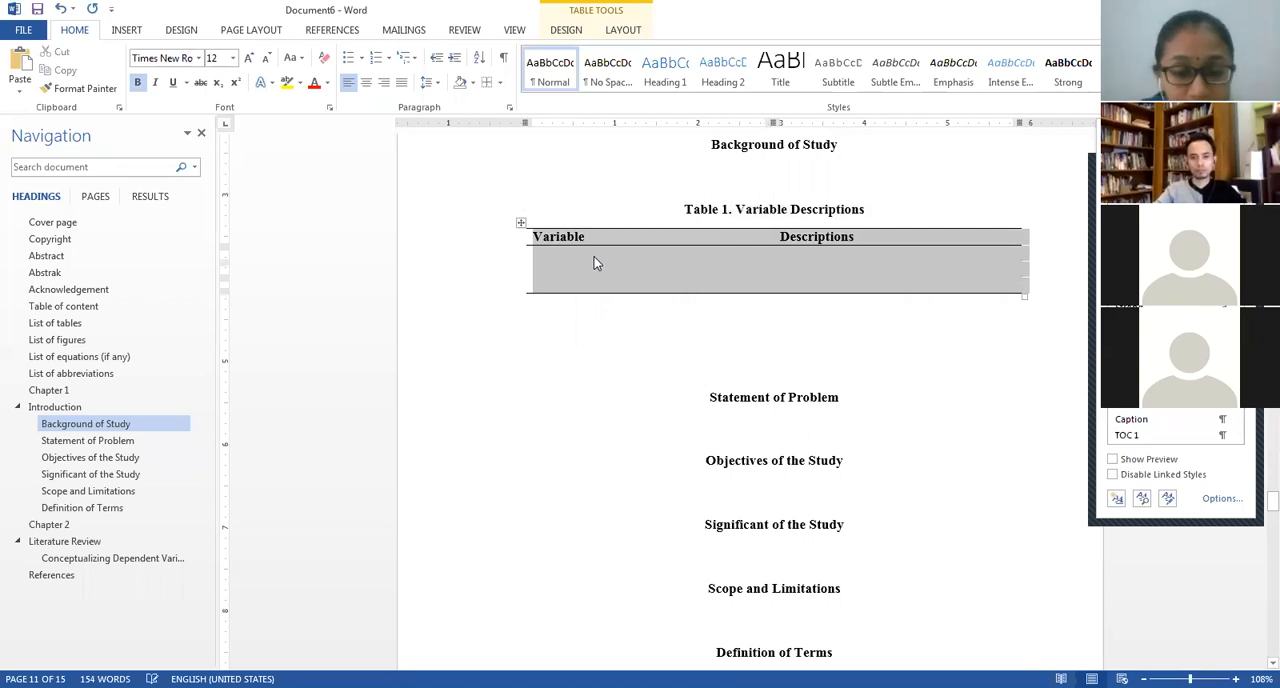
click(643, 428)
key(ctrl+v)
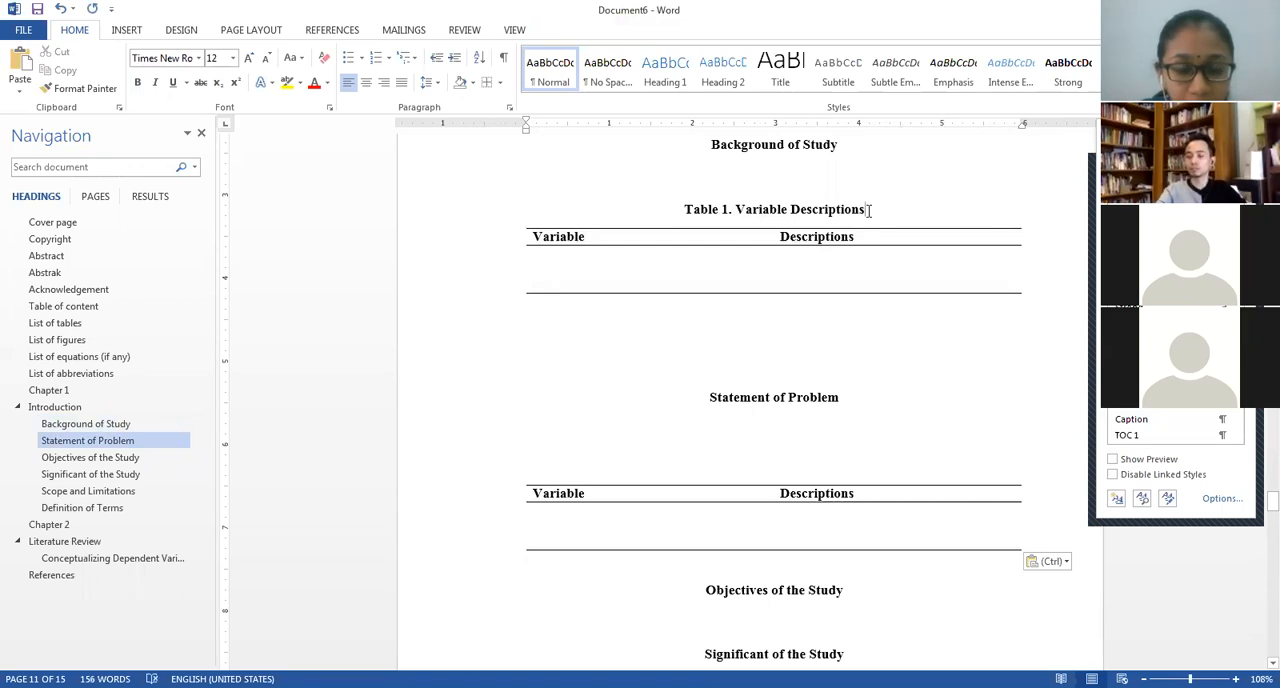
Copy the "Table 1. Variable Descriptions" caption directly above the table under "Statement of Problem", removing the extra blank line.
drag(863, 208, 685, 212)
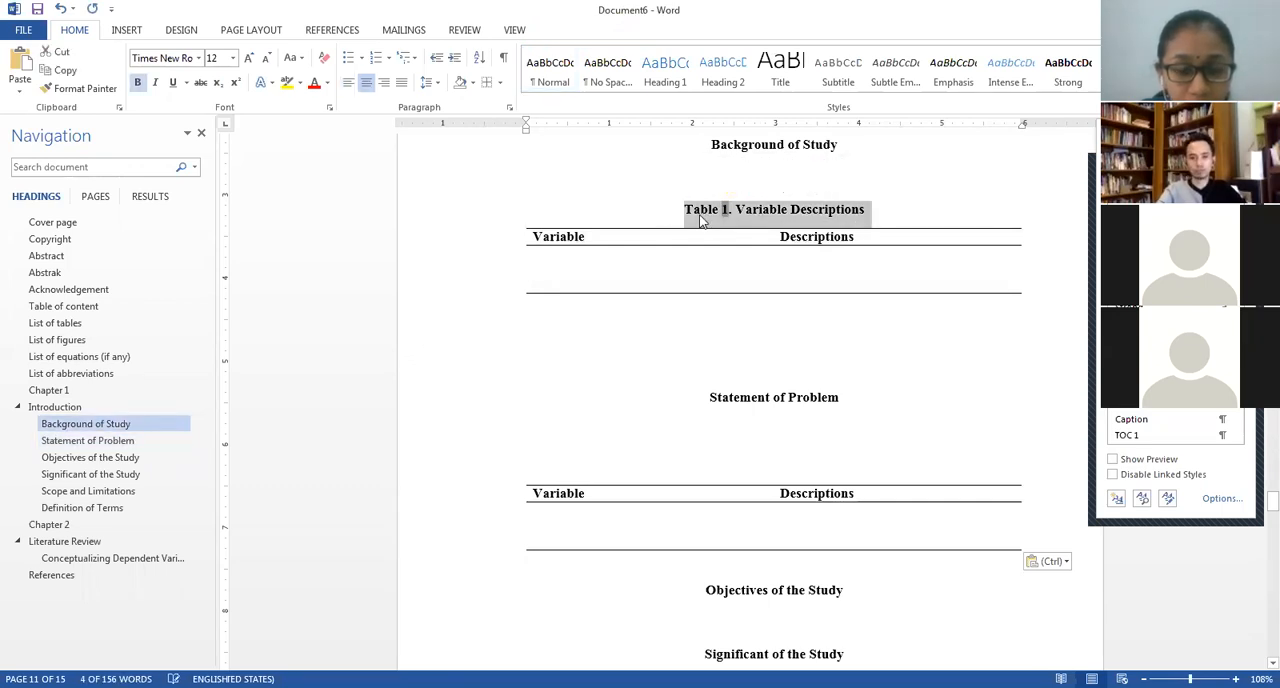
key(ctrl+c)
click(774, 474)
key(ctrl+v)
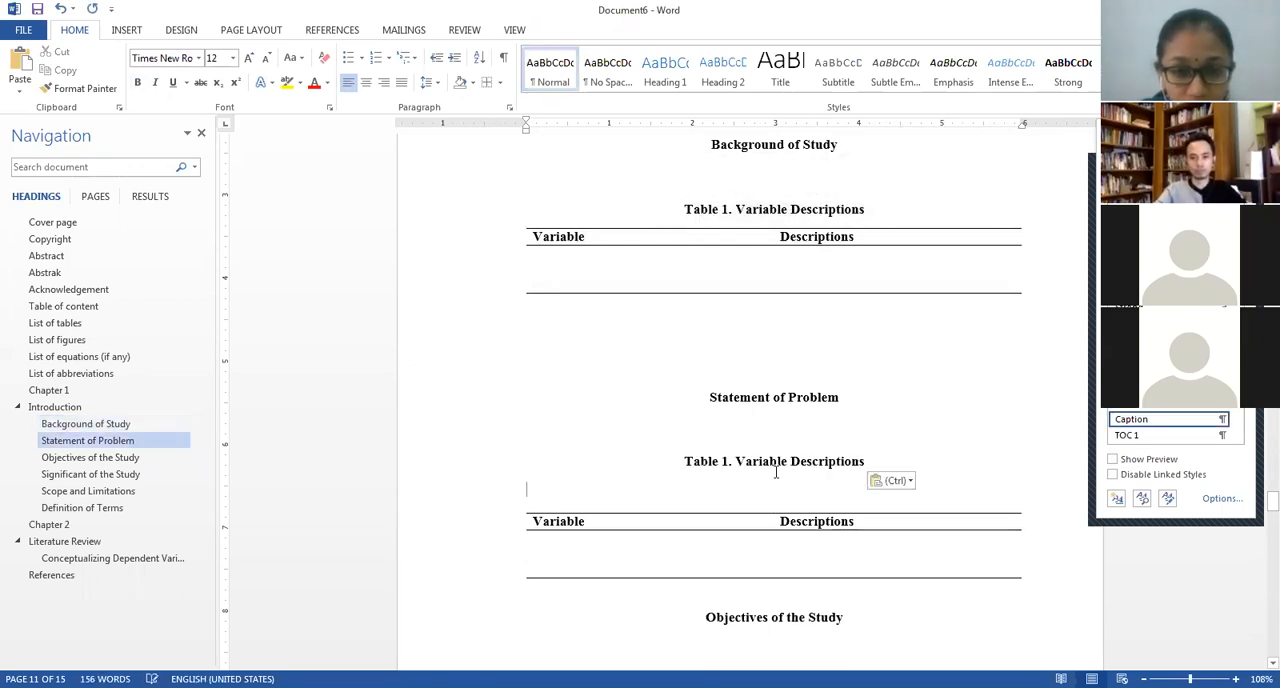
key(BackSpace)
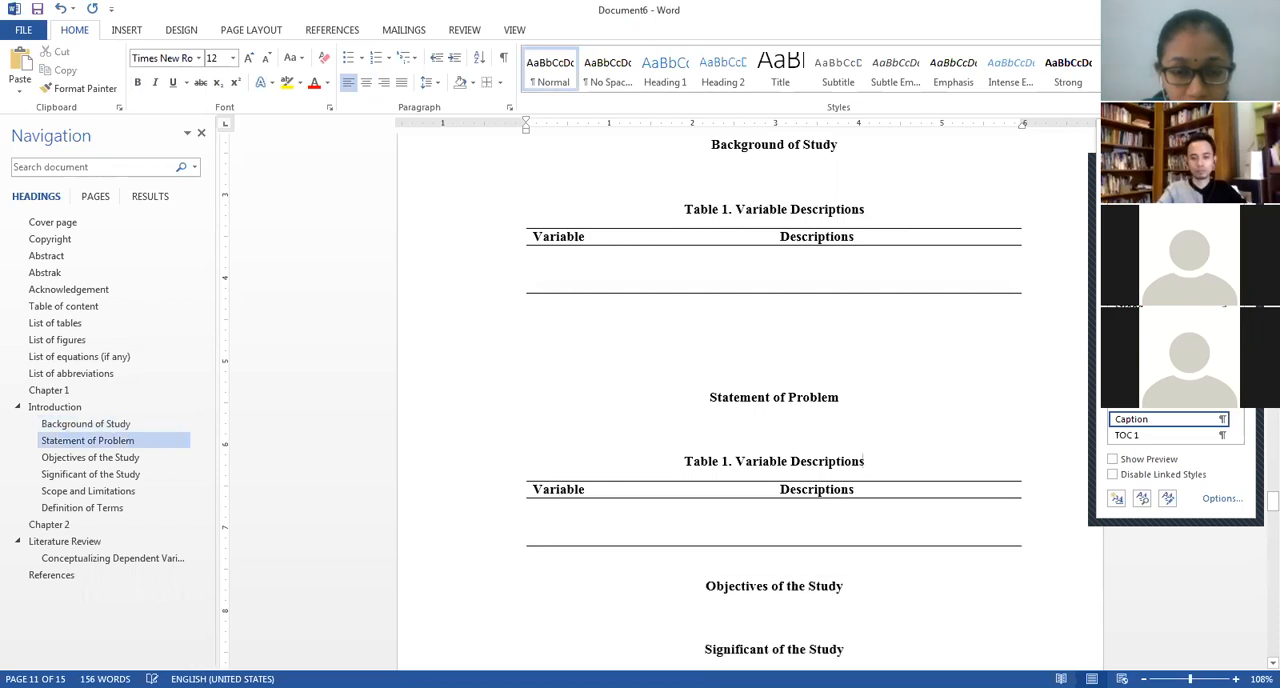
Update the number field in the copied caption and replace its title with "XXXXX".
right_click(725, 461)
click(755, 553)
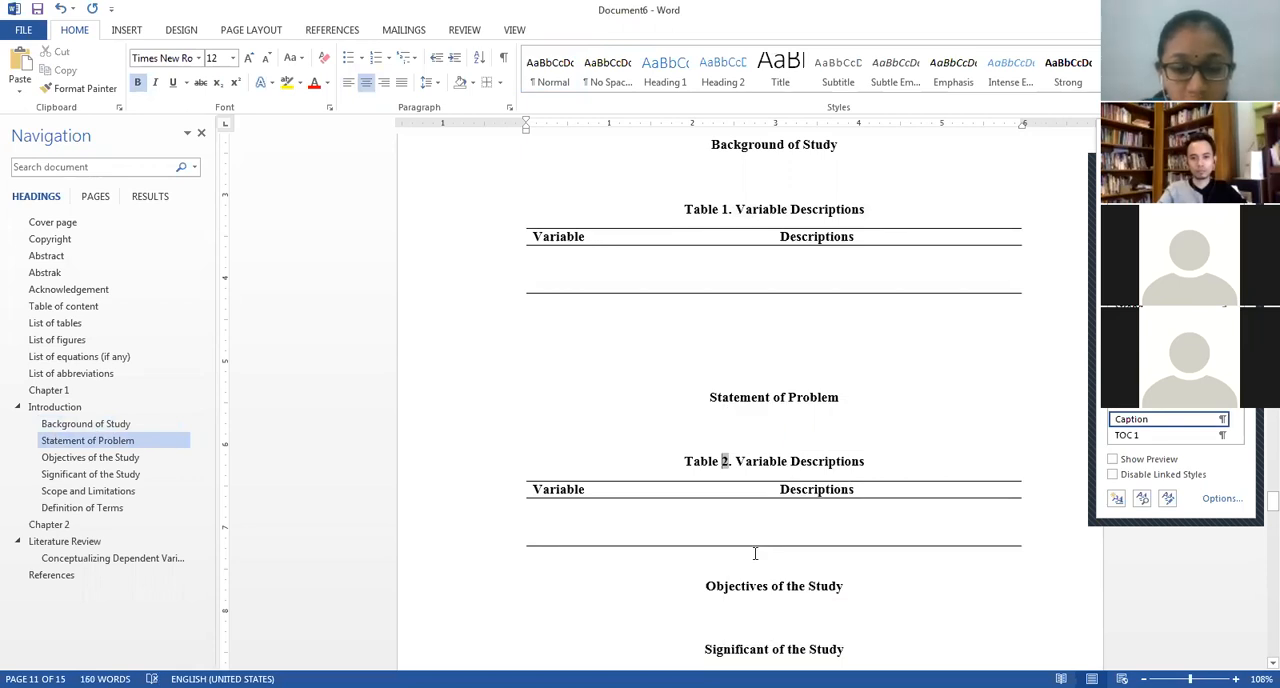
drag(878, 464, 758, 461)
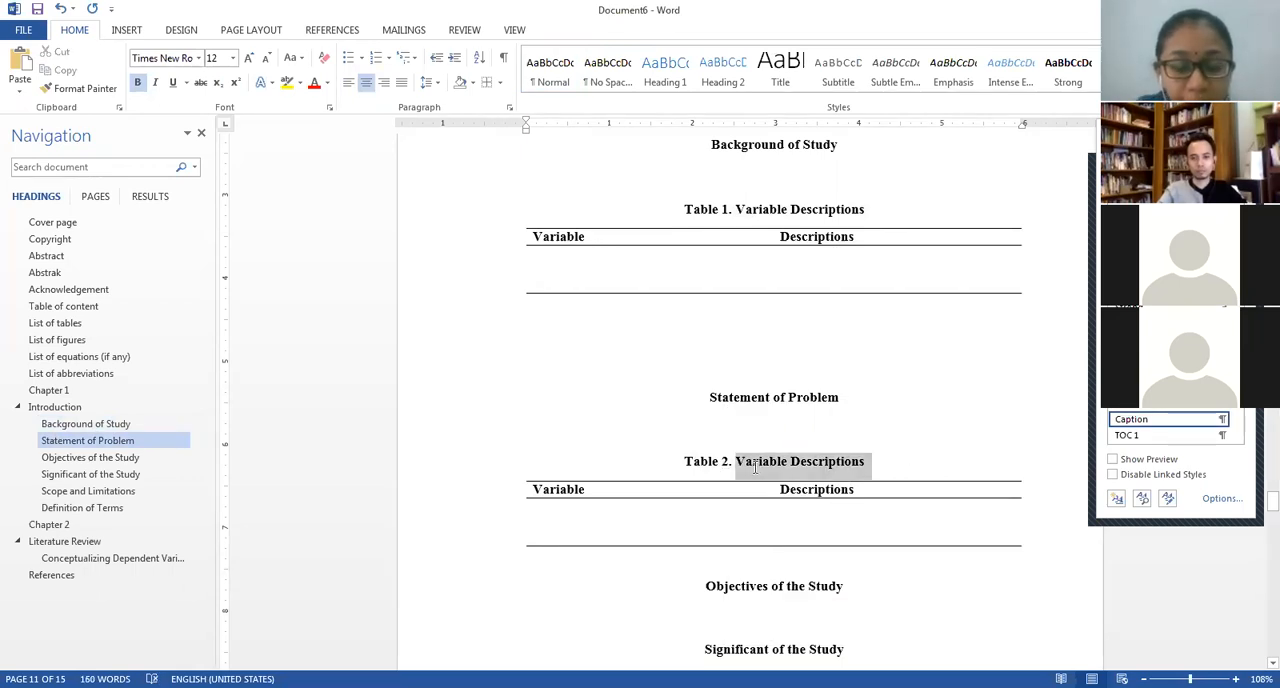
text(XXXXX)
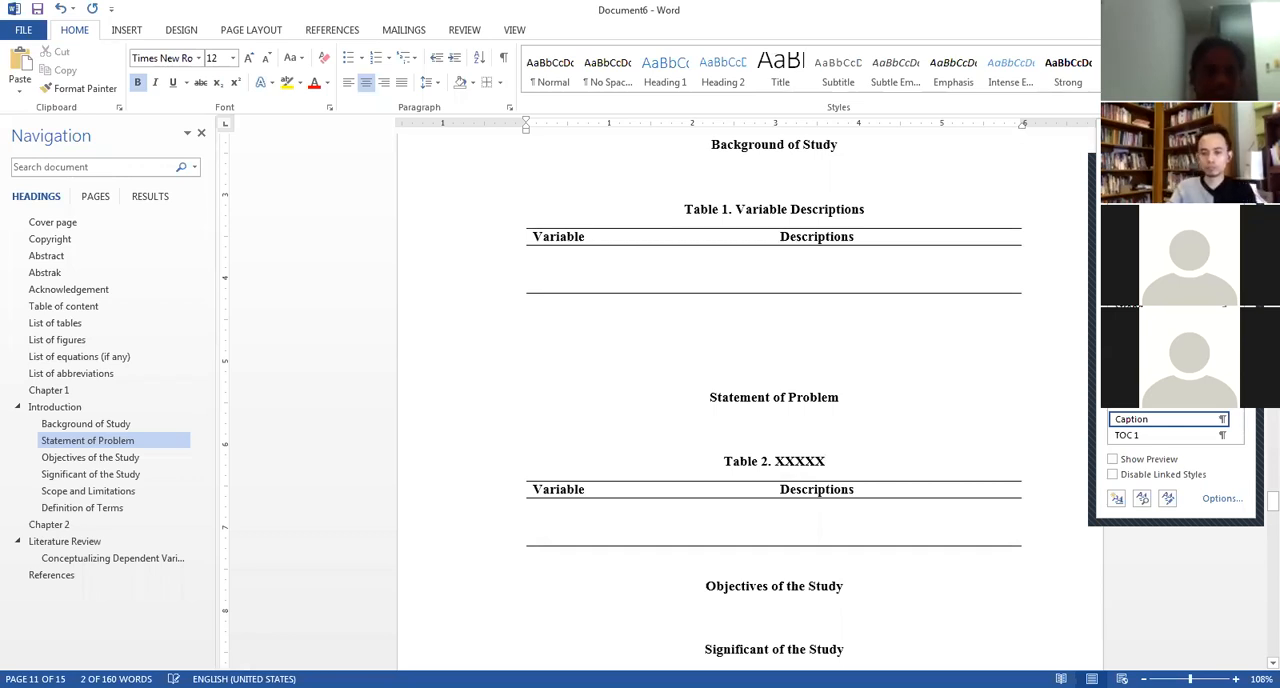
click(763, 460)
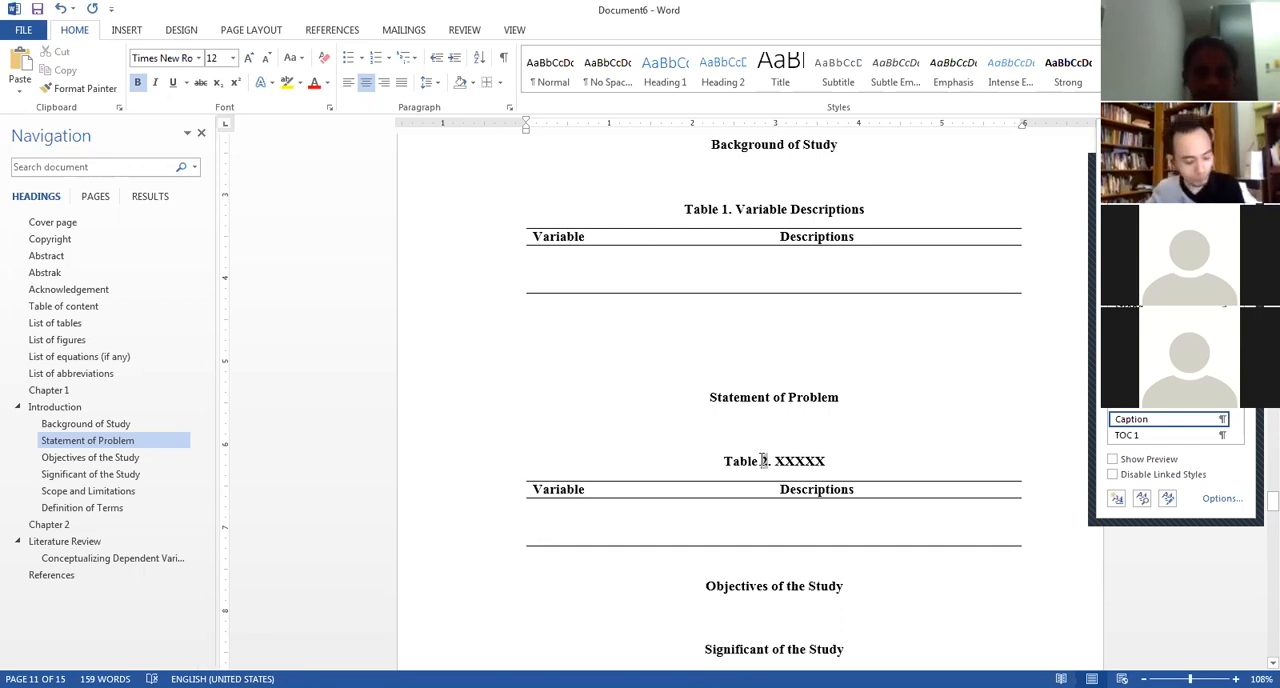
right_click(763, 460)
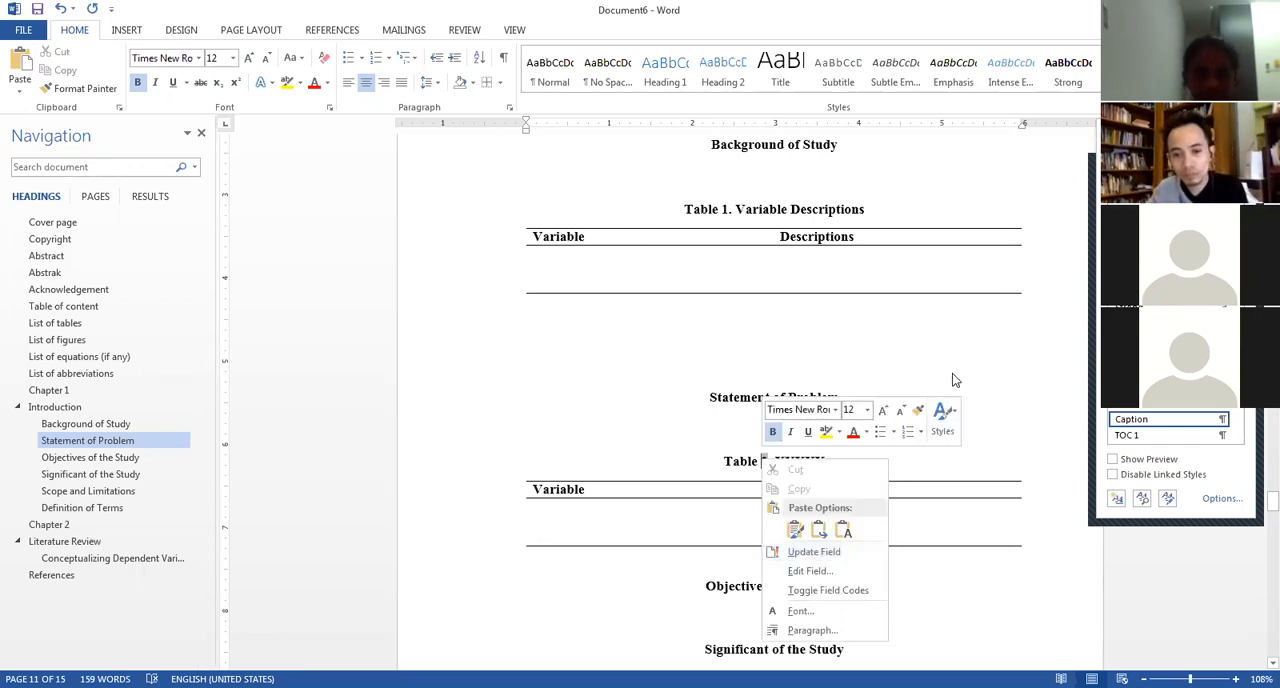
key(Escape)
Make the "List of tables" heading bold and centered.
scroll(857, 561, down, 3)
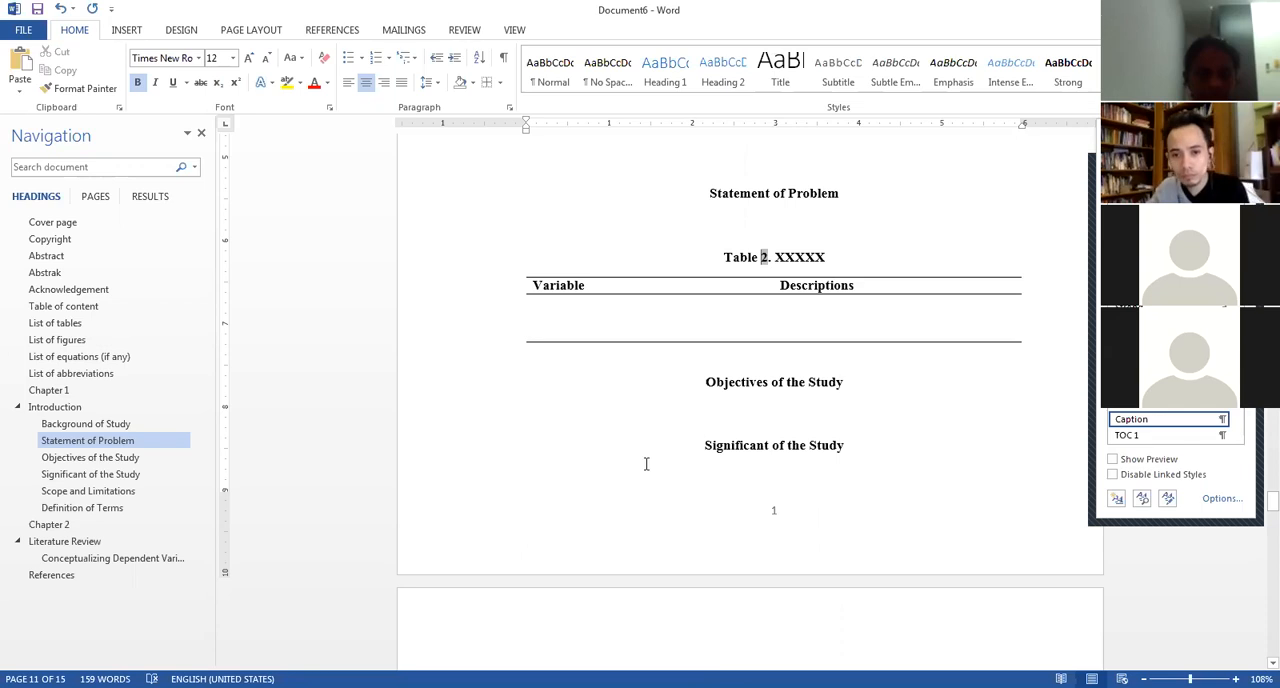
click(57, 326)
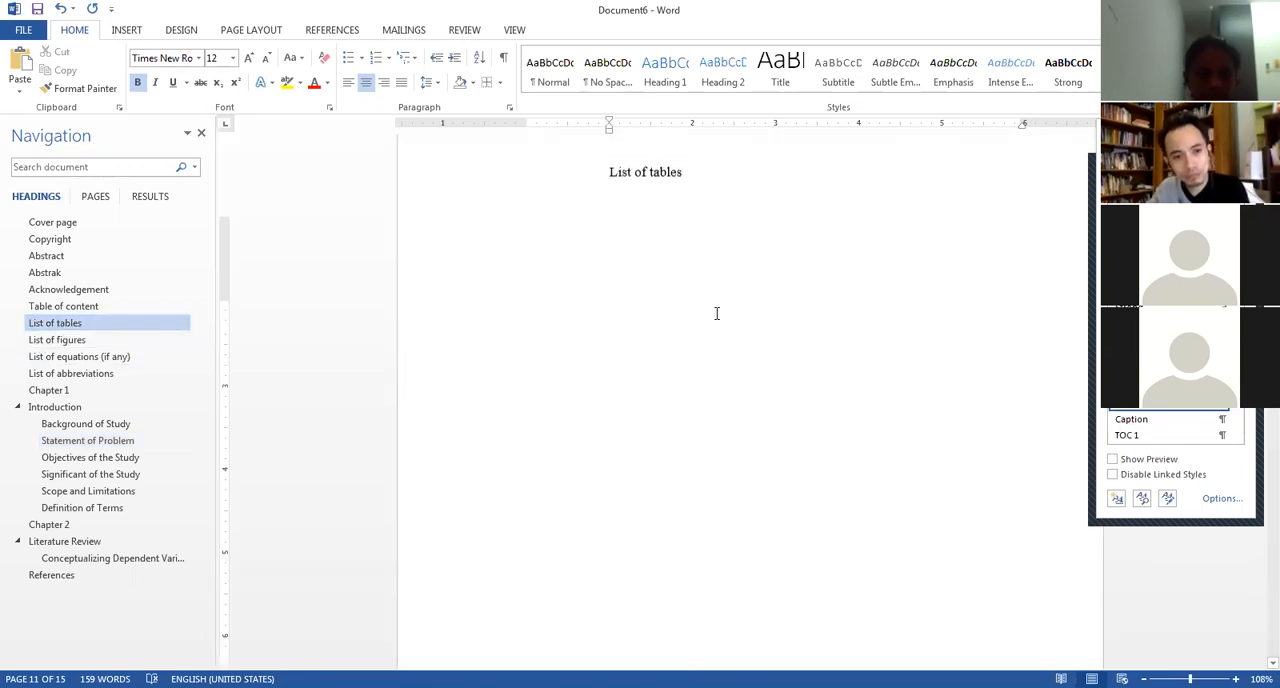
drag(700, 309, 606, 312)
key(ctrl+b)
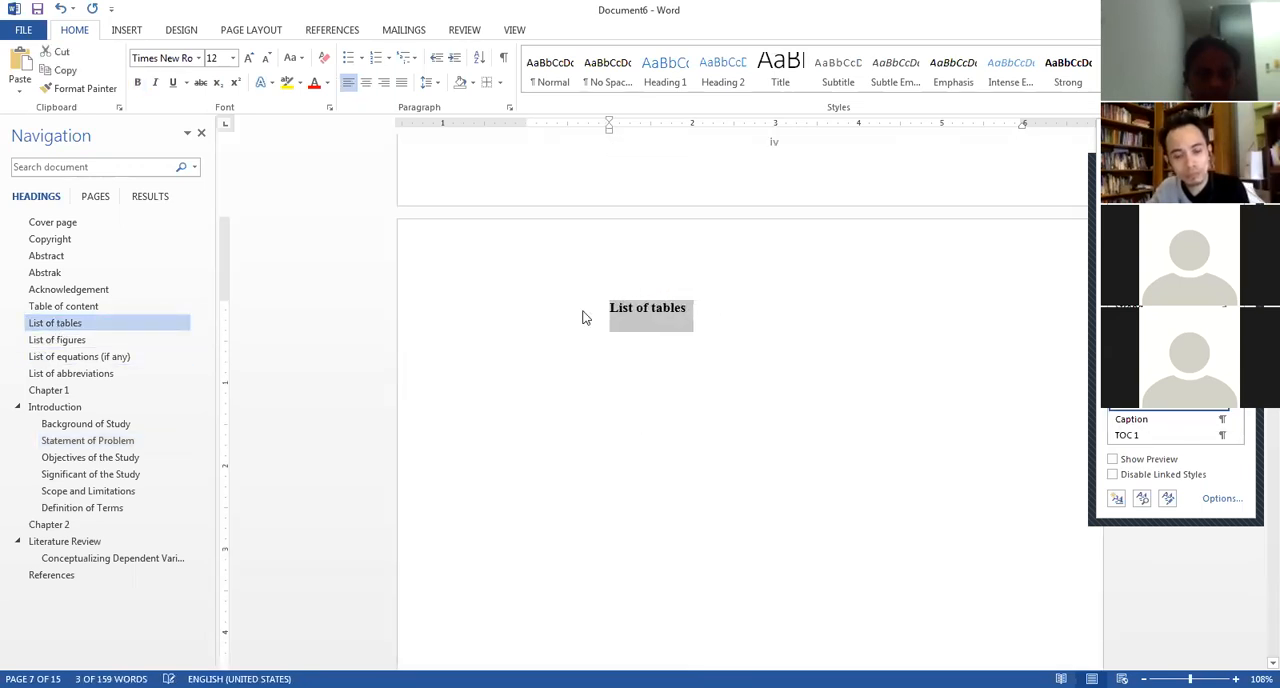
click(663, 311)
click(367, 83)
Add a right-aligned "Page No." line beneath the "List of tables" heading, followed by a left-aligned blank line.
click(684, 386)
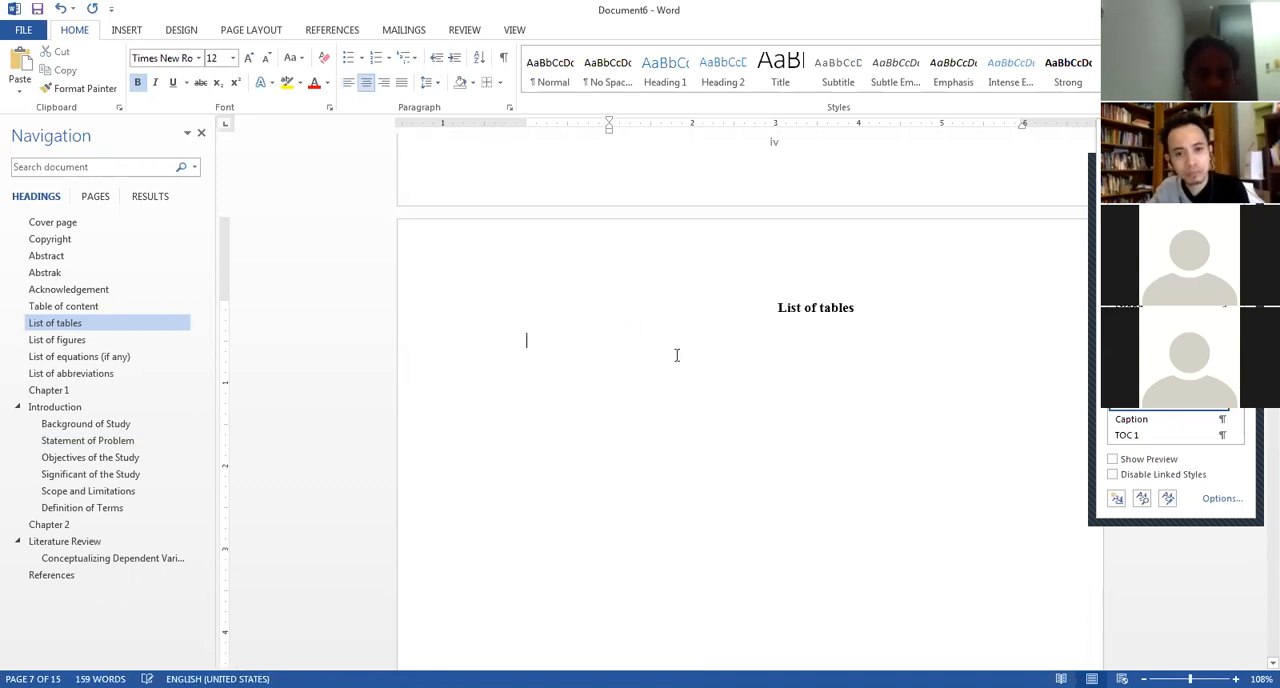
click(385, 83)
text(Page No.)
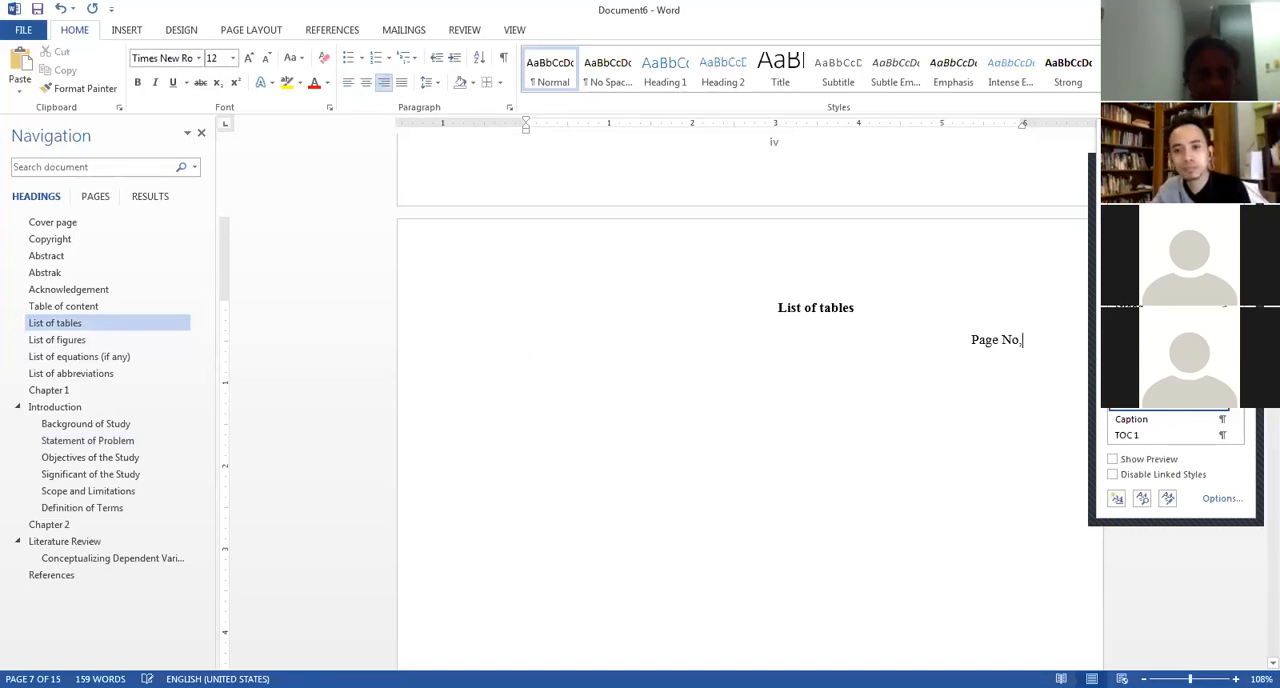
key(BackSpace)
text(.)
key(Return)
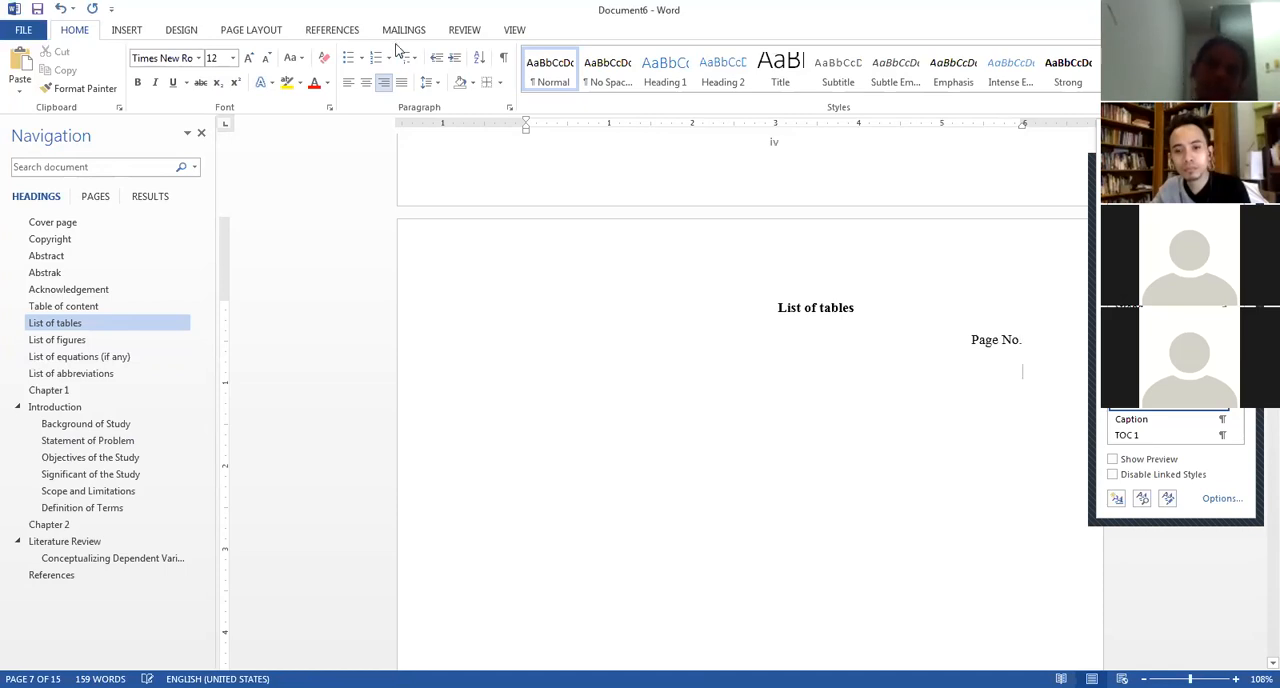
key(ctrl+e)
key(ctrl+l)
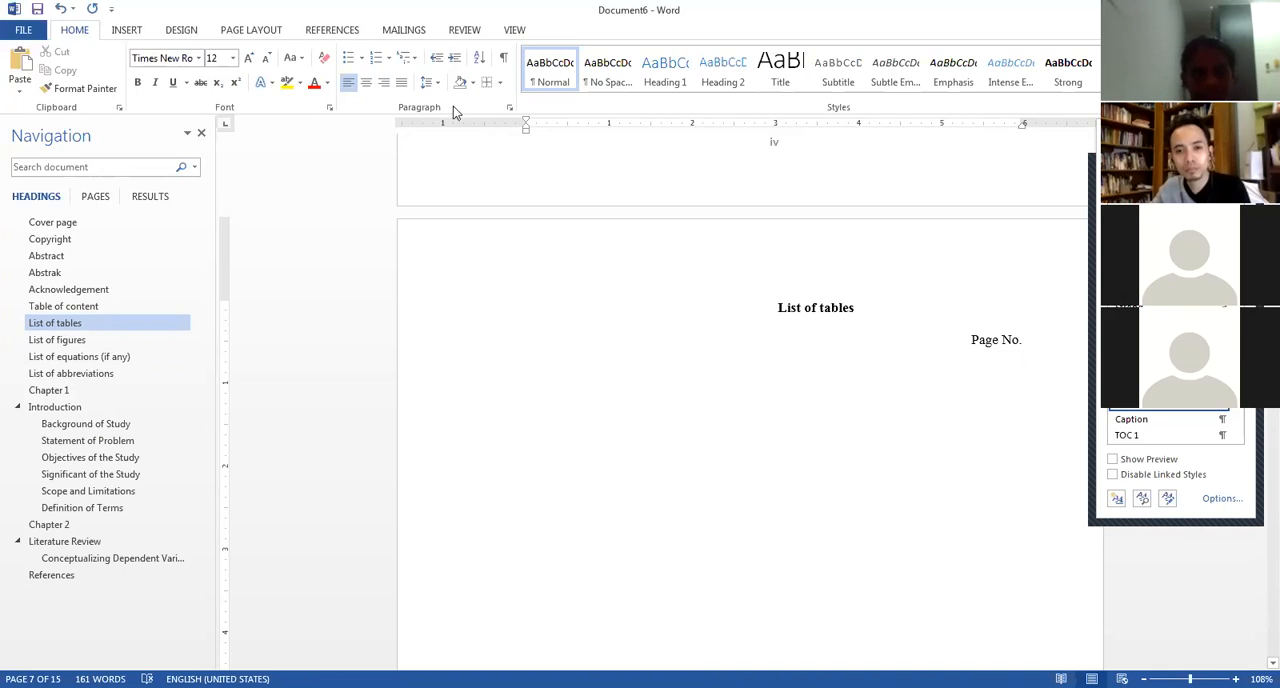
Insert a table of figures below "Page No." with the tab leader set to (none) and Table as the caption label.
click(327, 33)
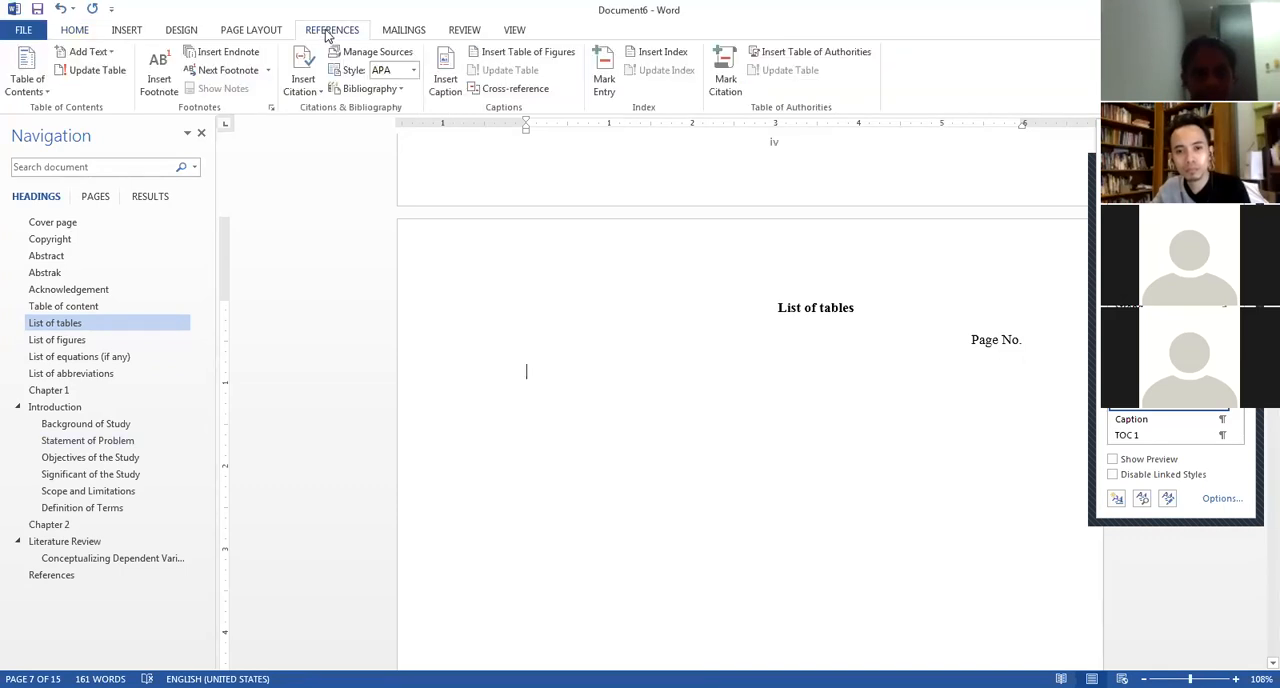
click(500, 57)
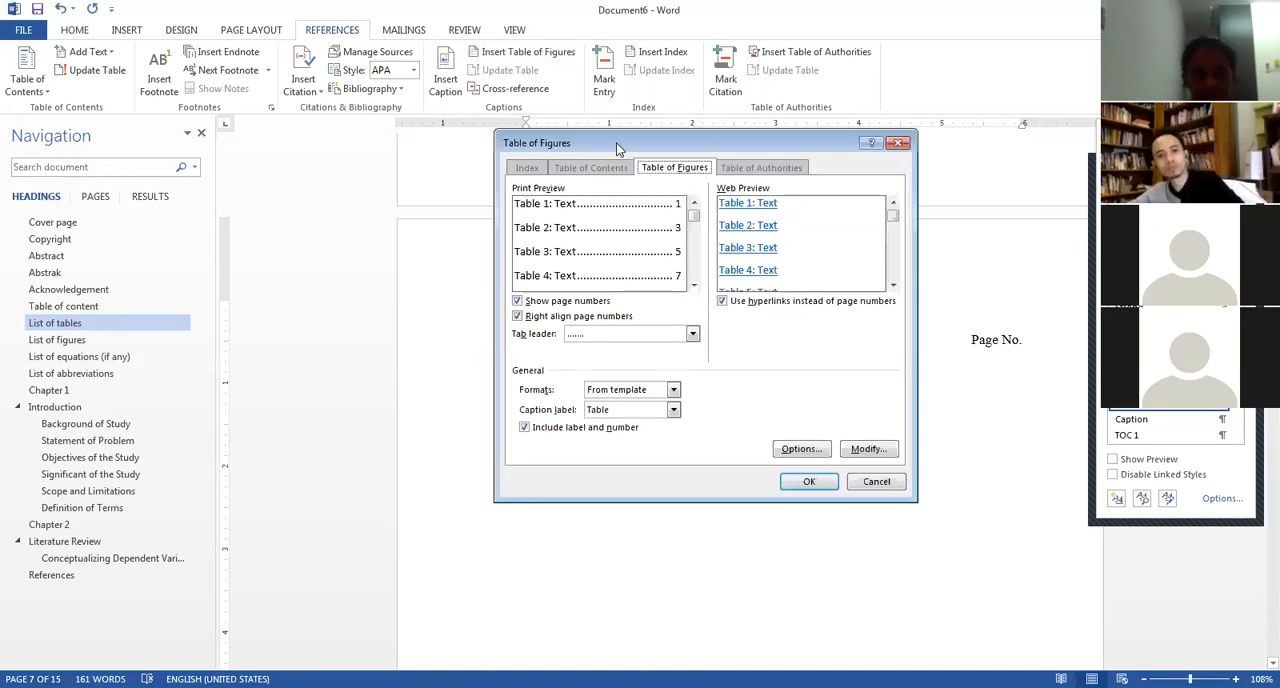
drag(620, 145, 585, 79)
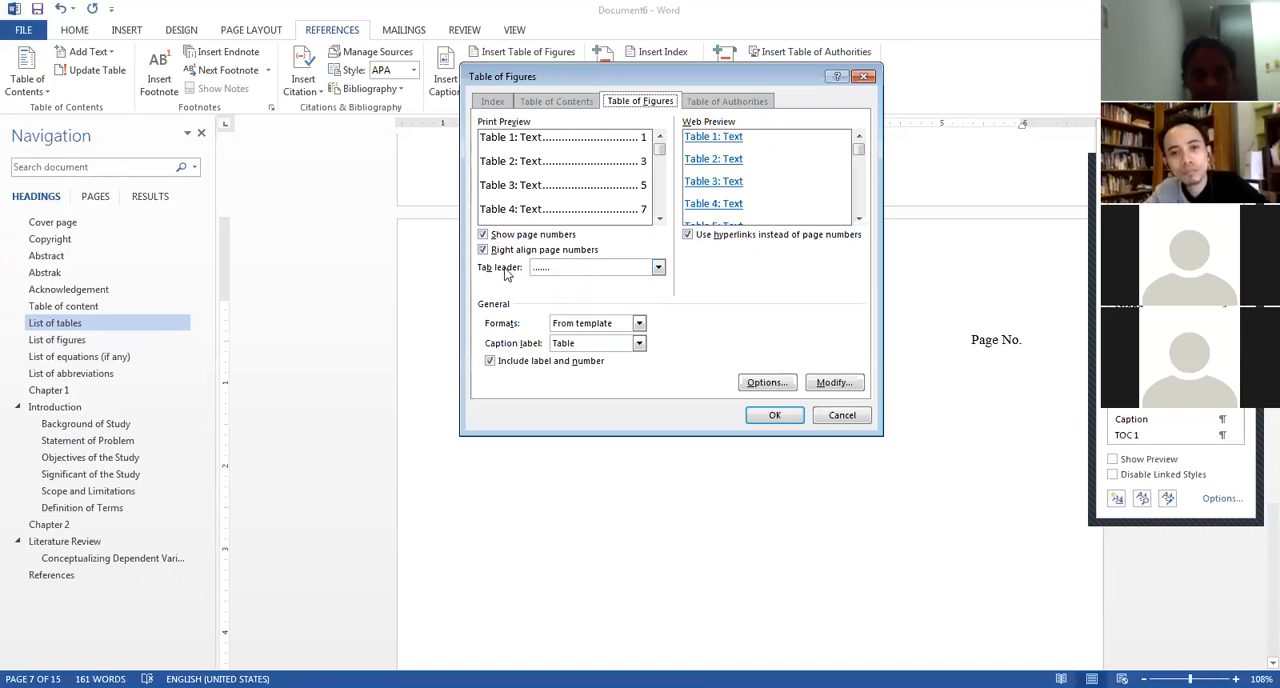
click(586, 266)
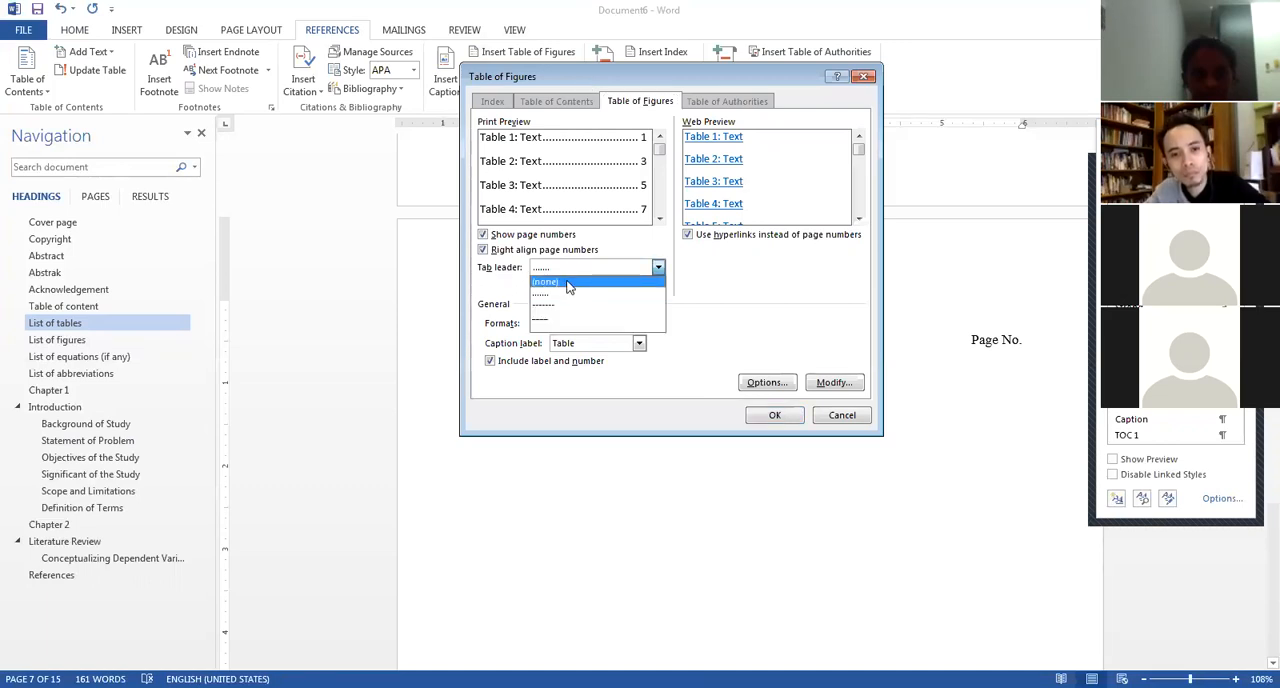
click(566, 281)
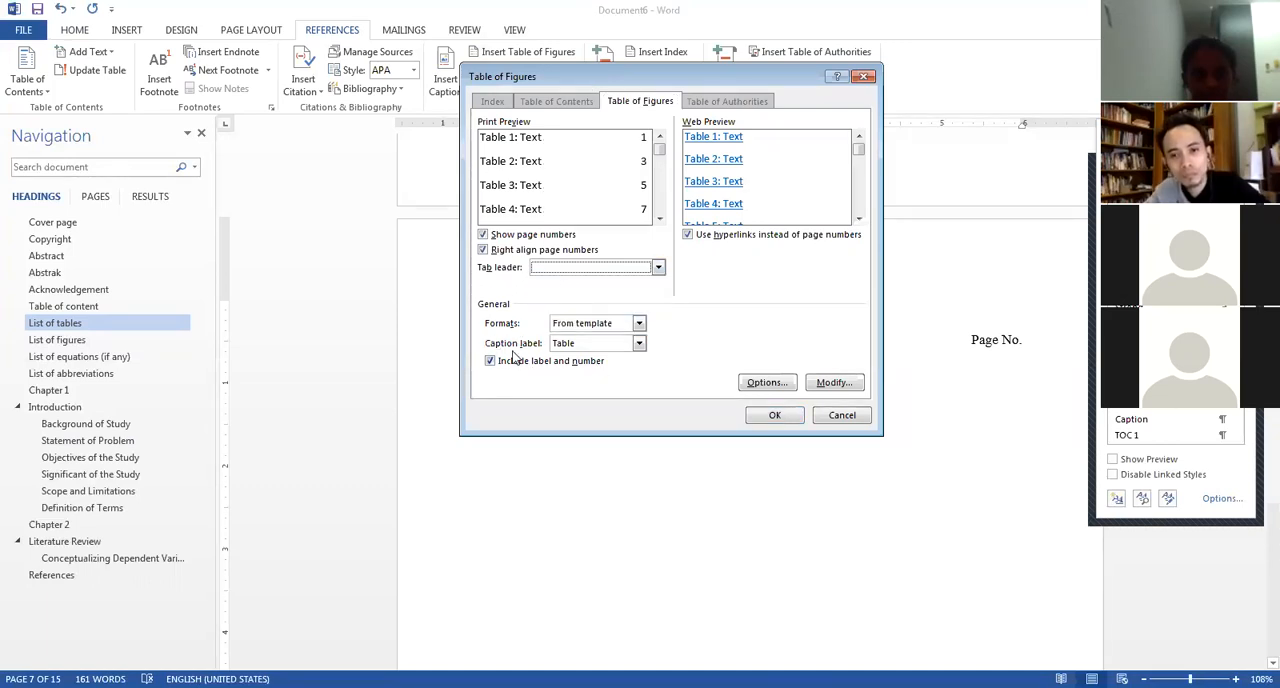
click(576, 347)
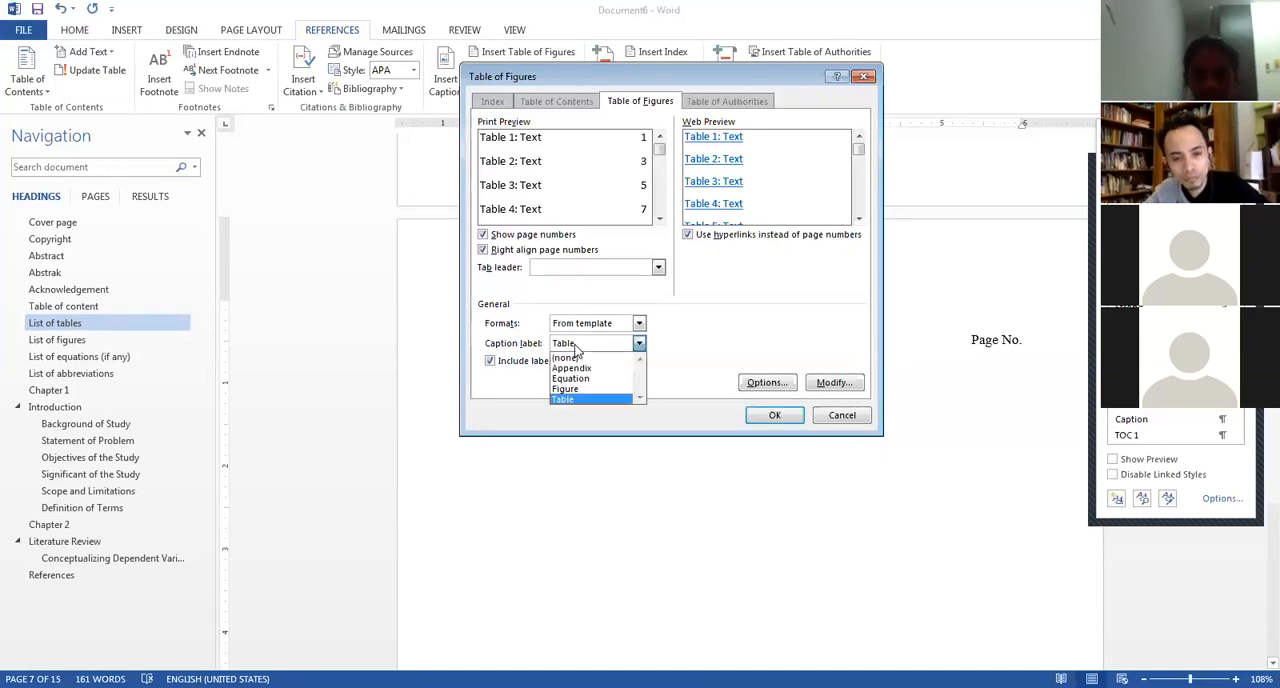
click(586, 402)
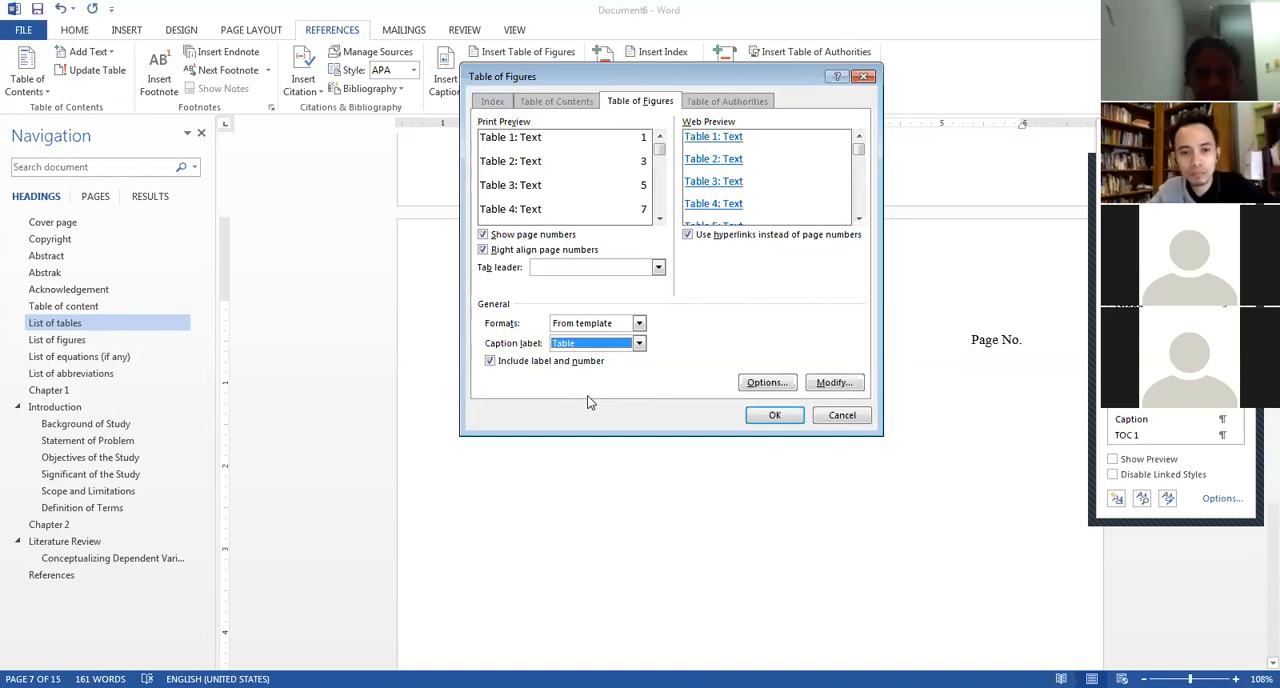
click(620, 349)
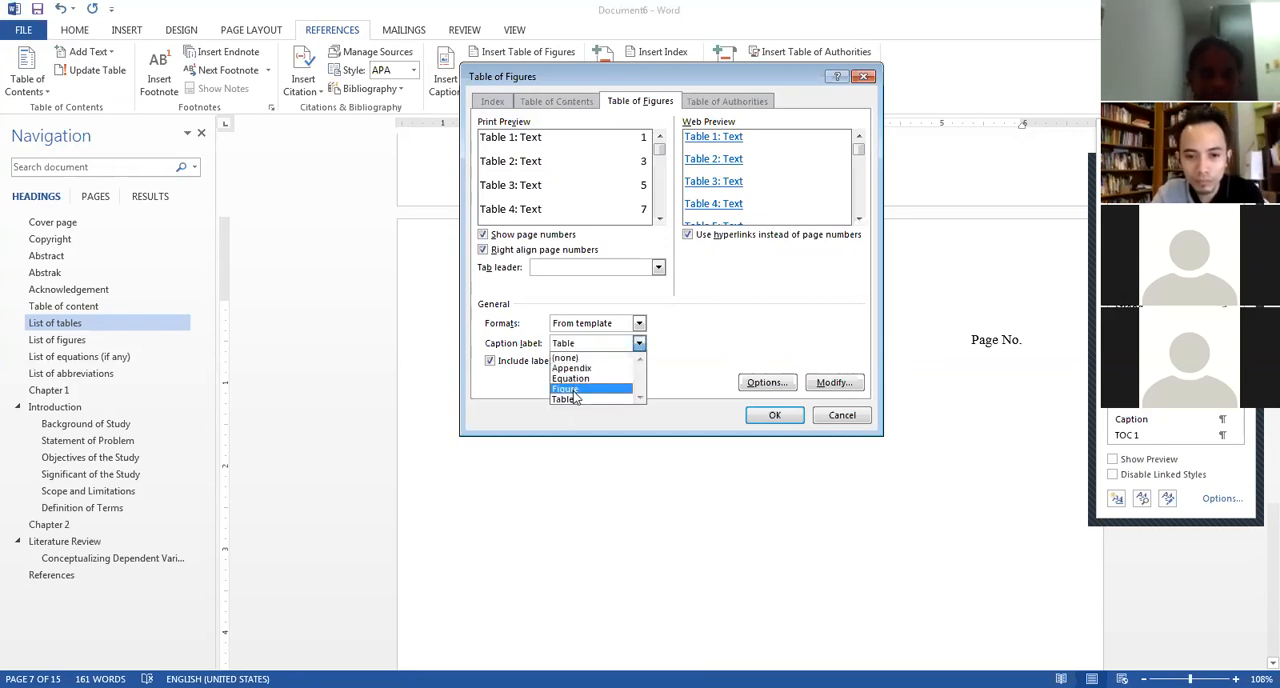
click(574, 400)
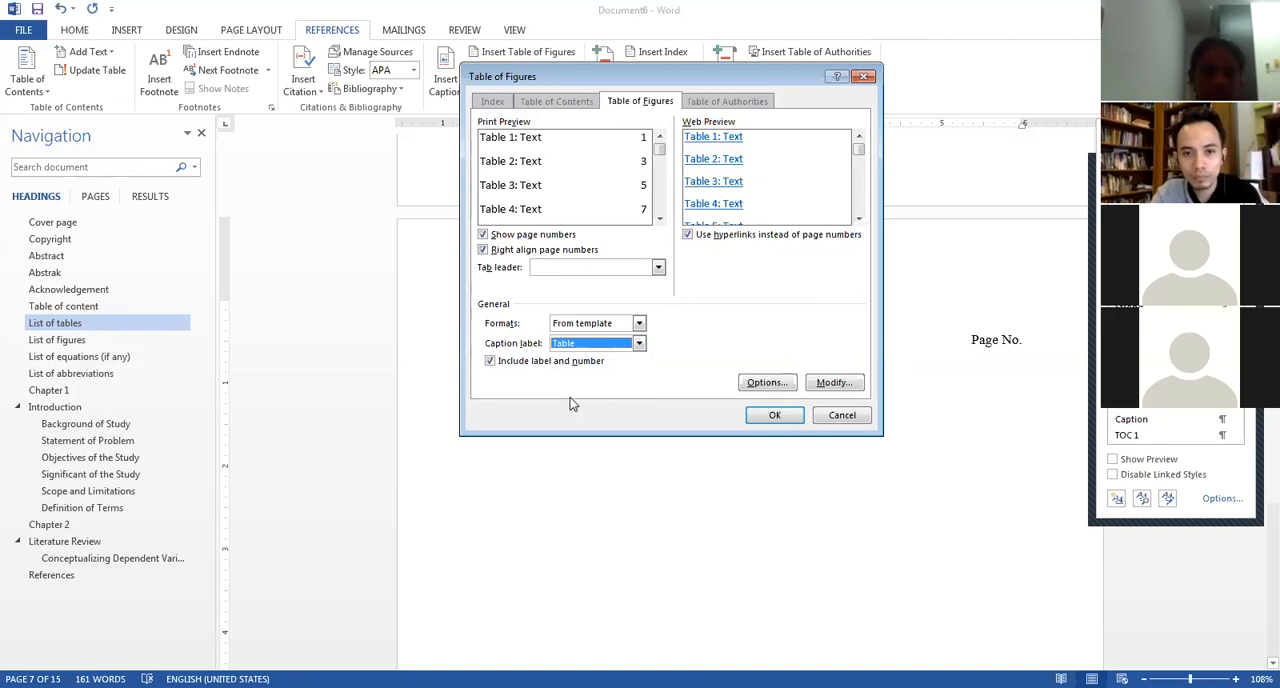
click(775, 417)
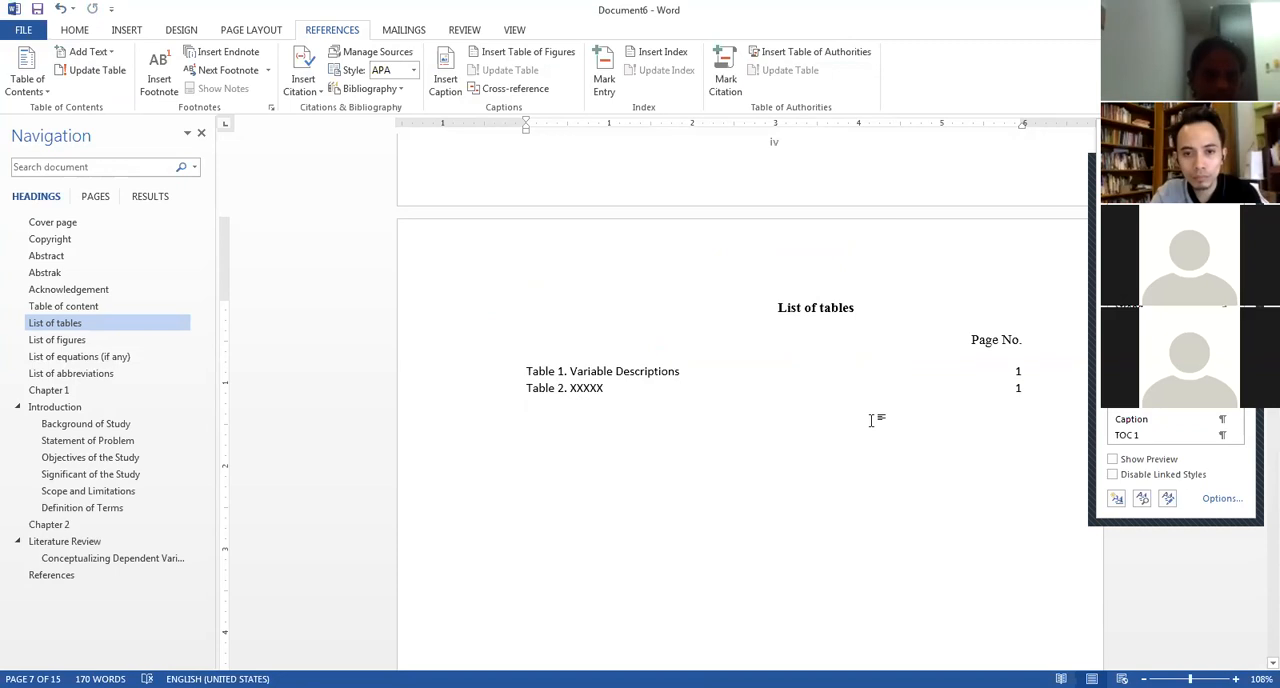
Examine the field options of the inserted list of tables and look through the following pages and chapters.
scroll(871, 420, down, 2)
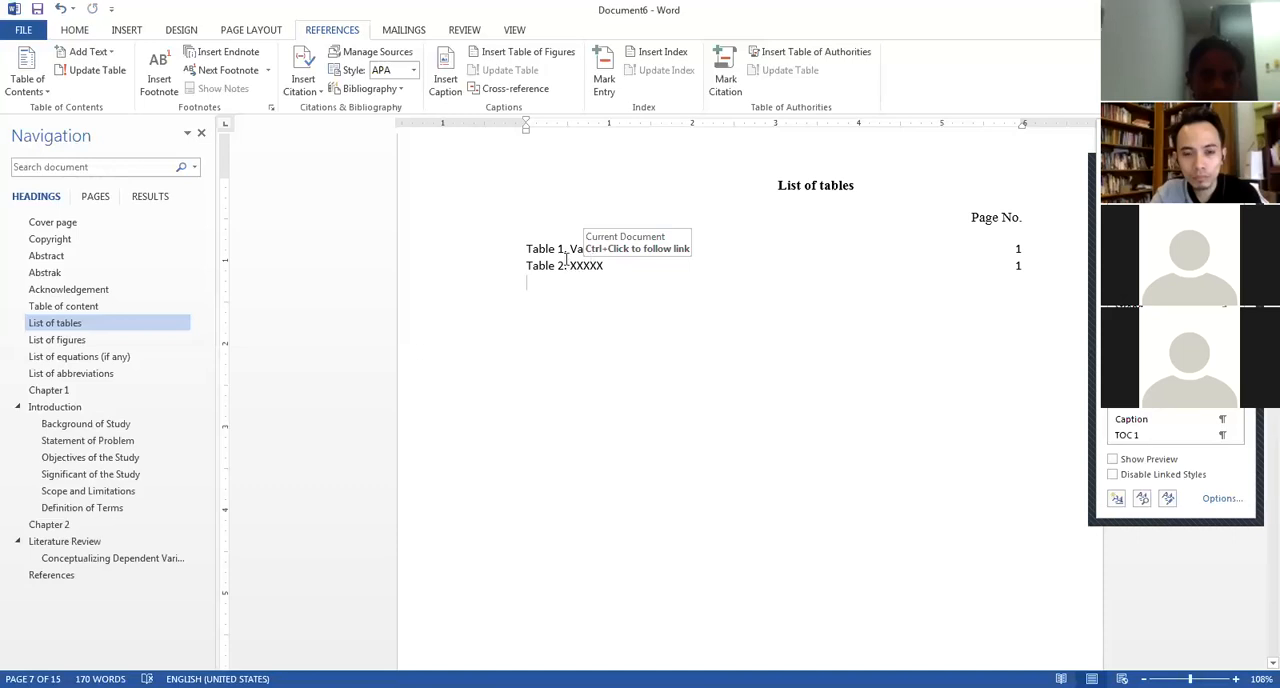
click(566, 262)
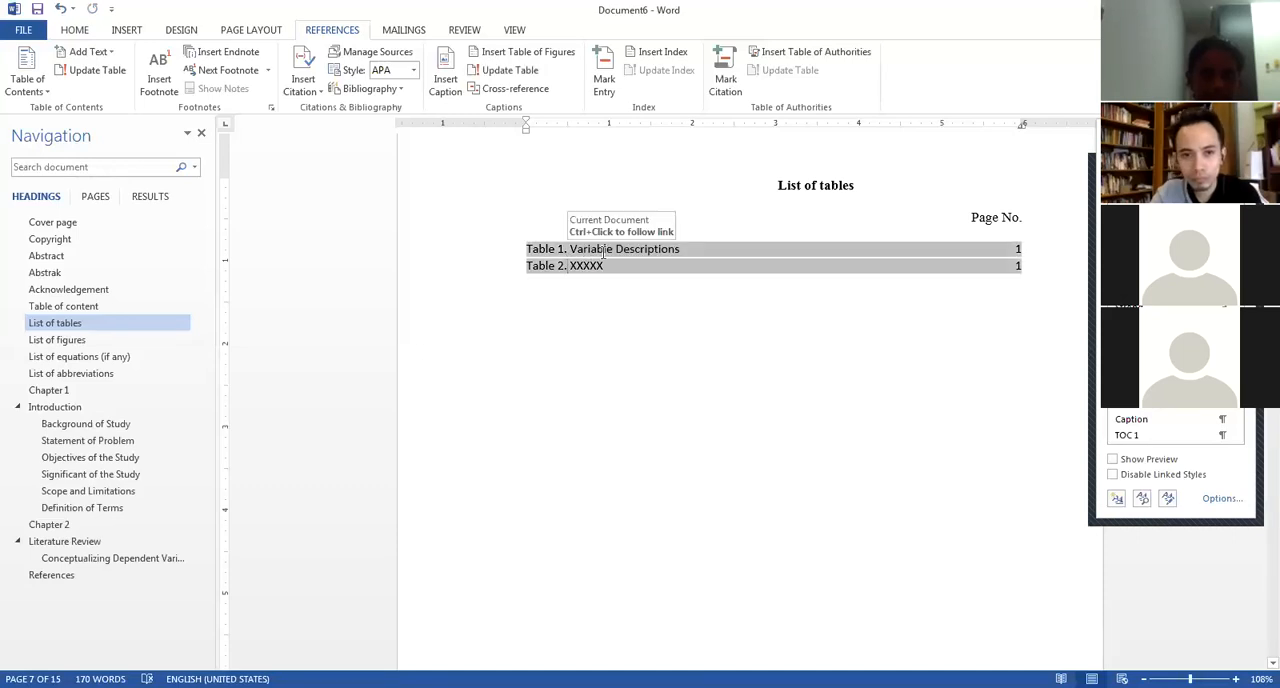
right_click(601, 267)
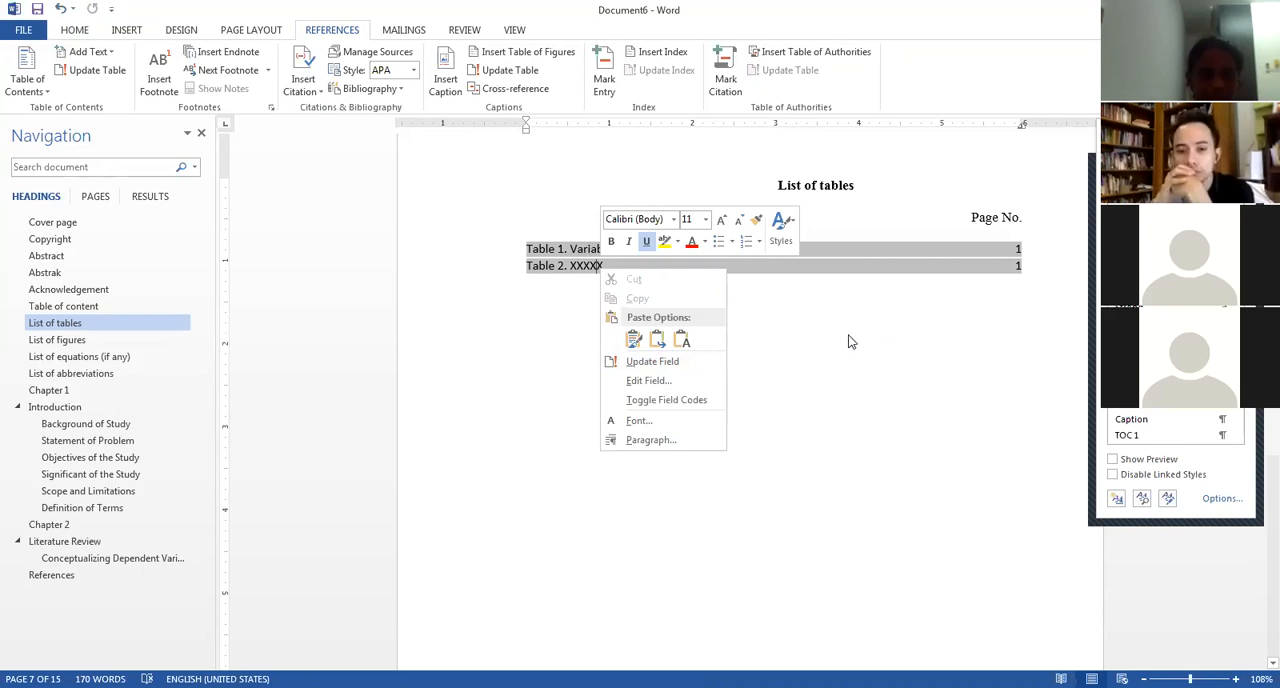
scroll(810, 420, down, 15)
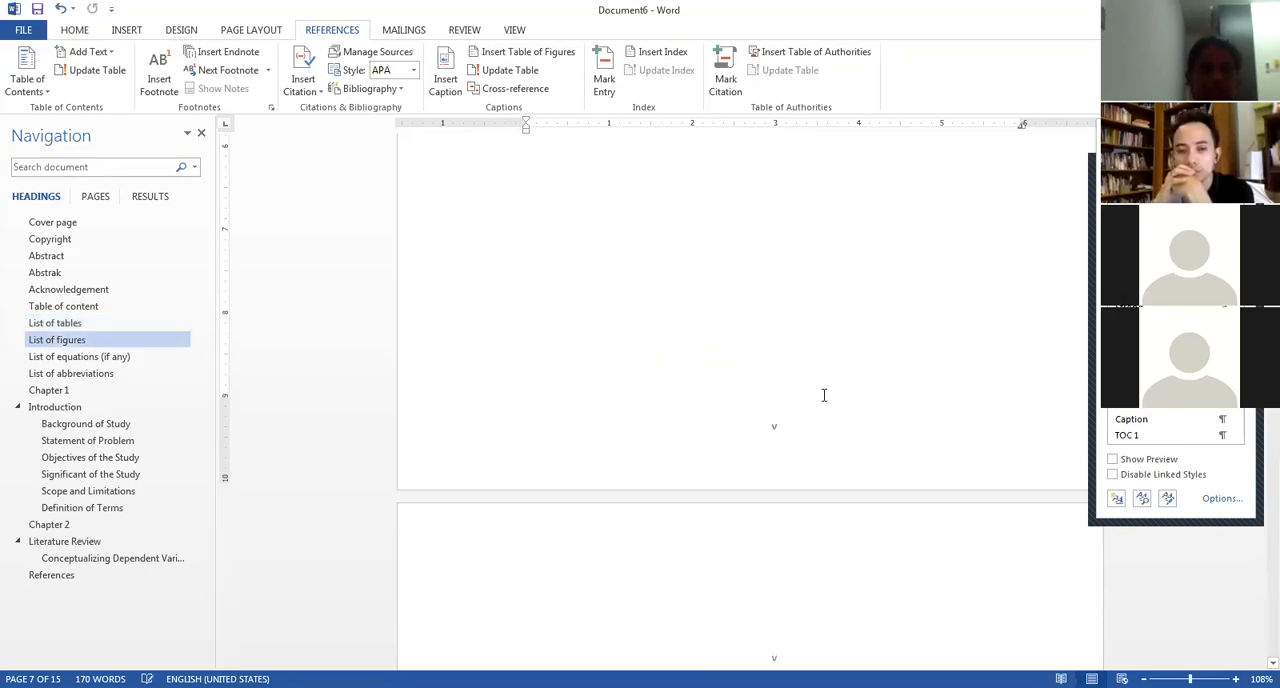
scroll(802, 377, down, 10)
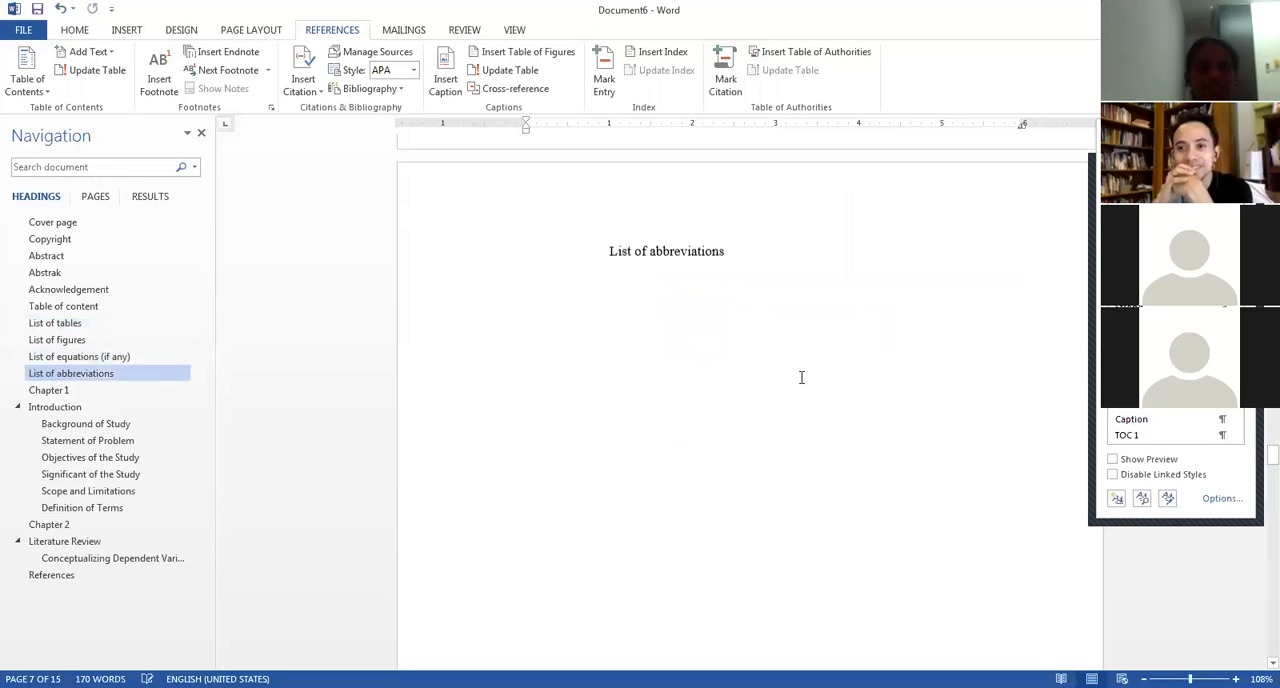
scroll(788, 363, down, 5)
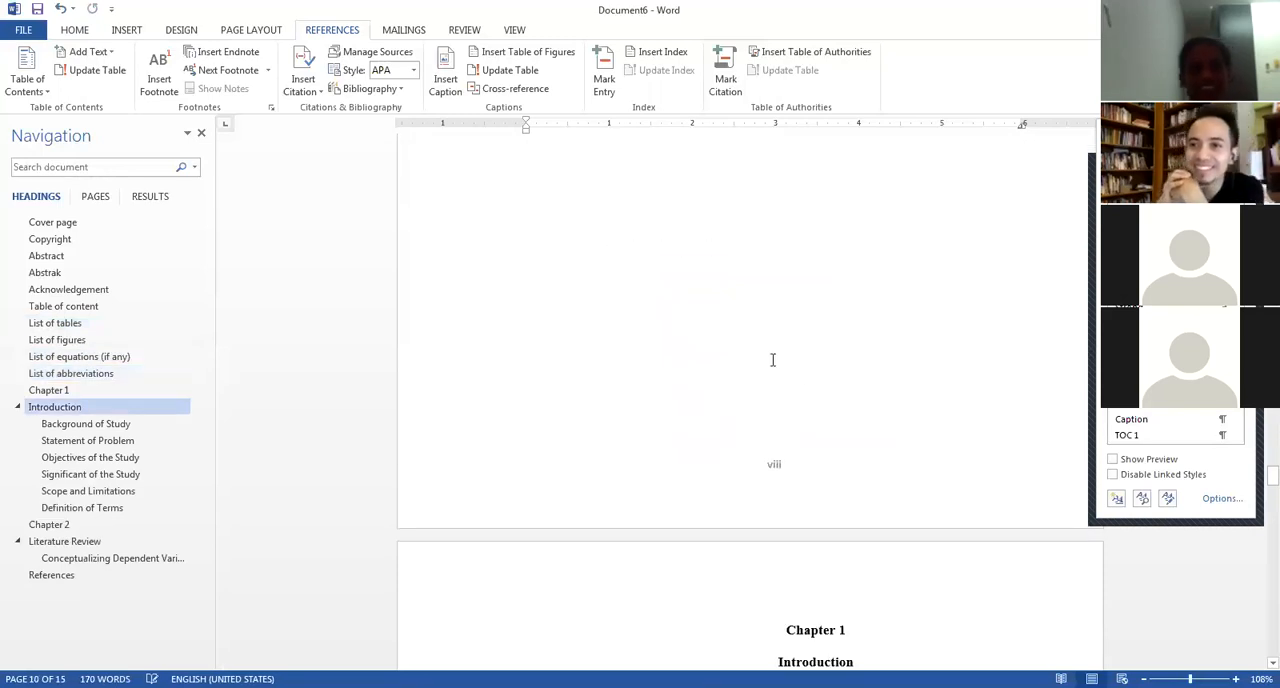
scroll(761, 355, down, 15)
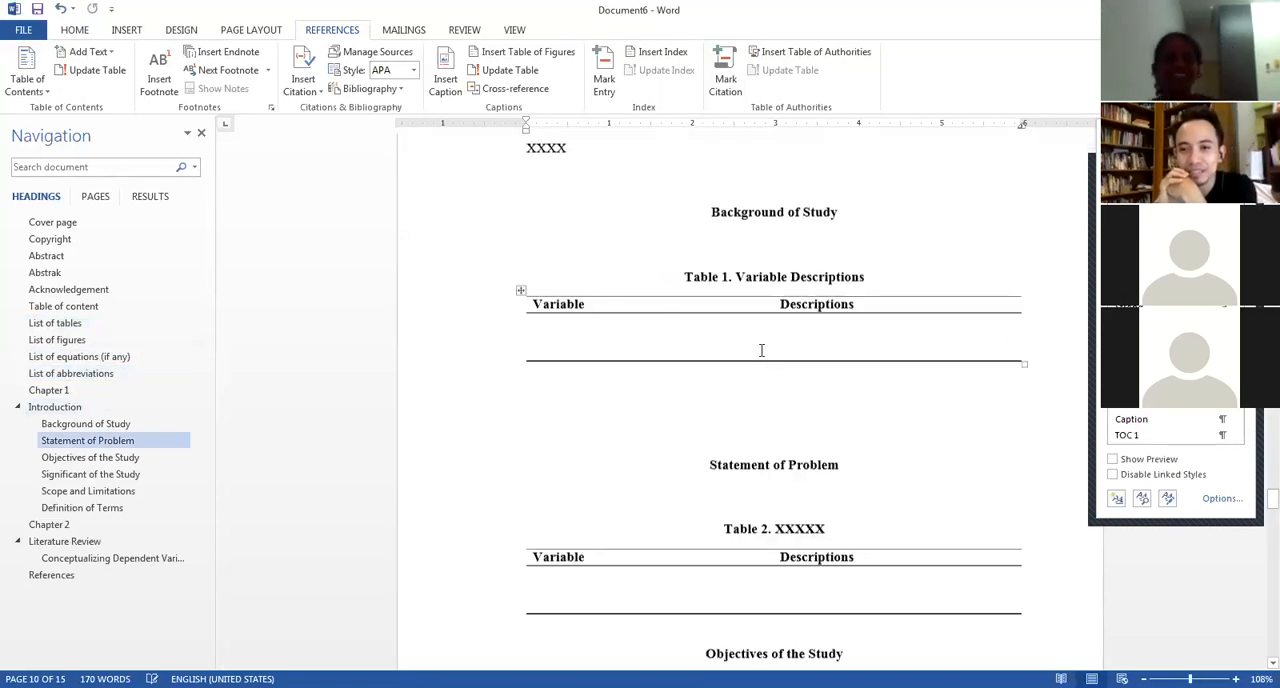
scroll(761, 350, down, 15)
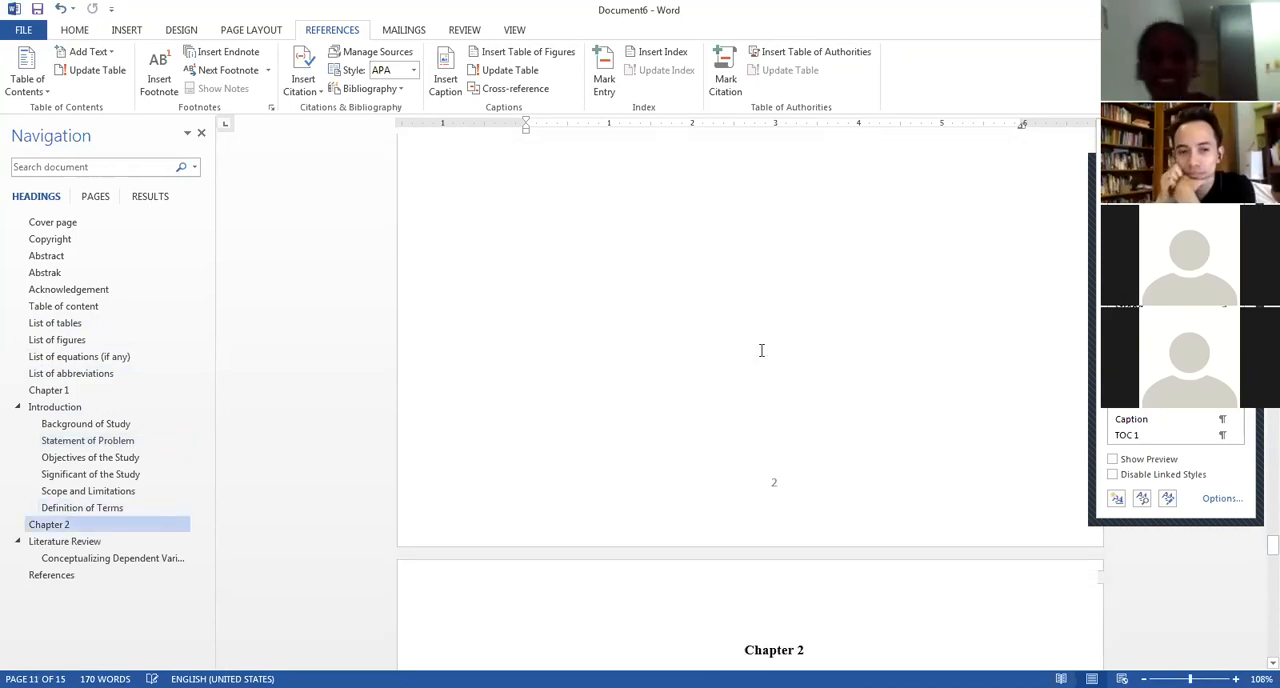
scroll(760, 339, down, 8)
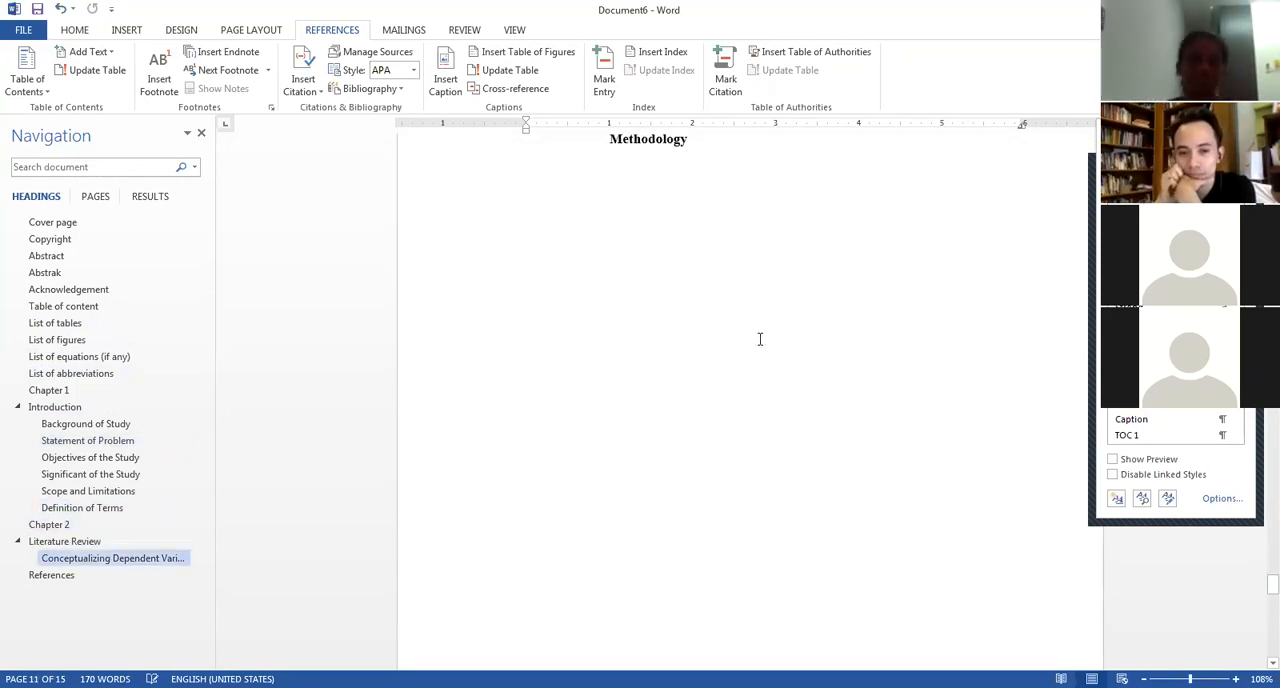
scroll(760, 339, up, 10)
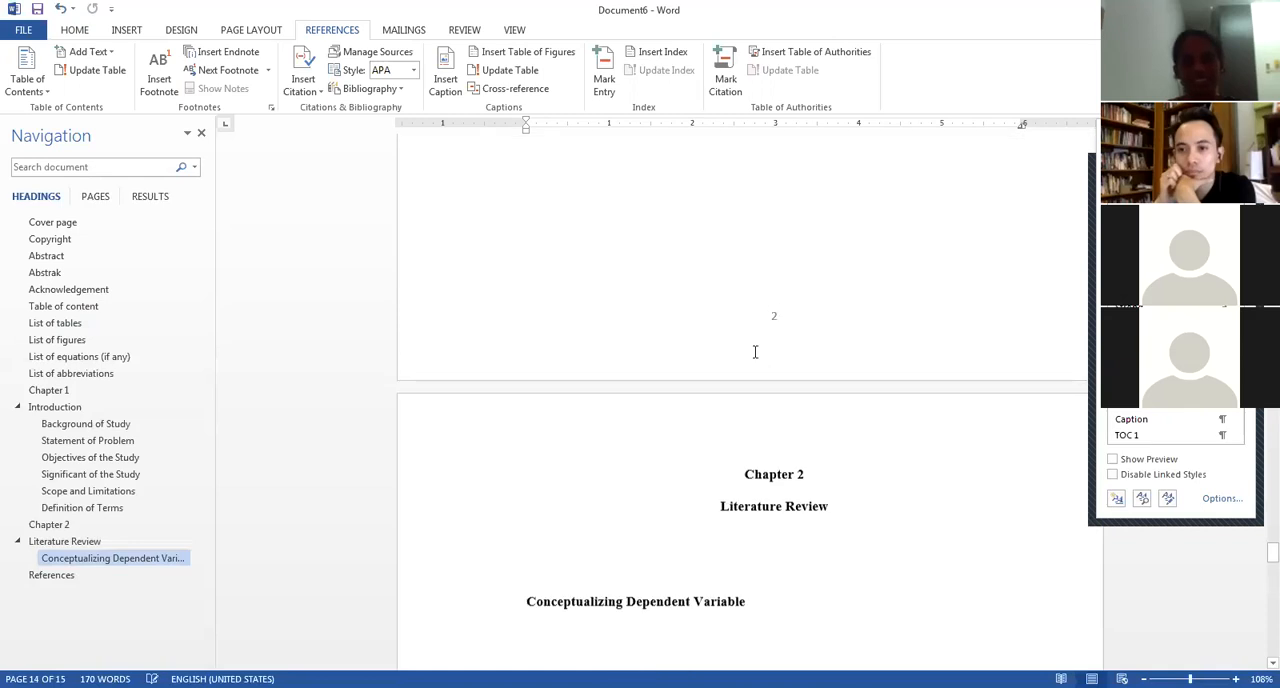
Look through the Chapter 1 tables and the following pages, and place the cursor below the References heading.
scroll(758, 345, up, 10)
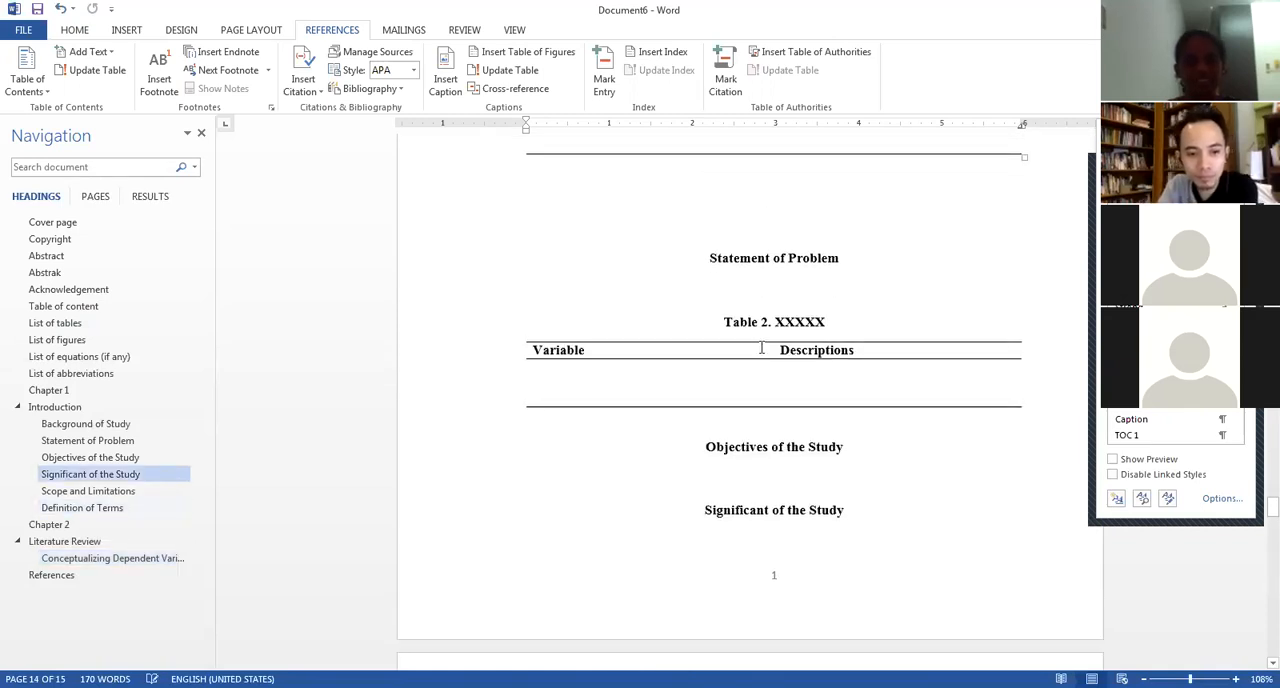
scroll(762, 332, up, 5)
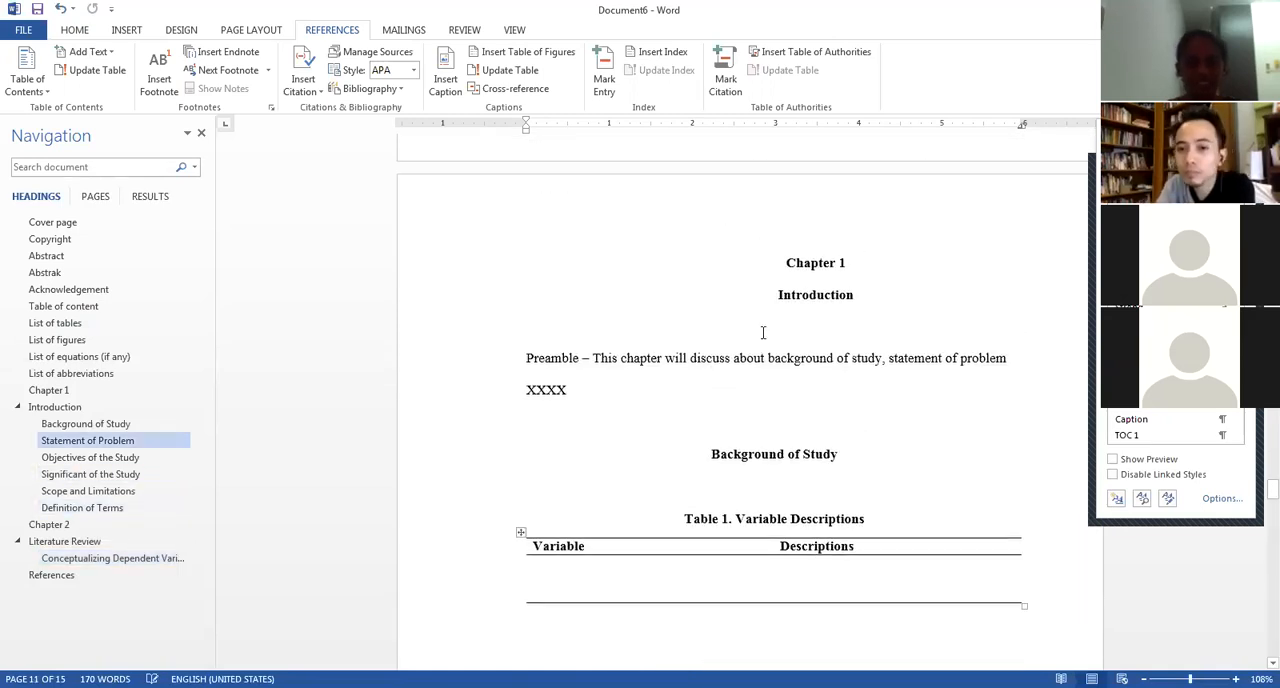
scroll(762, 332, down, 5)
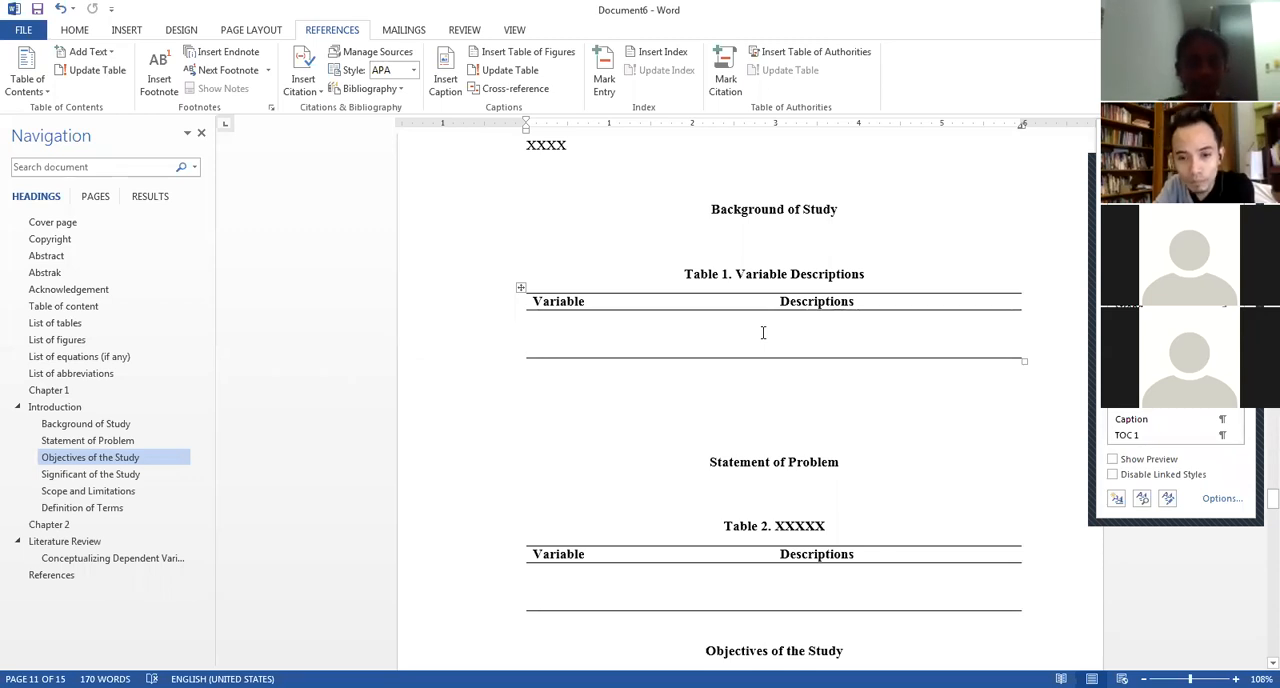
scroll(762, 332, down, 15)
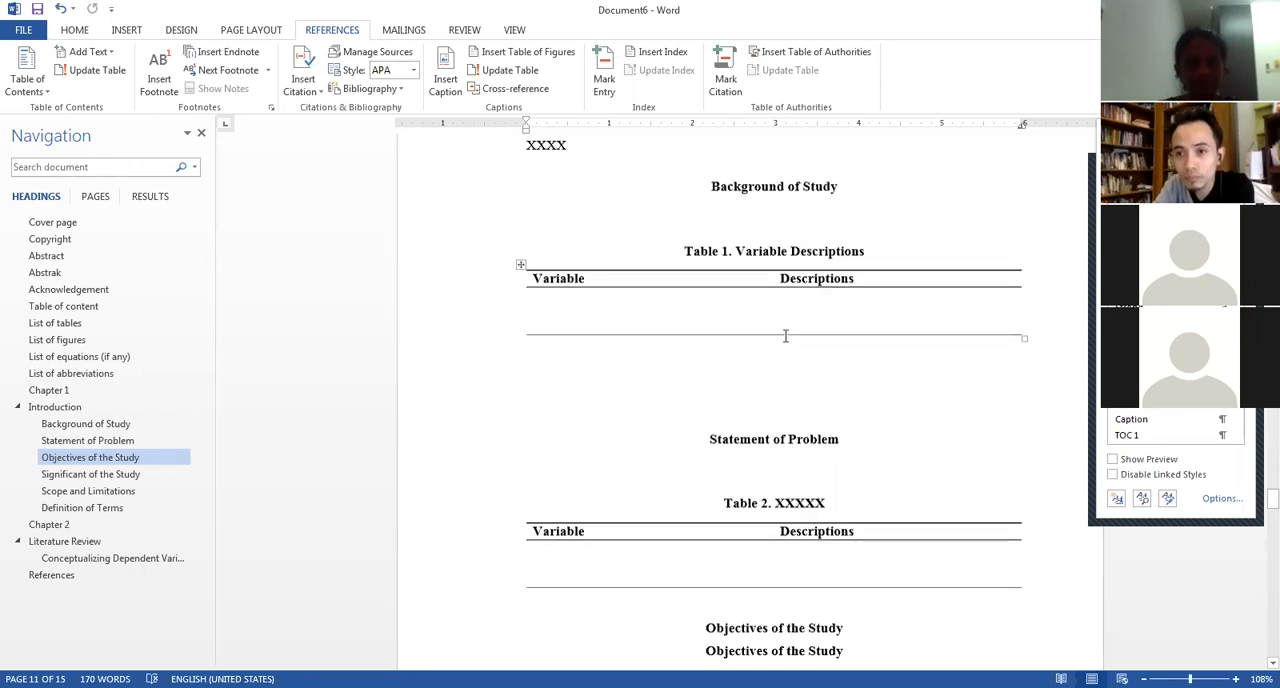
scroll(792, 330, down, 10)
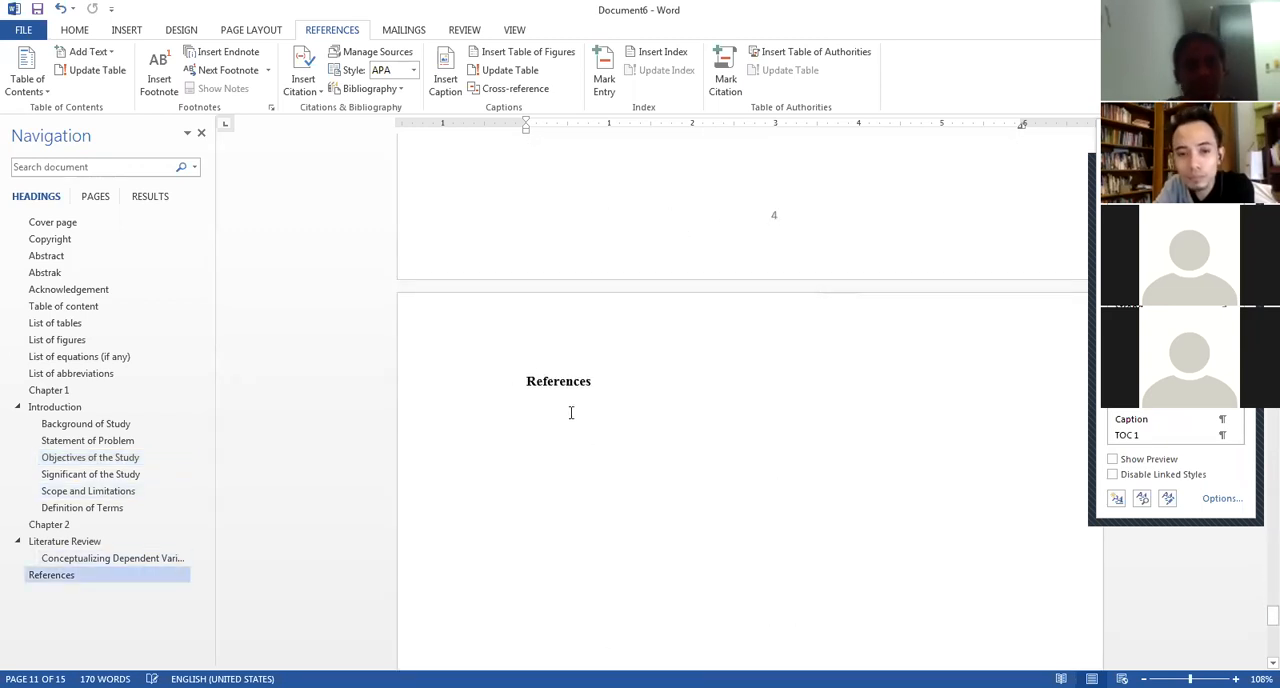
click(545, 428)
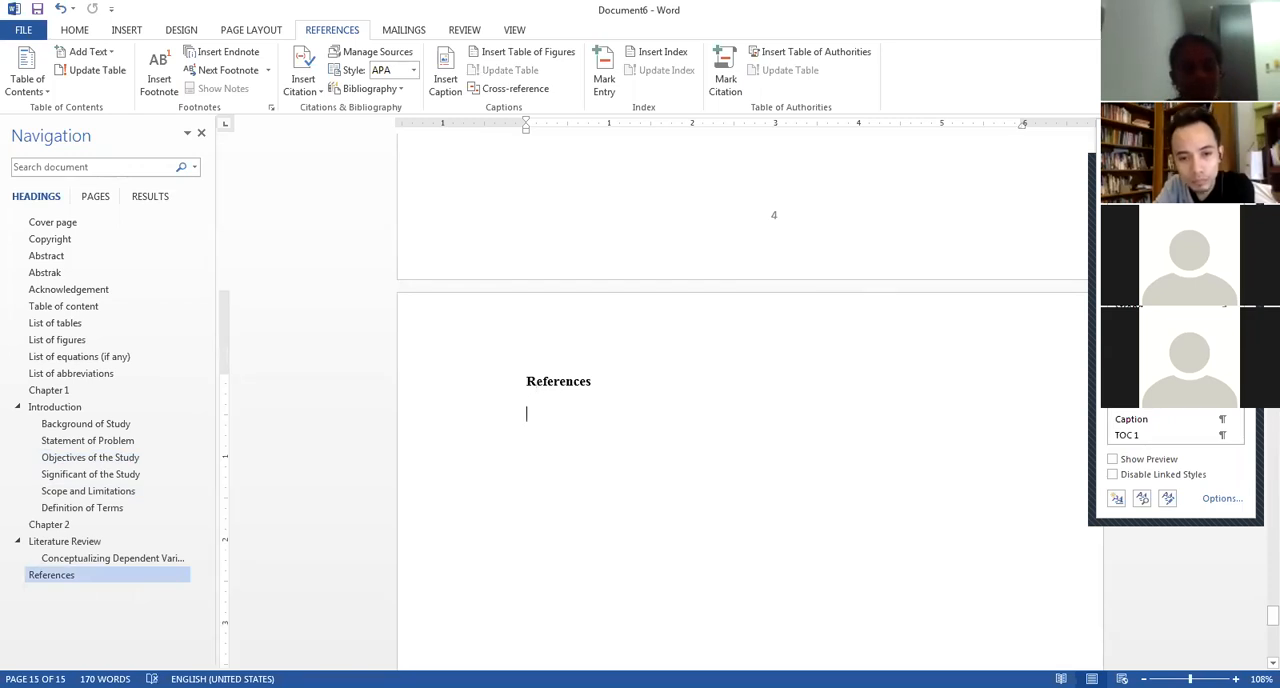
Switch to the journal article PDF in Foxit Reader and examine its title, authors, abstract and introduction.
key(alt+Tab)
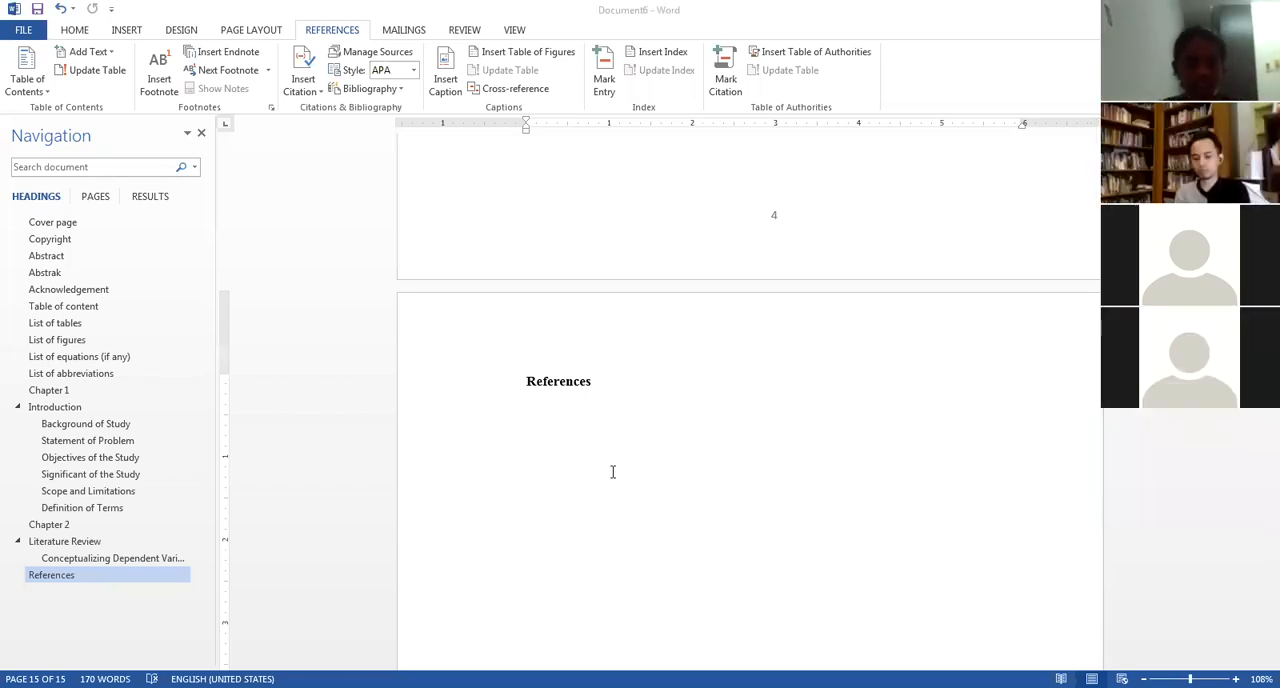
key(alt+Tab)
scroll(676, 435, down, 2)
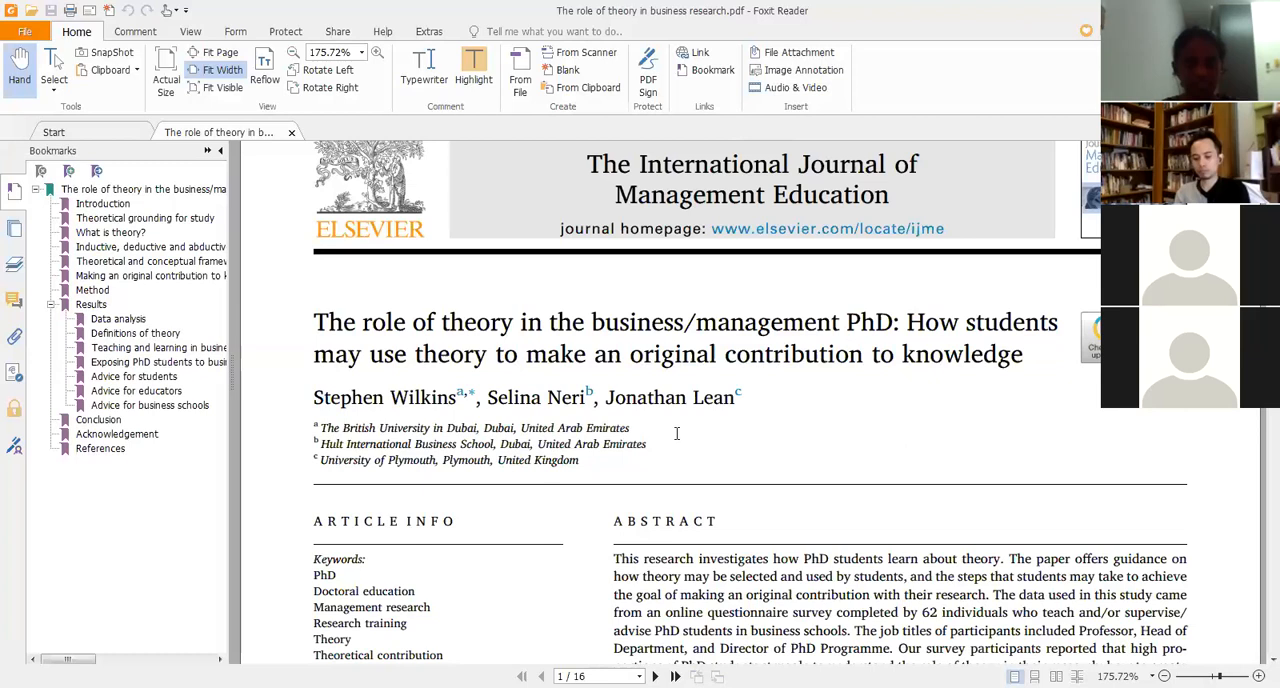
scroll(676, 435, up, 2)
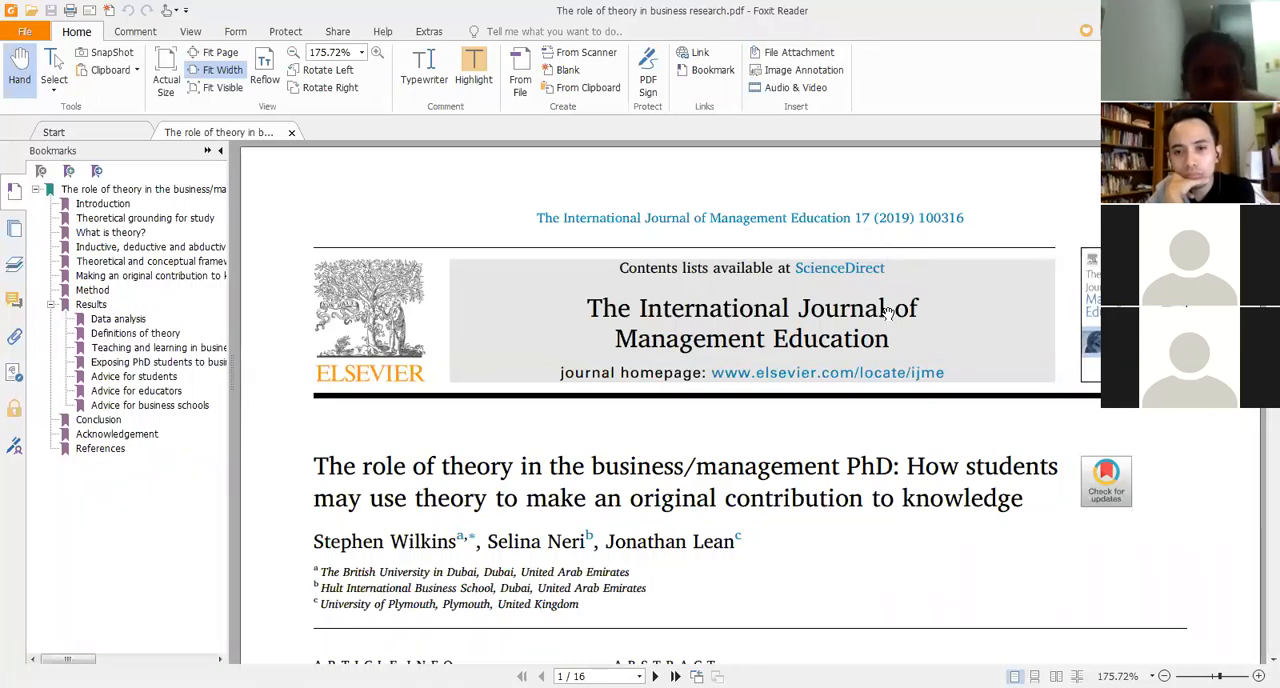
scroll(894, 320, down, 3)
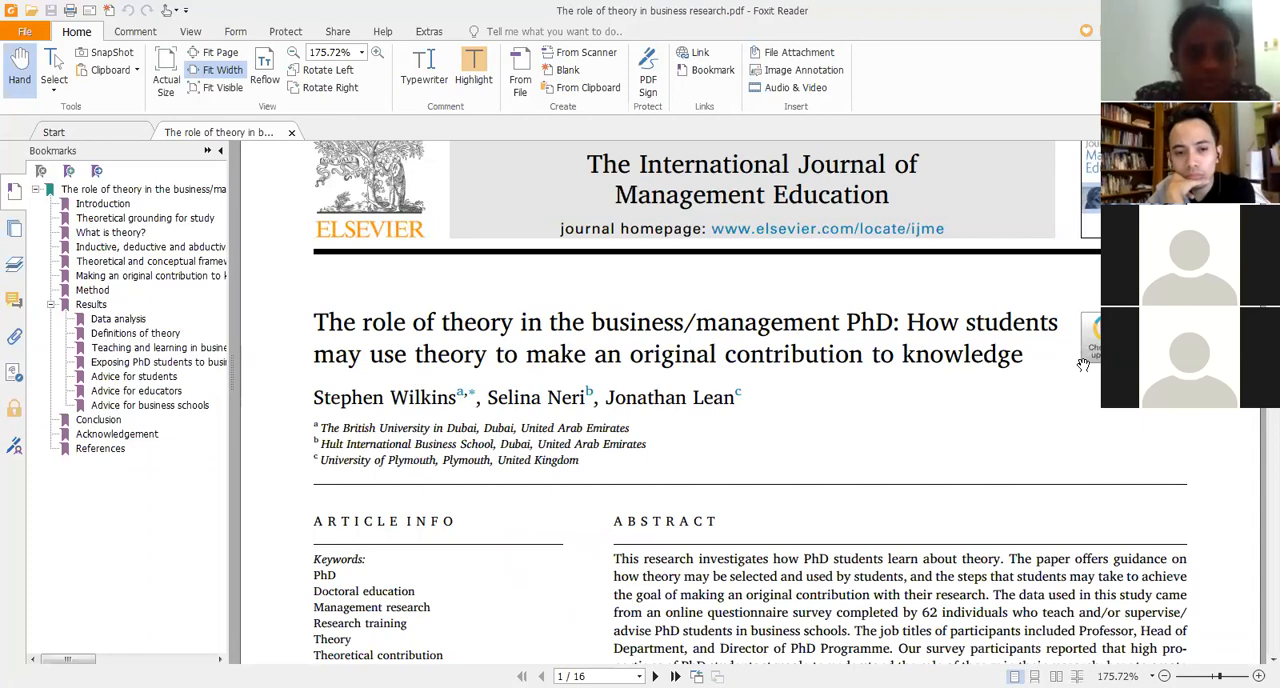
scroll(1083, 365, down, 5)
scroll(677, 378, up, 8)
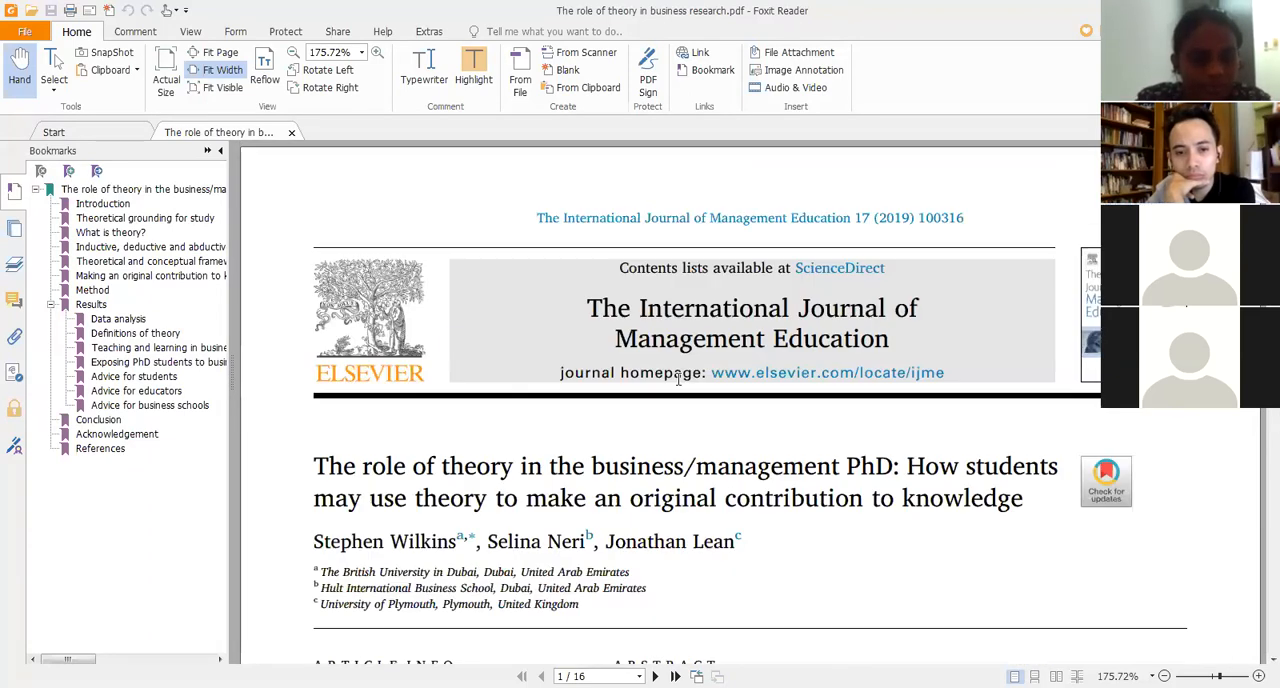
scroll(679, 372, down, 6)
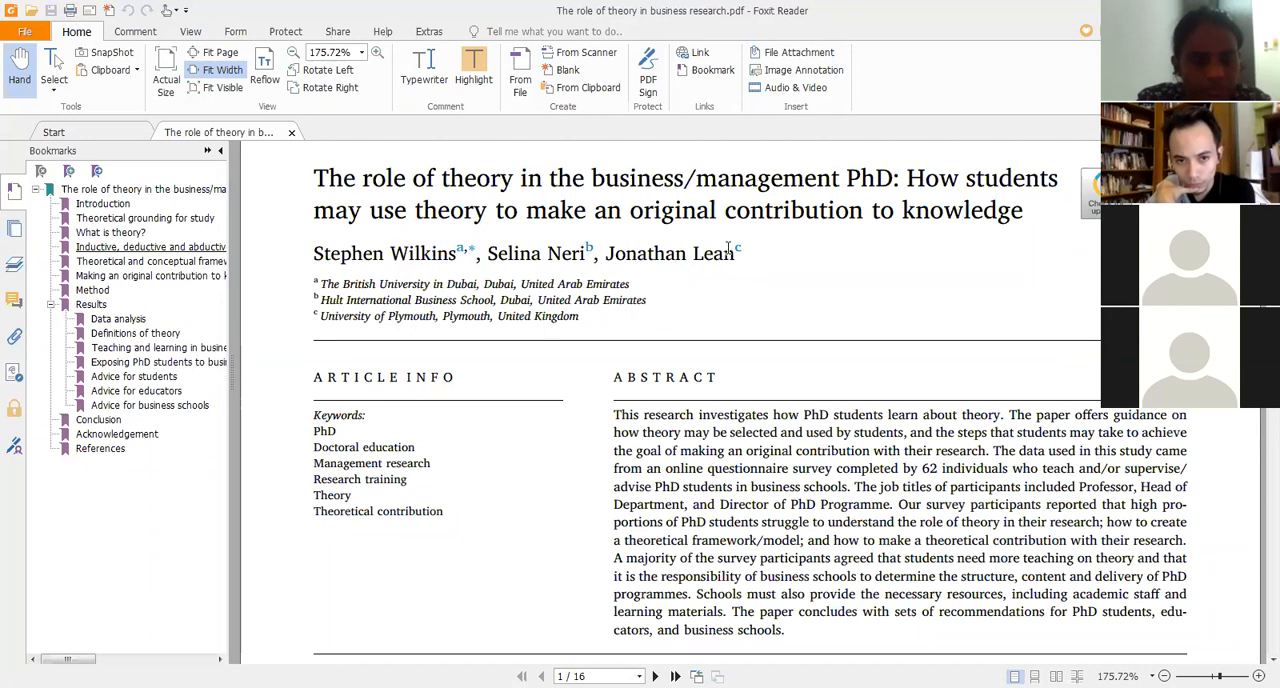
scroll(632, 345, down, 3)
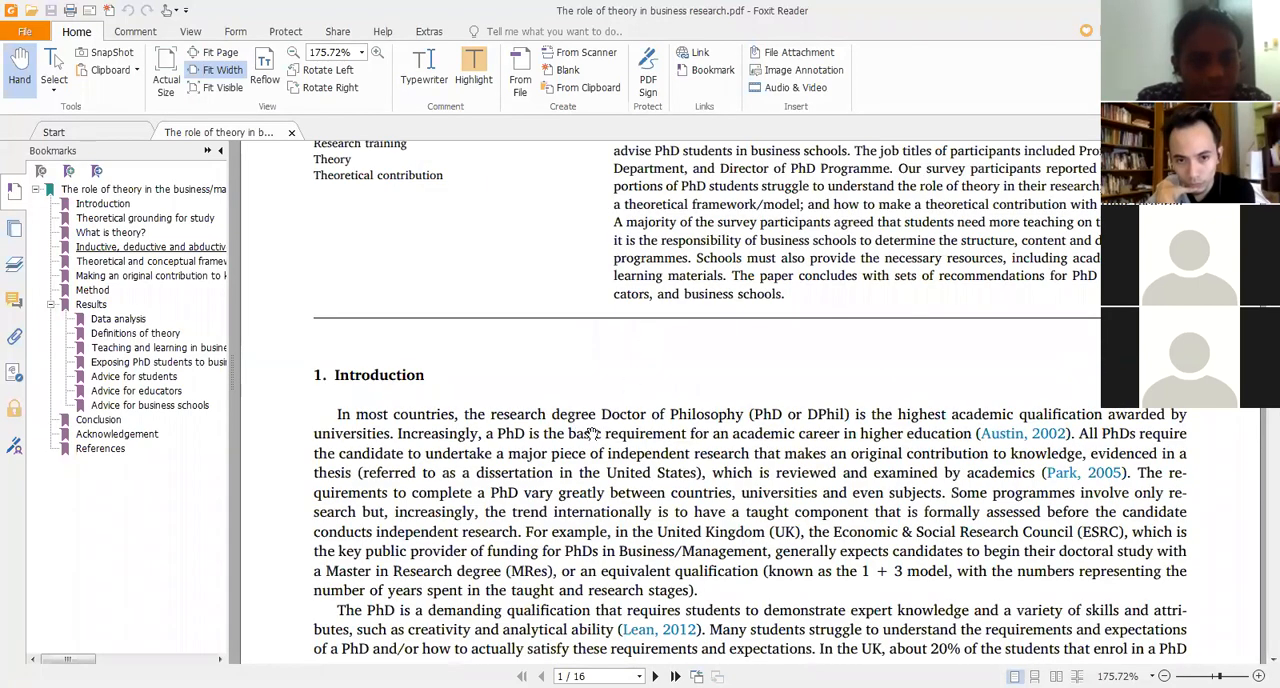
scroll(592, 434, up, 3)
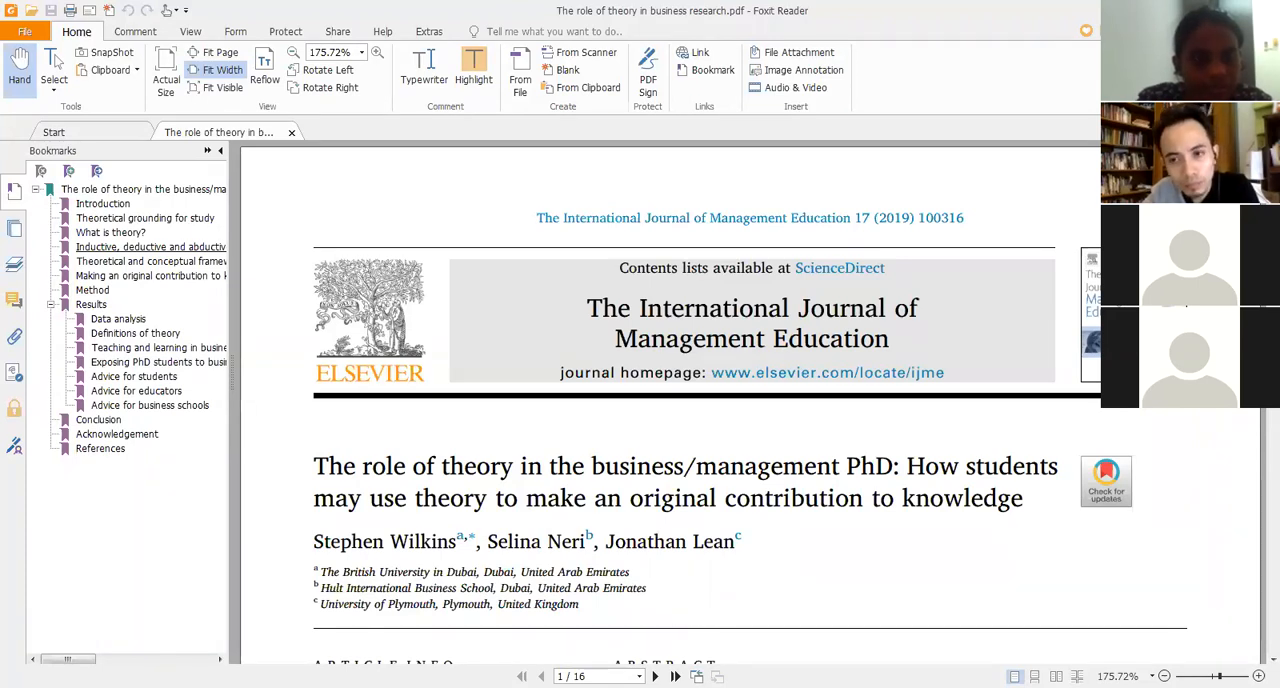
Switch back to Word and paste the article's author names below the "Conceptualizing Dependent Variable" heading, leaving blank lines above them.
key(alt+Tab)
scroll(975, 569, up, 10)
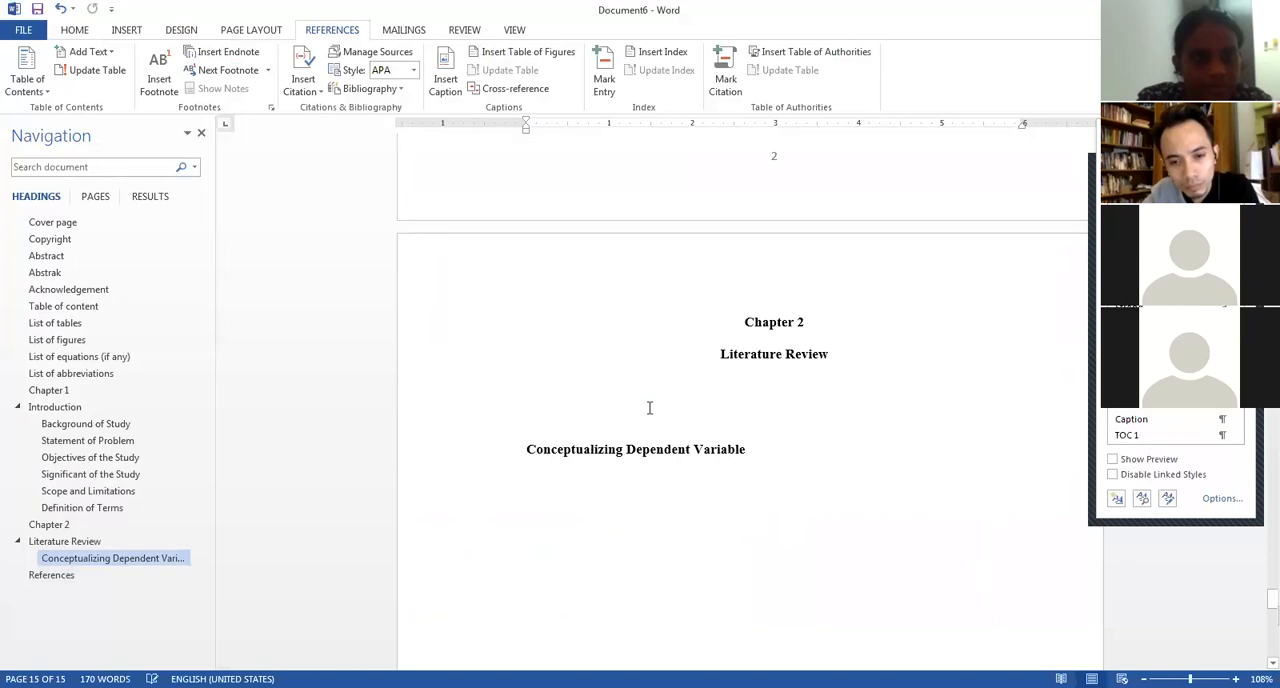
click(510, 503)
click(543, 504)
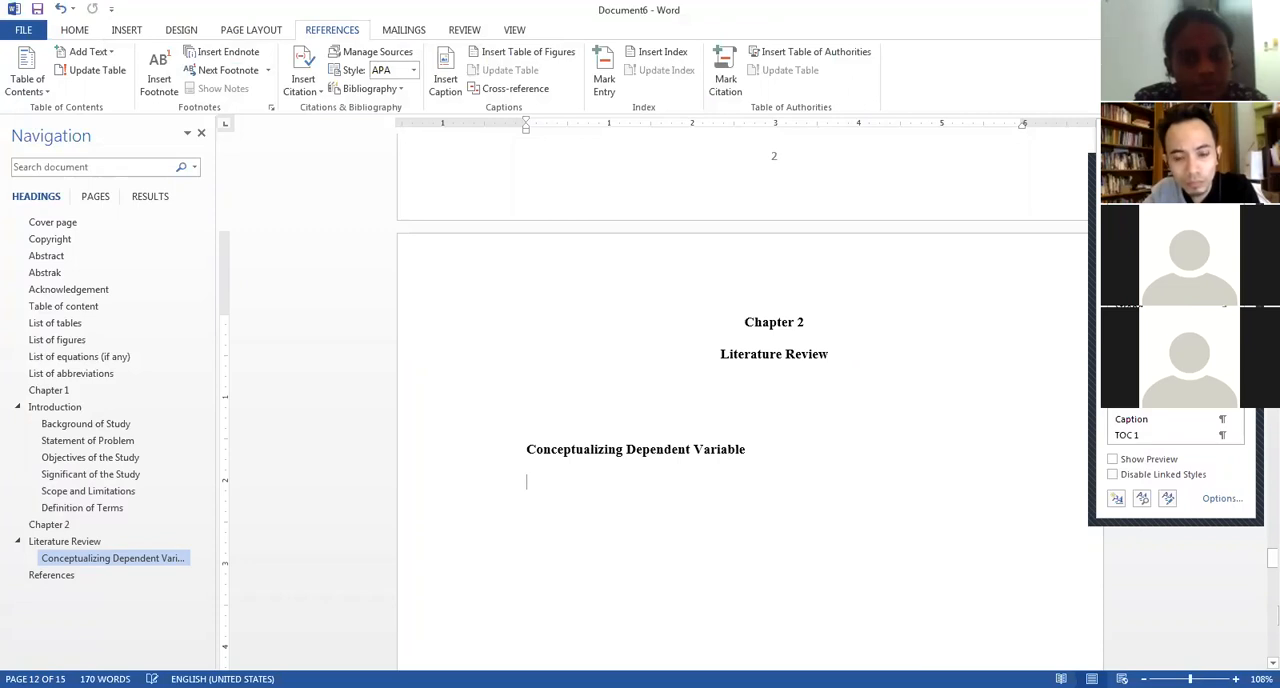
text(Stephen Wilkins, Selina Neri, Jonathan Lean)
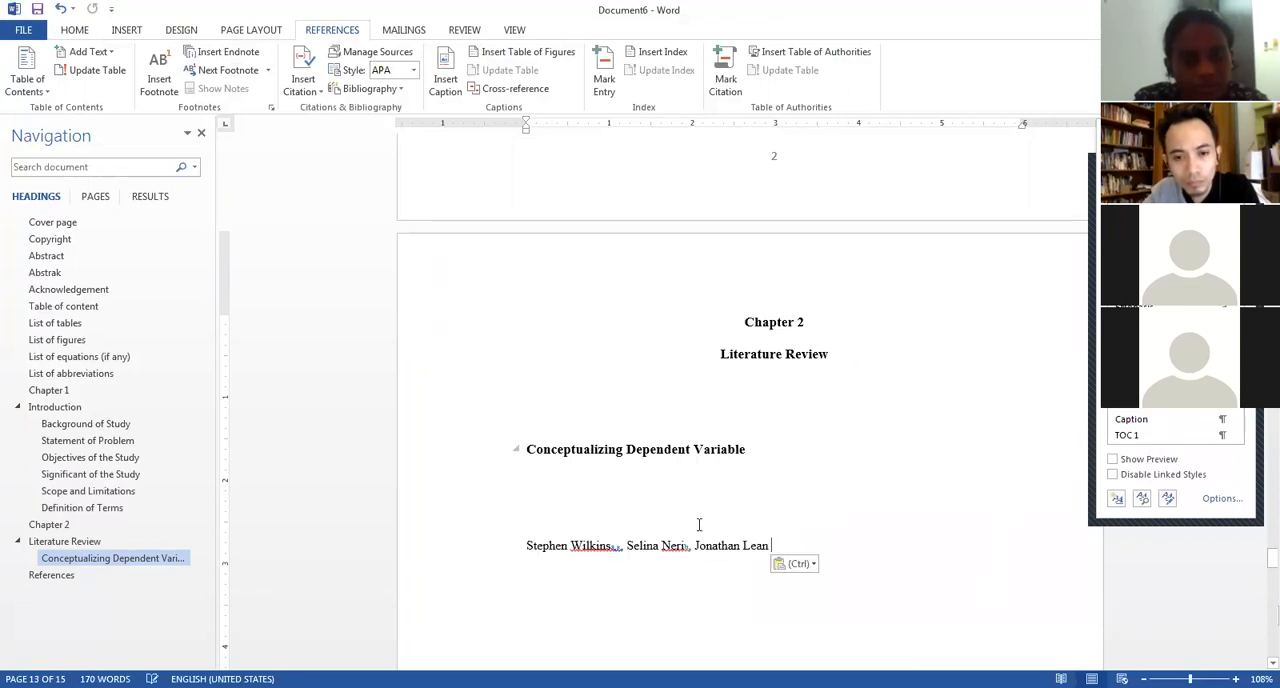
click(553, 496)
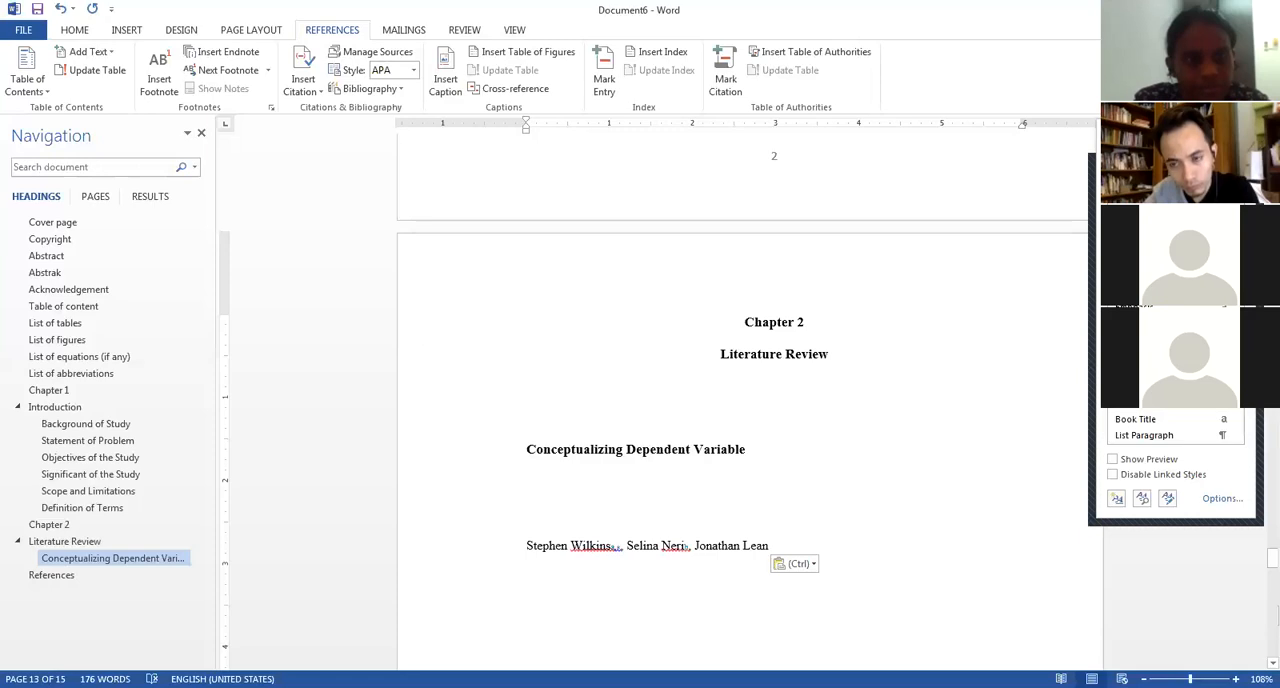
key(Return)
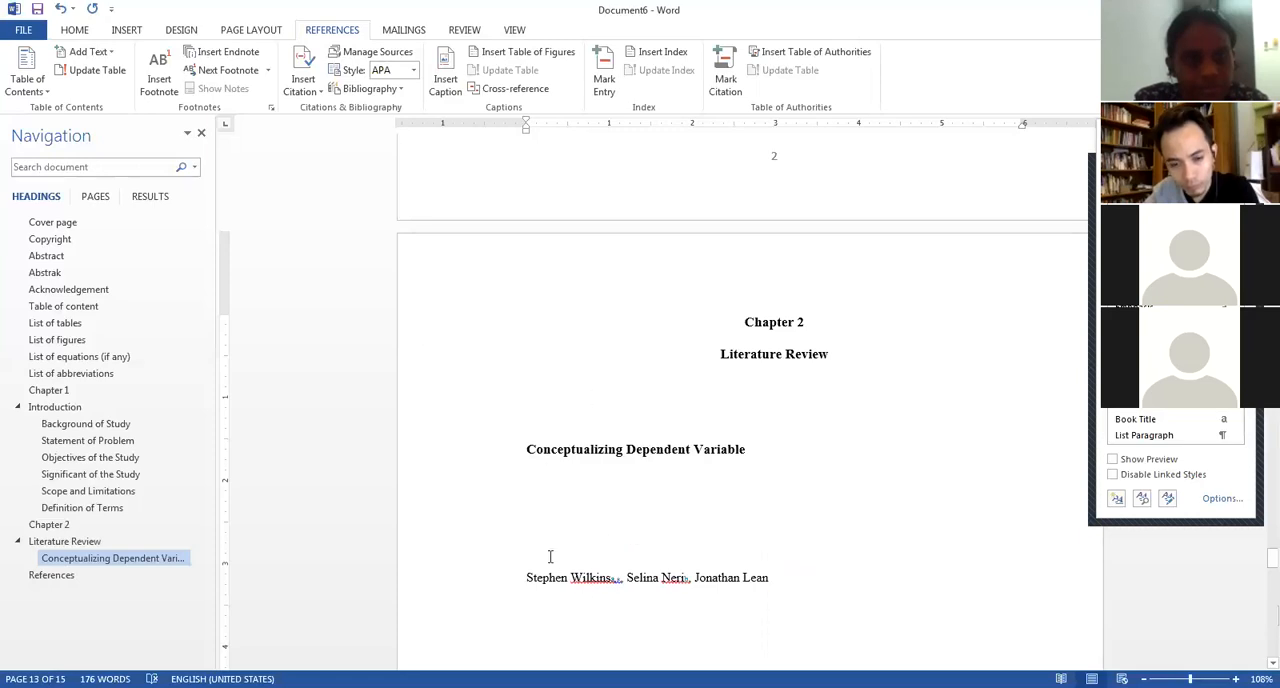
drag(524, 577, 754, 577)
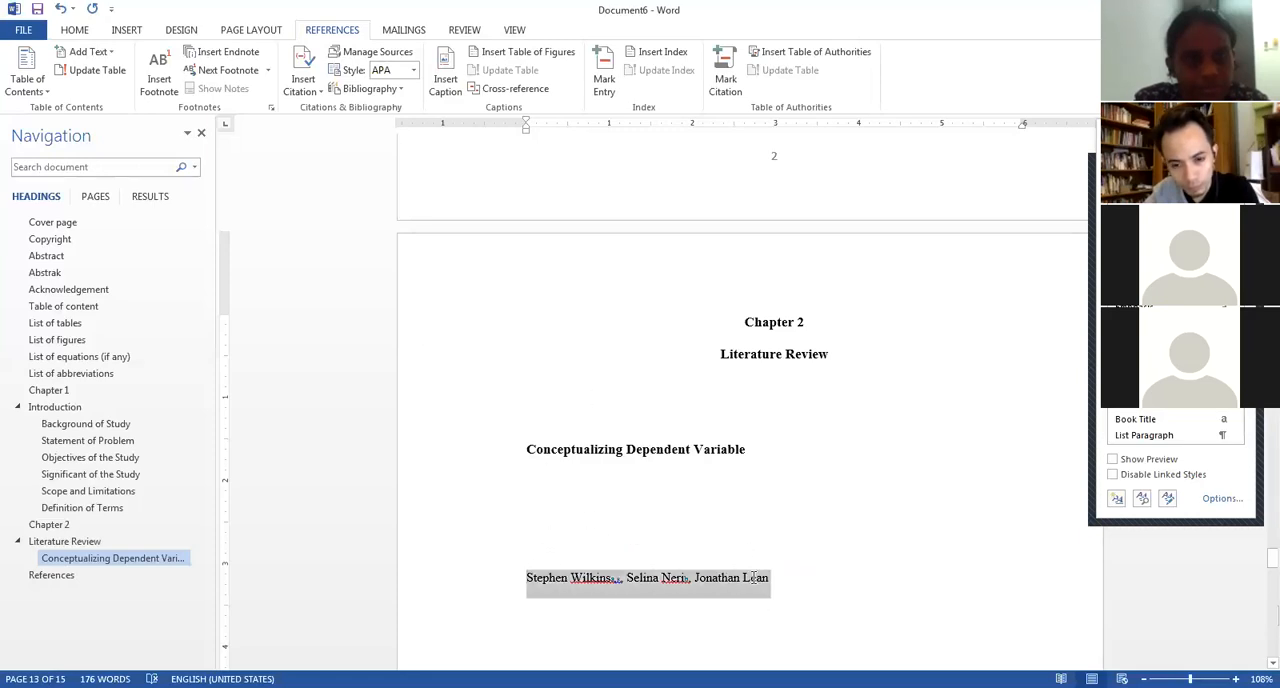
Start a new citation source of type Journal Article at the blank line directly beneath "Conceptualizing Dependent Variable".
click(544, 502)
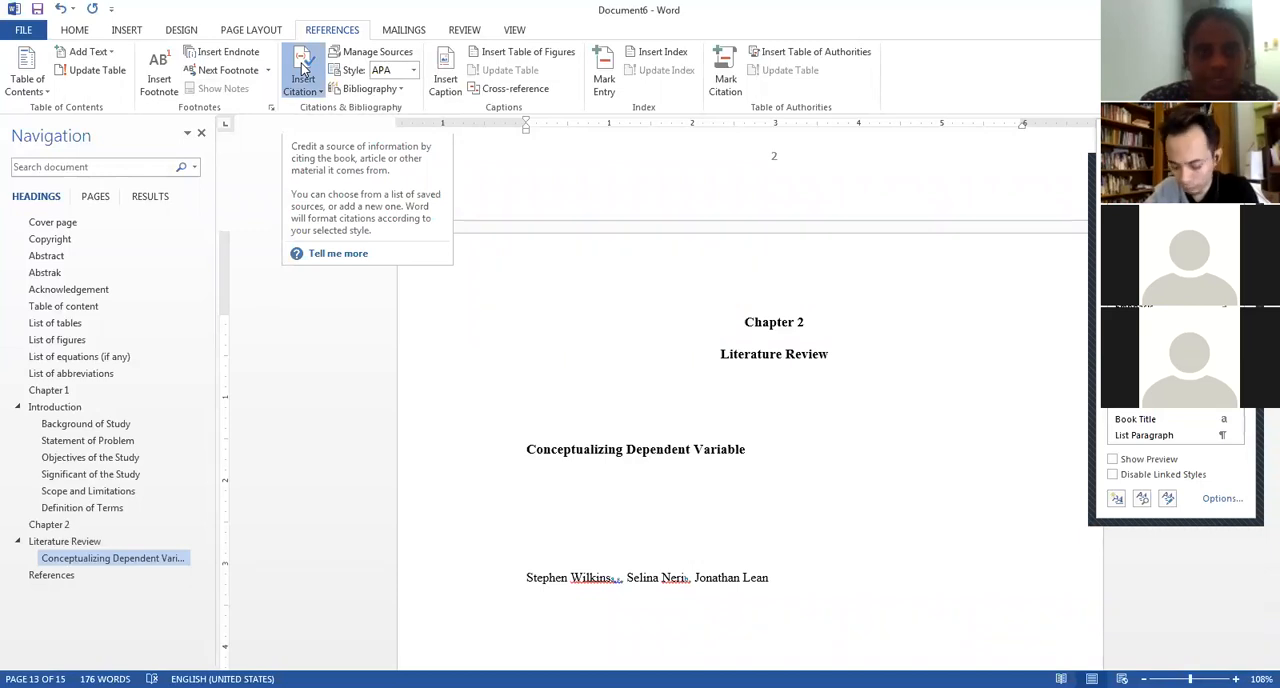
click(303, 72)
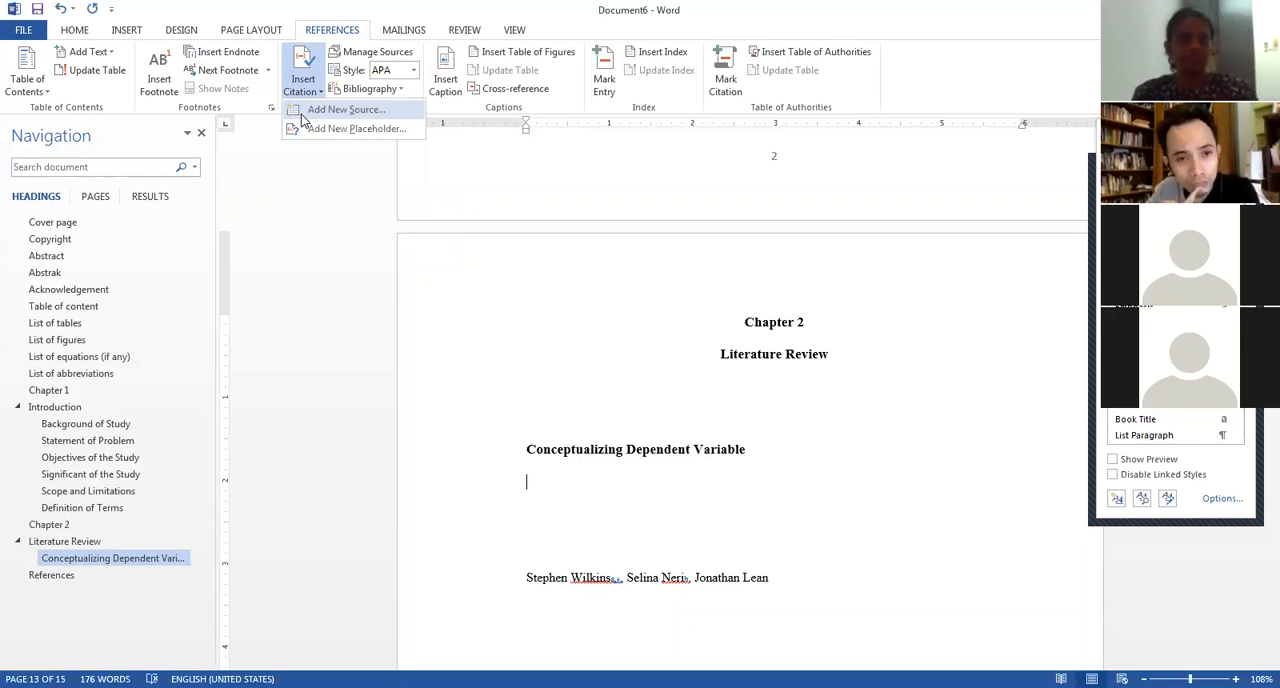
click(301, 114)
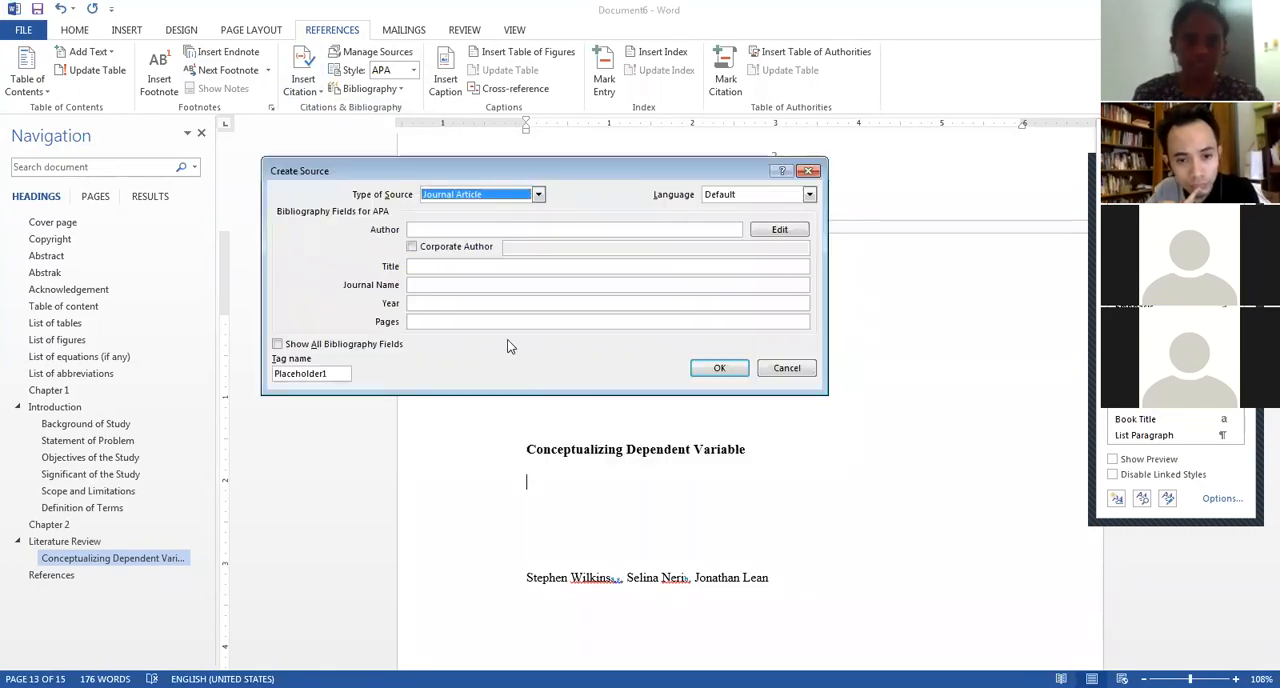
click(496, 197)
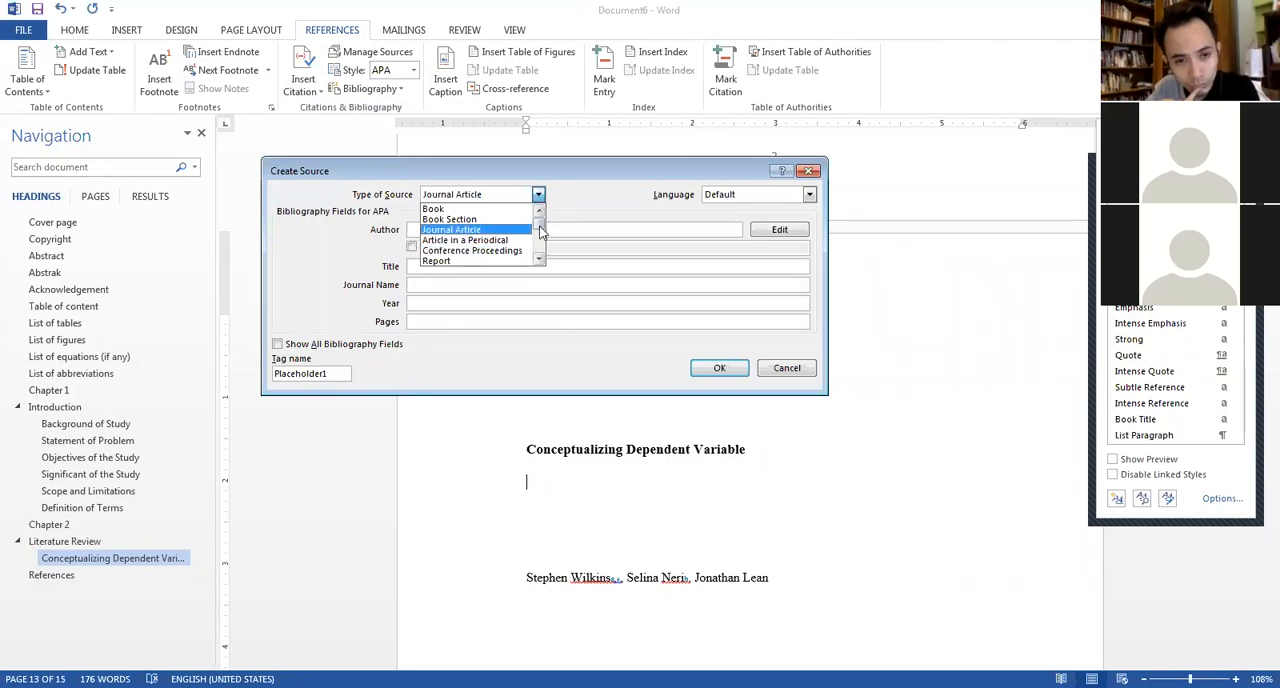
mouse_move(539, 226)
mouse_down()
mouse_move(541, 242)
mouse_move(539, 210)
mouse_move(543, 242)
mouse_move(541, 218)
mouse_up()
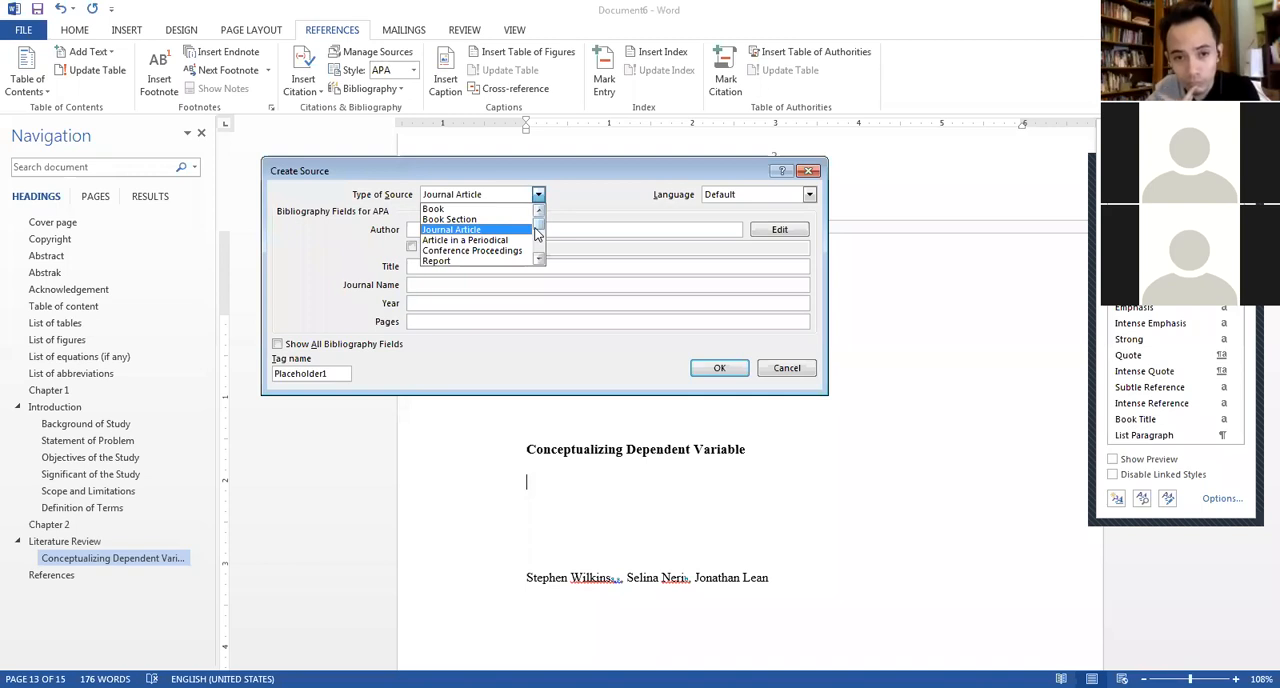
click(472, 230)
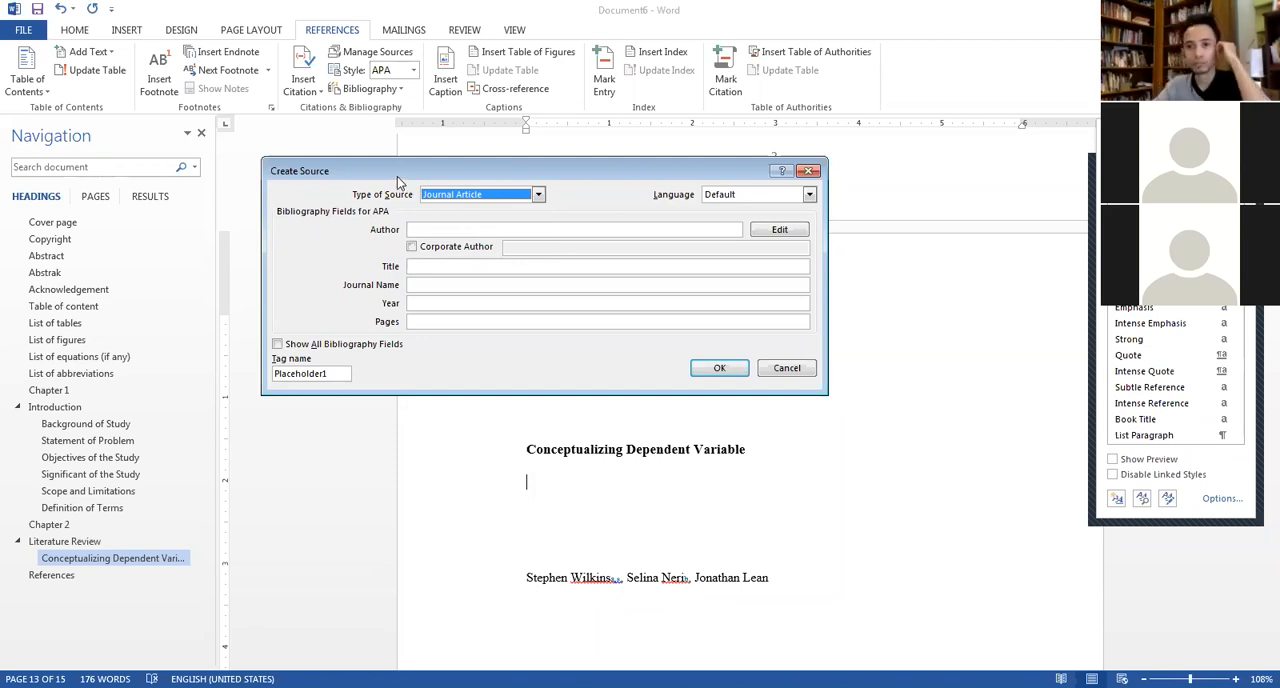
drag(400, 170, 406, 130)
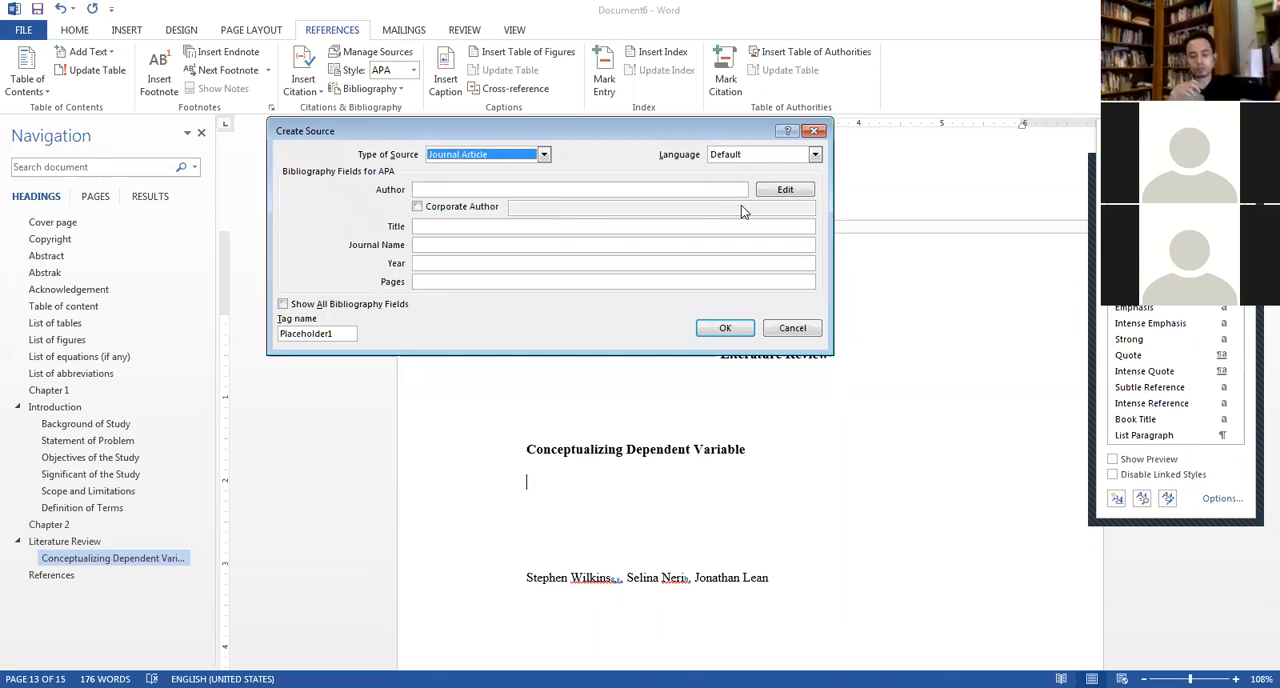
Open the source's author name editor and add the first author with separate last and first names.
click(773, 189)
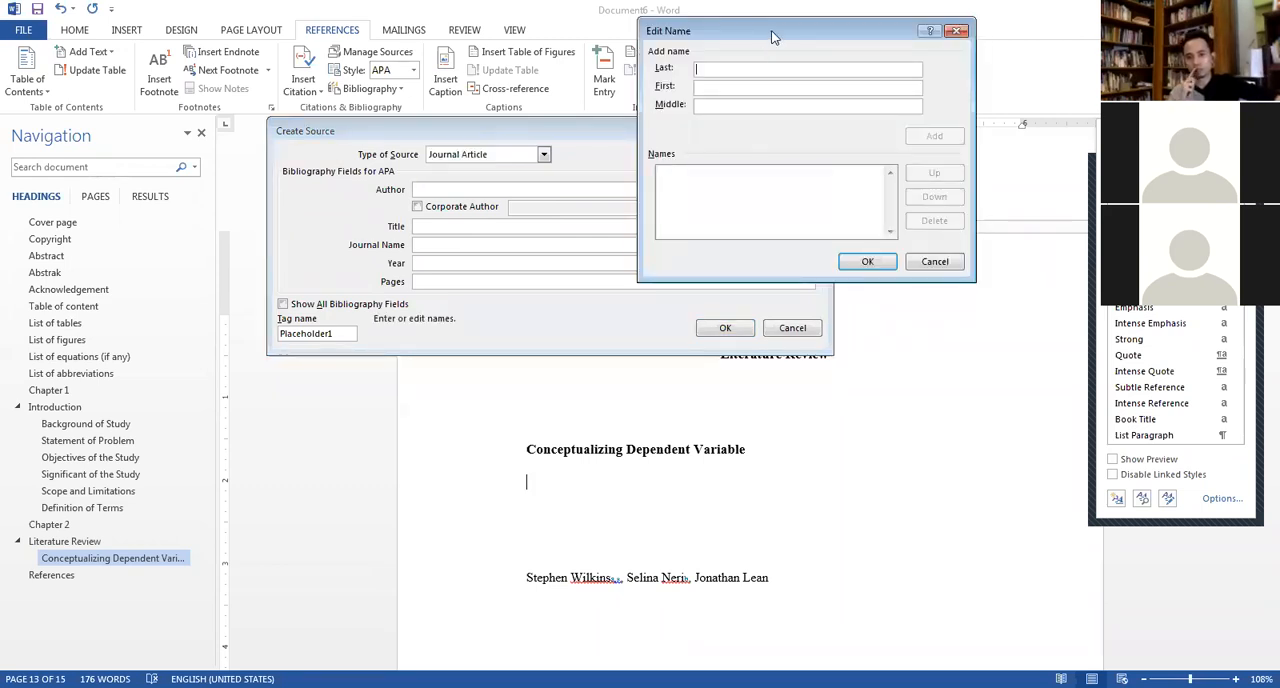
drag(773, 37, 540, 143)
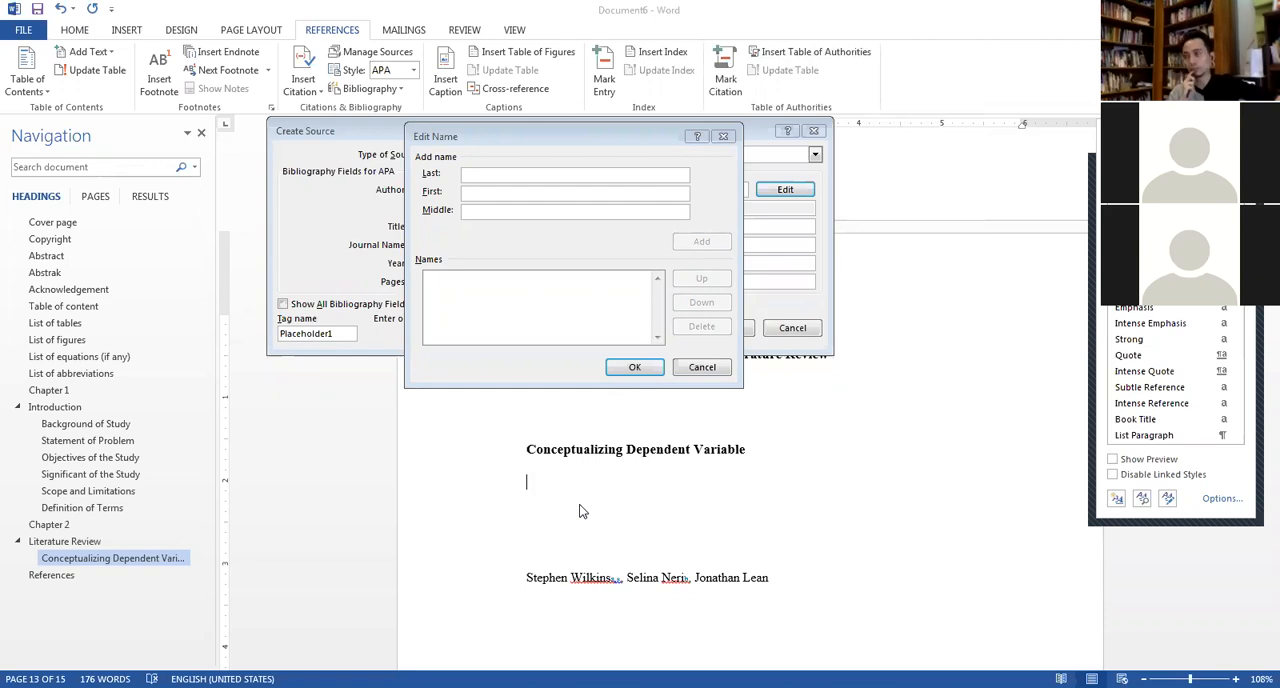
text(Stephen Wilkins)
drag(498, 176, 452, 168)
key(ctrl+c)
right_click(476, 170)
click(498, 180)
click(490, 192)
key(ctrl+v)
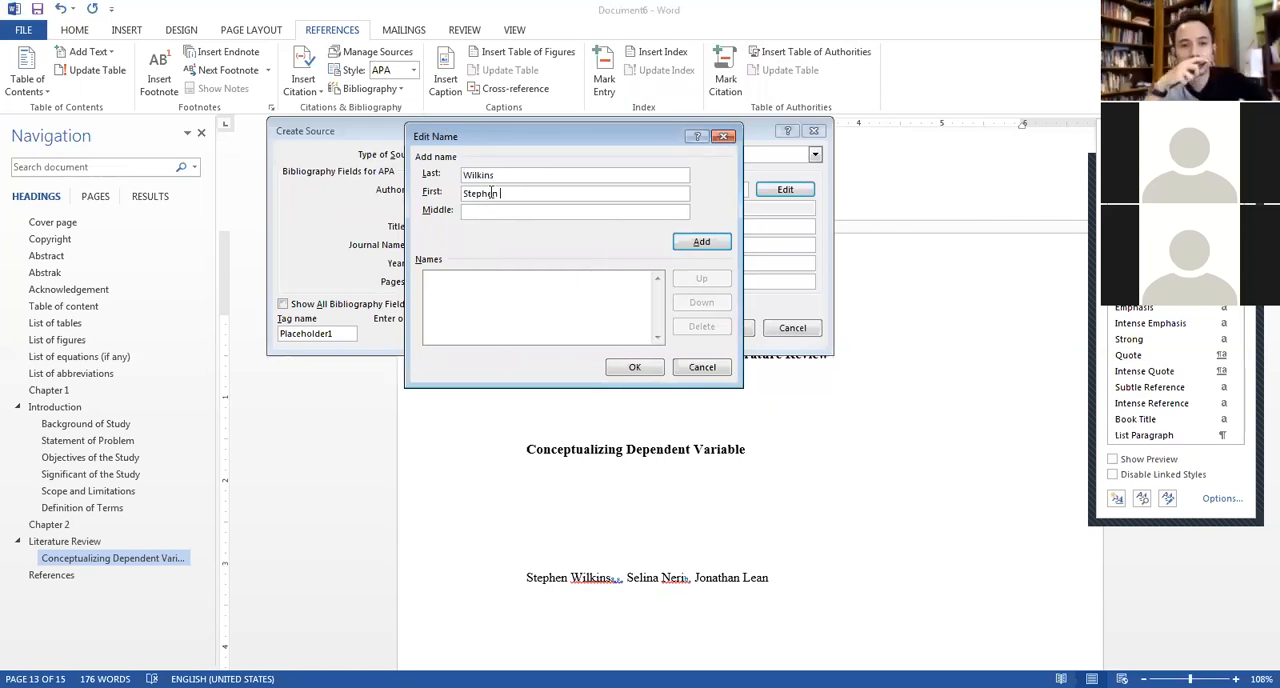
key(BackSpace)
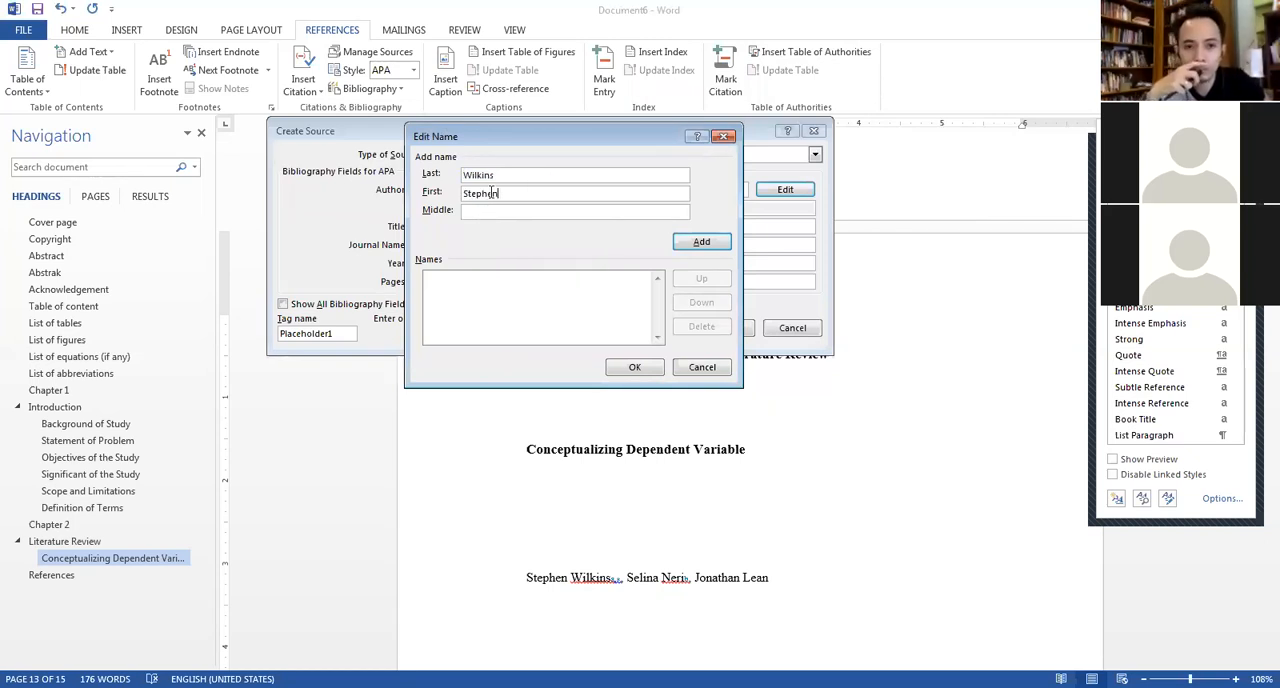
key(Return)
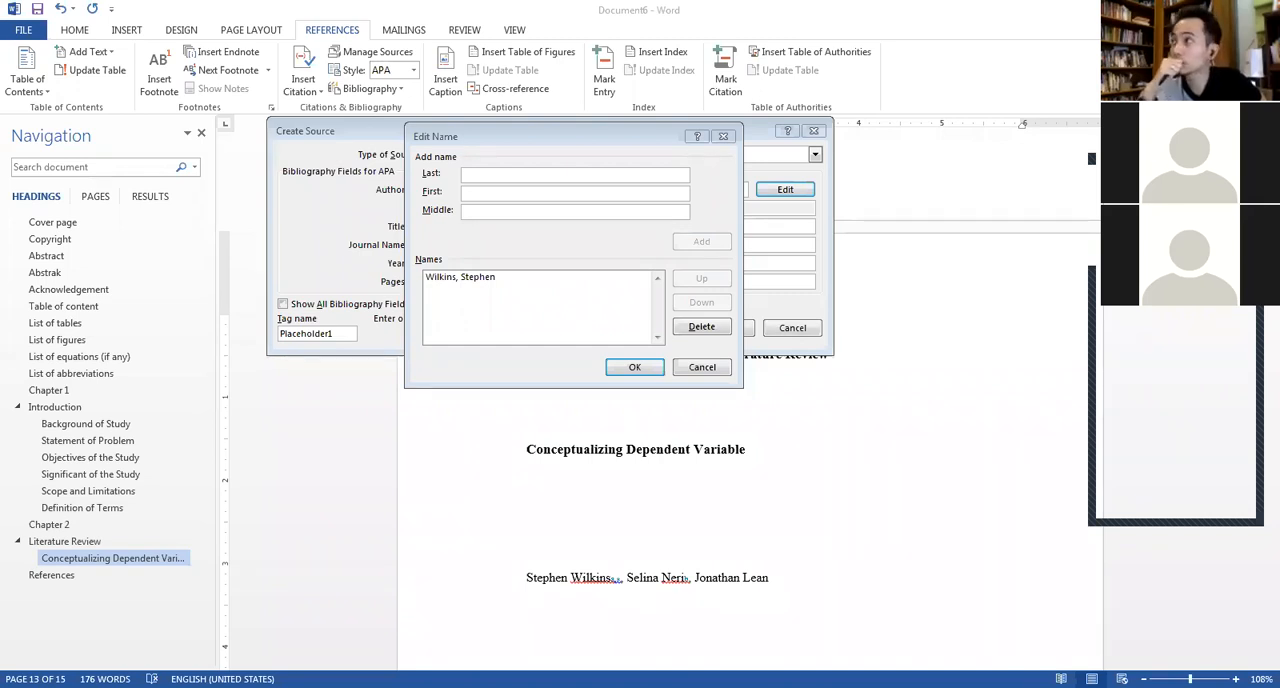
Add the article's second author to the source's name list, with separate last and first names.
click(490, 174)
text(Selina Neri)
drag(488, 174, 435, 176)
click(490, 176)
right_click(482, 174)
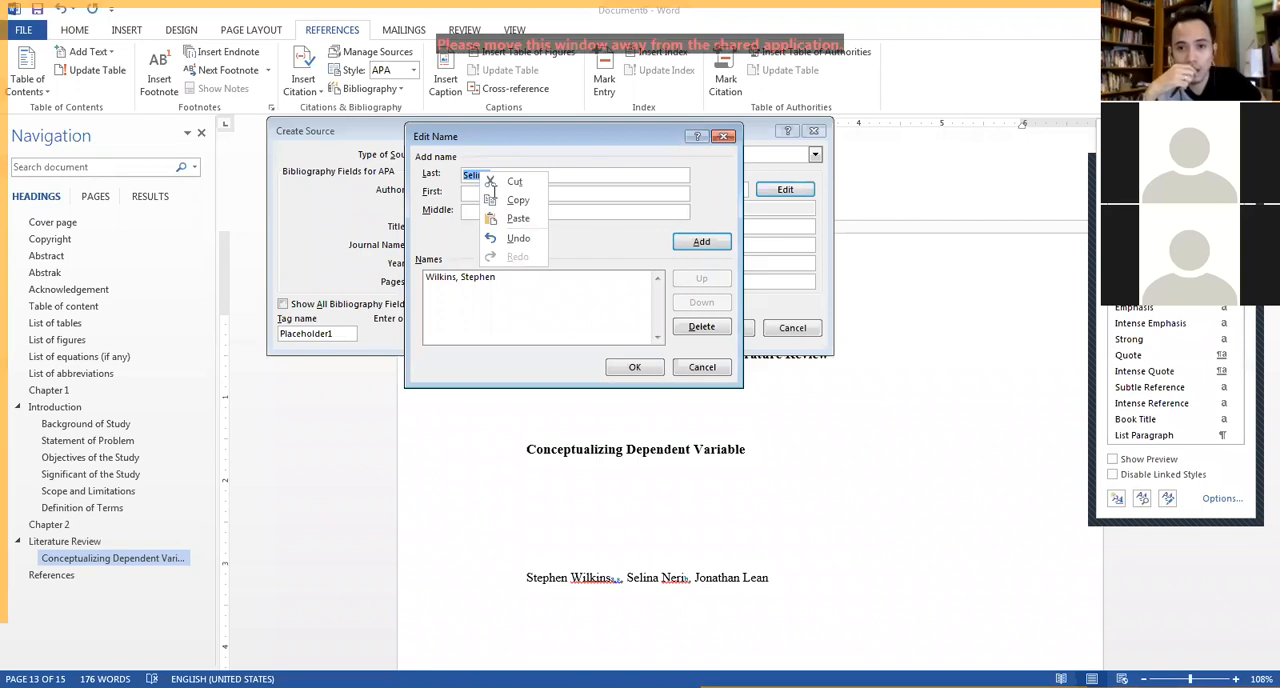
click(514, 181)
key(Tab)
key(ctrl+v)
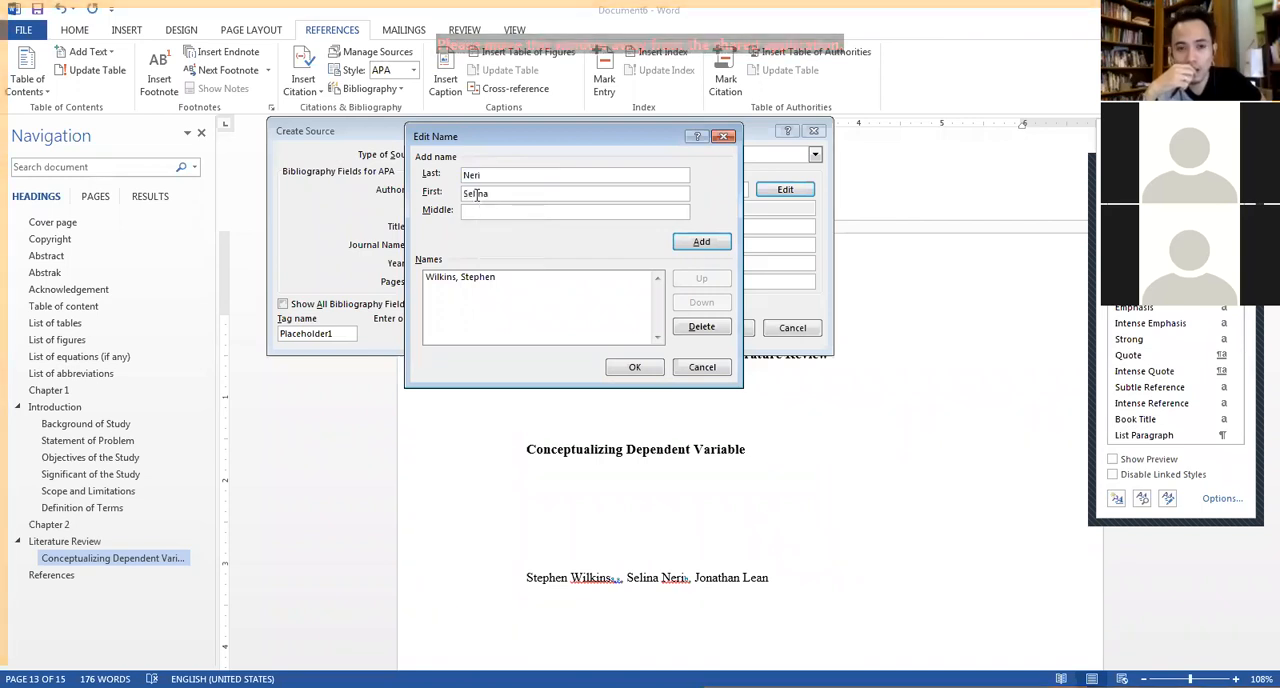
key(Return)
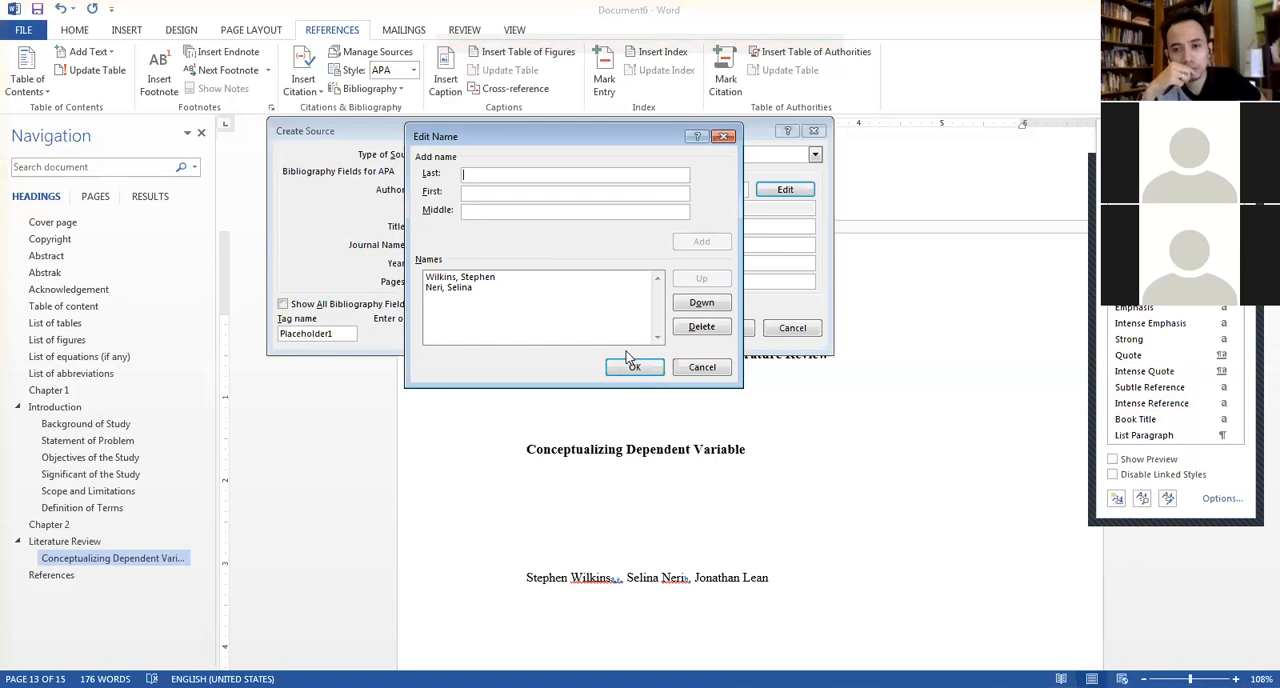
Add the article's third author to the source's name list with separate last and first names, and accept the author list.
key(ctrl+v)
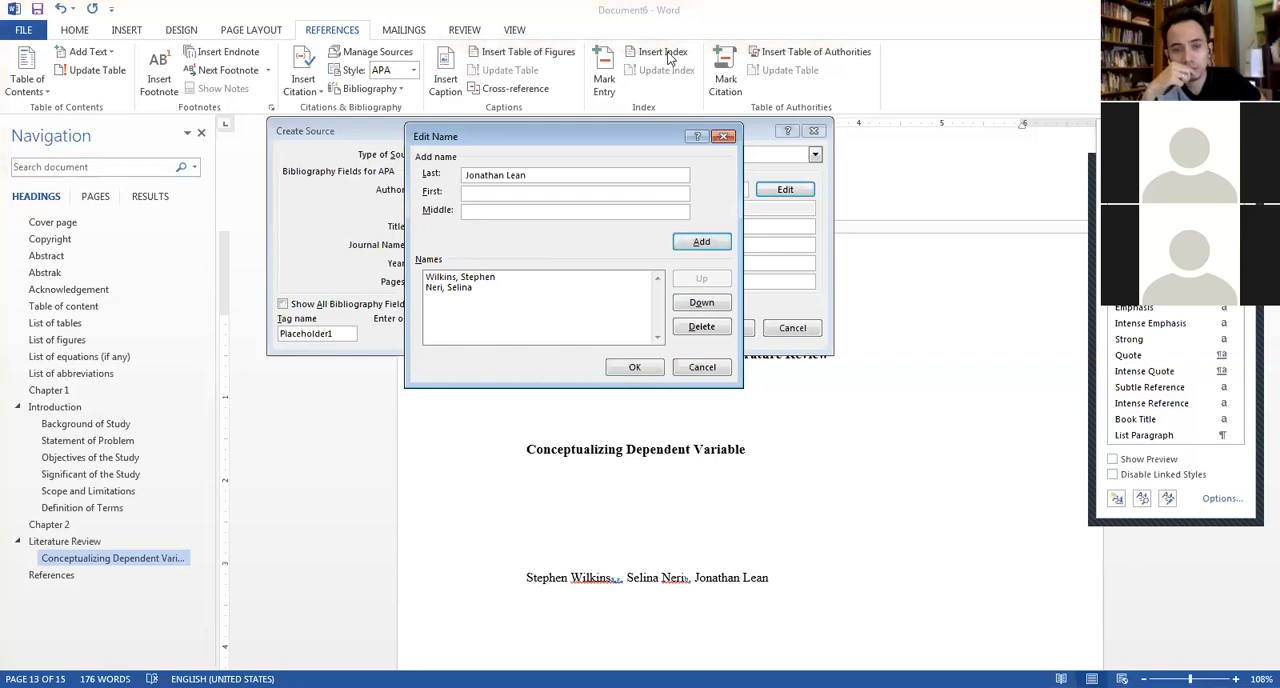
drag(506, 176, 463, 176)
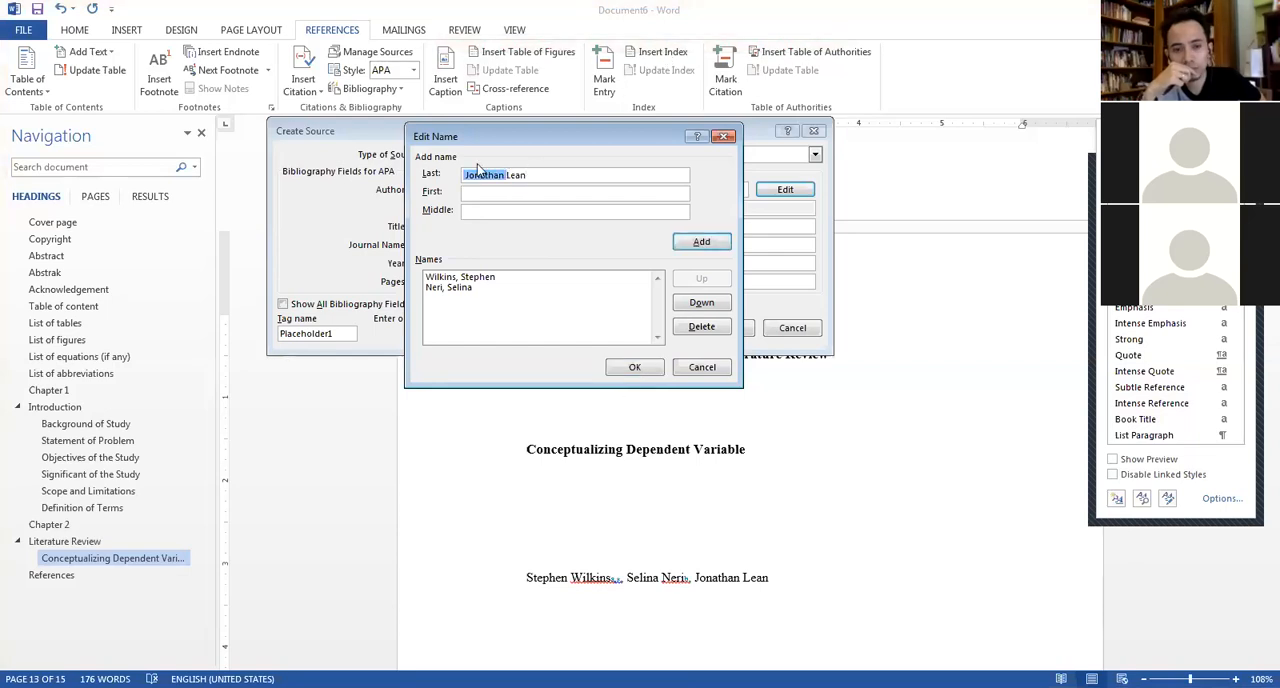
right_click(489, 175)
click(521, 183)
click(491, 191)
key(ctrl+v)
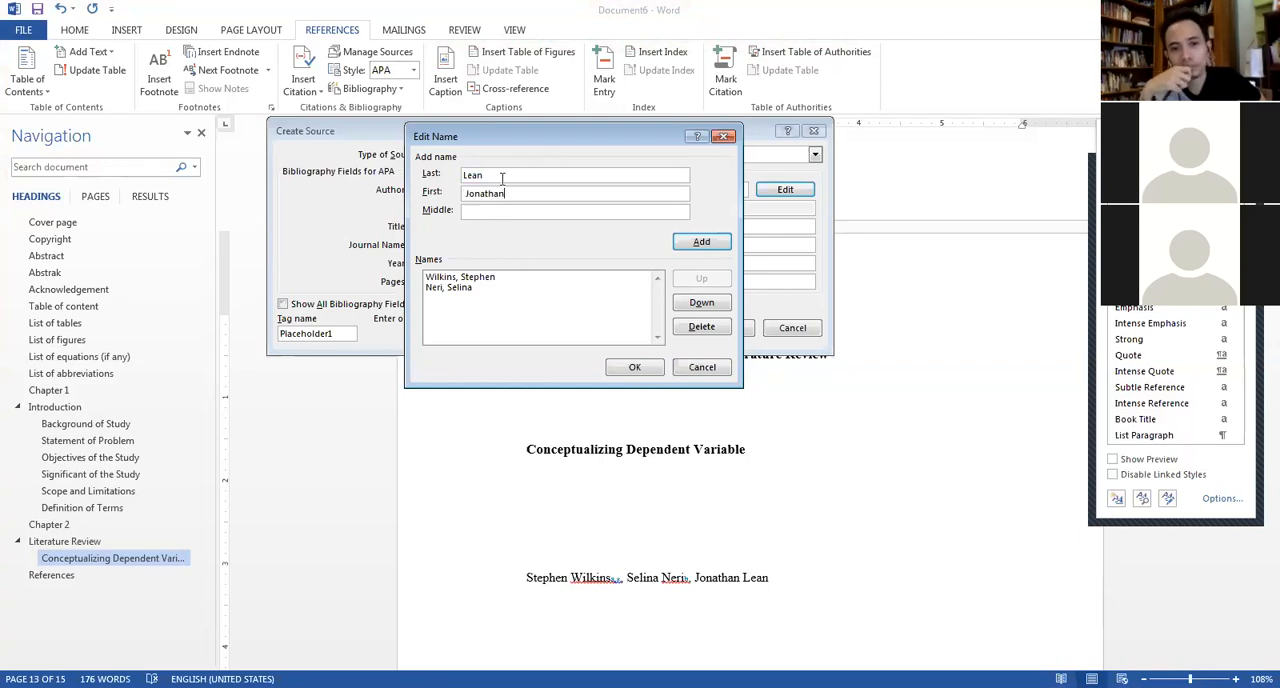
key(Return)
key(Return)
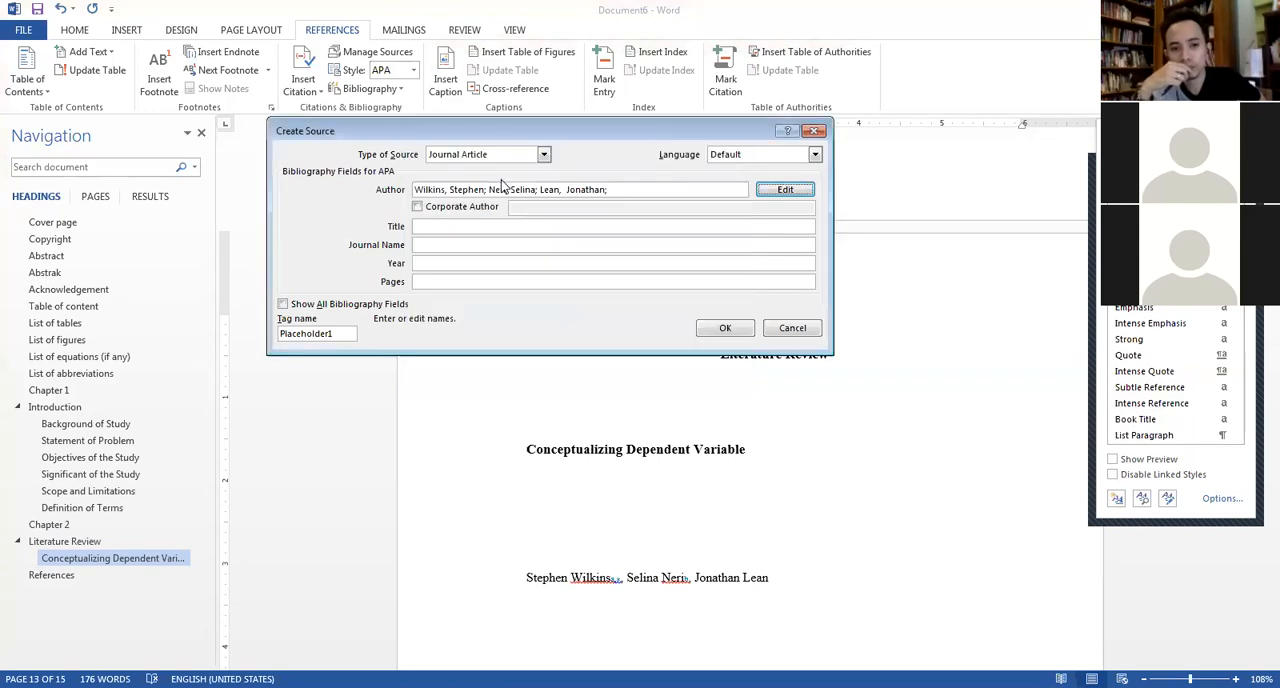
Fill in the source's title with "The role of theory in the business/management PhD: How students".
click(423, 229)
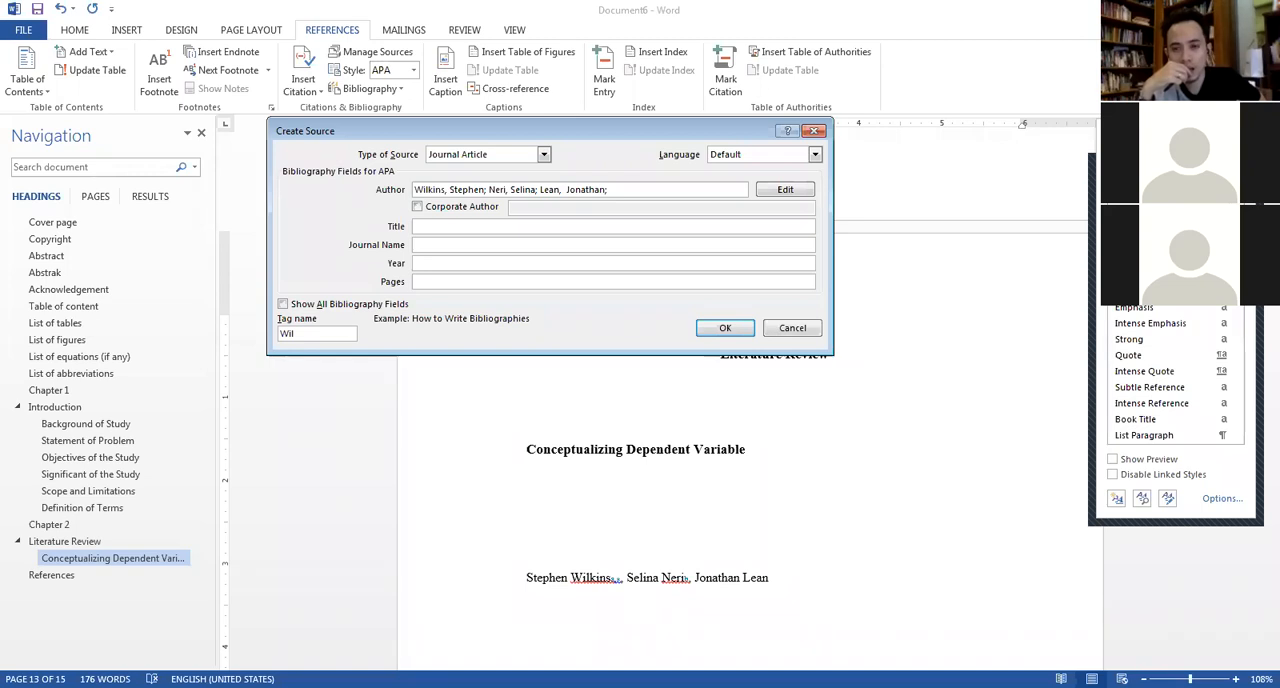
key(ctrl+v)
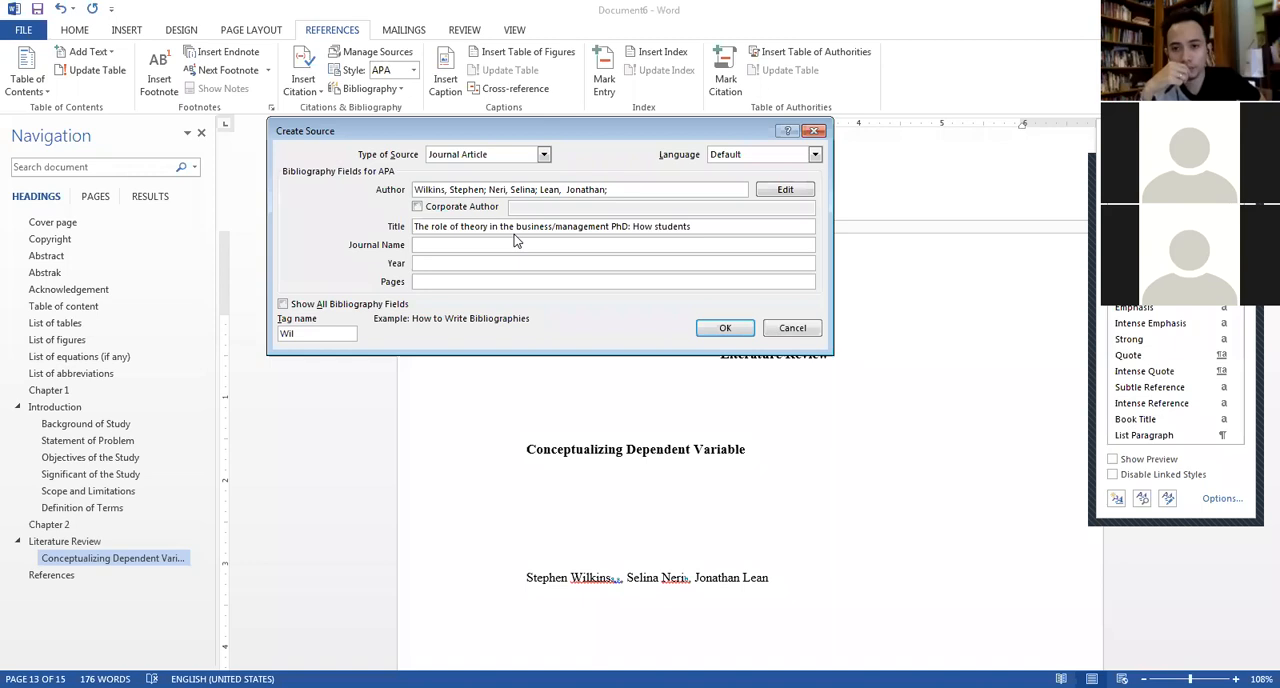
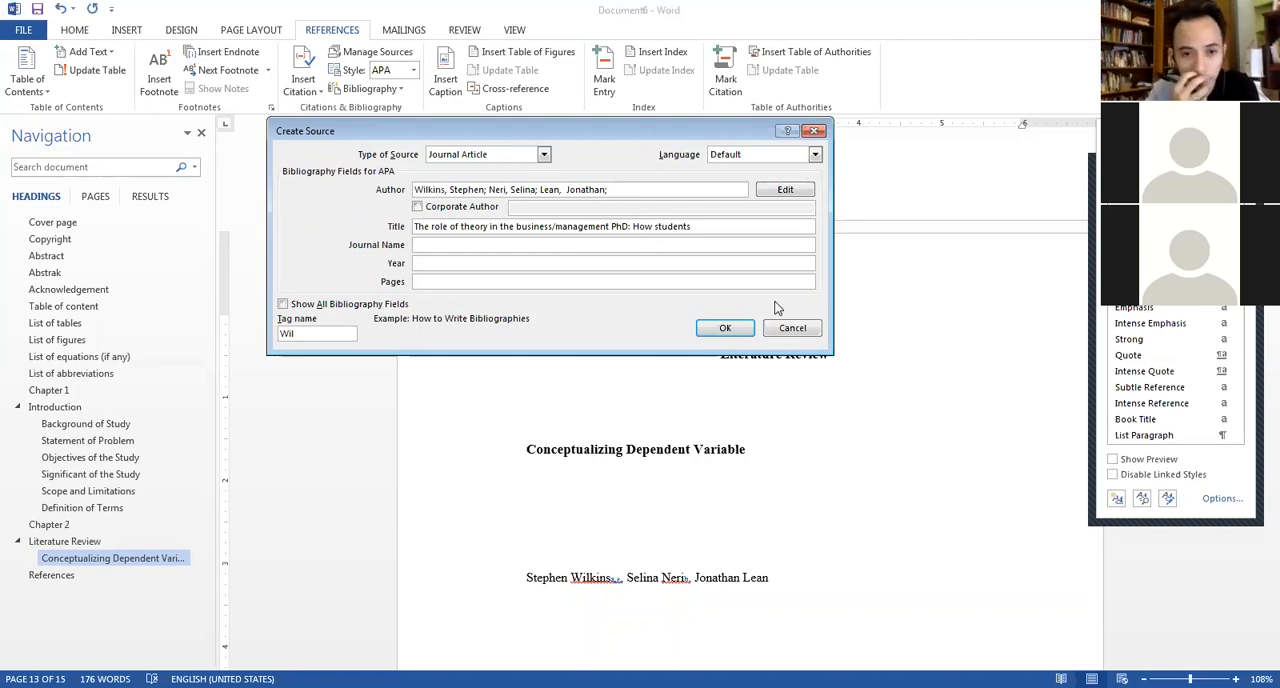
Complete the source's title with "may use theory to make an original contribution to knowledge" and check the full title.
text(may use theory to make an original contribution to knowledge)
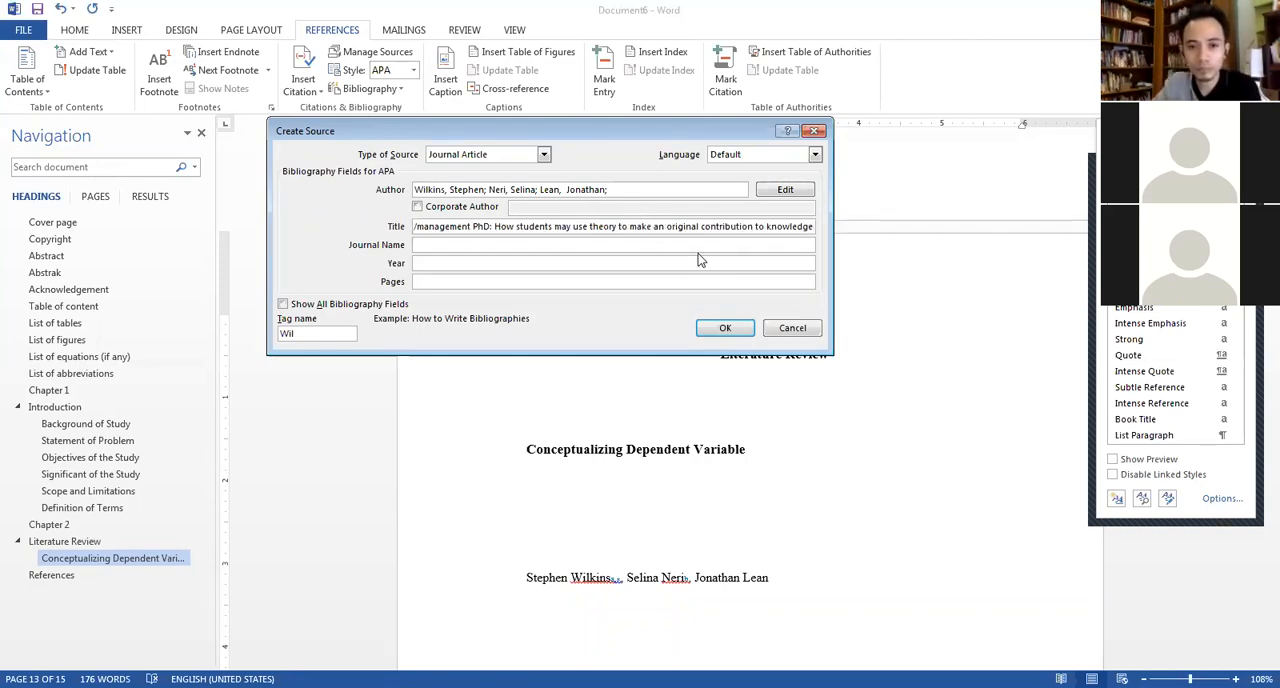
drag(598, 226, 826, 270)
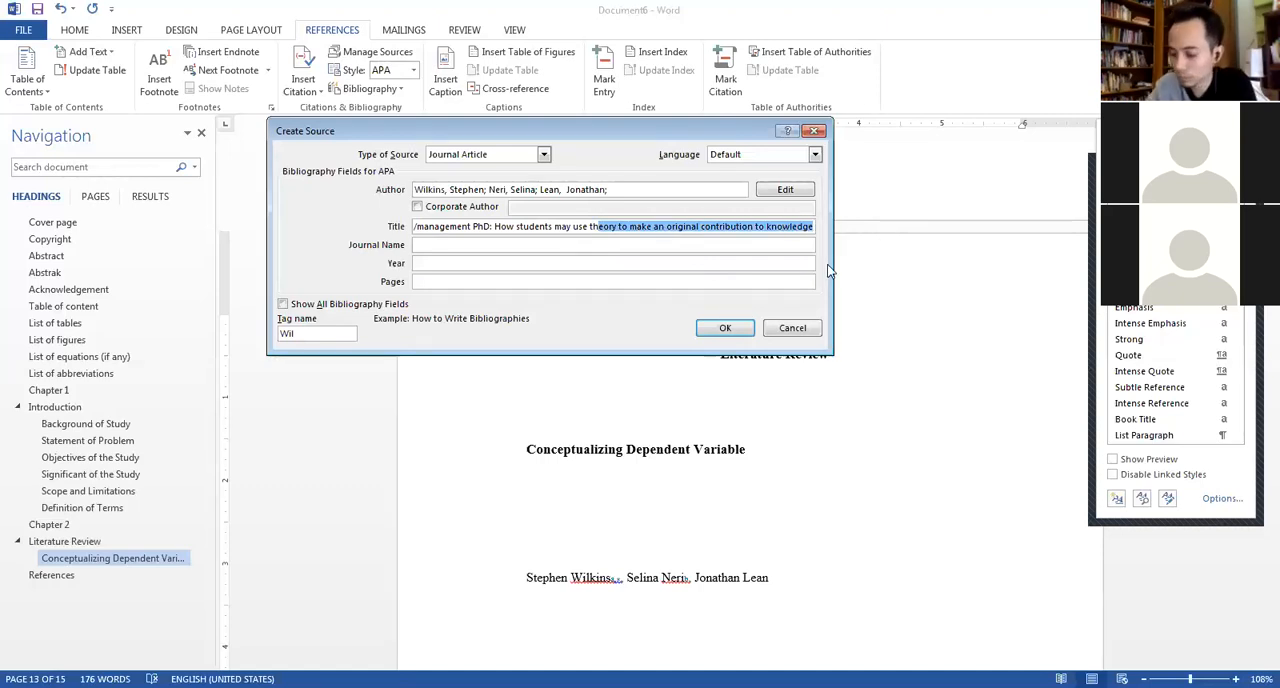
click(652, 227)
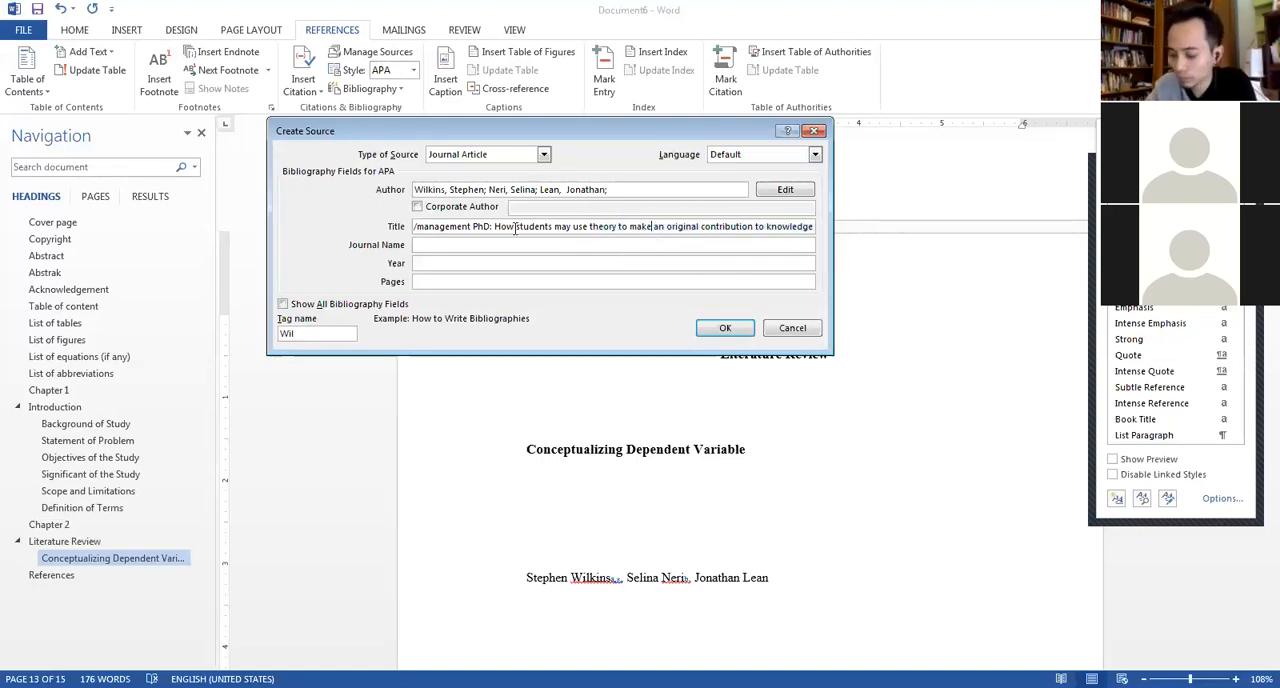
drag(430, 227, 410, 227)
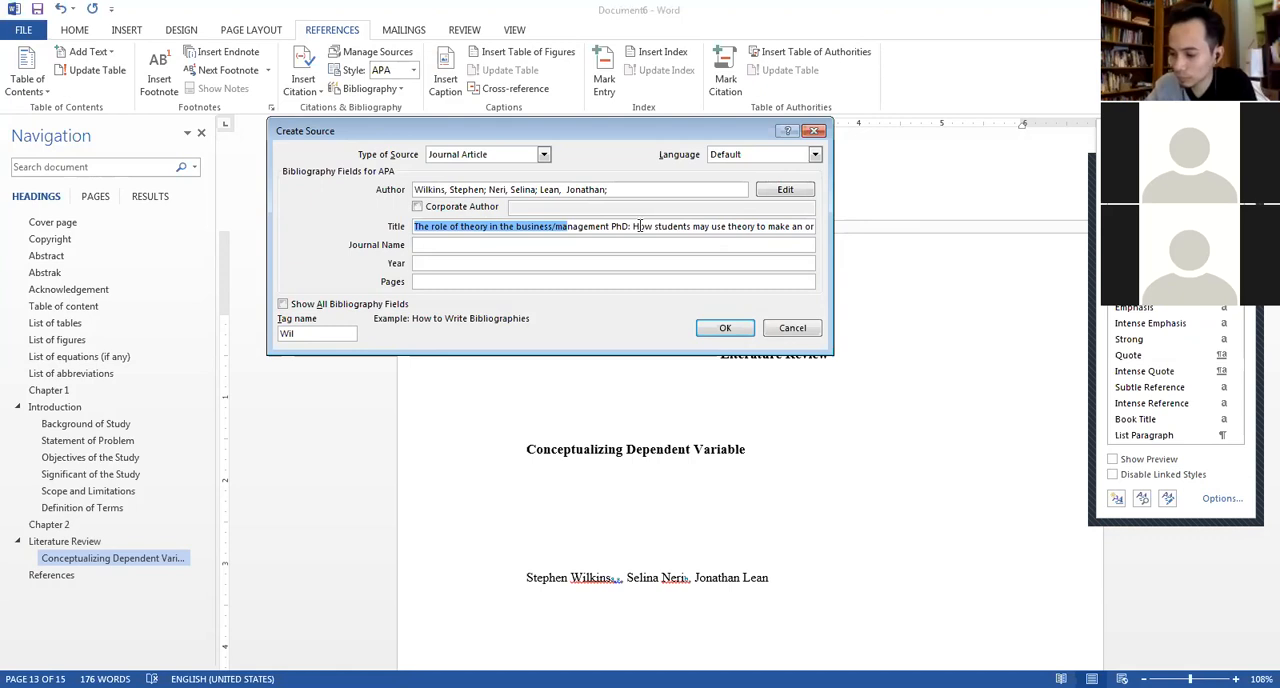
click(640, 226)
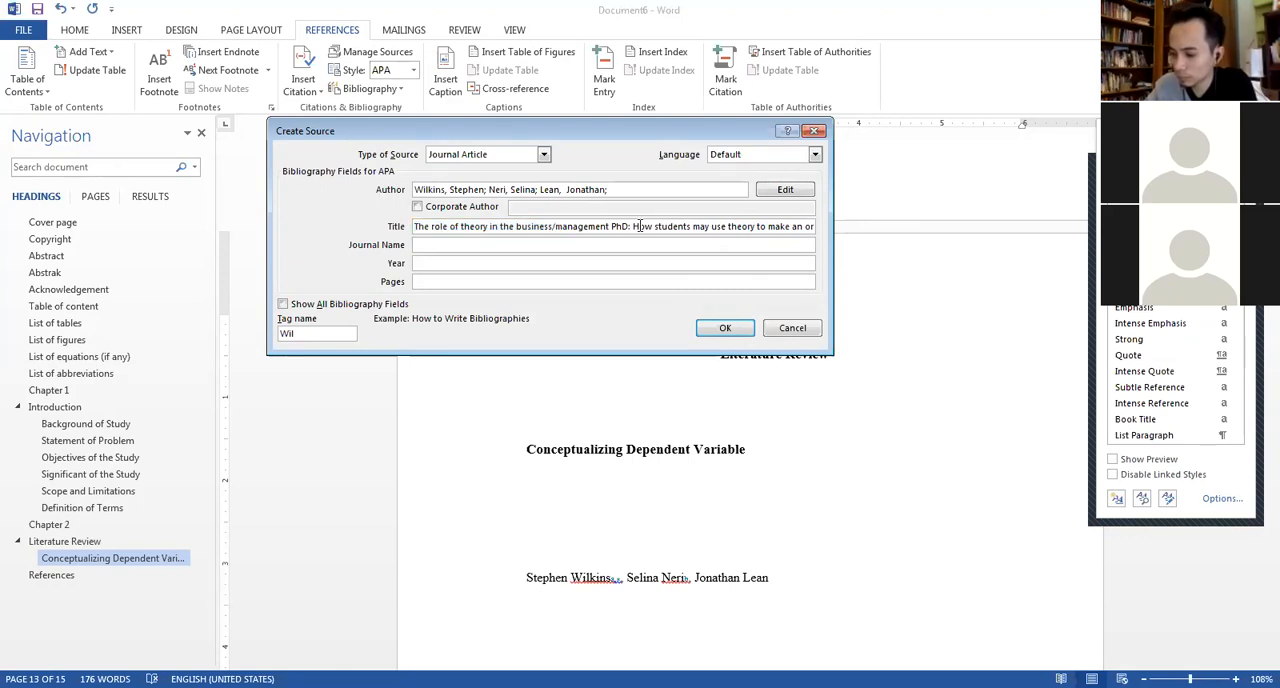
Fill in the source's journal name as "The International Journal of Management Education".
click(419, 244)
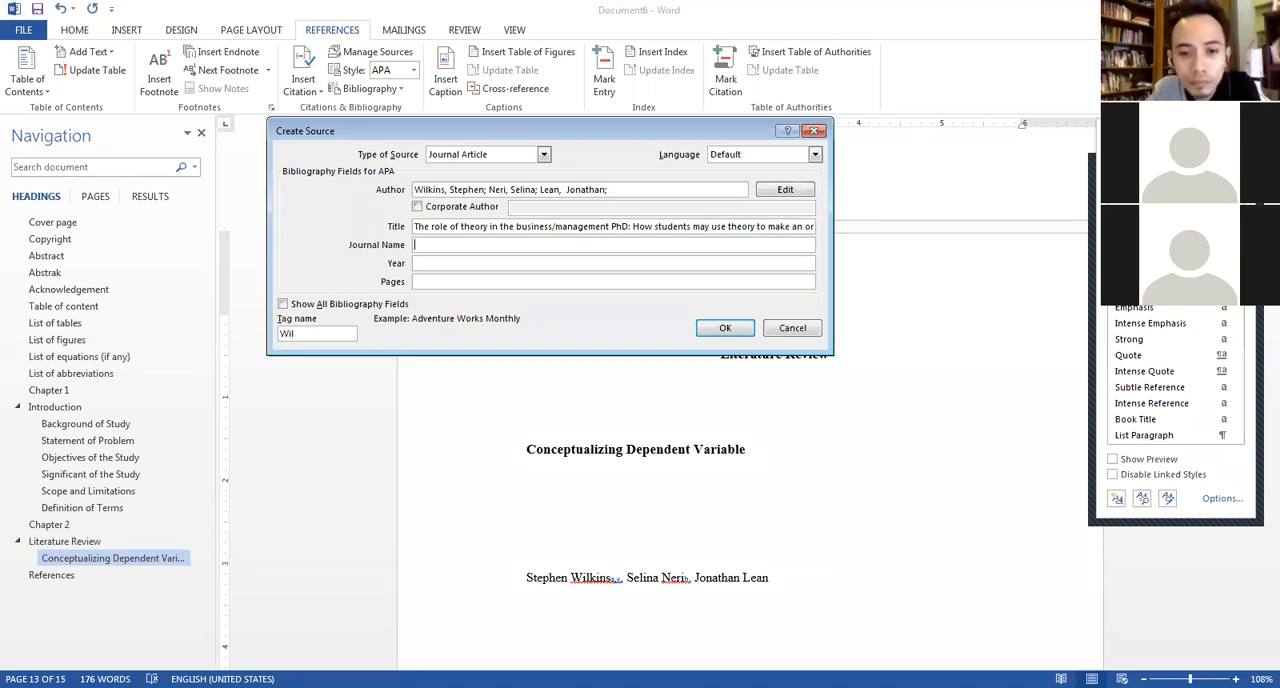
text(The International Journal of)
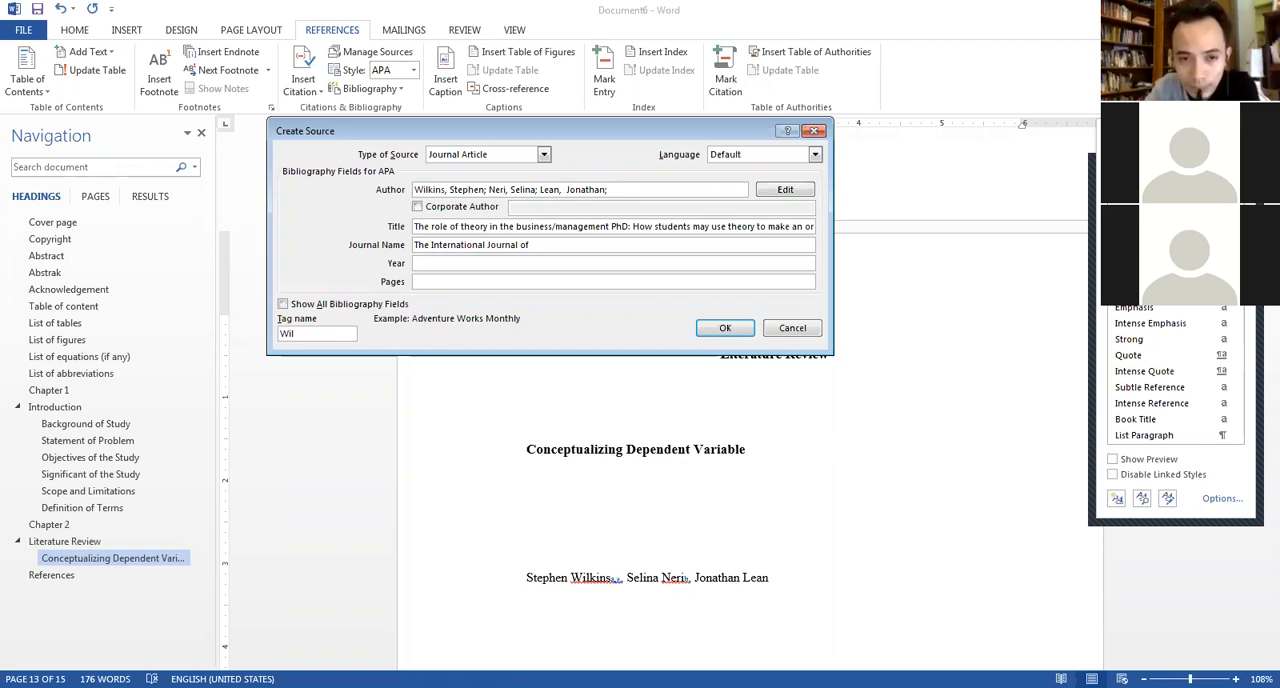
text(Management Education)
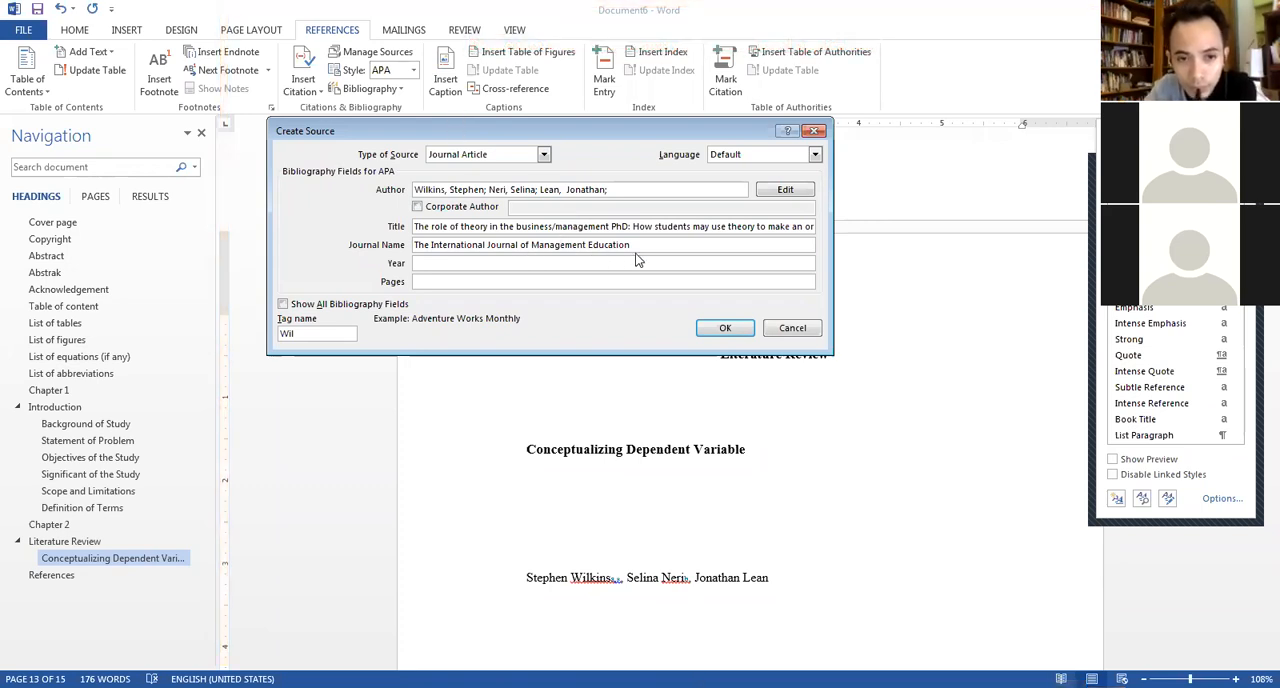
Set the source's year to 2019 and its pages to 1-20.
click(598, 263)
text(2019)
key(Tab)
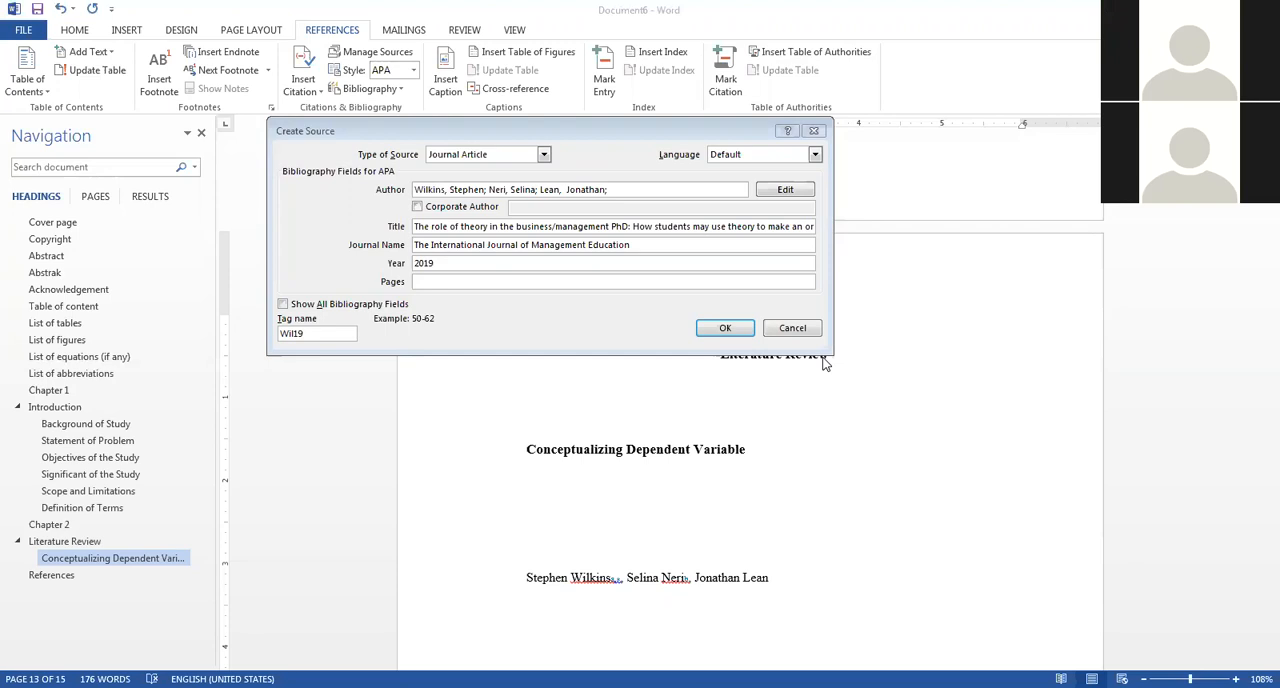
text(1-)
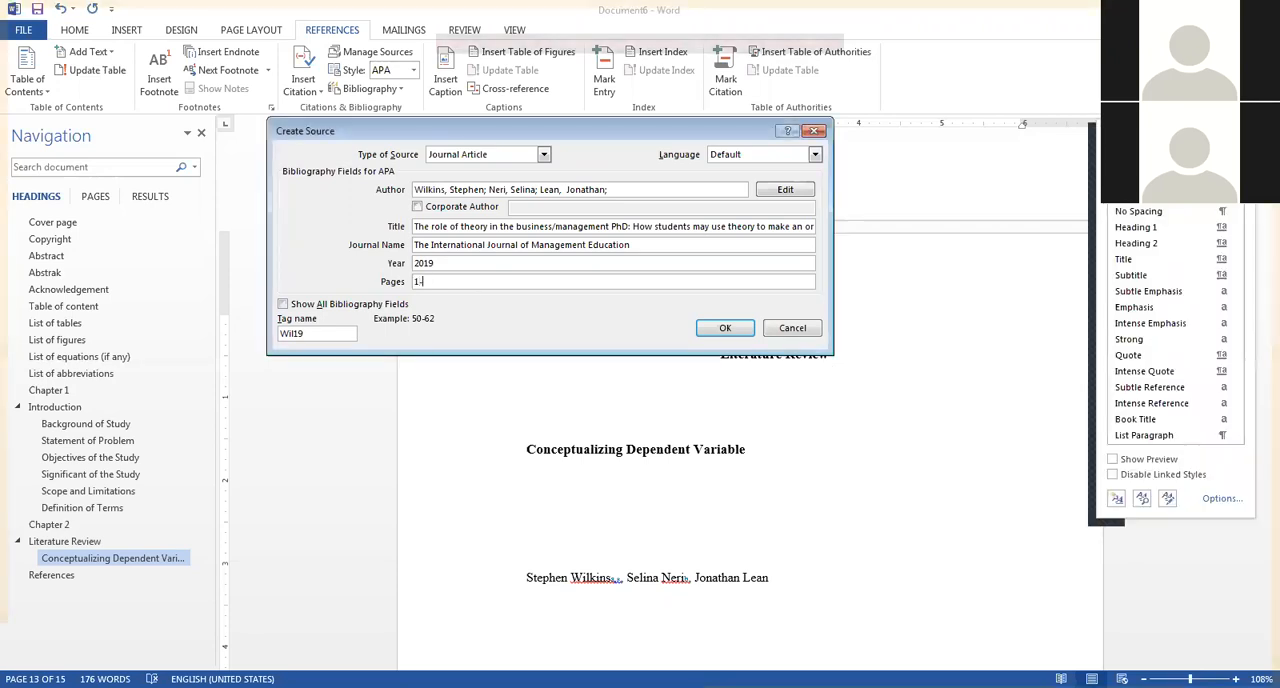
text(20)
Show all bibliography fields for the source and set the volume to 17.
click(310, 306)
drag(811, 251, 810, 346)
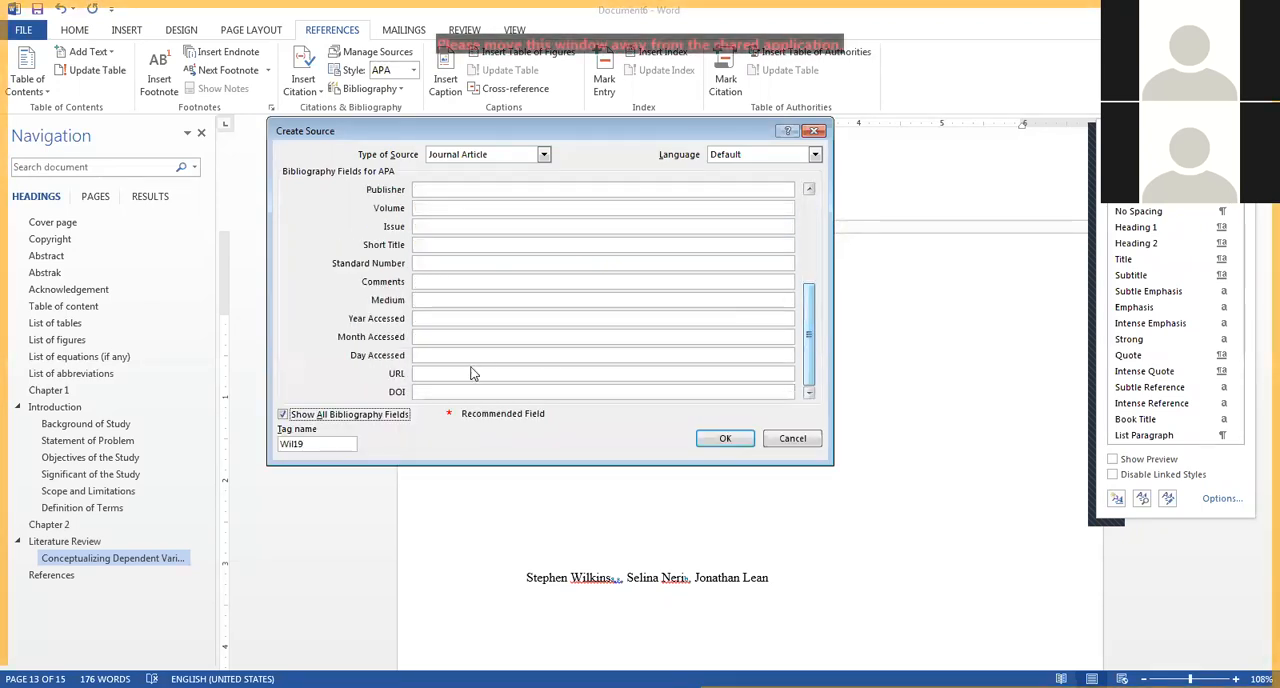
click(430, 208)
text(17)
click(420, 228)
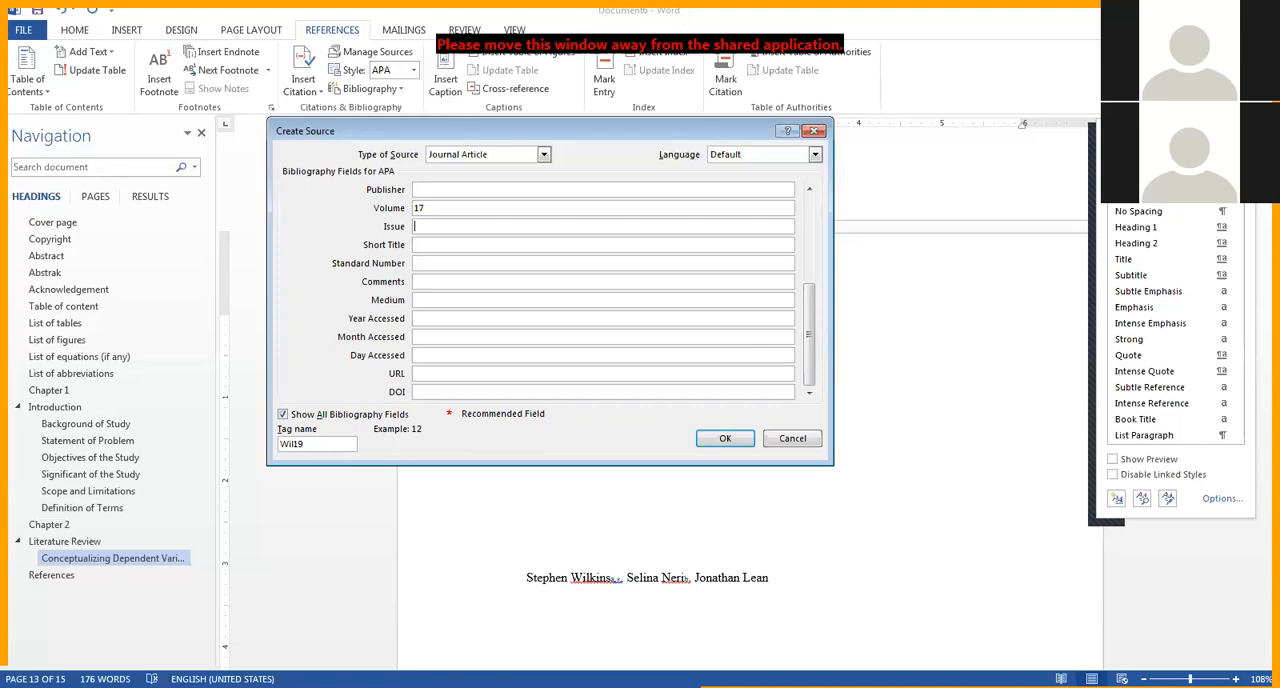
Switch to the article PDF in Foxit Reader, copy its journal name and title, and check the first page for publication details.
key(alt+Tab)
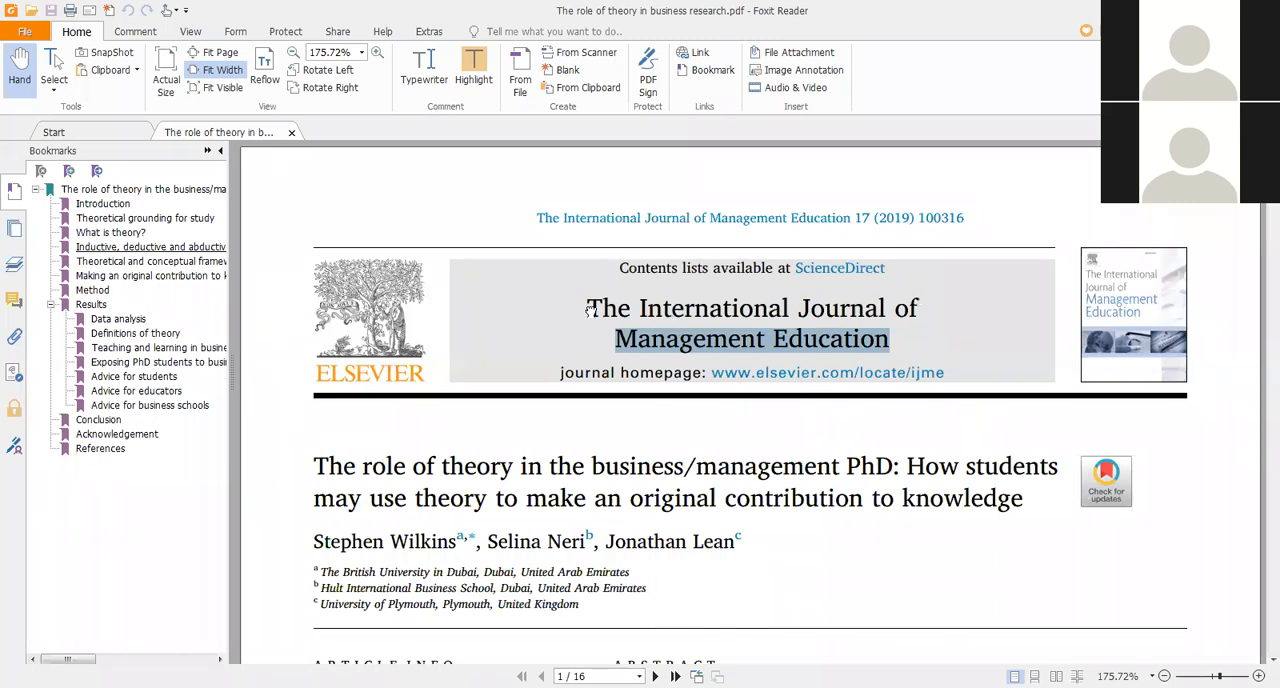
drag(588, 306, 884, 340)
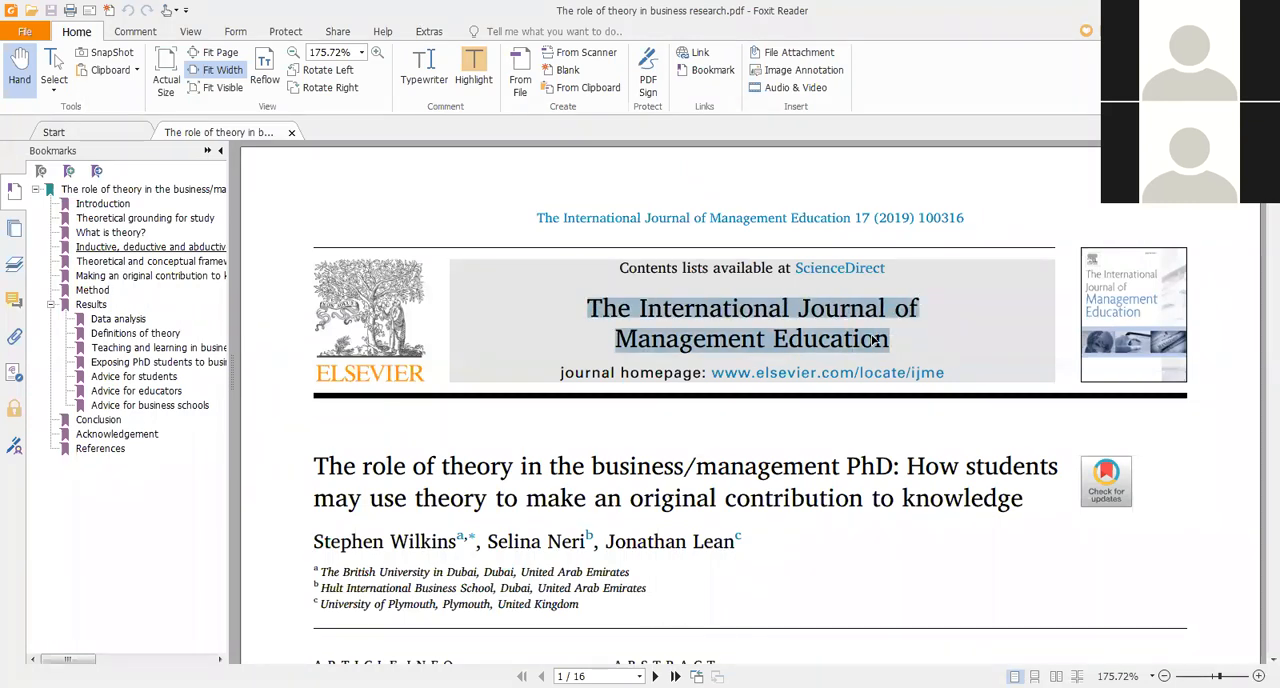
right_click(874, 338)
click(890, 349)
drag(316, 468, 764, 516)
drag(1022, 498, 1022, 498)
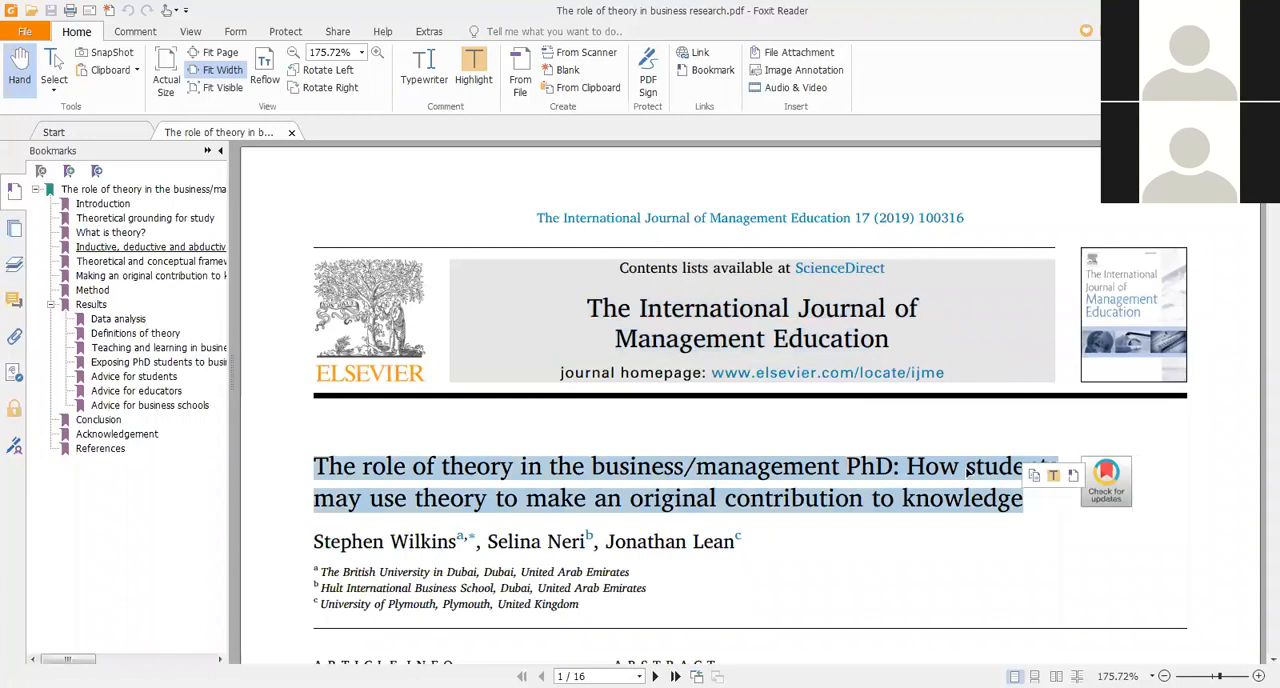
right_click(968, 470)
click(982, 478)
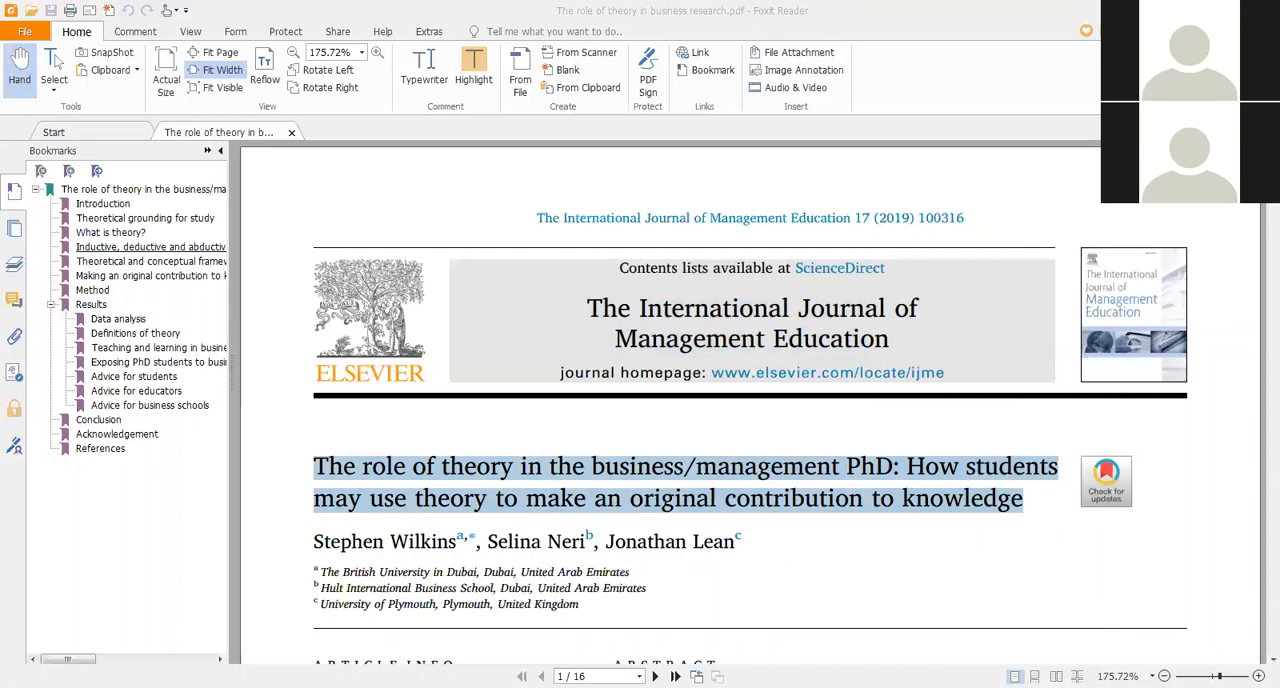
click(603, 540)
scroll(603, 540, down, 3)
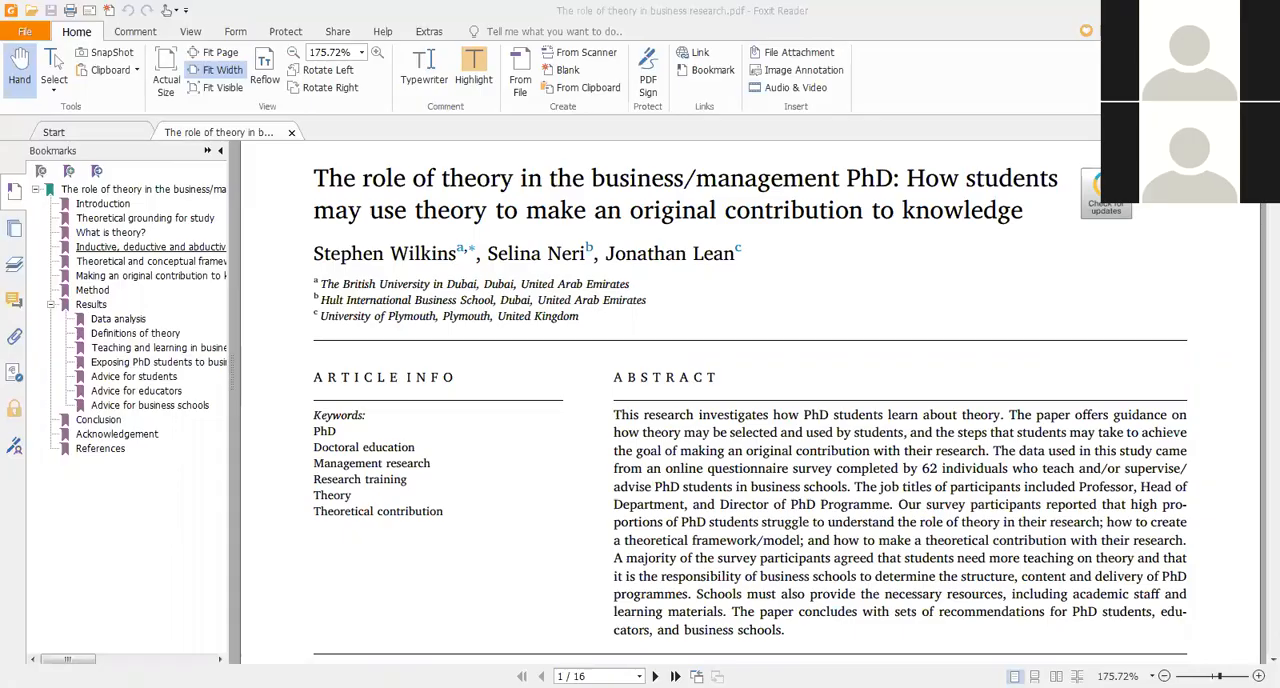
key(alt+Tab)
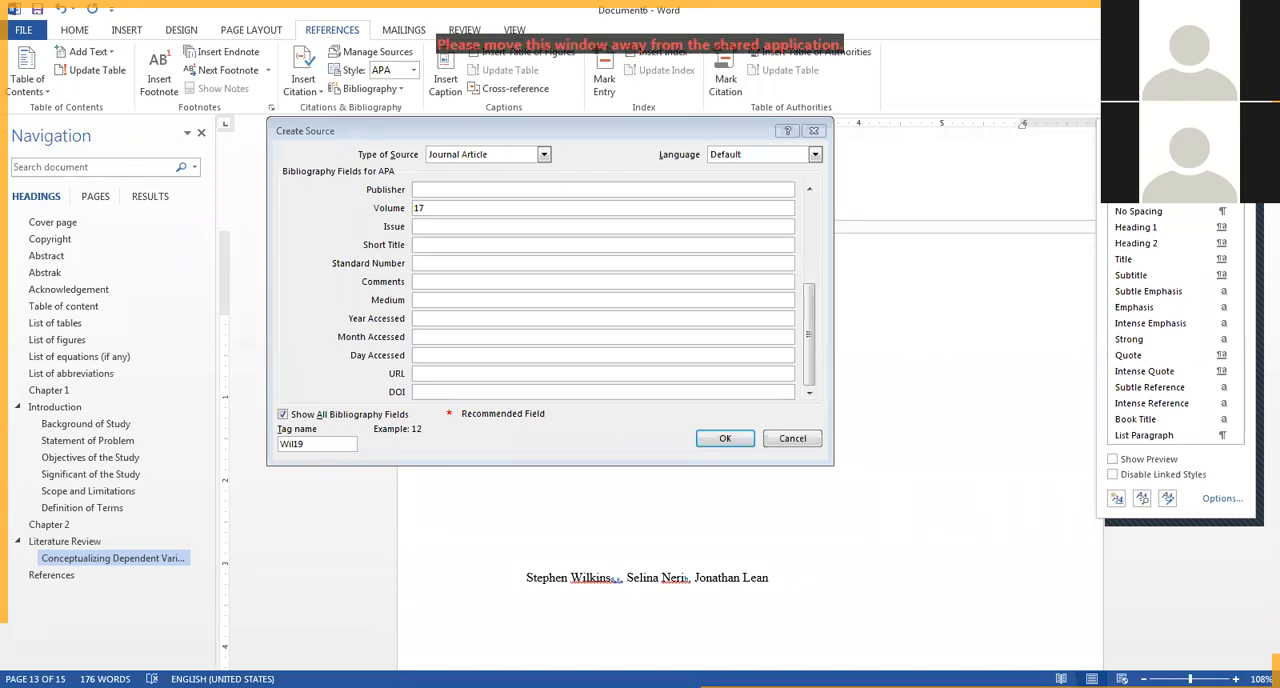
Set the source's issue to 3 and save the source so its citation is inserted under Conceptualizing Dependent Variable.
drag(684, 122, 796, 82)
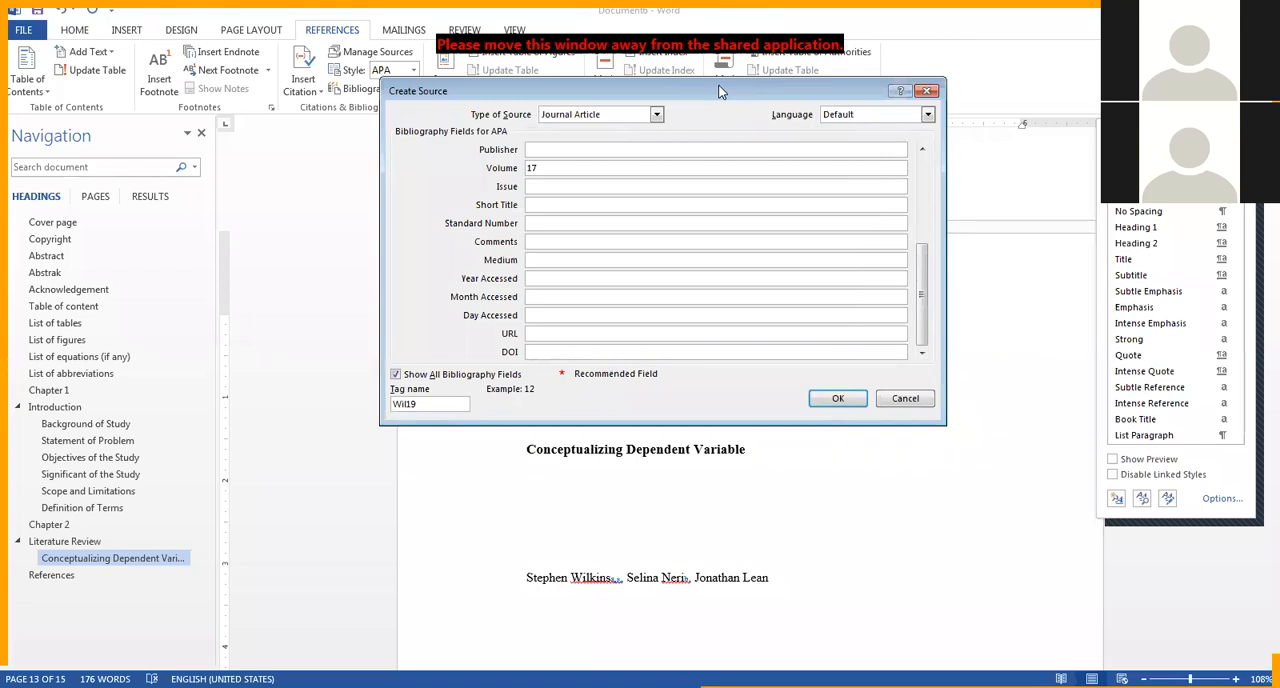
drag(718, 92, 775, 78)
click(619, 155)
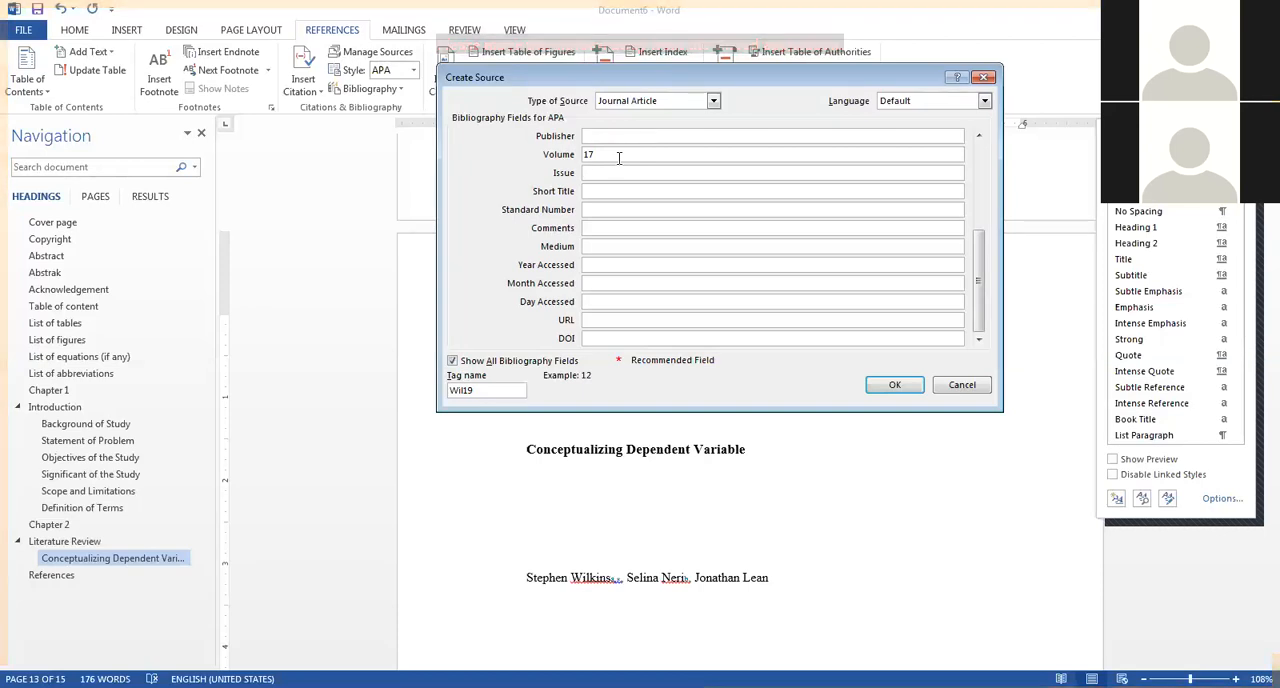
text(3)
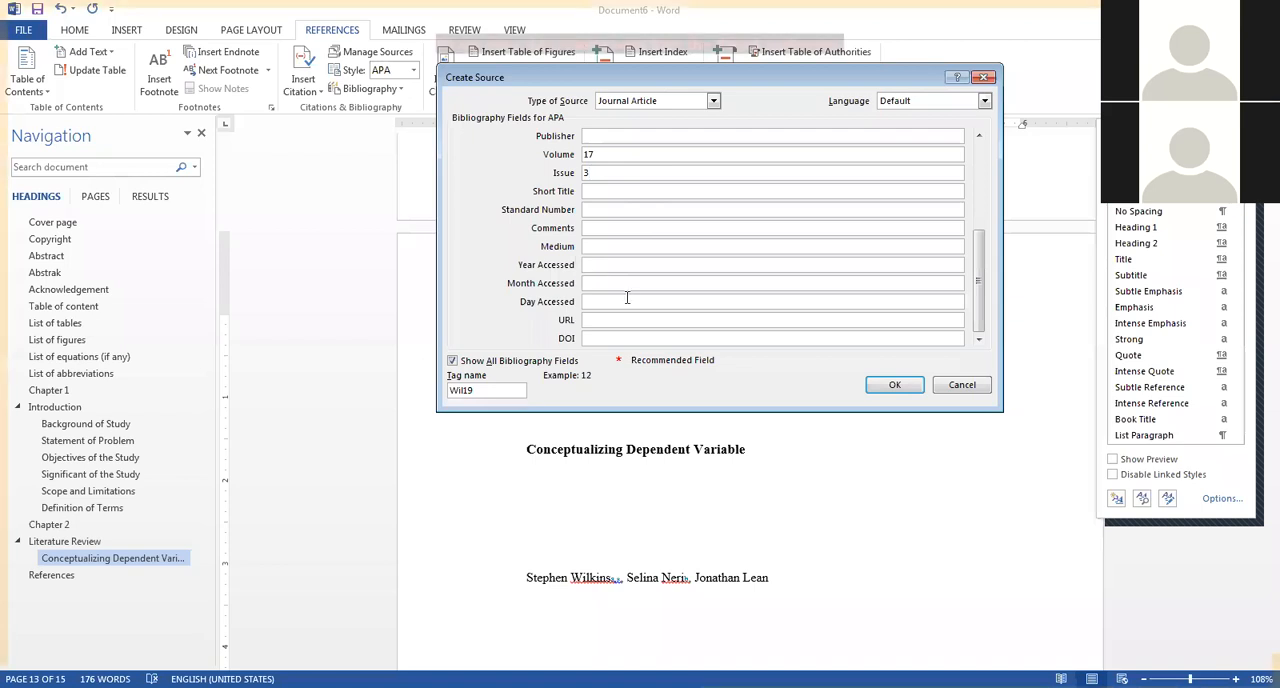
click(895, 386)
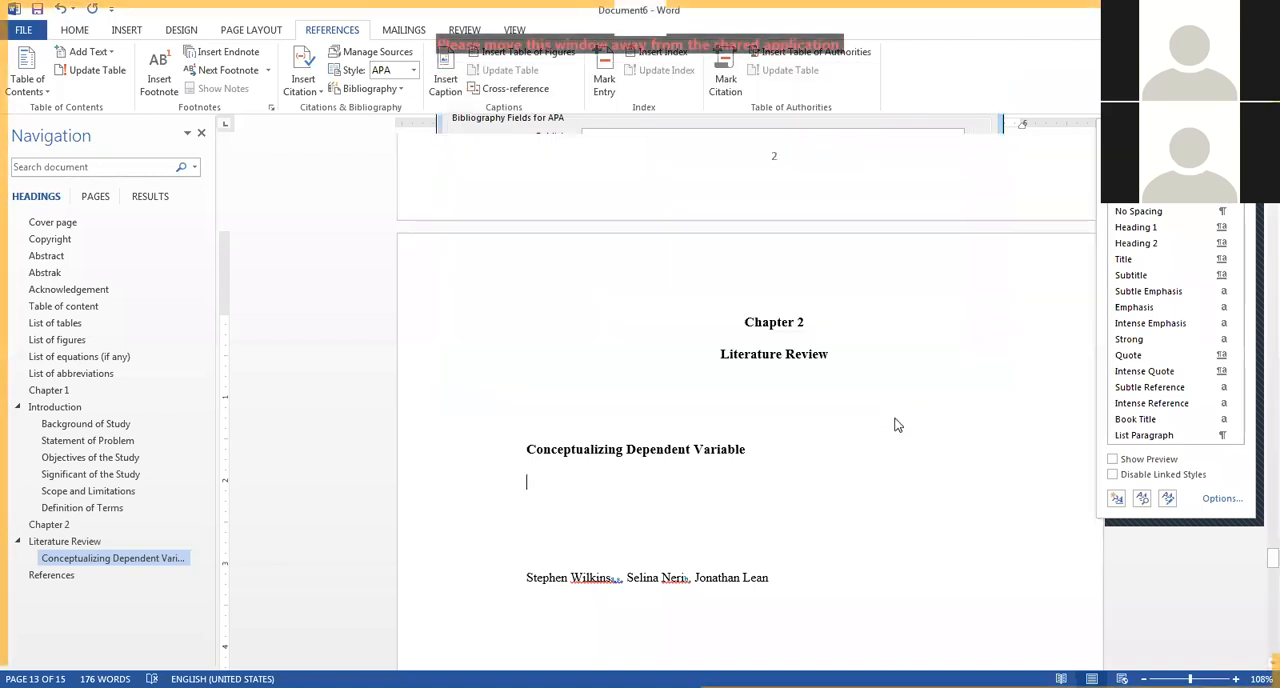
Examine the editing options offered for the inserted citation, including Edit Citation.
click(660, 399)
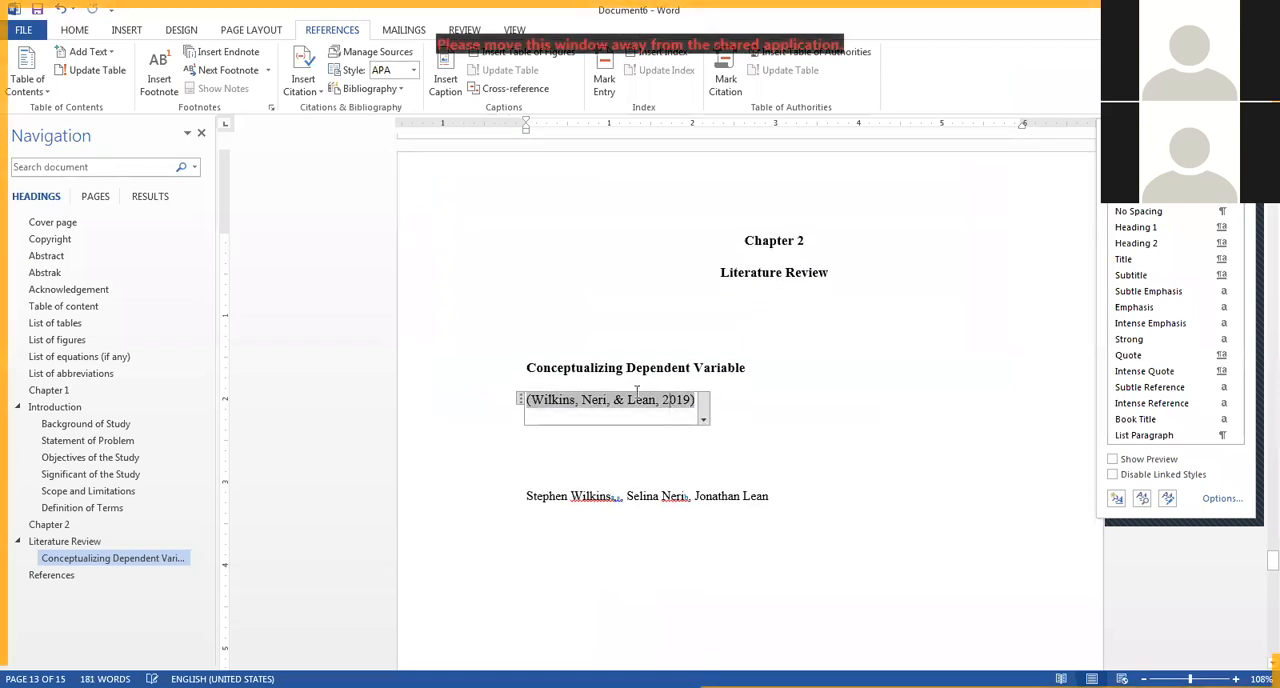
click(704, 414)
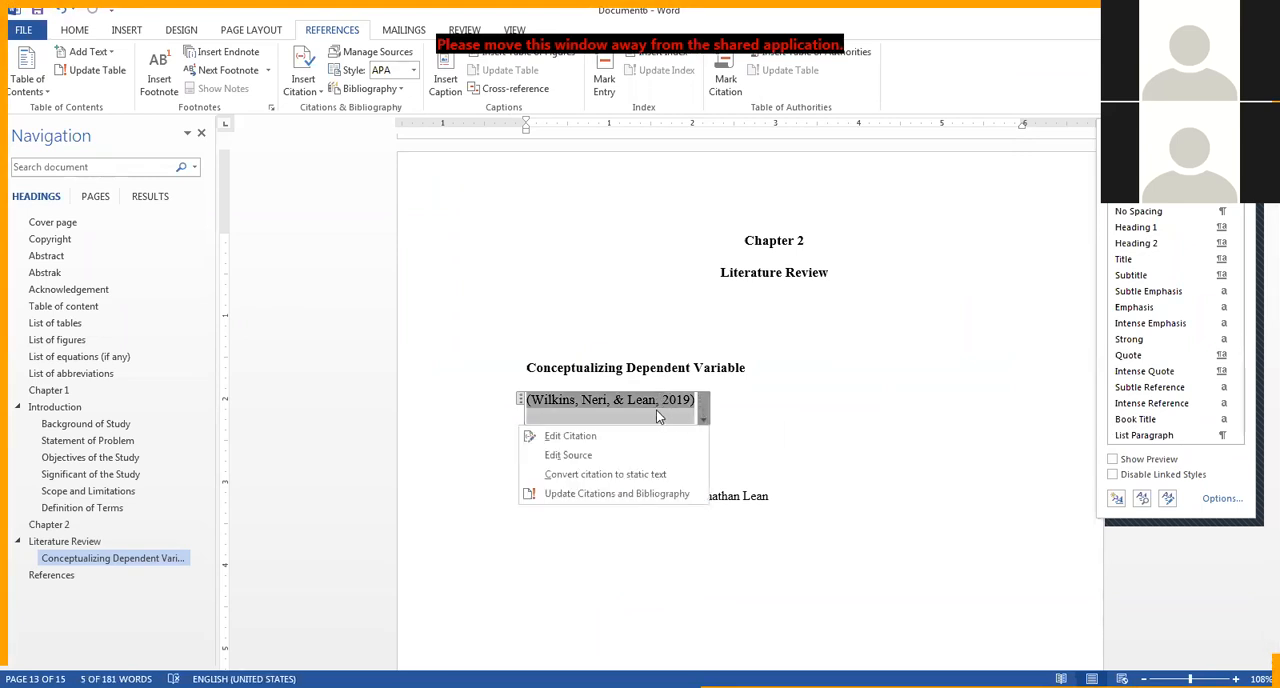
click(656, 410)
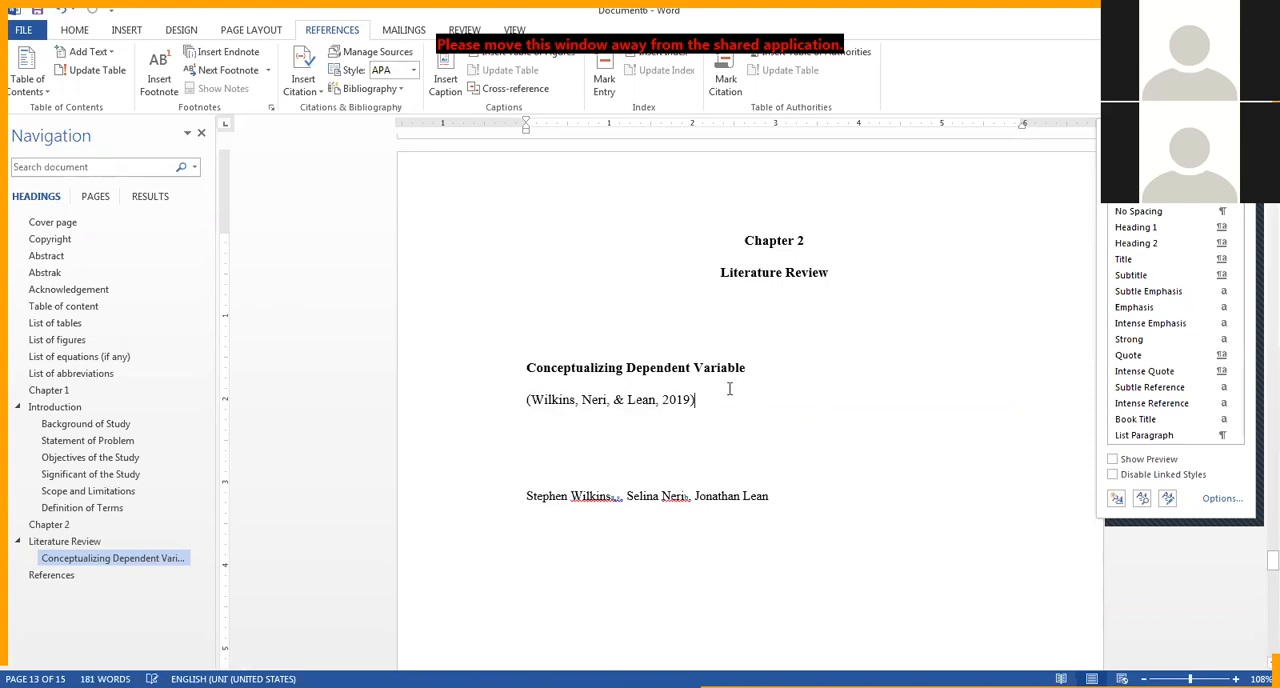
click(662, 398)
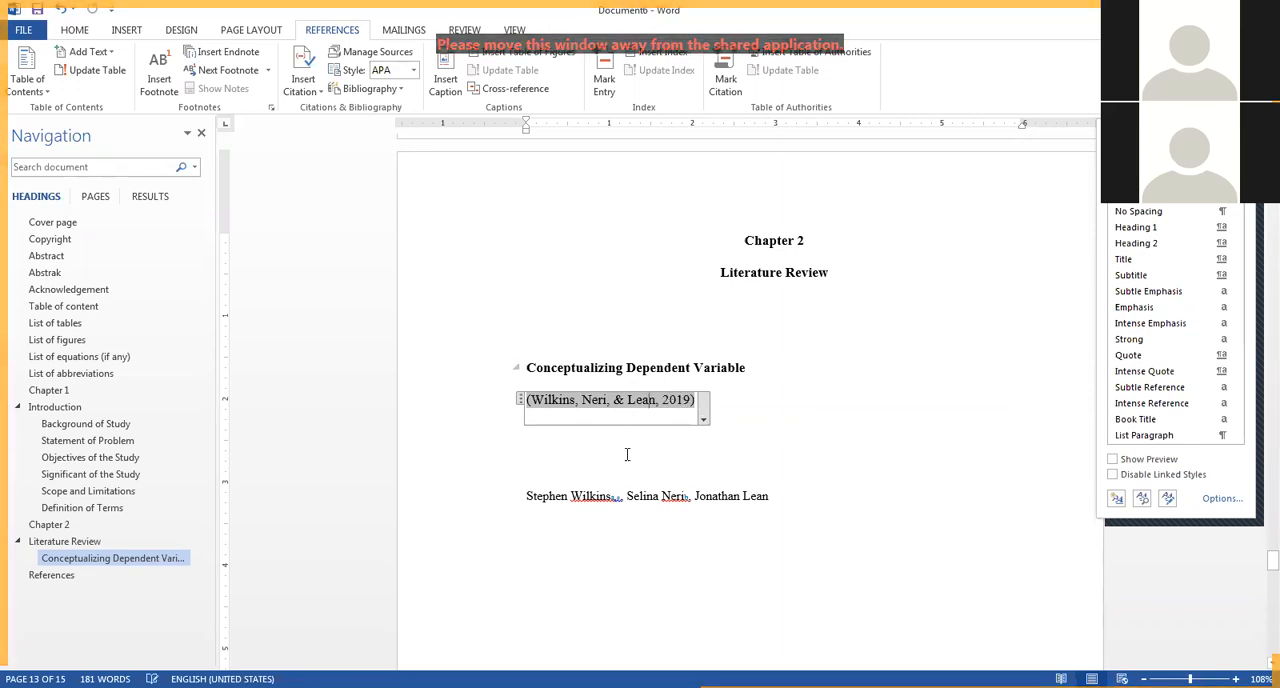
click(704, 422)
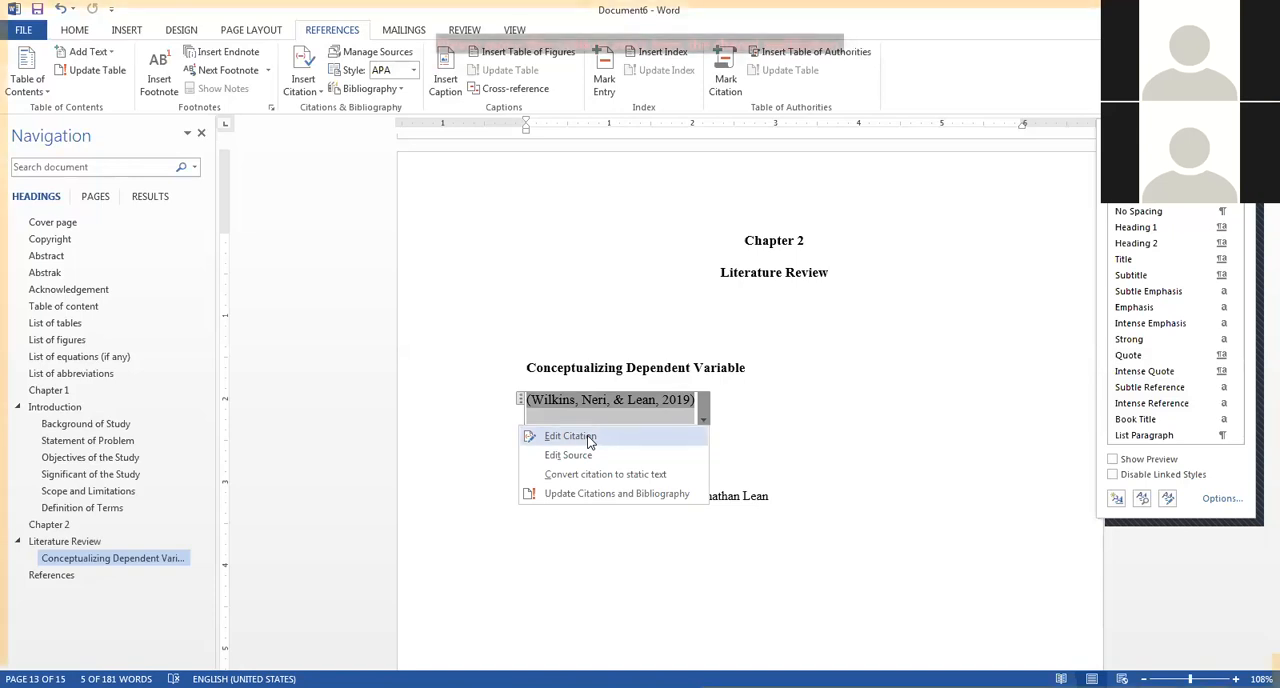
click(588, 437)
click(674, 383)
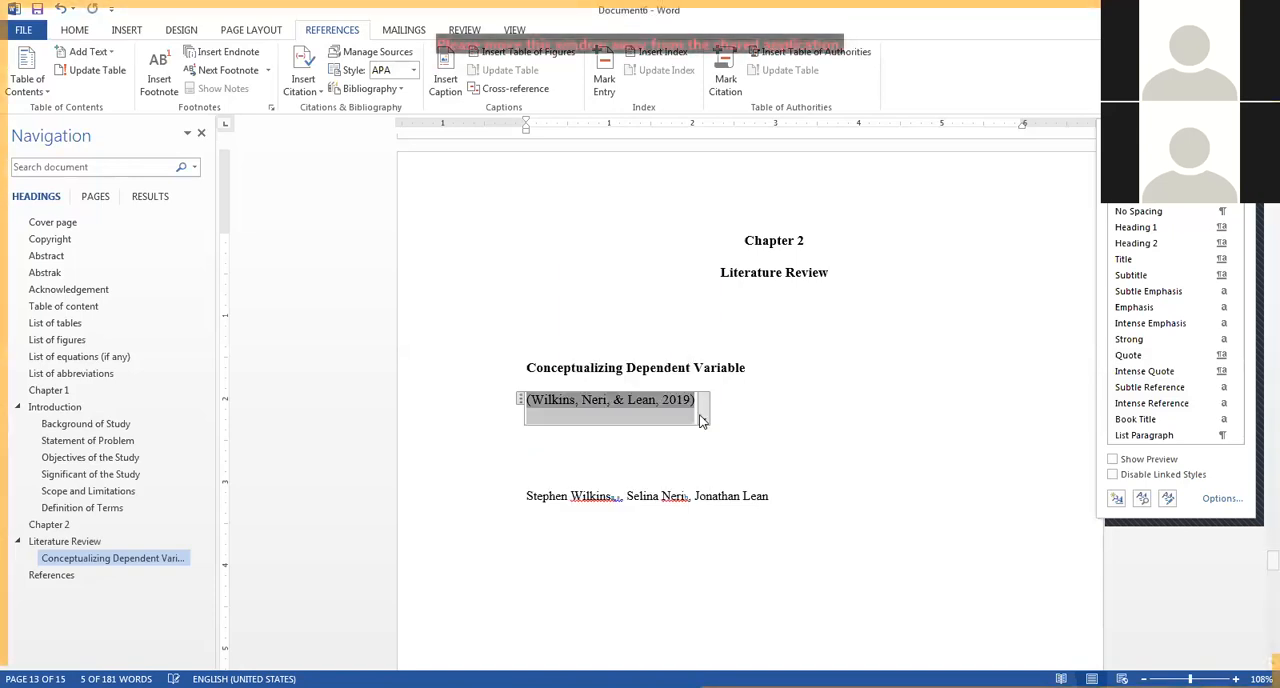
Convert the citation to static text and reword it in narrative form, with "and" instead of "&" and only 2019 in parentheses.
click(703, 421)
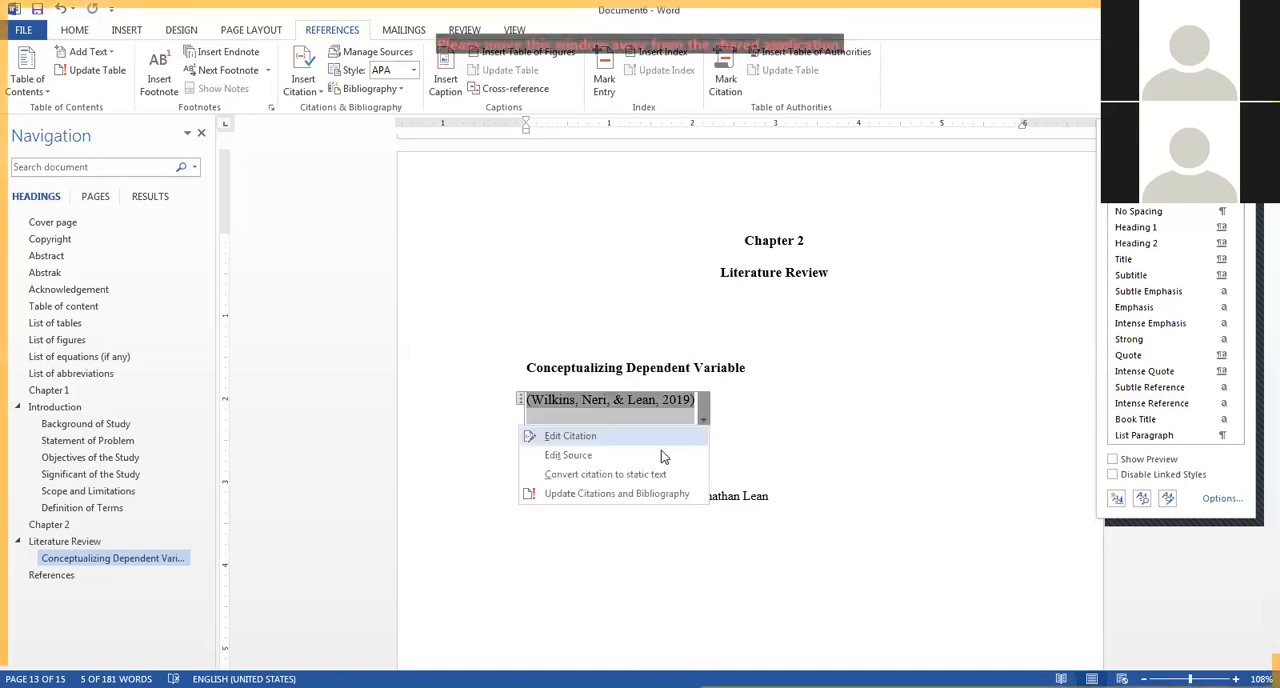
click(565, 477)
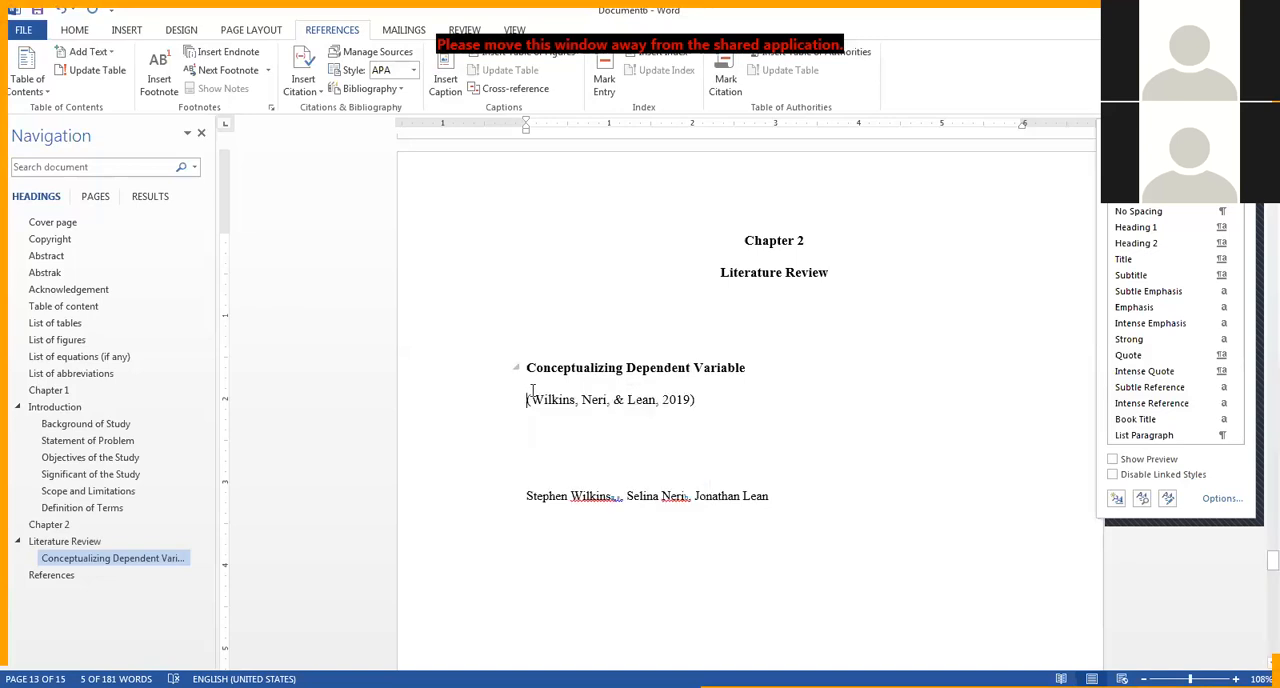
key(Delete)
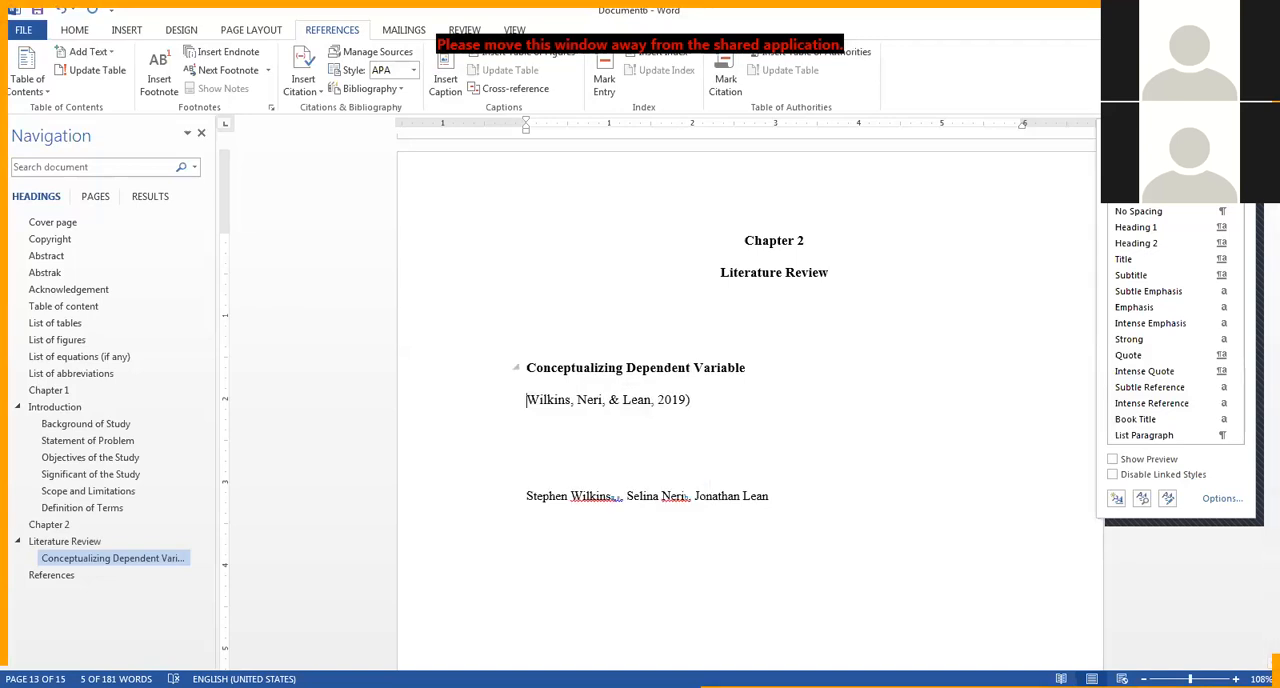
click(618, 399)
key(BackSpace)
text(and)
click(663, 399)
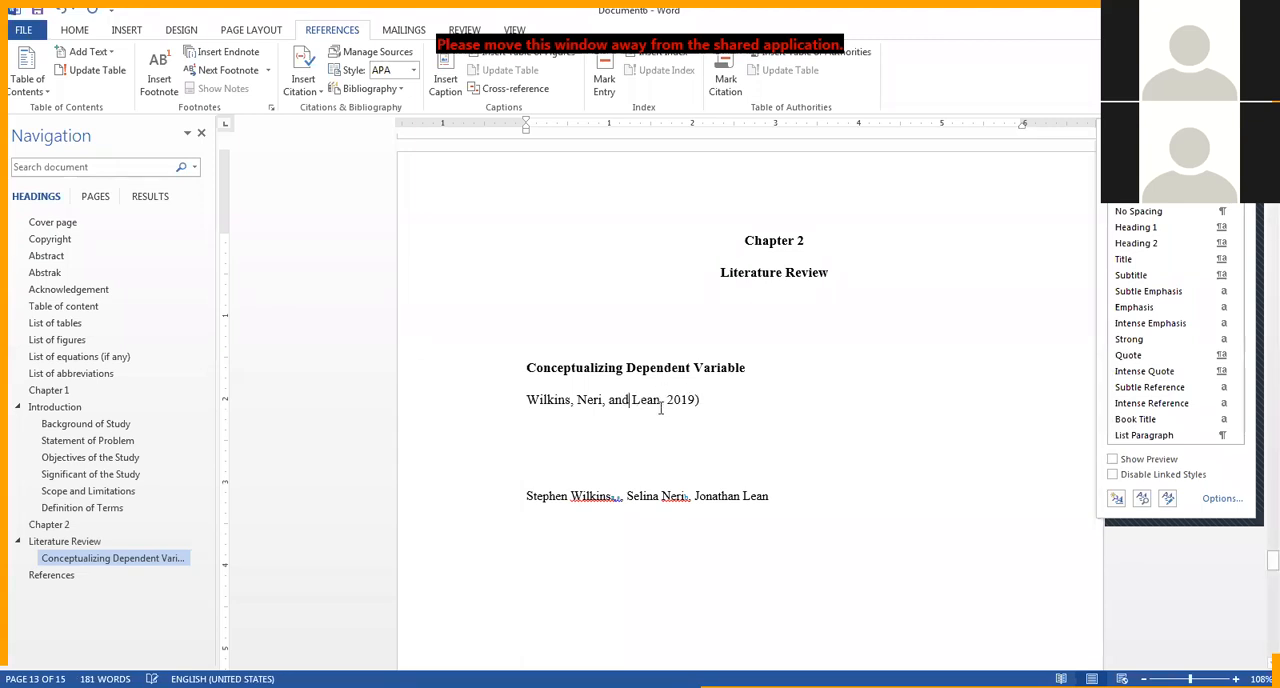
key(BackSpace)
key(Right)
text(()
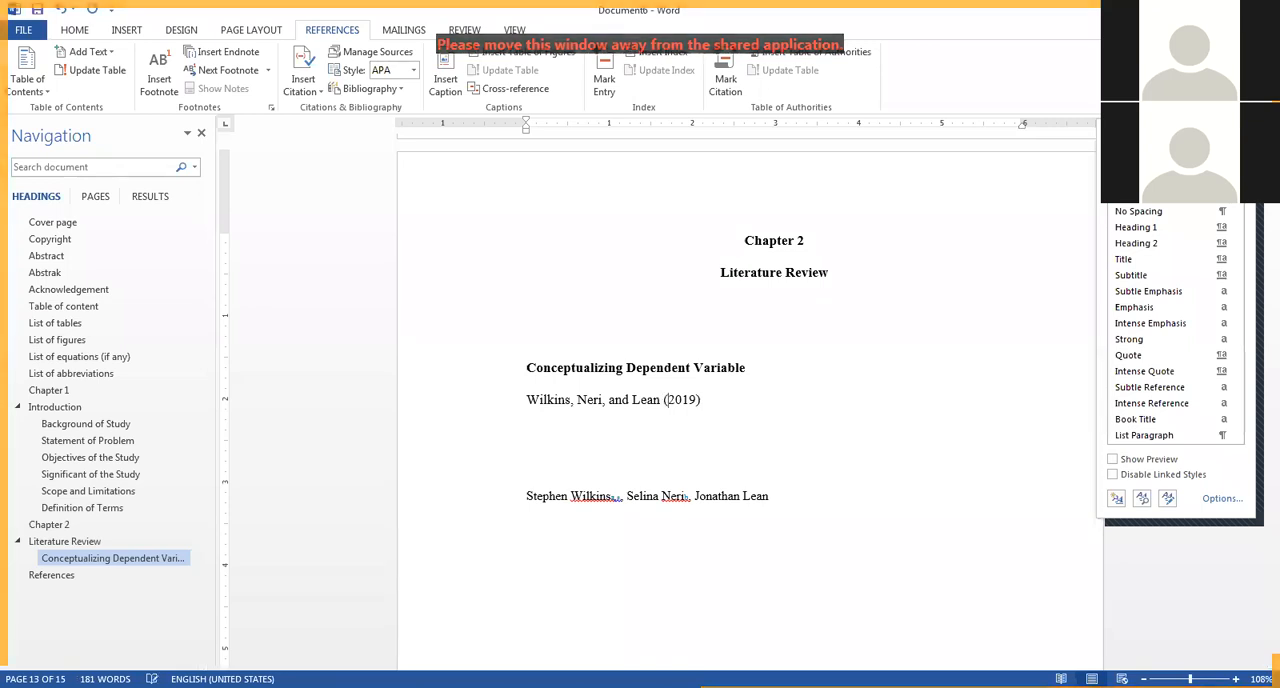
drag(527, 399, 604, 399)
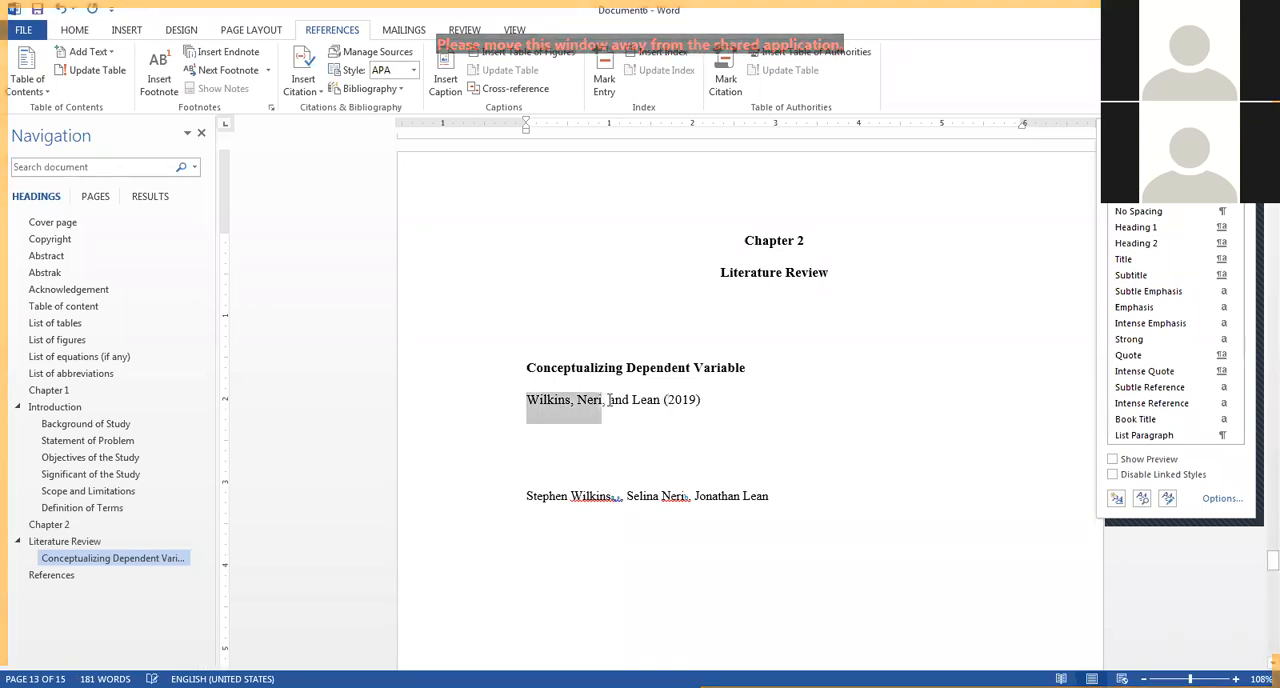
click(612, 399)
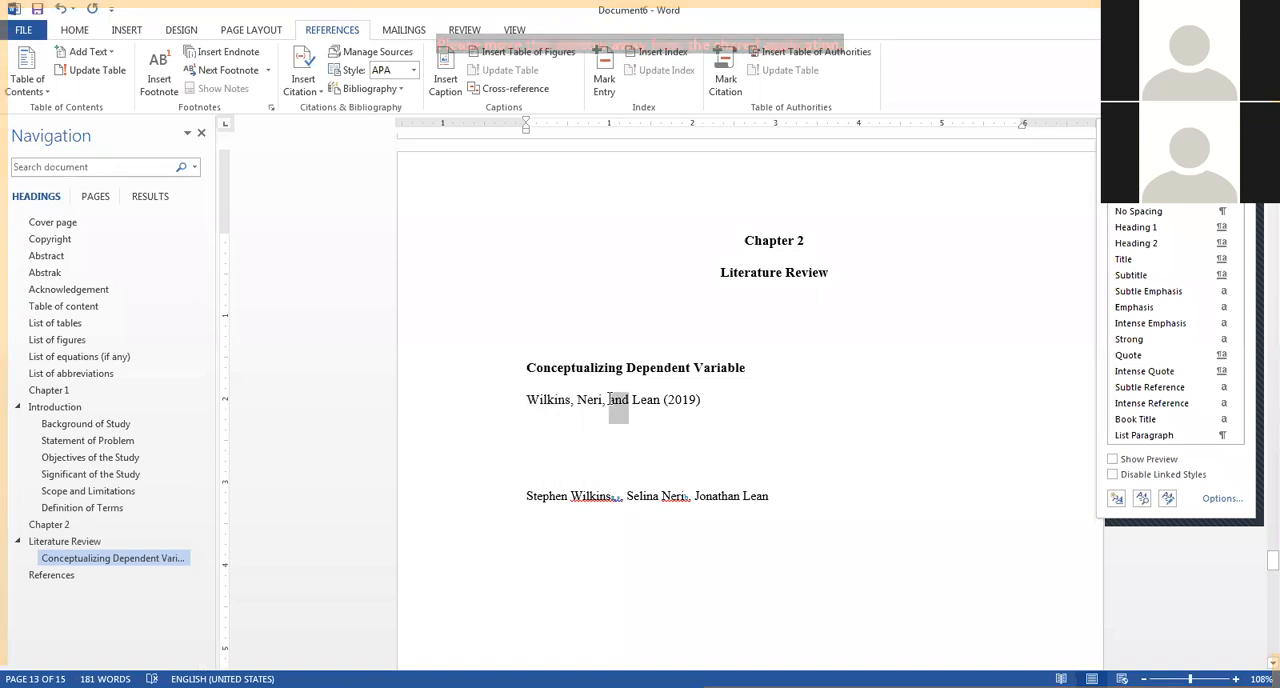
double_click(612, 399)
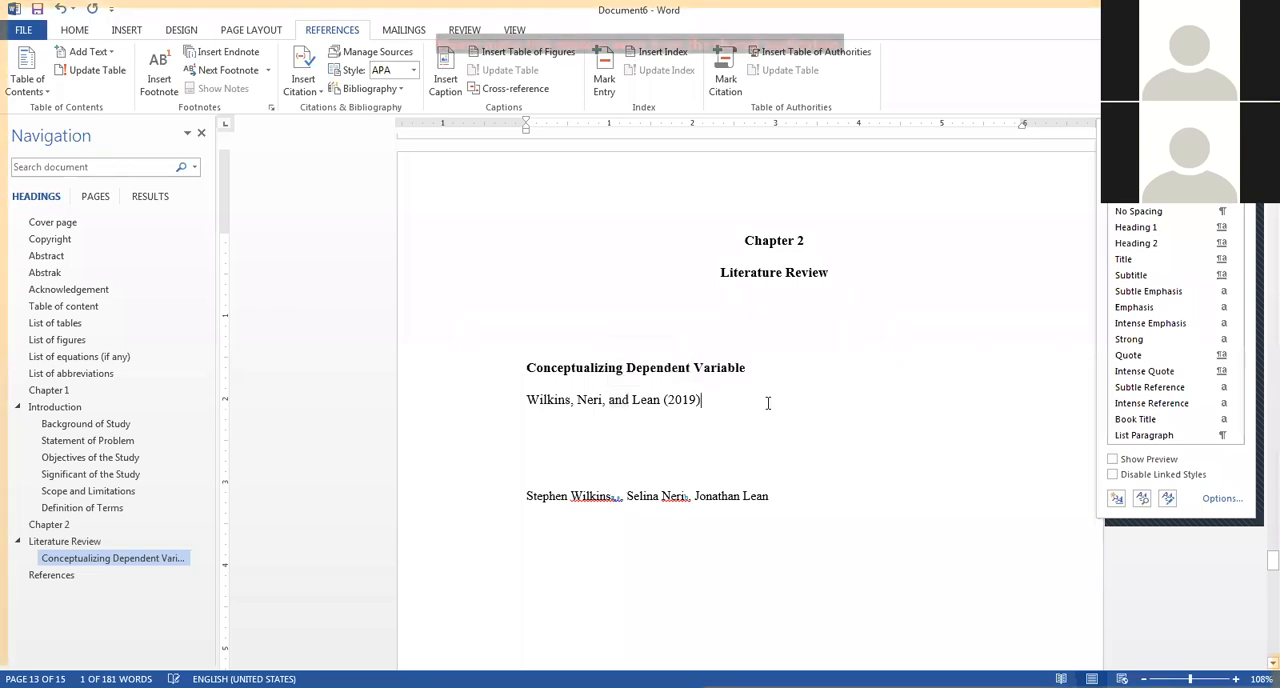
click(610, 399)
drag(611, 399, 624, 399)
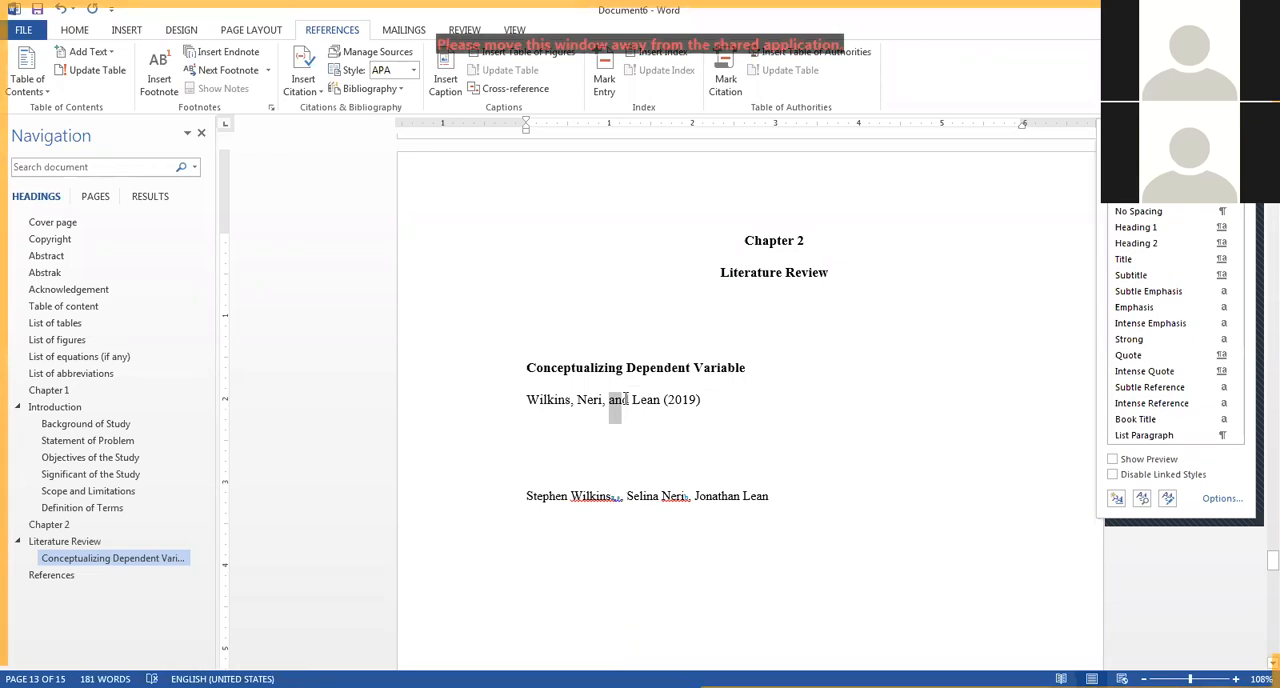
Continue the narrative citation with "stated that XXXX." and start a new paragraph below it.
click(742, 399)
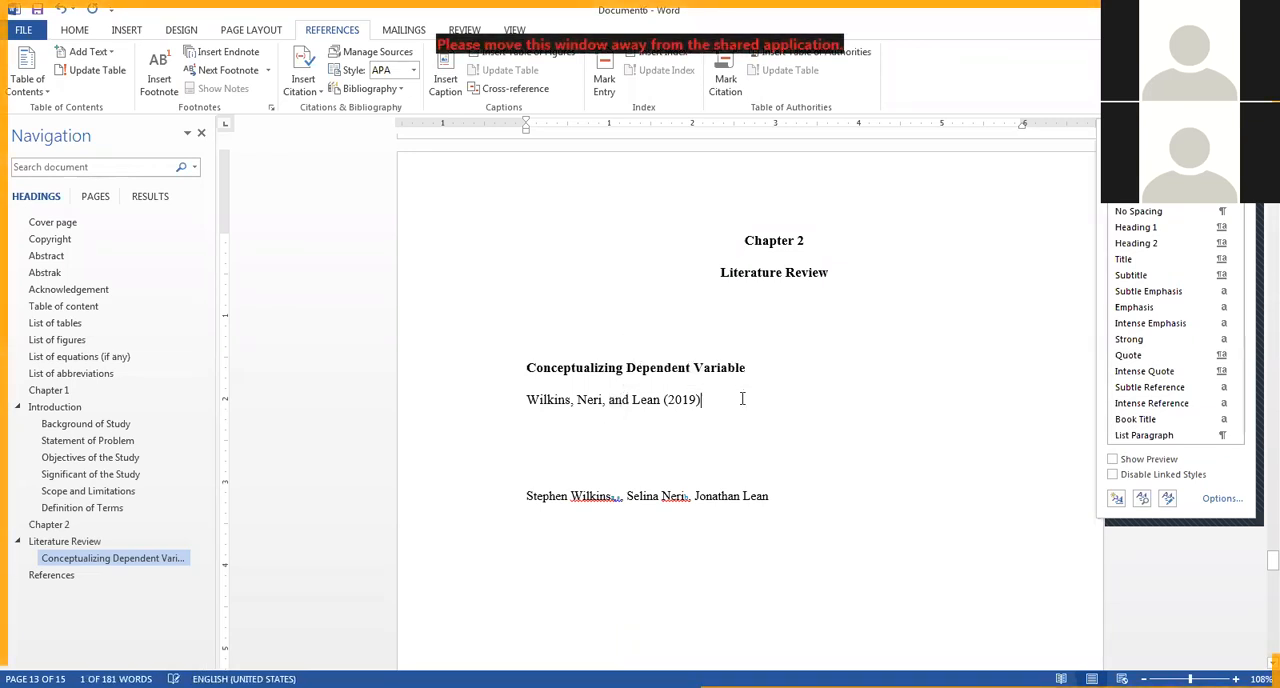
text(stated th)
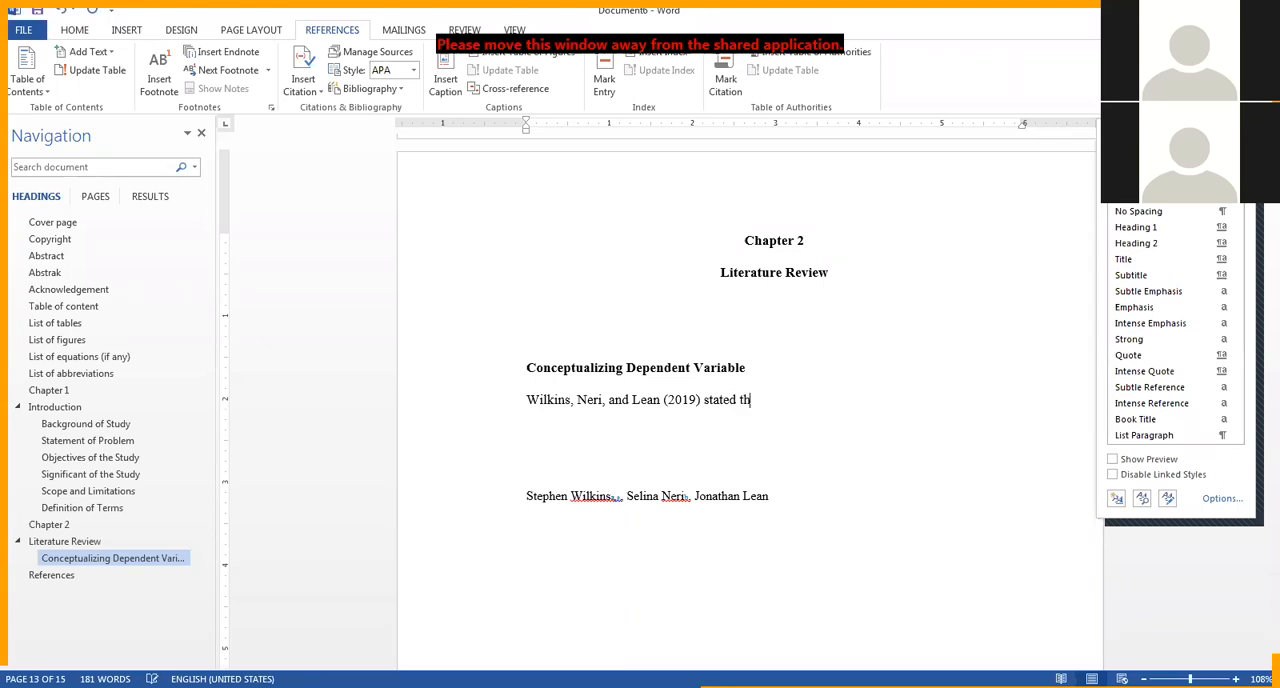
text(at XXXX.)
key(Return)
key(Return)
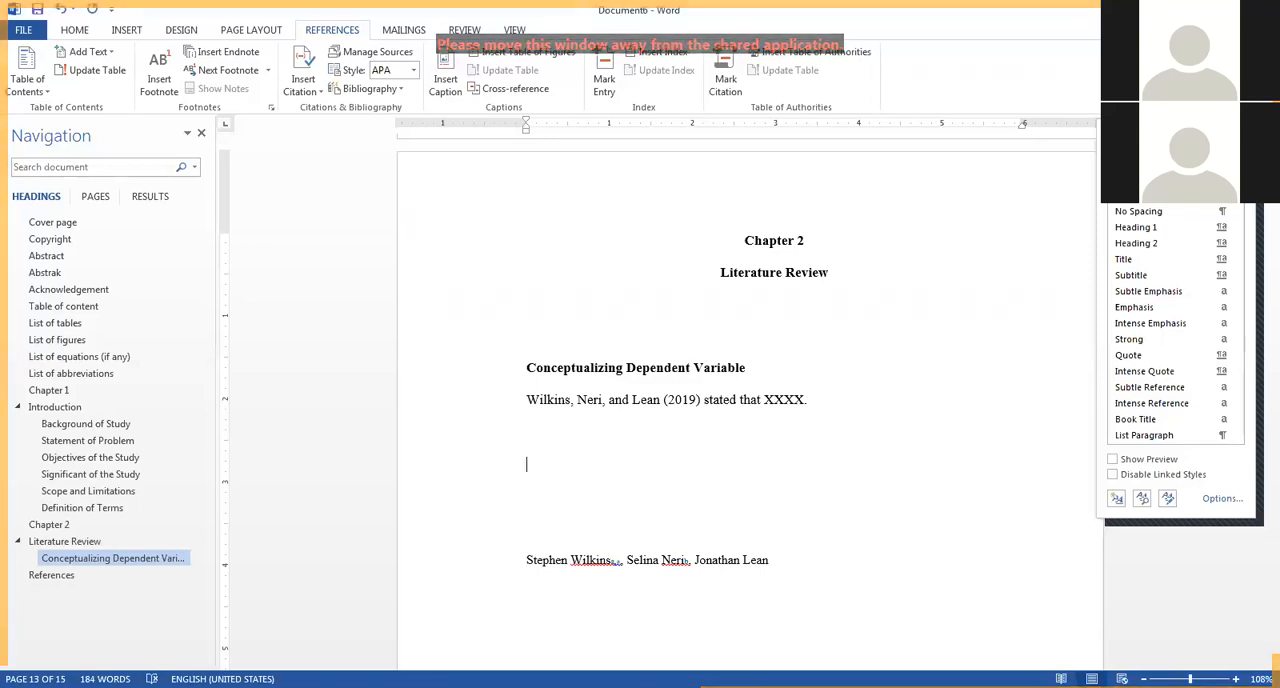
Write the sample sentence "School teachers face anxiety" below the narrative citation.
text(Schoold)
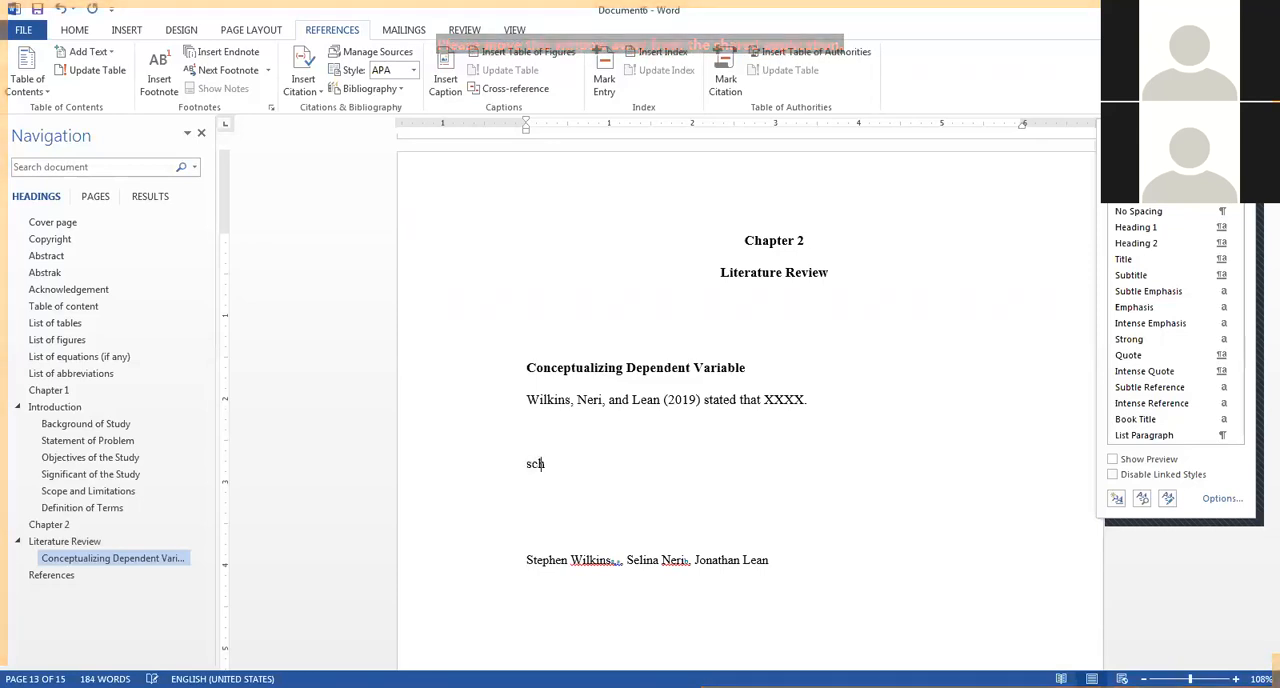
key(BackSpace)
key(BackSpace)
text(te)
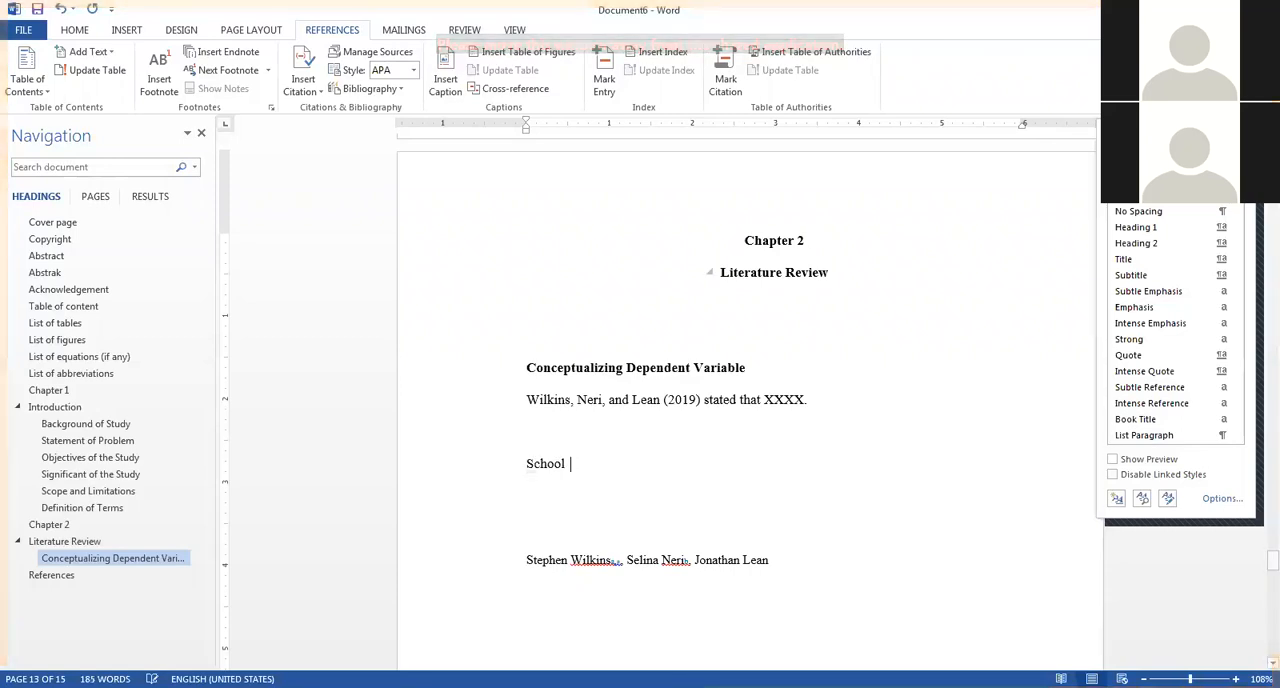
text(achers face )
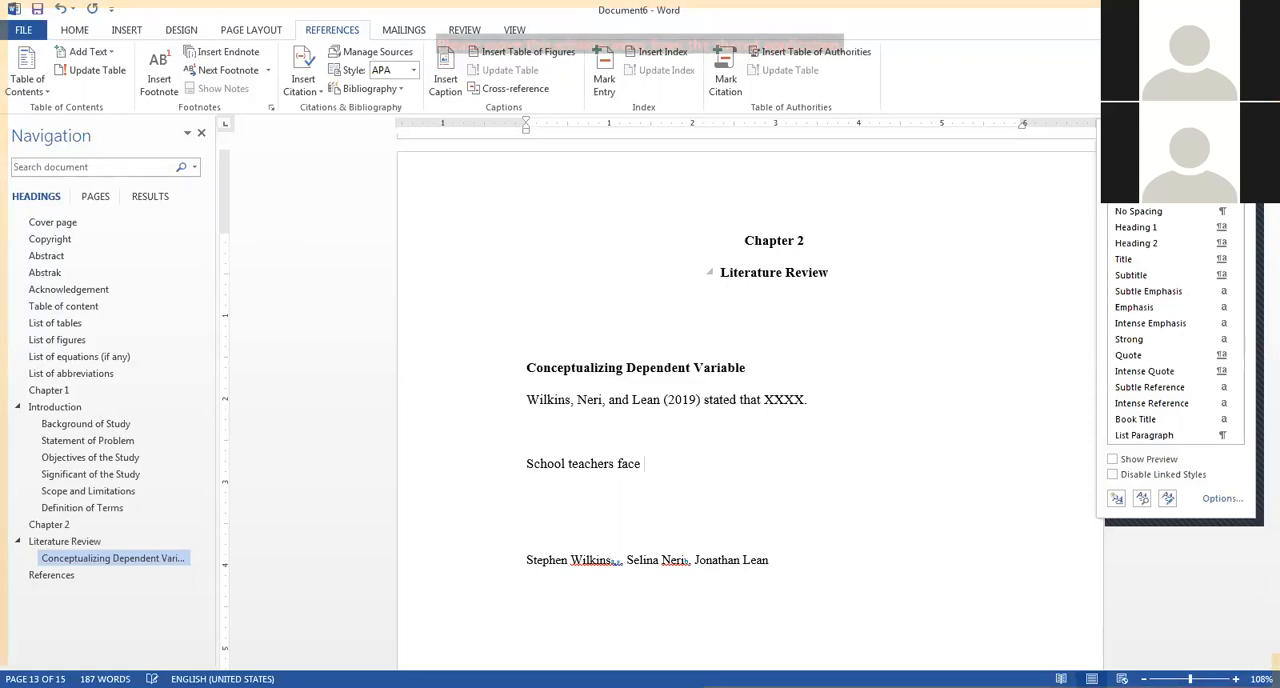
text(a)
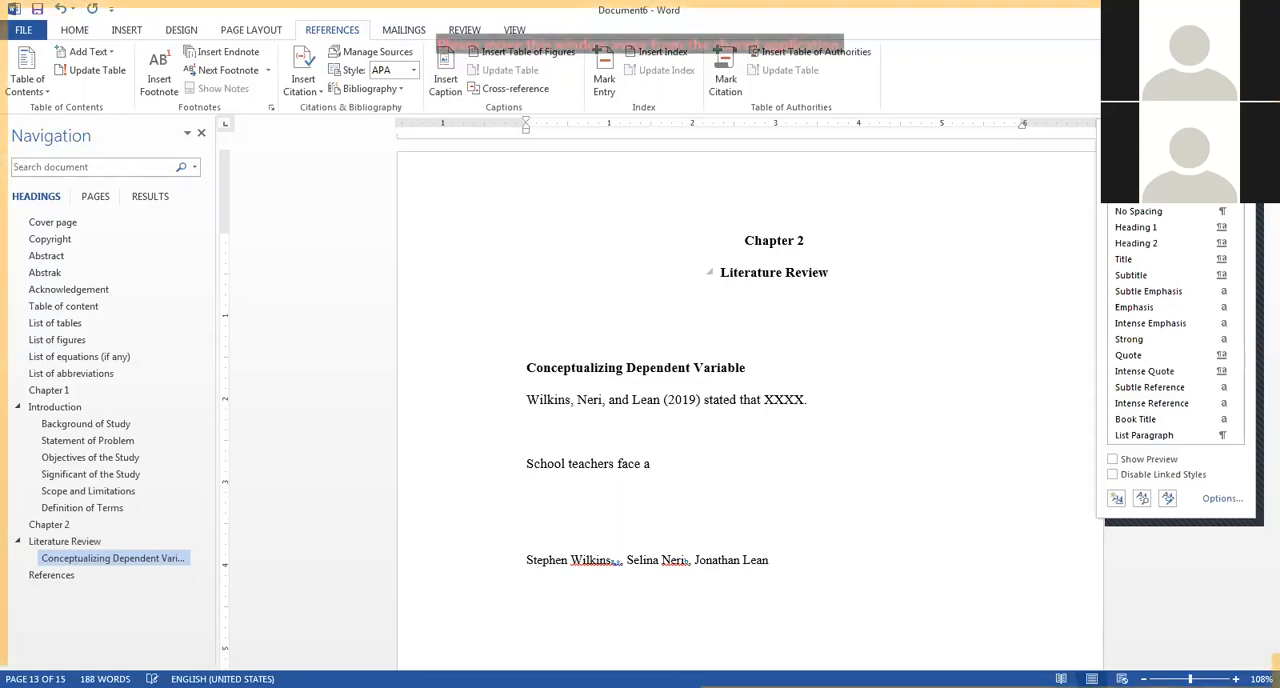
text(nxiety)
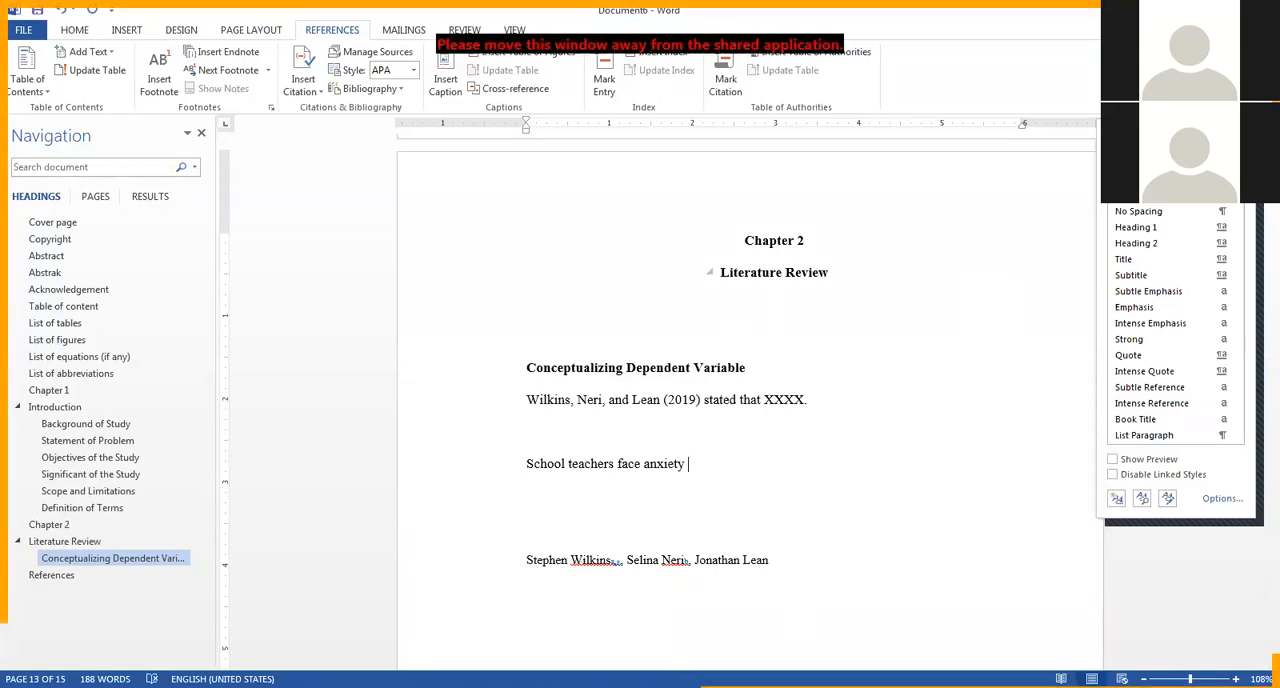
Insert the saved 2019 journal article source as a parenthetical citation after "School teachers face anxiety".
click(663, 399)
drag(528, 399, 698, 399)
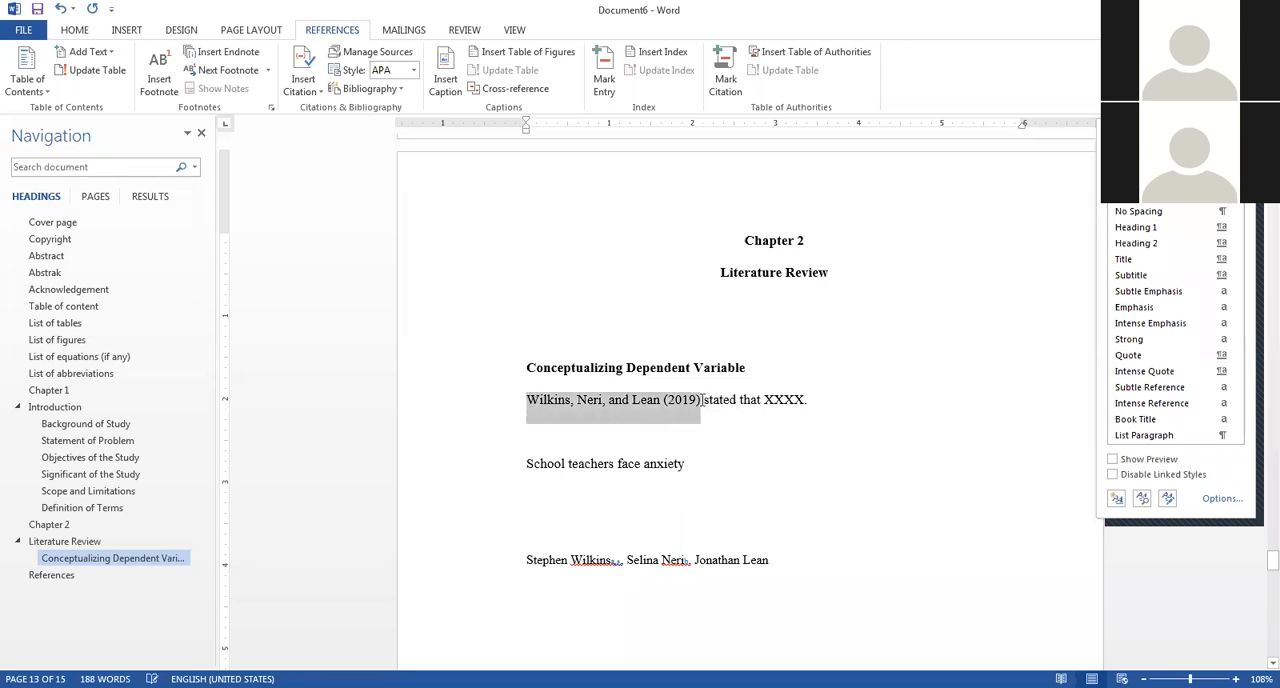
click(700, 465)
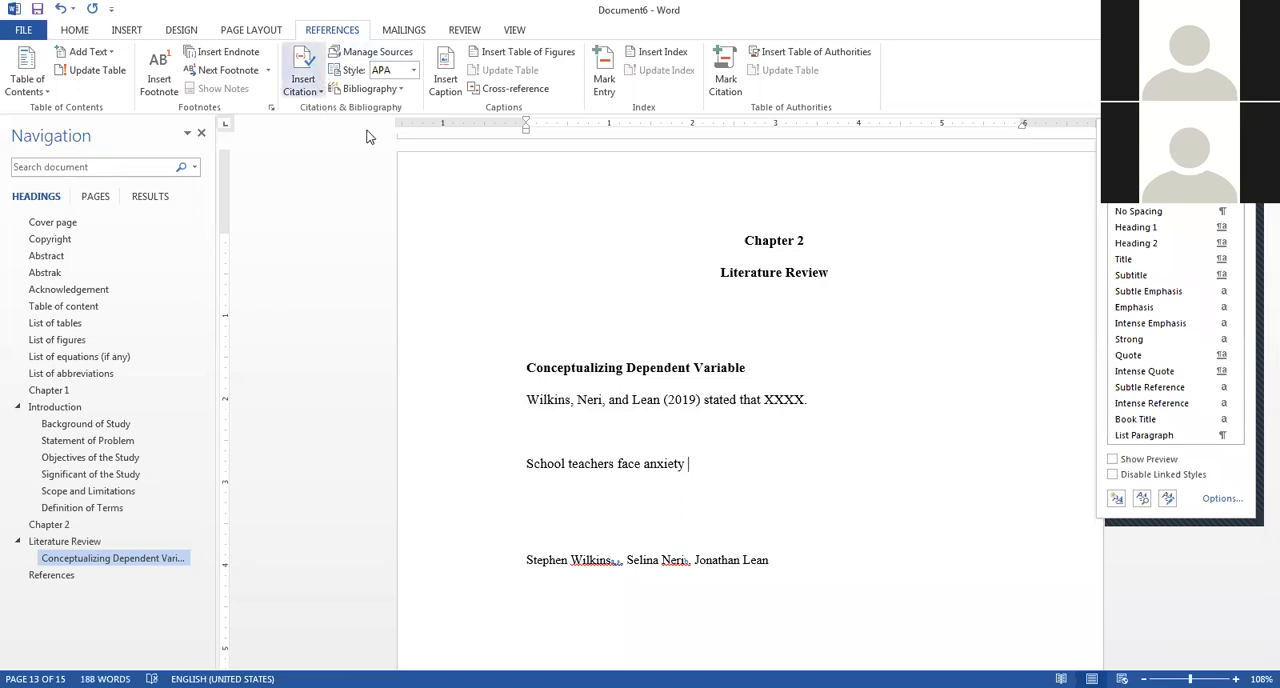
click(306, 82)
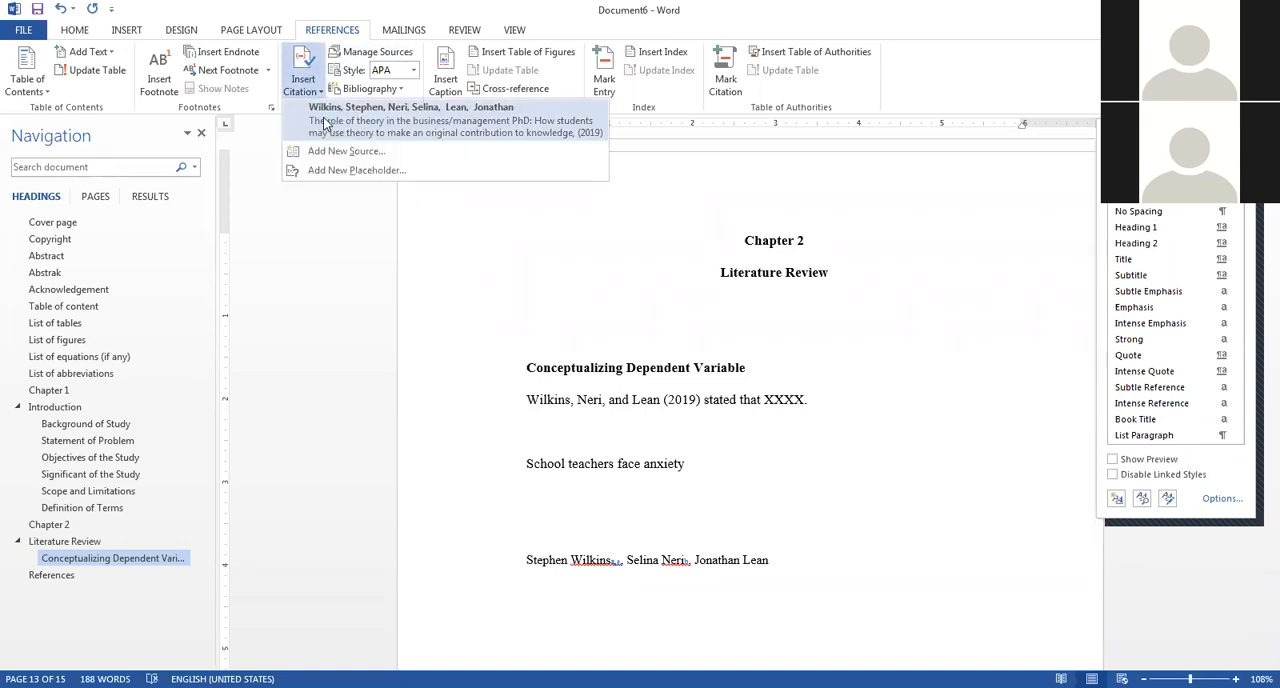
click(323, 123)
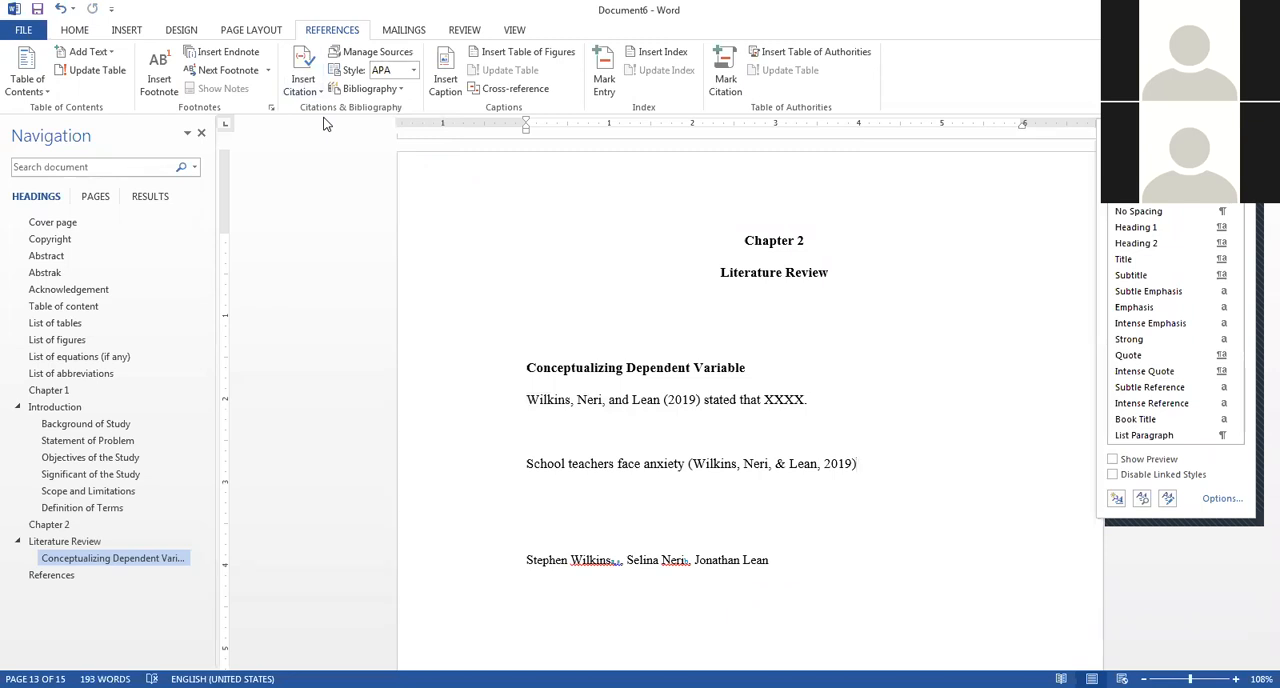
click(316, 63)
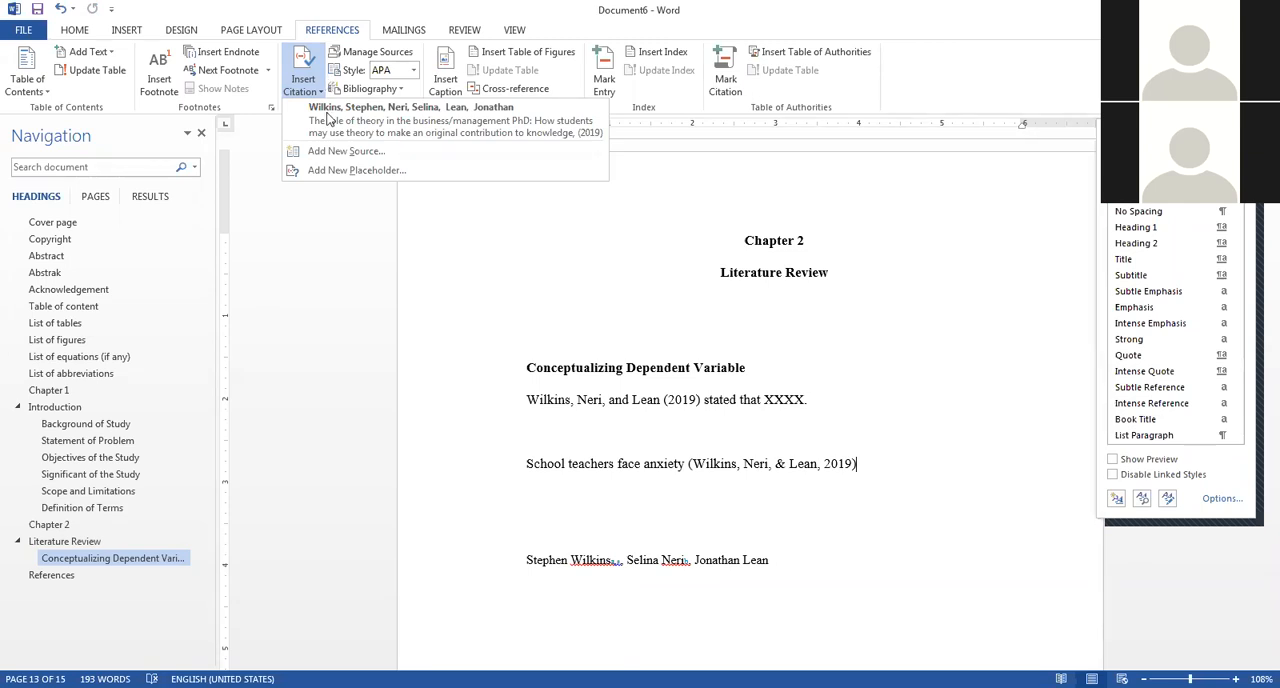
click(572, 478)
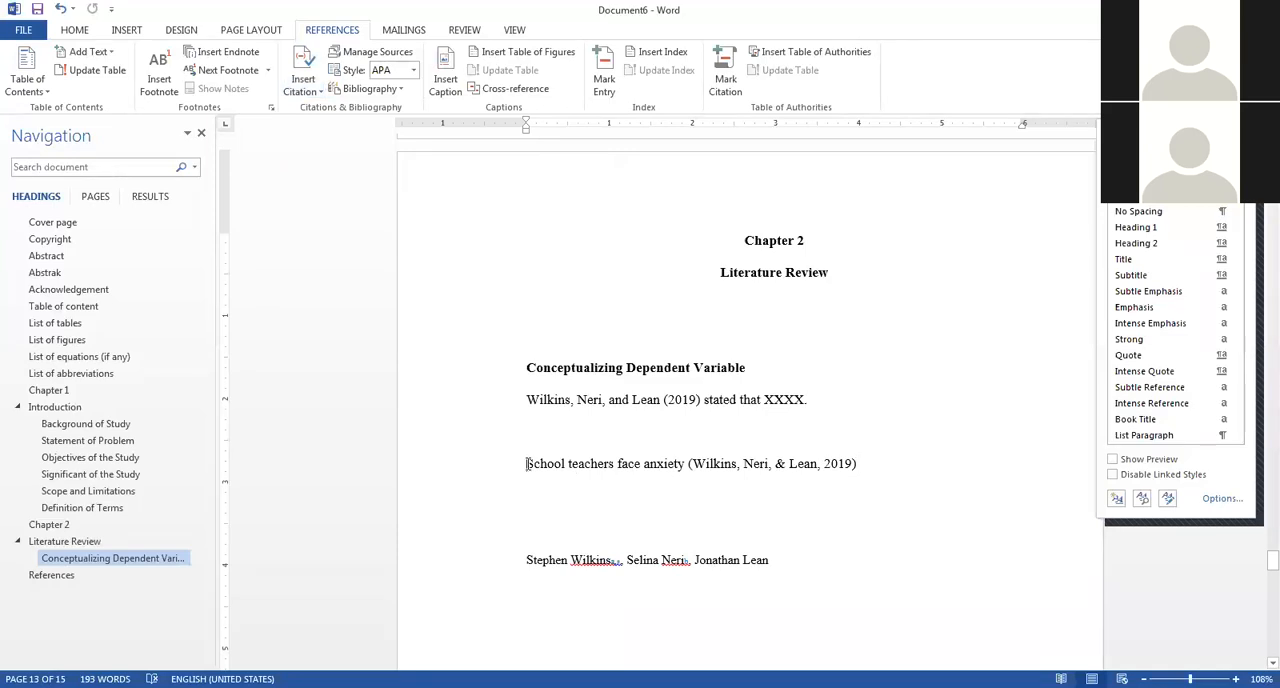
Convert the parenthetical citation after "School teachers face anxiety" to static text and end the sentence with a period.
drag(527, 463, 752, 464)
key(Up)
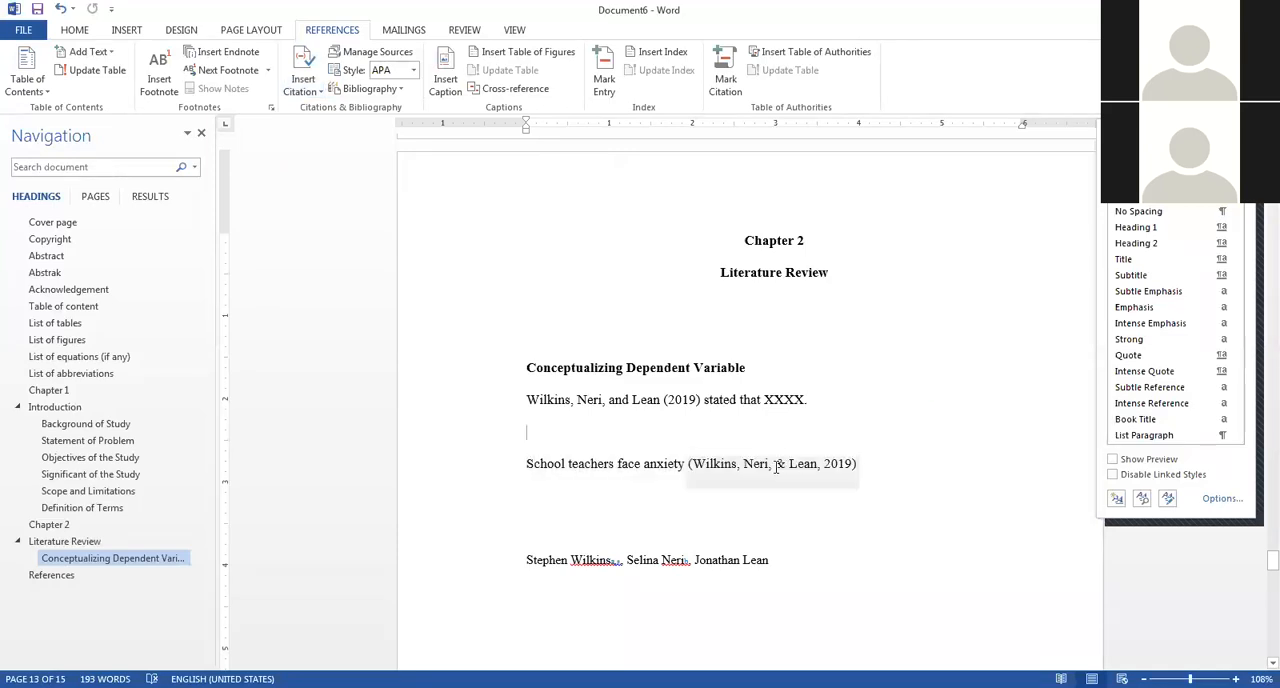
click(868, 480)
click(866, 482)
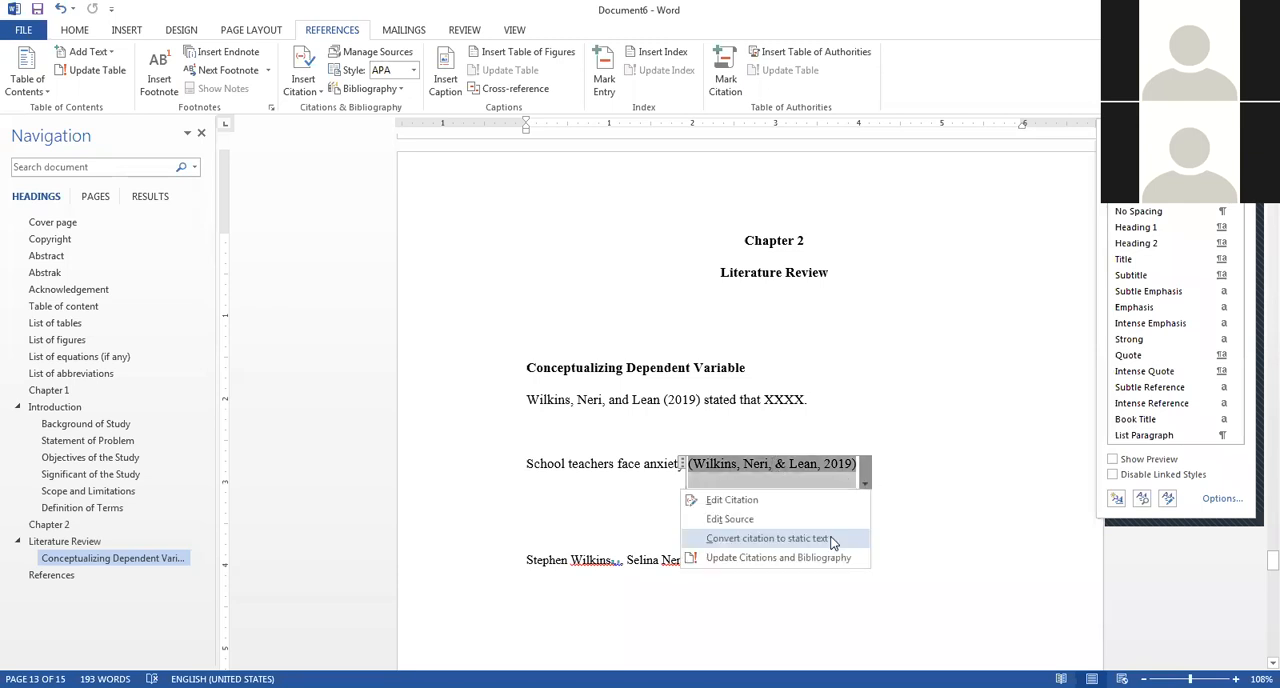
click(832, 540)
text(.)
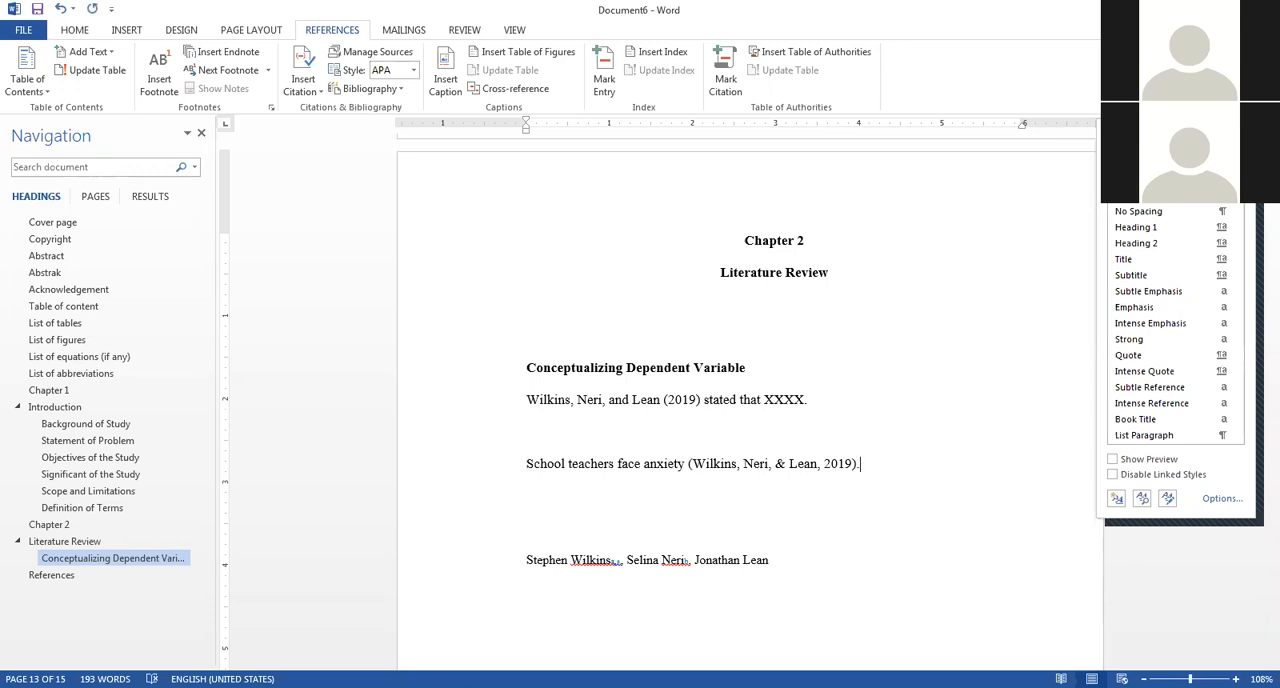
Insert the built-in References bibliography below the References heading on the last page.
click(647, 405)
scroll(700, 420, down, 3)
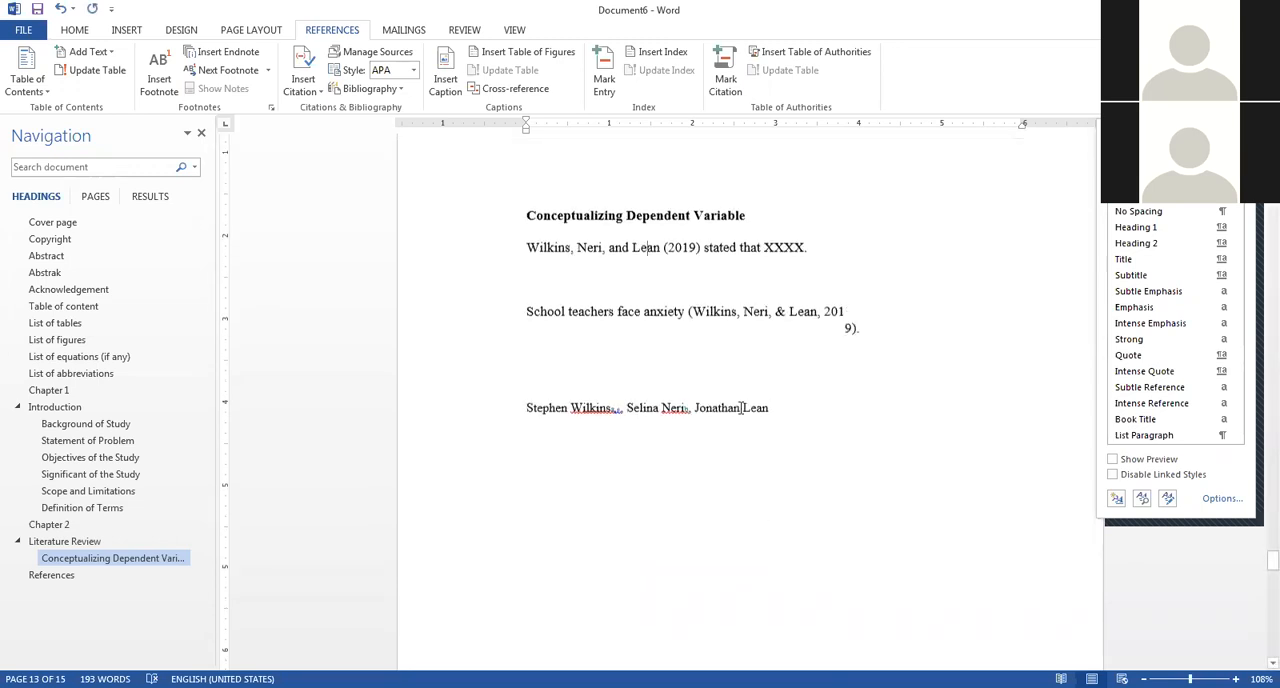
click(79, 576)
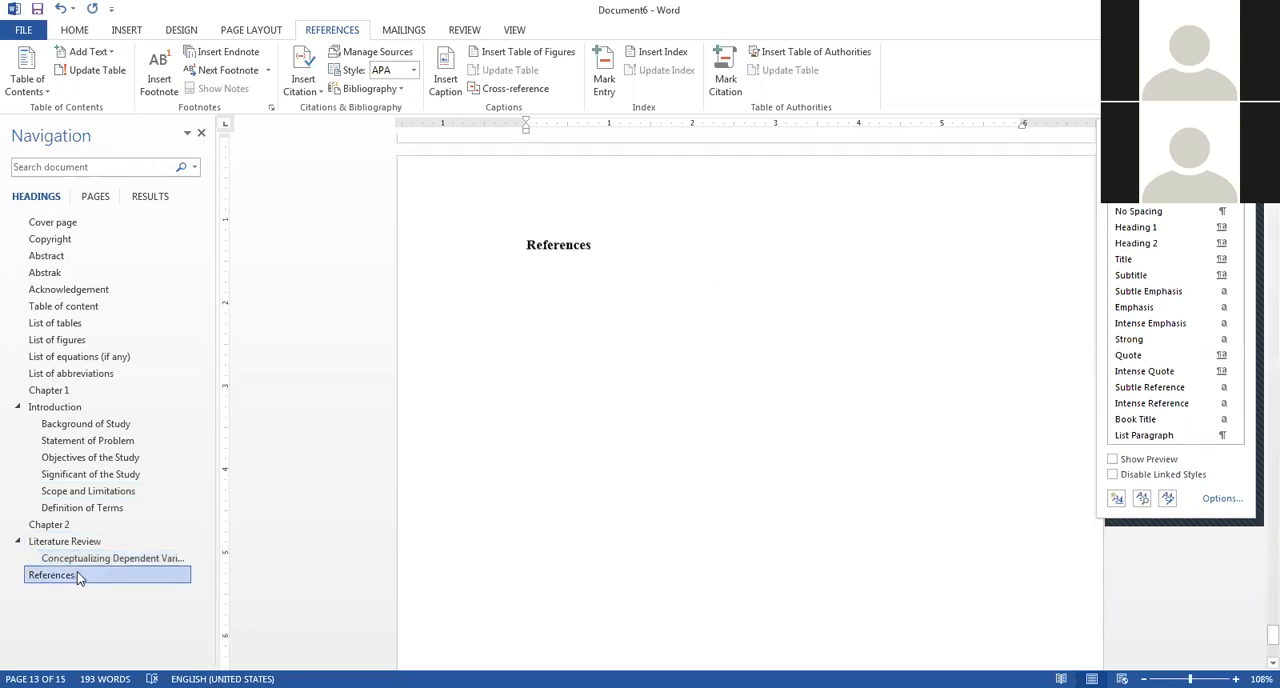
click(537, 177)
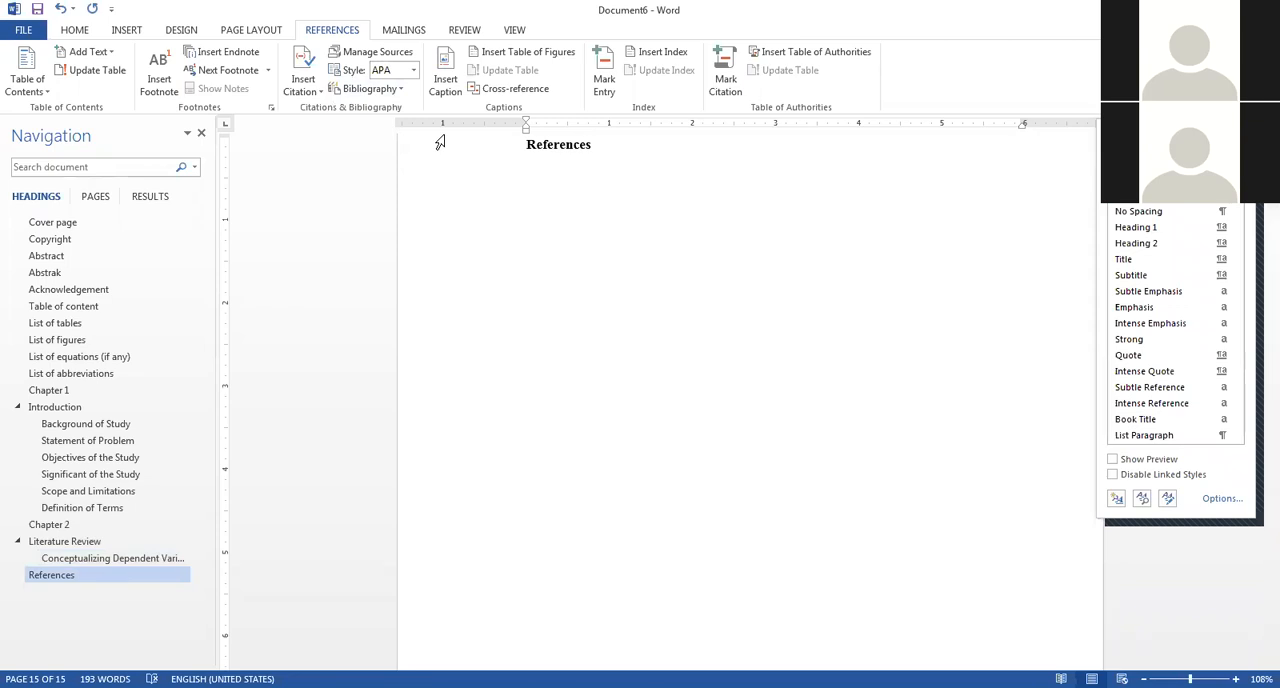
click(402, 91)
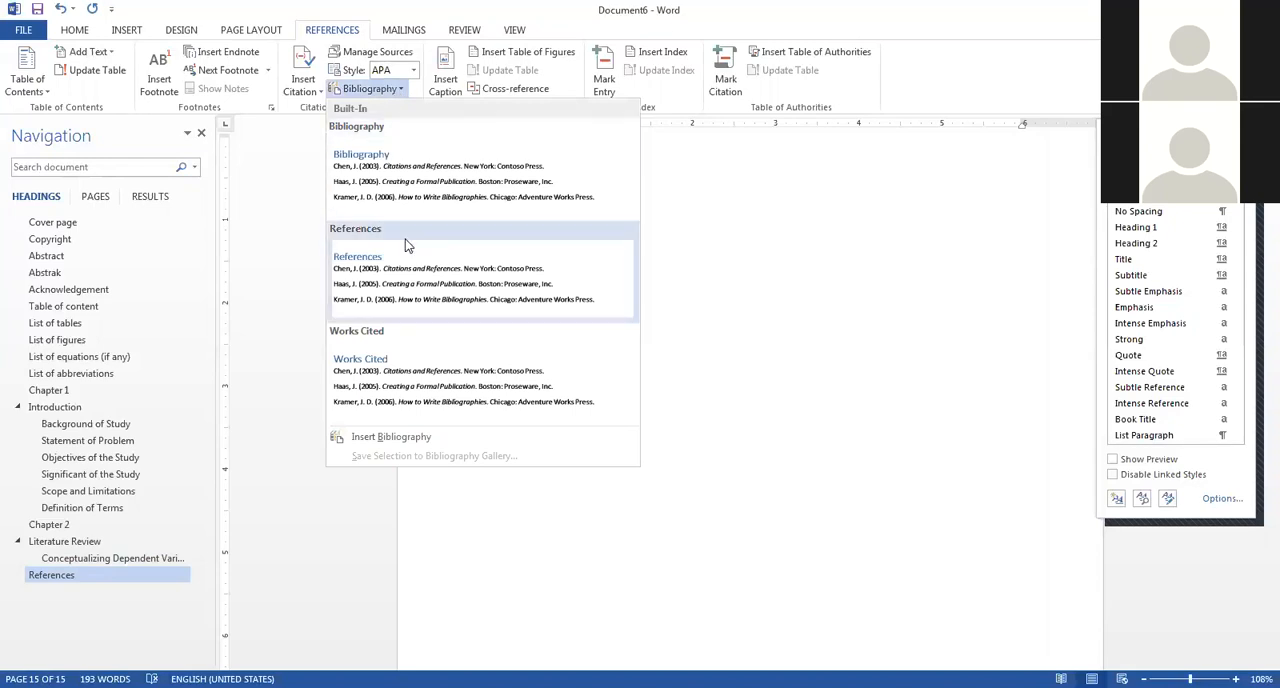
click(402, 280)
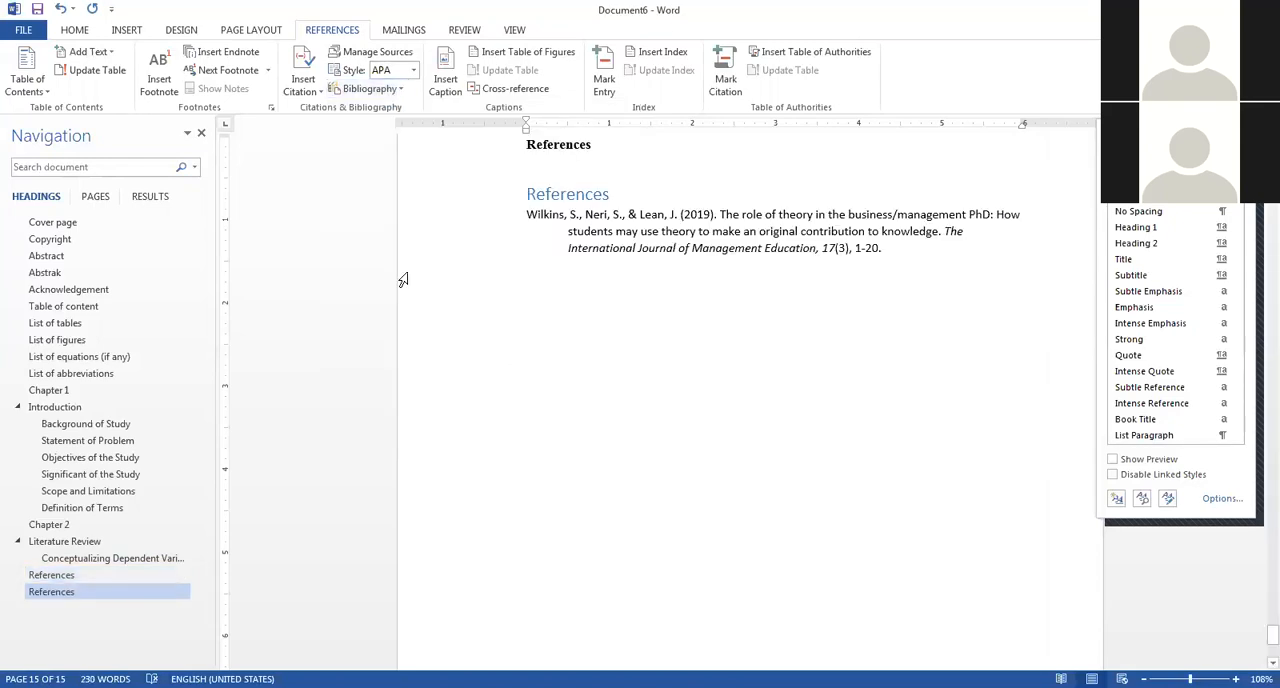
Delete the duplicate blue References title from the inserted bibliography block, keeping the reference entry.
click(611, 194)
drag(613, 194, 513, 194)
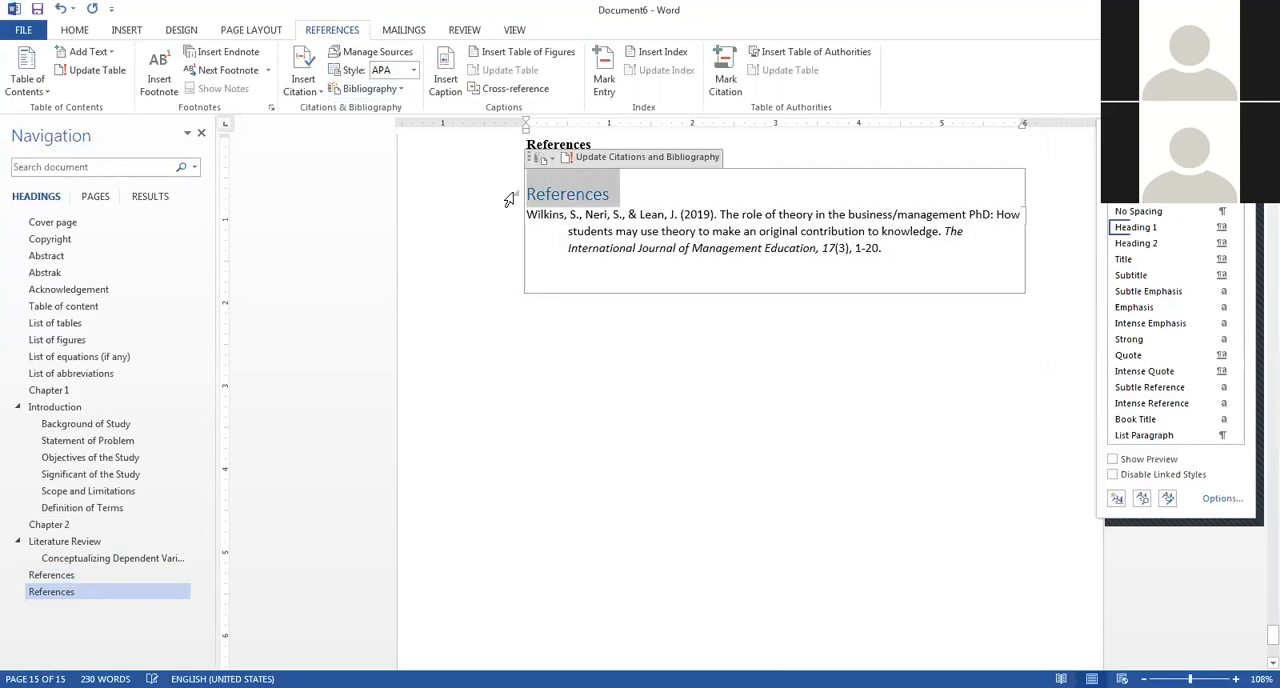
key(Delete)
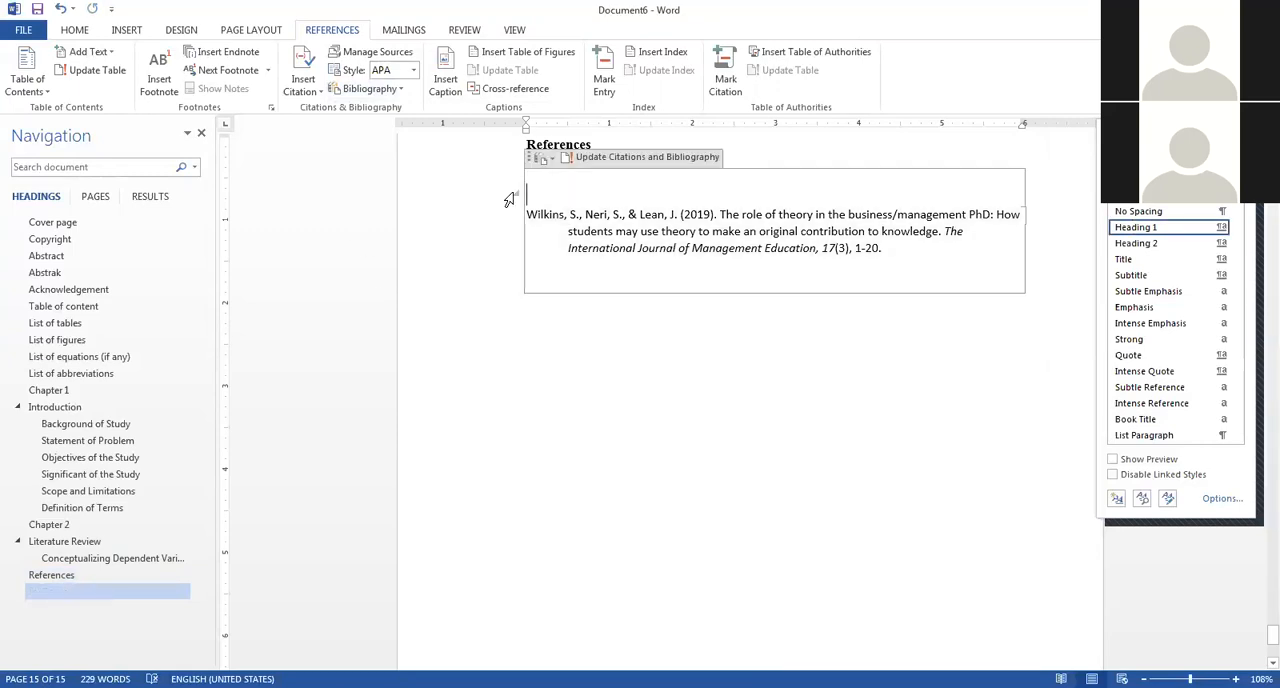
click(658, 334)
click(690, 252)
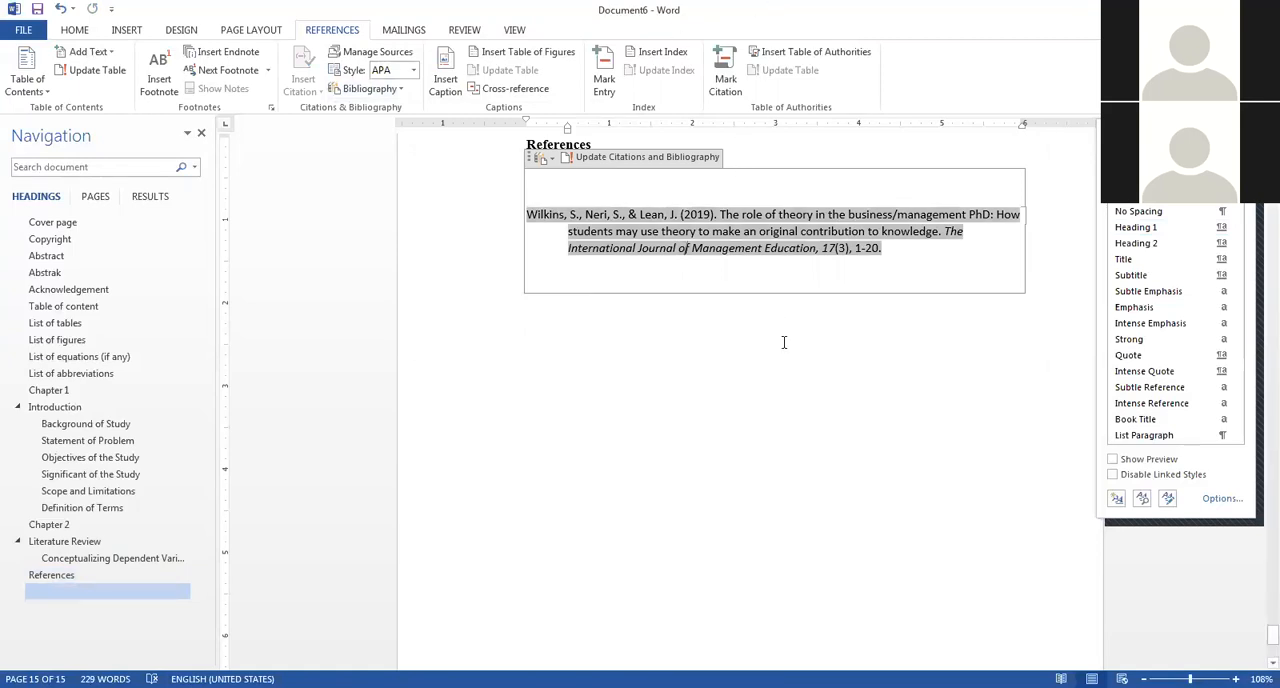
Update the bibliography field holding the reference entry.
right_click(686, 234)
click(628, 232)
right_click(644, 219)
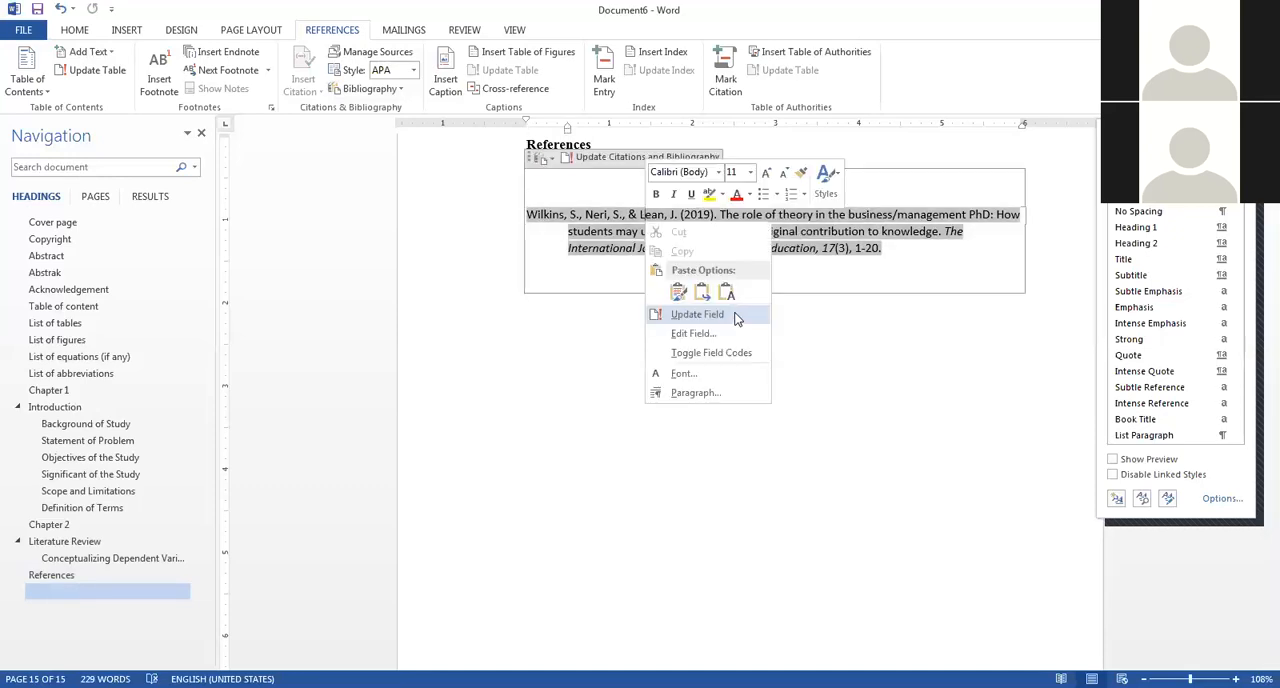
click(735, 315)
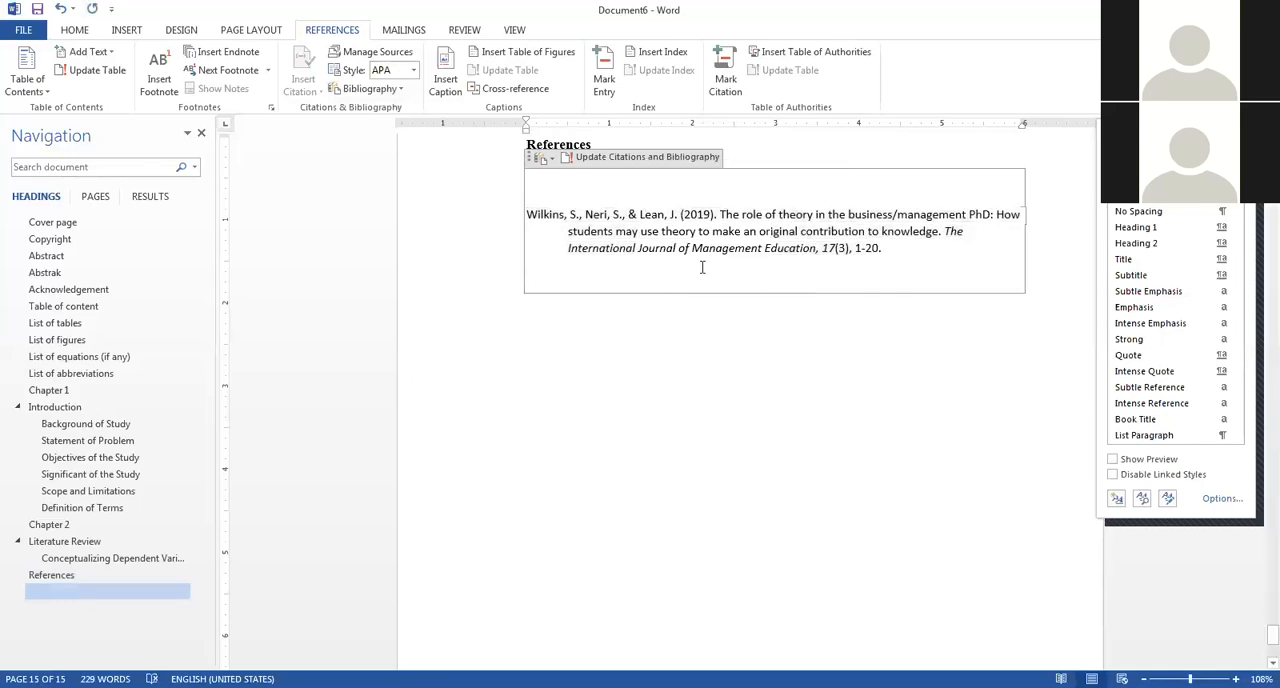
Go back through the document to Background of Study and review the captioned tables in Chapter 1.
scroll(702, 267, up, 10)
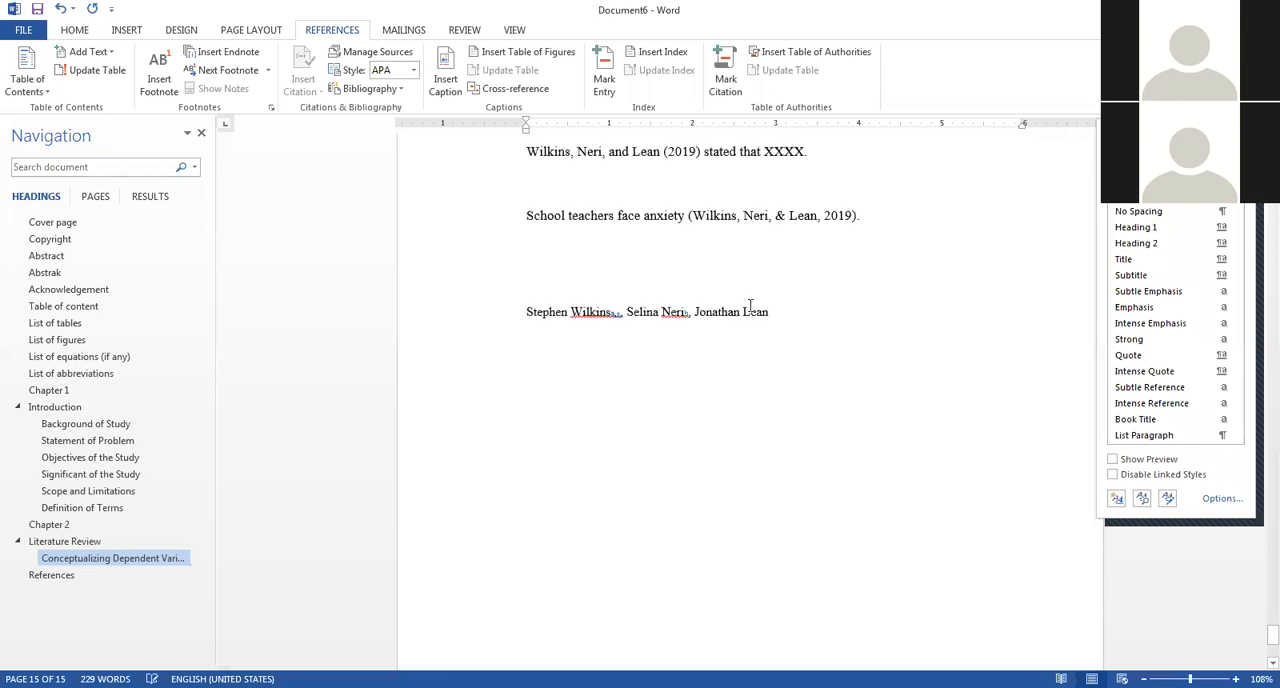
scroll(755, 300, up, 20)
scroll(761, 285, up, 20)
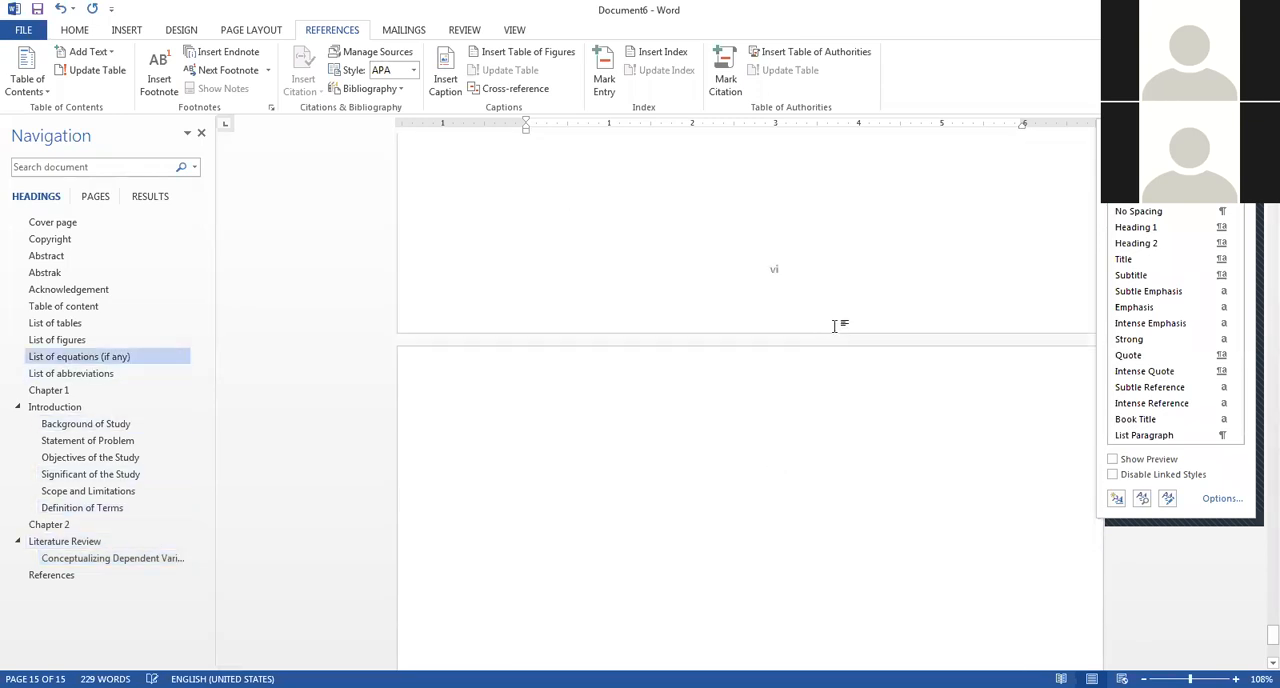
scroll(845, 330, up, 10)
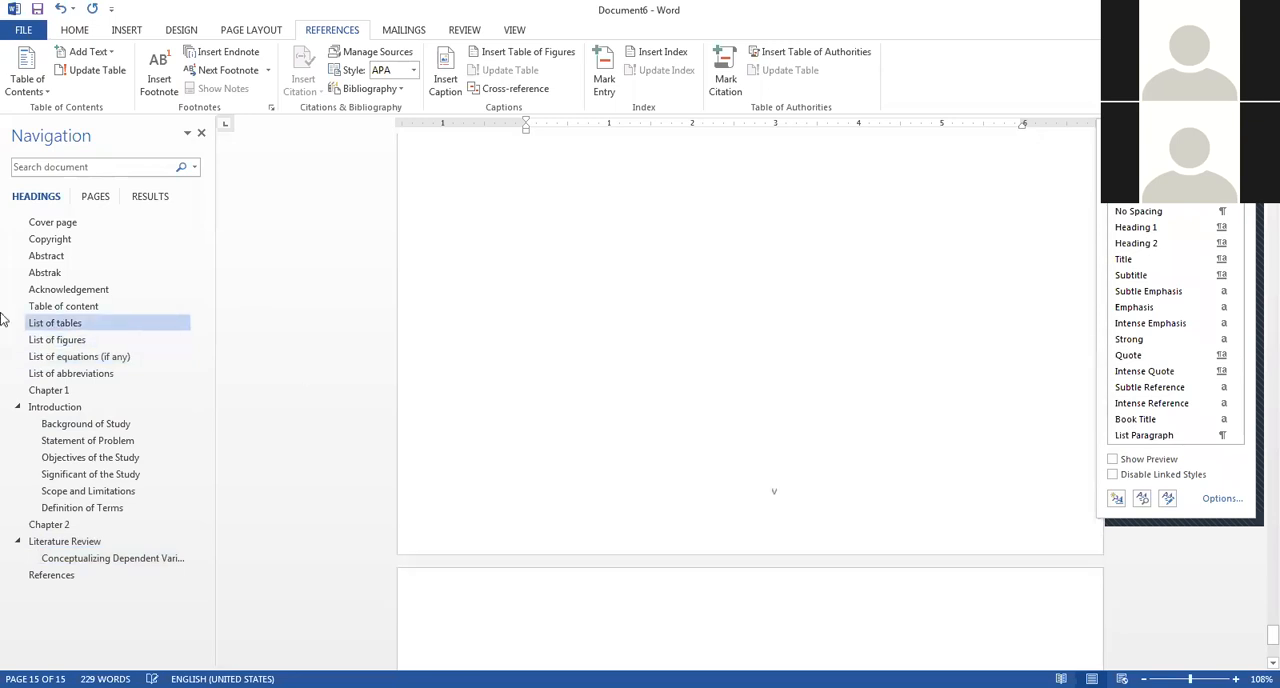
click(118, 428)
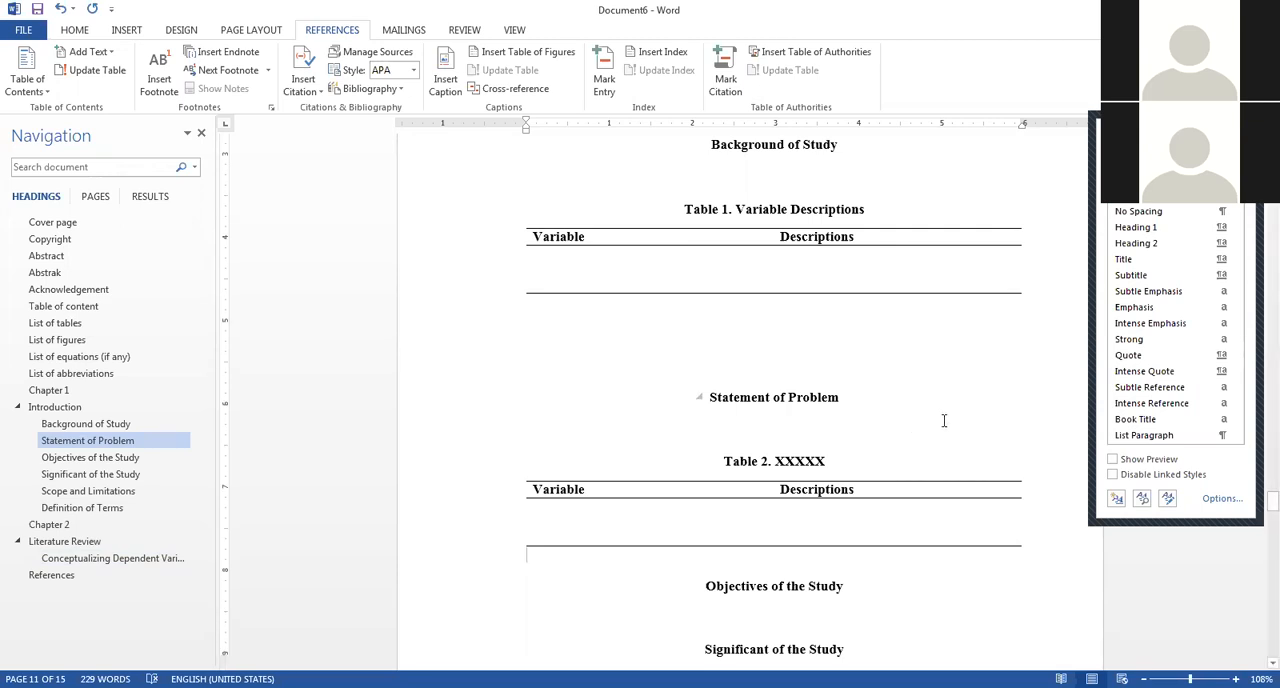
scroll(913, 425, down, 15)
scroll(931, 438, down, 8)
scroll(931, 438, up, 6)
click(569, 471)
click(856, 412)
key(Return)
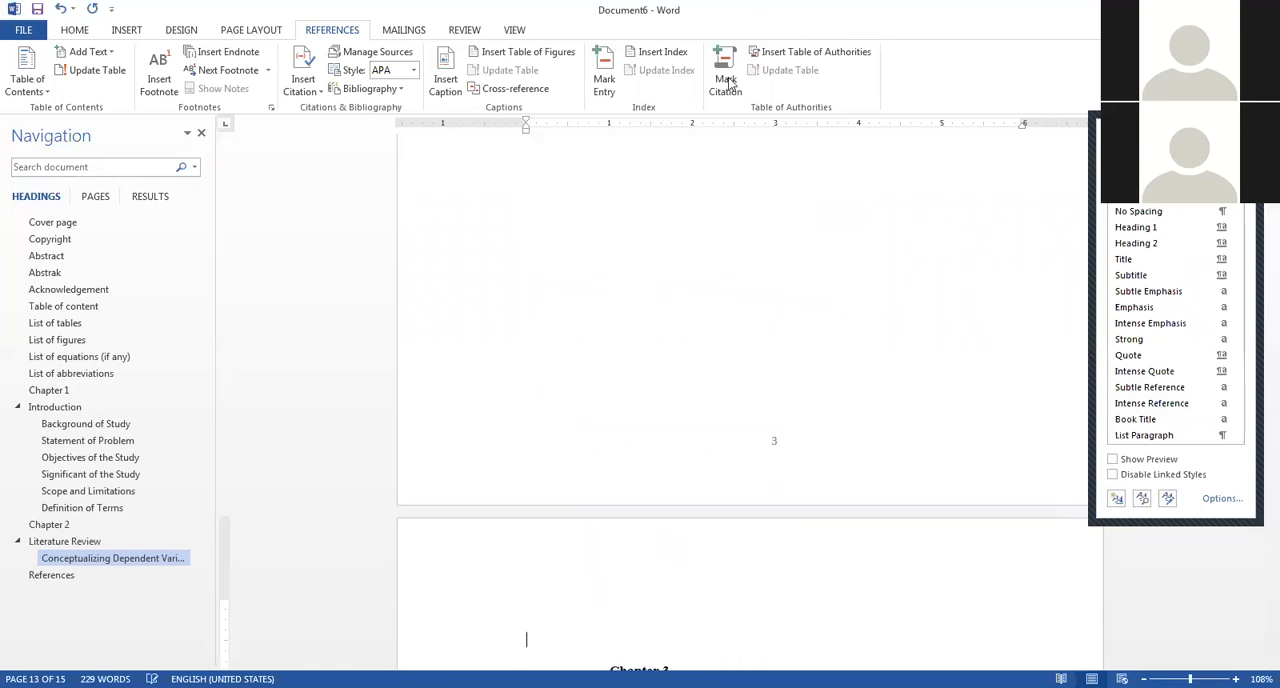
key(BackSpace)
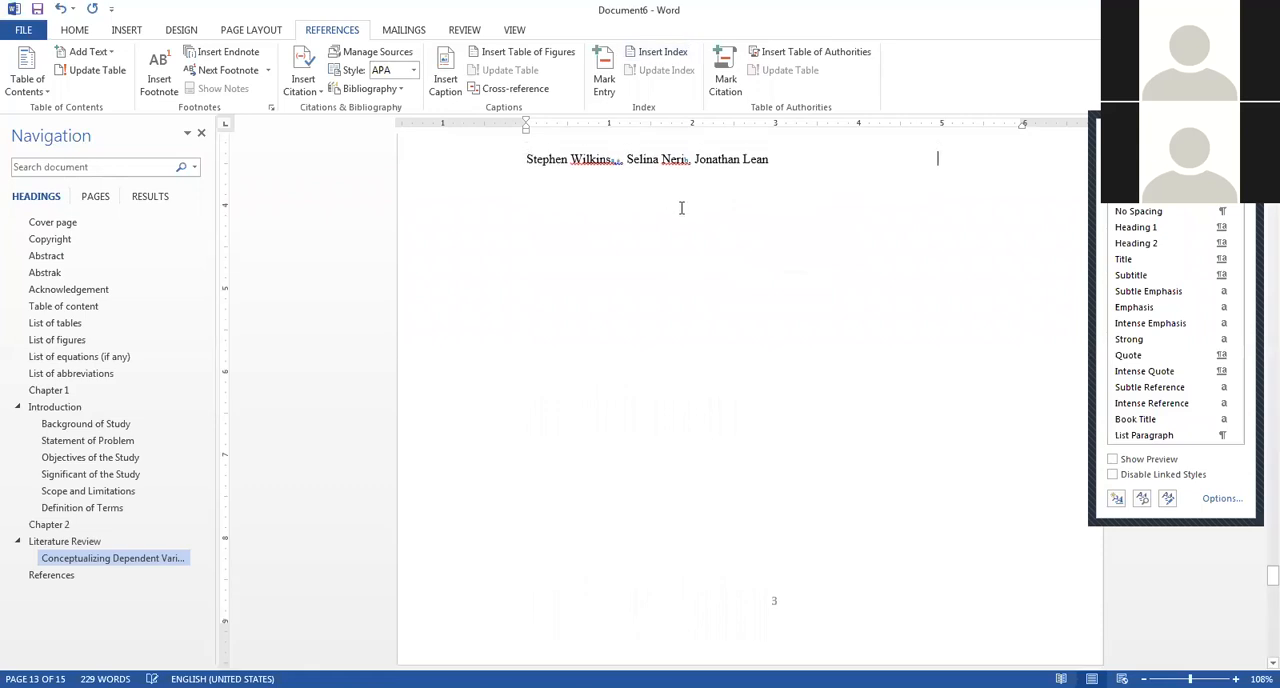
Examine the source types offered for a new citation source and the APA fields for a Book, without adding a source.
scroll(680, 206, up, 3)
click(661, 288)
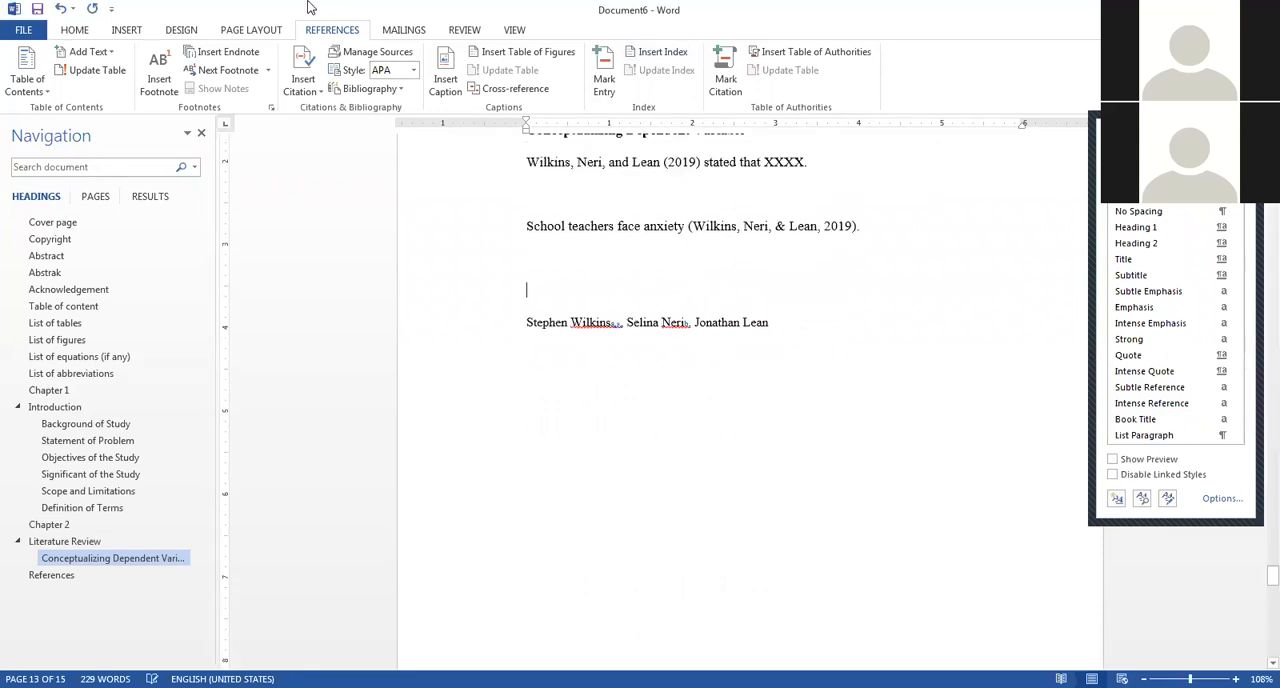
click(303, 84)
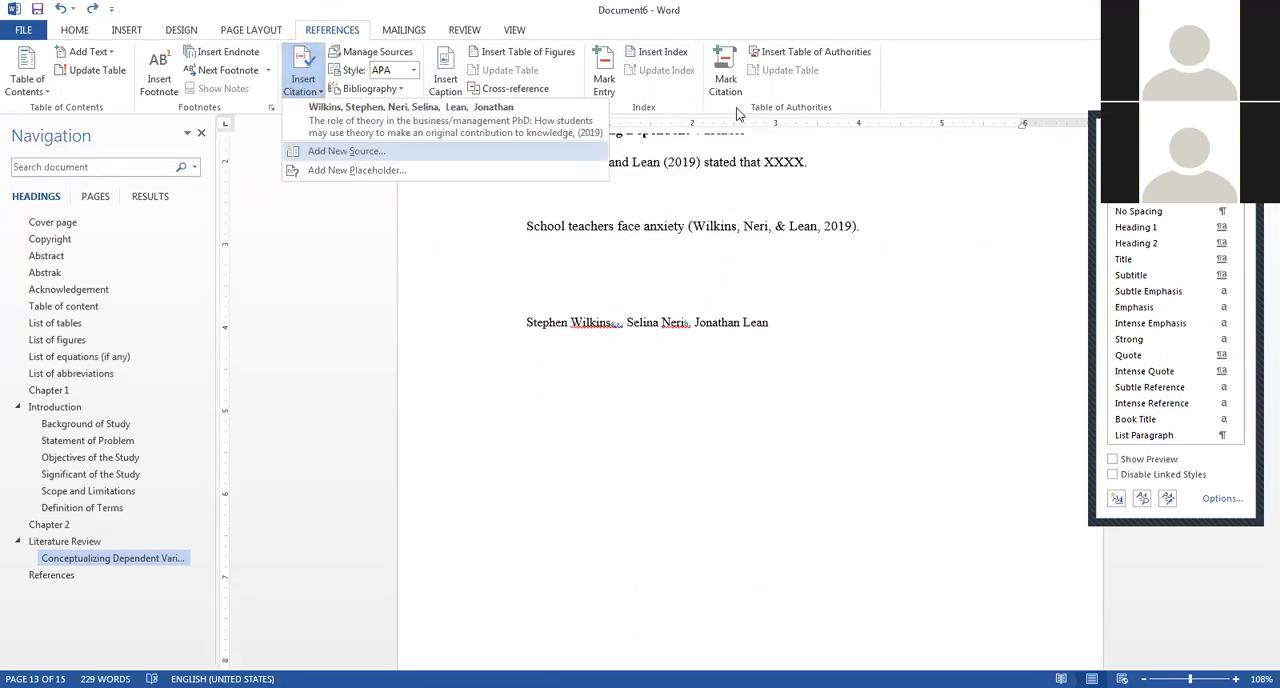
click(316, 152)
click(713, 100)
scroll(700, 137, down, 1)
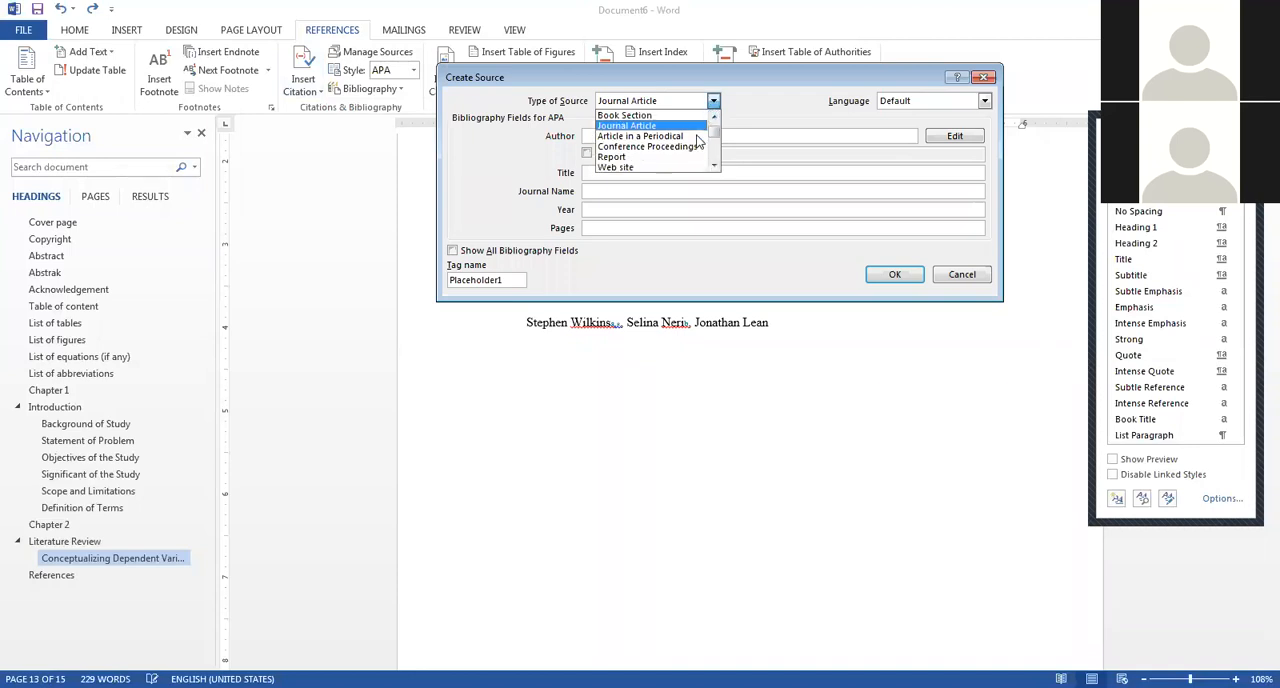
scroll(700, 140, down, 1)
scroll(700, 141, down, 4)
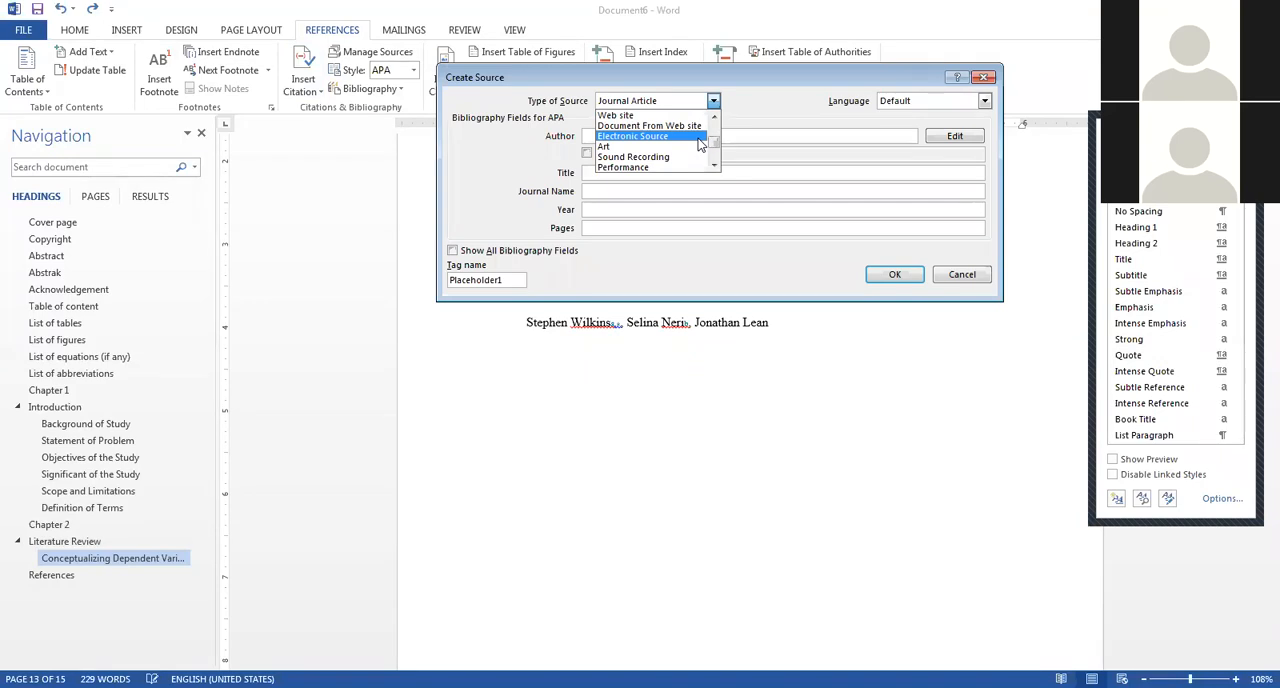
scroll(660, 158, down, 3)
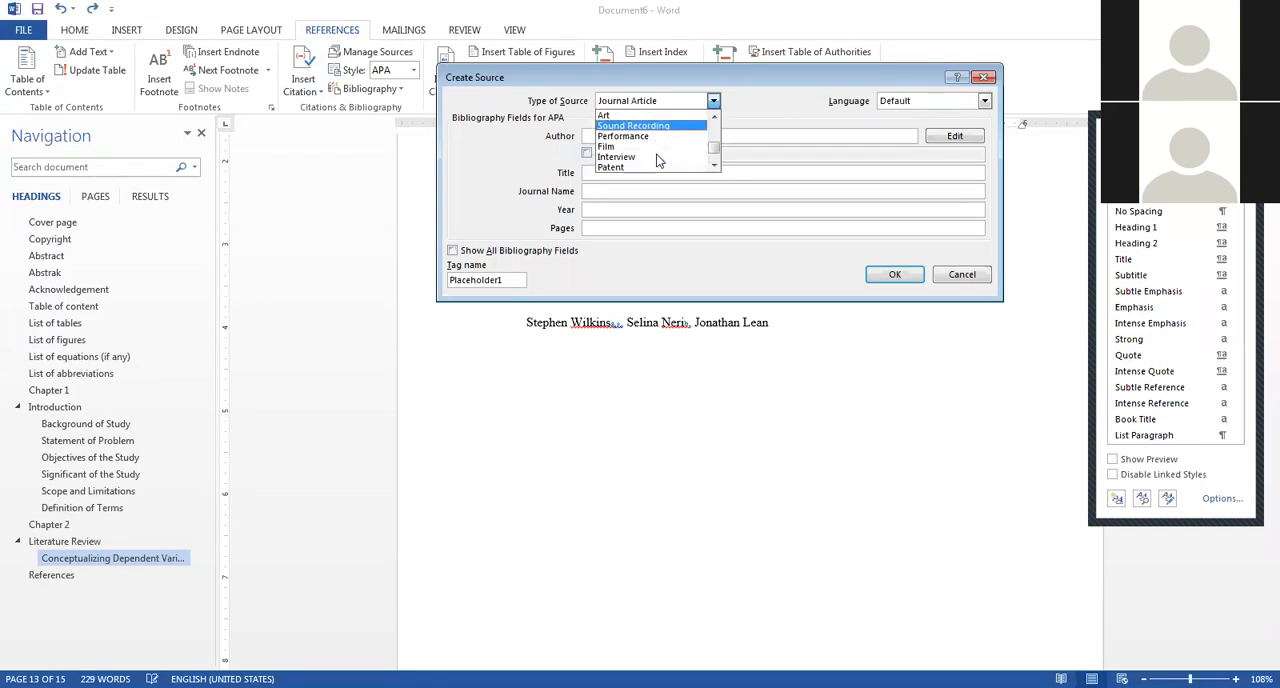
scroll(658, 160, down, 2)
scroll(658, 160, up, 8)
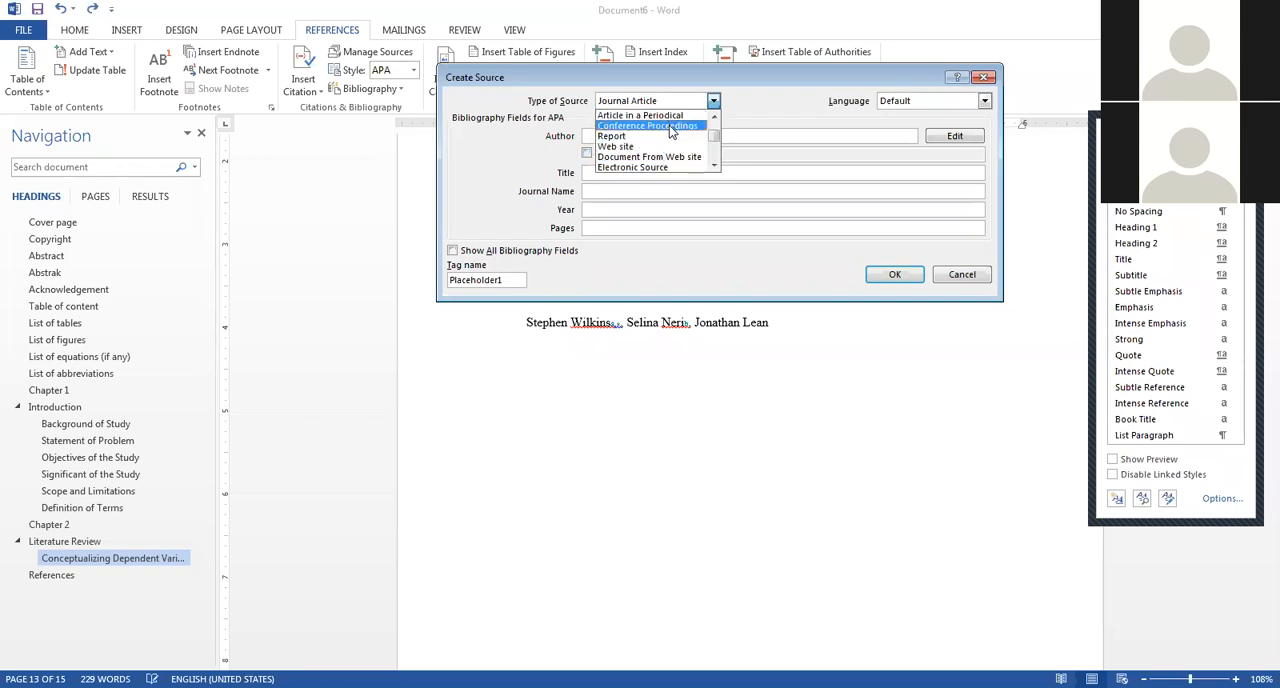
scroll(660, 150, up, 3)
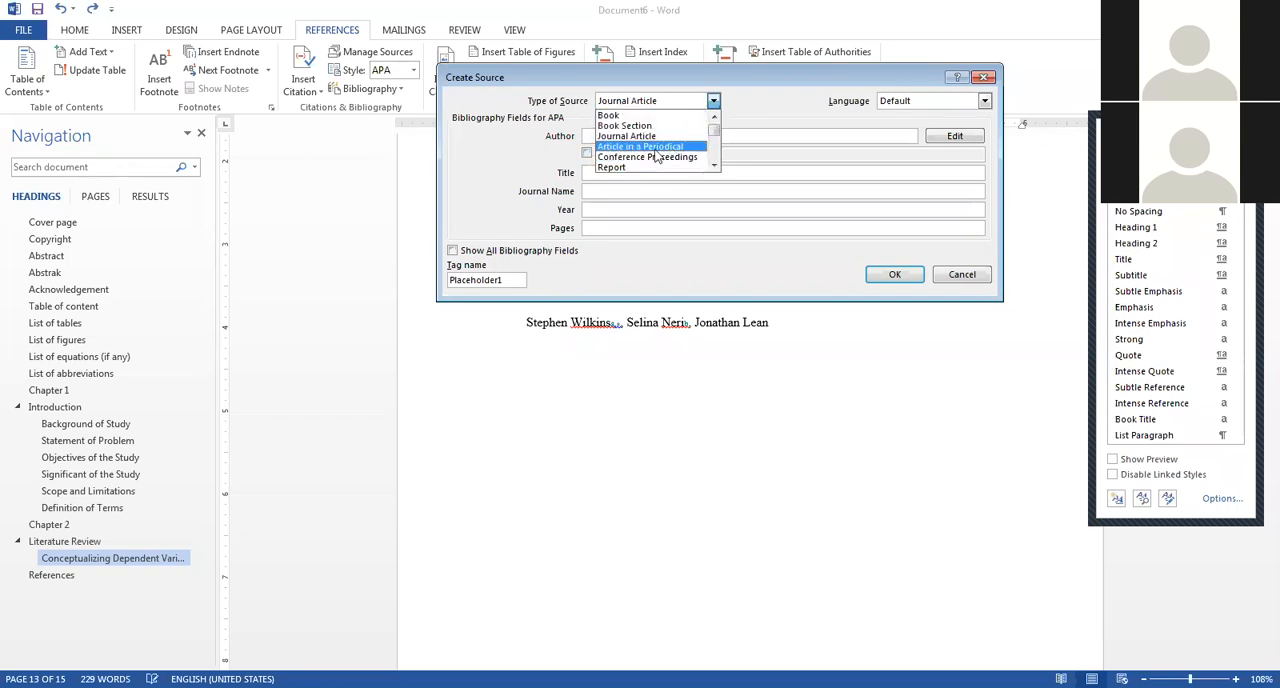
click(618, 115)
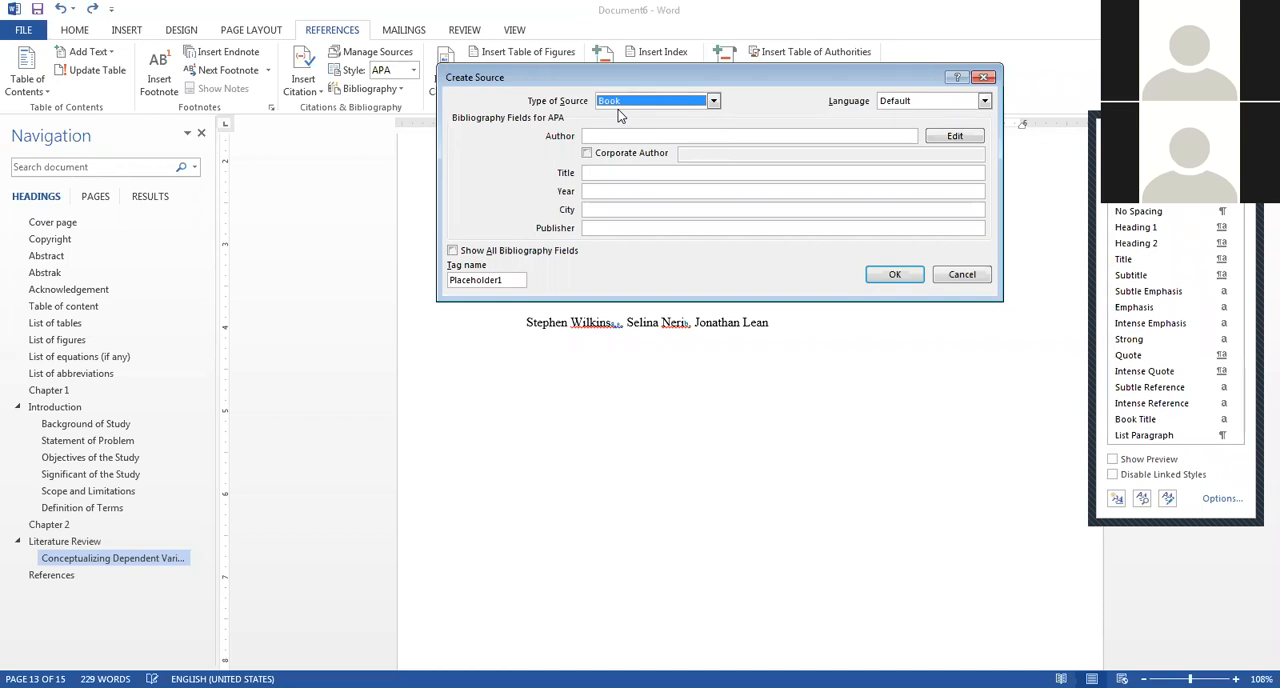
click(972, 276)
Update the table of contents field under Table of content, refreshing the page numbers only.
scroll(740, 400, up, 15)
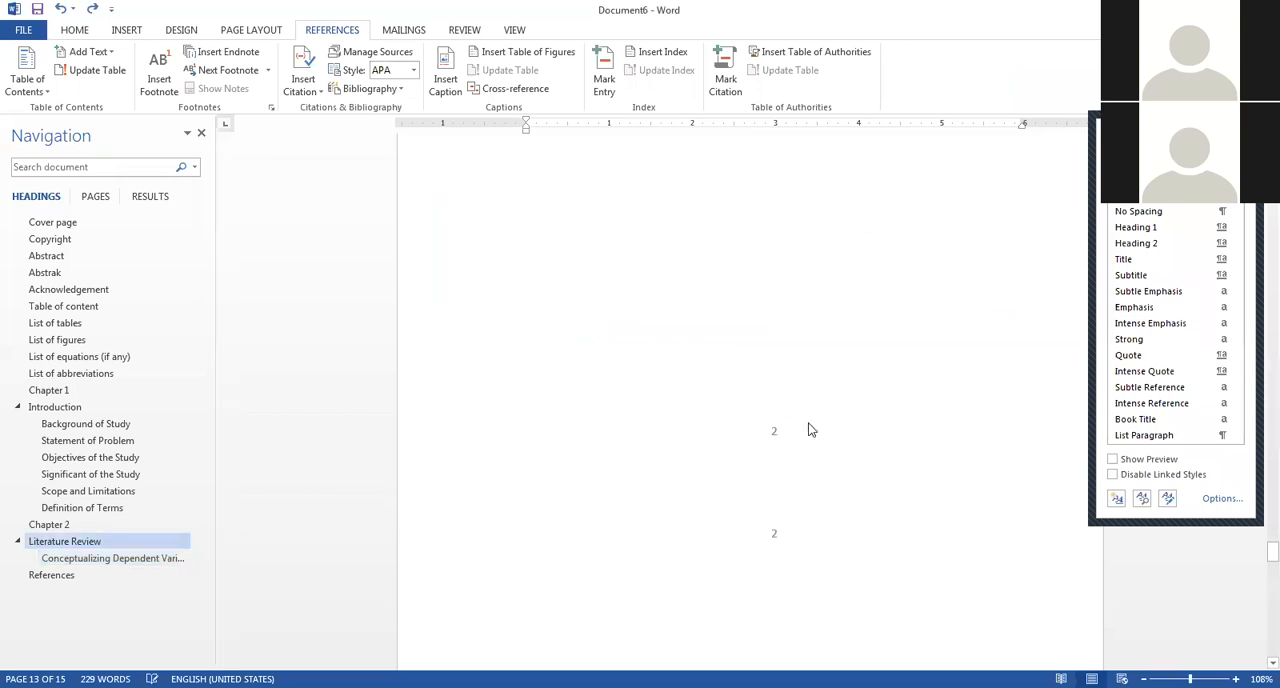
scroll(815, 427, up, 20)
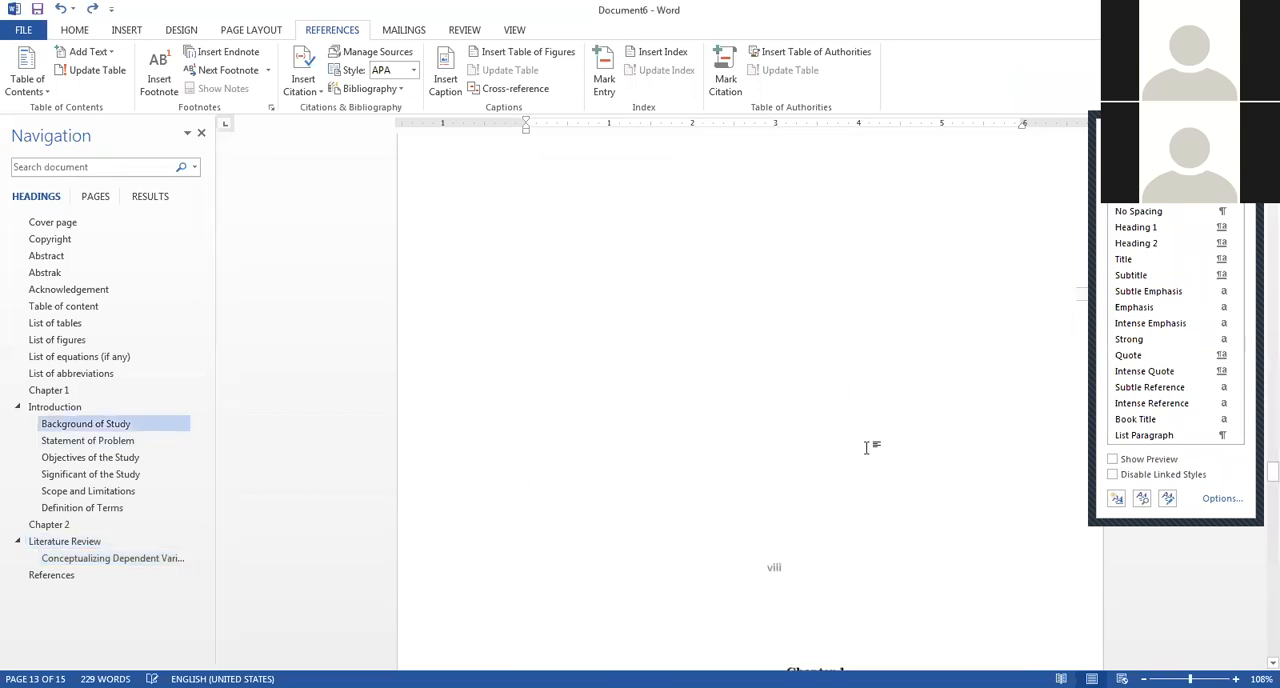
scroll(867, 447, up, 20)
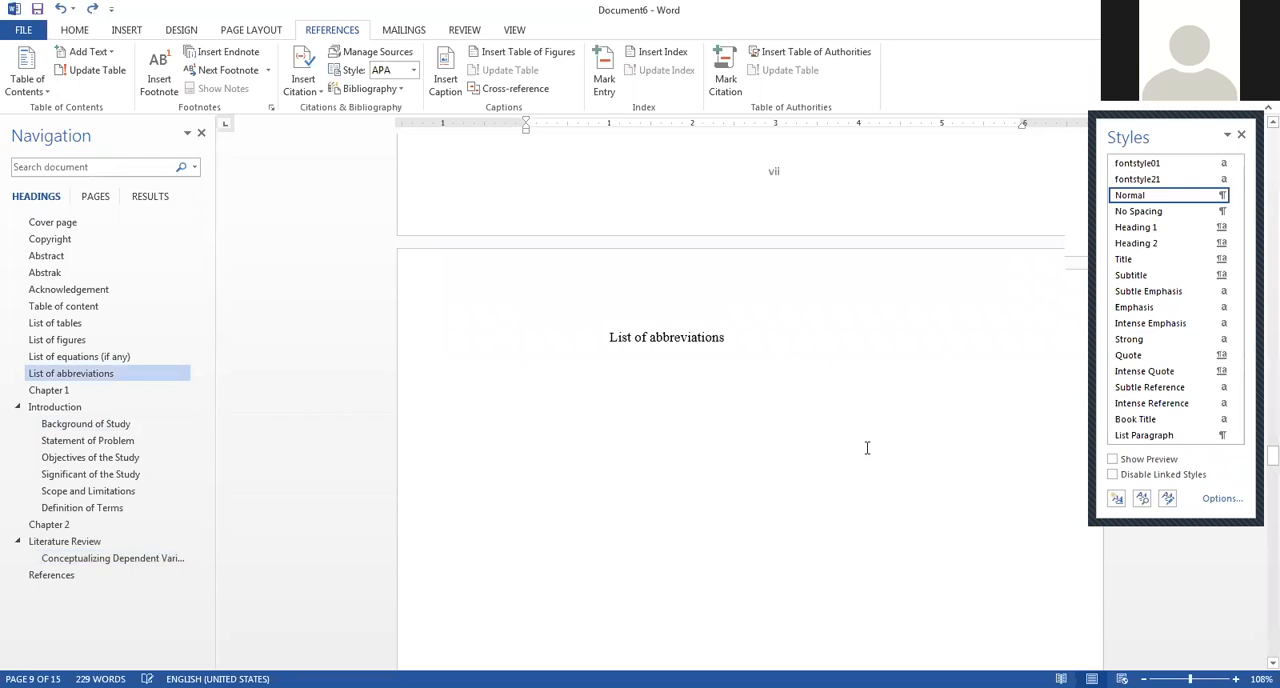
scroll(870, 450, up, 15)
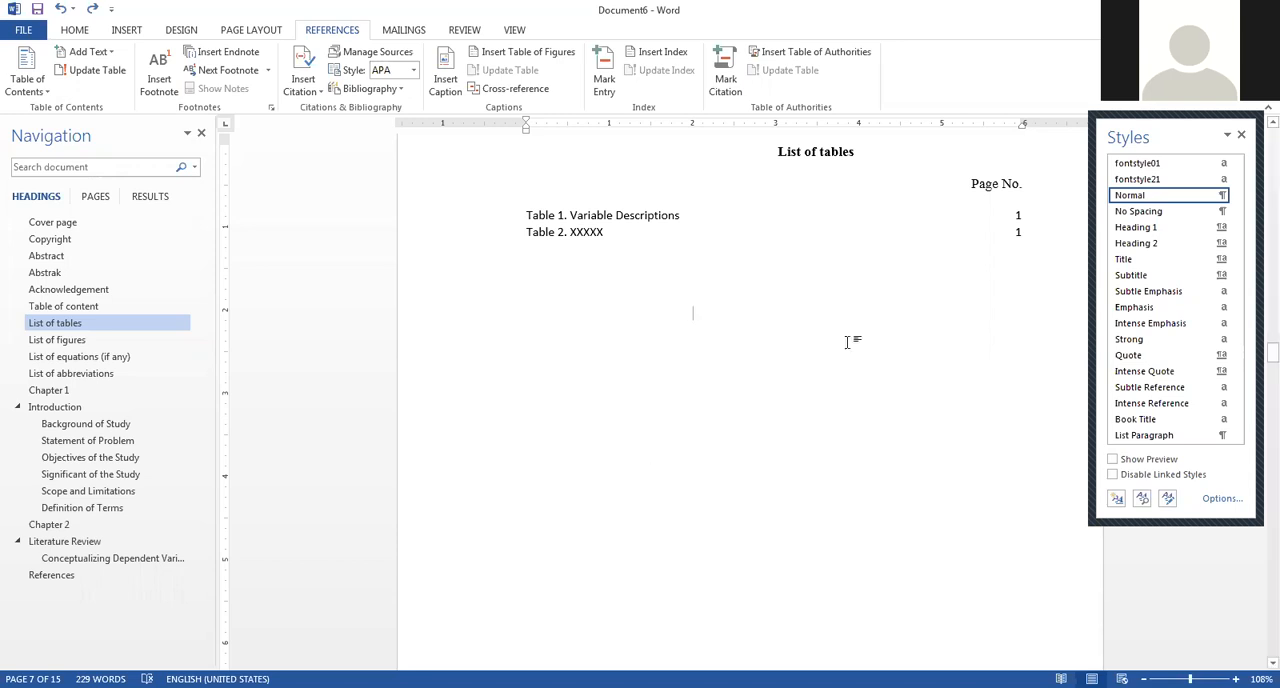
scroll(606, 548, up, 15)
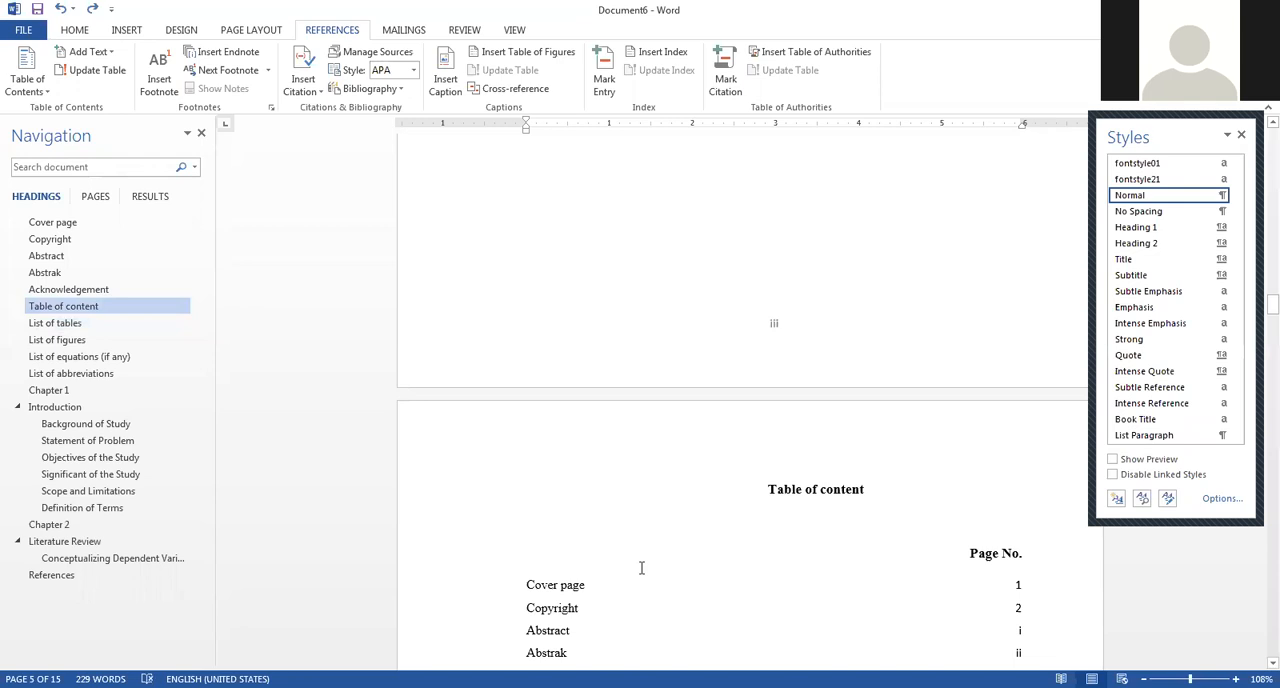
scroll(552, 513, down, 2)
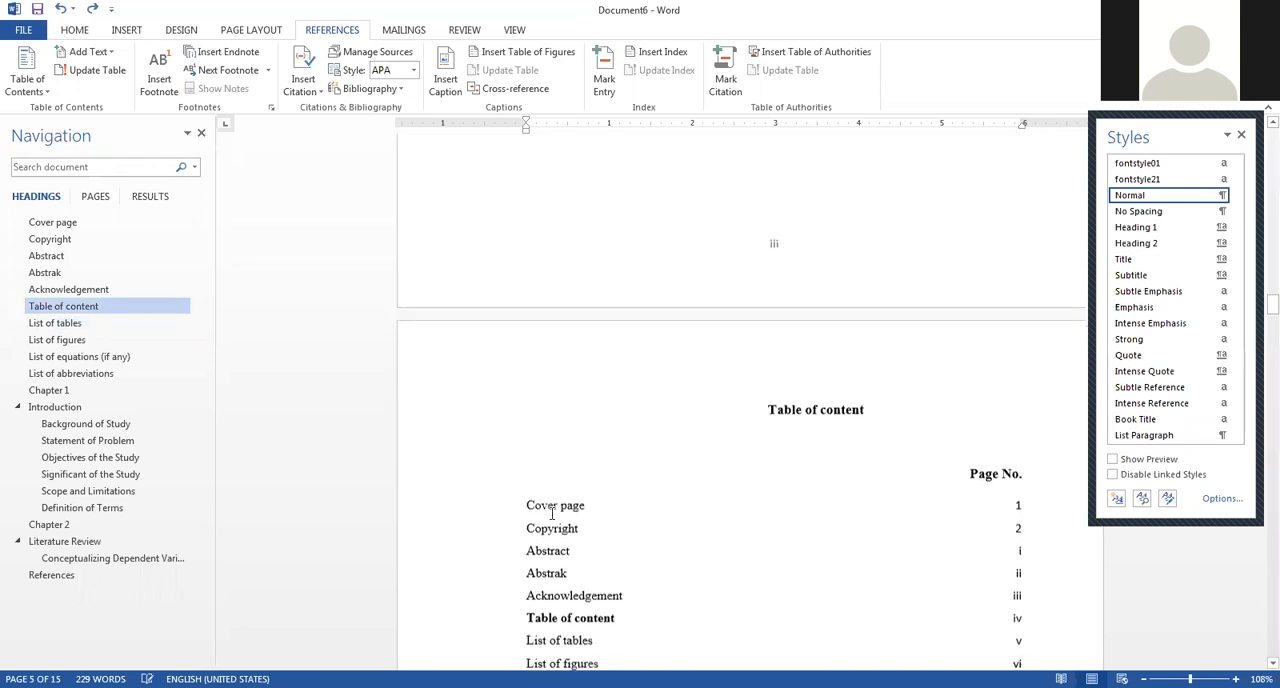
right_click(552, 513)
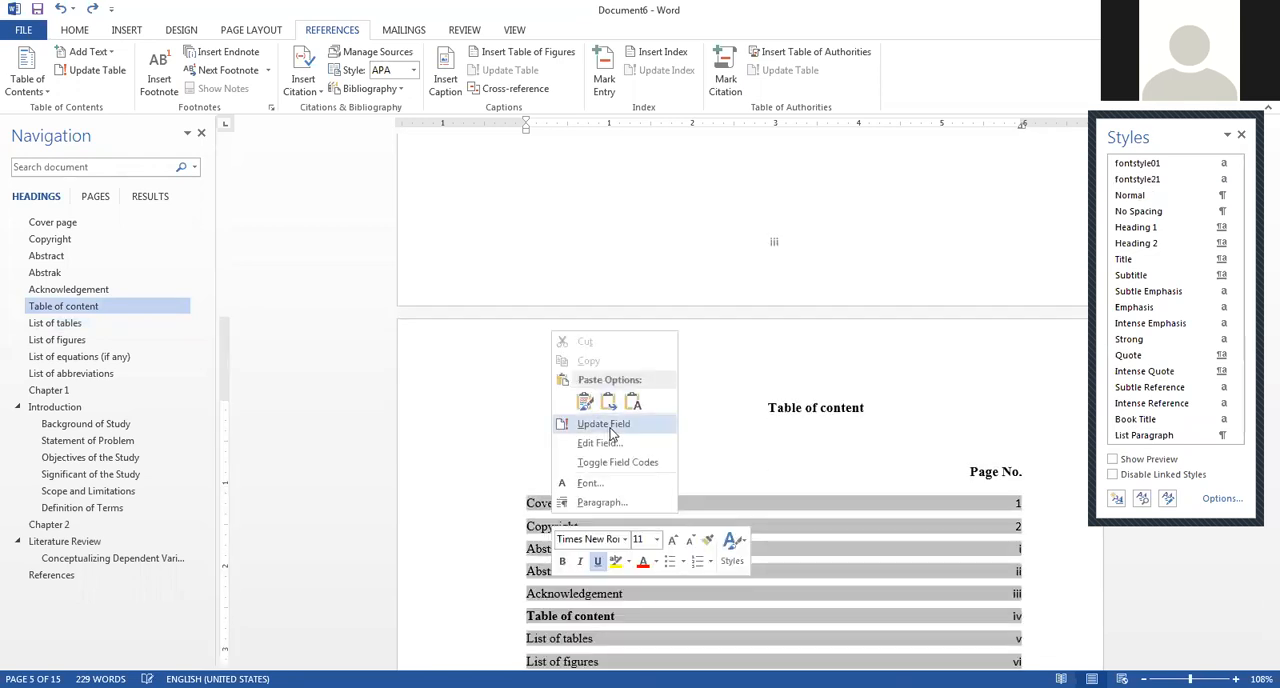
click(608, 426)
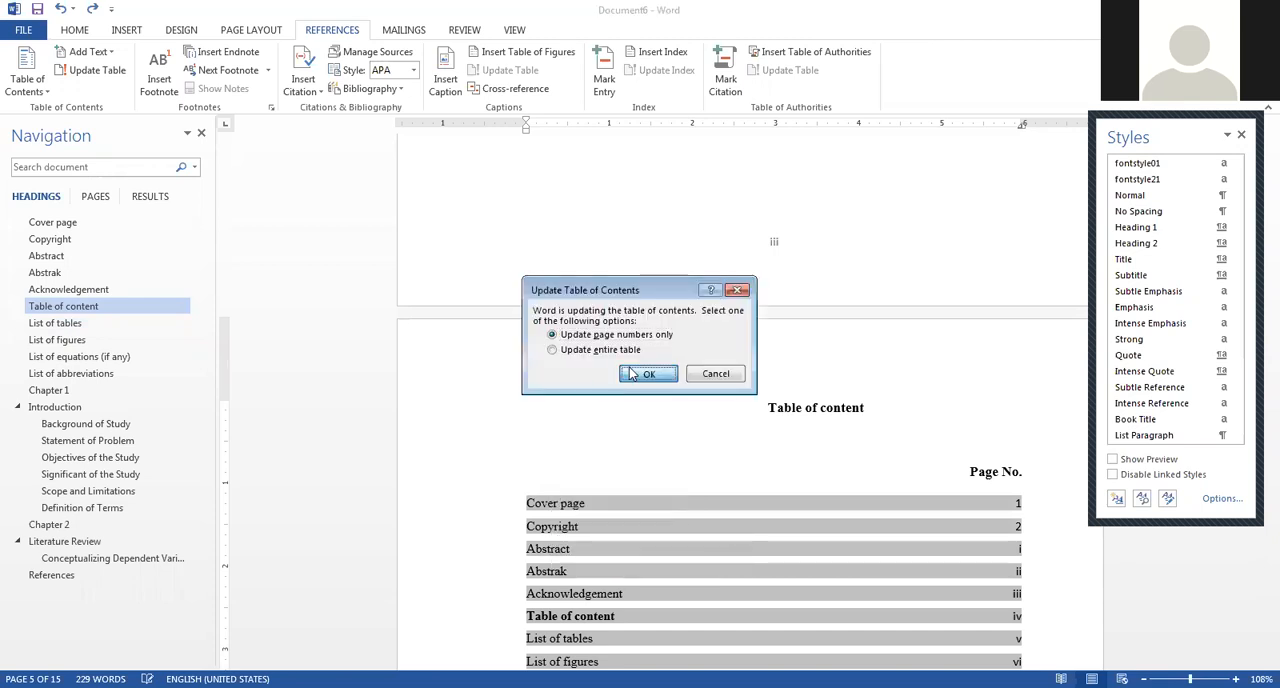
click(646, 373)
scroll(671, 534, down, 10)
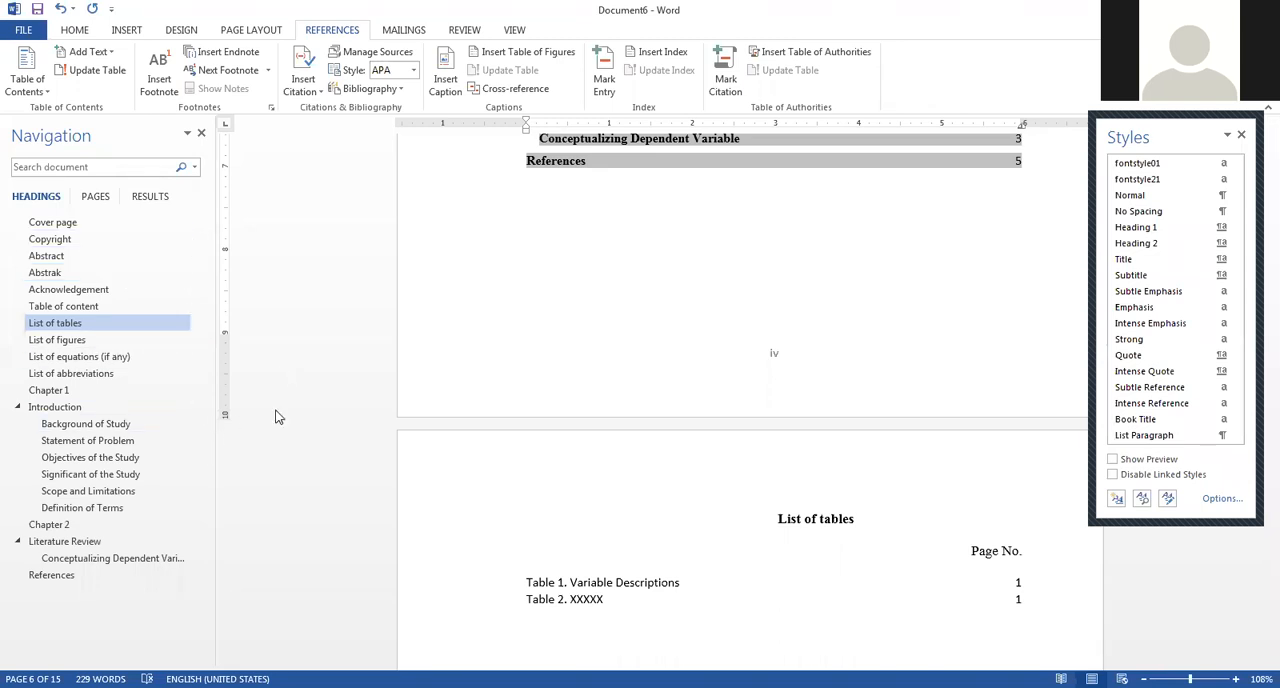
scroll(966, 360, up, 5)
scroll(929, 360, up, 10)
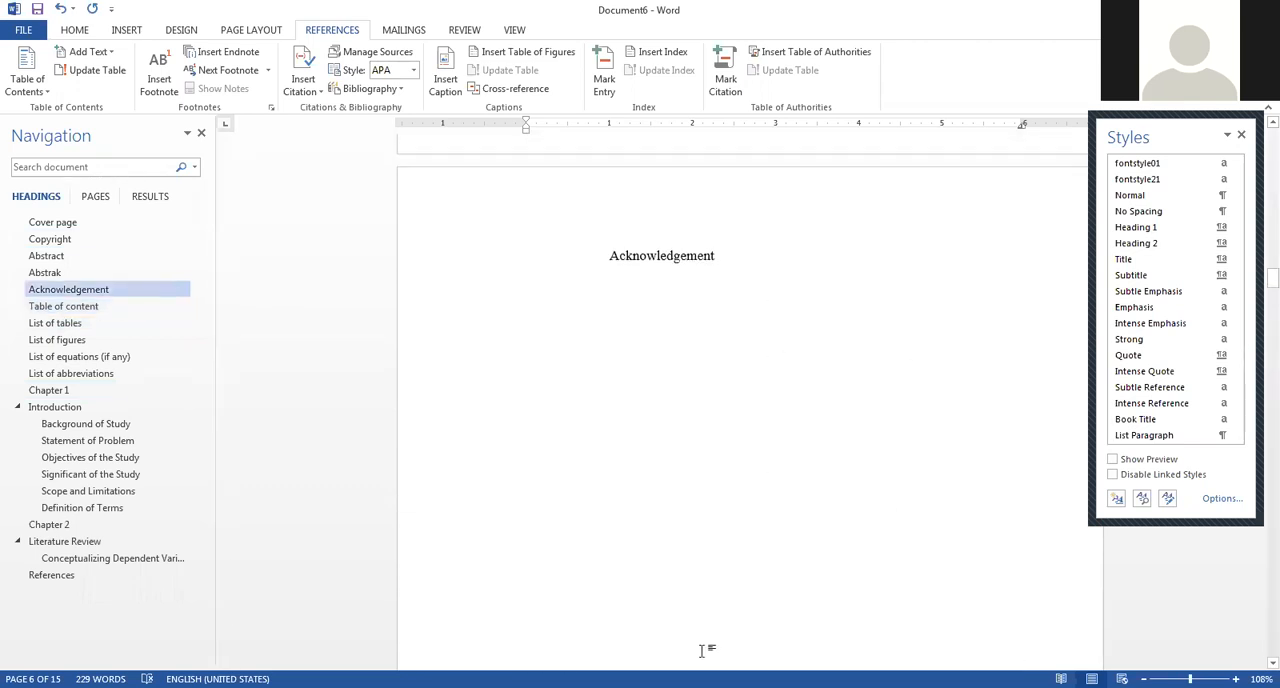
Examine the master and current lists in the Source Manager, previewing the 2019 PhD theory article and Halal dan haram dalam Islam in APA.
key(alt+Tab)
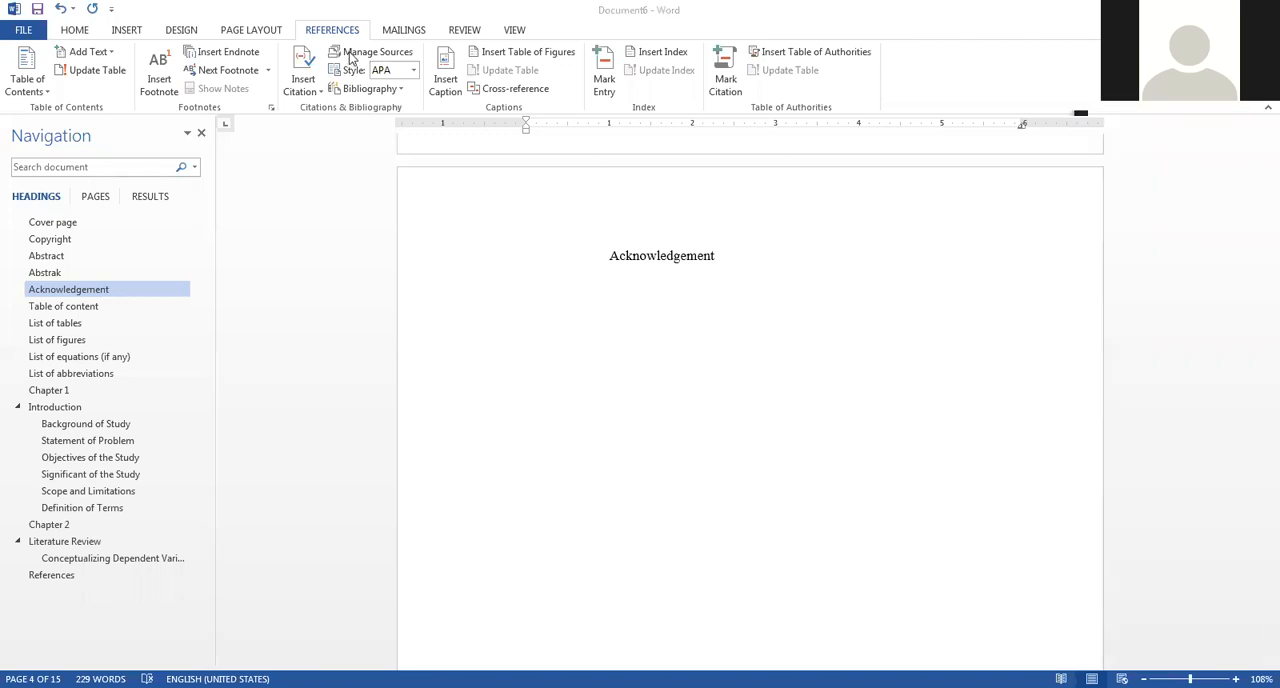
click(349, 55)
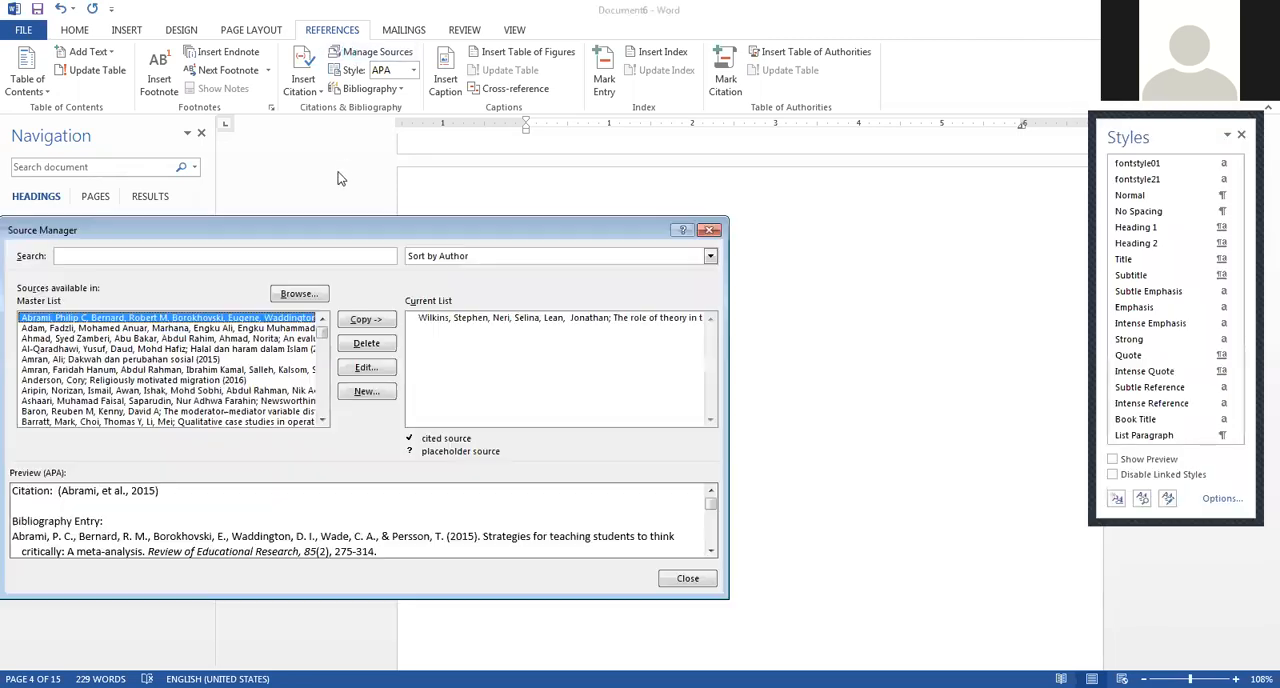
drag(328, 233, 549, 100)
mouse_move(545, 192)
mouse_down()
mouse_move(563, 275)
mouse_move(531, 189)
mouse_up()
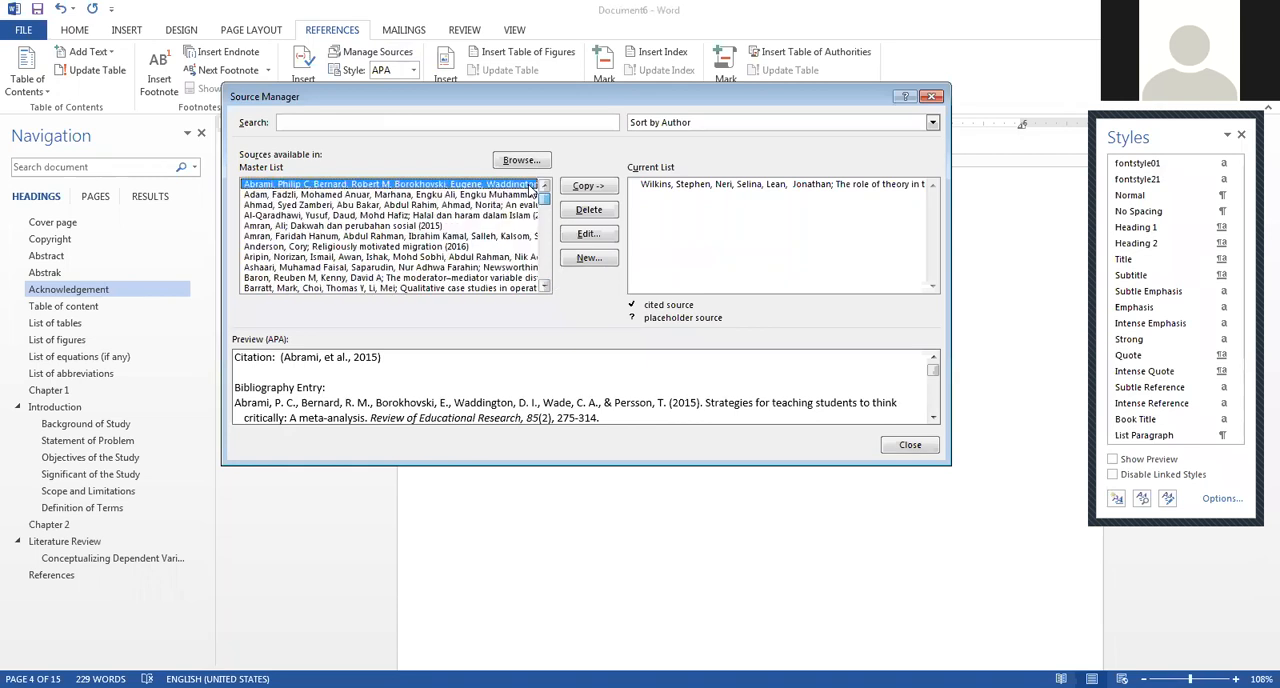
click(737, 186)
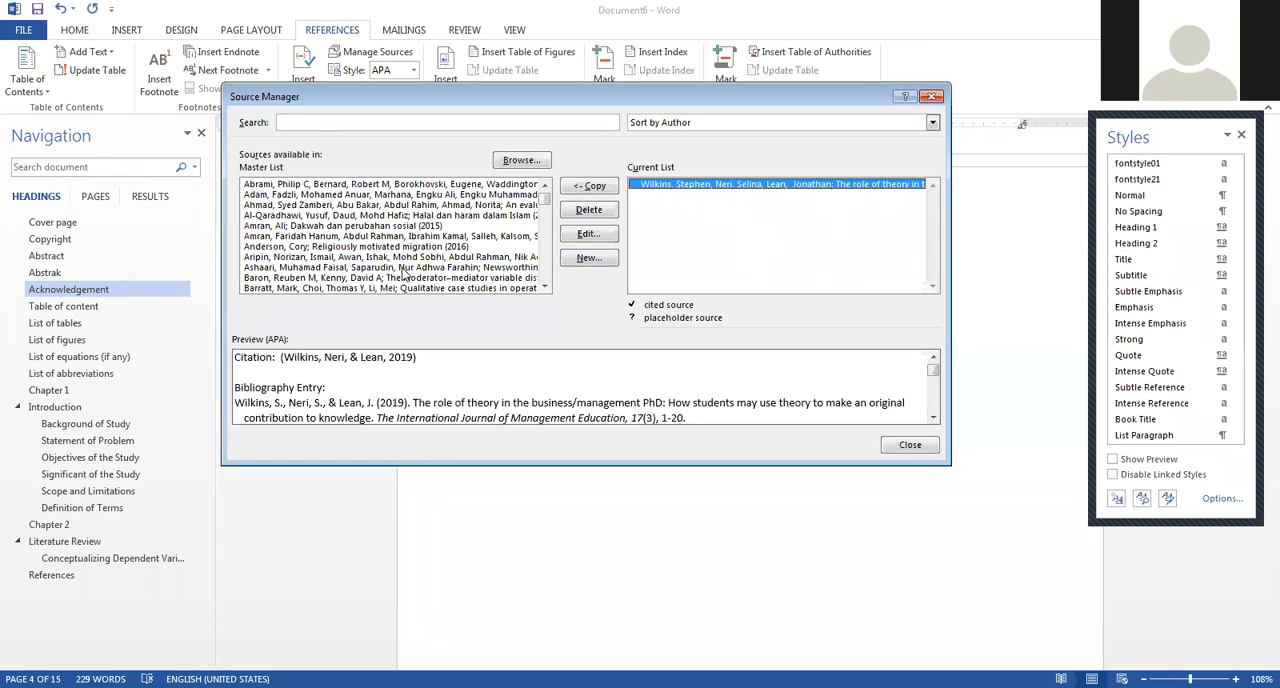
click(446, 216)
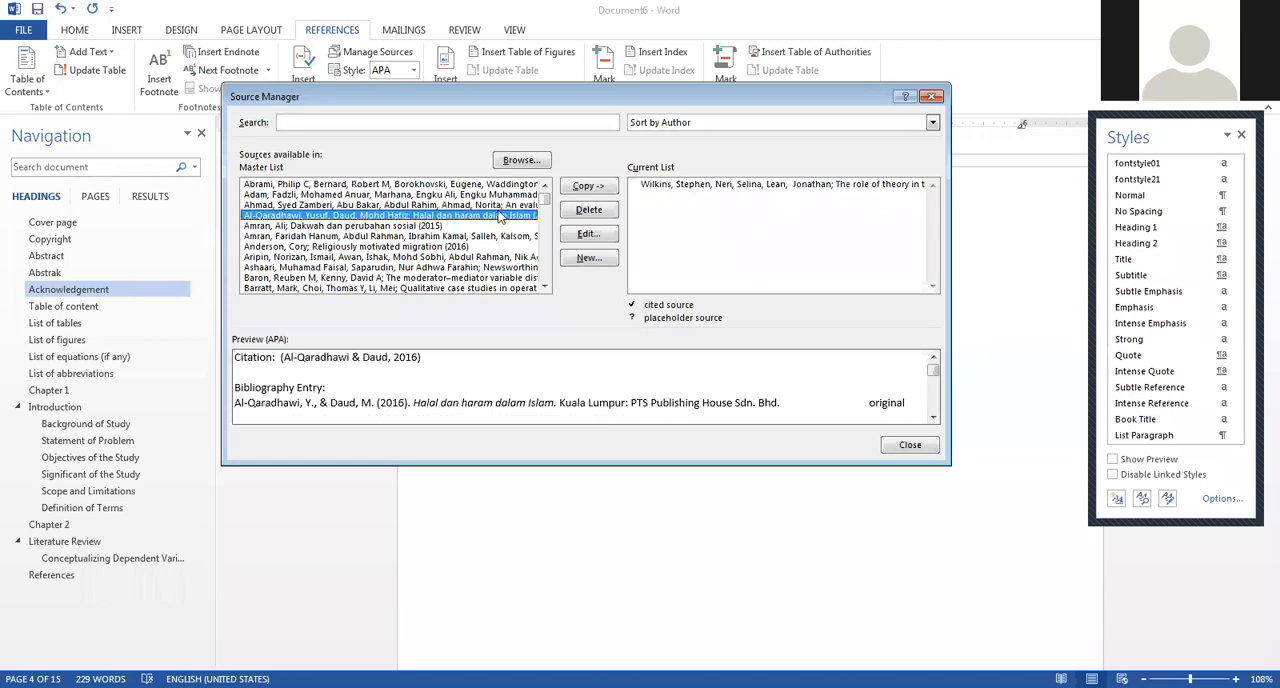
scroll(446, 225, down, 2)
scroll(446, 240, down, 5)
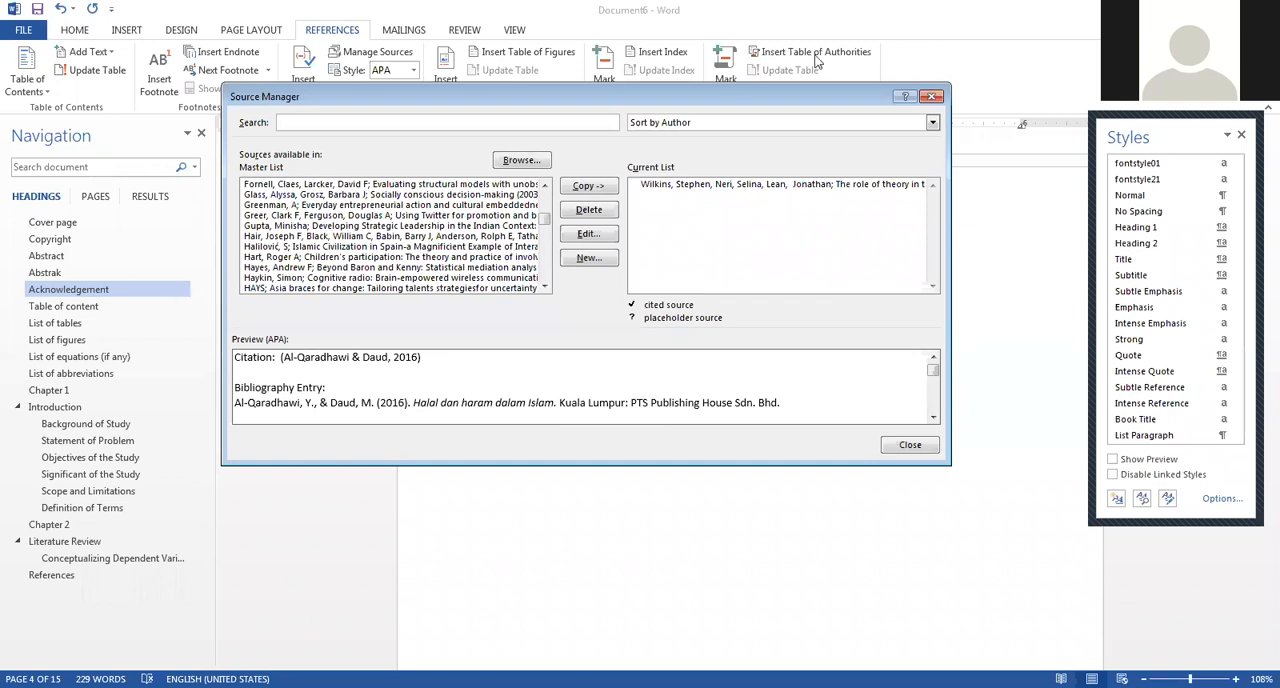
click(931, 97)
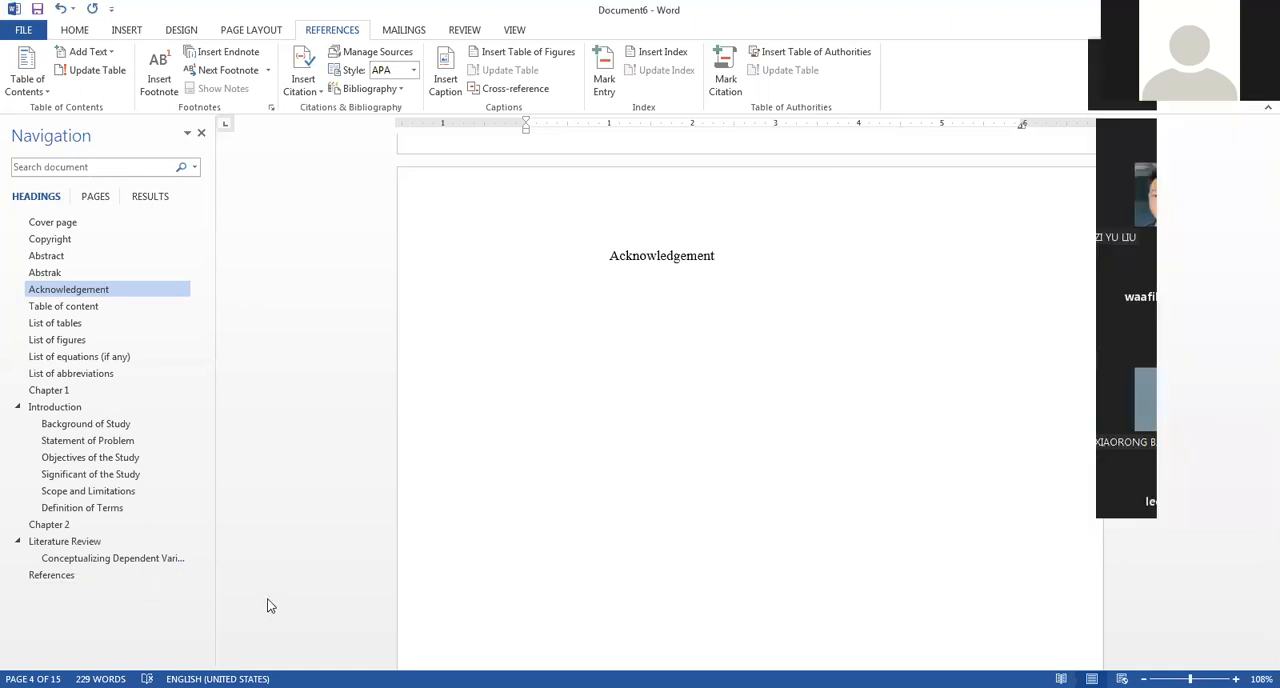
Go to Background of Study and review Chapter 1's layout, from the Introduction preamble and captioned tables to Definition of Terms.
click(668, 316)
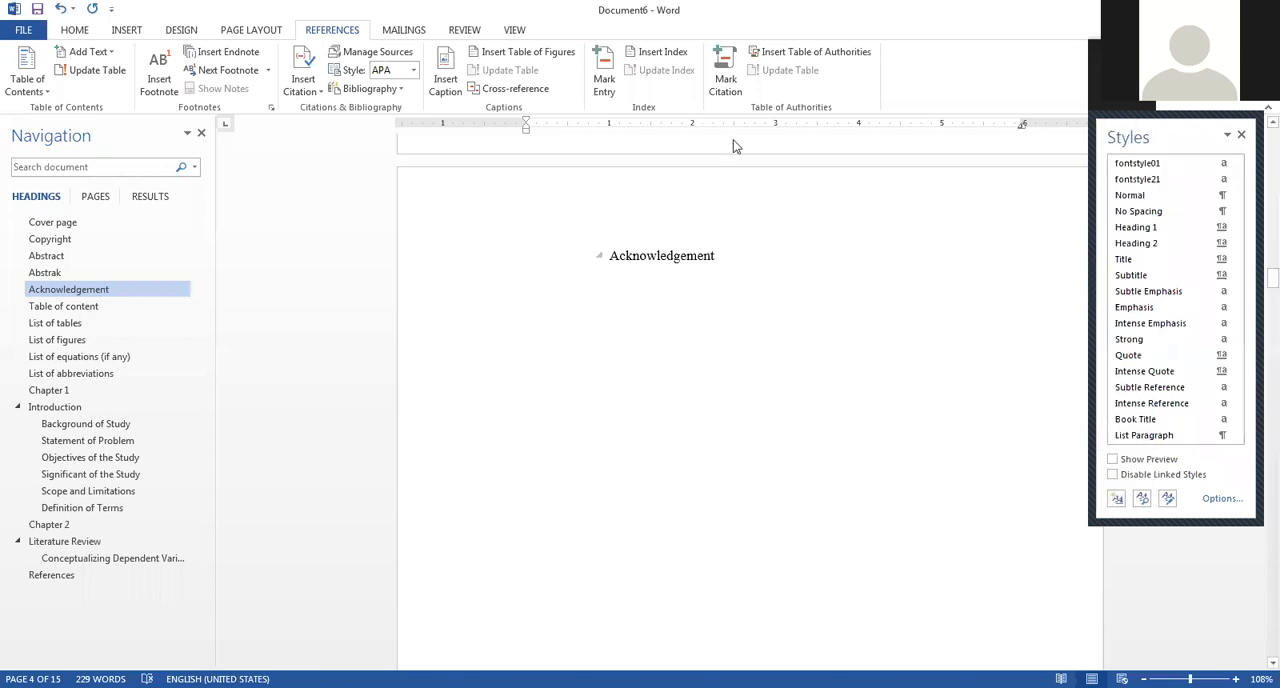
click(82, 423)
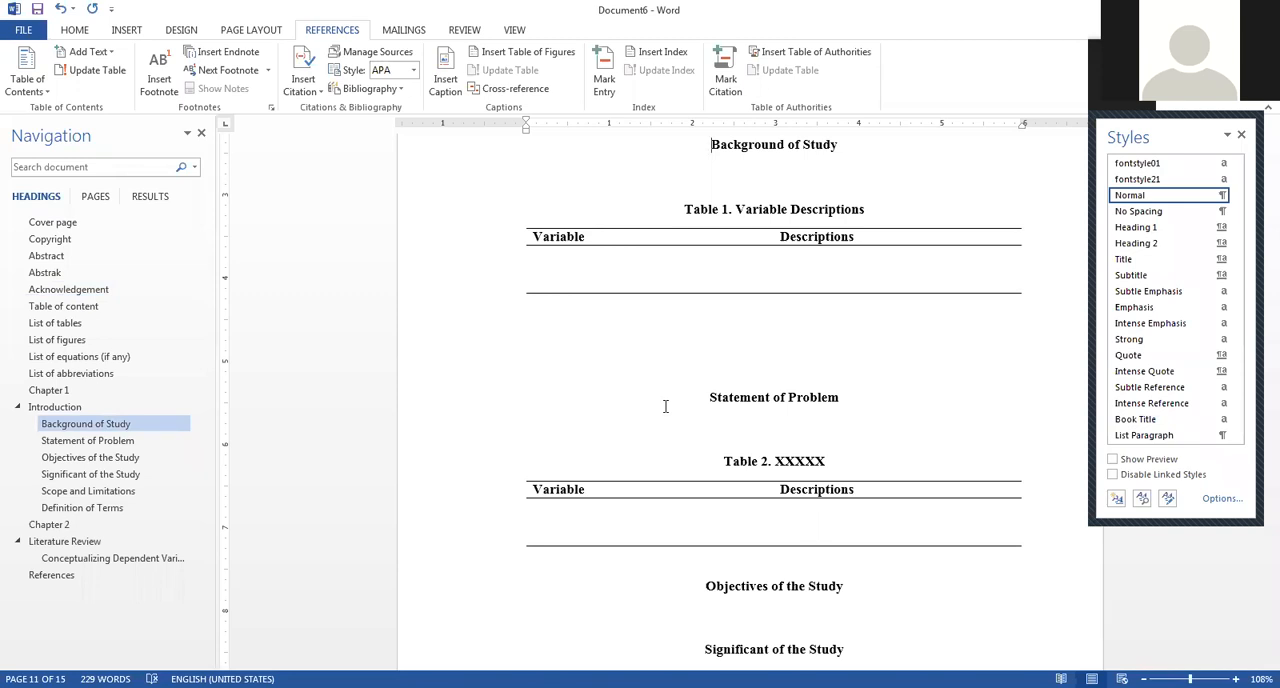
scroll(665, 406, up, 4)
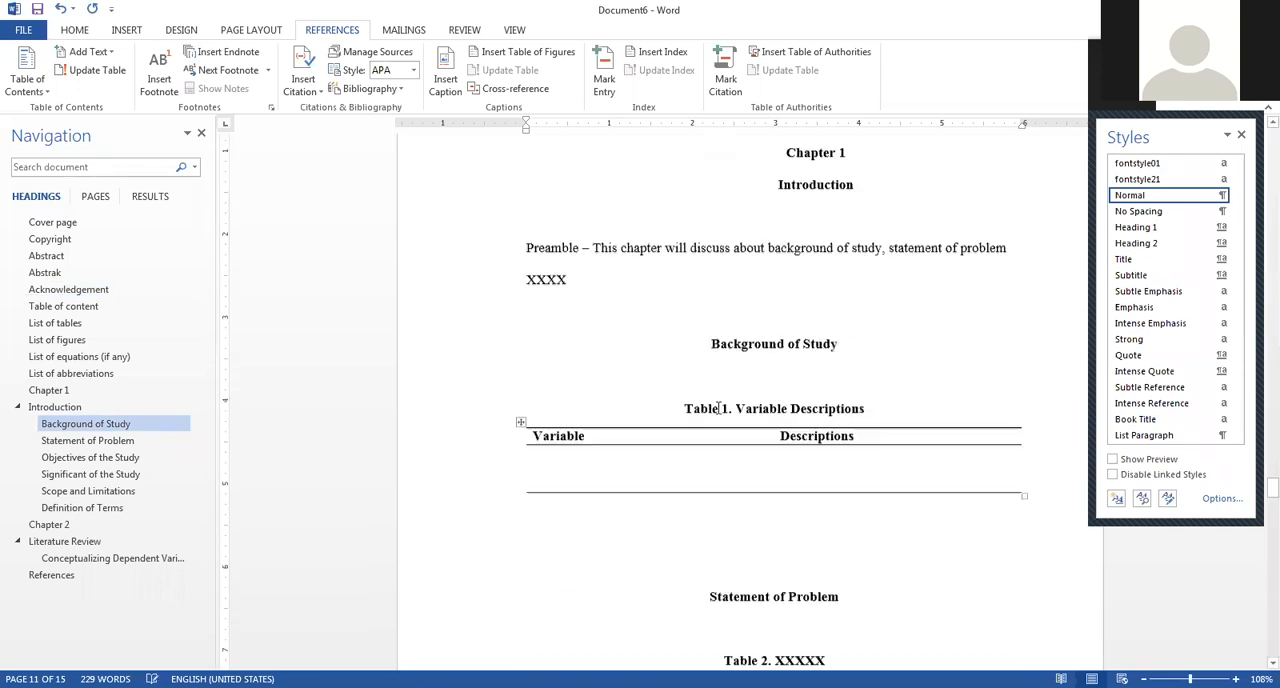
scroll(720, 408, down, 9)
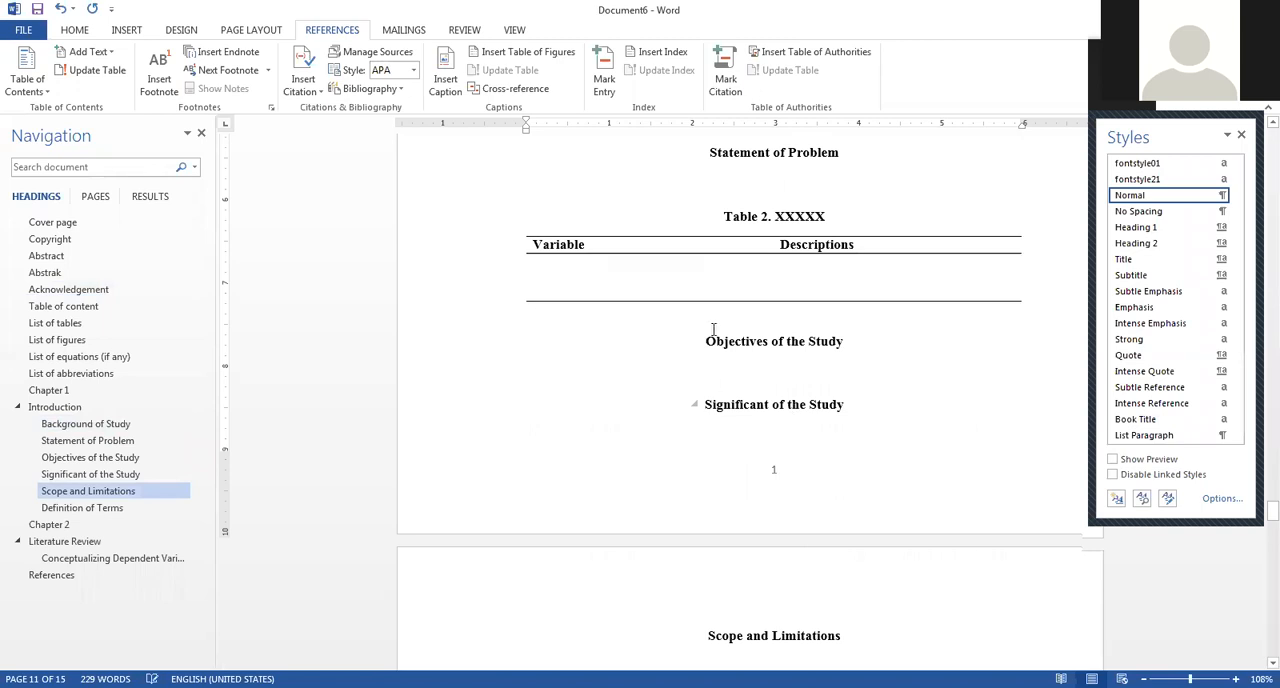
click(662, 370)
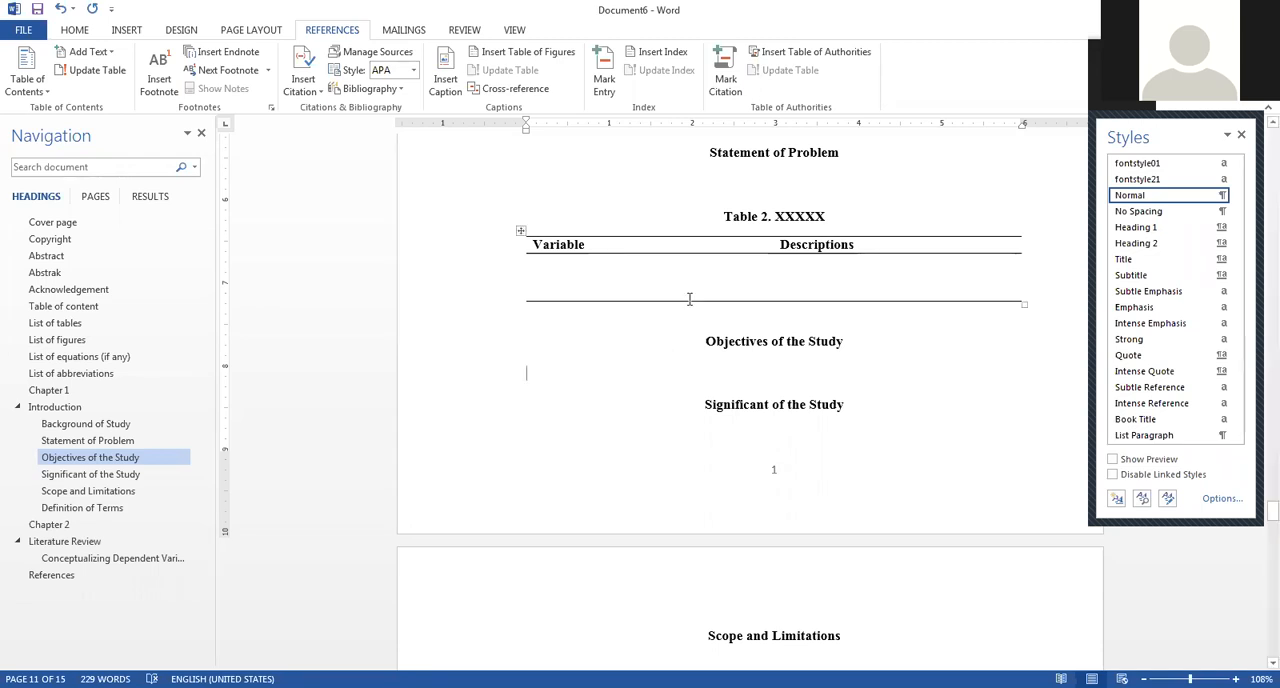
scroll(766, 368, up, 15)
scroll(738, 305, down, 15)
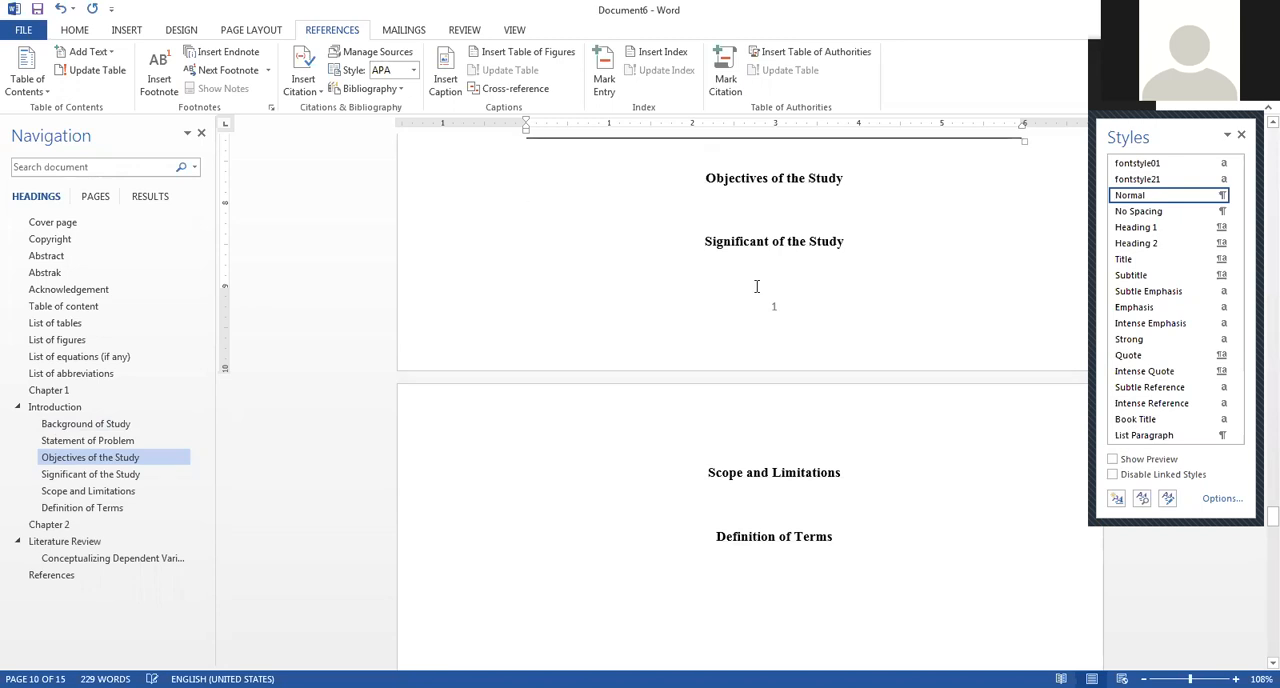
scroll(757, 287, up, 15)
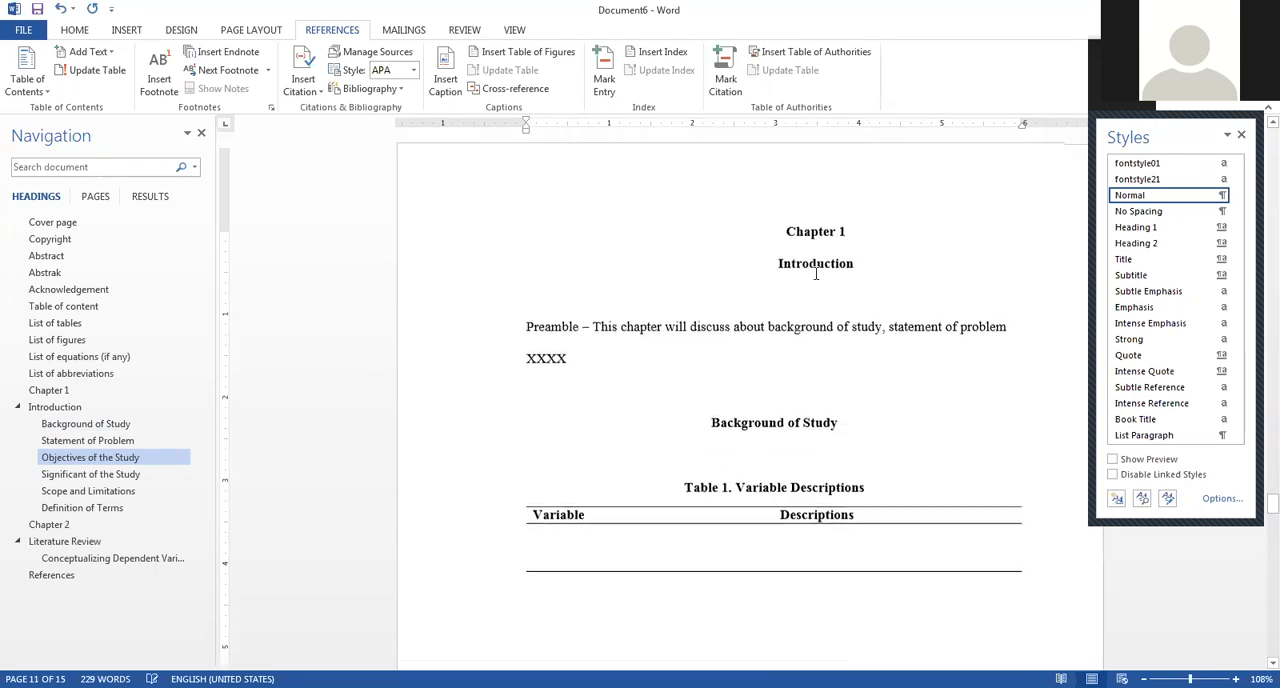
scroll(775, 327, up, 5)
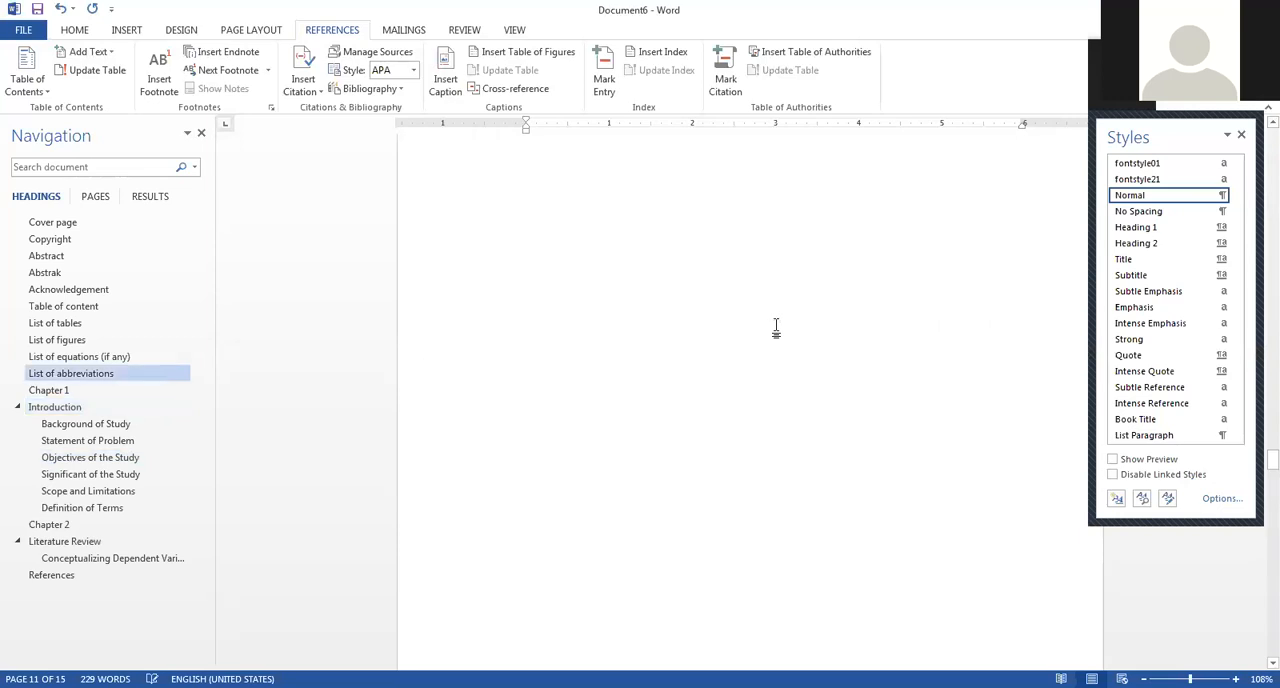